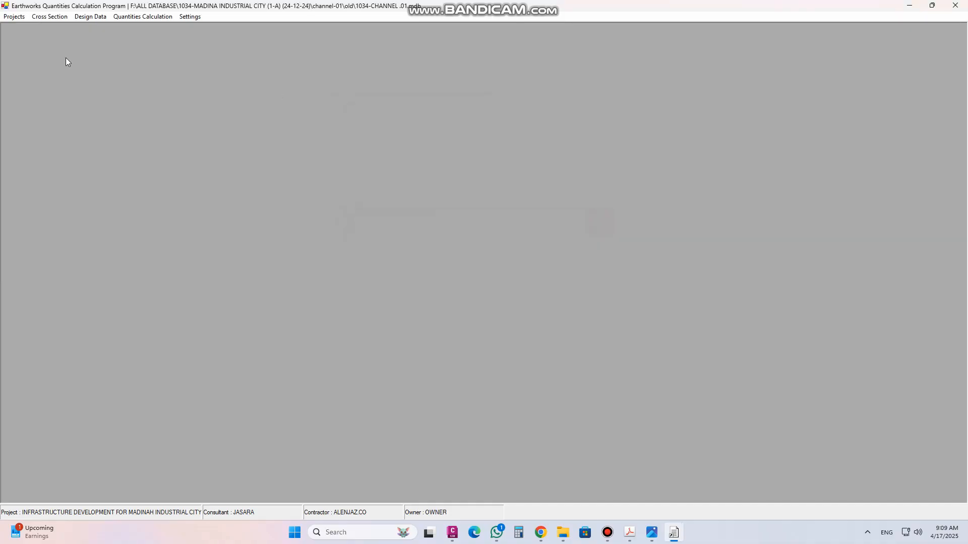
{"action": "left_click", "coordinate": [14, 17]}
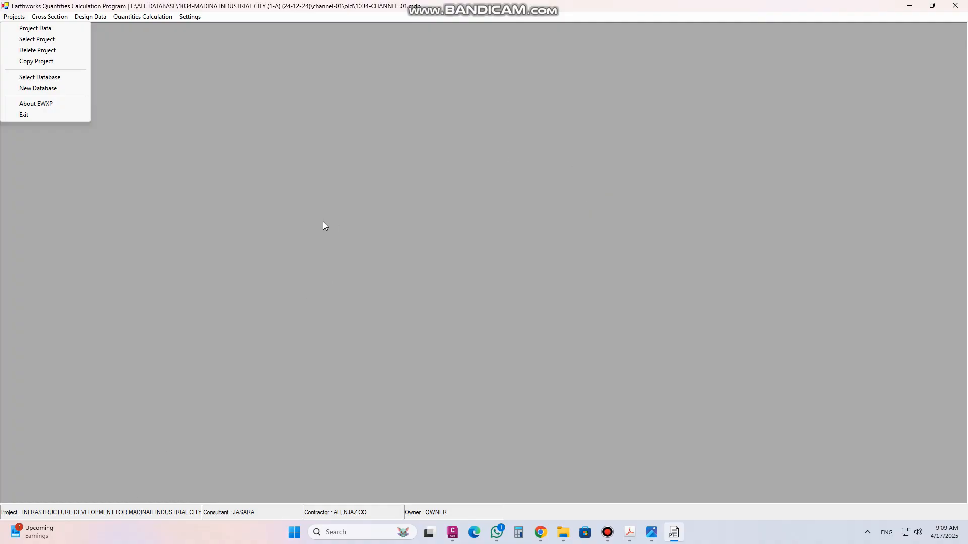
{"action": "left_click", "coordinate": [46, 89]}
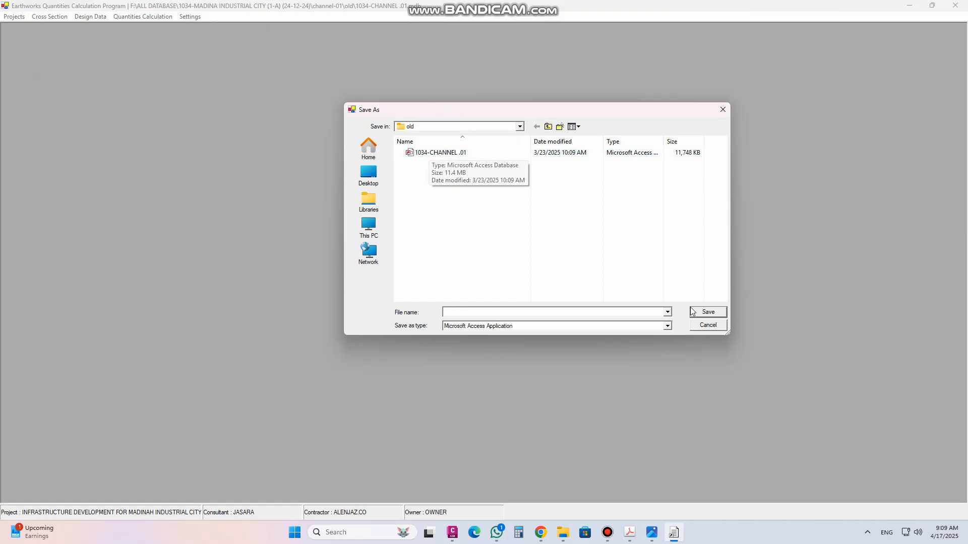
{"action": "left_click", "coordinate": [715, 328]}
Review the stored project data of INFRASTRUCTURE DEVELOPMENT FOR MADINAH INDUSTRIAL CITY PHASE (1-A), including its number and description, without saving changes
{"action": "left_click", "coordinate": [17, 16]}
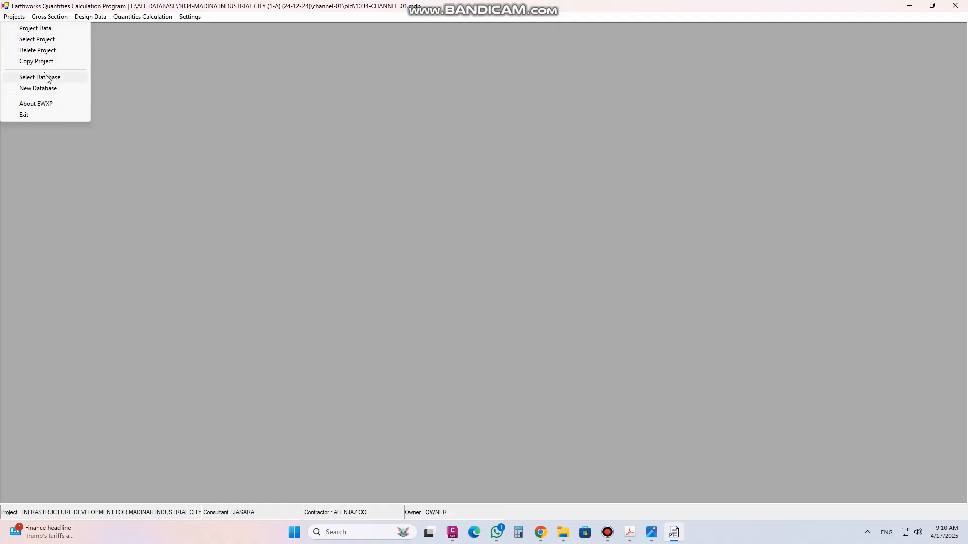
{"action": "left_click", "coordinate": [35, 29]}
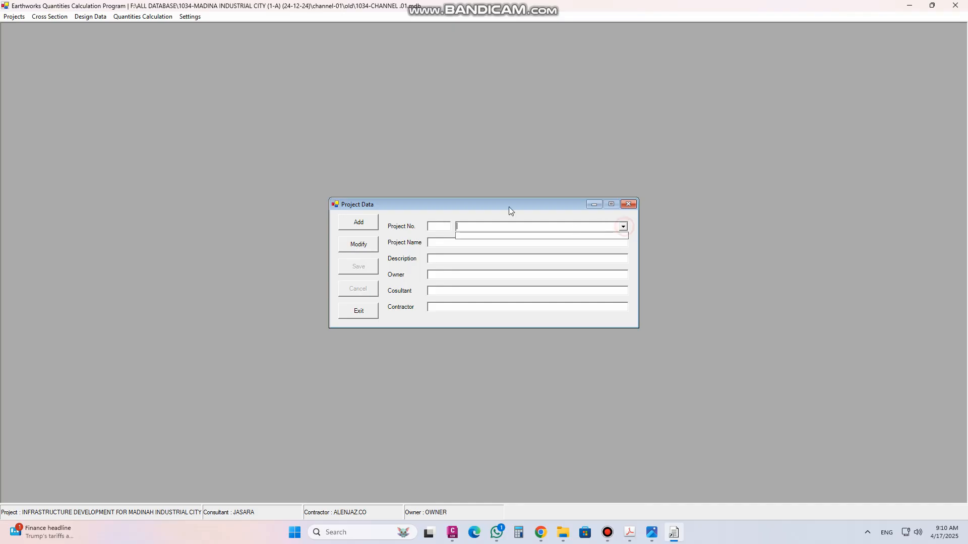
{"action": "left_click", "coordinate": [364, 248]}
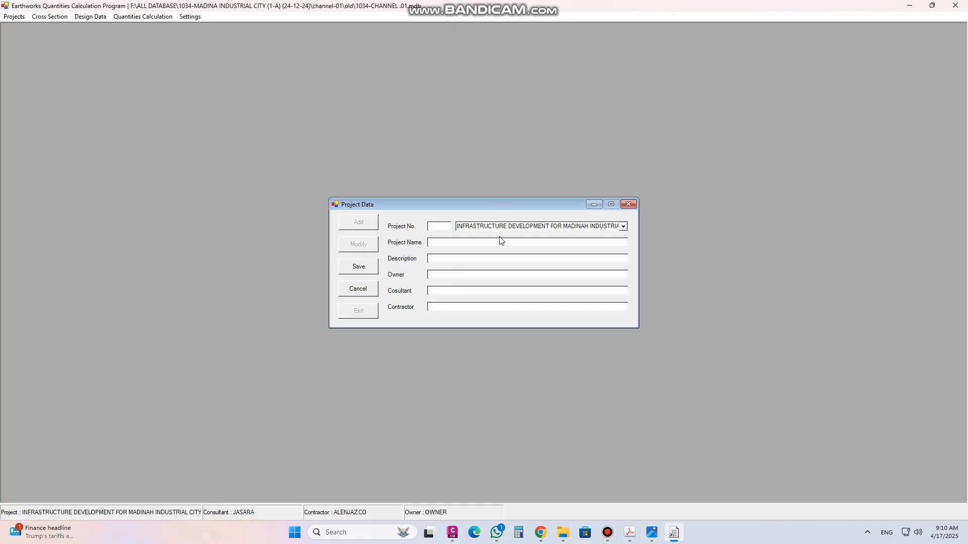
{"action": "left_click", "coordinate": [624, 227]}
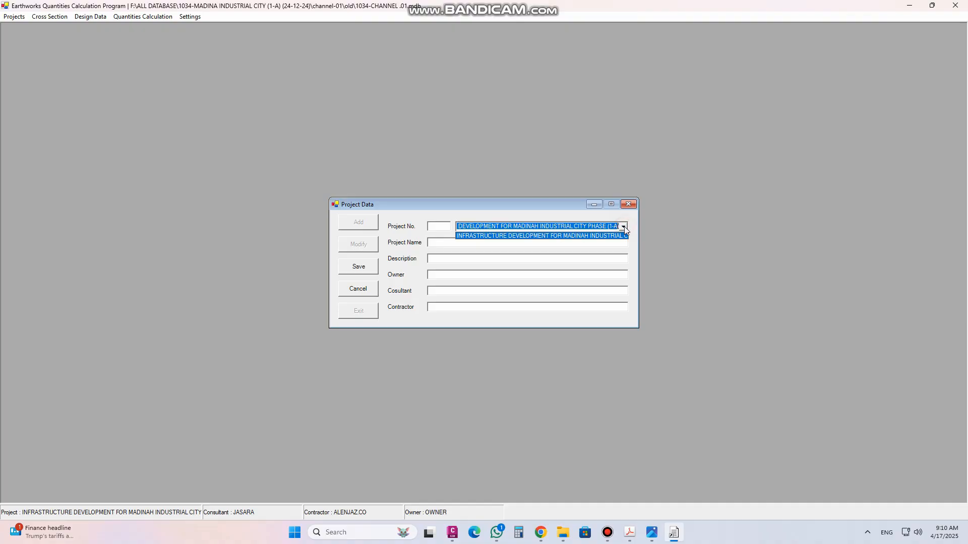
{"action": "left_click", "coordinate": [509, 237]}
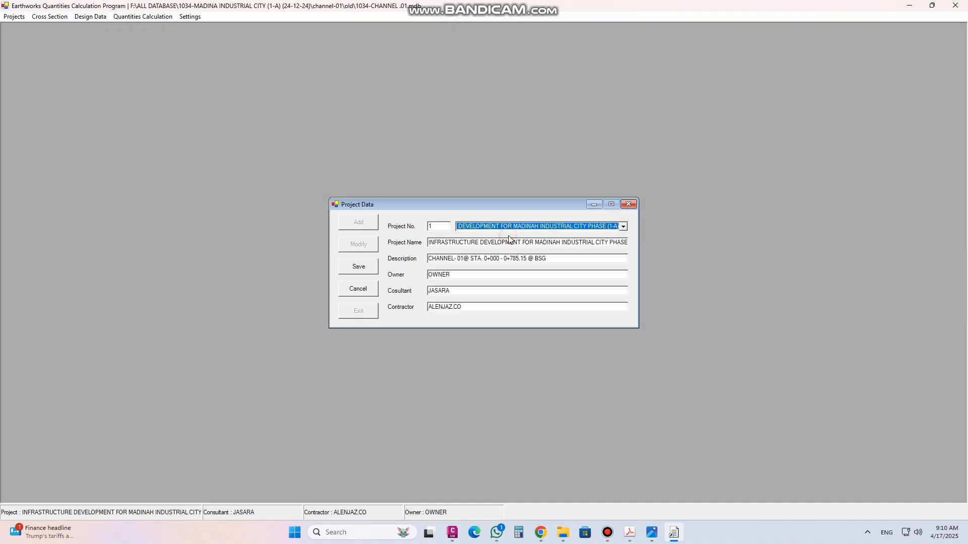
{"action": "left_click", "coordinate": [437, 226]}
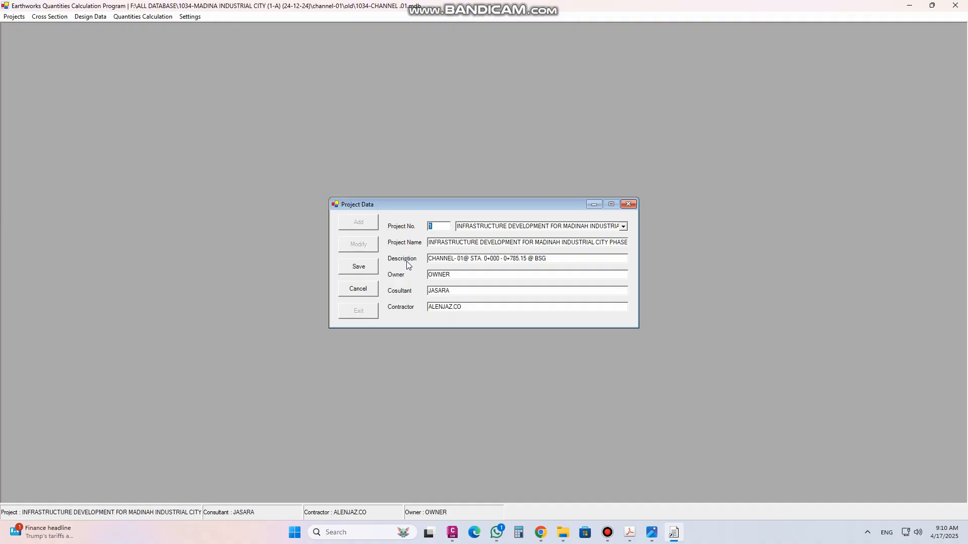
{"action": "left_click_drag", "start_coordinate": [558, 260], "coordinate": [368, 253]}
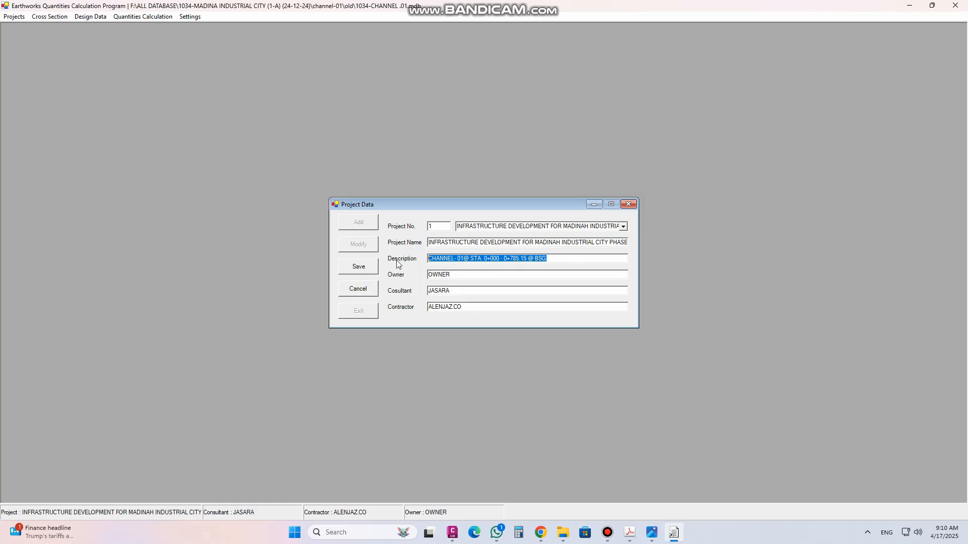
{"action": "left_click", "coordinate": [367, 290]}
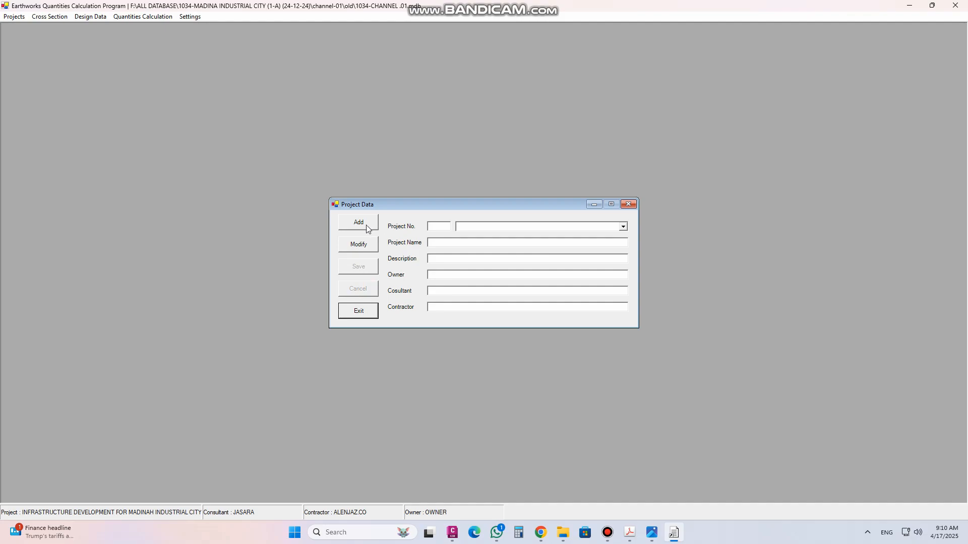
Add a project record with number 2, name "vvvvuufififilyfil" and description "bbbjbjbkjb"
{"action": "left_click", "coordinate": [624, 227]}
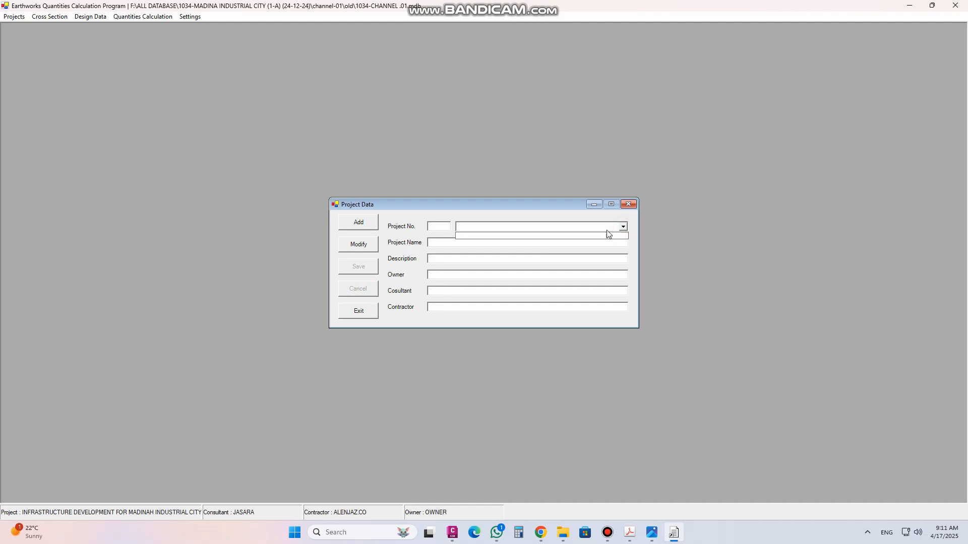
{"action": "left_click", "coordinate": [359, 224]}
{"action": "left_click", "coordinate": [366, 226]}
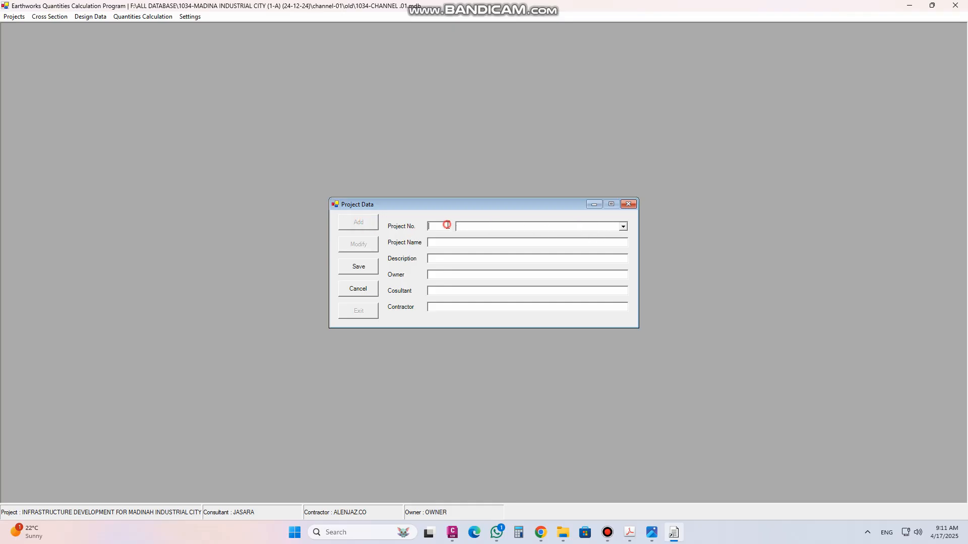
{"action": "type", "text": "2"}
{"action": "left_click", "coordinate": [448, 242]}
{"action": "type", "text": "vvvvuuifififlyfil"}
{"action": "left_click", "coordinate": [465, 257]}
{"action": "type", "text": "bbbjbjbkjb"}
Enter owner "lnnkk", consultant "111" and contractor "222" for the new project and save the record
{"action": "left_click", "coordinate": [468, 276]}
{"action": "type", "text": "lnnkk"}
{"action": "left_click", "coordinate": [468, 288]}
{"action": "type", "text": "111"}
{"action": "left_click", "coordinate": [454, 305]}
{"action": "type", "text": "222"}
{"action": "left_click", "coordinate": [355, 267]}
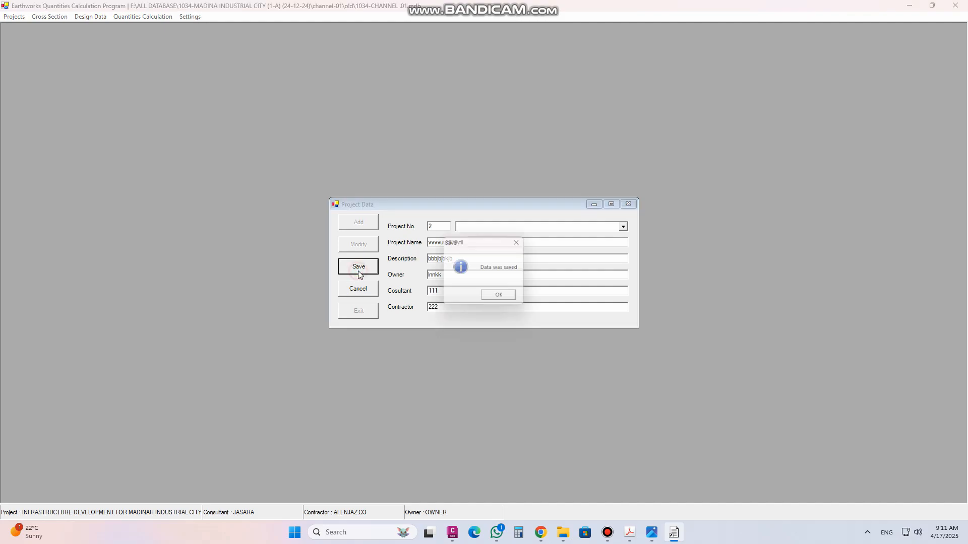
{"action": "left_click", "coordinate": [512, 300]}
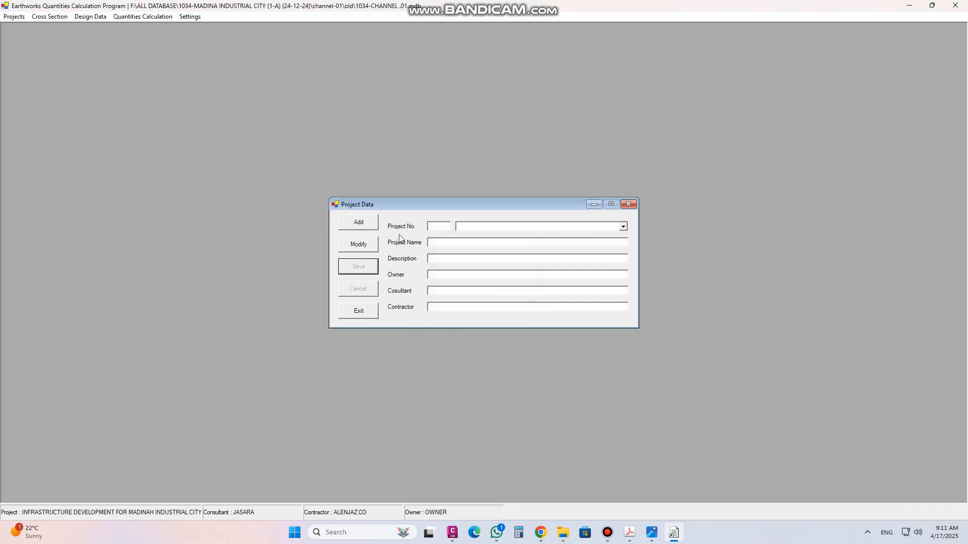
Load the saved data of project 2 to check its fields, and close the project data form
{"action": "left_click", "coordinate": [374, 250]}
{"action": "left_click", "coordinate": [624, 226]}
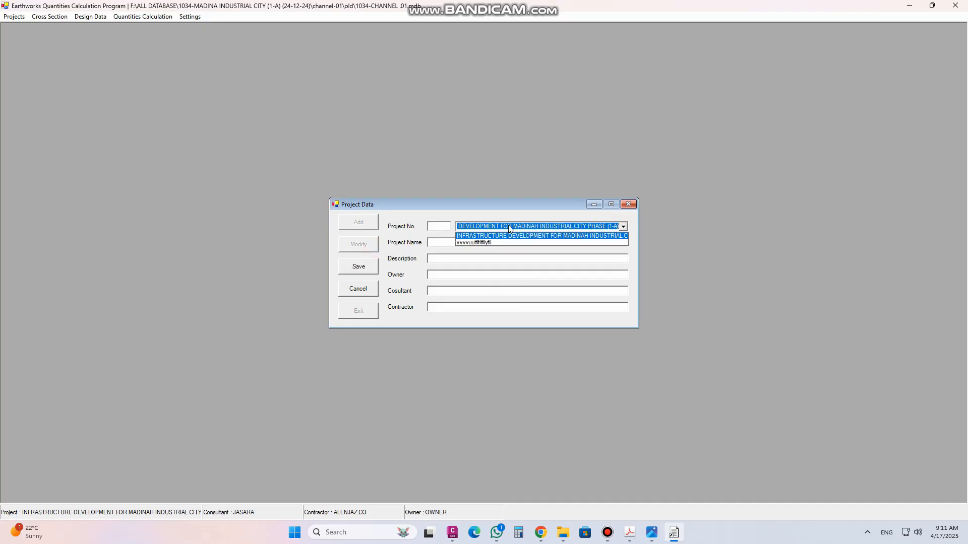
{"action": "left_click", "coordinate": [492, 243]}
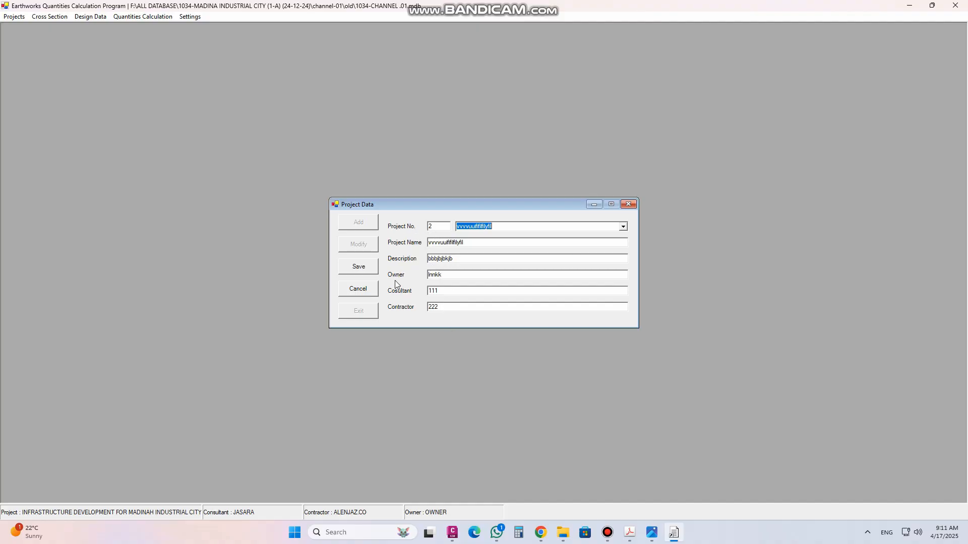
{"action": "left_click", "coordinate": [622, 206]}
Look through the projects available for selection without changing the current project
{"action": "left_click", "coordinate": [14, 16]}
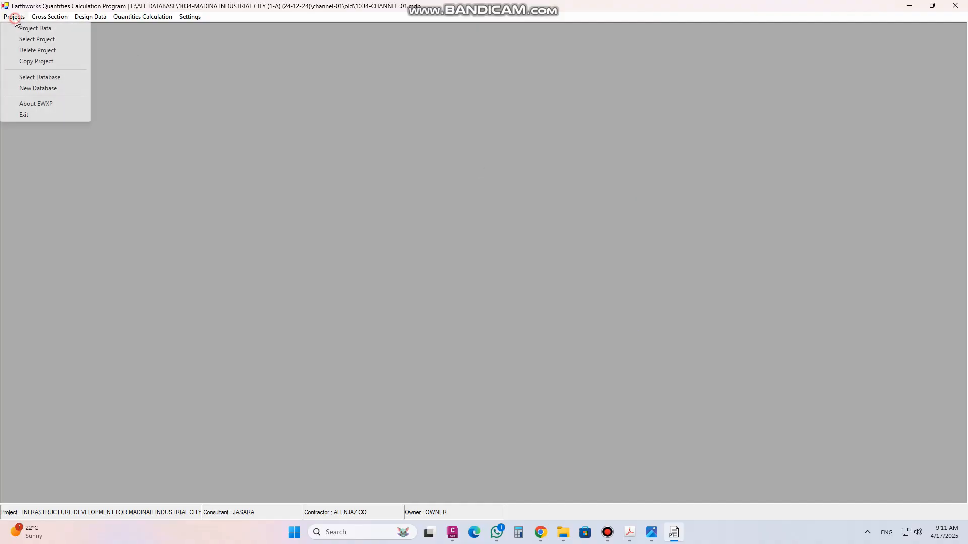
{"action": "left_click", "coordinate": [39, 40]}
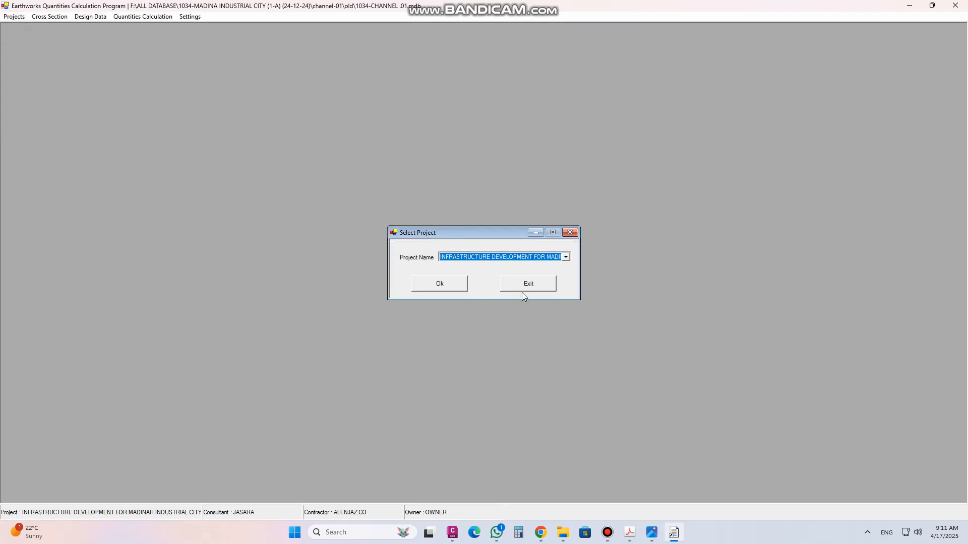
{"action": "left_click", "coordinate": [565, 258]}
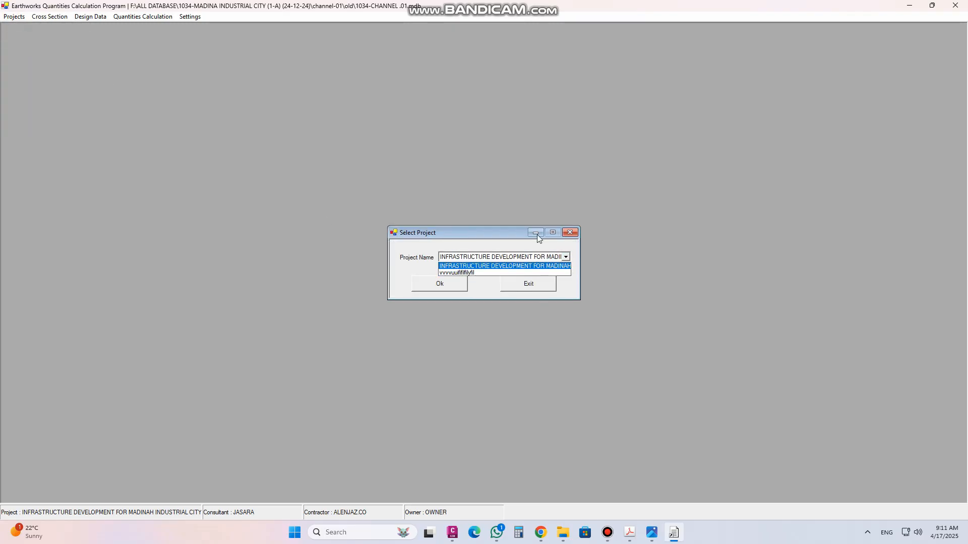
{"action": "left_click", "coordinate": [570, 232]}
{"action": "left_click", "coordinate": [575, 233]}
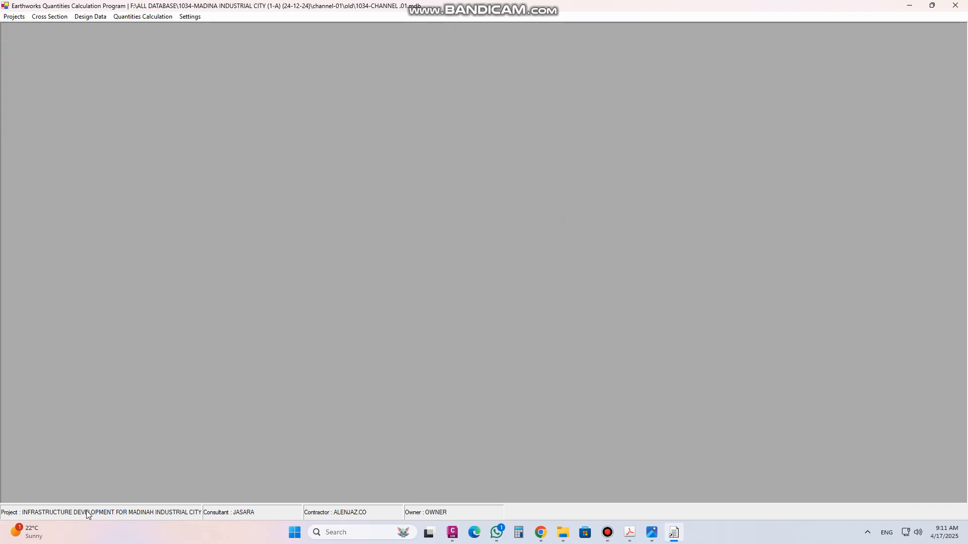
Make the new project 2 the current project
{"action": "left_click", "coordinate": [15, 16]}
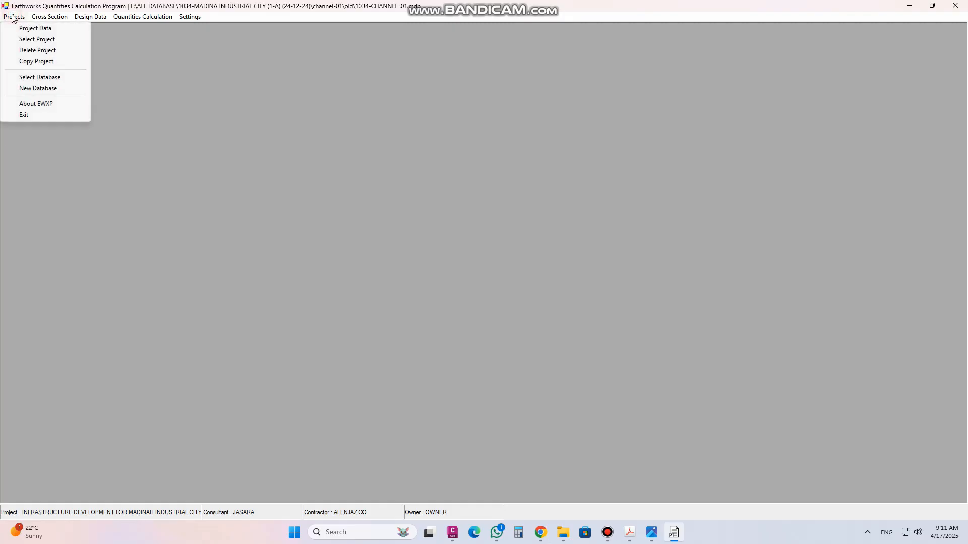
{"action": "left_click", "coordinate": [52, 40]}
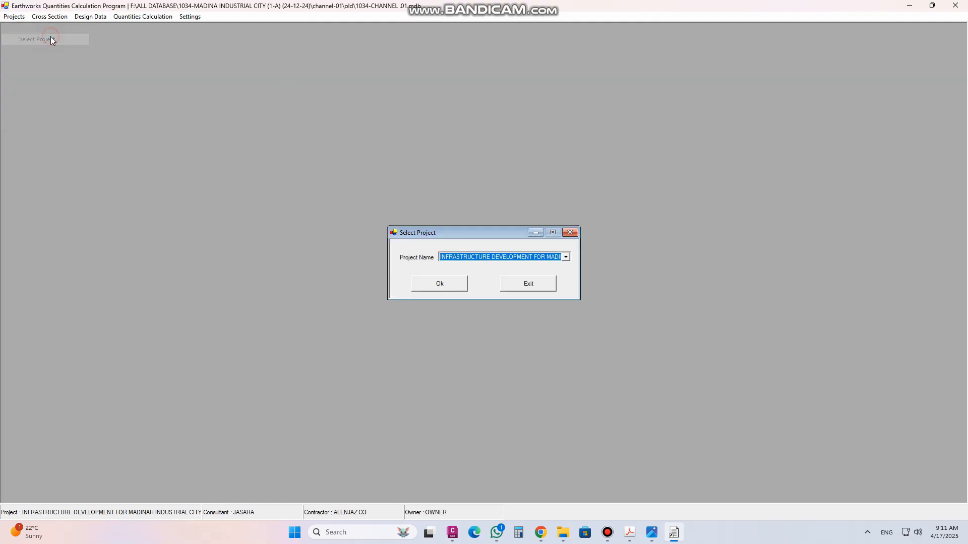
{"action": "left_click", "coordinate": [567, 258]}
{"action": "left_click", "coordinate": [495, 269]}
{"action": "left_click", "coordinate": [442, 282]}
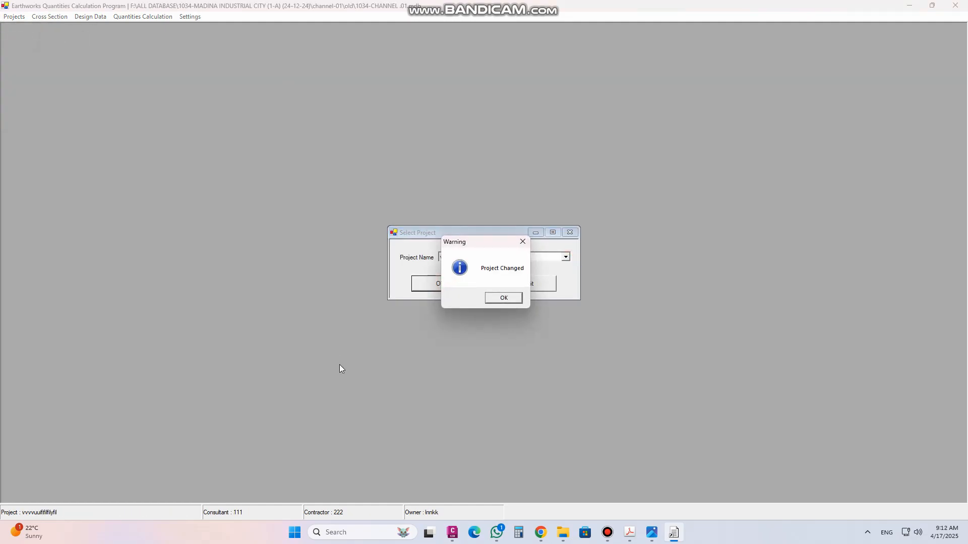
{"action": "left_click", "coordinate": [512, 300]}
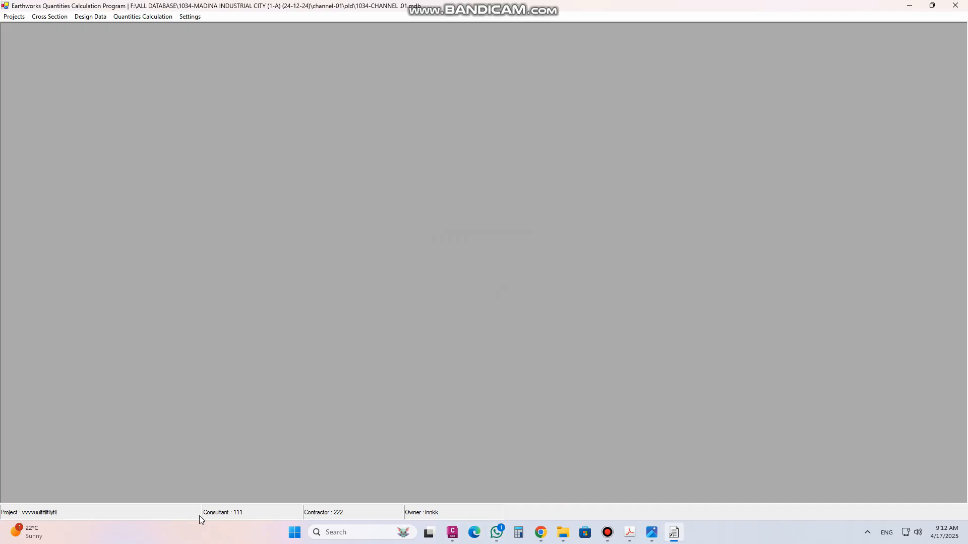
Delete the test project "vvvvuufififilyfil" from the database
{"action": "left_click", "coordinate": [13, 16]}
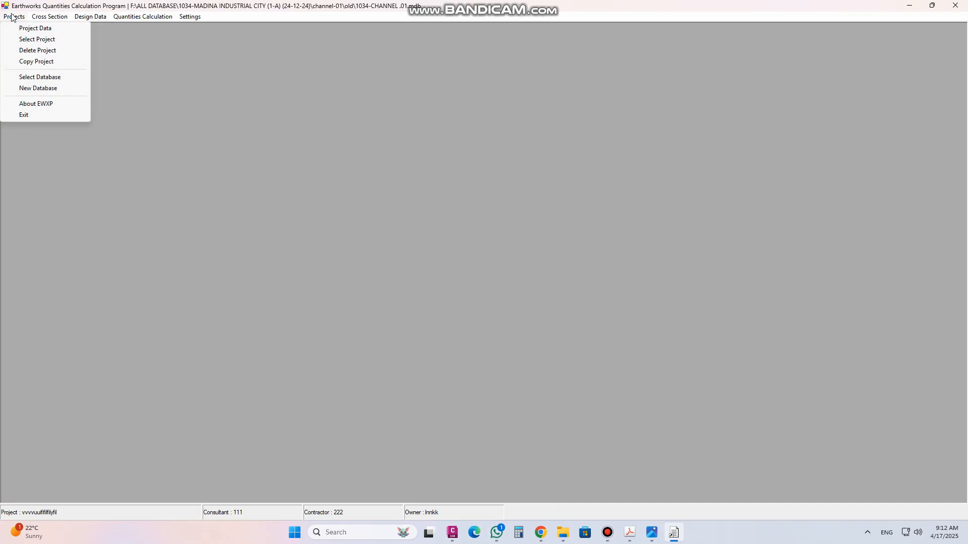
{"action": "left_click", "coordinate": [40, 50]}
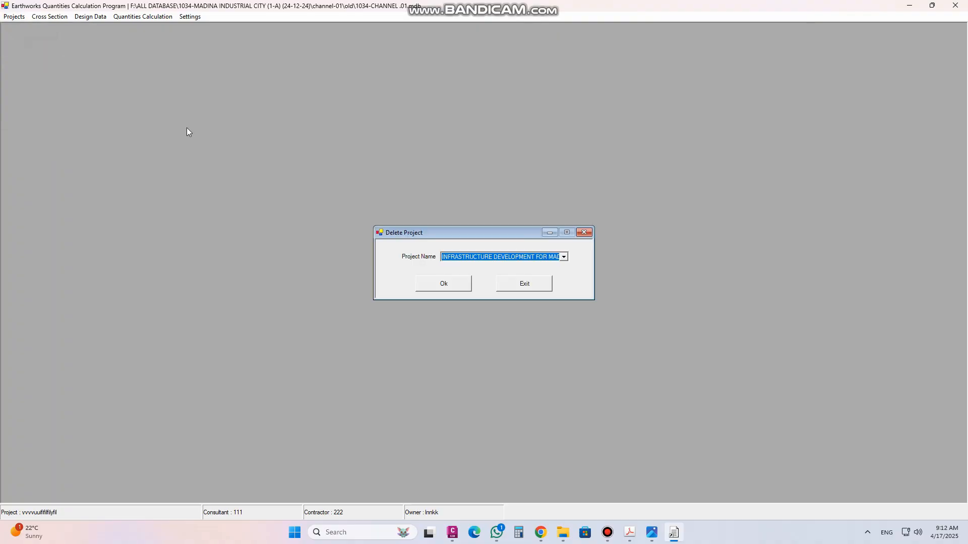
{"action": "left_click", "coordinate": [564, 257]}
{"action": "left_click", "coordinate": [484, 274]}
{"action": "left_click", "coordinate": [455, 286]}
{"action": "left_click", "coordinate": [450, 296]}
{"action": "left_click", "coordinate": [521, 296]}
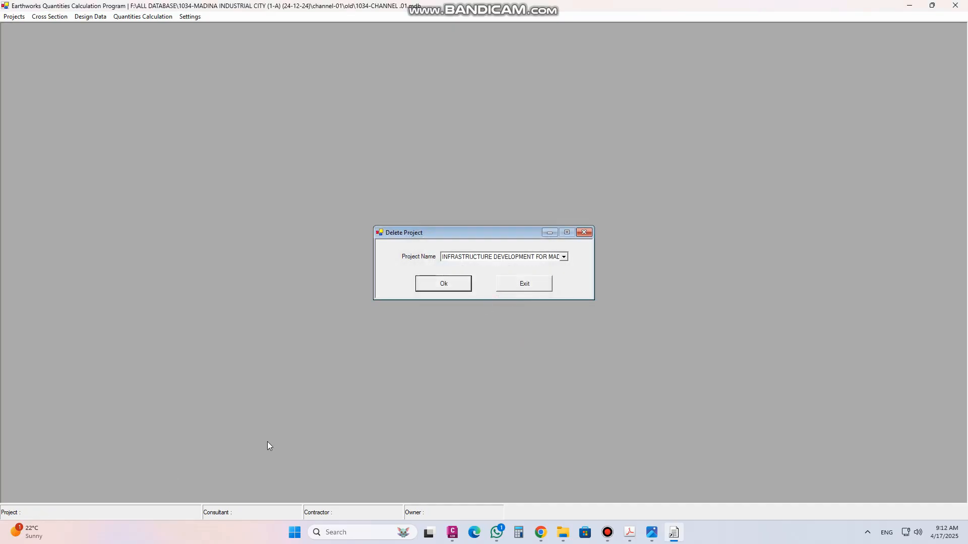
{"action": "left_click", "coordinate": [459, 289]}
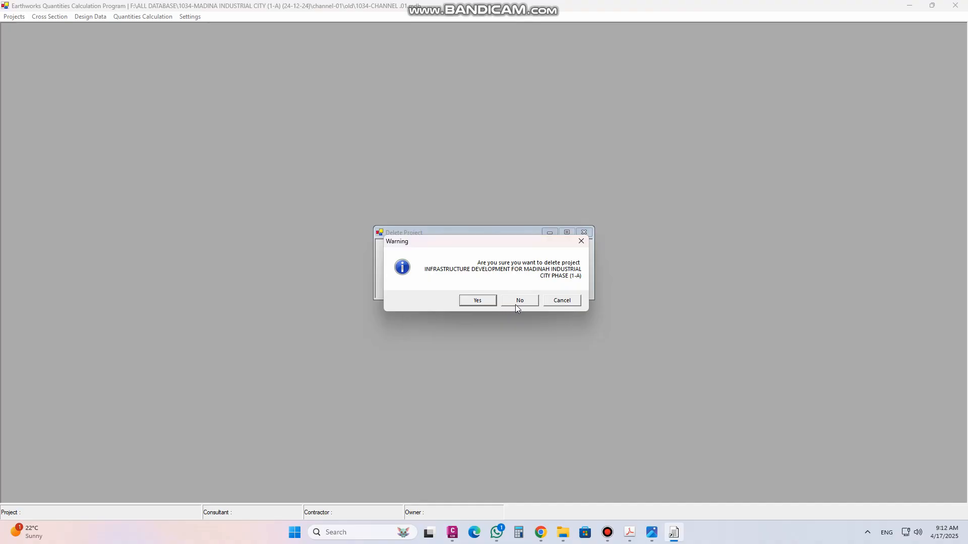
{"action": "left_click", "coordinate": [583, 241]}
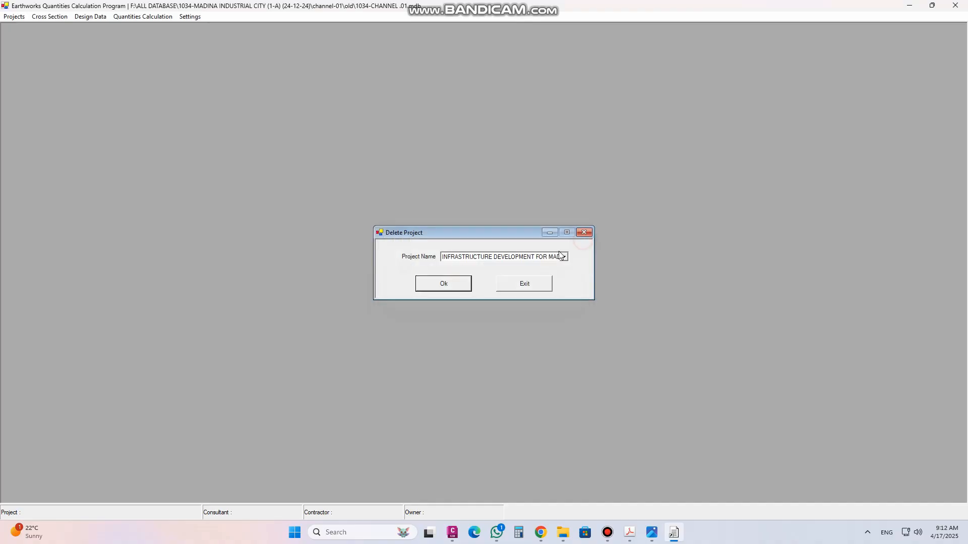
{"action": "left_click", "coordinate": [535, 283]}
Make INFRASTRUCTURE DEVELOPMENT FOR MADINAH INDUSTRIAL CITY PHASE (1-A) the current project
{"action": "left_click", "coordinate": [15, 16]}
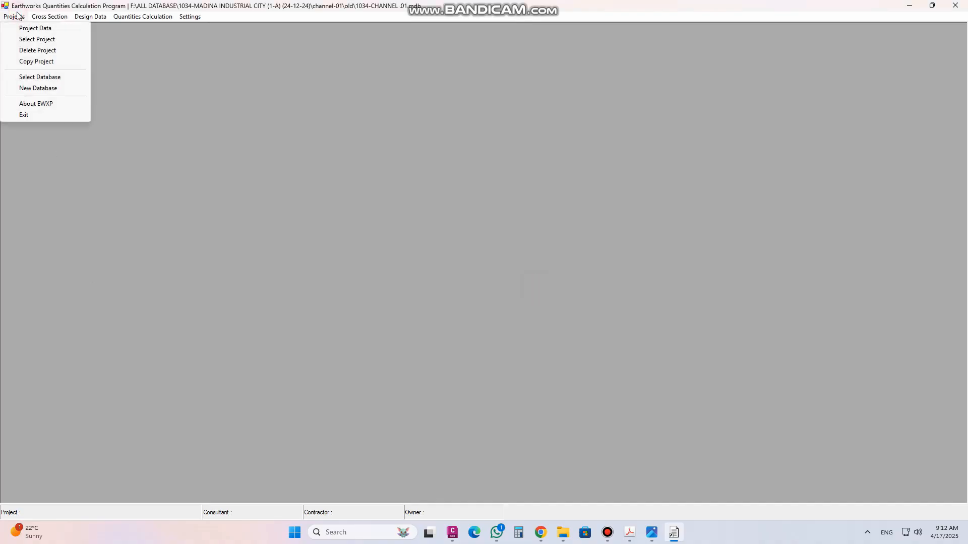
{"action": "left_click", "coordinate": [36, 38]}
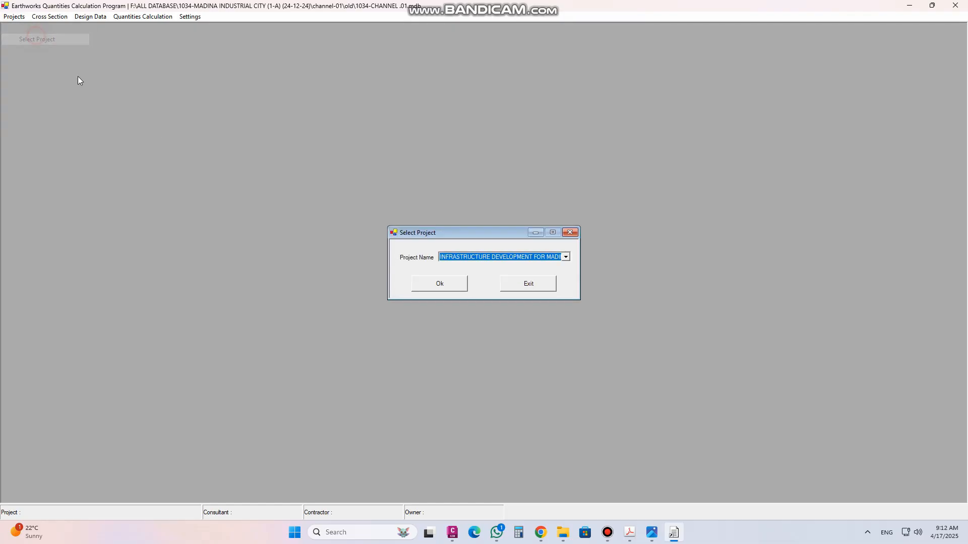
{"action": "left_click", "coordinate": [447, 283]}
{"action": "key", "text": "Return"}
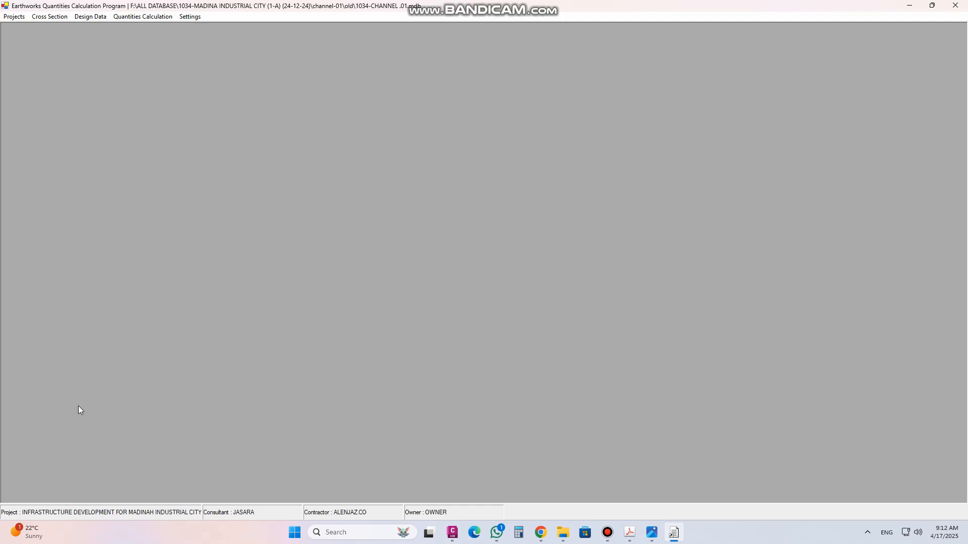
Set up a copy of project 1 as project 2 with the name "ojojojpio"
{"action": "left_click", "coordinate": [15, 17]}
{"action": "left_click", "coordinate": [47, 64]}
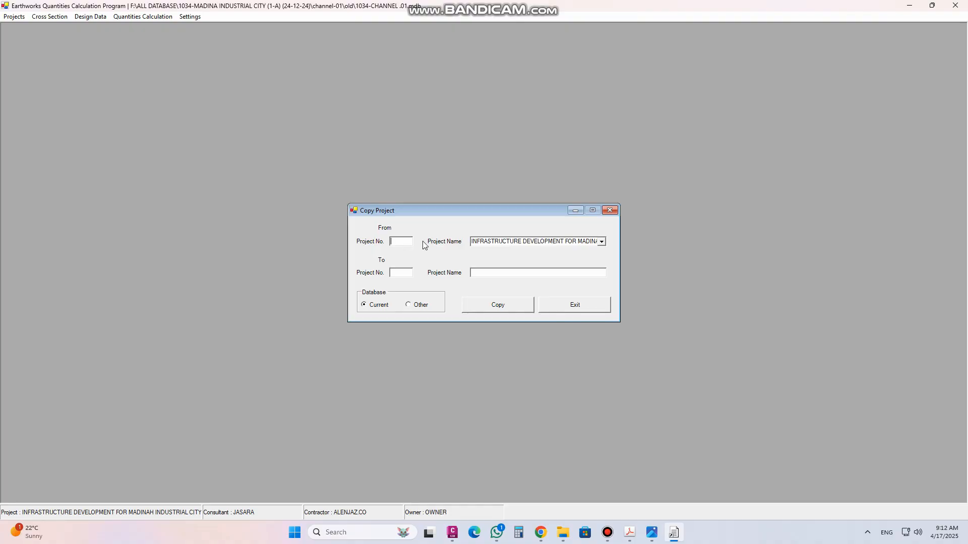
{"action": "left_click", "coordinate": [529, 241]}
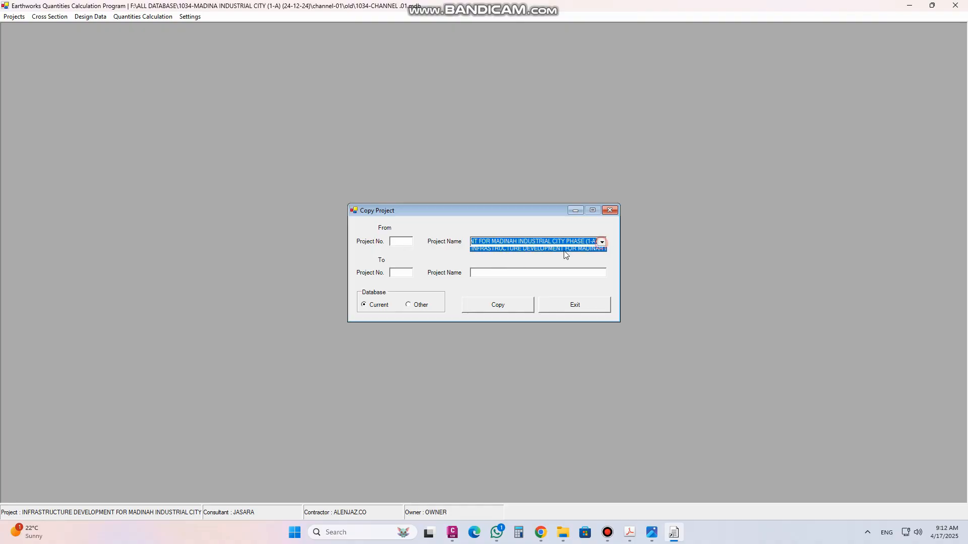
{"action": "left_click", "coordinate": [530, 250]}
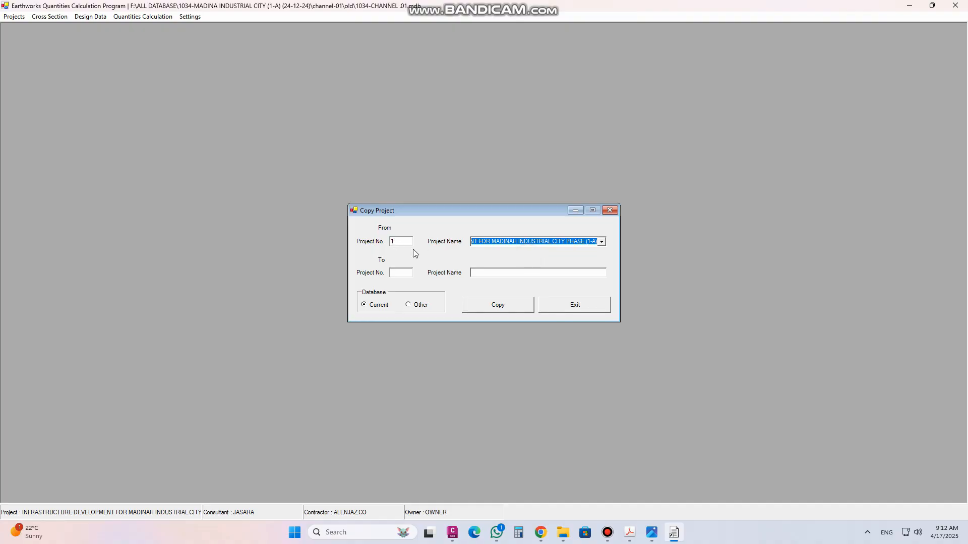
{"action": "left_click", "coordinate": [402, 273]}
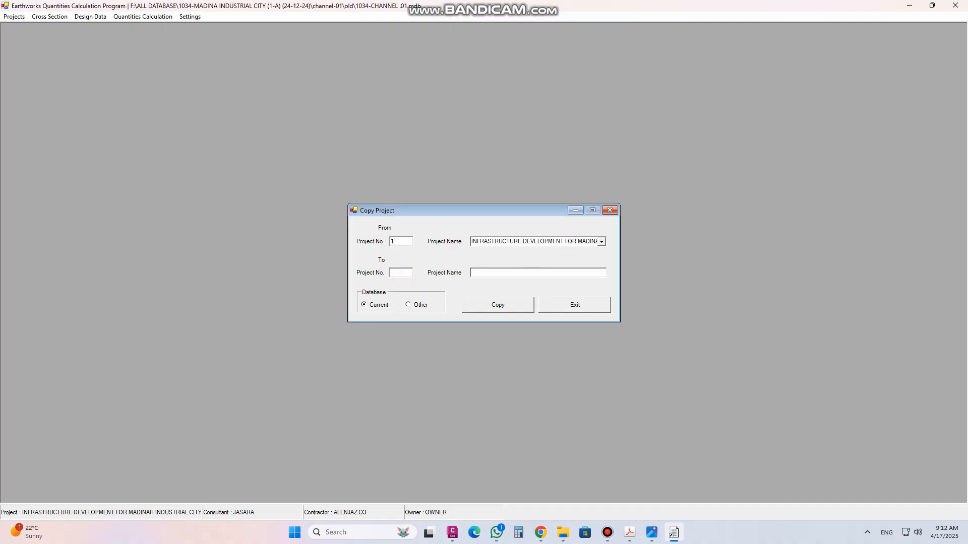
{"action": "left_click", "coordinate": [502, 275]}
Check the option of copying into another database, cancel the file selection and leave without copying the project
{"action": "left_click", "coordinate": [420, 305]}
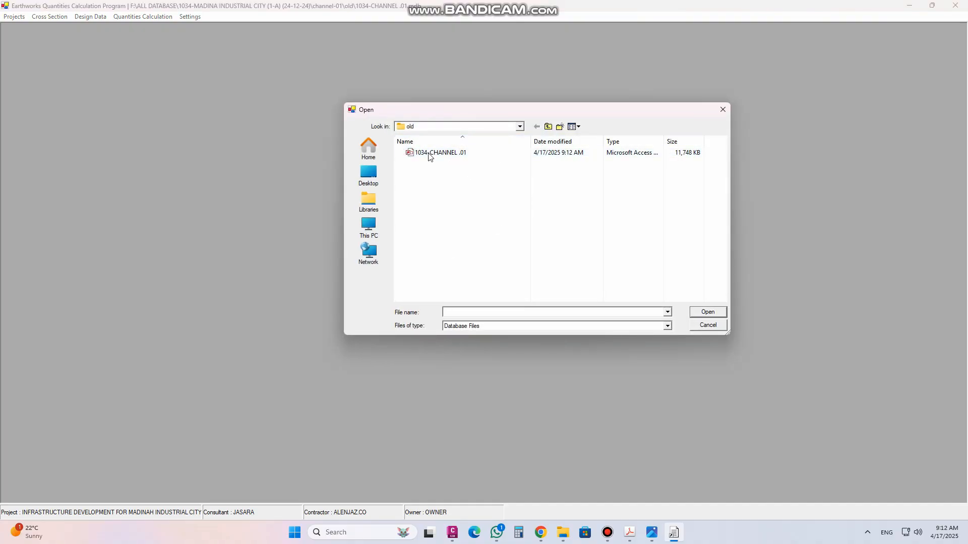
{"action": "left_click", "coordinate": [722, 109]}
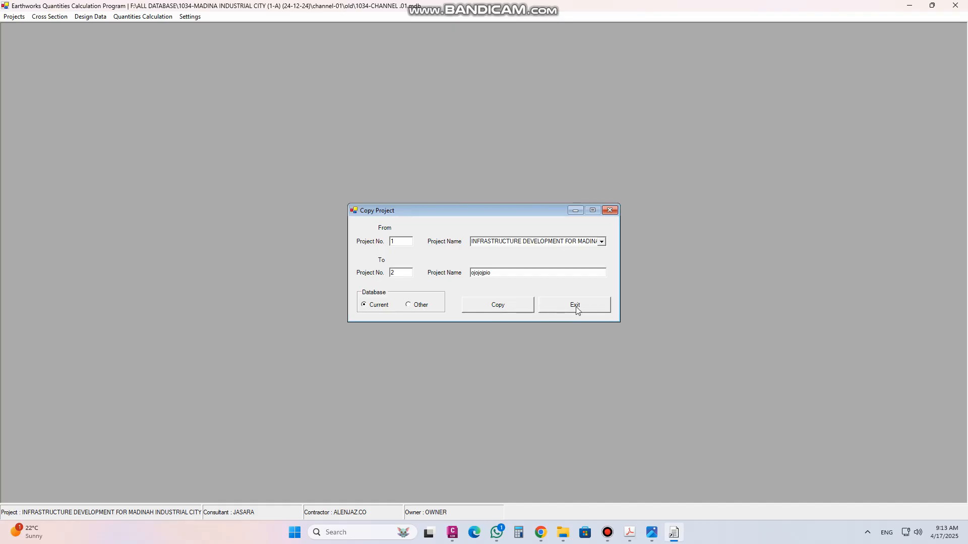
{"action": "left_click", "coordinate": [588, 311]}
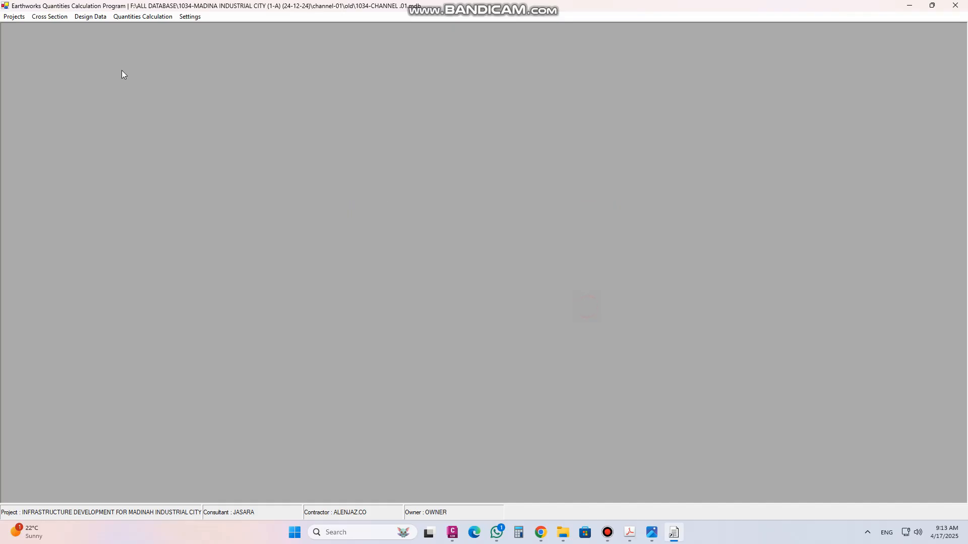
{"action": "left_click", "coordinate": [9, 18]}
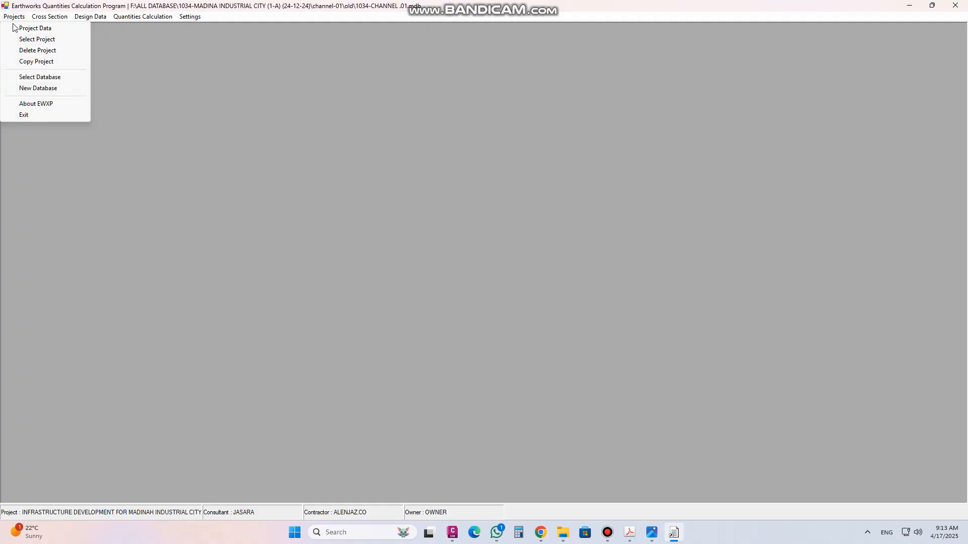
{"action": "left_click", "coordinate": [39, 18]}
{"action": "left_click", "coordinate": [39, 18]}
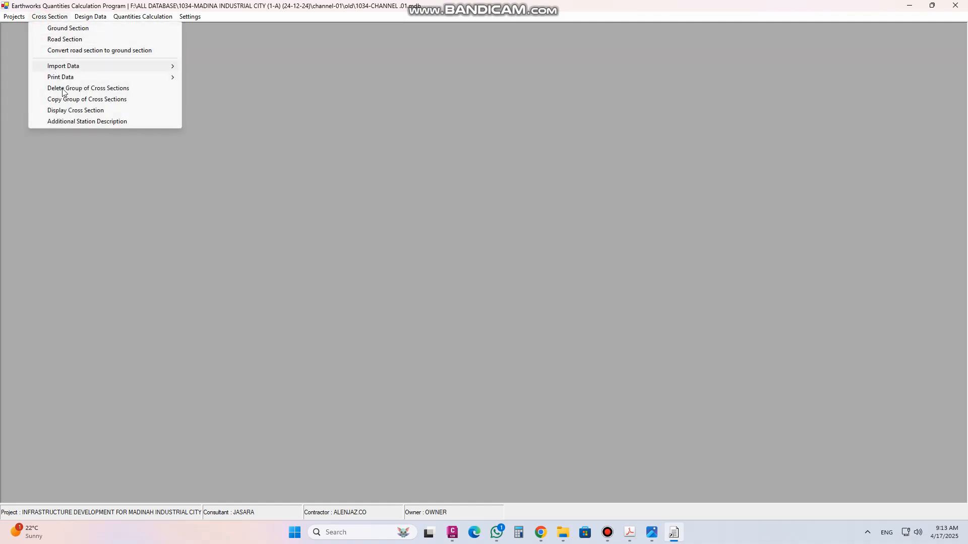
{"action": "mouse_move", "coordinate": [87, 18]}
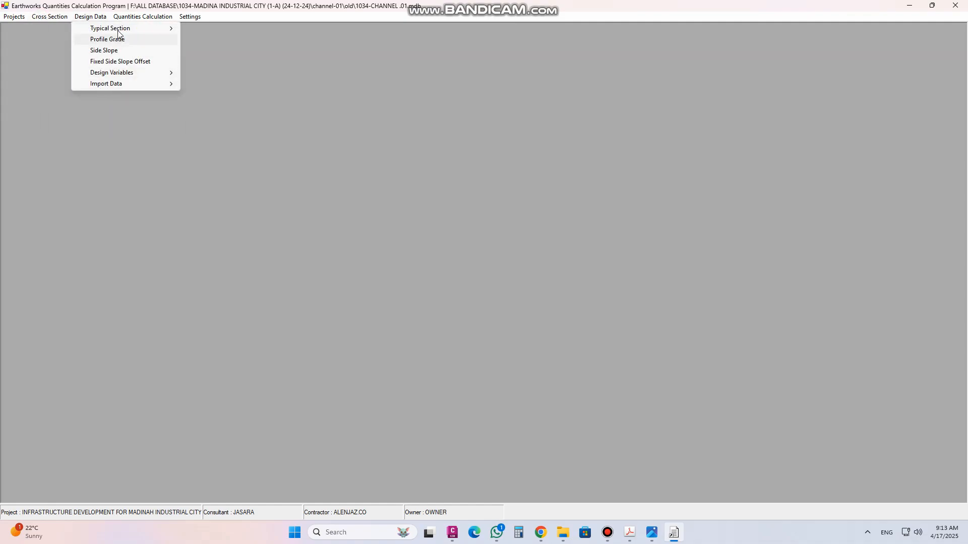
{"action": "left_click", "coordinate": [25, 17]}
{"action": "left_click", "coordinate": [46, 17]}
{"action": "mouse_move", "coordinate": [87, 19]}
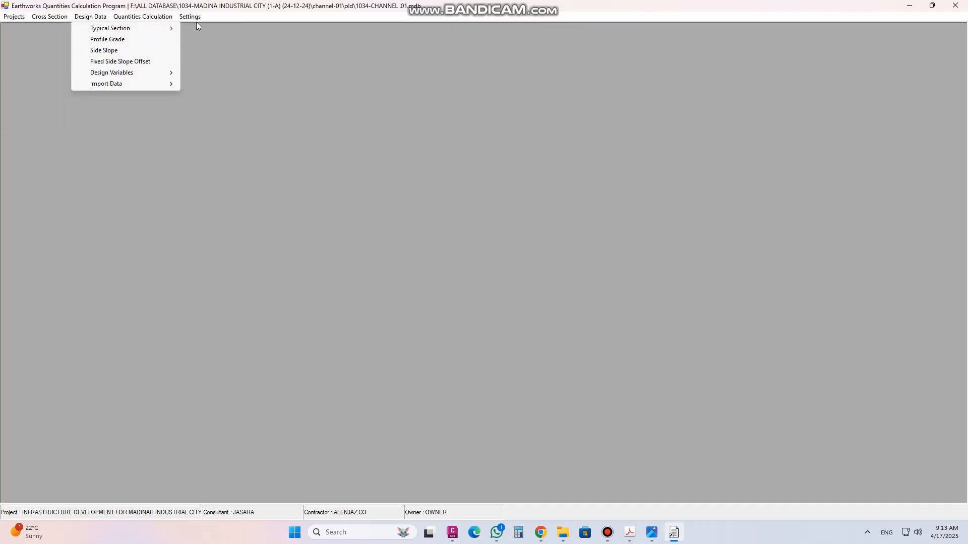
{"action": "mouse_move", "coordinate": [195, 20]}
{"action": "mouse_move", "coordinate": [45, 19]}
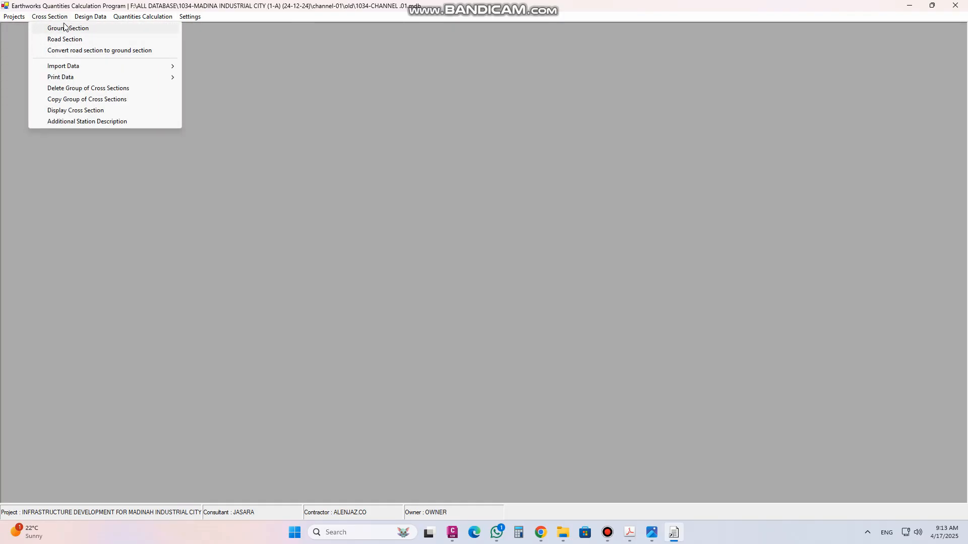
{"action": "mouse_move", "coordinate": [136, 18]}
{"action": "left_click", "coordinate": [137, 40]}
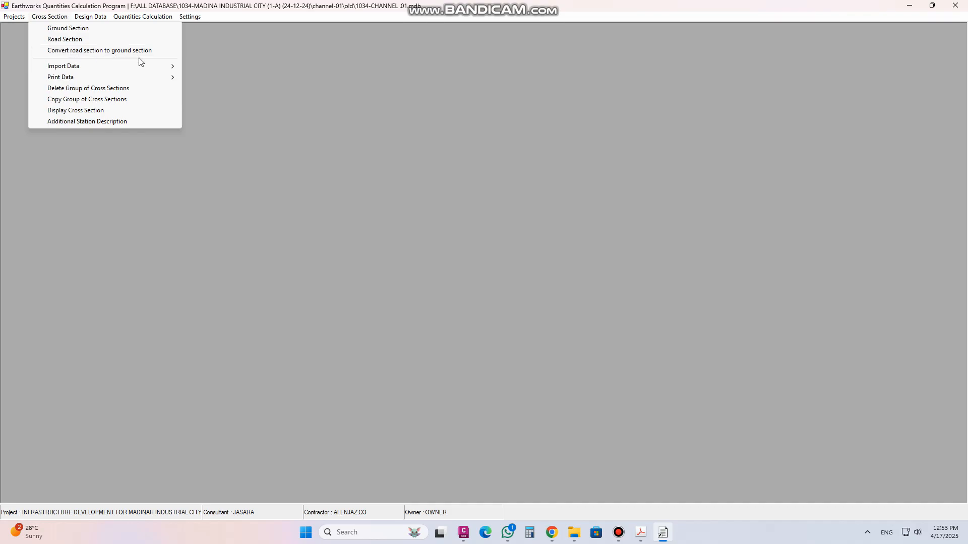
Open the ground cross-section points and view the records at both ends of the station sequence
{"action": "left_click", "coordinate": [79, 32]}
{"action": "left_click_drag", "start_coordinate": [472, 143], "coordinate": [641, 78]}
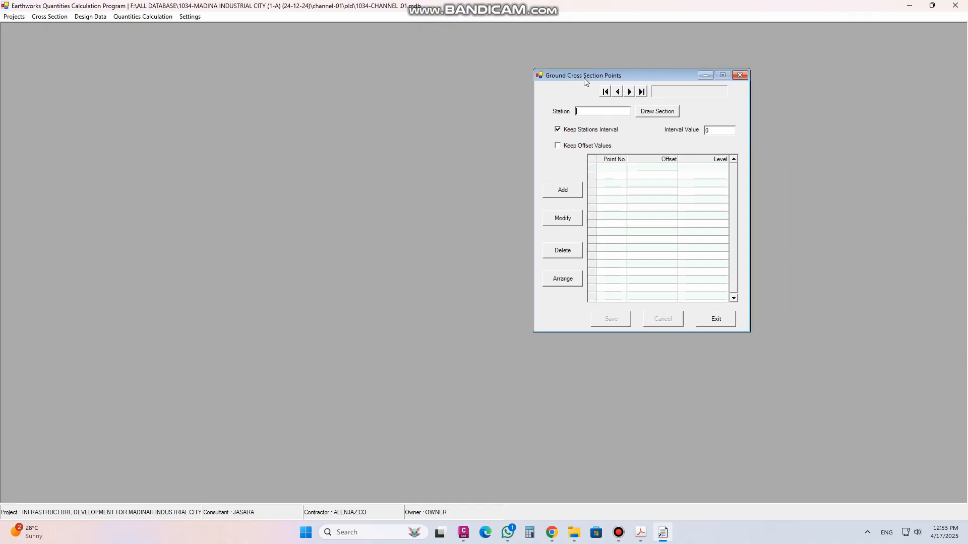
{"action": "left_click", "coordinate": [641, 92]}
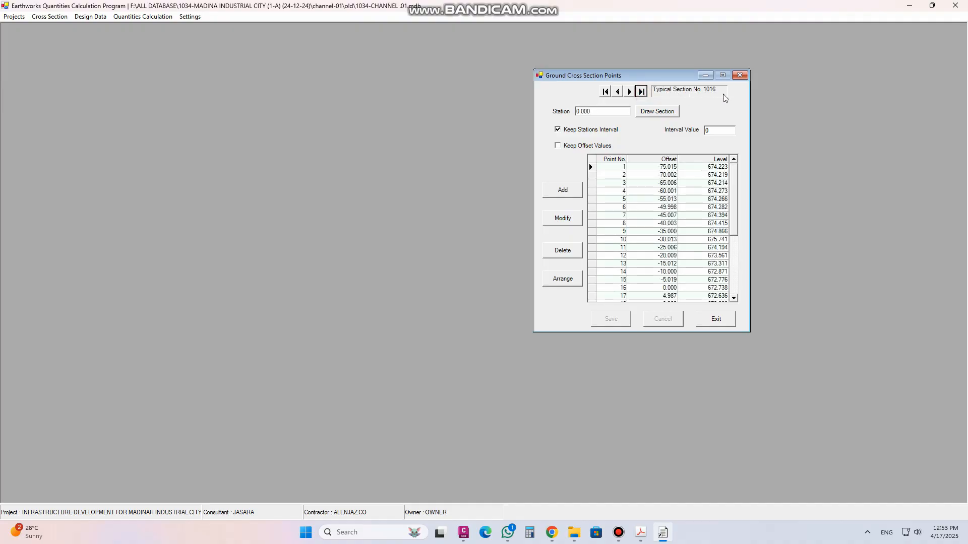
{"action": "left_click", "coordinate": [605, 92]}
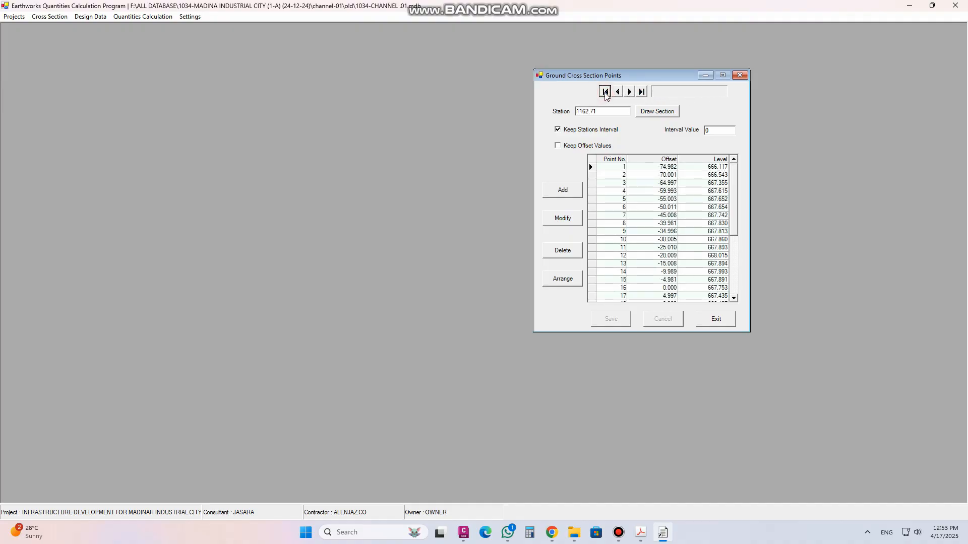
{"action": "left_click", "coordinate": [641, 91]}
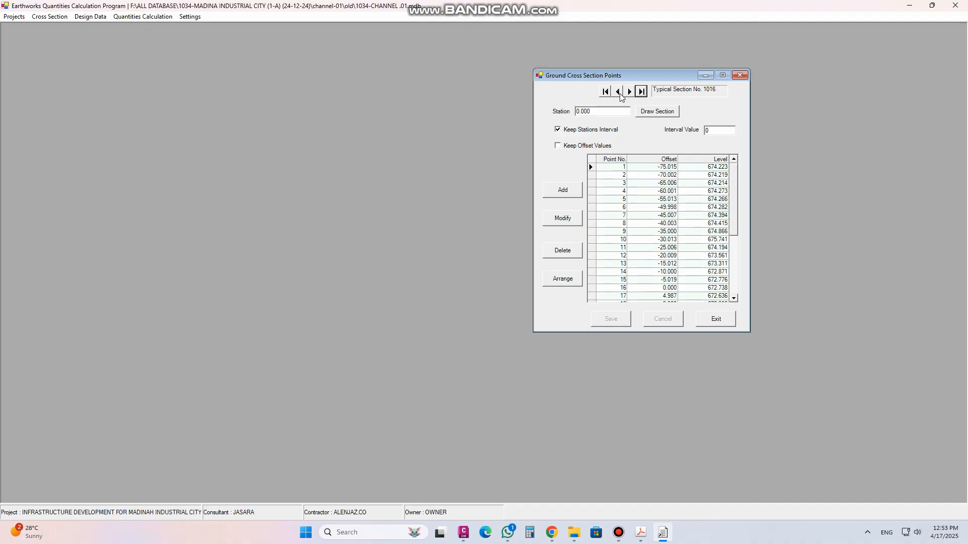
Browse the ground points station by station in both directions, then go back to station 0.000
{"action": "left_click", "coordinate": [617, 91]}
{"action": "left_click", "coordinate": [618, 93]}
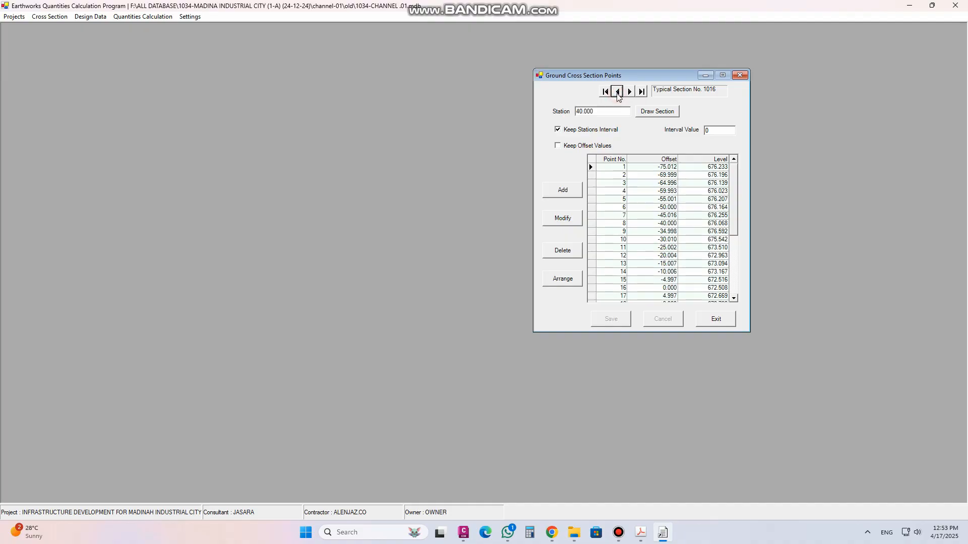
{"action": "left_click", "coordinate": [618, 93]}
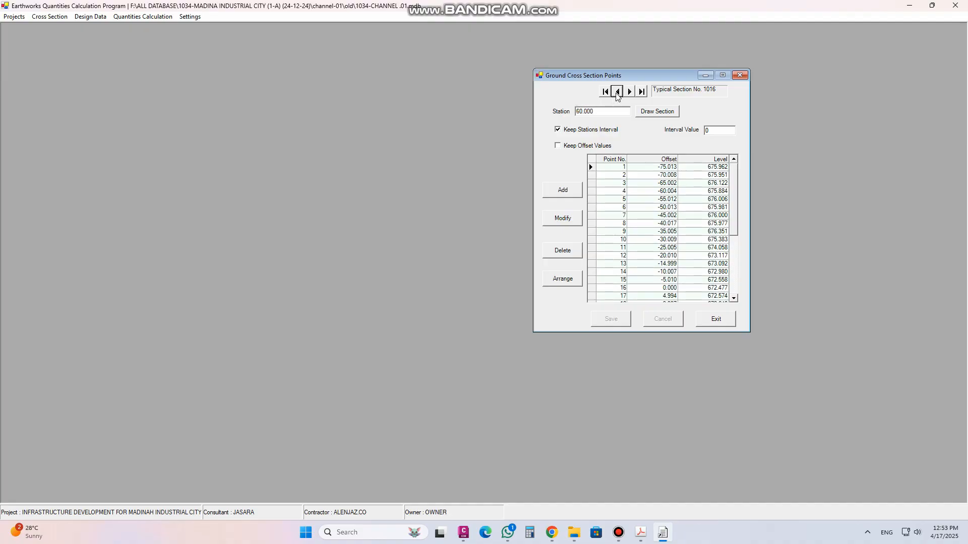
{"action": "left_click", "coordinate": [618, 92]}
{"action": "left_click", "coordinate": [618, 92]}
{"action": "left_click", "coordinate": [617, 92]}
{"action": "left_click", "coordinate": [617, 92]}
{"action": "left_click", "coordinate": [617, 92]}
{"action": "left_click", "coordinate": [629, 92]}
{"action": "left_click", "coordinate": [629, 92]}
{"action": "left_click", "coordinate": [629, 92]}
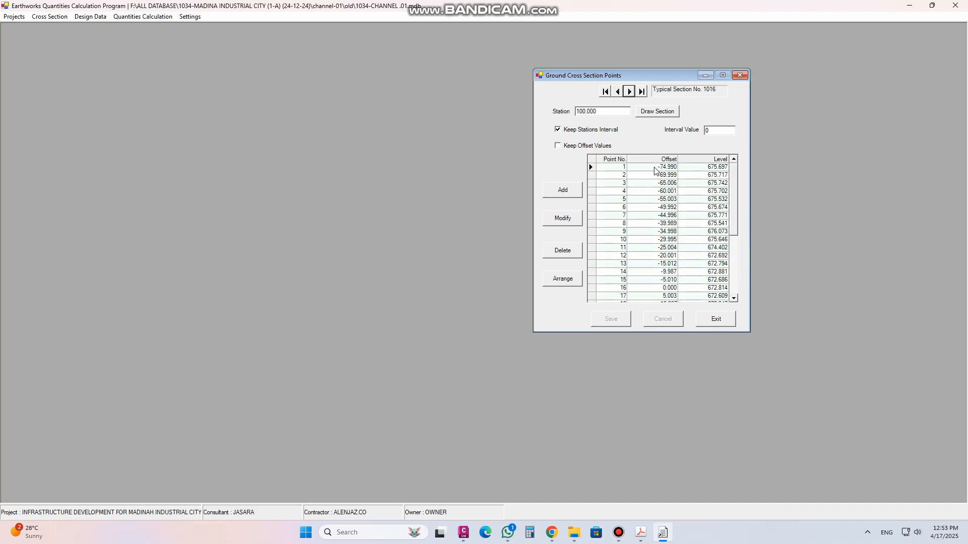
{"action": "left_click", "coordinate": [642, 92]}
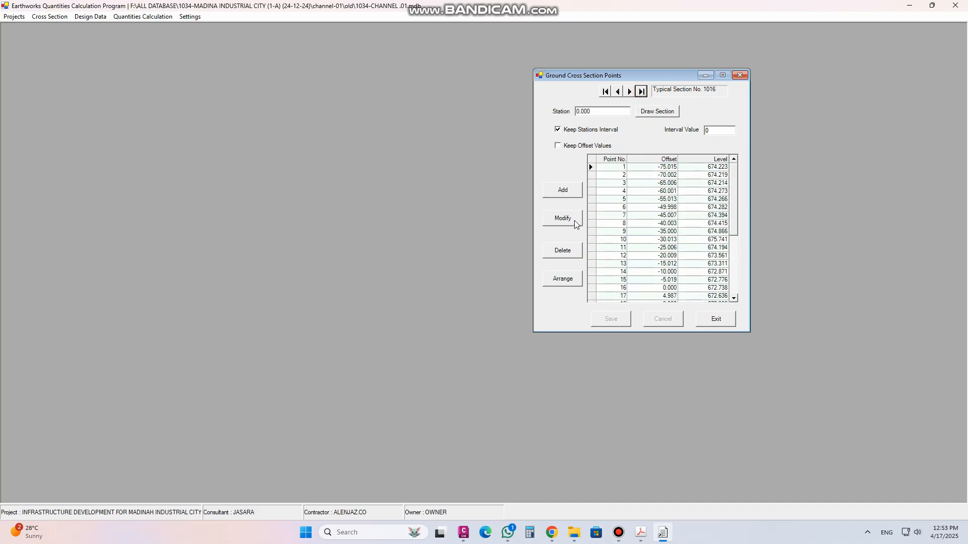
Draw the cross section at station 0 and look through the stations available for display
{"action": "left_click", "coordinate": [660, 112]}
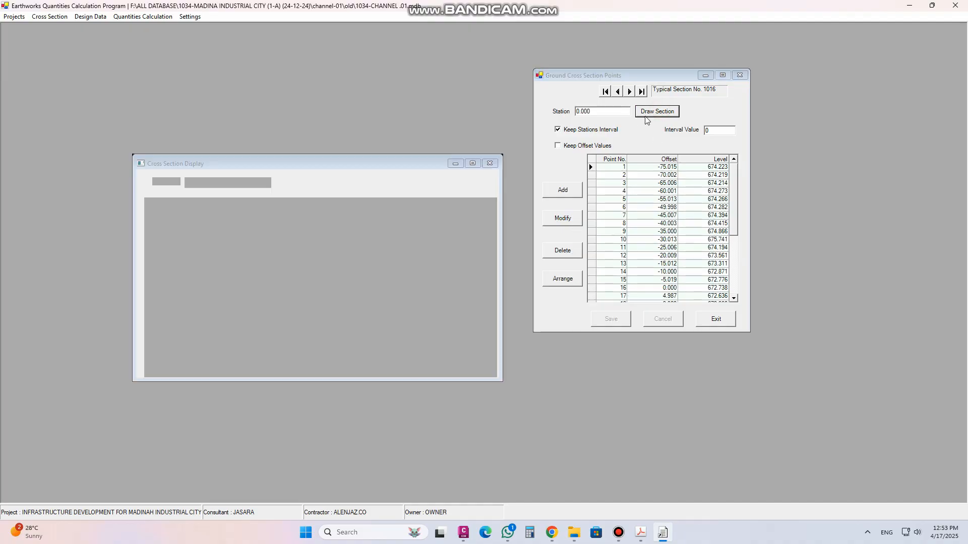
{"action": "left_click_drag", "start_coordinate": [384, 165], "coordinate": [335, 84]}
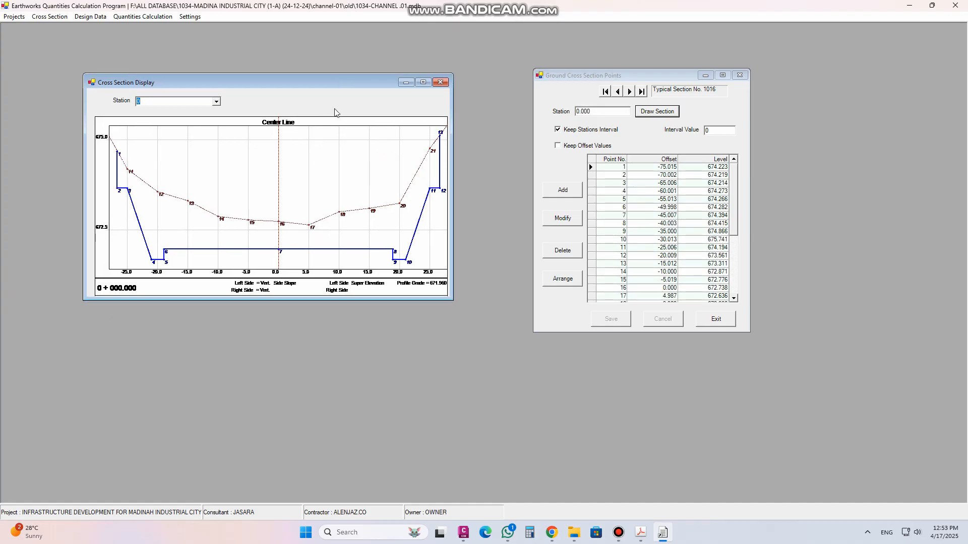
{"action": "left_click", "coordinate": [217, 102]}
{"action": "scroll", "coordinate": [168, 143], "scroll_direction": "down", "scroll_amount": 4}
{"action": "scroll", "coordinate": [168, 142], "scroll_direction": "down", "scroll_amount": 13}
{"action": "left_click_drag", "start_coordinate": [218, 149], "coordinate": [218, 113]}
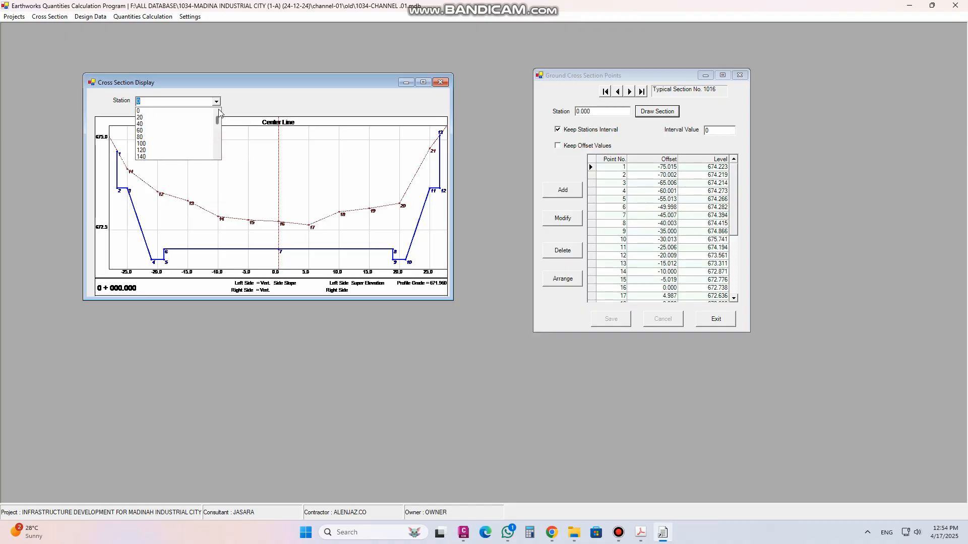
{"action": "left_click", "coordinate": [149, 110]}
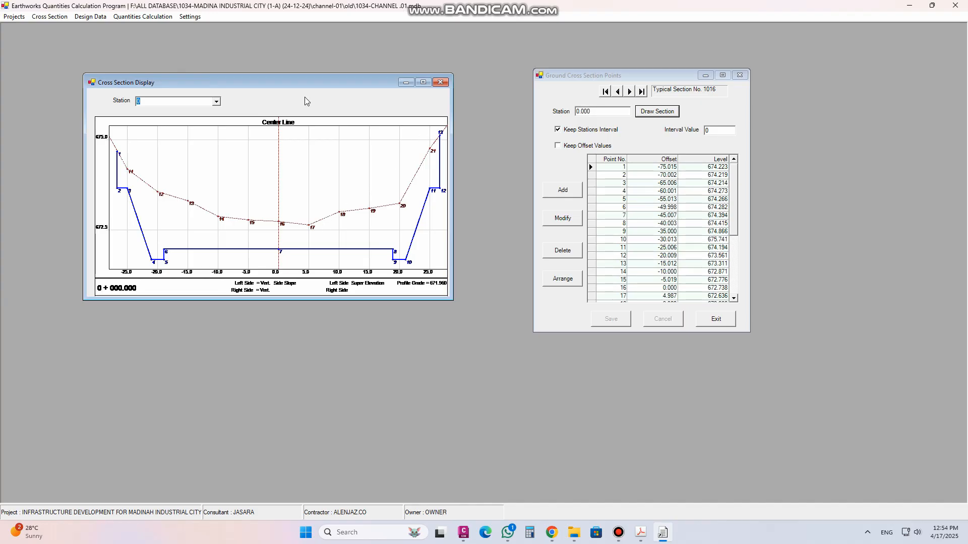
{"action": "left_click", "coordinate": [50, 16]}
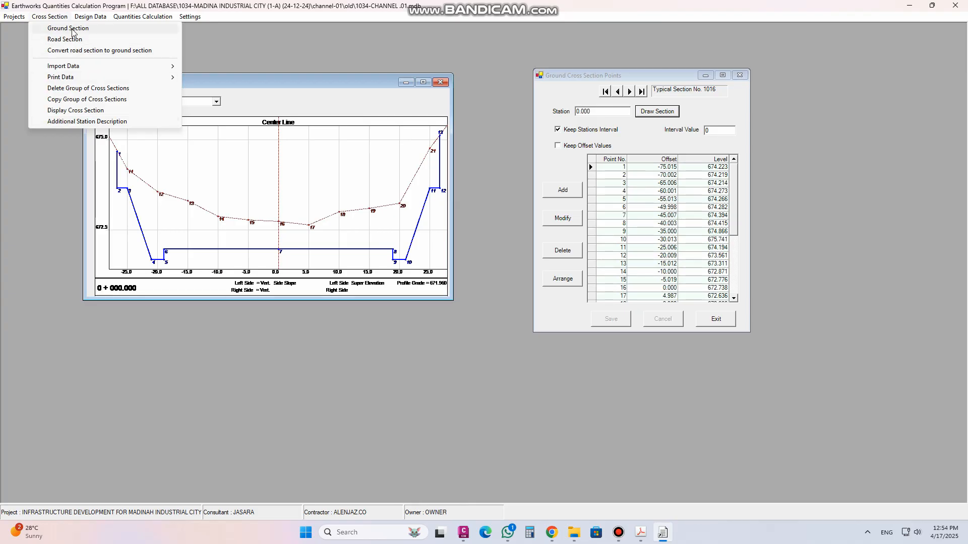
{"action": "left_click", "coordinate": [47, 15]}
{"action": "left_click", "coordinate": [49, 17]}
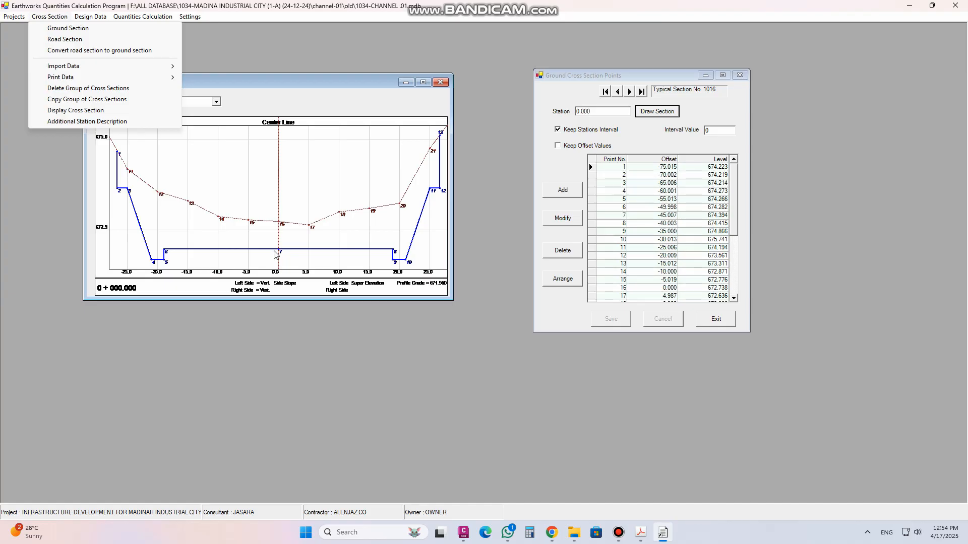
{"action": "mouse_move", "coordinate": [96, 66]}
{"action": "left_click", "coordinate": [377, 78]}
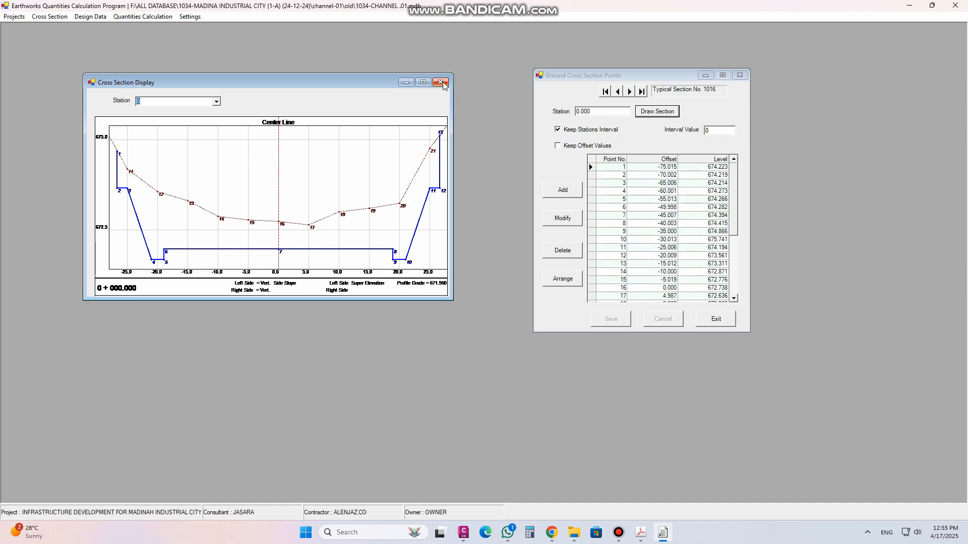
Close the cross-section drawing and the ground cross-section points form
{"action": "left_click", "coordinate": [441, 82]}
{"action": "left_click", "coordinate": [739, 75]}
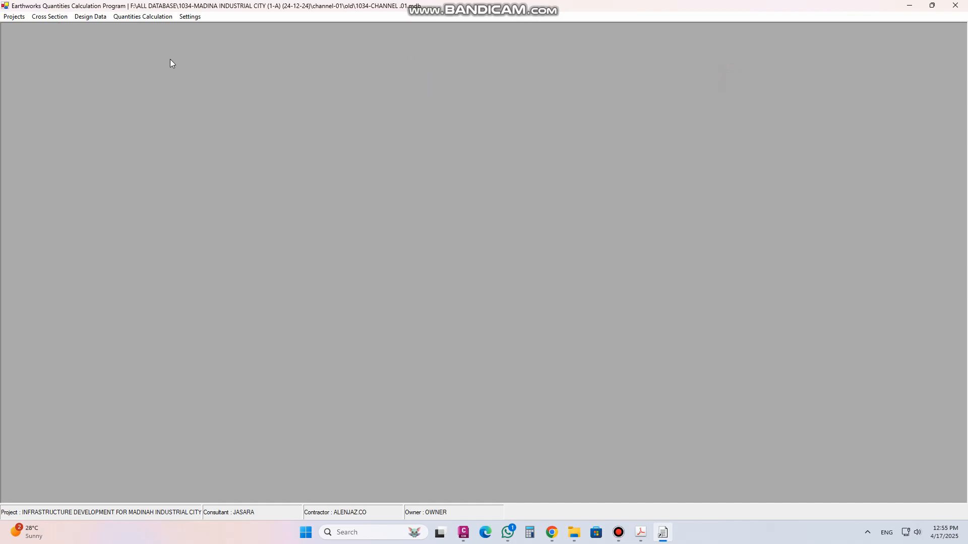
{"action": "left_click", "coordinate": [45, 18]}
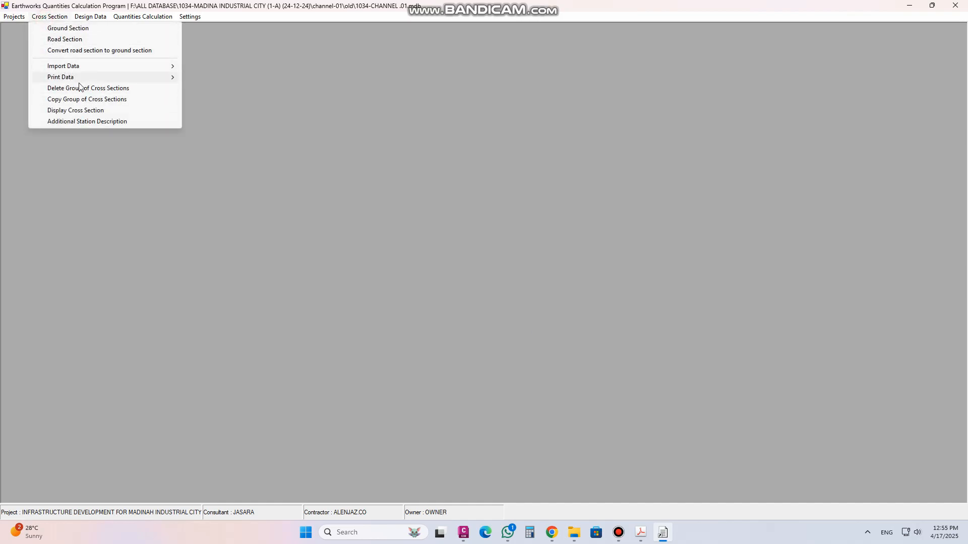
{"action": "mouse_move", "coordinate": [64, 72]}
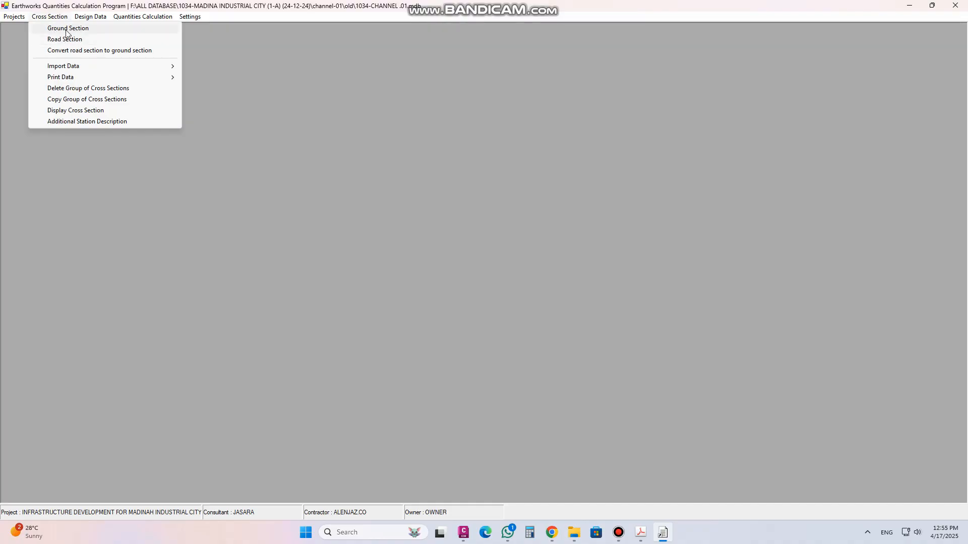
{"action": "left_click", "coordinate": [66, 29]}
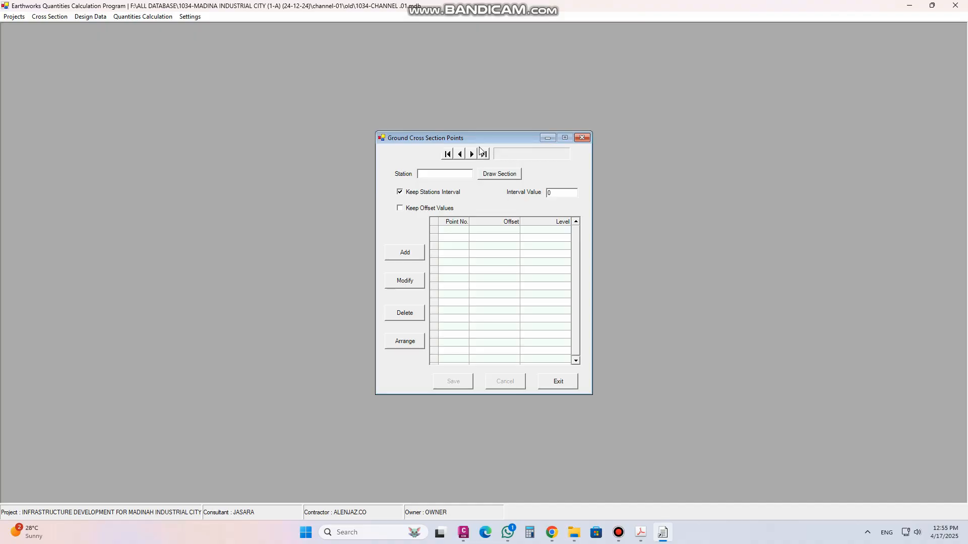
{"action": "left_click_drag", "start_coordinate": [476, 140], "coordinate": [552, 98]}
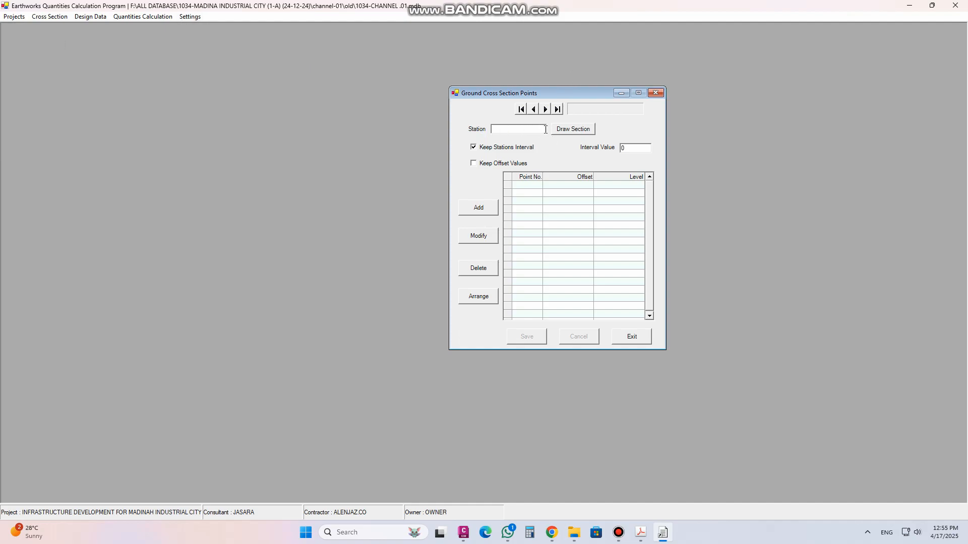
{"action": "left_click", "coordinate": [656, 93]}
Open the ground cross-section points form and start a new record for station 20000
{"action": "left_click", "coordinate": [55, 17]}
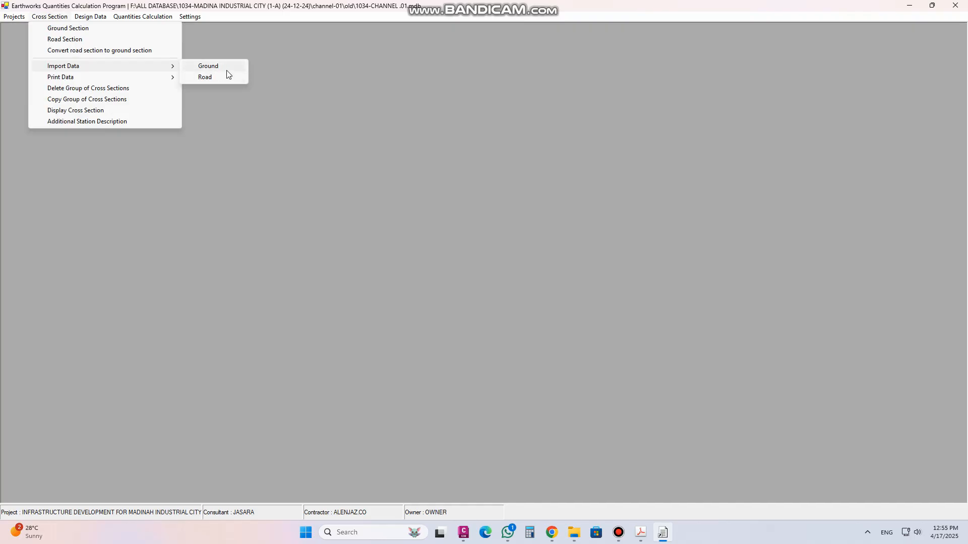
{"action": "left_click", "coordinate": [68, 28]}
{"action": "left_click_drag", "start_coordinate": [499, 141], "coordinate": [641, 125]}
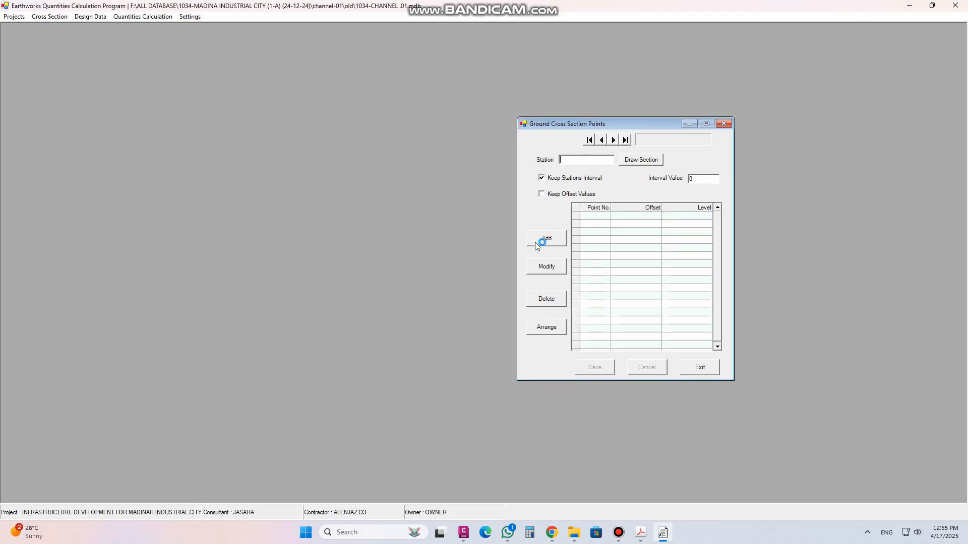
{"action": "left_click", "coordinate": [553, 241]}
{"action": "left_click", "coordinate": [579, 162]}
{"action": "left_click", "coordinate": [638, 218]}
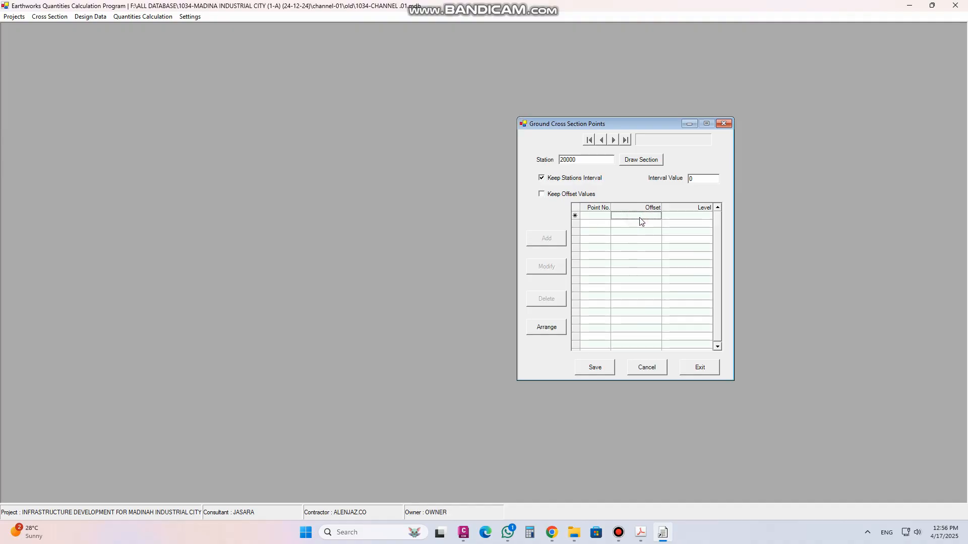
Enter the first two ground points for station 20000: offset -50 at level 100 and offset -25 at level 90
{"action": "left_click", "coordinate": [652, 221]}
{"action": "type", "text": "-50"}
{"action": "key", "text": "Tab"}
{"action": "left_click", "coordinate": [692, 216]}
{"action": "type", "text": "100"}
{"action": "left_click", "coordinate": [656, 224]}
{"action": "key", "text": "BackSpace"}
{"action": "type", "text": "-25"}
{"action": "left_click", "coordinate": [693, 224]}
{"action": "type", "text": "90"}
Add the third and fourth ground points: offset 0 at level 50 and offset 25 at level 40
{"action": "left_click", "coordinate": [652, 235]}
{"action": "left_click", "coordinate": [653, 236]}
{"action": "type", "text": "0"}
{"action": "left_click", "coordinate": [691, 235]}
{"action": "type", "text": "50"}
{"action": "left_click", "coordinate": [642, 241]}
{"action": "left_click", "coordinate": [642, 241]}
{"action": "type", "text": "25"}
{"action": "left_click", "coordinate": [677, 240]}
{"action": "left_click", "coordinate": [695, 238]}
{"action": "type", "text": "40"}
Add the fifth ground point at offset 50 with level 60, save the station, and cancel the following blank record
{"action": "left_click", "coordinate": [653, 251]}
{"action": "left_click", "coordinate": [654, 252]}
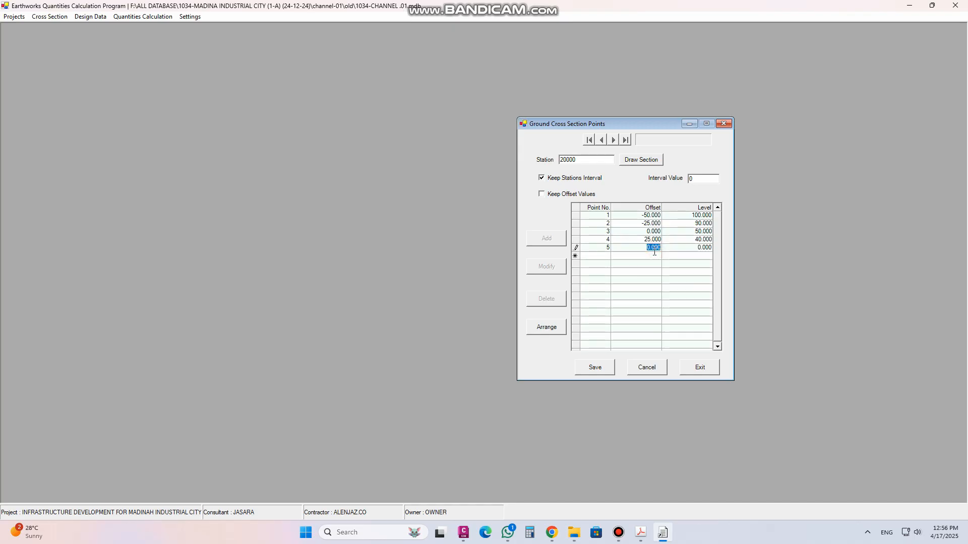
{"action": "type", "text": "50"}
{"action": "left_click", "coordinate": [683, 249]}
{"action": "left_click", "coordinate": [681, 246]}
{"action": "type", "text": "60"}
{"action": "left_click", "coordinate": [594, 367]}
{"action": "left_click", "coordinate": [518, 301]}
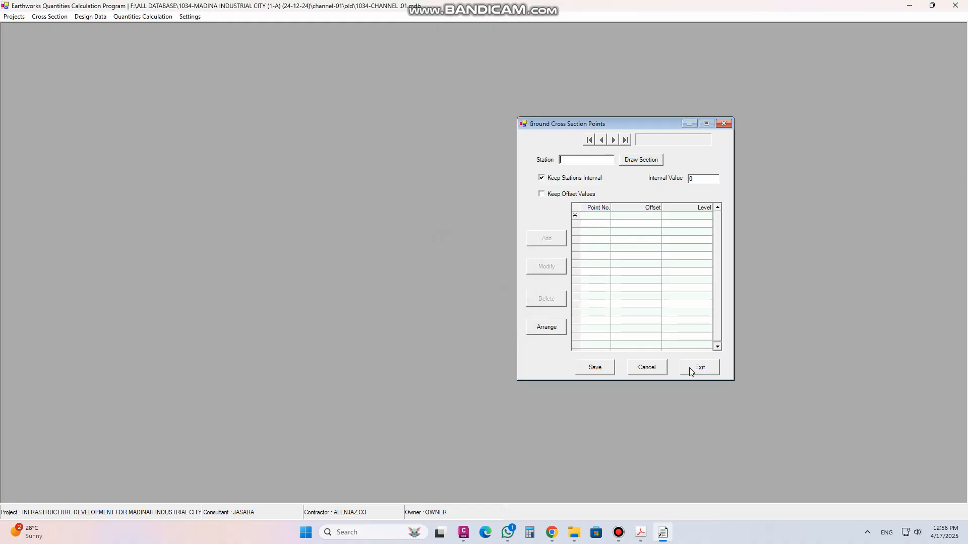
{"action": "left_click", "coordinate": [648, 371]}
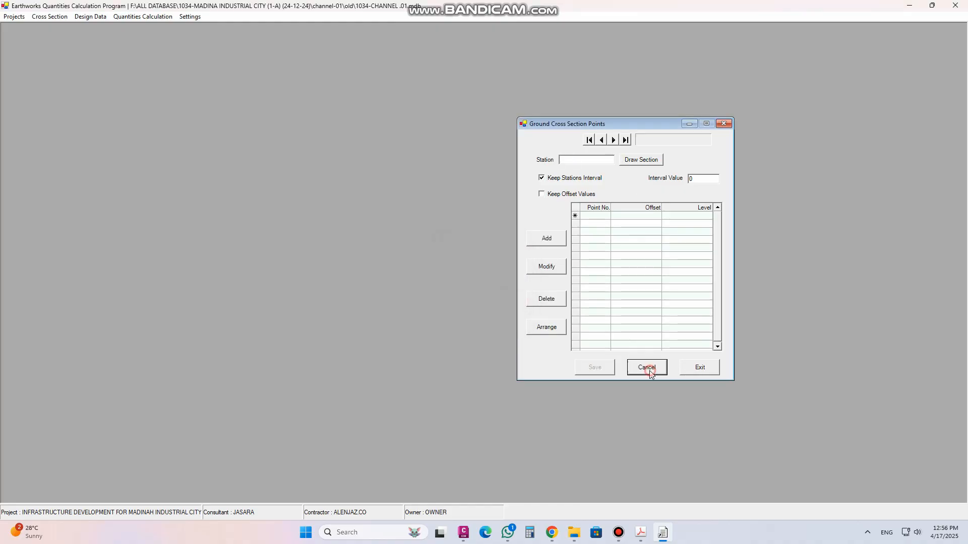
Go to the record for station 20000 and draw its cross section
{"action": "left_click", "coordinate": [625, 140]}
{"action": "left_click", "coordinate": [588, 140]}
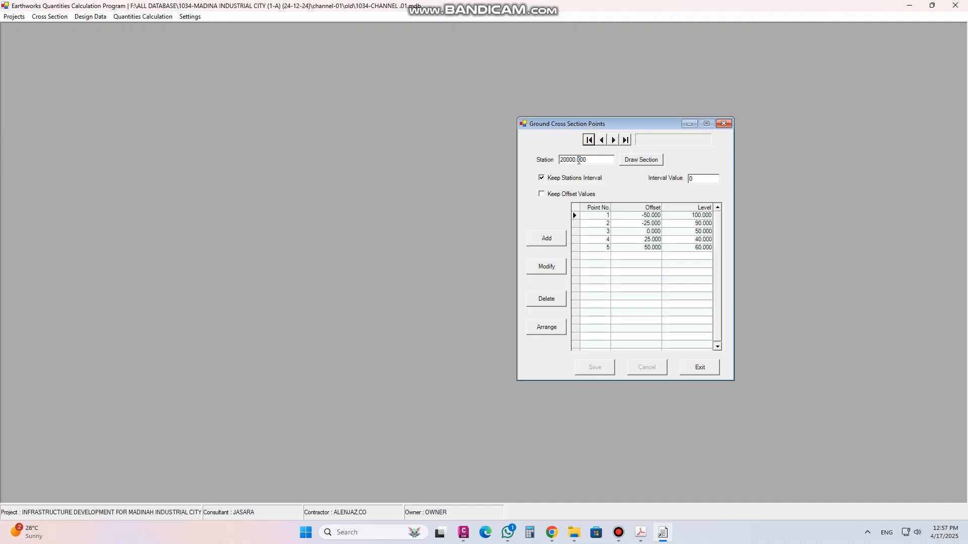
{"action": "left_click", "coordinate": [633, 163]}
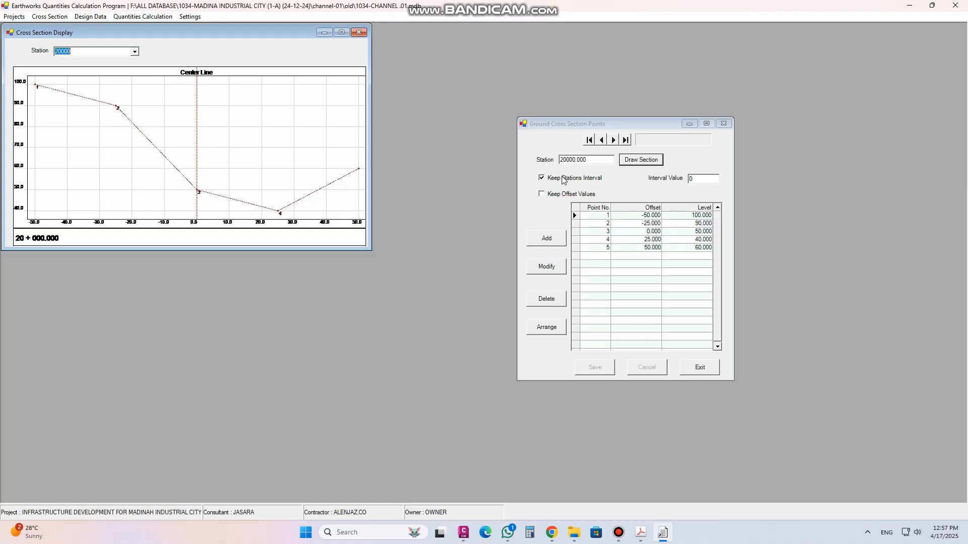
Modify station 20000 by setting the level of the point at offset 0 to 60, and save the record
{"action": "left_click", "coordinate": [697, 178]}
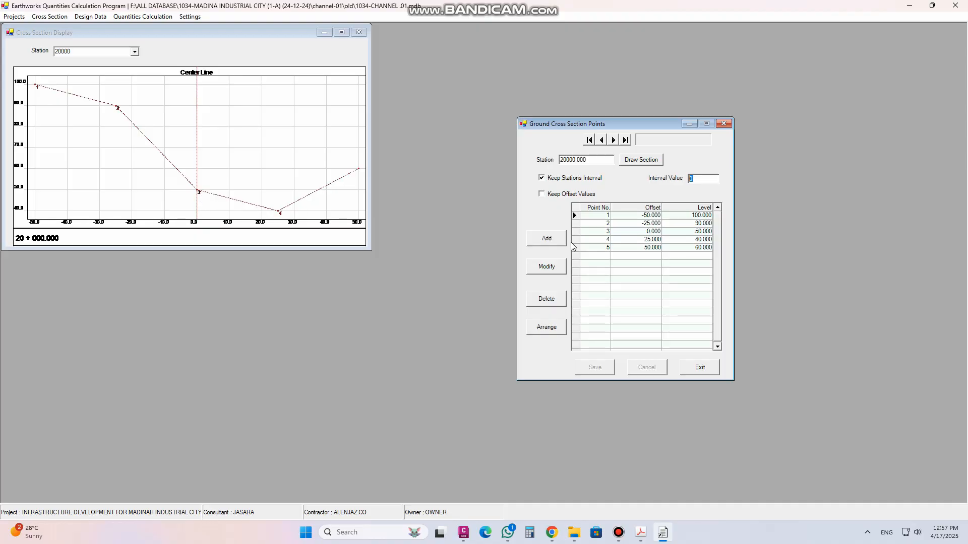
{"action": "left_click", "coordinate": [545, 270]}
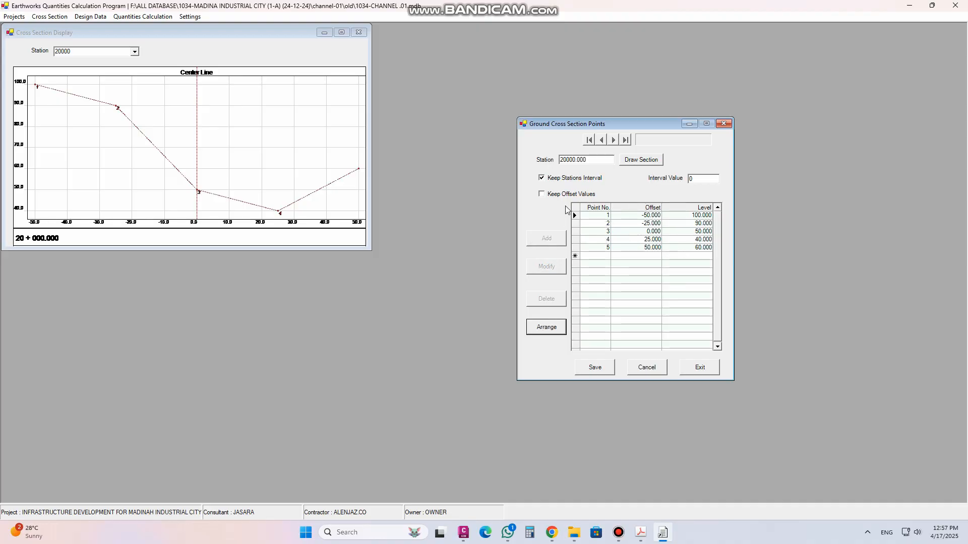
{"action": "left_click", "coordinate": [686, 232]}
{"action": "type", "text": "60"}
{"action": "left_click", "coordinate": [595, 367]}
{"action": "left_click", "coordinate": [502, 301]}
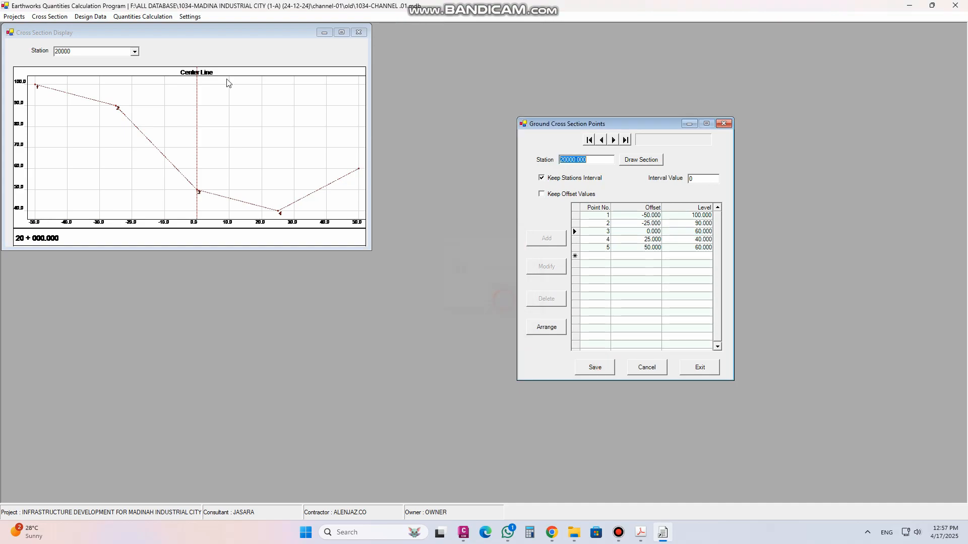
Refresh the cross-section drawing of station 20000, and close the drawing and the ground points form
{"action": "left_click", "coordinate": [95, 53]}
{"action": "scroll", "coordinate": [95, 52], "scroll_direction": "up", "scroll_amount": 1}
{"action": "scroll", "coordinate": [95, 52], "scroll_direction": "down", "scroll_amount": 1}
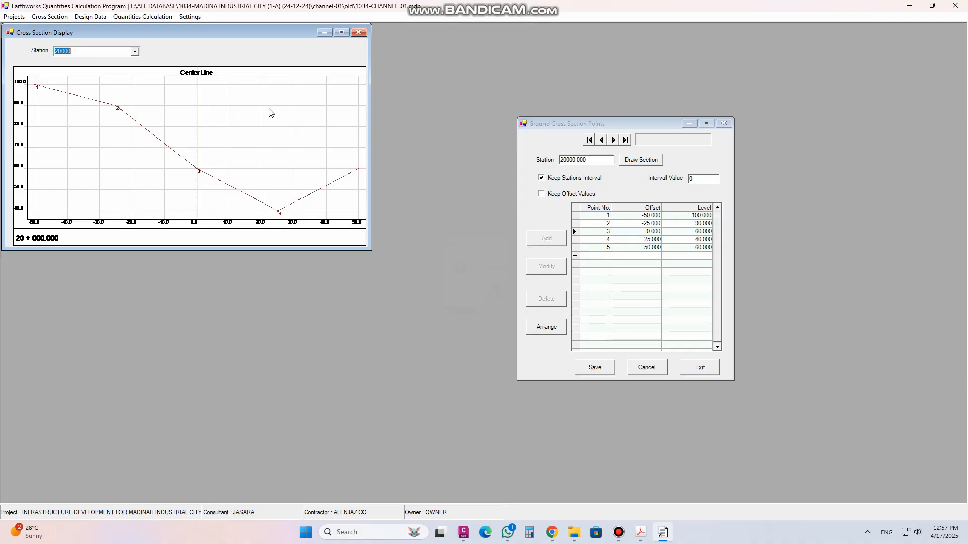
{"action": "left_click", "coordinate": [364, 34]}
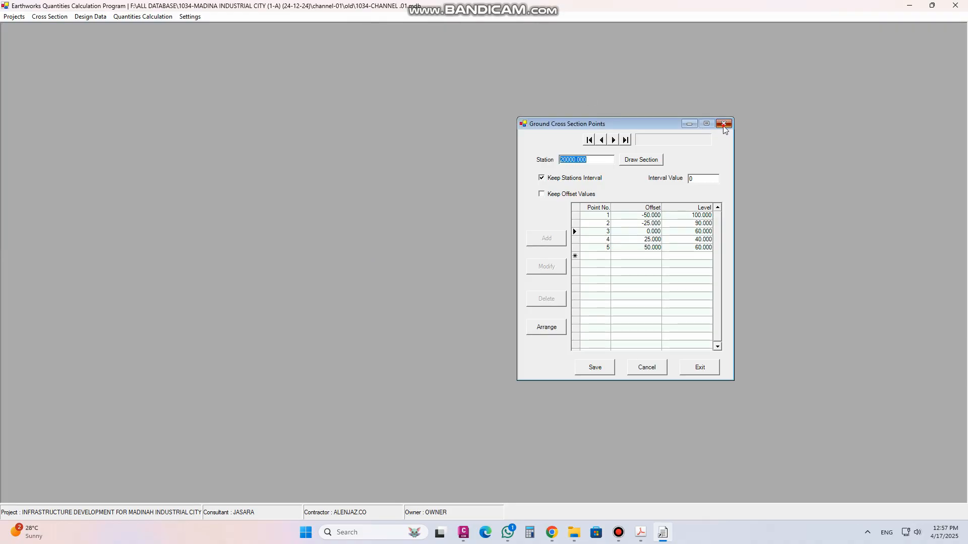
{"action": "left_click", "coordinate": [723, 123]}
Reopen the ground cross-section points, go to station 20000 and delete it
{"action": "left_click", "coordinate": [50, 16]}
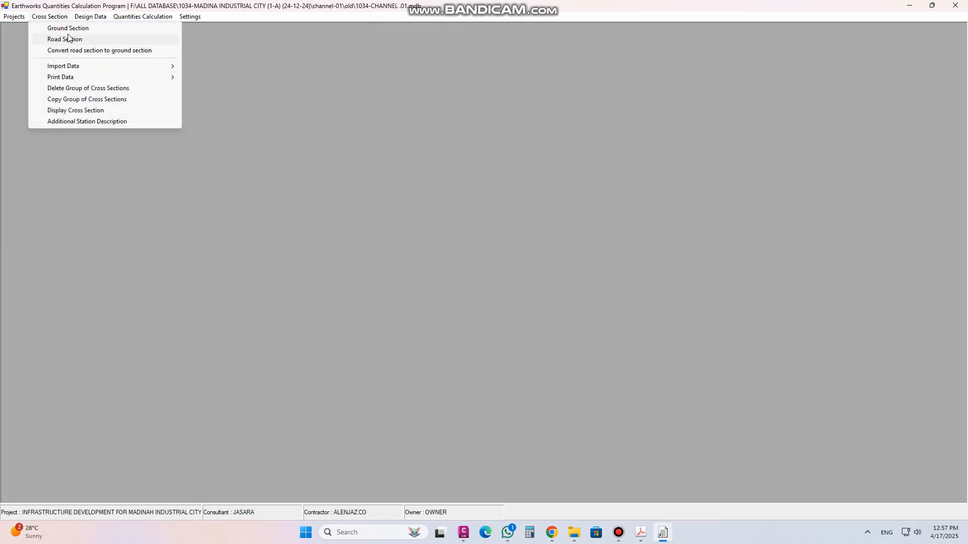
{"action": "left_click", "coordinate": [68, 29]}
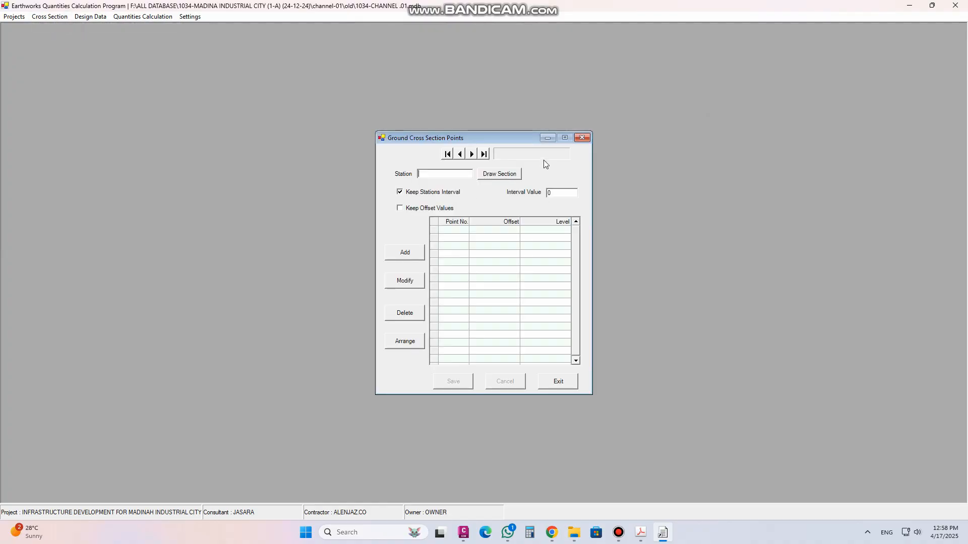
{"action": "left_click", "coordinate": [591, 139]}
{"action": "left_click", "coordinate": [554, 138]}
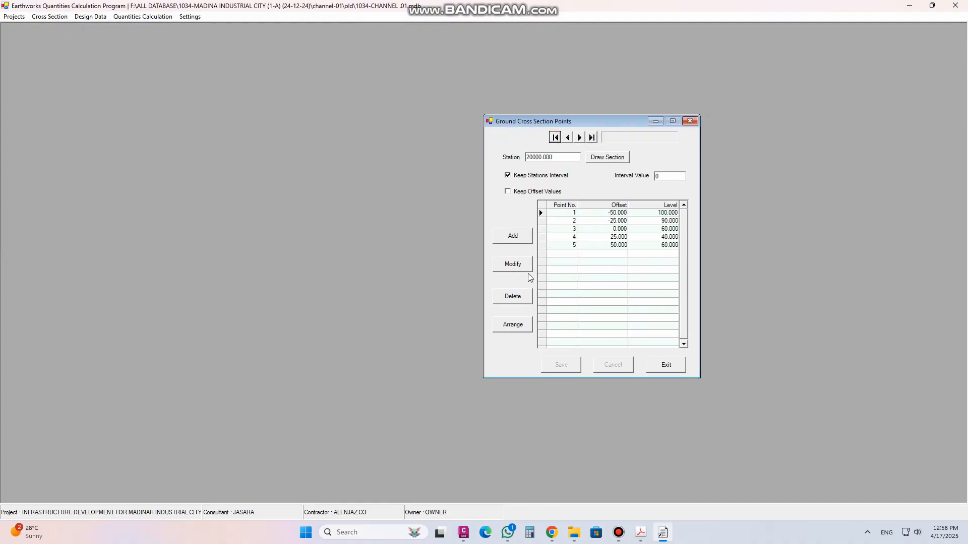
{"action": "left_click", "coordinate": [517, 300]}
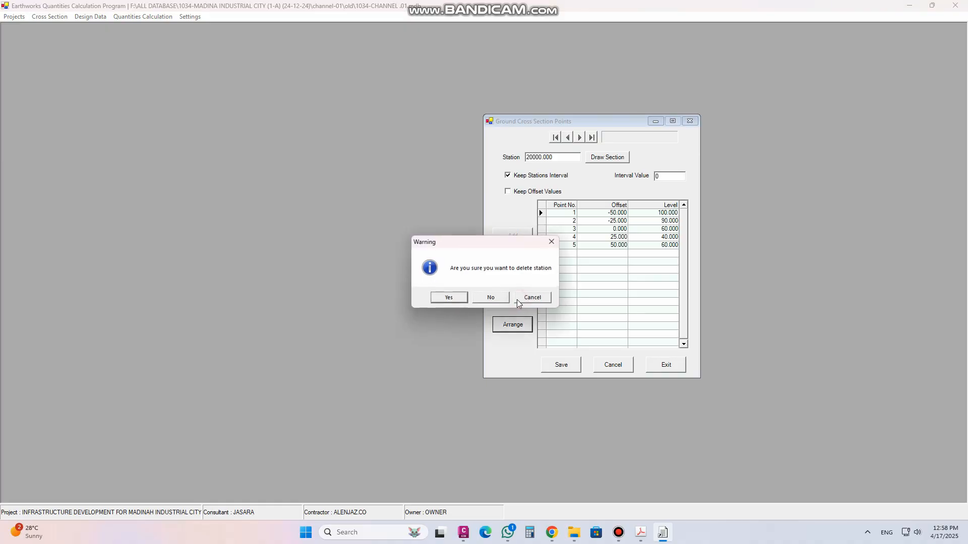
{"action": "left_click", "coordinate": [446, 299]}
{"action": "left_click", "coordinate": [505, 298]}
Check the ground records at both ends of the station sequence and close the form
{"action": "left_click", "coordinate": [592, 137]}
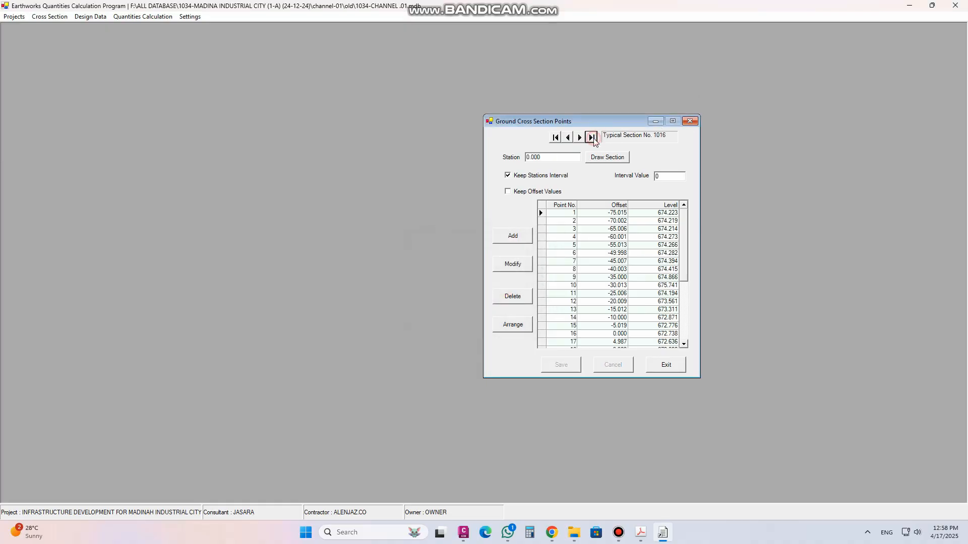
{"action": "left_click", "coordinate": [554, 137]}
{"action": "left_click", "coordinate": [693, 121]}
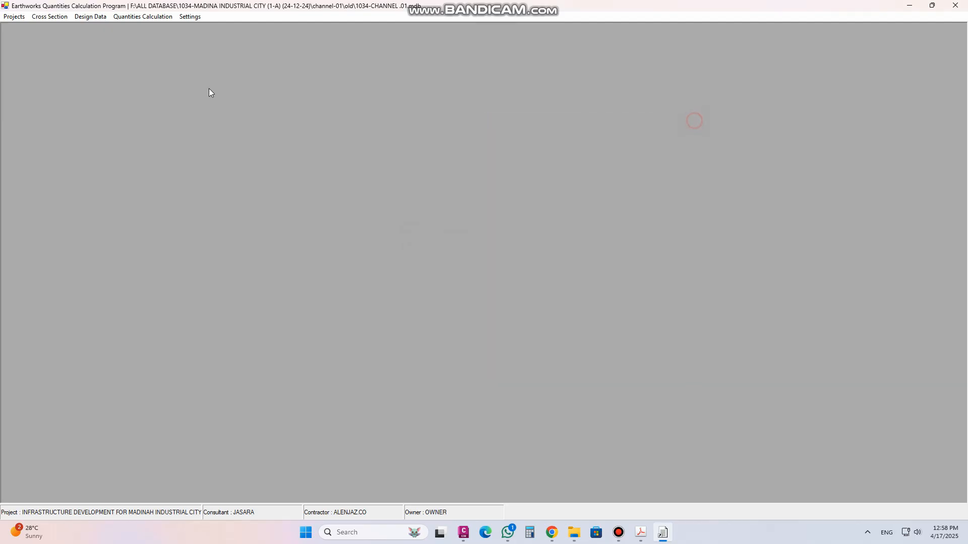
Start the ground data import, examine the contents of the channel.01 NGL text file, and close it without importing
{"action": "left_click", "coordinate": [49, 16]}
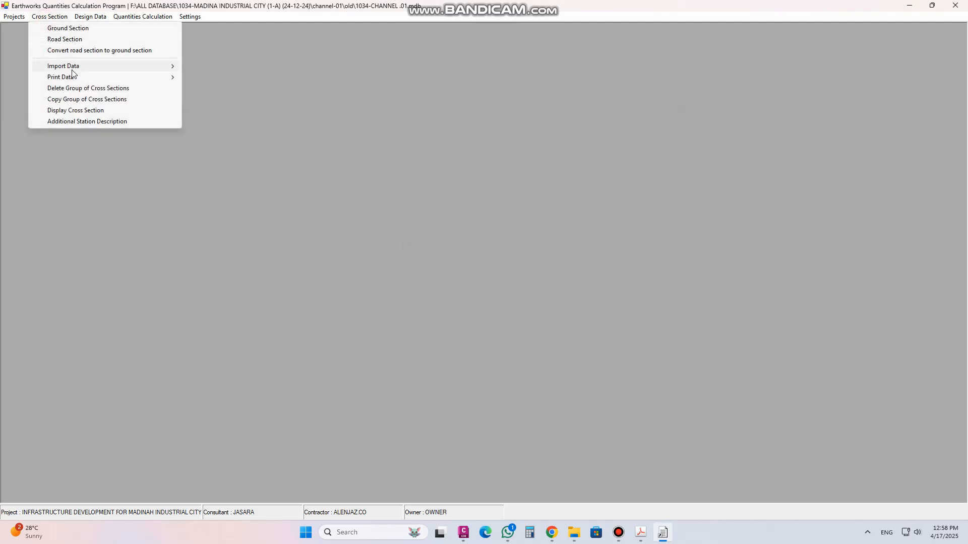
{"action": "mouse_move", "coordinate": [71, 67]}
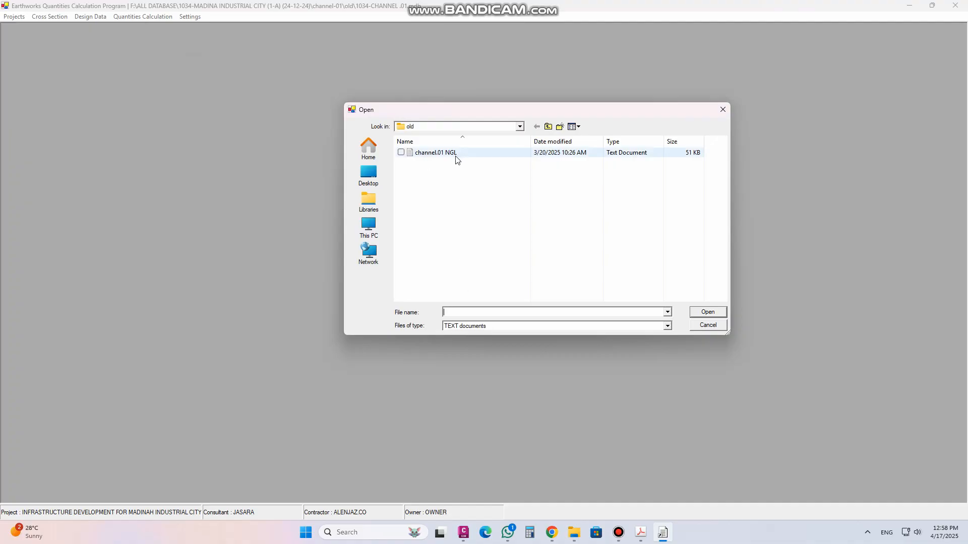
{"action": "left_click", "coordinate": [432, 158]}
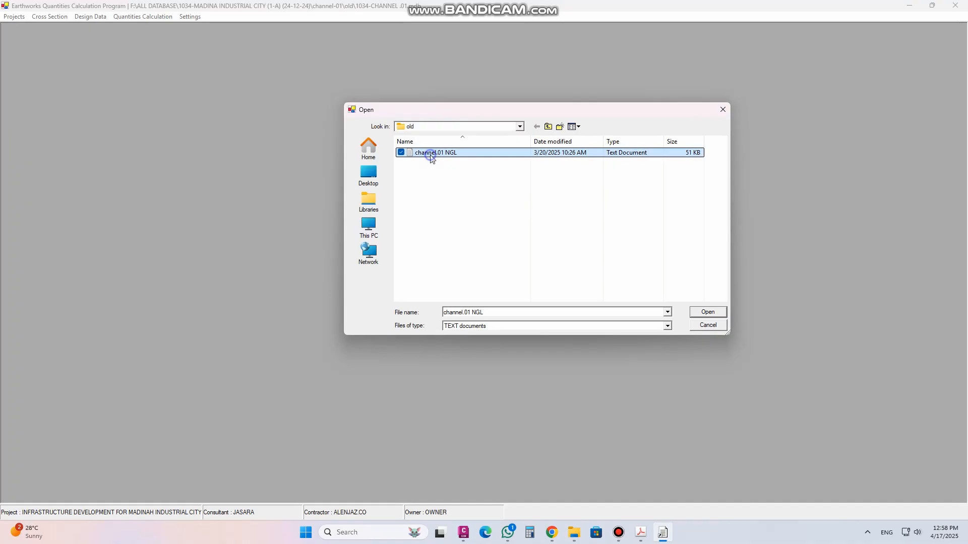
{"action": "right_click", "coordinate": [431, 158]}
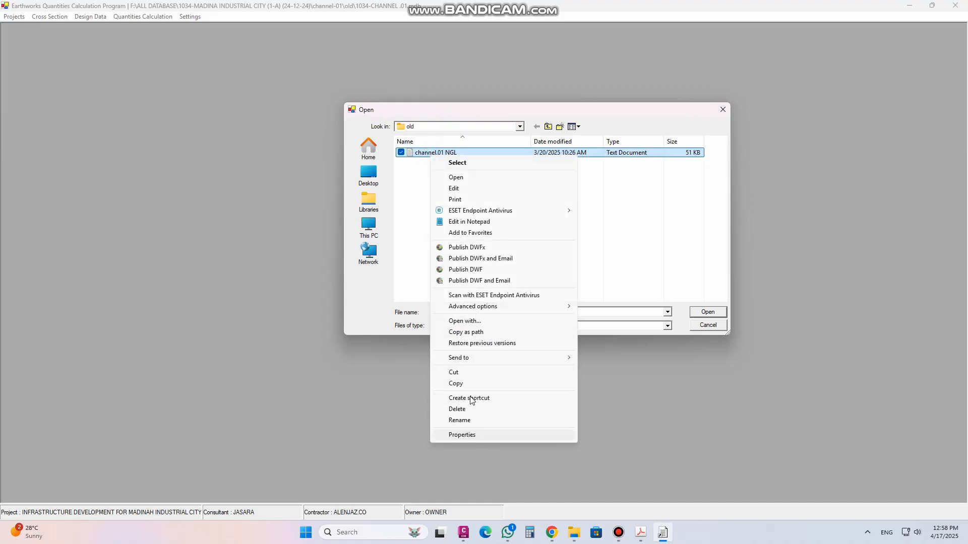
{"action": "left_click", "coordinate": [460, 178]}
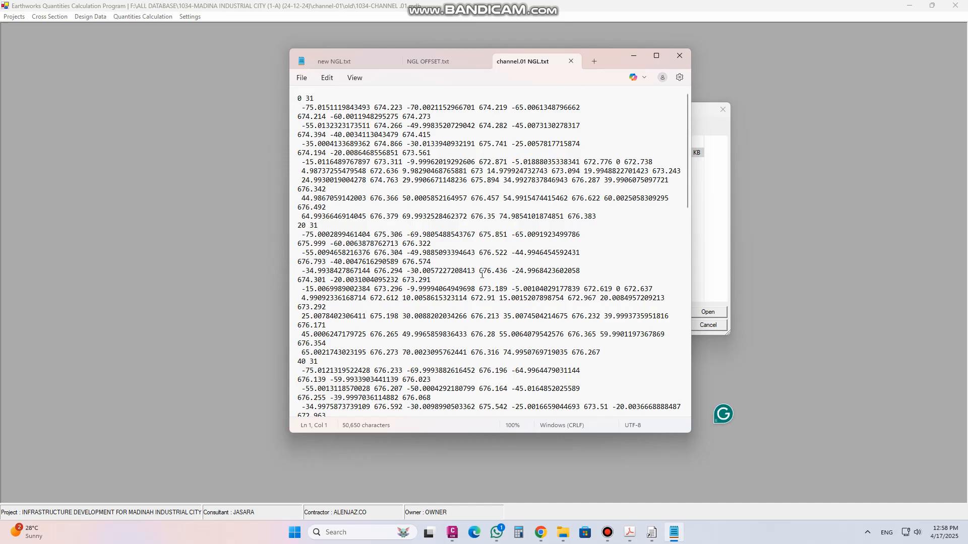
{"action": "scroll", "coordinate": [485, 276], "scroll_direction": "down", "scroll_amount": 10}
{"action": "scroll", "coordinate": [484, 277], "scroll_direction": "up", "scroll_amount": 10}
{"action": "left_click", "coordinate": [689, 60]}
{"action": "left_click", "coordinate": [722, 108]}
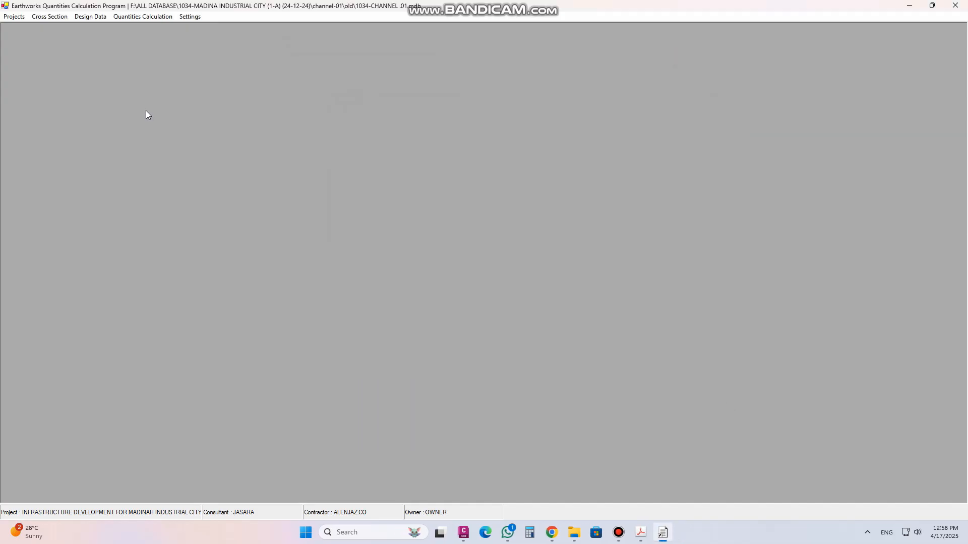
Draw the ground cross section at station 0.000, and close the drawing and the points form
{"action": "left_click", "coordinate": [50, 20]}
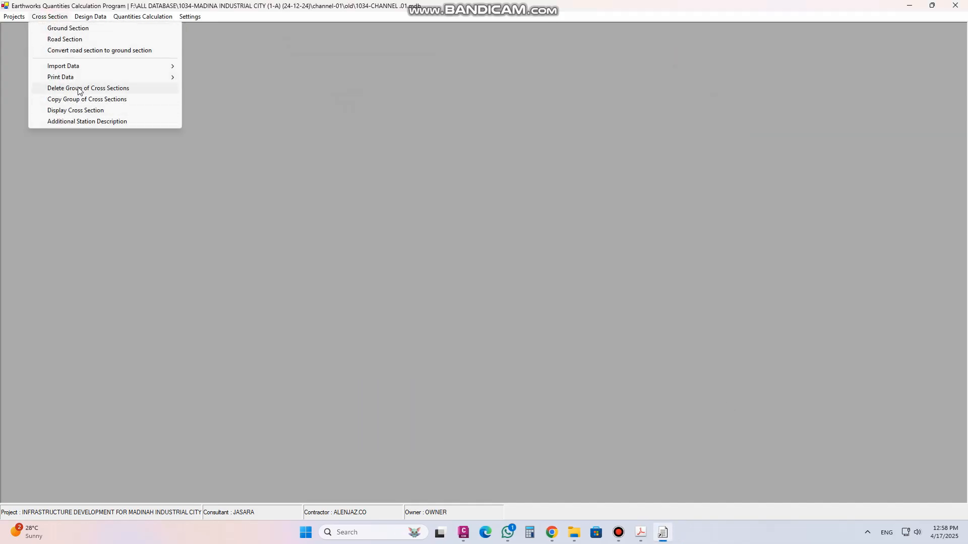
{"action": "mouse_move", "coordinate": [98, 70]}
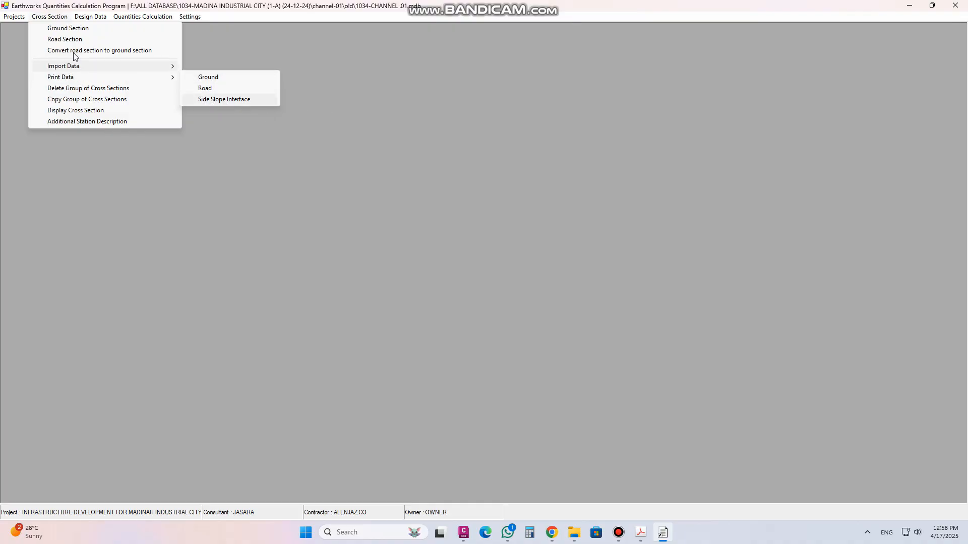
{"action": "left_click", "coordinate": [81, 31]}
{"action": "left_click", "coordinate": [481, 154]}
{"action": "left_click", "coordinate": [489, 177]}
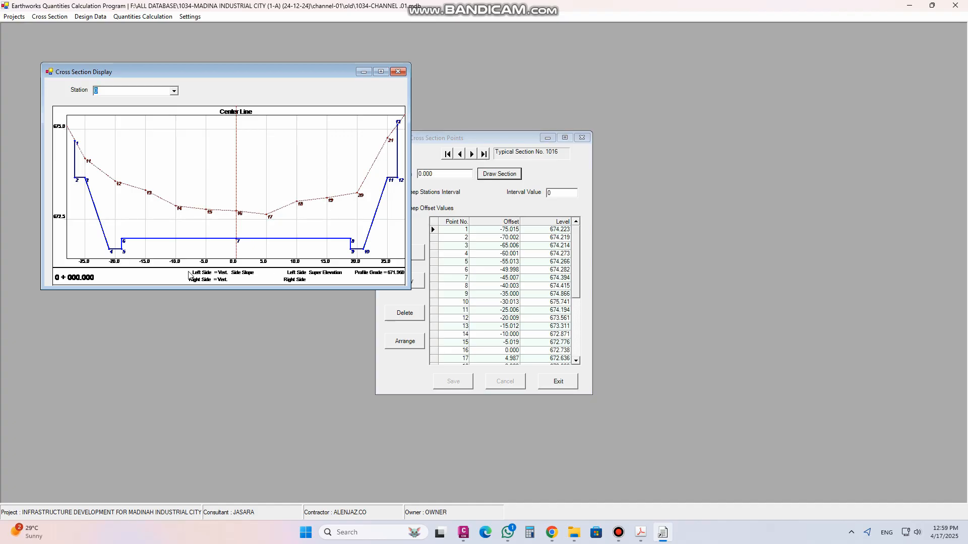
{"action": "left_click", "coordinate": [399, 71]}
{"action": "left_click", "coordinate": [582, 138]}
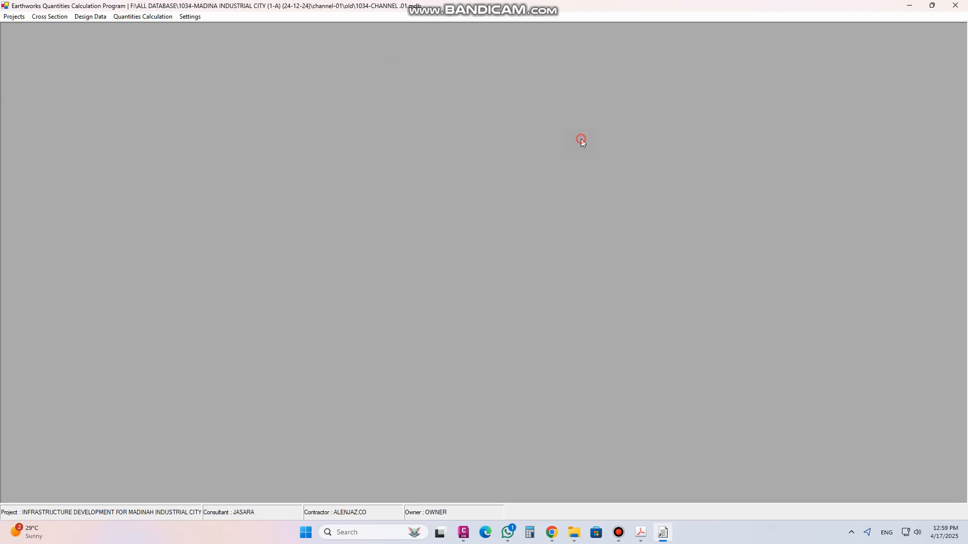
List ground stations 0 to 80 for group deletion, select them all, and close the form without deleting
{"action": "left_click", "coordinate": [37, 19]}
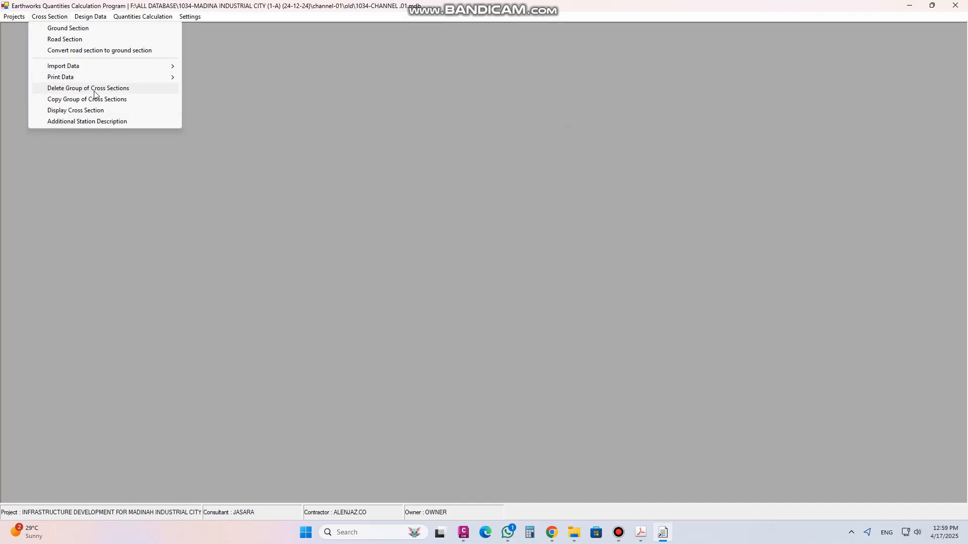
{"action": "left_click", "coordinate": [92, 93]}
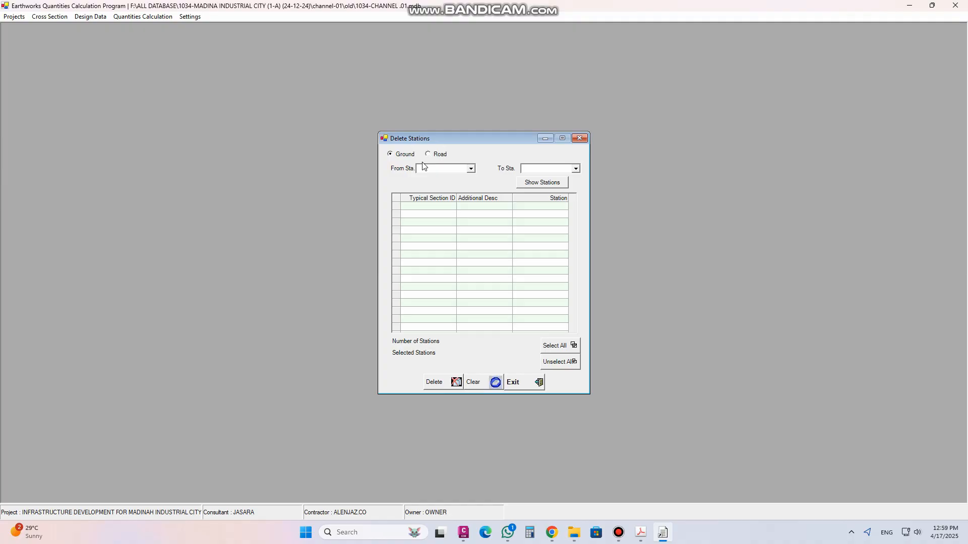
{"action": "left_click", "coordinate": [470, 168]}
{"action": "left_click", "coordinate": [456, 177]}
{"action": "left_click", "coordinate": [575, 168]}
{"action": "left_click", "coordinate": [554, 201]}
{"action": "left_click", "coordinate": [543, 183]}
{"action": "left_click", "coordinate": [555, 348]}
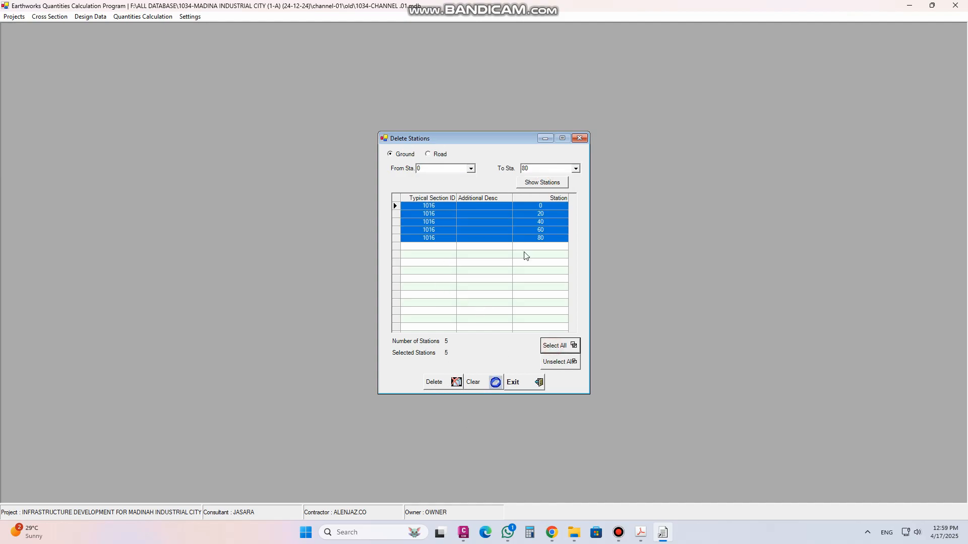
{"action": "left_click", "coordinate": [580, 138]}
Start copying a group of cross sections and choose the source range, with station 0 as its start
{"action": "left_click", "coordinate": [46, 17]}
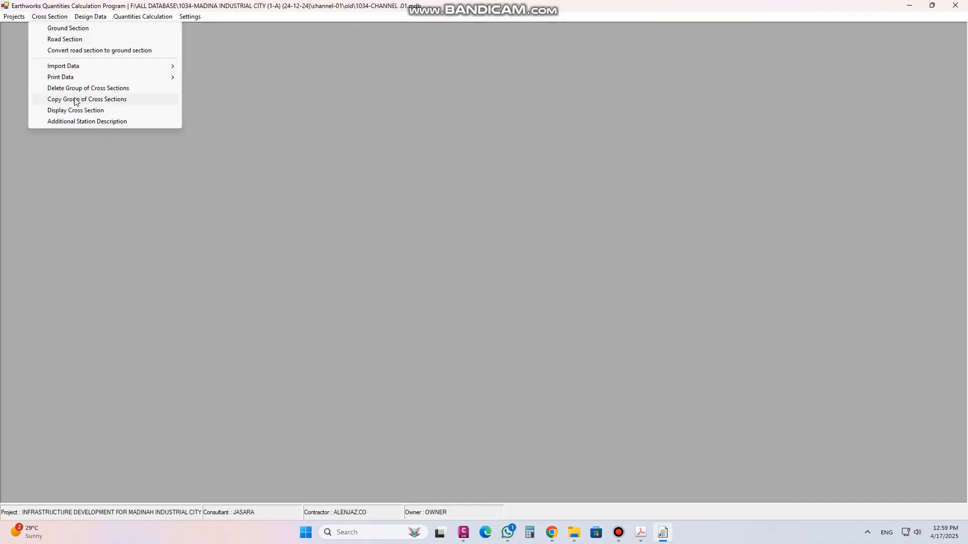
{"action": "left_click", "coordinate": [101, 104]}
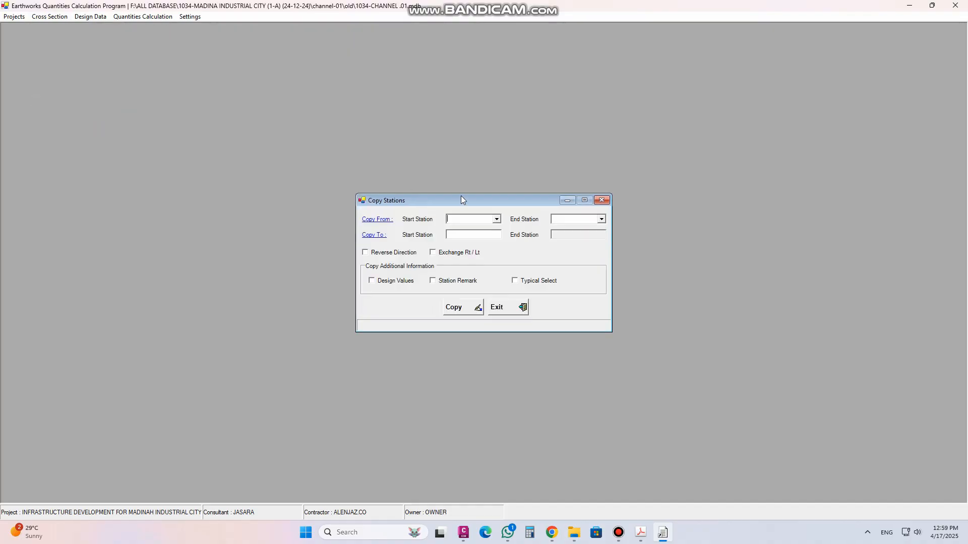
{"action": "left_click_drag", "start_coordinate": [443, 192], "coordinate": [417, 122]}
{"action": "left_click", "coordinate": [470, 149]}
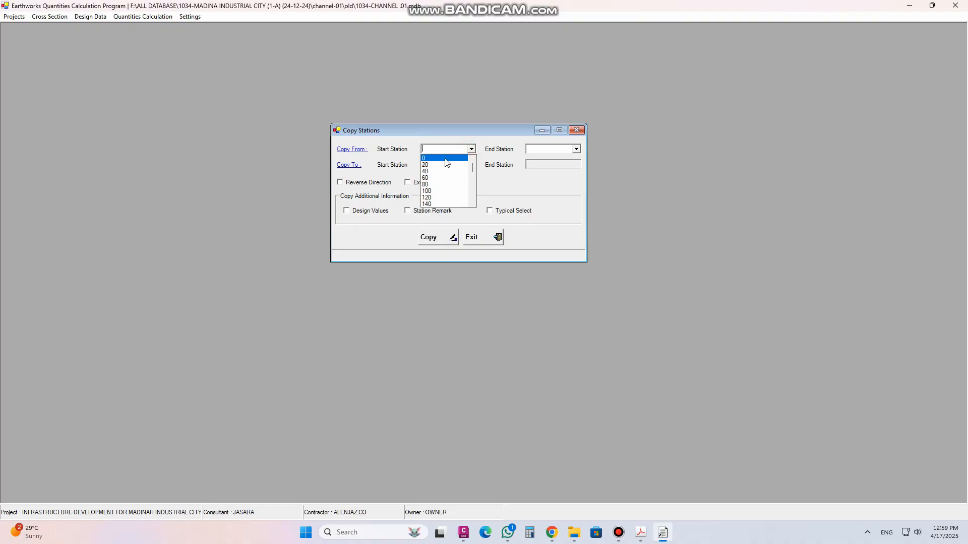
{"action": "left_click", "coordinate": [444, 157]}
{"action": "left_click", "coordinate": [577, 149]}
{"action": "left_click", "coordinate": [577, 149]}
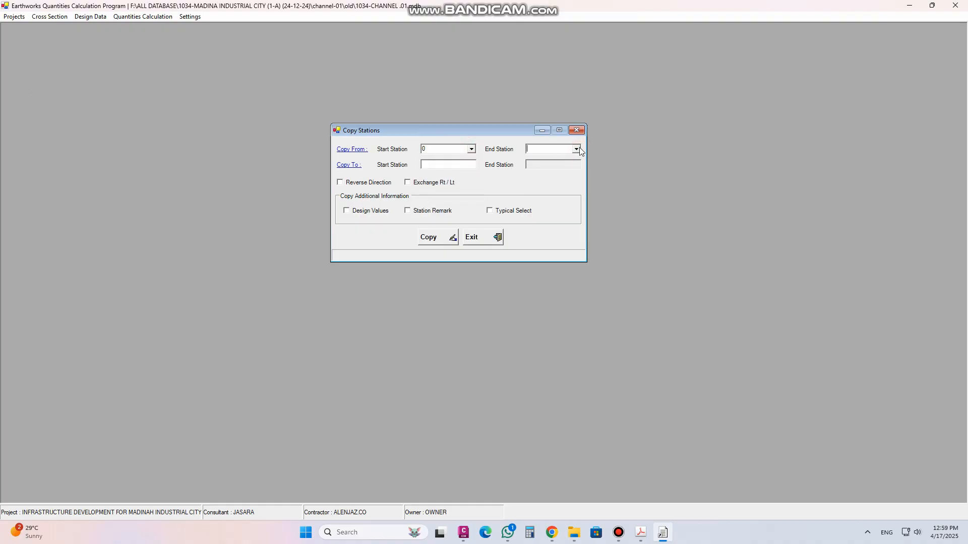
{"action": "left_click", "coordinate": [577, 149]}
{"action": "left_click", "coordinate": [549, 160]}
Set the copy destination's start station to 10, toggle Reverse Direction, and close the form without copying
{"action": "left_click", "coordinate": [461, 161]}
{"action": "type", "text": "10"}
{"action": "left_click", "coordinate": [364, 185]}
{"action": "left_click", "coordinate": [359, 183]}
{"action": "left_click", "coordinate": [576, 130]}
Open the ground cross section points, draw the section at station 0, and close the drawing and the points form
{"action": "left_click", "coordinate": [58, 16]}
{"action": "mouse_move", "coordinate": [82, 72]}
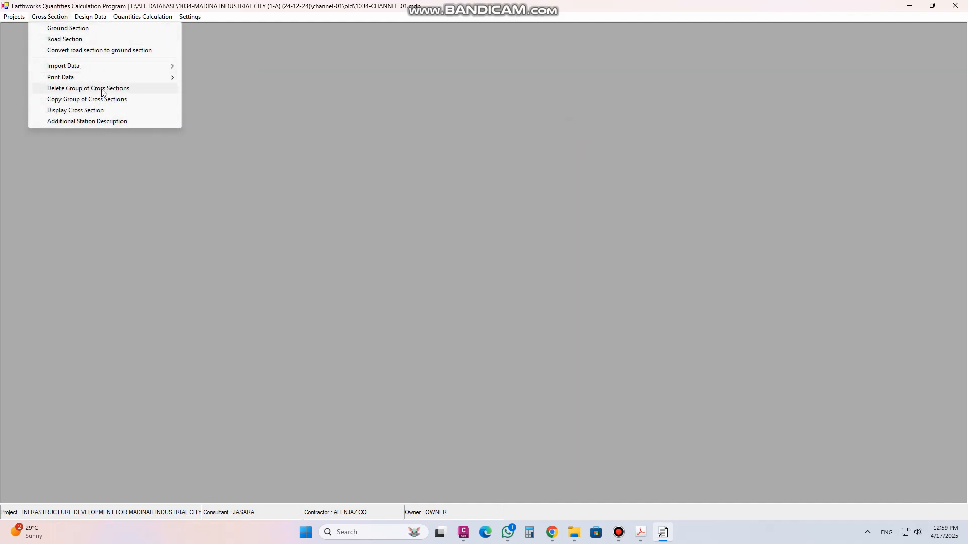
{"action": "left_click", "coordinate": [67, 29]}
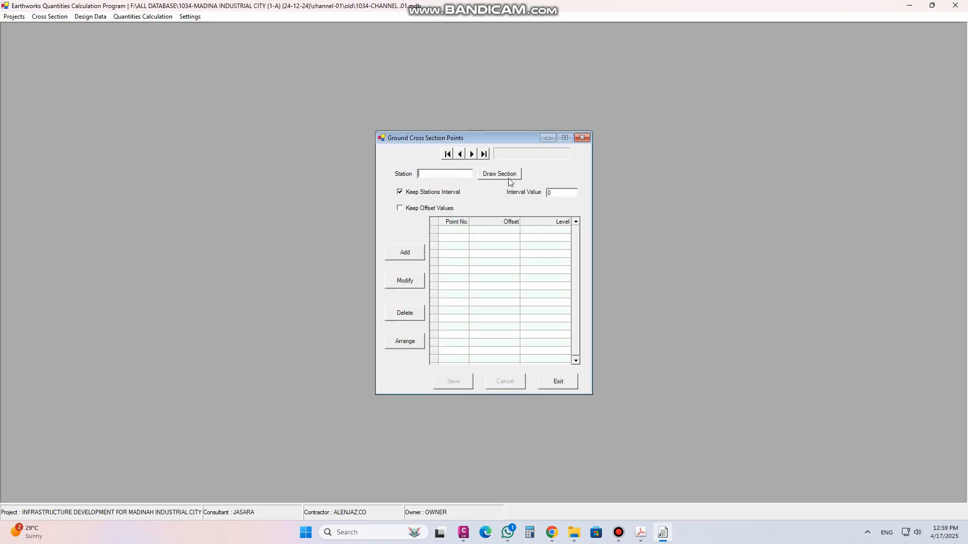
{"action": "left_click", "coordinate": [484, 154]}
{"action": "left_click", "coordinate": [494, 175]}
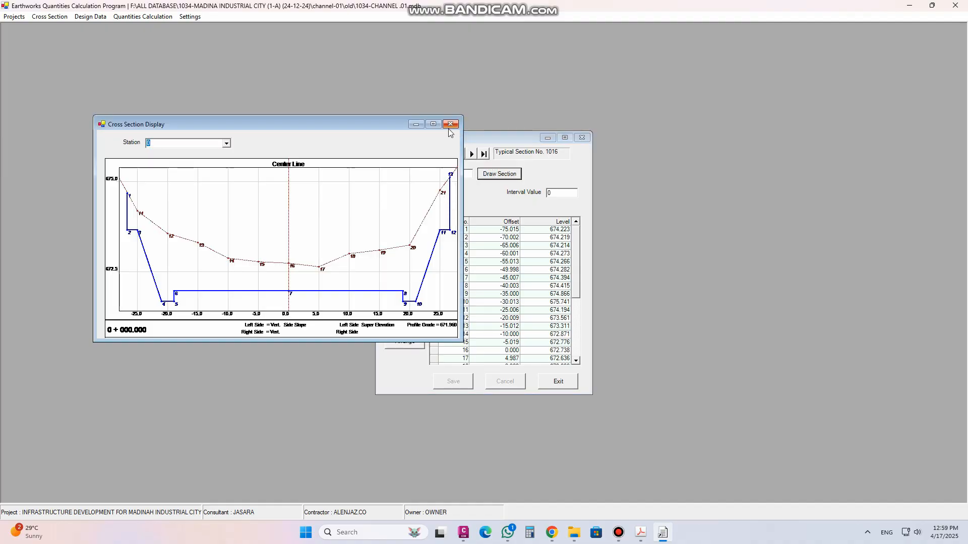
{"action": "left_click", "coordinate": [452, 124]}
{"action": "left_click", "coordinate": [581, 138]}
Display the cross section at station 0 and advance through the stations to 40
{"action": "left_click", "coordinate": [50, 17]}
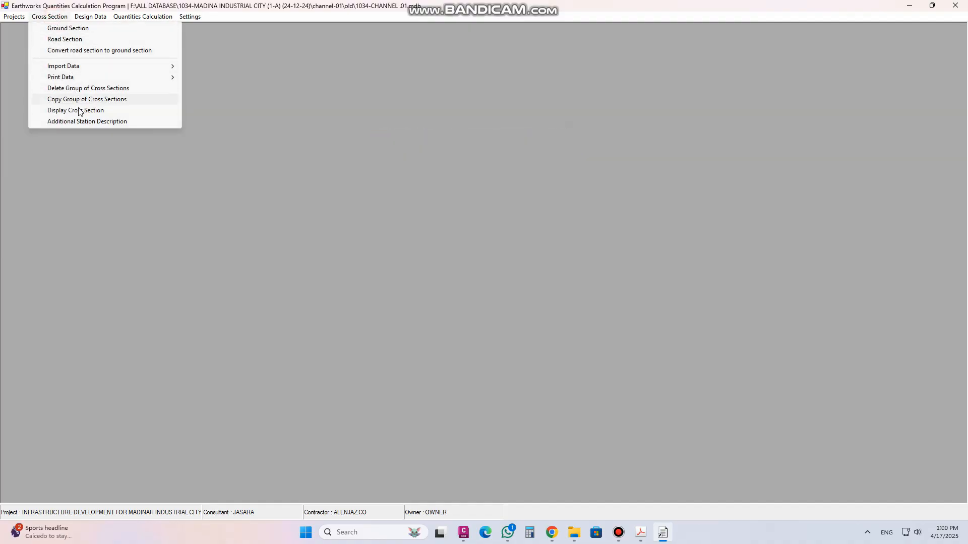
{"action": "left_click", "coordinate": [80, 111]}
{"action": "left_click_drag", "start_coordinate": [311, 136], "coordinate": [403, 81]}
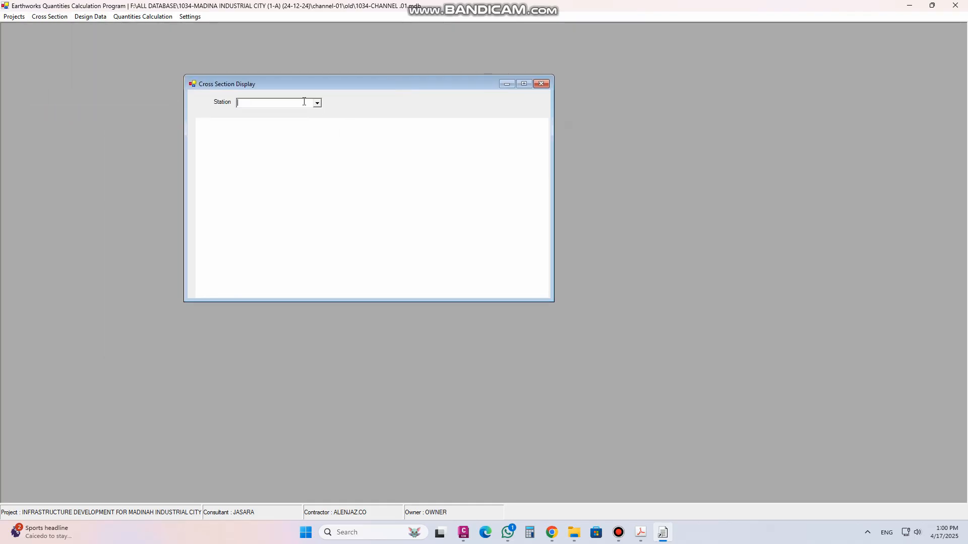
{"action": "left_click", "coordinate": [317, 104]}
{"action": "left_click", "coordinate": [248, 116]}
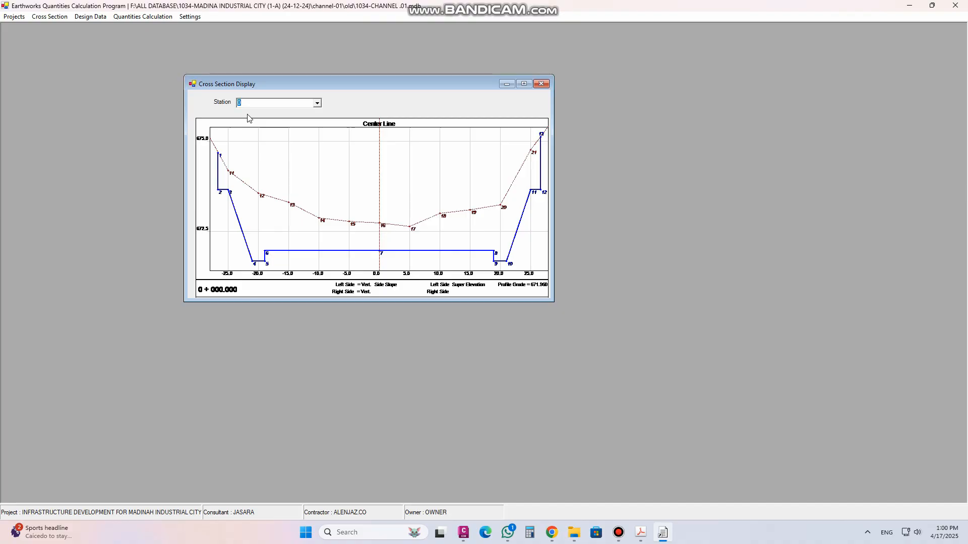
{"action": "key", "text": "Down"}
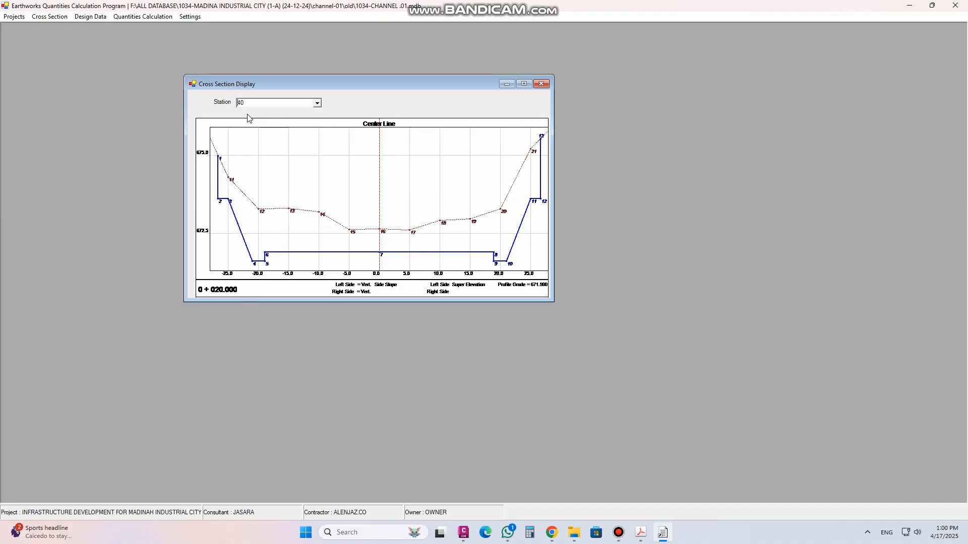
View the cross sections at further stations, including 60, 100 and 240, and close the display
{"action": "left_click", "coordinate": [317, 103]}
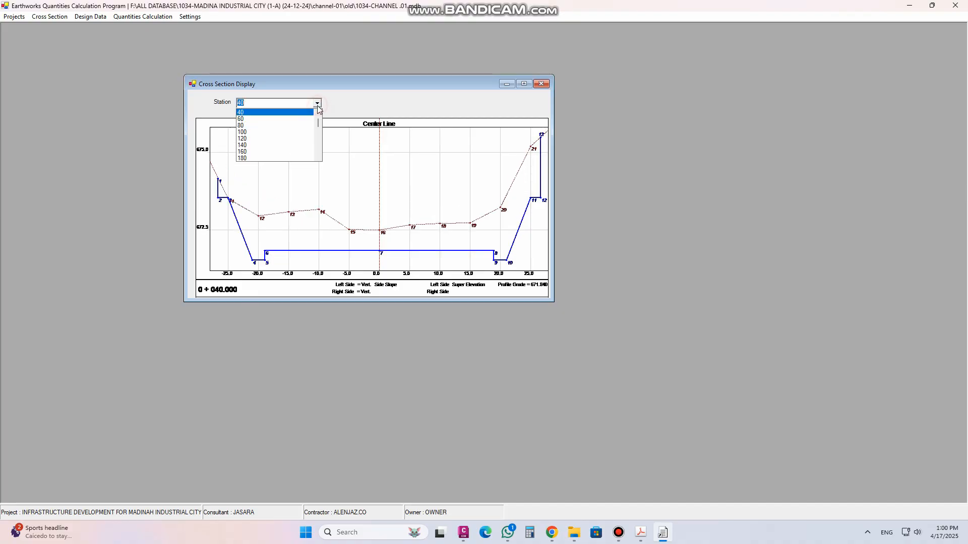
{"action": "left_click", "coordinate": [280, 123]}
{"action": "left_click", "coordinate": [318, 104]}
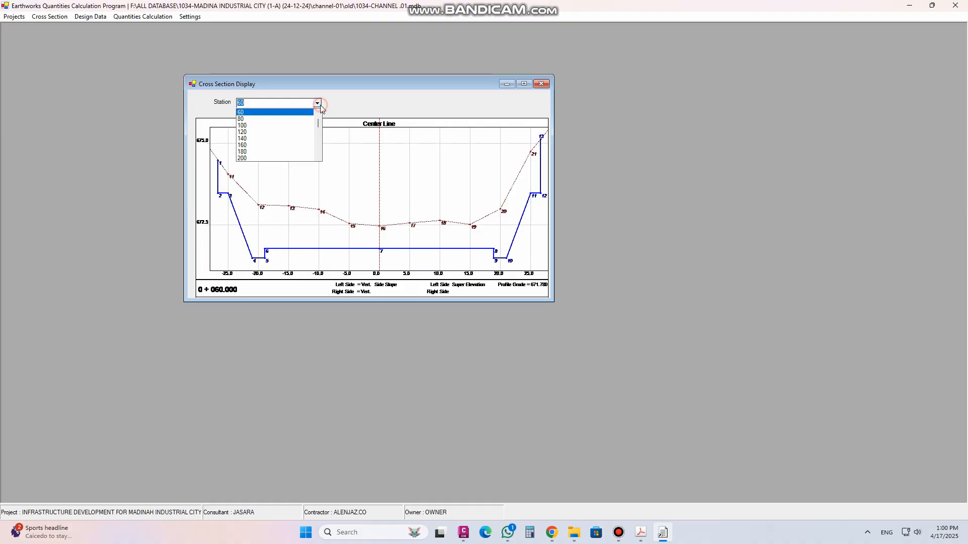
{"action": "left_click", "coordinate": [276, 125]}
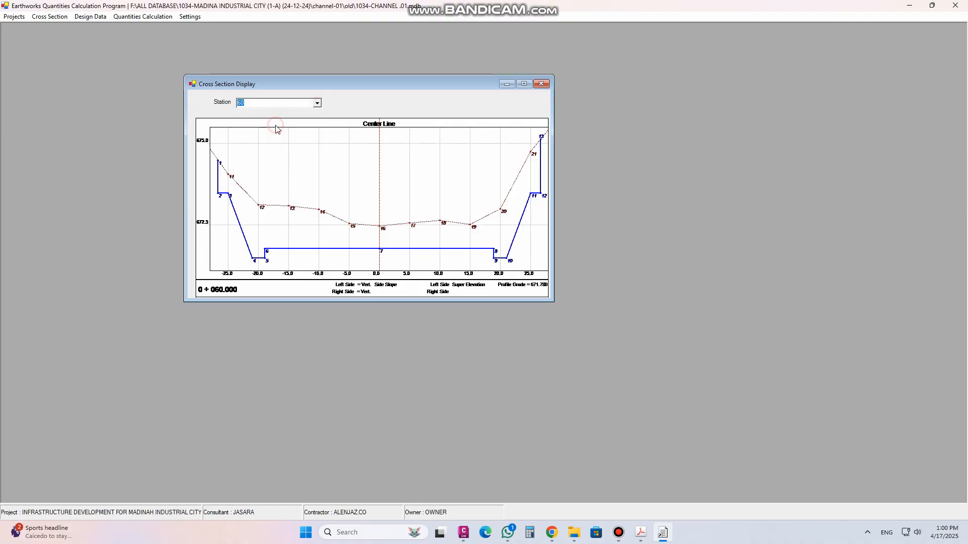
{"action": "left_click", "coordinate": [317, 104]}
{"action": "left_click", "coordinate": [247, 139]}
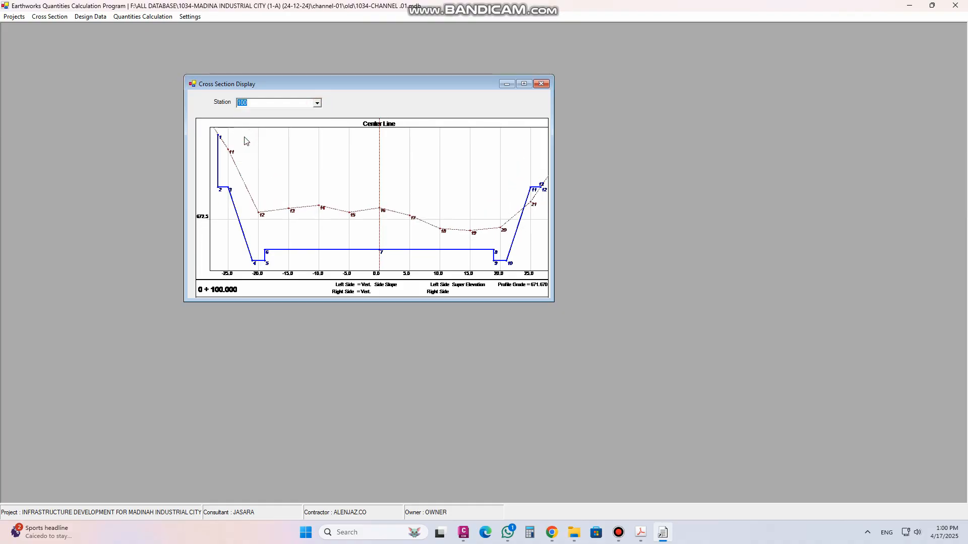
{"action": "left_click", "coordinate": [318, 102]}
{"action": "left_click", "coordinate": [277, 130]}
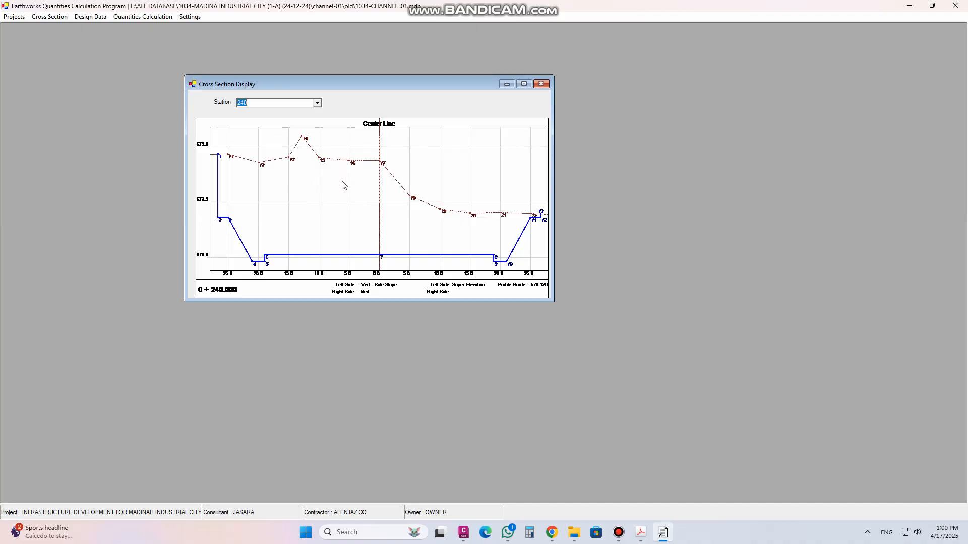
{"action": "left_click", "coordinate": [541, 83]}
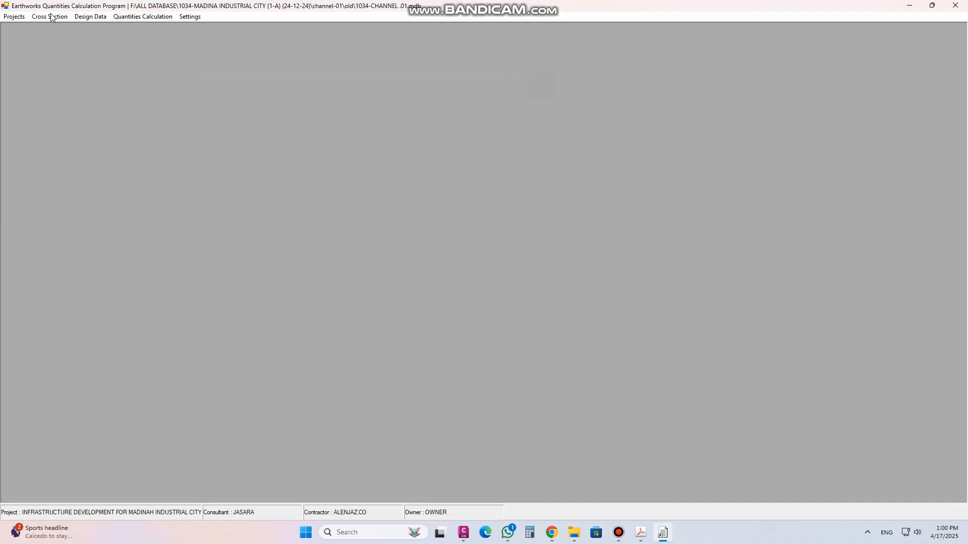
Choose stations 80 to 180 for an additional description, and close the form without entering or accepting one
{"action": "left_click", "coordinate": [49, 16]}
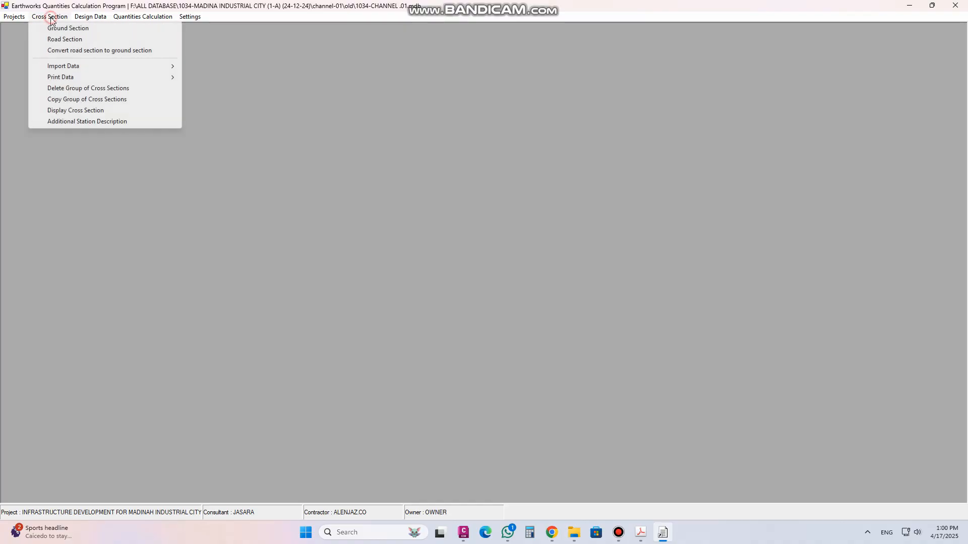
{"action": "left_click", "coordinate": [72, 122]}
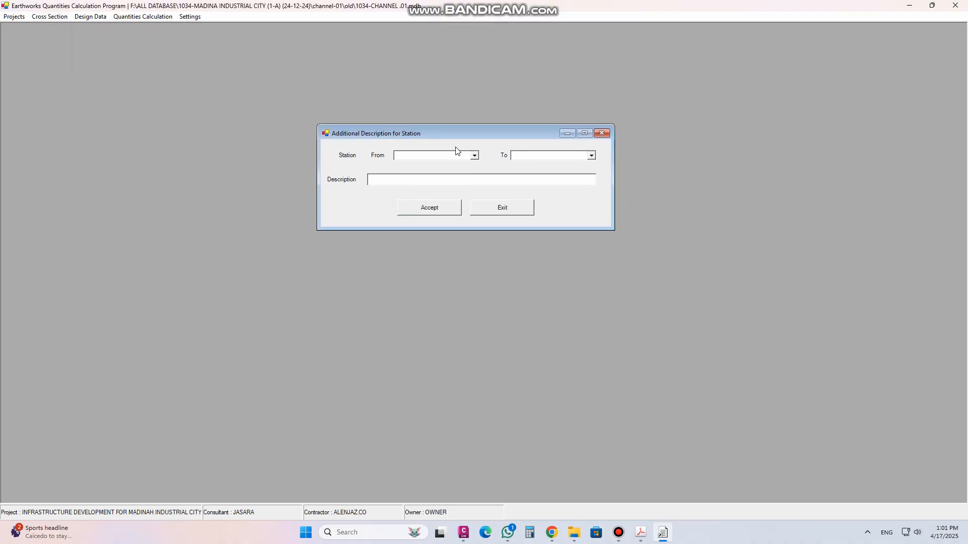
{"action": "left_click", "coordinate": [475, 156]}
{"action": "left_click", "coordinate": [405, 191]}
{"action": "left_click", "coordinate": [592, 156]}
{"action": "scroll", "coordinate": [553, 186], "scroll_direction": "down", "scroll_amount": 2}
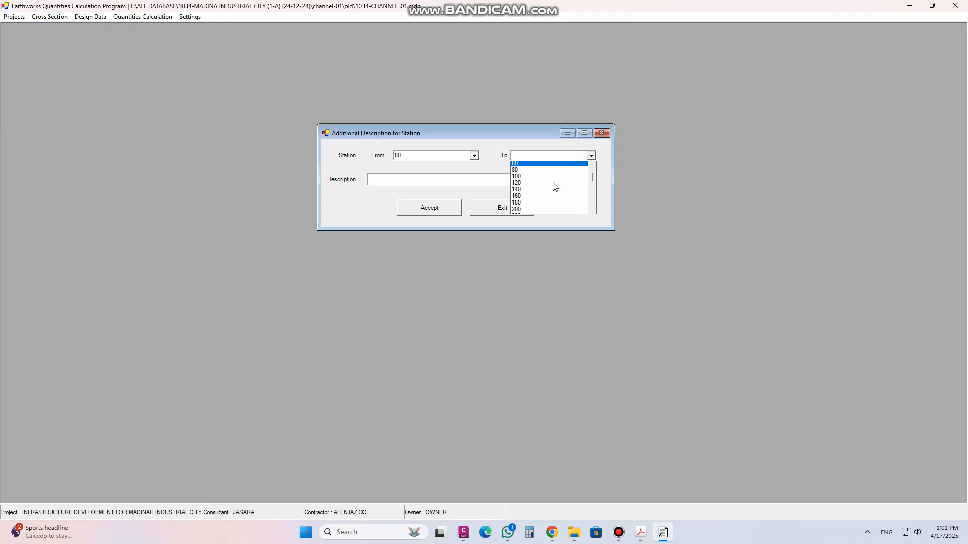
{"action": "left_click", "coordinate": [539, 183]}
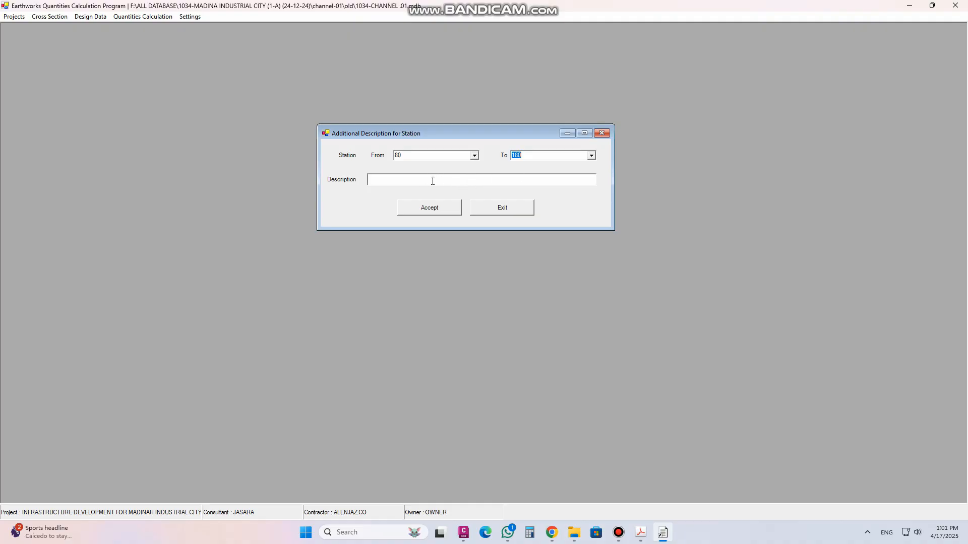
{"action": "left_click", "coordinate": [403, 183]}
{"action": "left_click", "coordinate": [604, 133]}
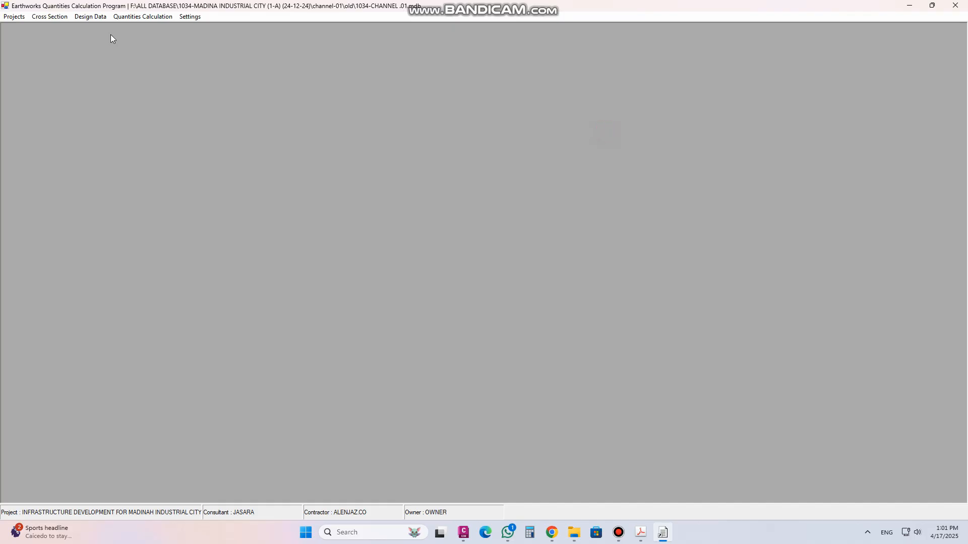
Display the cross sections at stations 20 and 40, and close the display
{"action": "left_click", "coordinate": [55, 16]}
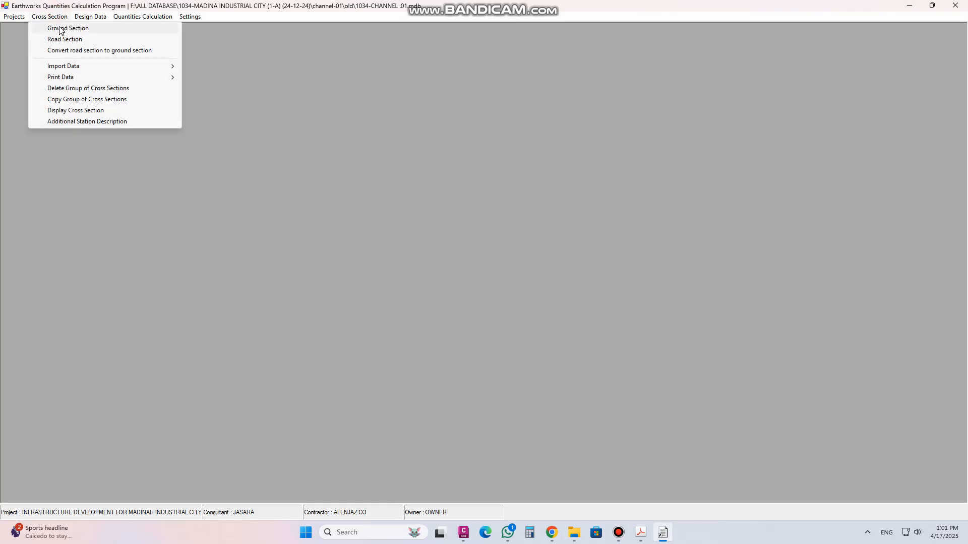
{"action": "left_click", "coordinate": [78, 111]}
{"action": "left_click", "coordinate": [422, 135]}
{"action": "left_click", "coordinate": [375, 145]}
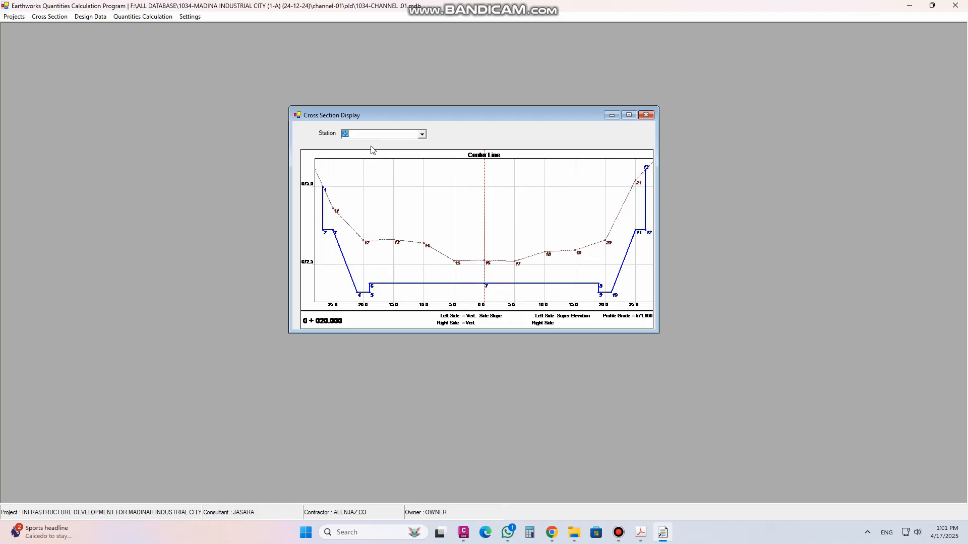
{"action": "key", "text": "Return"}
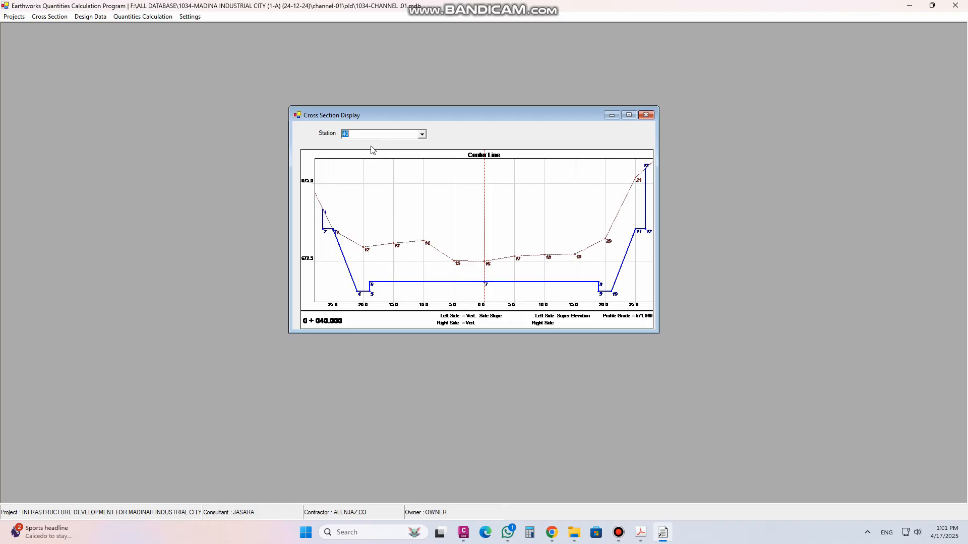
{"action": "left_click", "coordinate": [647, 115]}
Add the additional description "abc" to stations 0 to 60 and close the description form
{"action": "left_click", "coordinate": [49, 17]}
{"action": "left_click", "coordinate": [70, 122]}
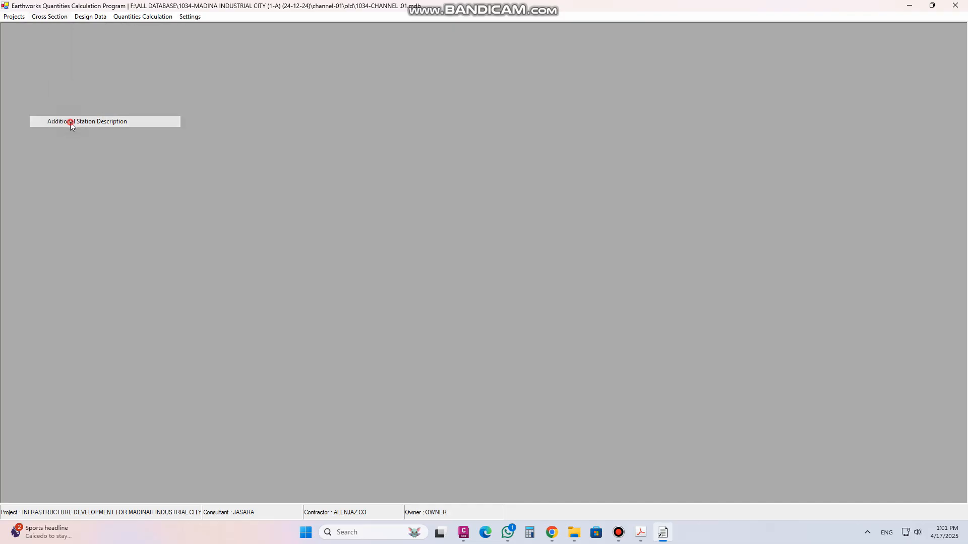
{"action": "left_click", "coordinate": [492, 241]}
{"action": "left_click", "coordinate": [439, 251]}
{"action": "left_click", "coordinate": [609, 241]}
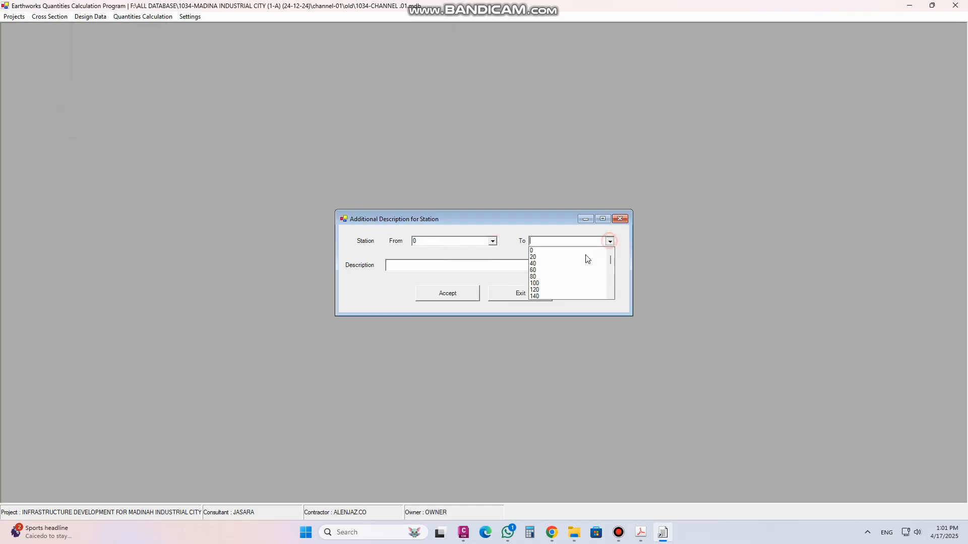
{"action": "left_click", "coordinate": [559, 271]}
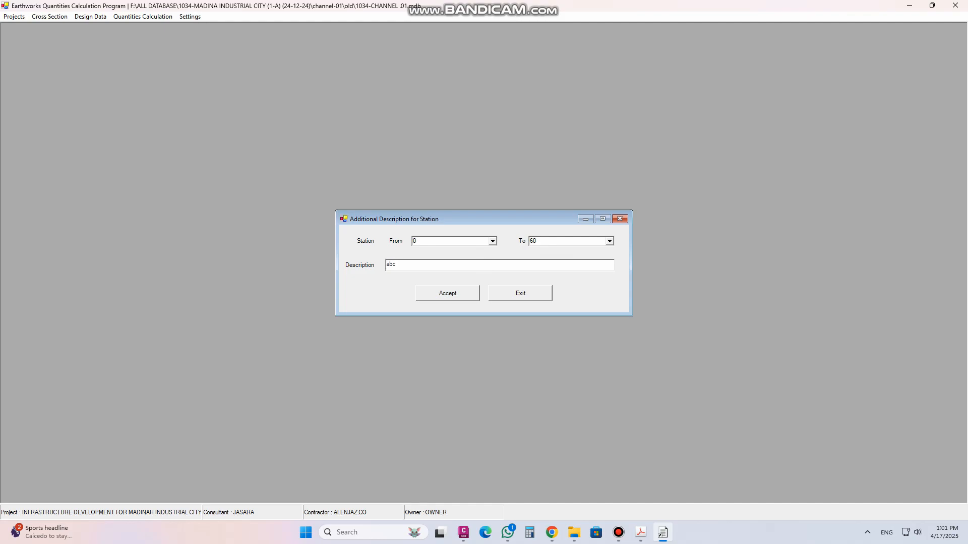
{"action": "left_click", "coordinate": [427, 297]}
{"action": "left_click", "coordinate": [511, 299]}
{"action": "left_click", "coordinate": [512, 299]}
Display the cross section at station 0 to check its additional description, and close the display
{"action": "left_click", "coordinate": [65, 17]}
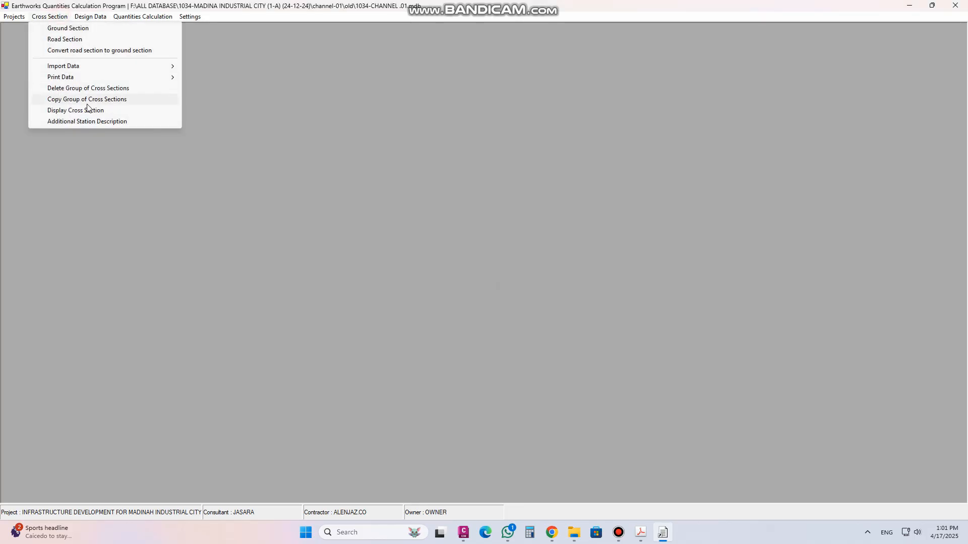
{"action": "left_click", "coordinate": [86, 112]}
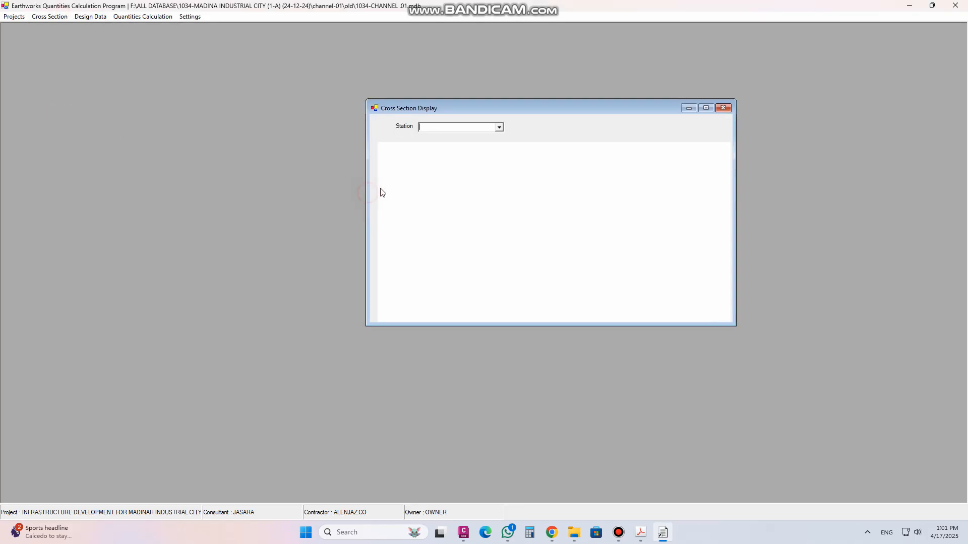
{"action": "left_click", "coordinate": [499, 127]}
{"action": "left_click", "coordinate": [472, 135]}
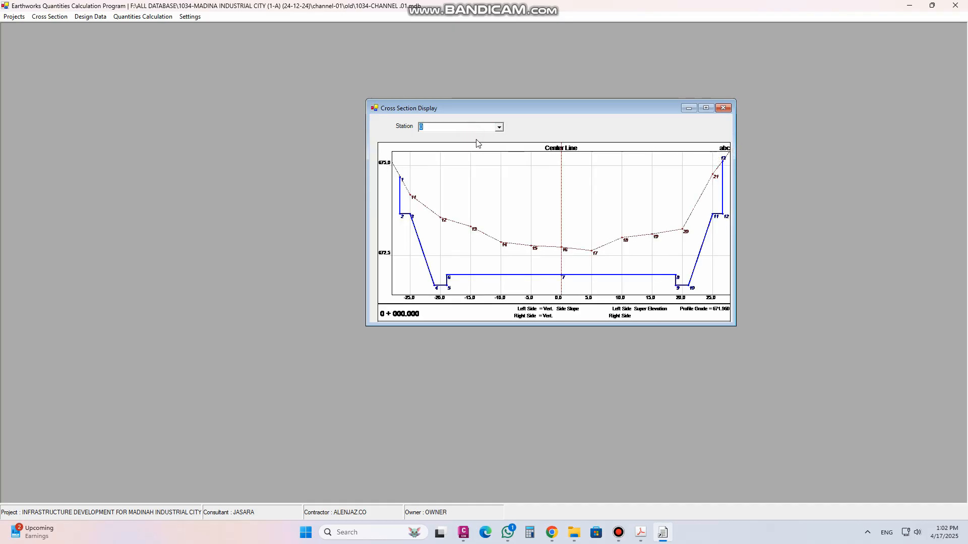
{"action": "left_click", "coordinate": [723, 109]}
Generate a print preview of the detail quantities report for stations 0 to 100 and maximize the preview
{"action": "left_click", "coordinate": [124, 18]}
{"action": "left_click", "coordinate": [135, 40]}
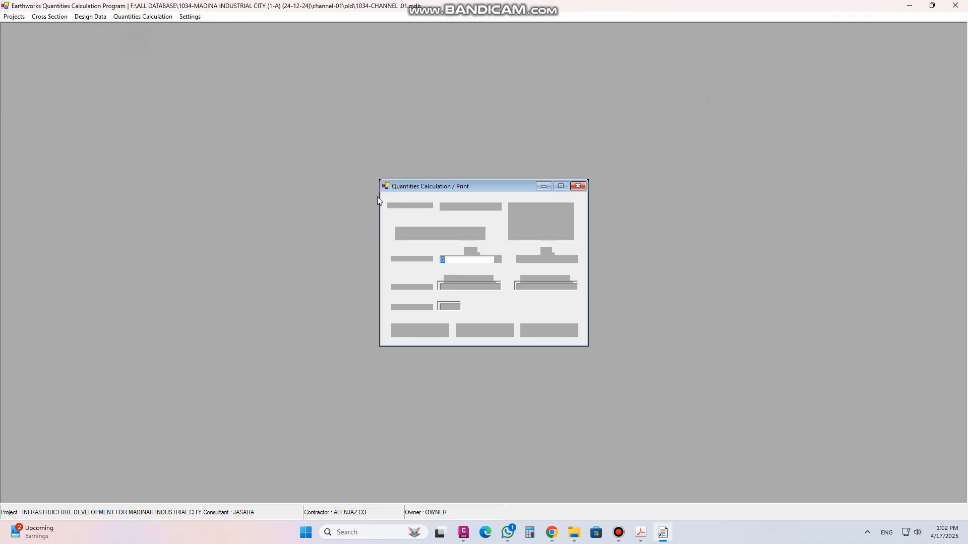
{"action": "left_click", "coordinate": [572, 260]}
{"action": "left_click_drag", "start_coordinate": [574, 303], "coordinate": [576, 270]}
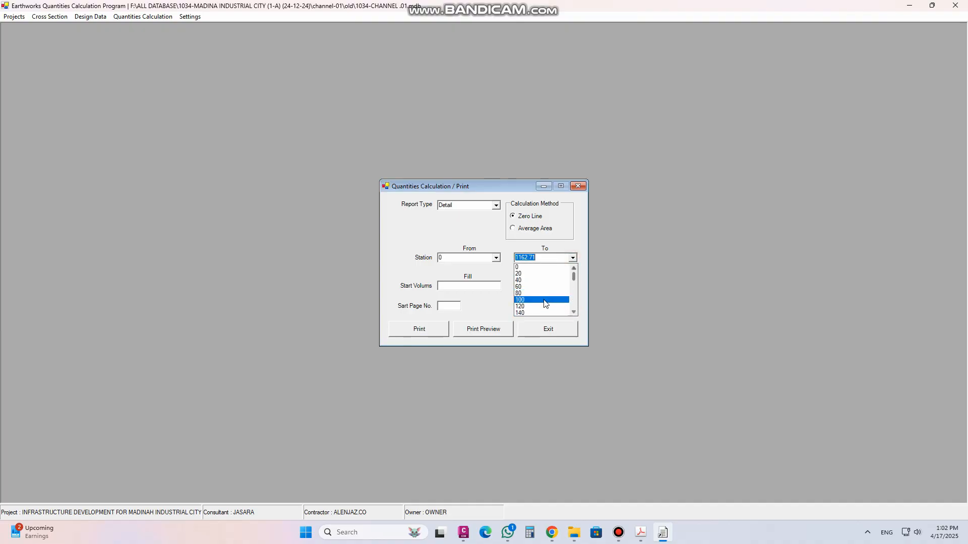
{"action": "left_click", "coordinate": [544, 300]}
{"action": "left_click", "coordinate": [496, 330]}
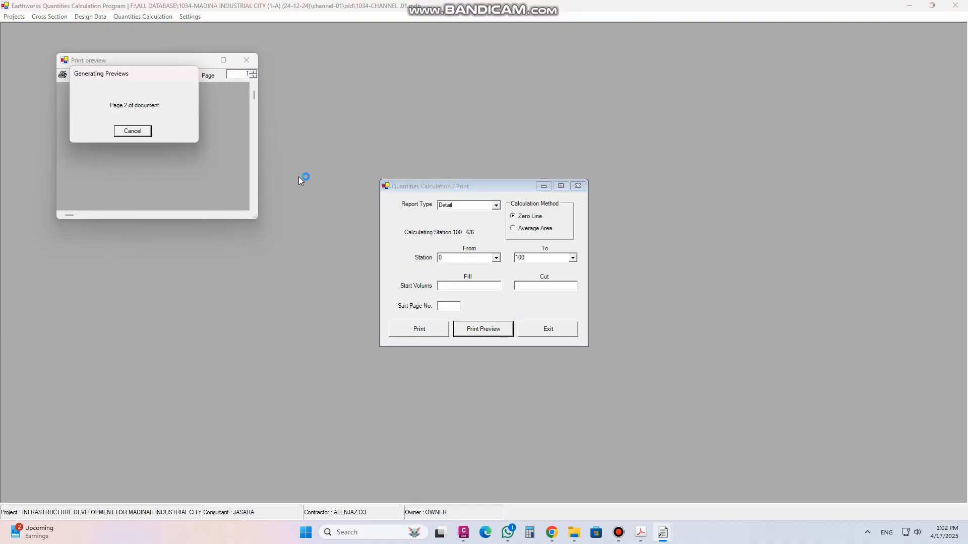
{"action": "left_click", "coordinate": [223, 60]}
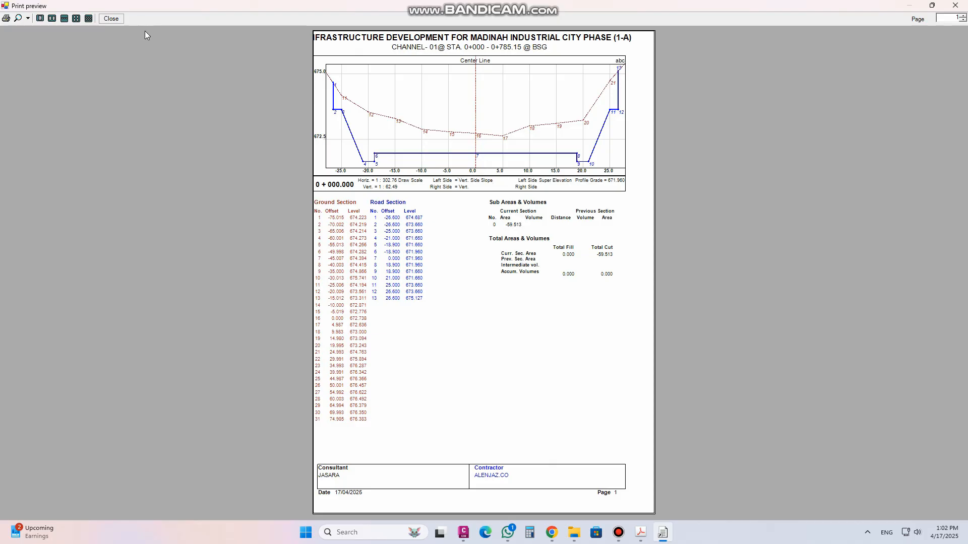
Close the report preview and the quantities calculation form, and open the additional station description form
{"action": "left_click", "coordinate": [111, 18]}
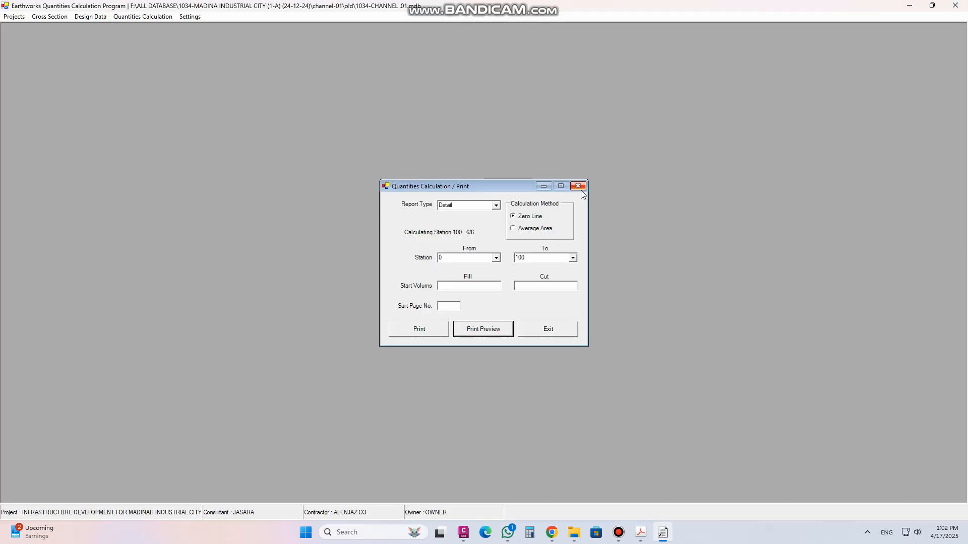
{"action": "left_click", "coordinate": [580, 189]}
{"action": "left_click", "coordinate": [50, 16]}
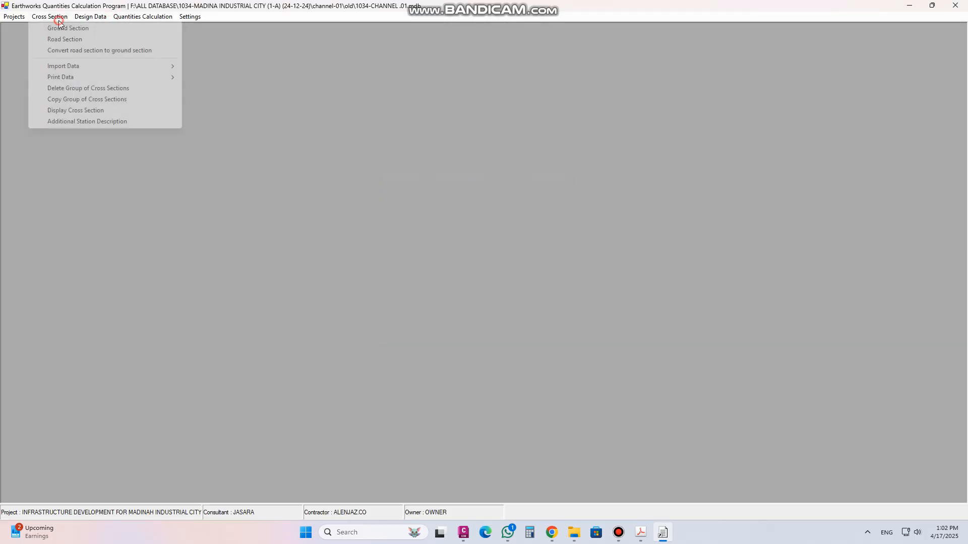
{"action": "left_click", "coordinate": [76, 123]}
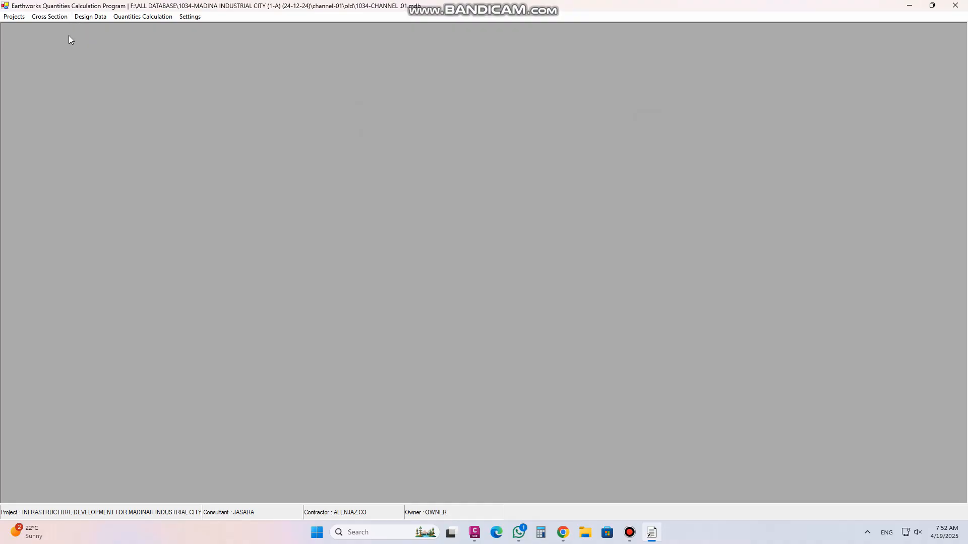
Open the typical section definition form to view its layout, and close it
{"action": "left_click", "coordinate": [93, 18]}
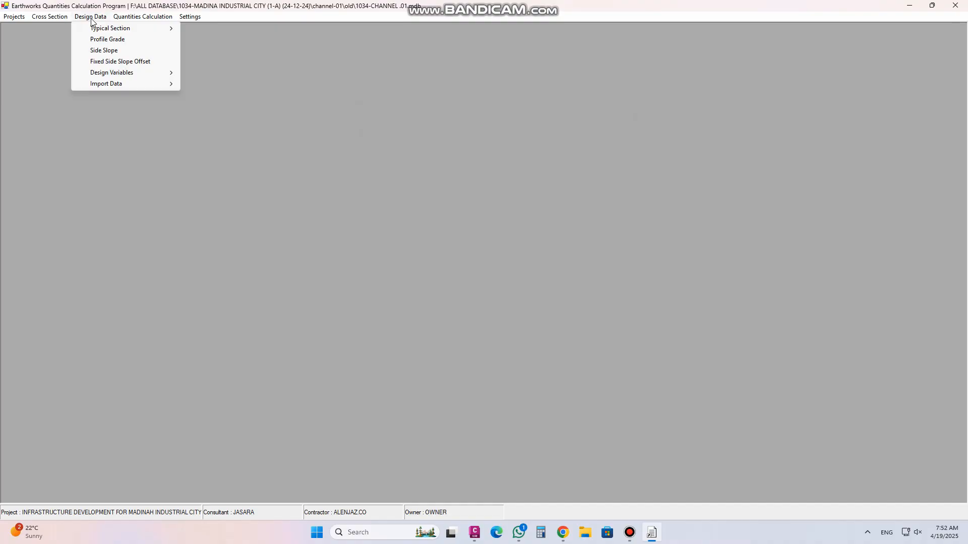
{"action": "mouse_move", "coordinate": [96, 31]}
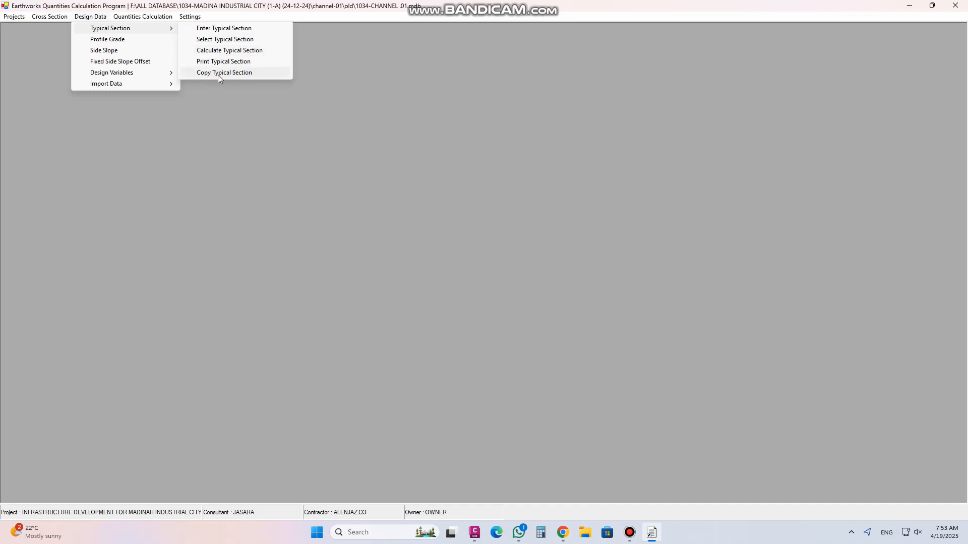
{"action": "left_click", "coordinate": [246, 29]}
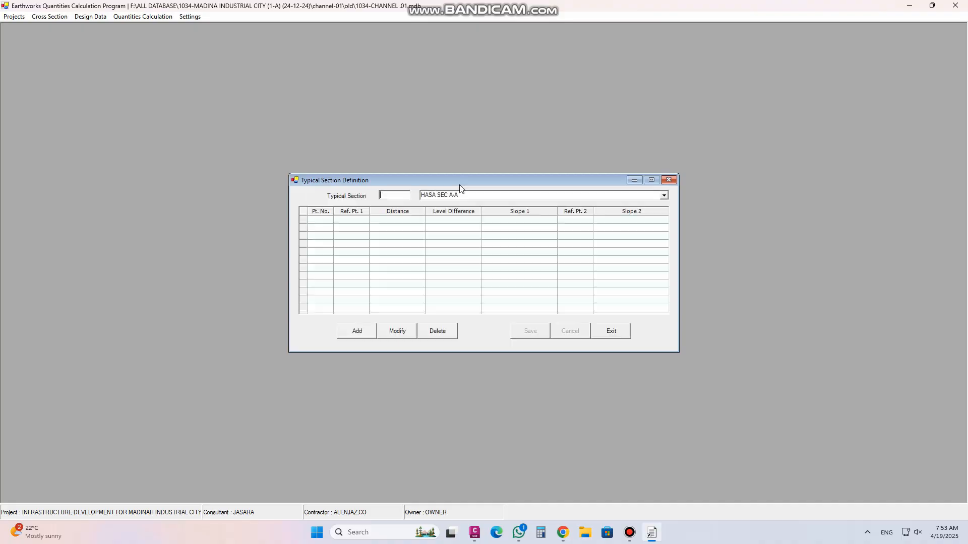
{"action": "left_click_drag", "start_coordinate": [443, 184], "coordinate": [344, 104]}
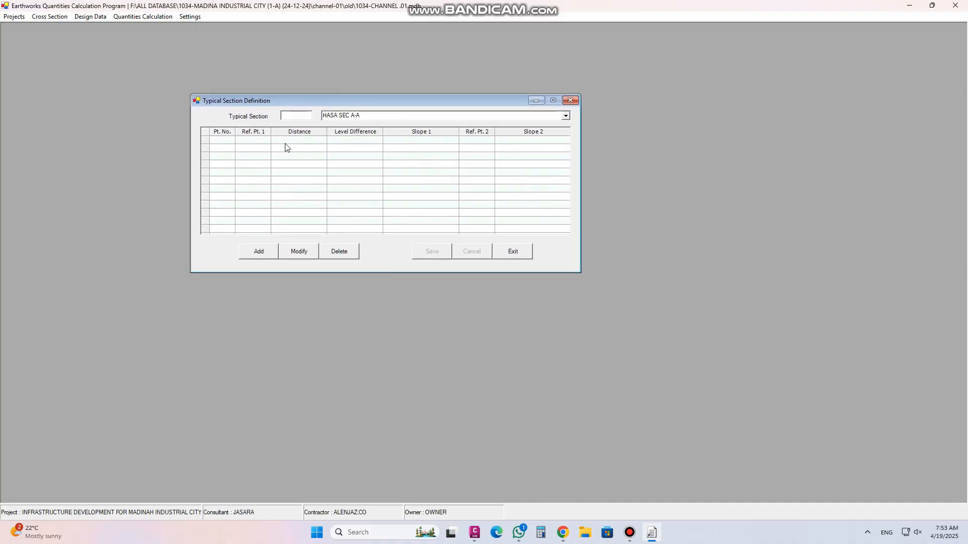
{"action": "left_click", "coordinate": [571, 100]}
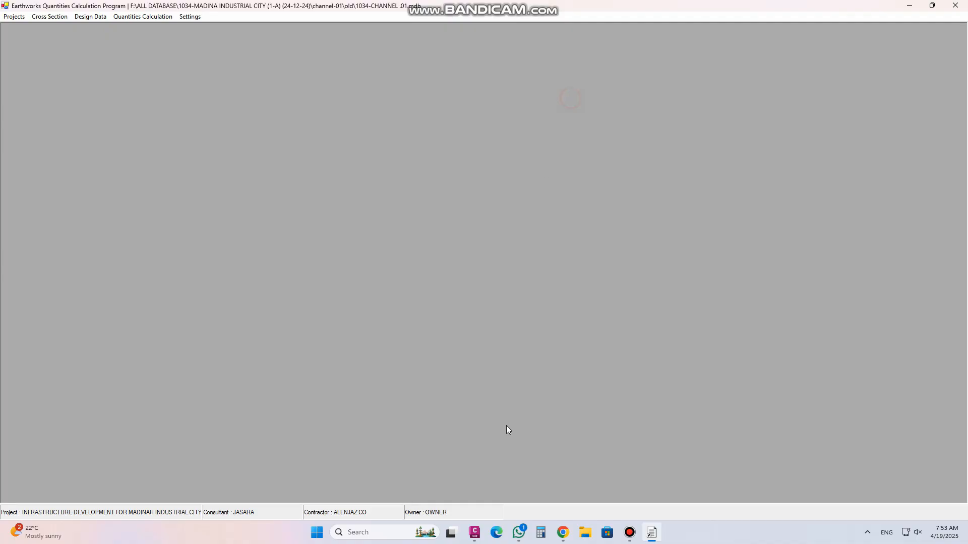
Switch to Civil 3D and examine the dimensions of the upper channel cross-section, including both side slopes and end details
{"action": "left_click", "coordinate": [476, 535]}
{"action": "scroll", "coordinate": [464, 267], "scroll_direction": "down", "scroll_amount": 2}
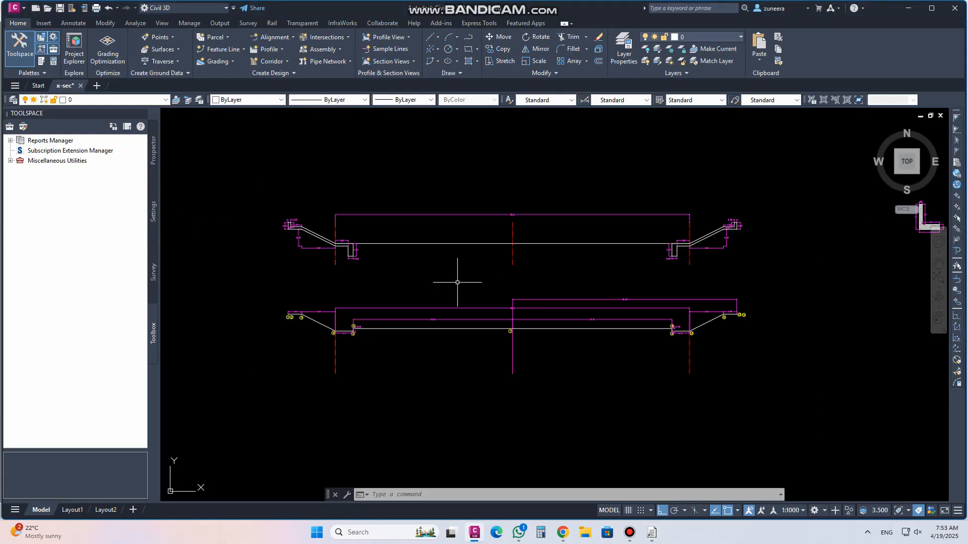
{"action": "left_click_drag", "start_coordinate": [464, 273], "coordinate": [483, 257]}
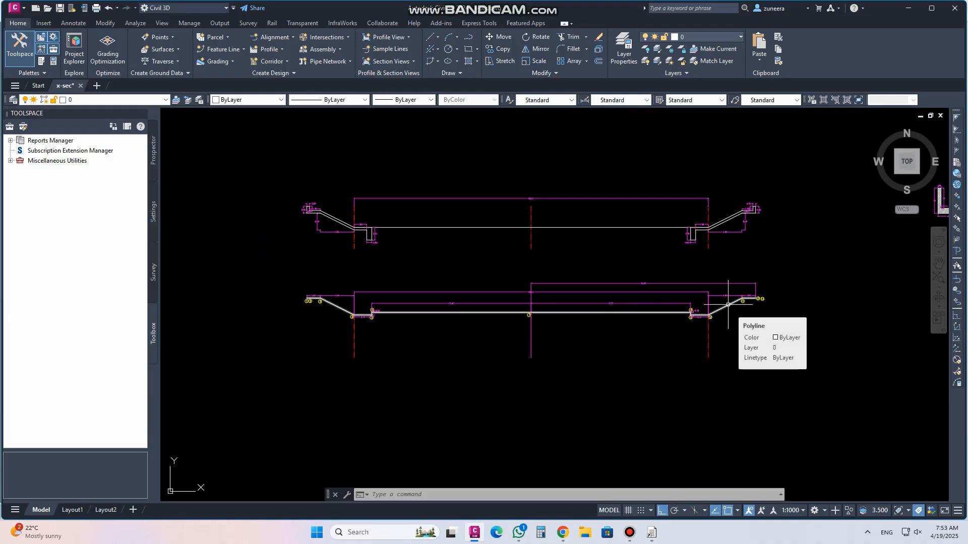
{"action": "scroll", "coordinate": [756, 206], "scroll_direction": "up", "scroll_amount": 4}
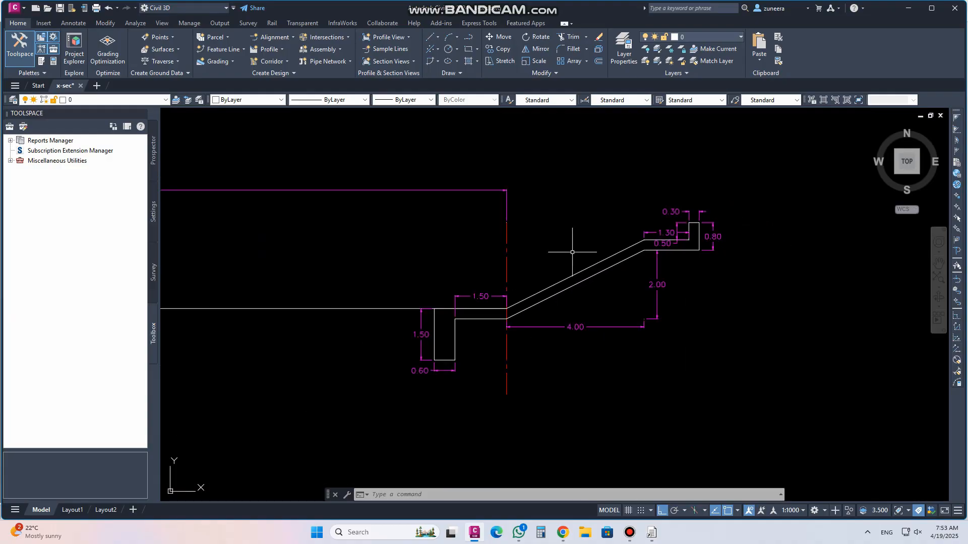
{"action": "scroll", "coordinate": [566, 255], "scroll_direction": "up", "scroll_amount": 3}
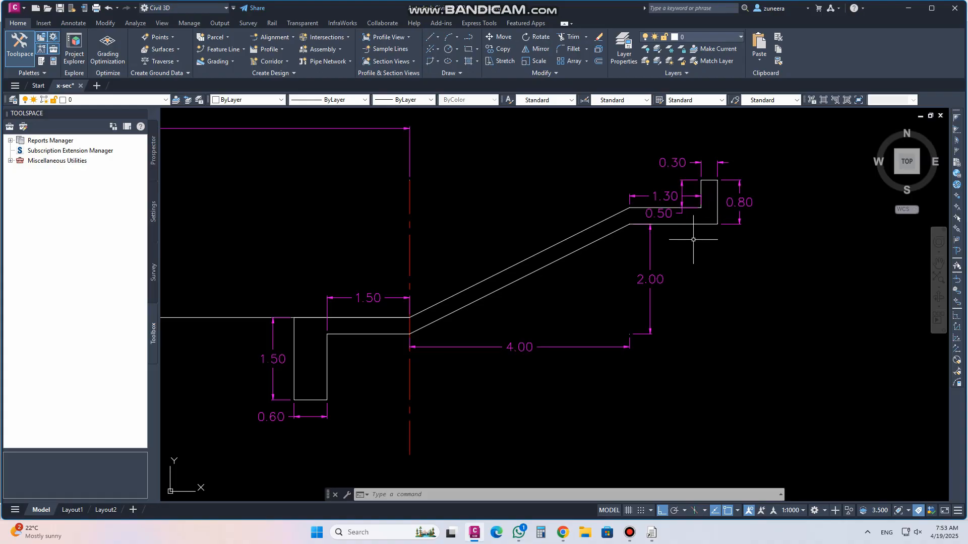
{"action": "scroll", "coordinate": [693, 240], "scroll_direction": "down", "scroll_amount": 4}
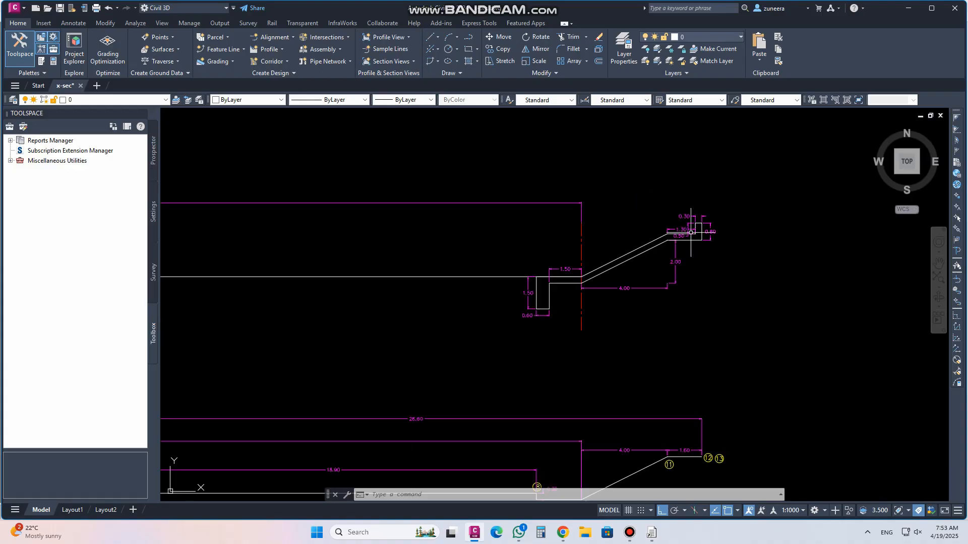
{"action": "left_click_drag", "start_coordinate": [437, 200], "coordinate": [602, 235]}
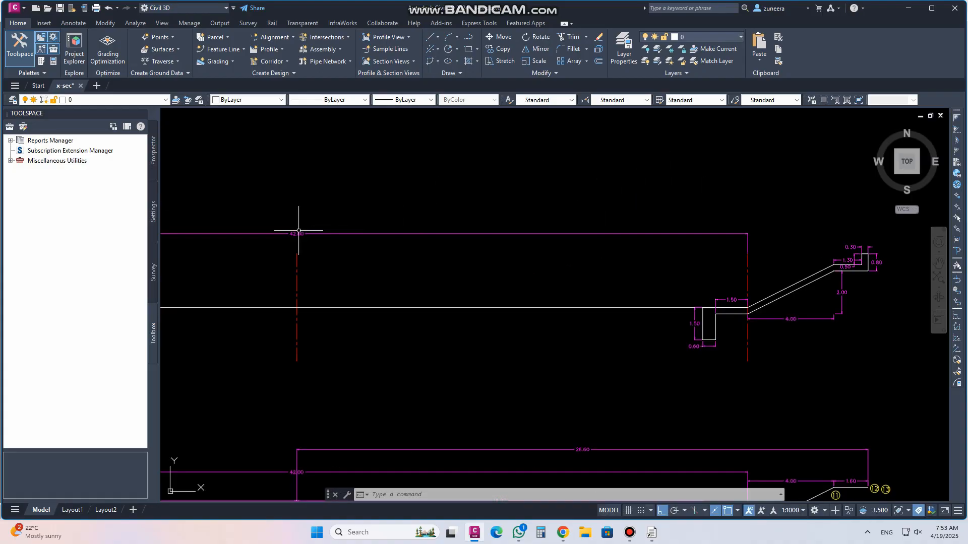
{"action": "scroll", "coordinate": [267, 265], "scroll_direction": "down", "scroll_amount": 2}
{"action": "left_click_drag", "start_coordinate": [267, 265], "coordinate": [389, 249]}
{"action": "scroll", "coordinate": [339, 255], "scroll_direction": "up", "scroll_amount": 4}
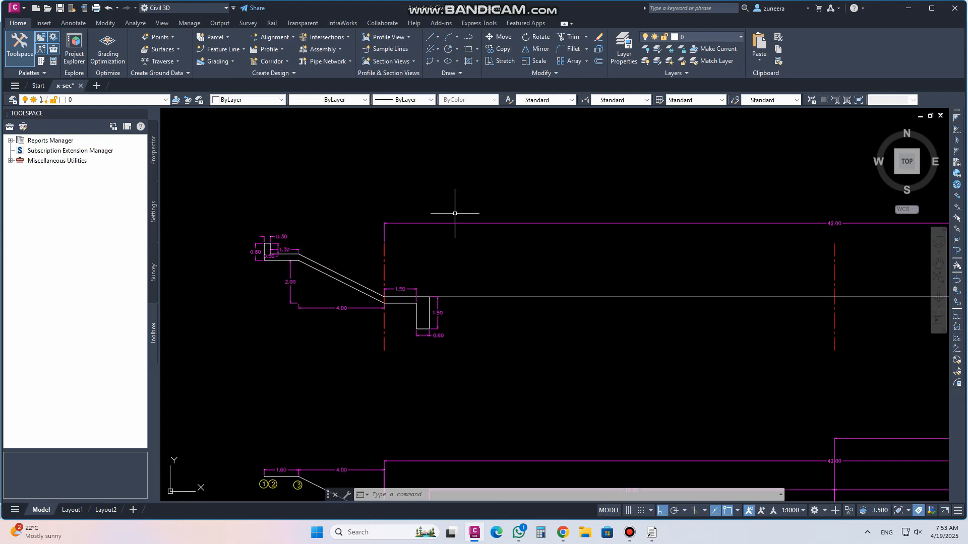
{"action": "left_click_drag", "start_coordinate": [535, 230], "coordinate": [335, 216]}
{"action": "scroll", "coordinate": [363, 249], "scroll_direction": "down", "scroll_amount": 2}
{"action": "left_click_drag", "start_coordinate": [618, 262], "coordinate": [485, 262]}
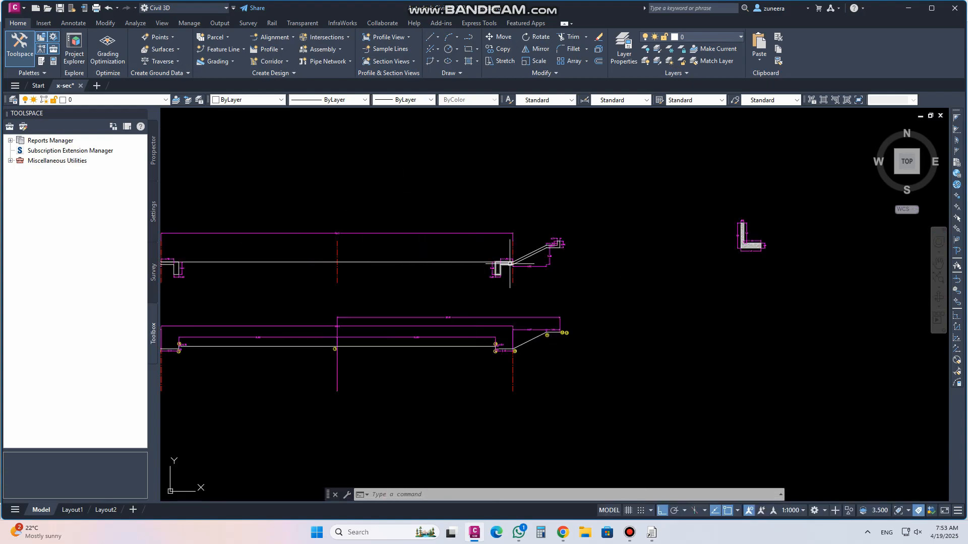
{"action": "scroll", "coordinate": [514, 263], "scroll_direction": "up", "scroll_amount": 3}
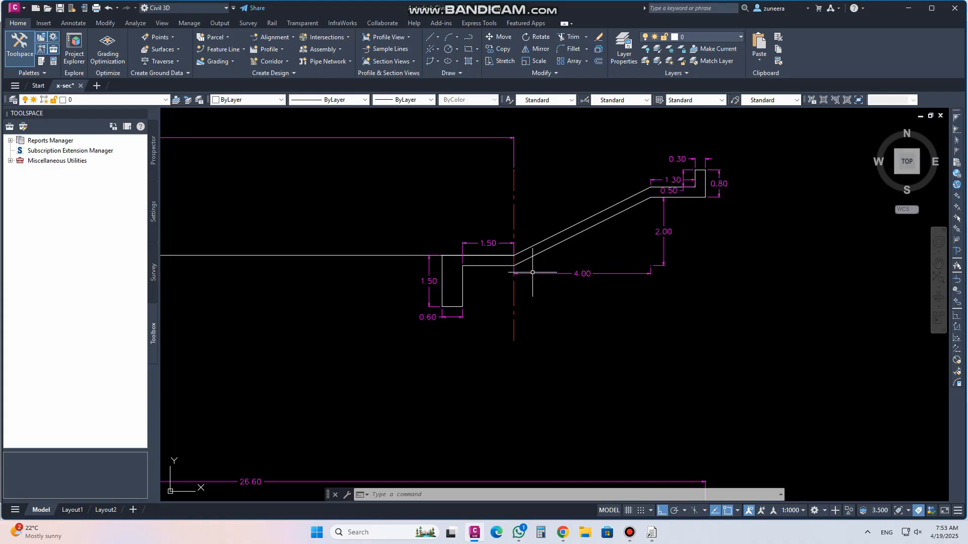
Examine the numbered points and dimensions of the lower simplified channel section, and select its polyline
{"action": "scroll", "coordinate": [461, 266], "scroll_direction": "down", "scroll_amount": 3}
{"action": "scroll", "coordinate": [670, 254], "scroll_direction": "up", "scroll_amount": 3}
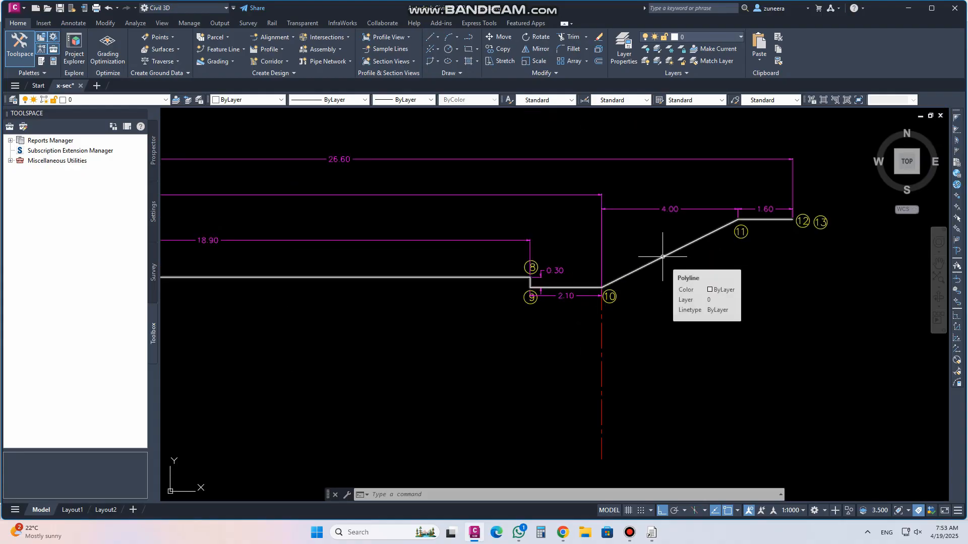
{"action": "scroll", "coordinate": [642, 267], "scroll_direction": "down", "scroll_amount": 2}
{"action": "left_click_drag", "start_coordinate": [443, 274], "coordinate": [550, 266]}
{"action": "left_click_drag", "start_coordinate": [367, 269], "coordinate": [639, 257]}
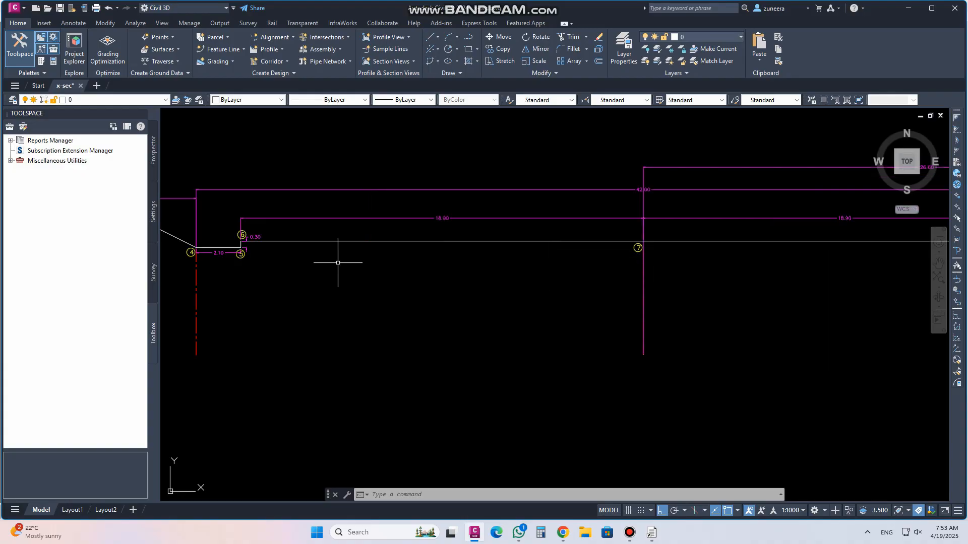
{"action": "left_click_drag", "start_coordinate": [383, 255], "coordinate": [606, 258]}
{"action": "left_click_drag", "start_coordinate": [460, 257], "coordinate": [195, 249]}
{"action": "scroll", "coordinate": [406, 234], "scroll_direction": "up", "scroll_amount": 4}
{"action": "scroll", "coordinate": [282, 260], "scroll_direction": "down", "scroll_amount": 8}
{"action": "left_click_drag", "start_coordinate": [369, 274], "coordinate": [471, 277]}
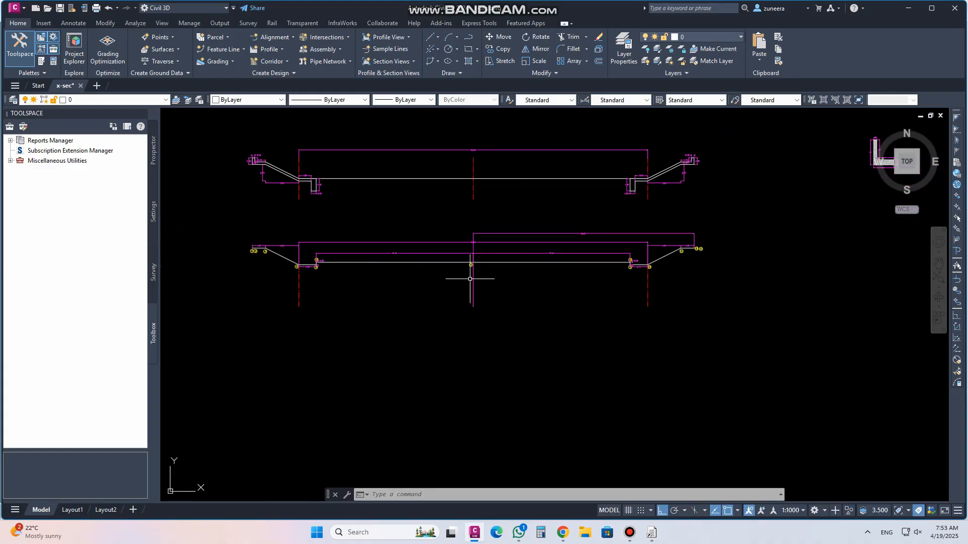
{"action": "scroll", "coordinate": [402, 258], "scroll_direction": "up", "scroll_amount": 2}
{"action": "left_click_drag", "start_coordinate": [402, 257], "coordinate": [473, 253]}
{"action": "scroll", "coordinate": [454, 278], "scroll_direction": "down", "scroll_amount": 2}
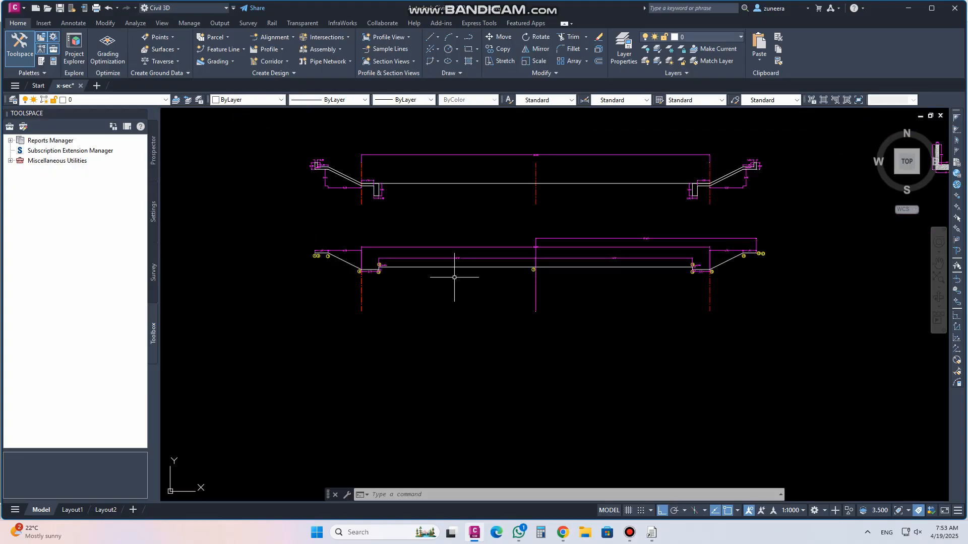
{"action": "left_click_drag", "start_coordinate": [548, 271], "coordinate": [503, 289]}
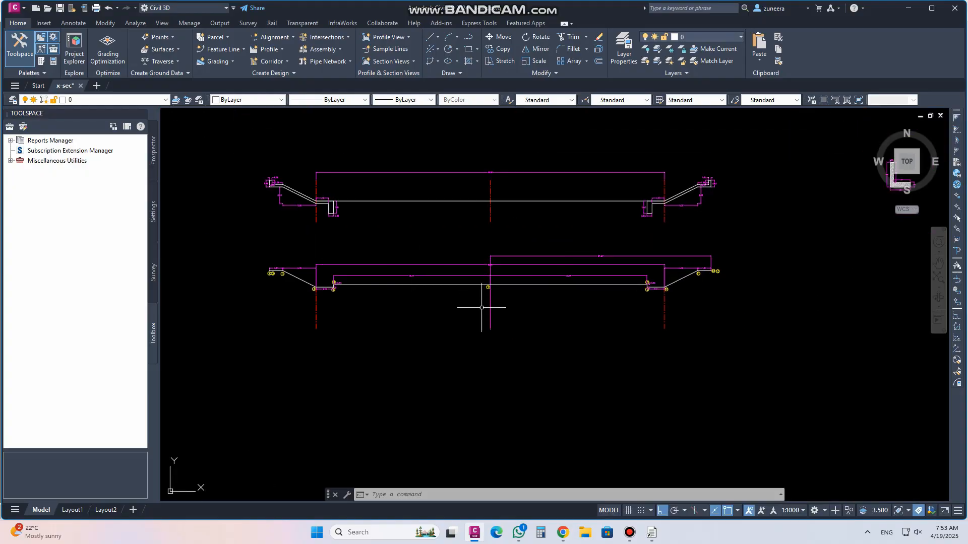
{"action": "left_click", "coordinate": [579, 285]}
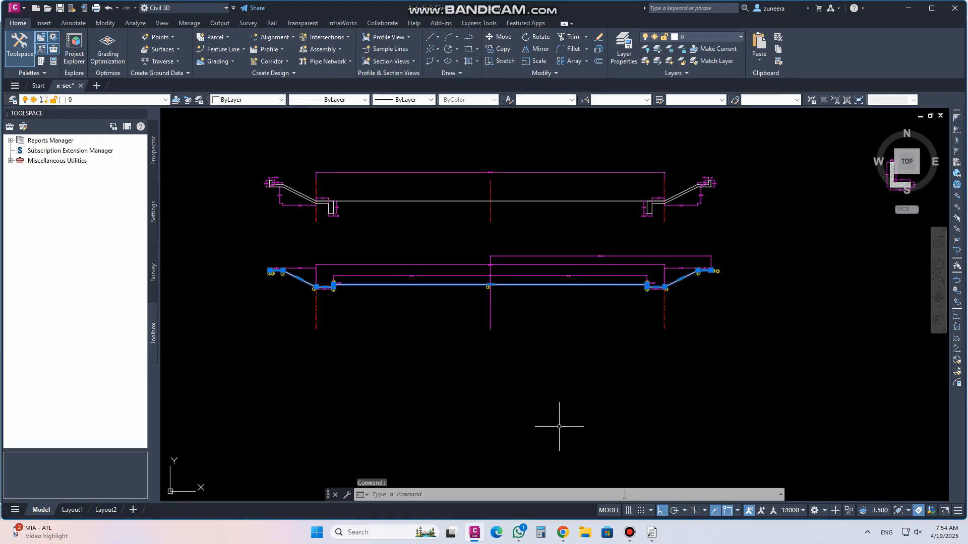
Switch back to the earthworks program, open the typical section selection form to view its fields, and close it
{"action": "left_click", "coordinate": [652, 532]}
{"action": "left_click", "coordinate": [91, 17]}
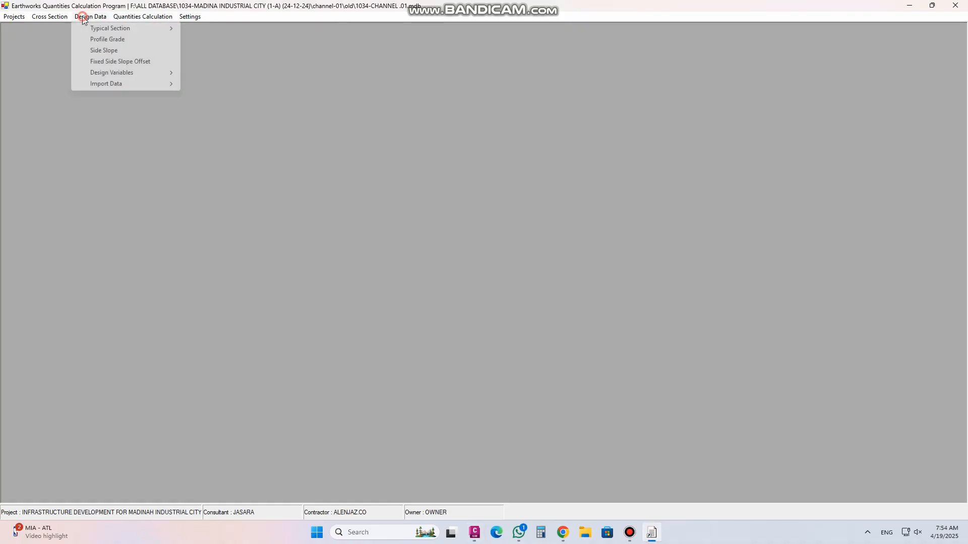
{"action": "mouse_move", "coordinate": [102, 30]}
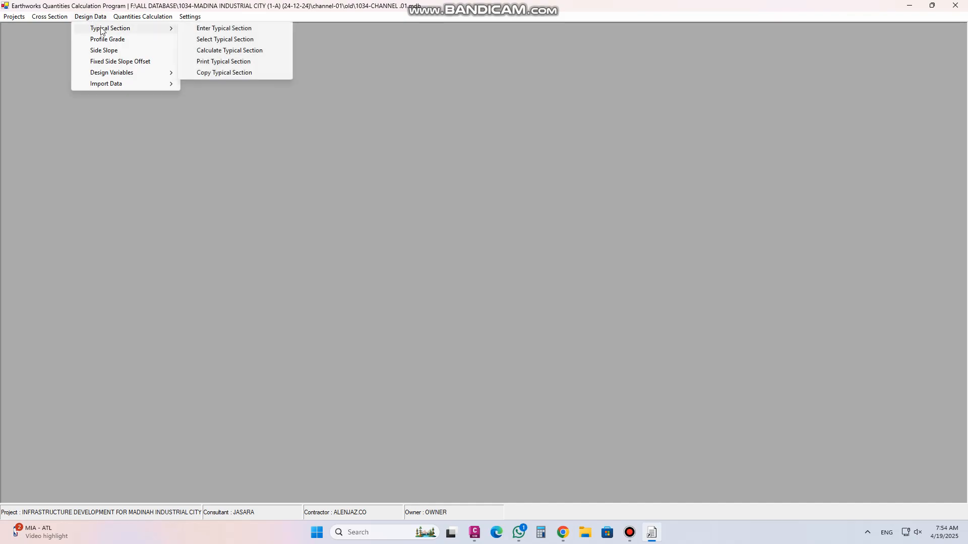
{"action": "left_click", "coordinate": [222, 39]}
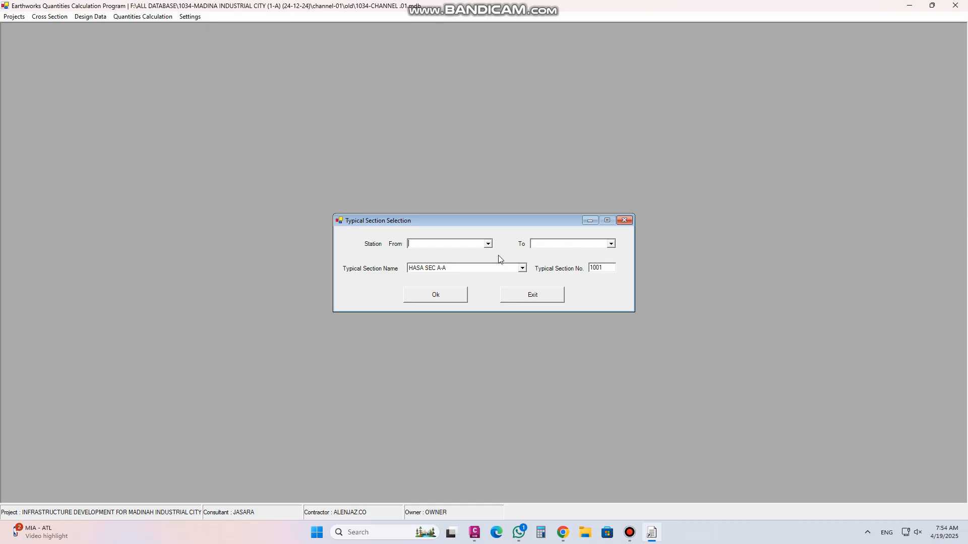
{"action": "left_click", "coordinate": [623, 220]}
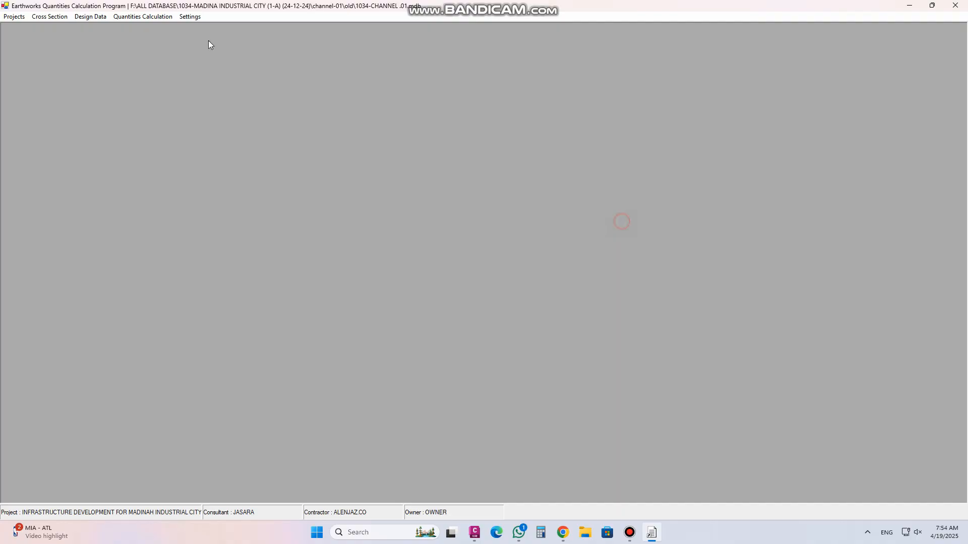
Open the profile grade data to review the PVI stations, levels and curve lengths, and close it
{"action": "left_click", "coordinate": [93, 17]}
{"action": "mouse_move", "coordinate": [101, 27]}
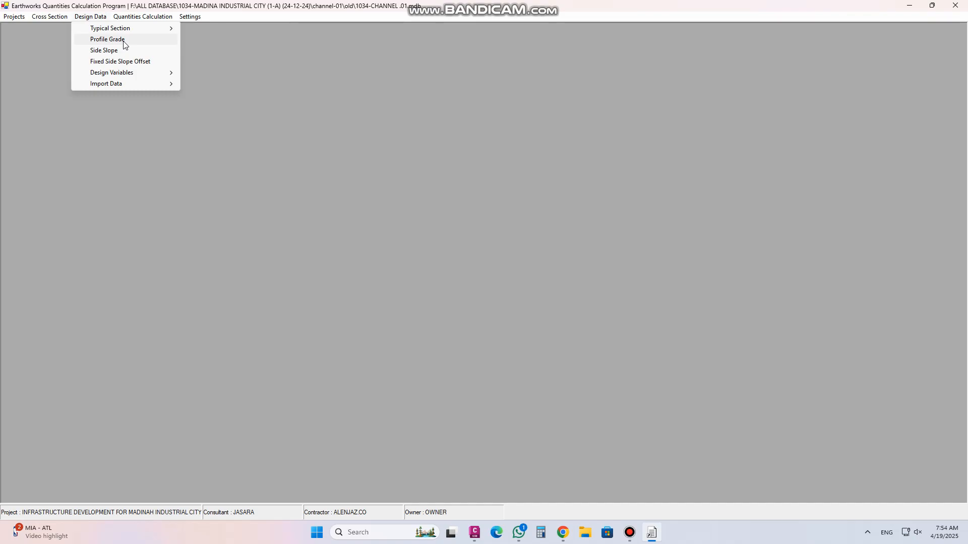
{"action": "left_click", "coordinate": [108, 39]}
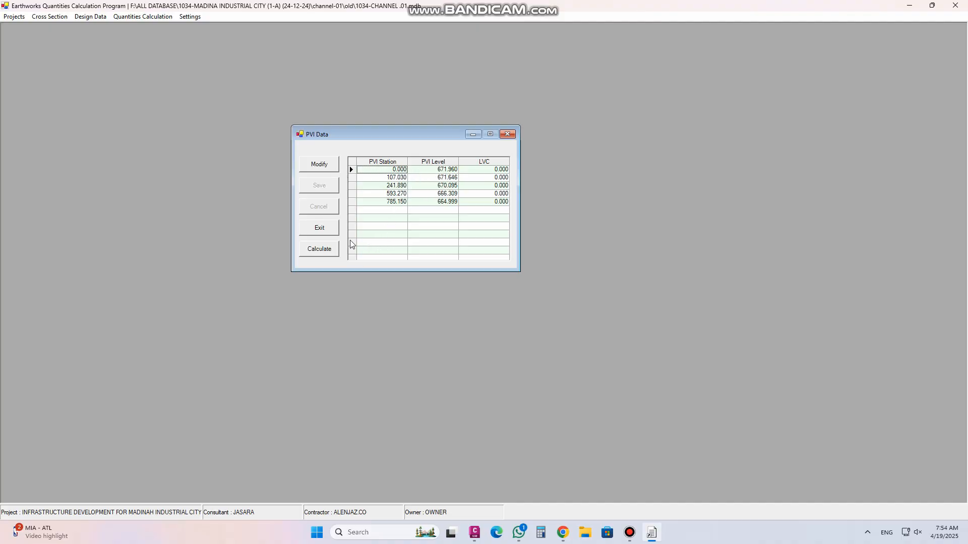
{"action": "left_click", "coordinate": [509, 133]}
Open the ground section points, draw the cross section at station 0, and close both windows
{"action": "left_click", "coordinate": [98, 18]}
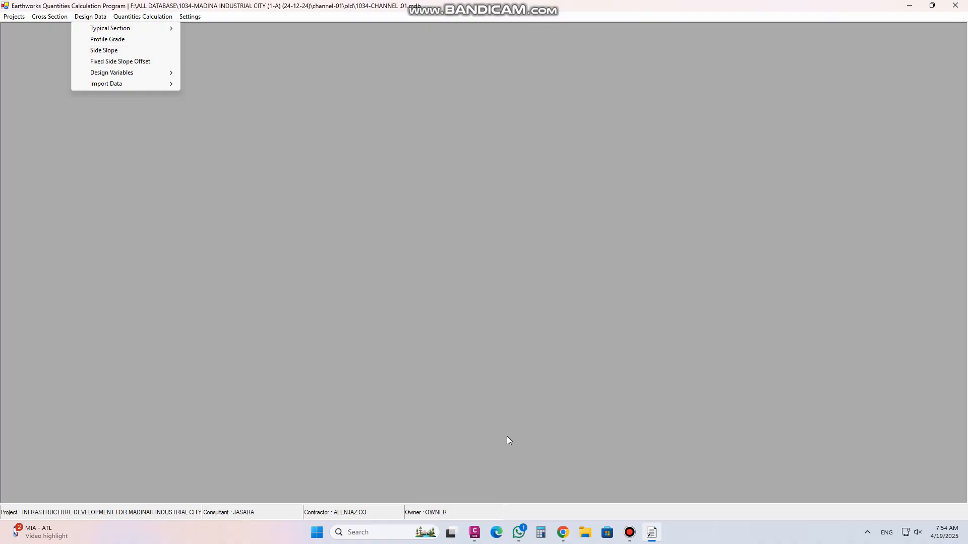
{"action": "mouse_move", "coordinate": [139, 17]}
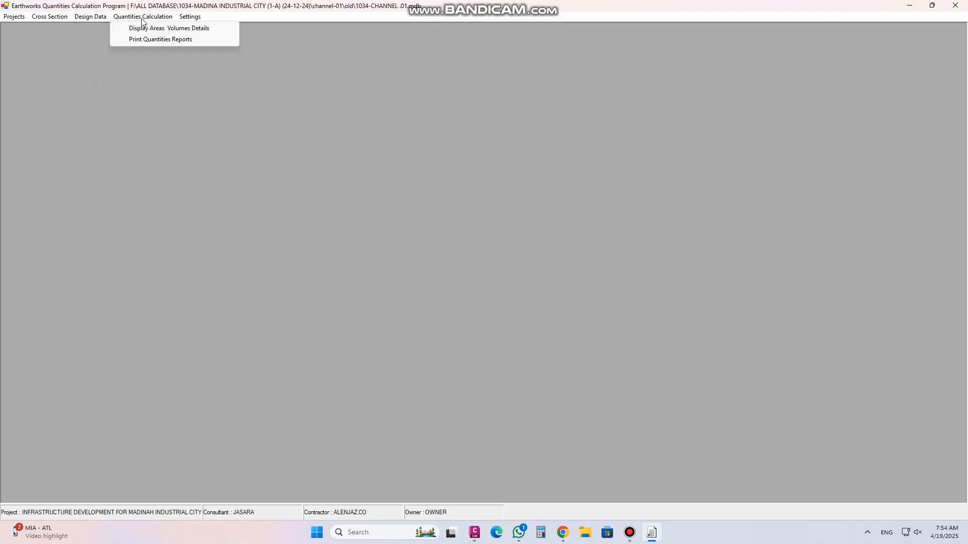
{"action": "mouse_move", "coordinate": [53, 20]}
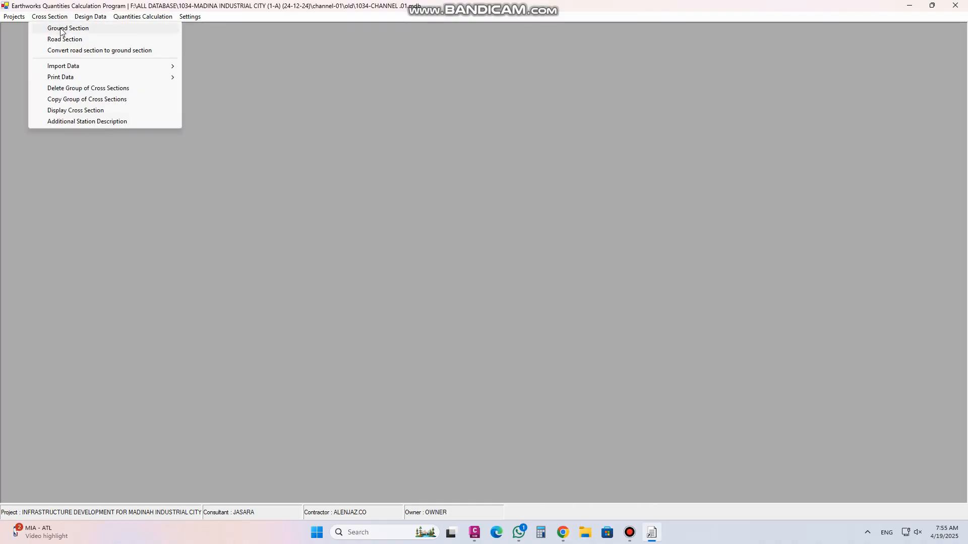
{"action": "left_click", "coordinate": [62, 29]}
{"action": "left_click", "coordinate": [484, 154]}
{"action": "left_click", "coordinate": [499, 176]}
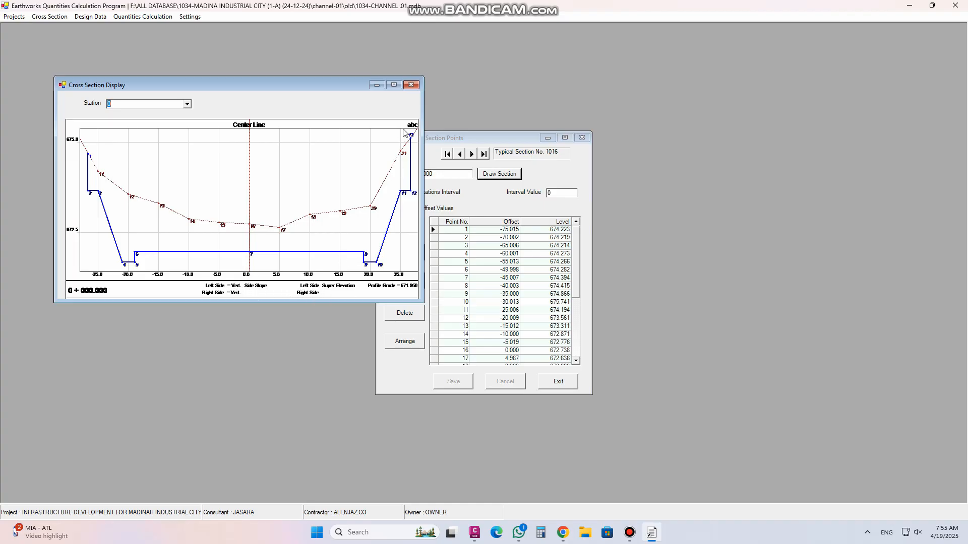
{"action": "left_click", "coordinate": [411, 85]}
{"action": "left_click", "coordinate": [582, 138]}
Open the fixed side slope offset form to view its left and right fill and cut fields, and close it
{"action": "left_click", "coordinate": [90, 16]}
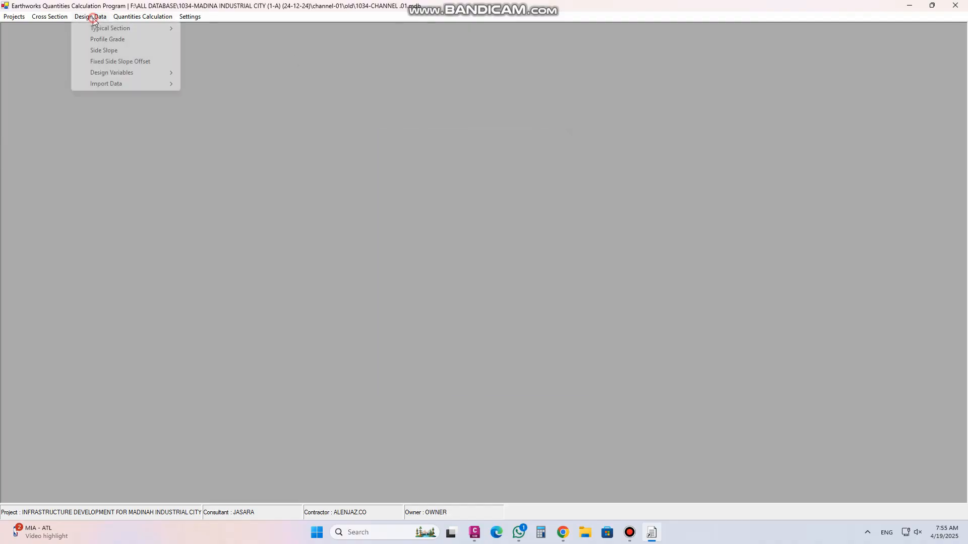
{"action": "left_click", "coordinate": [121, 63]}
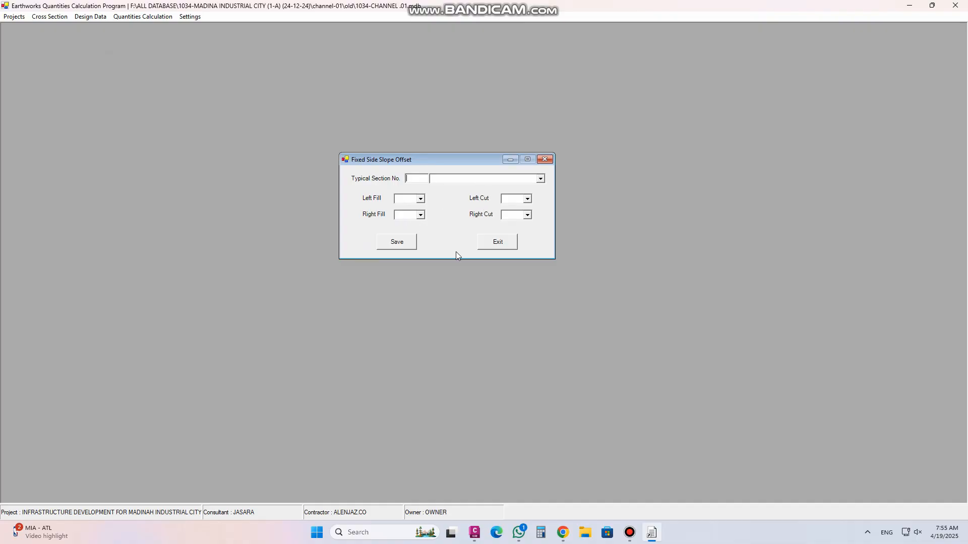
{"action": "left_click", "coordinate": [544, 160]}
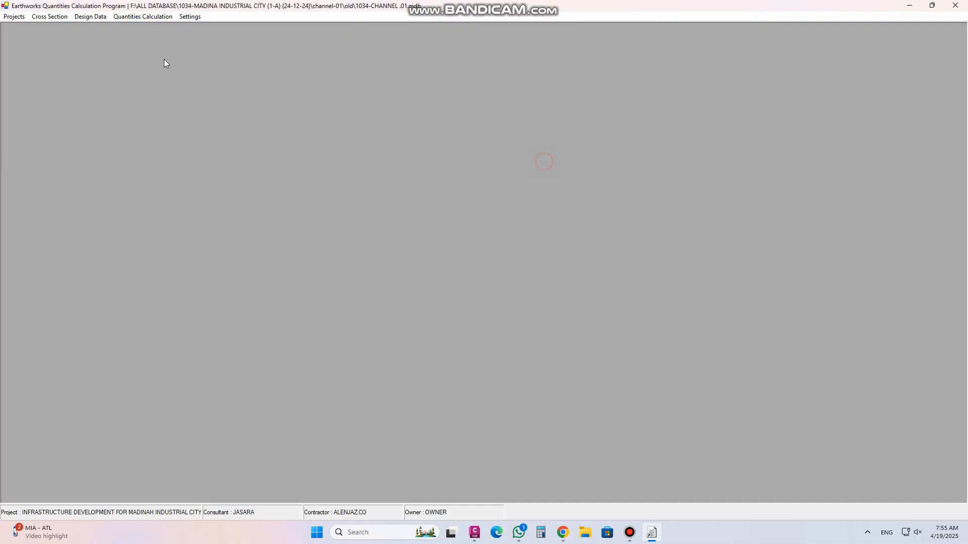
Open the design variables entry form, choose stations 0 to 20 for Profile Grade, view the available variables, and close the form without starting
{"action": "left_click", "coordinate": [91, 16]}
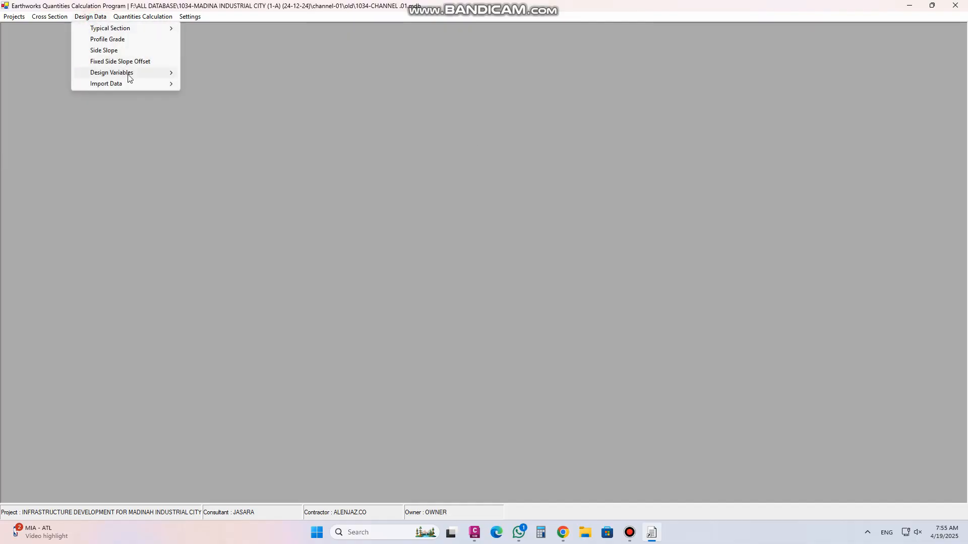
{"action": "mouse_move", "coordinate": [129, 79]}
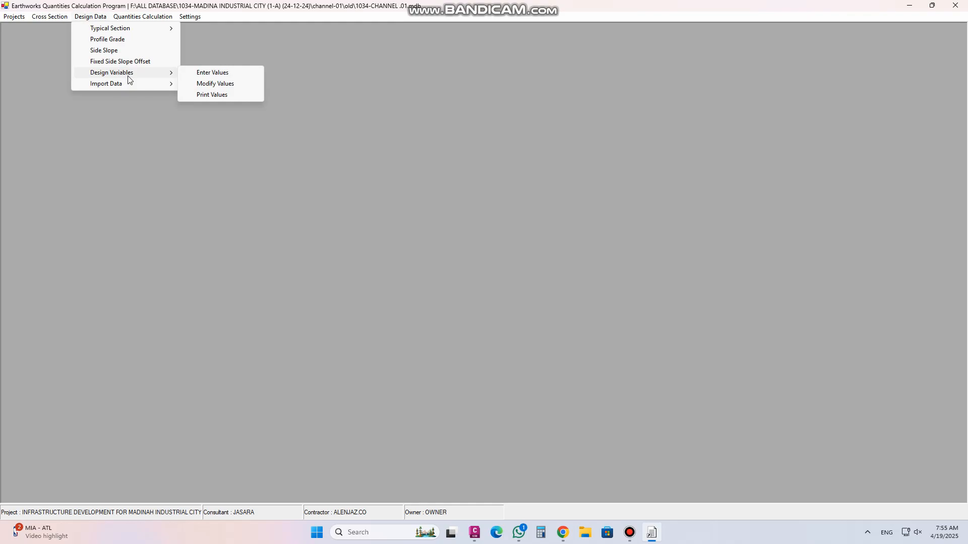
{"action": "left_click", "coordinate": [204, 75]}
{"action": "left_click_drag", "start_coordinate": [450, 211], "coordinate": [343, 113]}
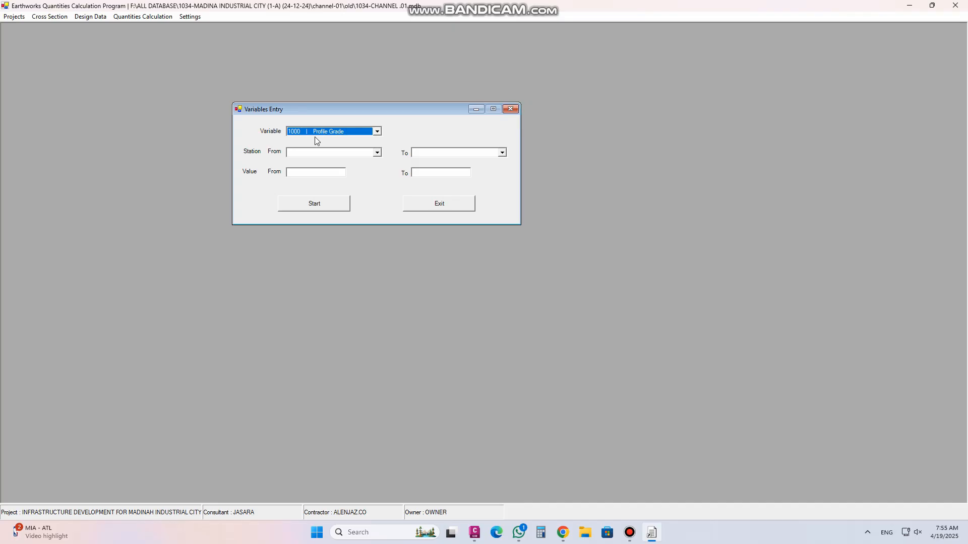
{"action": "left_click", "coordinate": [376, 152]}
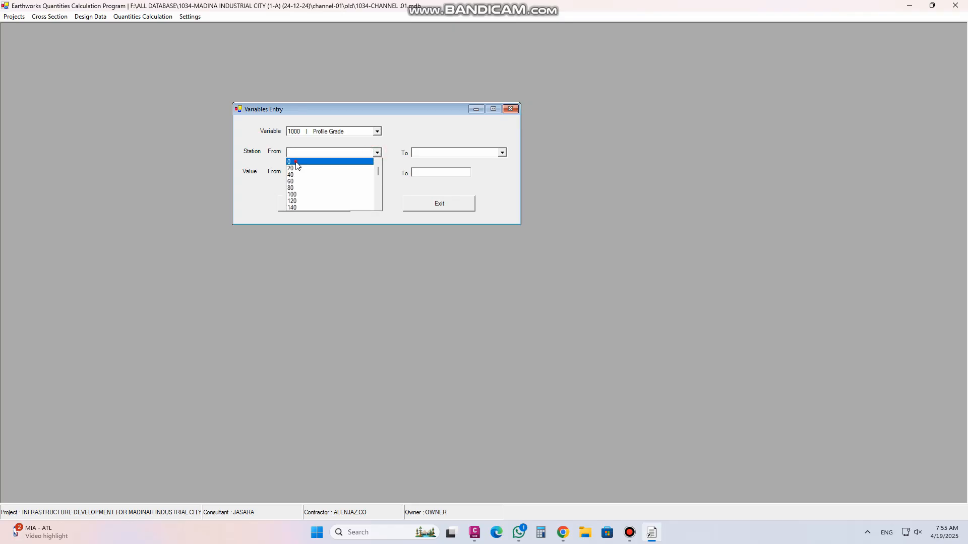
{"action": "left_click", "coordinate": [356, 158]}
{"action": "left_click", "coordinate": [502, 152]}
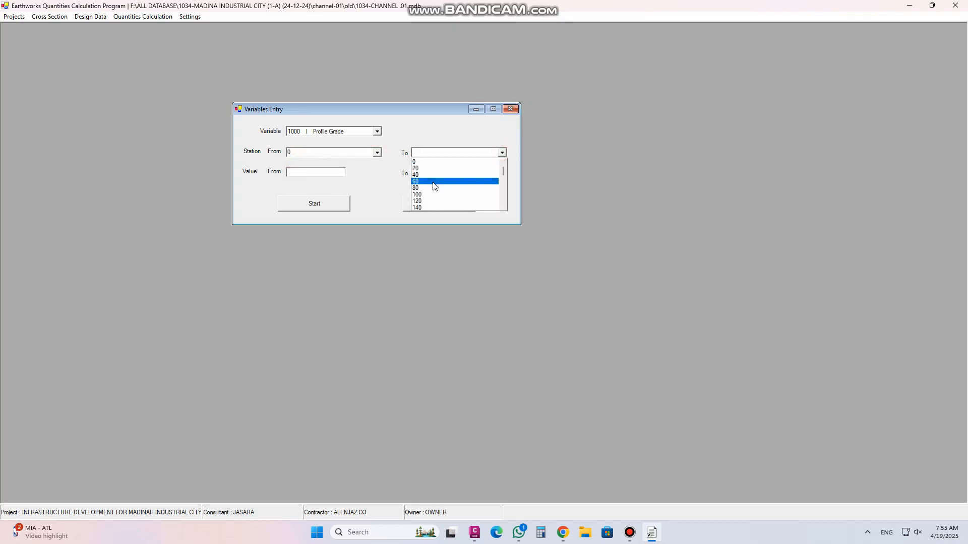
{"action": "left_click", "coordinate": [426, 169]}
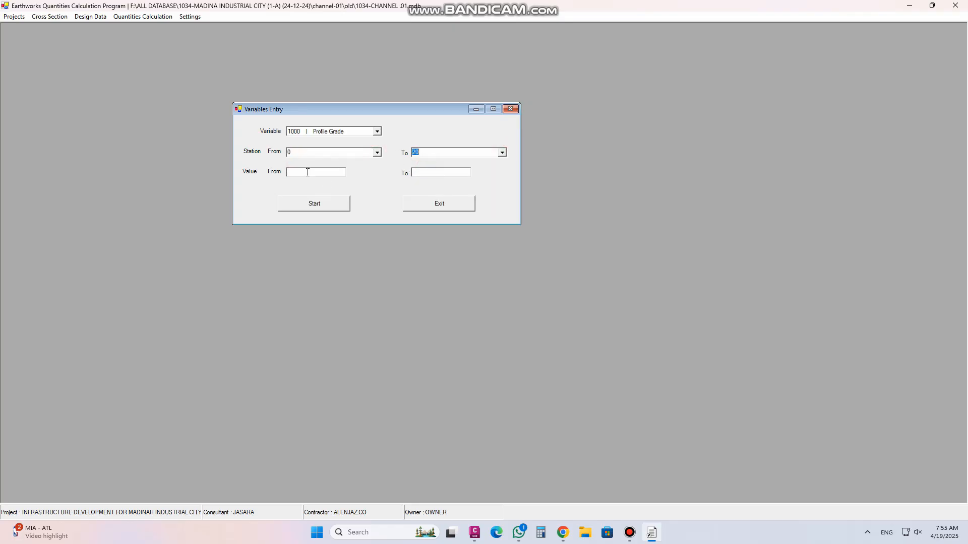
{"action": "left_click", "coordinate": [377, 131]}
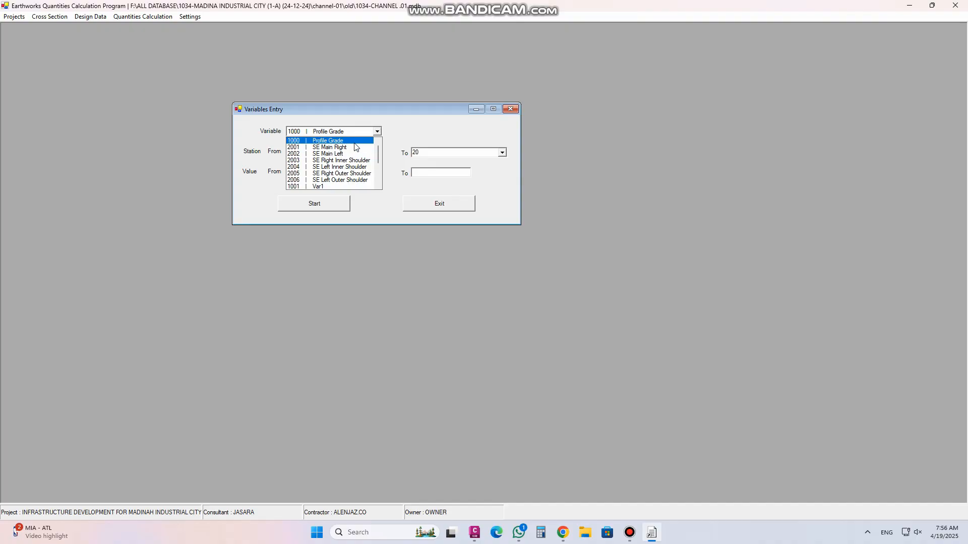
{"action": "left_click", "coordinate": [510, 109]}
{"action": "left_click", "coordinate": [511, 110]}
Open the typical section definition form and load the channel-01 section
{"action": "left_click", "coordinate": [100, 17]}
{"action": "mouse_move", "coordinate": [105, 24]}
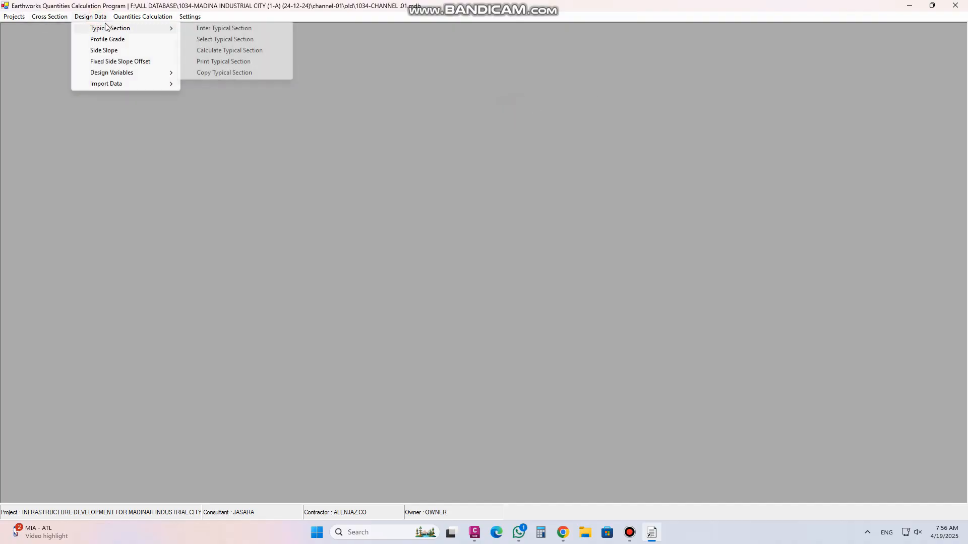
{"action": "left_click", "coordinate": [190, 28]}
{"action": "left_click", "coordinate": [664, 196]}
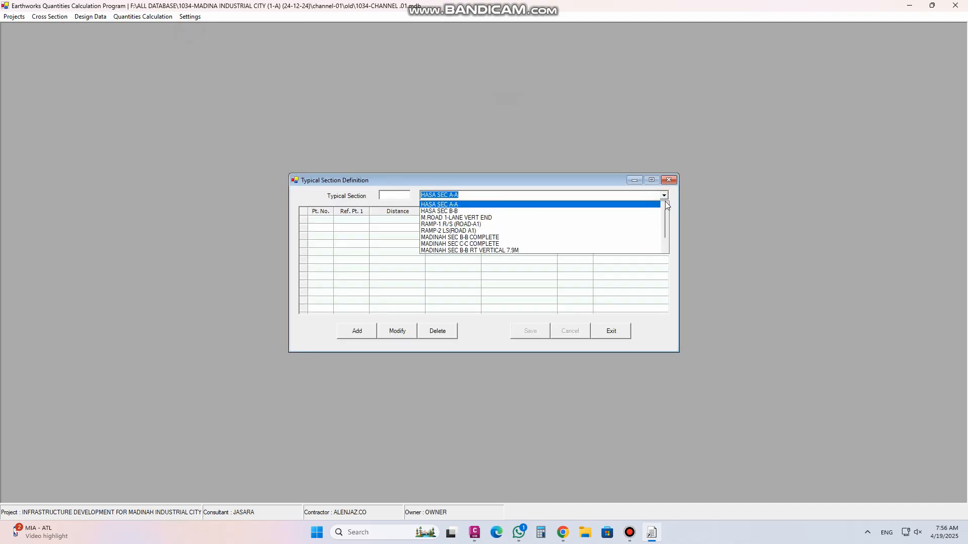
{"action": "scroll", "coordinate": [664, 231], "scroll_direction": "down", "scroll_amount": 1}
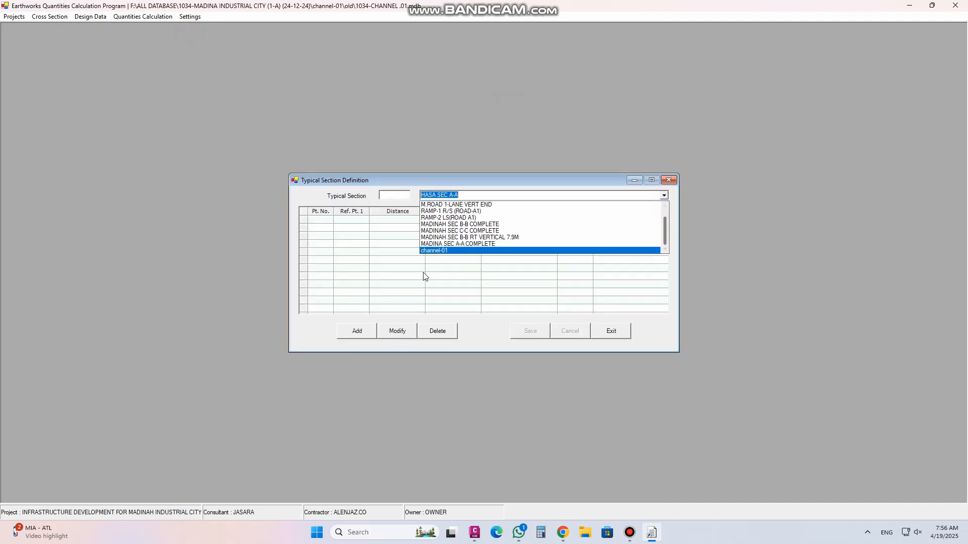
{"action": "left_click", "coordinate": [444, 250]}
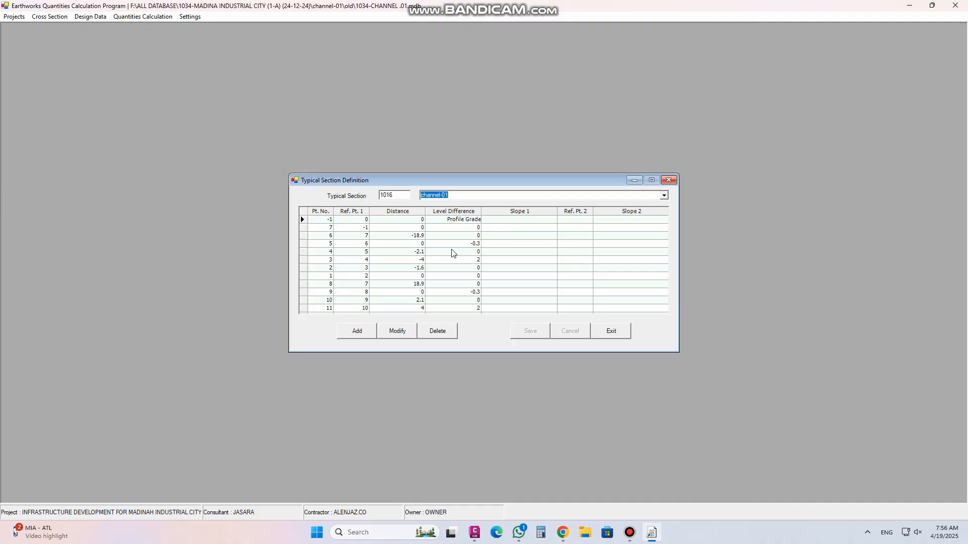
{"action": "left_click", "coordinate": [516, 231]}
Make channel-01 editable, list the Slope 1 options for point 7, and check the lower channel section in the Civil 3D drawing before returning
{"action": "left_click", "coordinate": [398, 332]}
{"action": "left_click", "coordinate": [553, 228]}
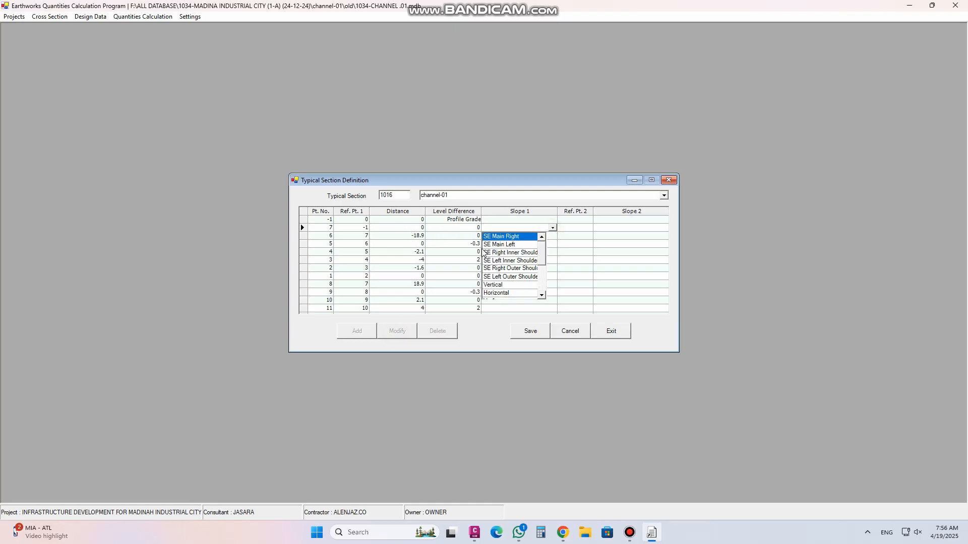
{"action": "left_click", "coordinate": [475, 532]}
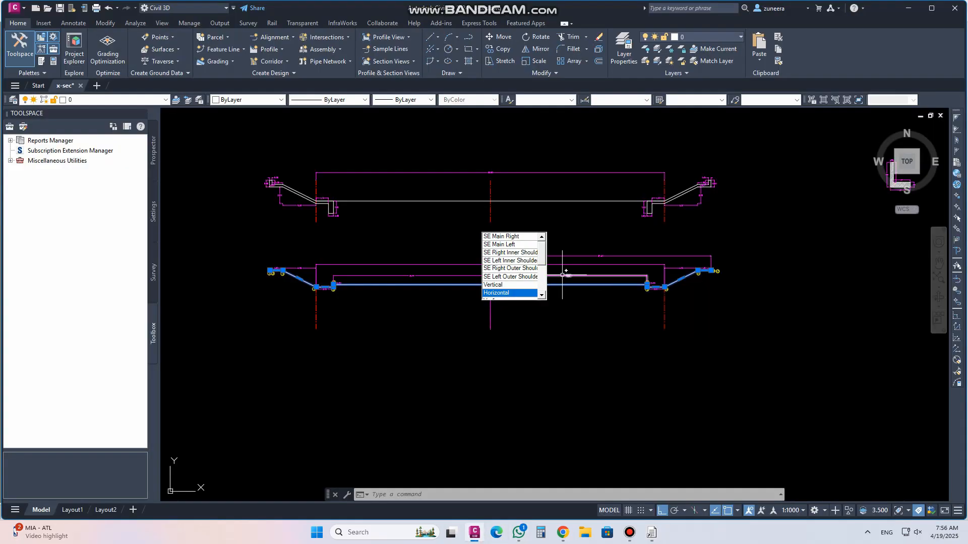
{"action": "scroll", "coordinate": [575, 280], "scroll_direction": "up", "scroll_amount": 2}
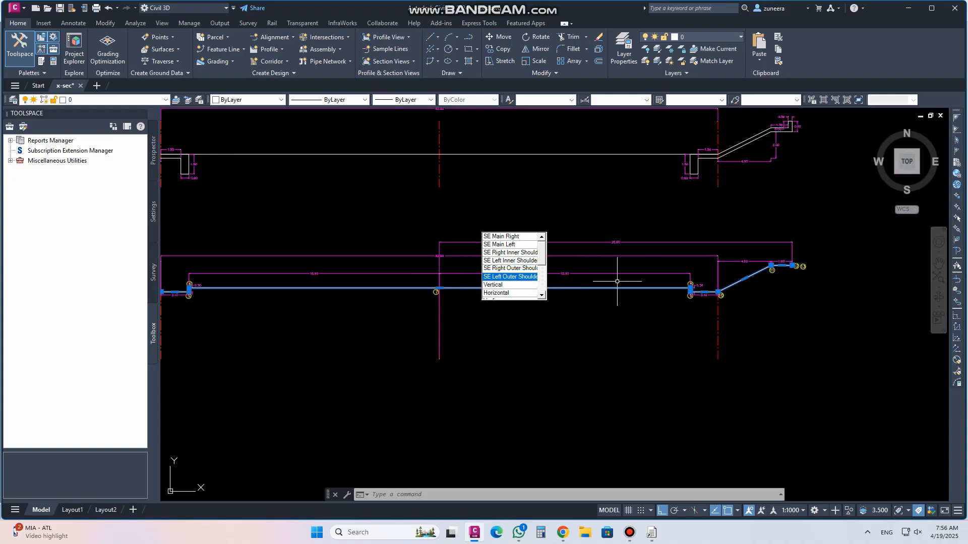
{"action": "left_click", "coordinate": [651, 532]}
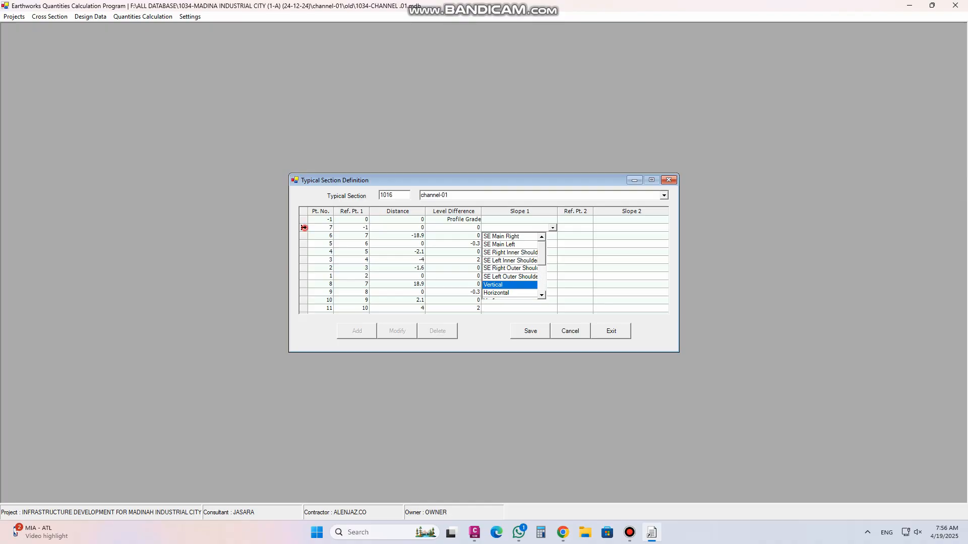
Set Slope 1 of point 7 to SE Main Right, cancel the modification, and exit the typical section definition
{"action": "left_click", "coordinate": [303, 227]}
{"action": "left_click", "coordinate": [553, 228]}
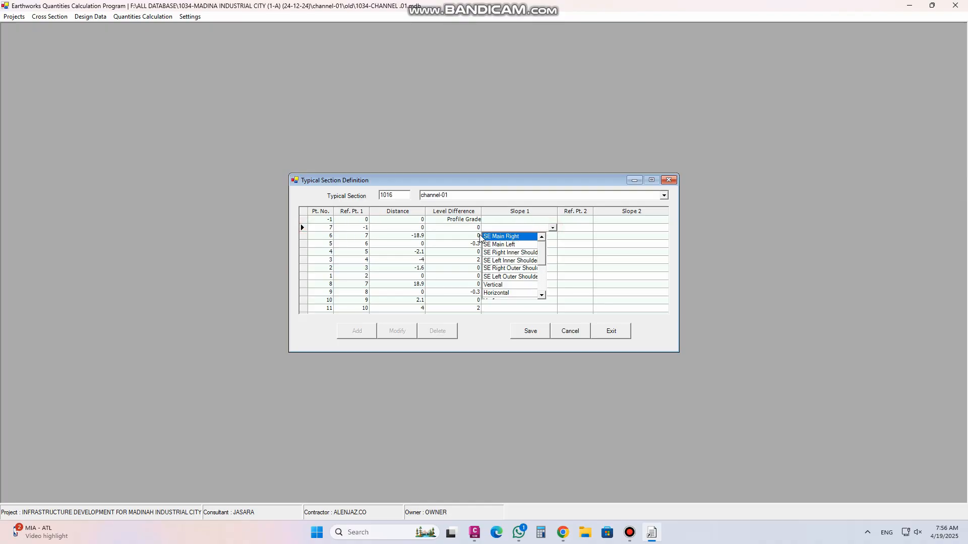
{"action": "left_click", "coordinate": [516, 238]}
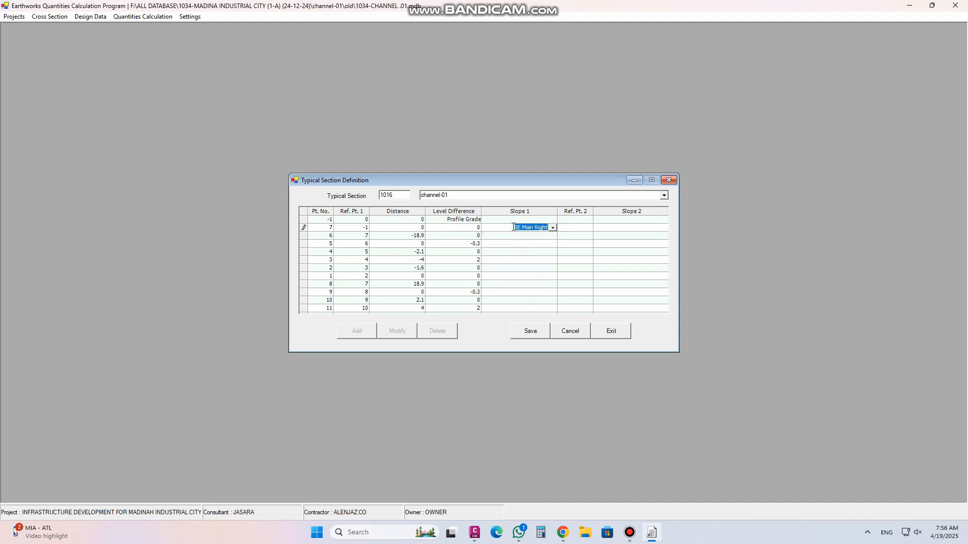
{"action": "left_click", "coordinate": [580, 336]}
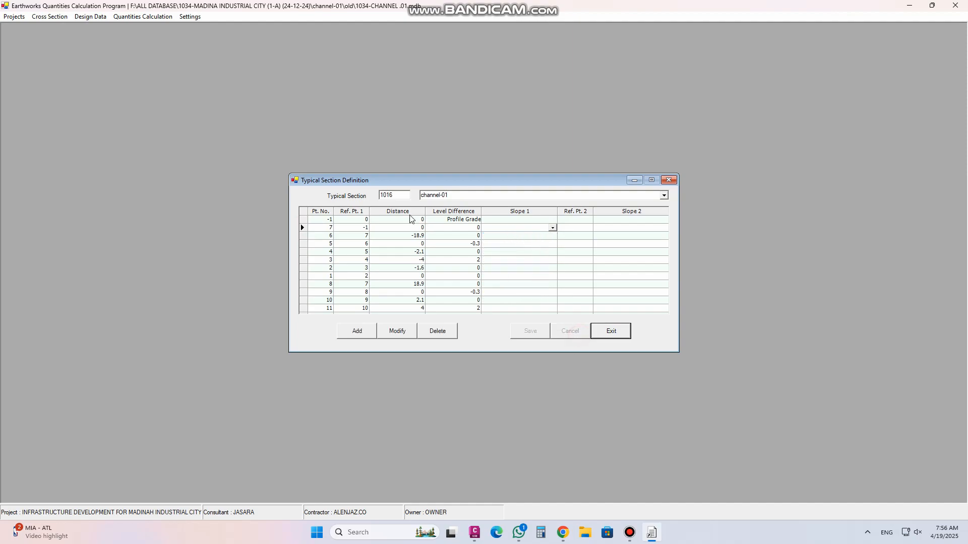
{"action": "left_click", "coordinate": [612, 334]}
Open the design variables entry form, choose SE Main Right with stations 0 to 140, and close the form without starting
{"action": "left_click", "coordinate": [101, 18]}
{"action": "mouse_move", "coordinate": [133, 72]}
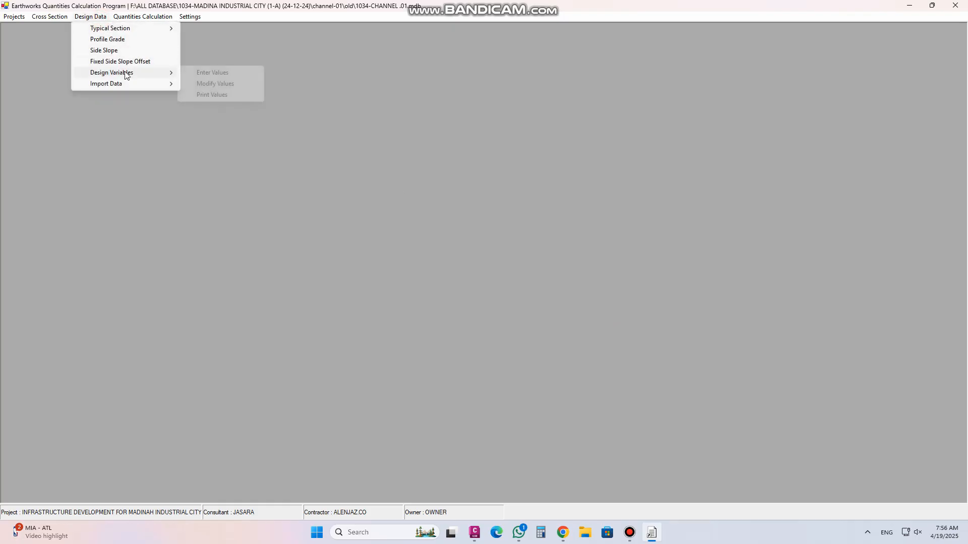
{"action": "left_click", "coordinate": [207, 73]}
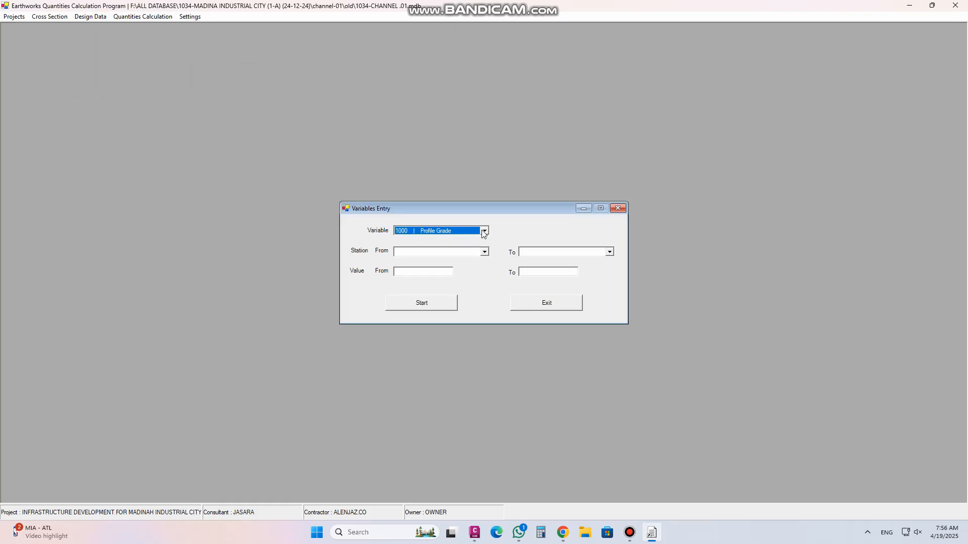
{"action": "left_click", "coordinate": [484, 231]}
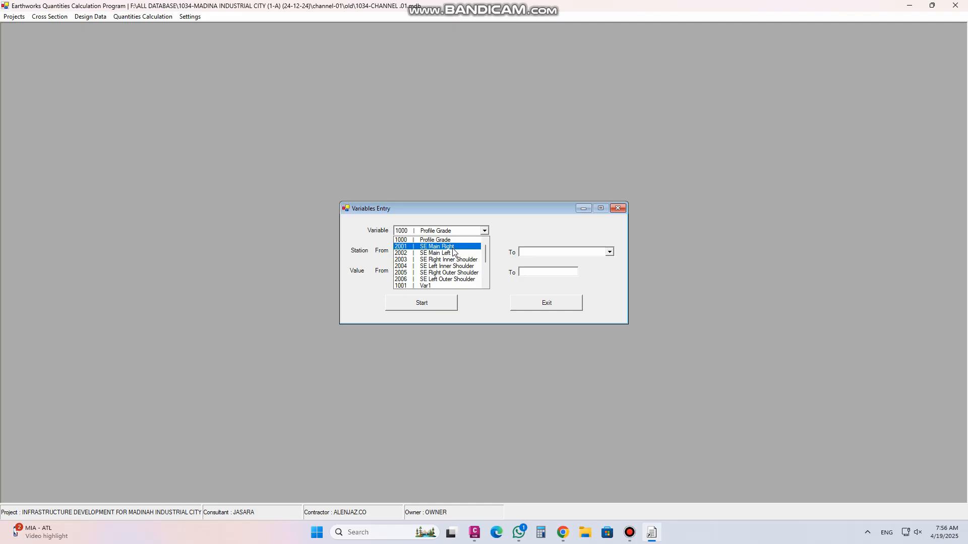
{"action": "left_click", "coordinate": [452, 249]}
{"action": "left_click", "coordinate": [485, 251]}
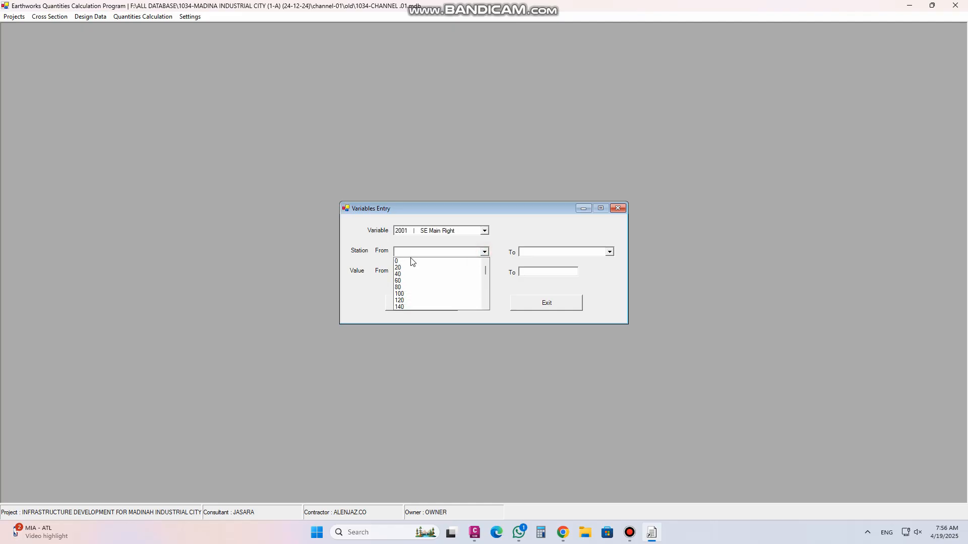
{"action": "left_click", "coordinate": [412, 261]}
{"action": "left_click", "coordinate": [609, 251]}
{"action": "left_click", "coordinate": [554, 306]}
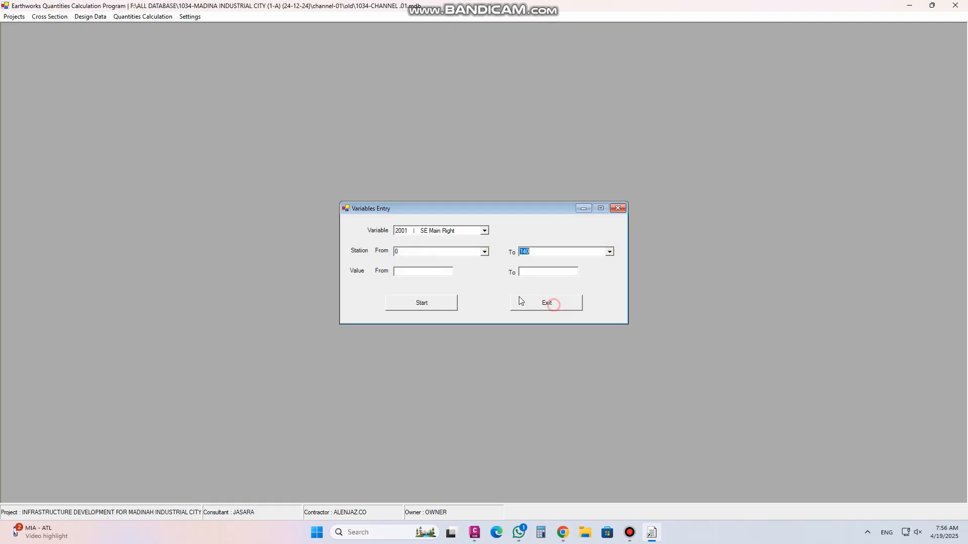
{"action": "left_click", "coordinate": [425, 271]}
{"action": "left_click", "coordinate": [619, 208]}
Open the variable values modification form, make the Profile Grade values editable, and select the value at station 20
{"action": "left_click", "coordinate": [87, 17]}
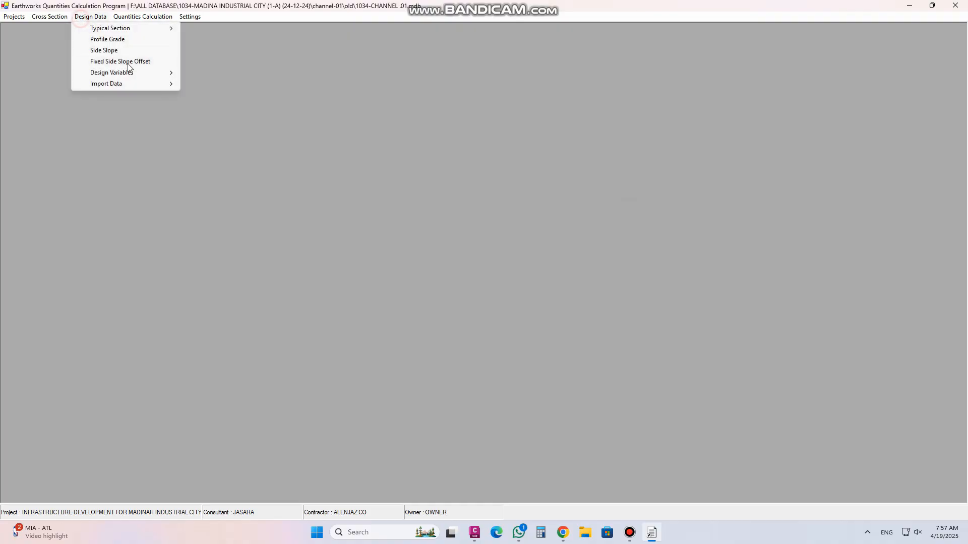
{"action": "mouse_move", "coordinate": [130, 74]}
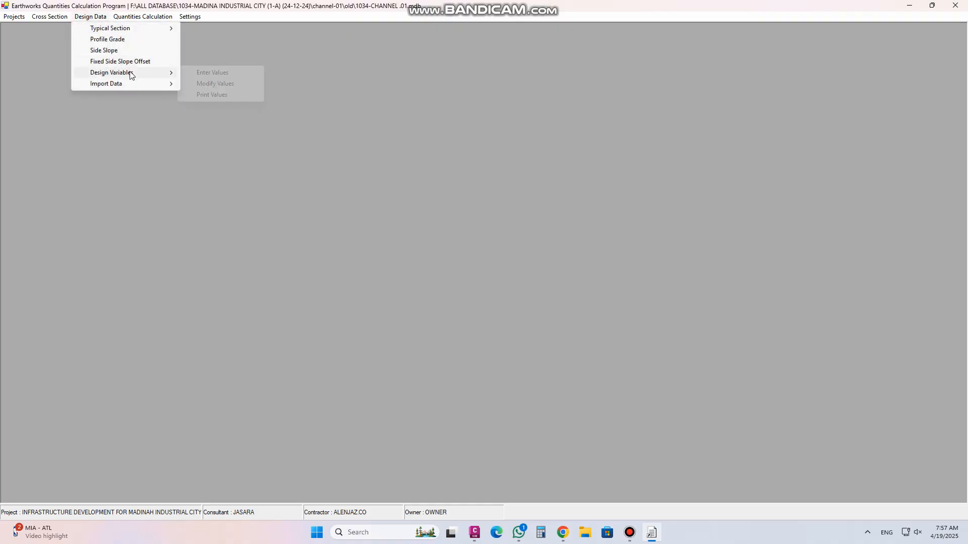
{"action": "left_click", "coordinate": [216, 84]}
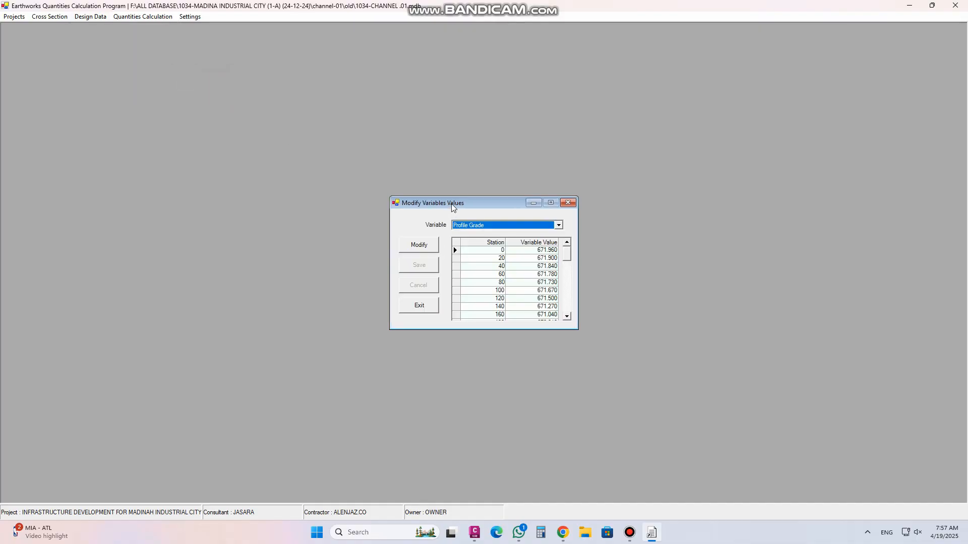
{"action": "mouse_move", "coordinate": [466, 185]}
{"action": "left_mouse_down"}
{"action": "mouse_move", "coordinate": [467, 247]}
{"action": "mouse_move", "coordinate": [467, 185]}
{"action": "left_mouse_up"}
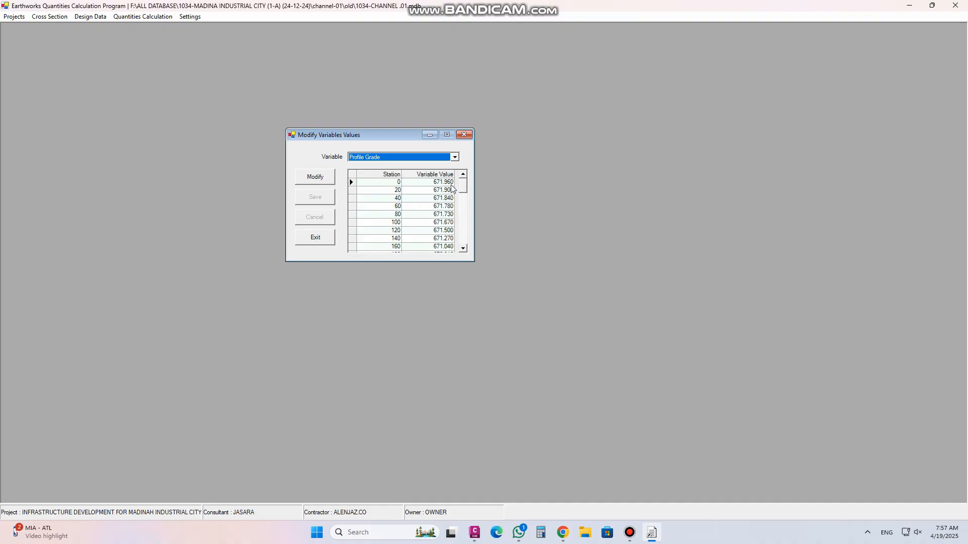
{"action": "left_click", "coordinate": [315, 179]}
{"action": "left_click", "coordinate": [441, 193]}
{"action": "left_click", "coordinate": [441, 193]}
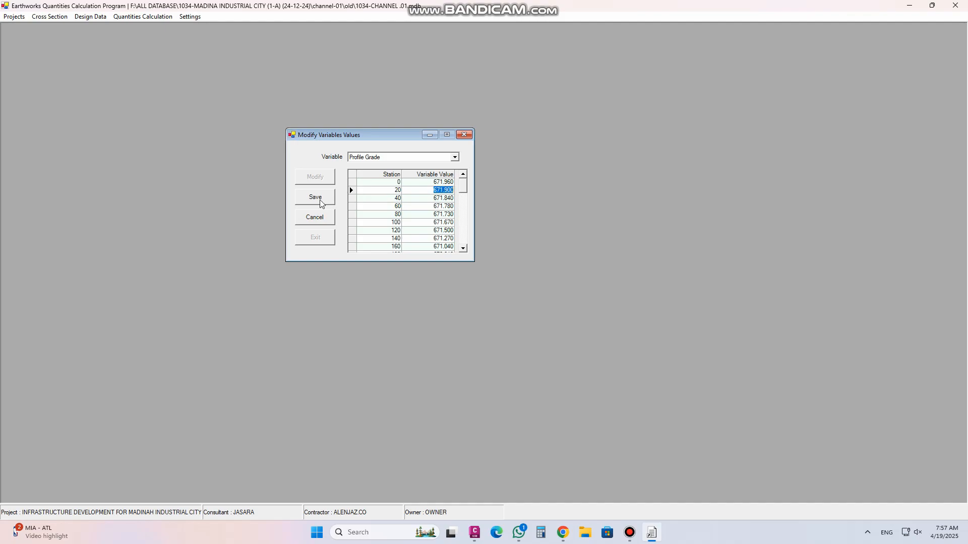
Switch to SE Right Inner Shoulder to check its values, browse the other variables, and close the form without saving
{"action": "left_click", "coordinate": [455, 157]}
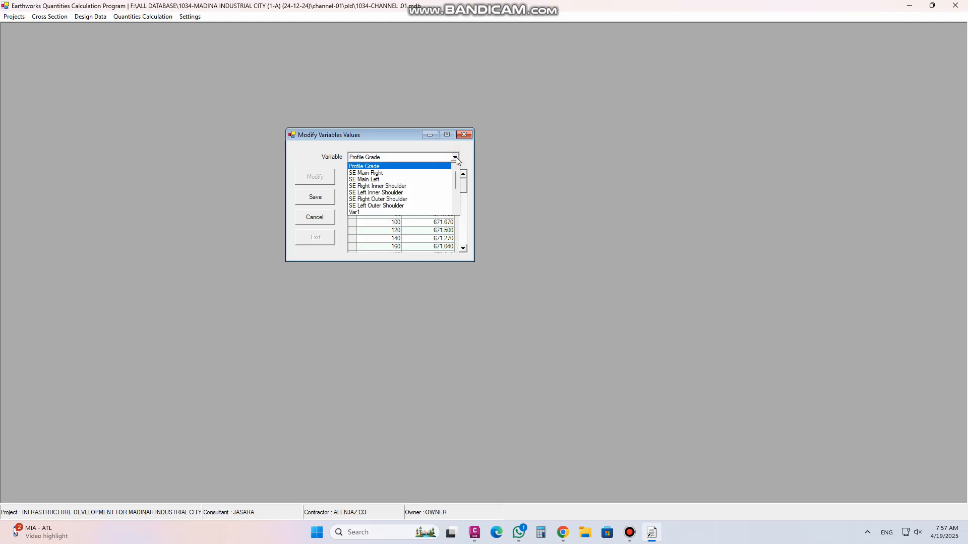
{"action": "left_click", "coordinate": [408, 166]}
{"action": "left_click", "coordinate": [455, 157]}
{"action": "left_click", "coordinate": [399, 180]}
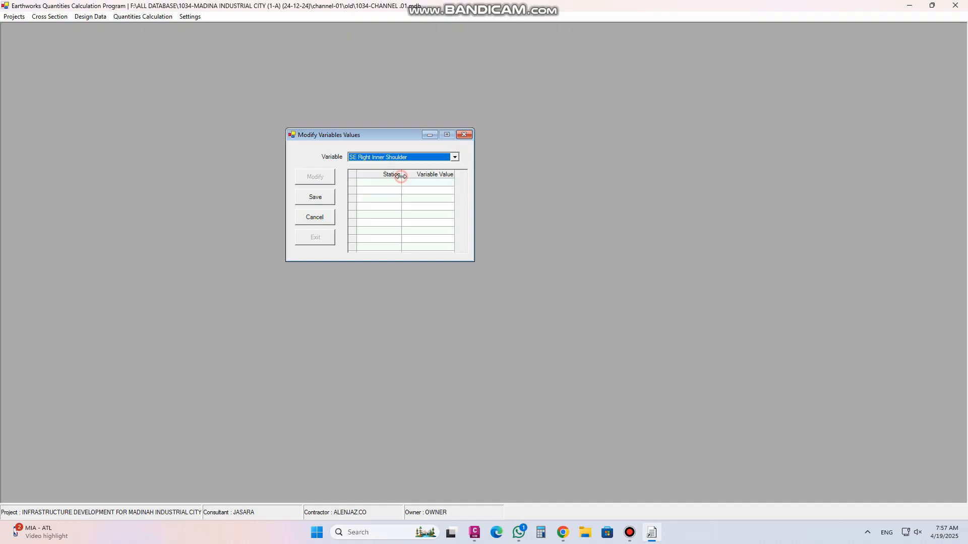
{"action": "left_click", "coordinate": [455, 157]}
{"action": "left_click", "coordinate": [383, 173]}
{"action": "left_click", "coordinate": [455, 157]}
{"action": "left_click", "coordinate": [453, 138]}
{"action": "left_click", "coordinate": [463, 135]}
Open the design variables printing form and choose Profile Grade with stations from 0 to 1162.71
{"action": "left_click", "coordinate": [90, 17]}
{"action": "mouse_move", "coordinate": [135, 73]}
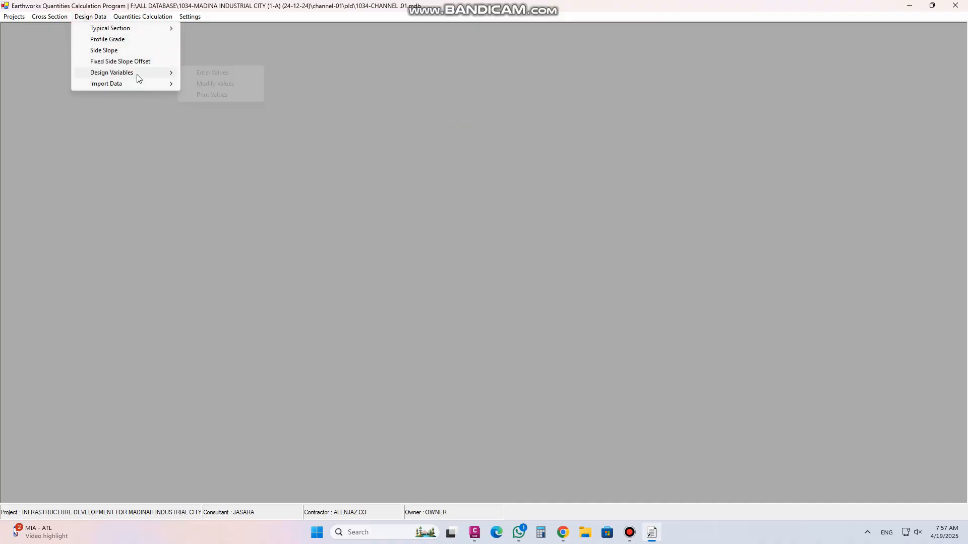
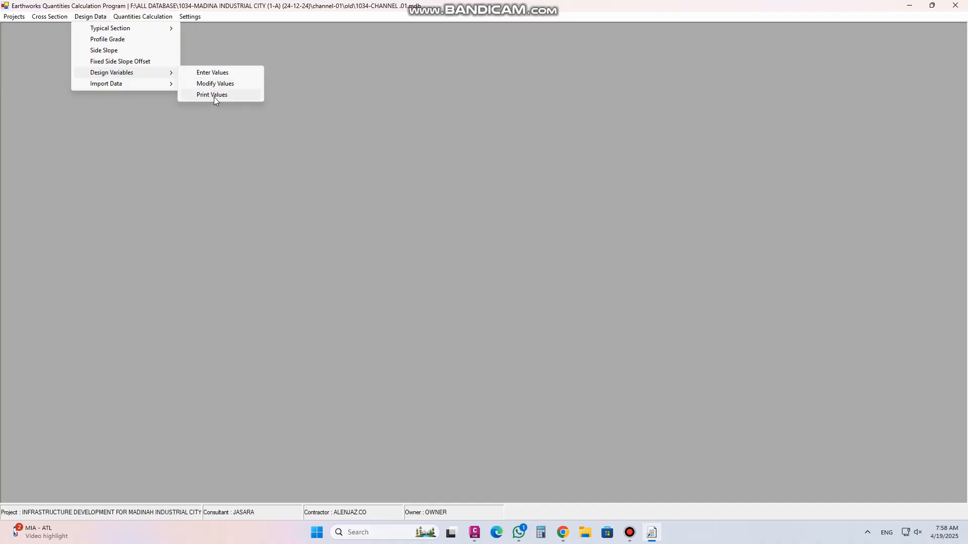
{"action": "left_click", "coordinate": [213, 97]}
{"action": "left_click", "coordinate": [497, 217]}
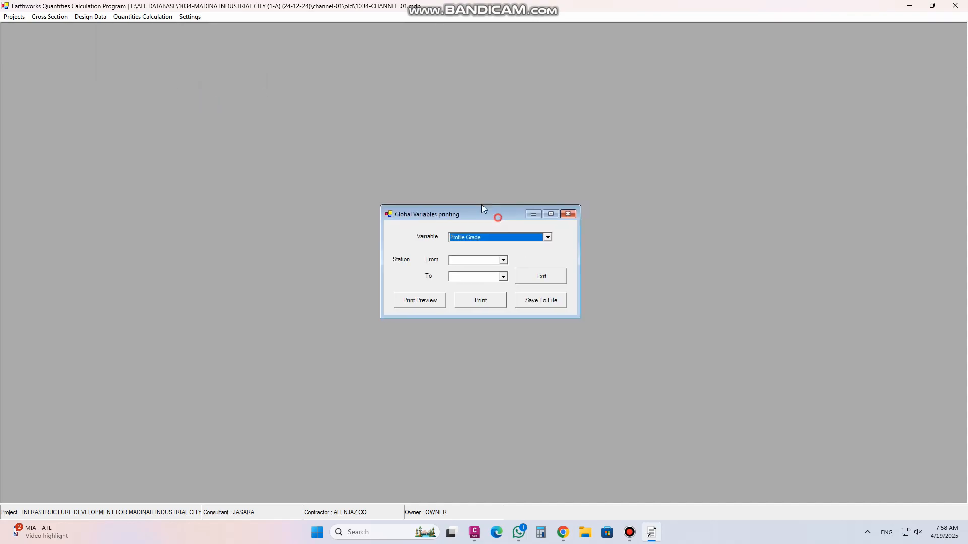
{"action": "left_click_drag", "start_coordinate": [483, 210], "coordinate": [422, 151]}
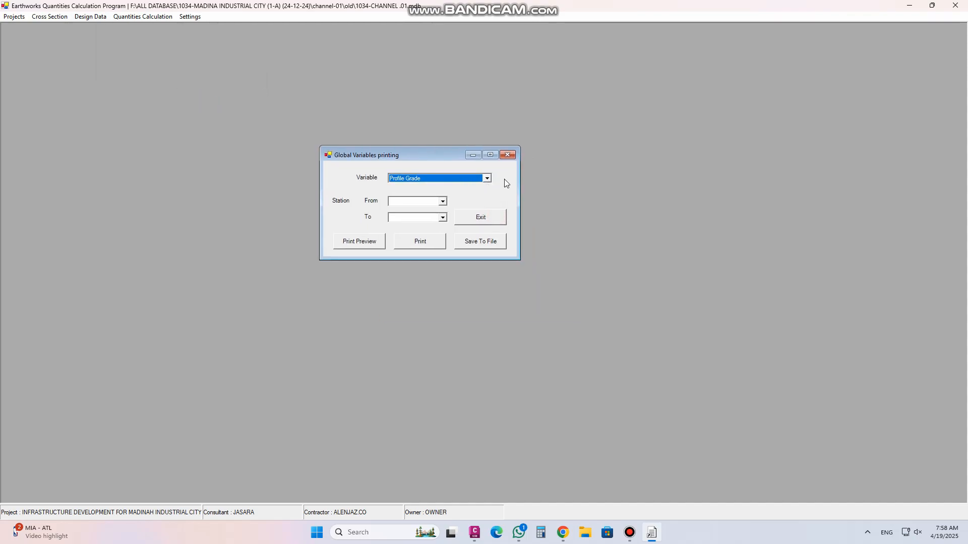
{"action": "left_click", "coordinate": [487, 179]}
{"action": "left_click", "coordinate": [487, 178]}
{"action": "left_click", "coordinate": [443, 201]}
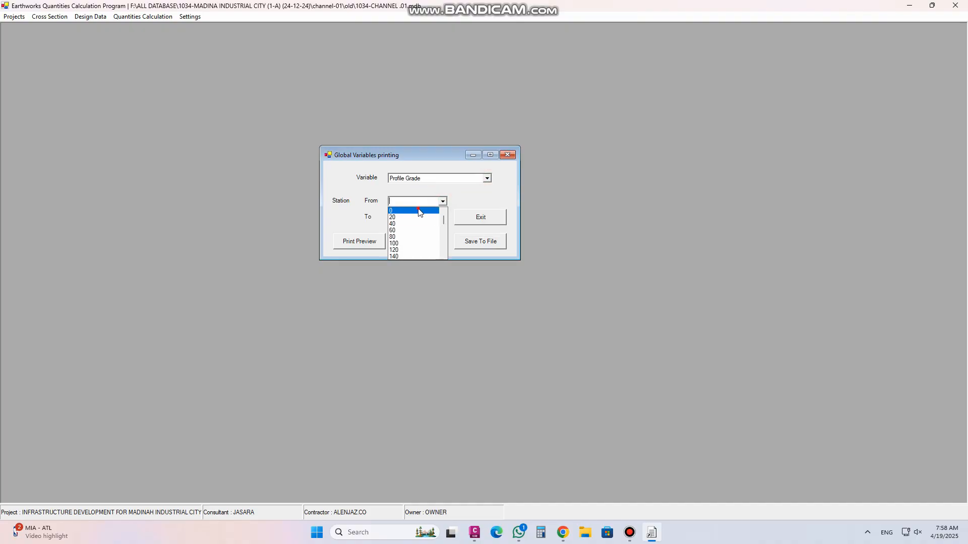
{"action": "left_click", "coordinate": [422, 211]}
{"action": "left_click", "coordinate": [440, 218]}
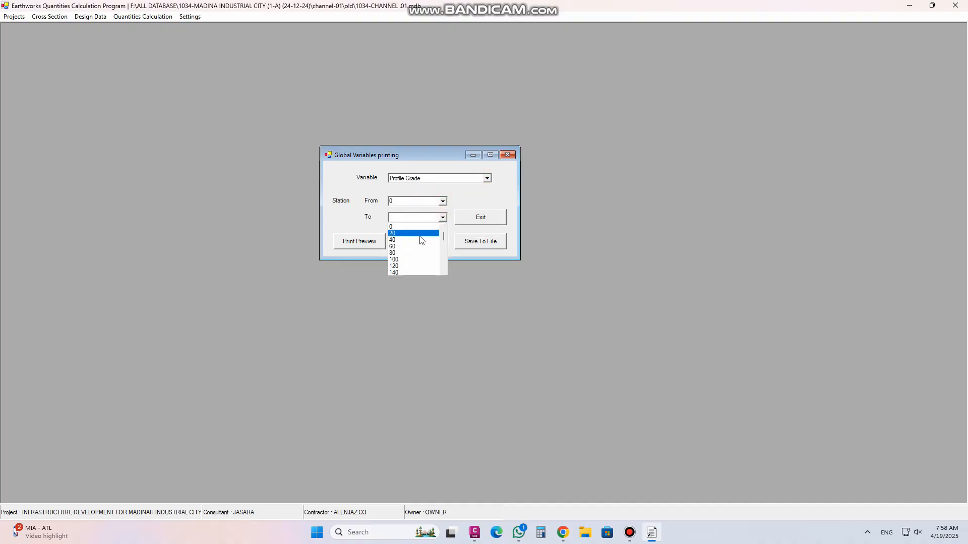
{"action": "left_click_drag", "start_coordinate": [445, 233], "coordinate": [421, 280]}
{"action": "left_click", "coordinate": [411, 273]}
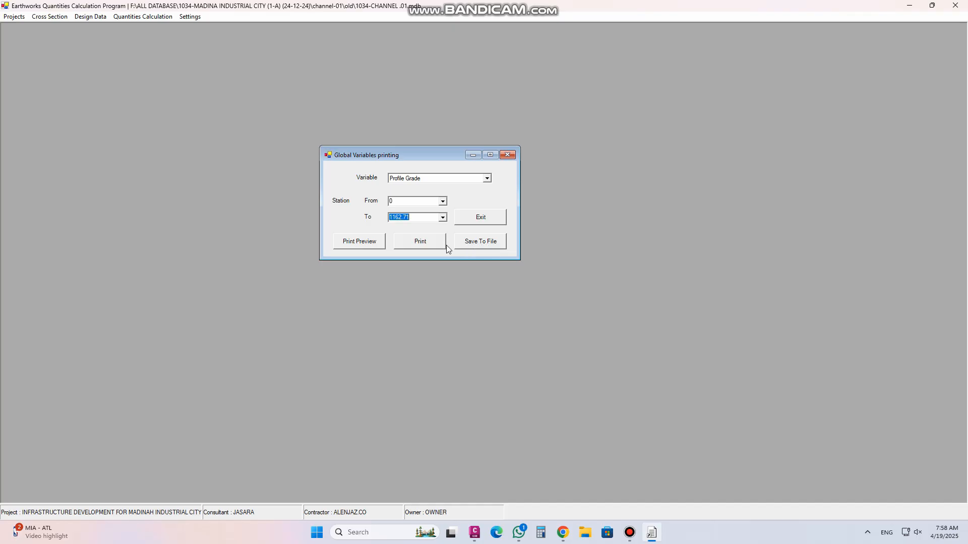
Preview the Profile Grade printout in a maximized window and close the preview
{"action": "left_click", "coordinate": [349, 243]}
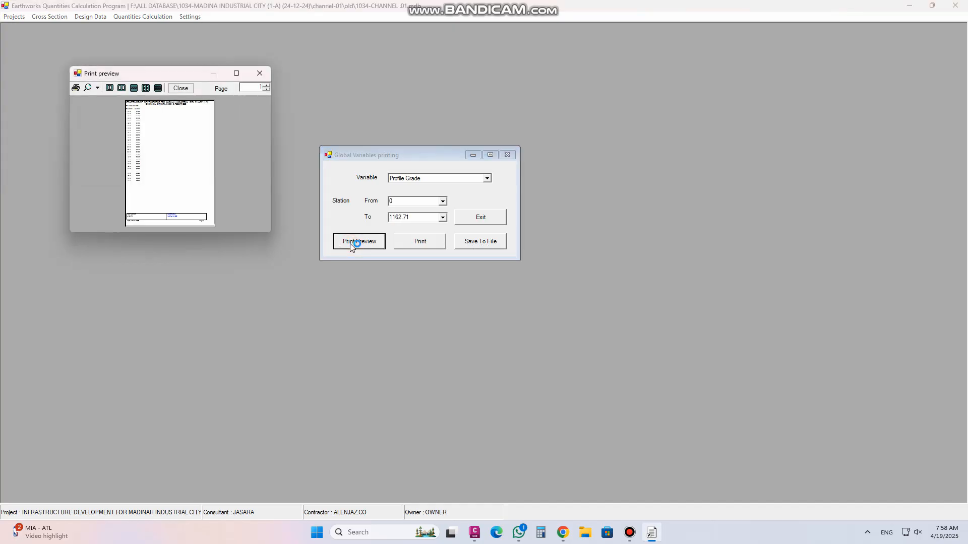
{"action": "double_click", "coordinate": [230, 68]}
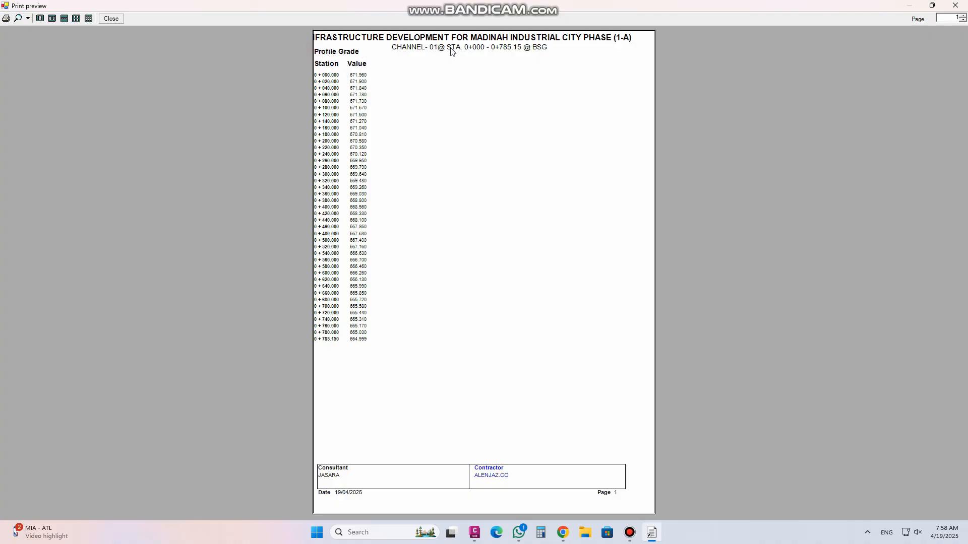
{"action": "left_click", "coordinate": [111, 19]}
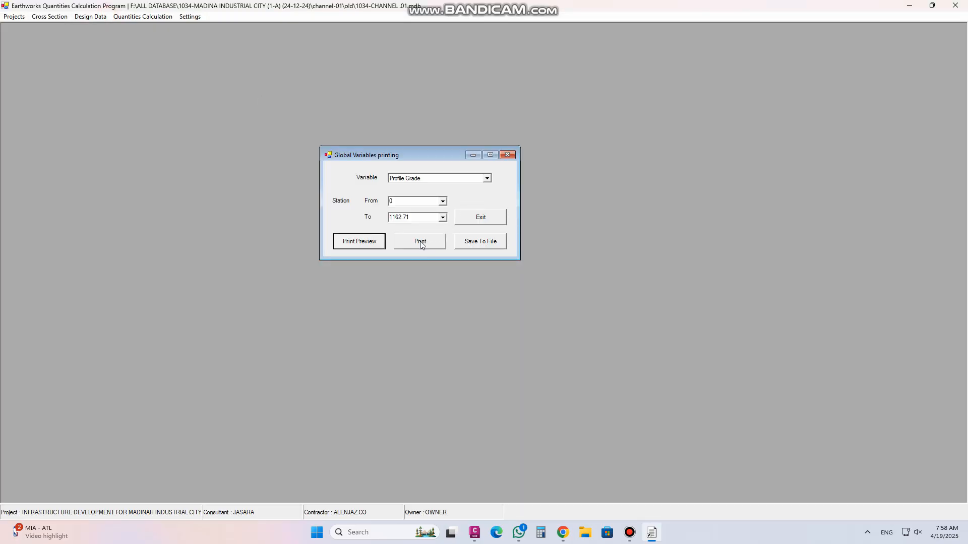
Start saving the Profile Grade values as a text document named pgl, cancel the save, and close the printing form
{"action": "left_click", "coordinate": [481, 247]}
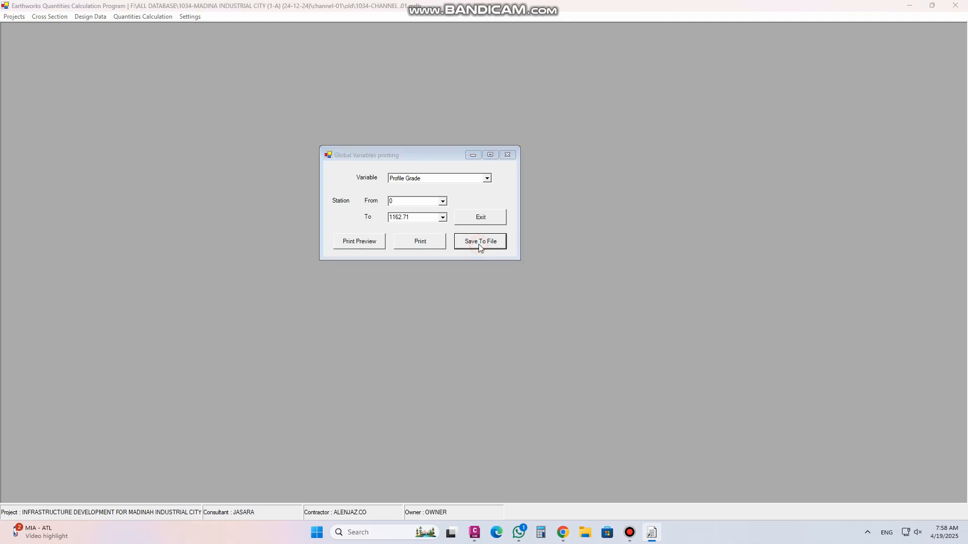
{"action": "left_click_drag", "start_coordinate": [462, 114], "coordinate": [318, 75]}
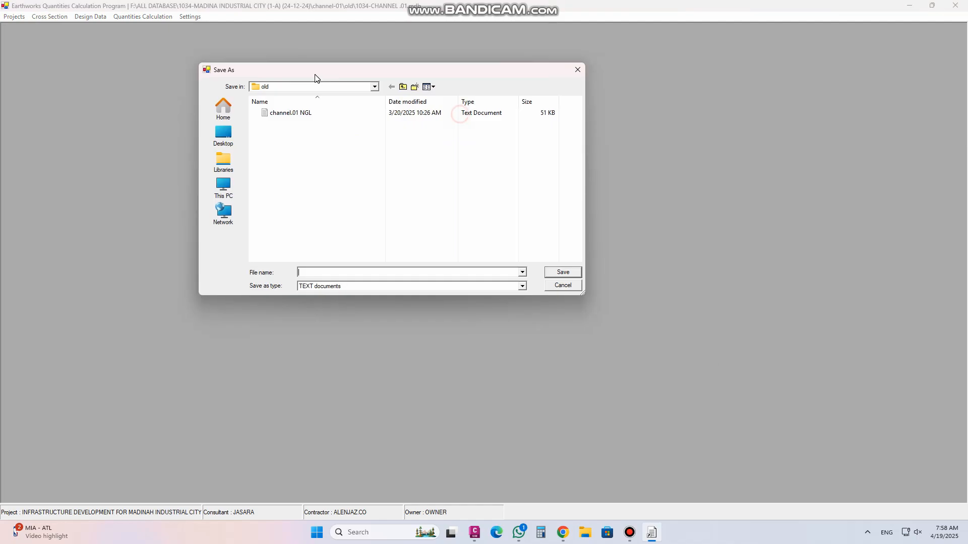
{"action": "left_click", "coordinate": [523, 287]}
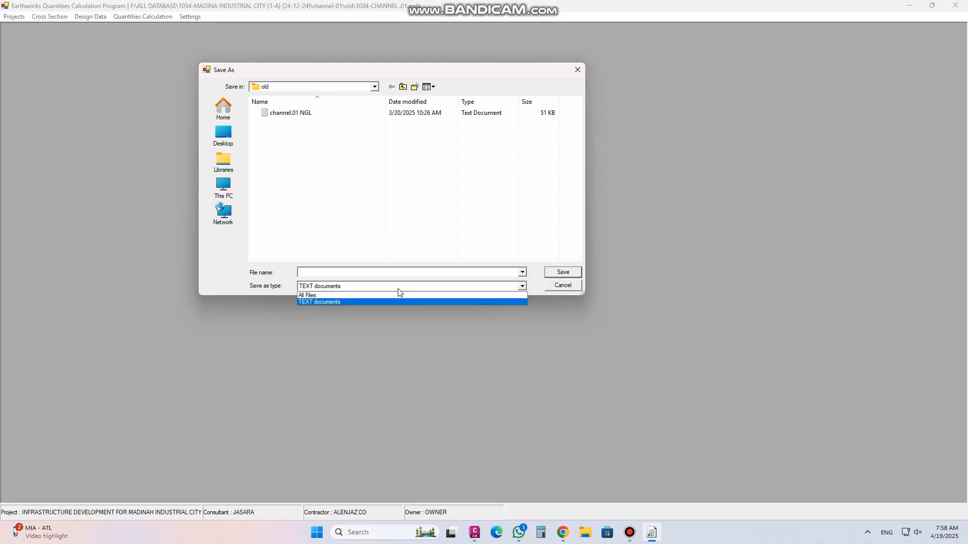
{"action": "left_click", "coordinate": [534, 276]}
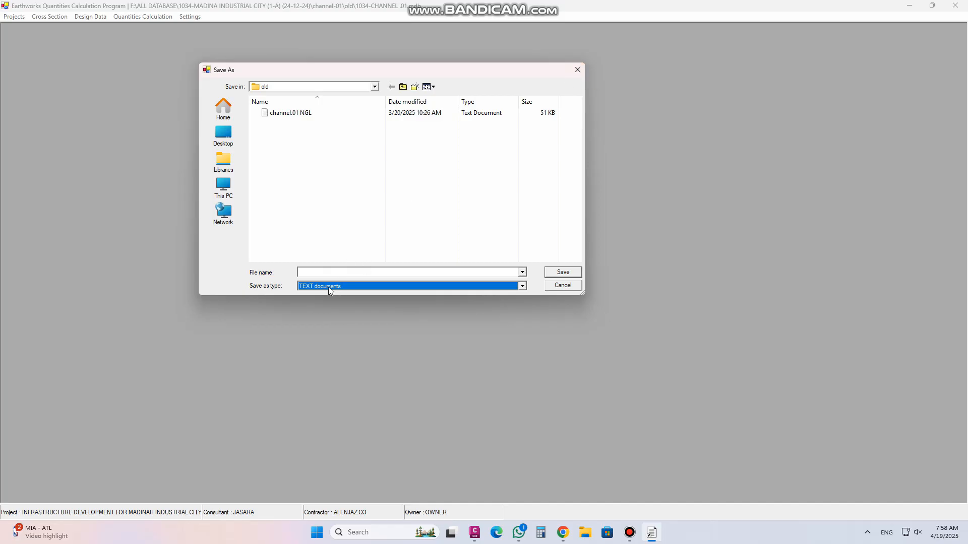
{"action": "left_click", "coordinate": [416, 272]}
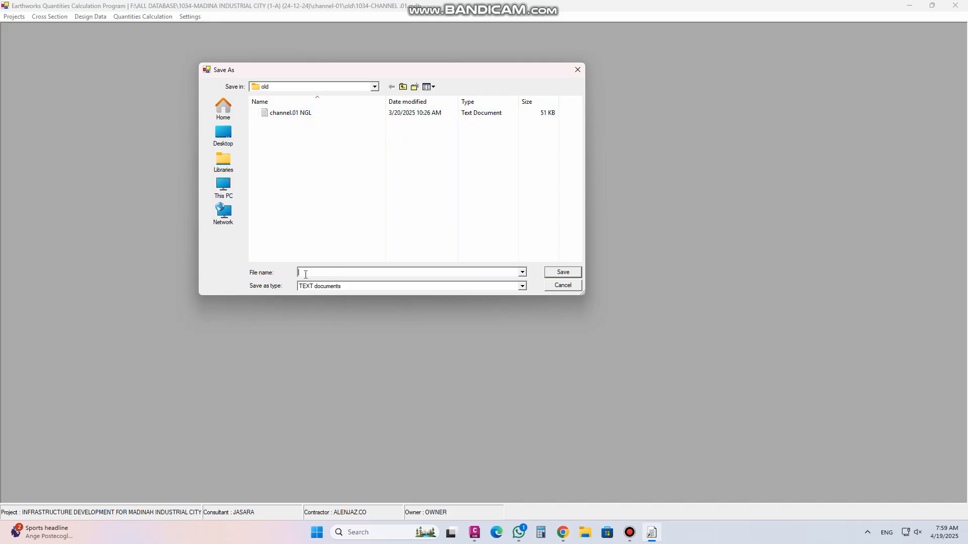
{"action": "type", "text": "pgl"}
{"action": "left_click", "coordinate": [562, 286]}
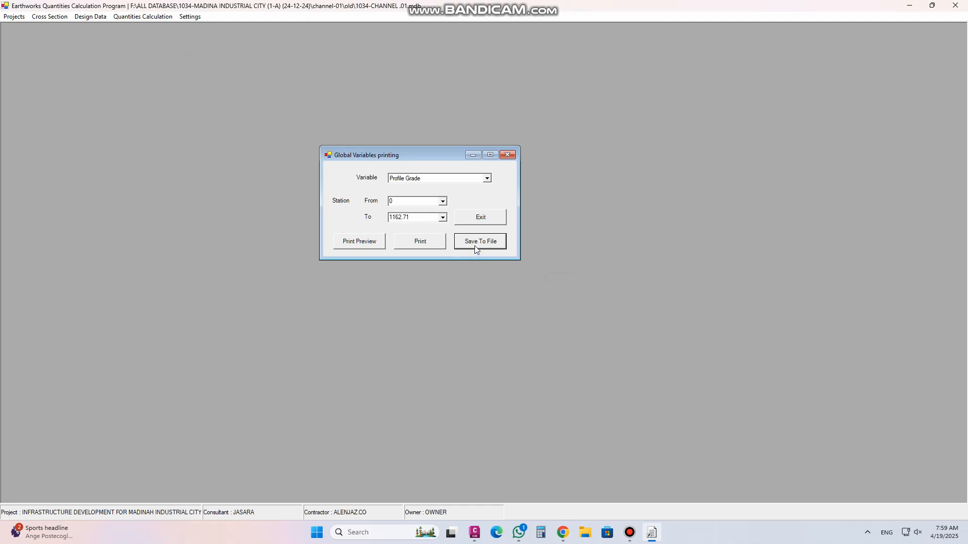
{"action": "left_click", "coordinate": [512, 154]}
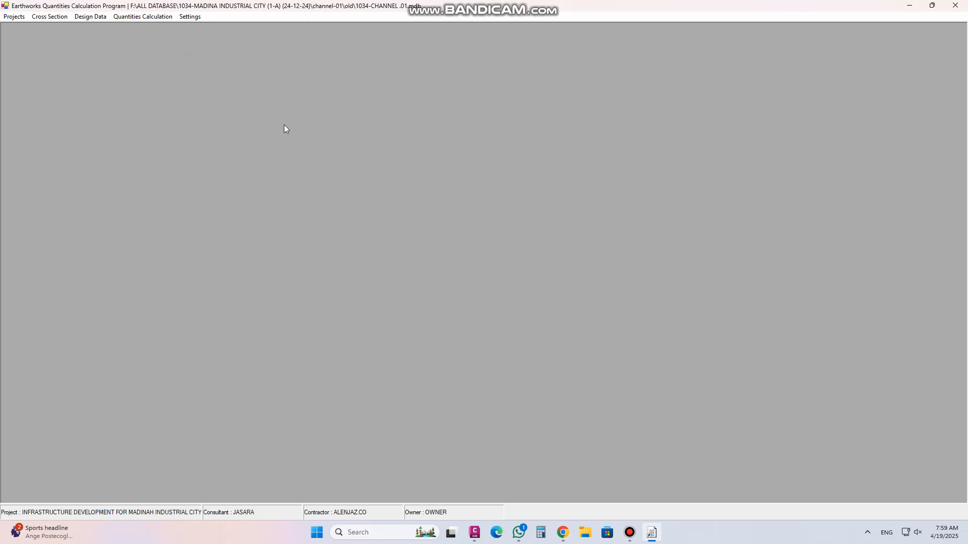
Open the file selection for importing PVI data and close it without choosing a file
{"action": "left_click", "coordinate": [93, 17]}
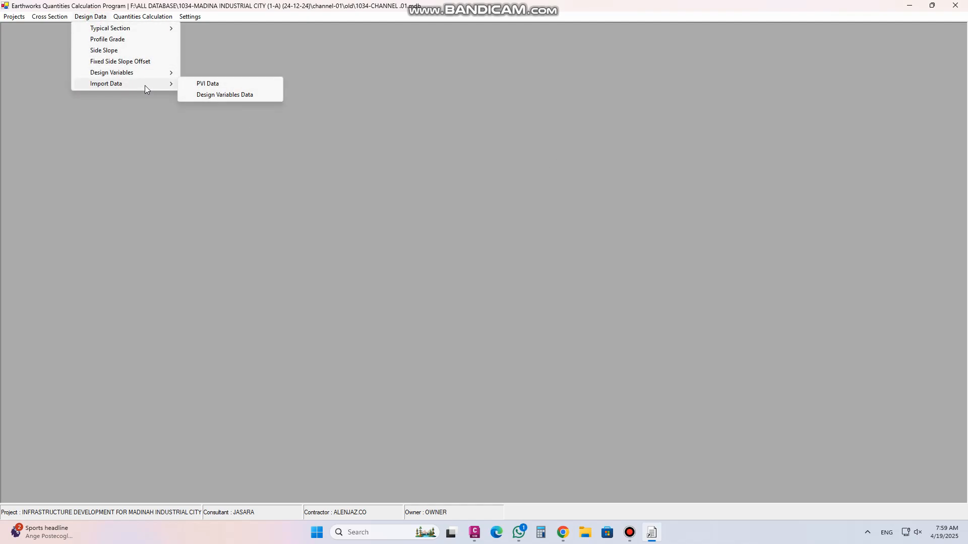
{"action": "mouse_move", "coordinate": [104, 84]}
{"action": "left_click", "coordinate": [218, 84]}
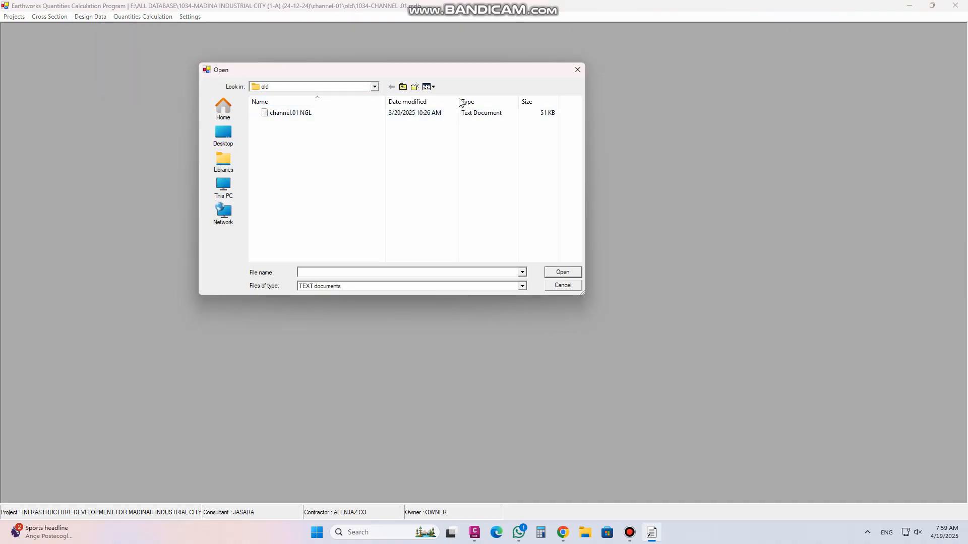
{"action": "left_click", "coordinate": [576, 75]}
Check the data import options, then open the Profile Grade form to examine its PVI stations, levels and LVC values
{"action": "left_click", "coordinate": [91, 16]}
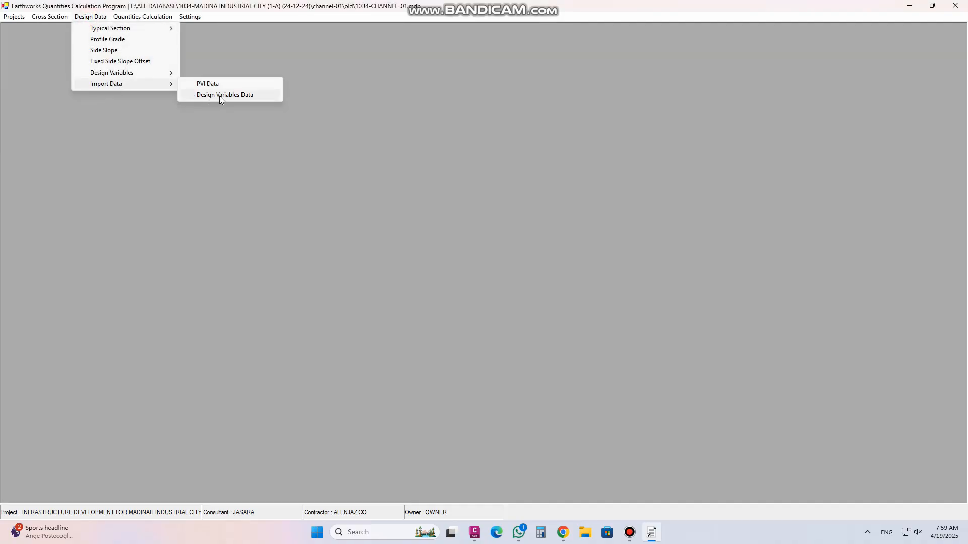
{"action": "mouse_move", "coordinate": [158, 76]}
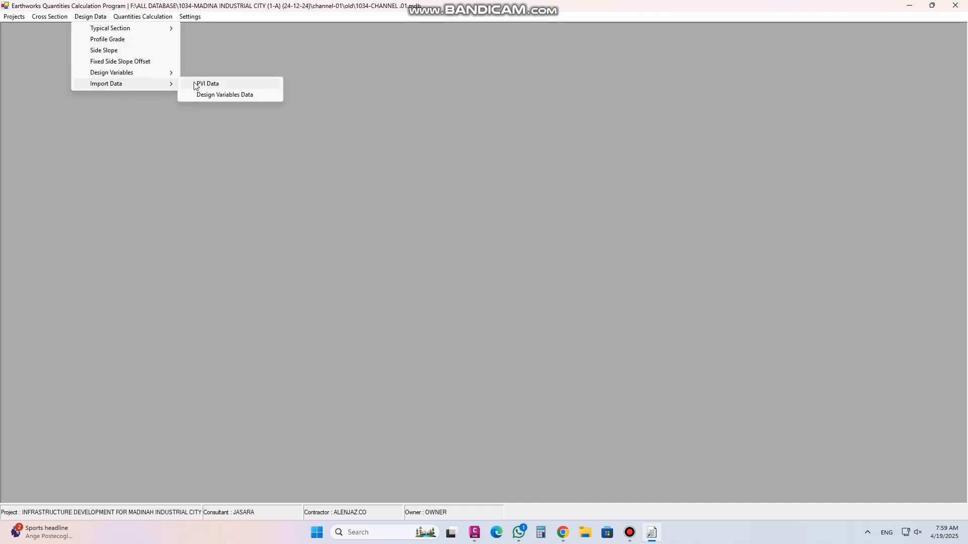
{"action": "left_click", "coordinate": [123, 39]}
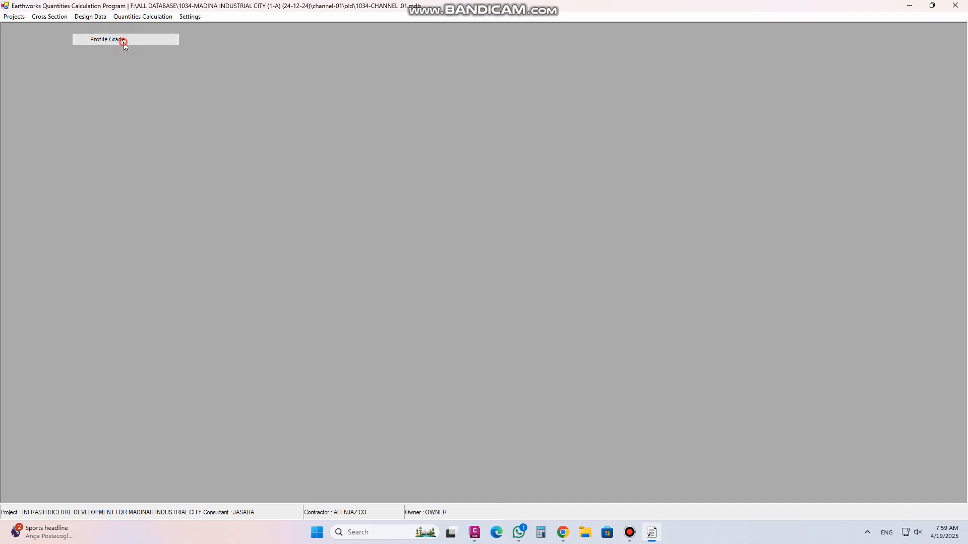
{"action": "left_click_drag", "start_coordinate": [452, 205], "coordinate": [339, 117]}
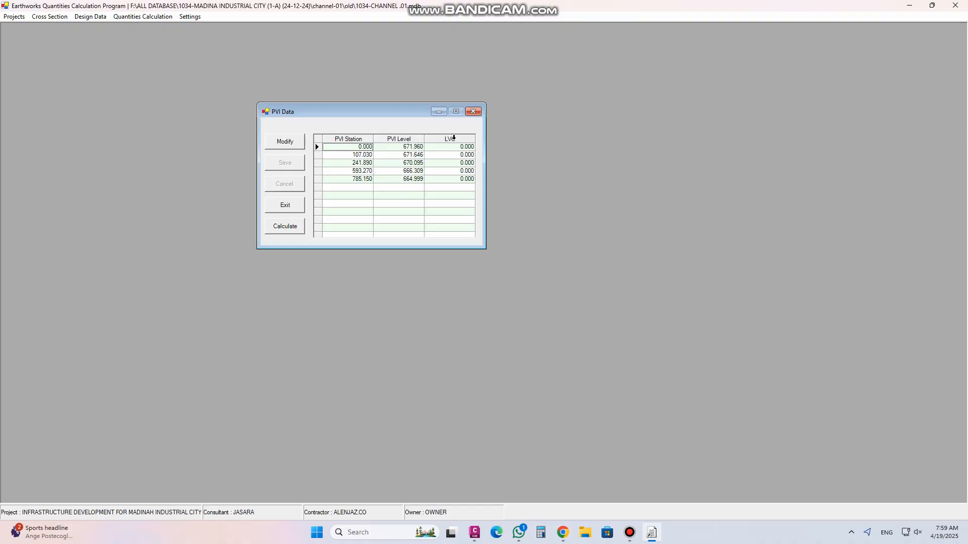
Switch to Civil 3D, start opening a drawing, and browse up from the old folder to the ALL DATABASE folder
{"action": "left_click", "coordinate": [474, 532]}
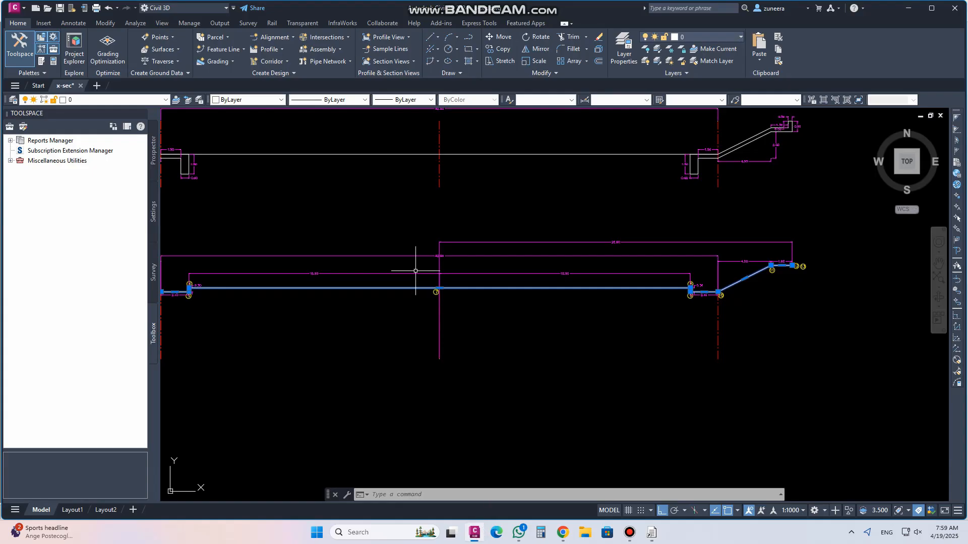
{"action": "left_click", "coordinate": [48, 10]}
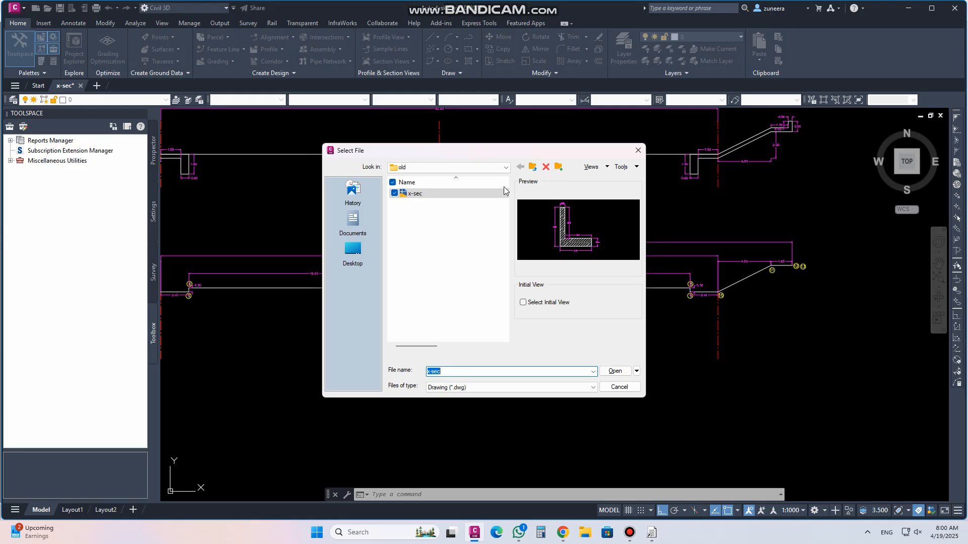
{"action": "left_click", "coordinate": [532, 168]}
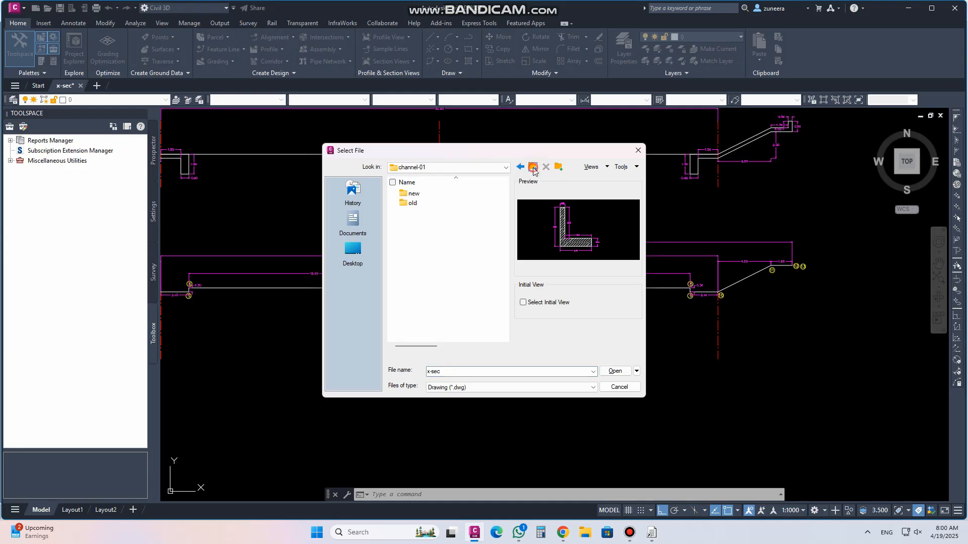
{"action": "left_click", "coordinate": [533, 168]}
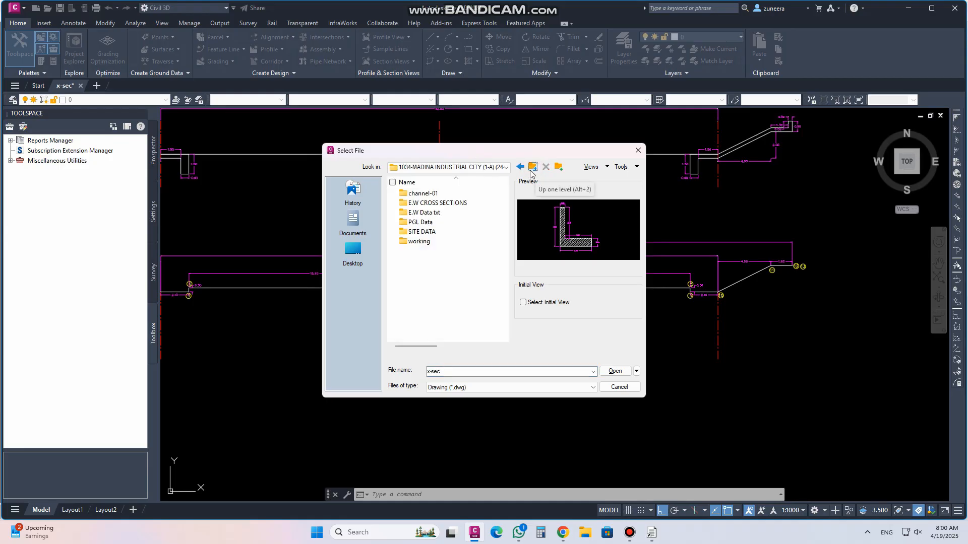
{"action": "left_click", "coordinate": [531, 169]}
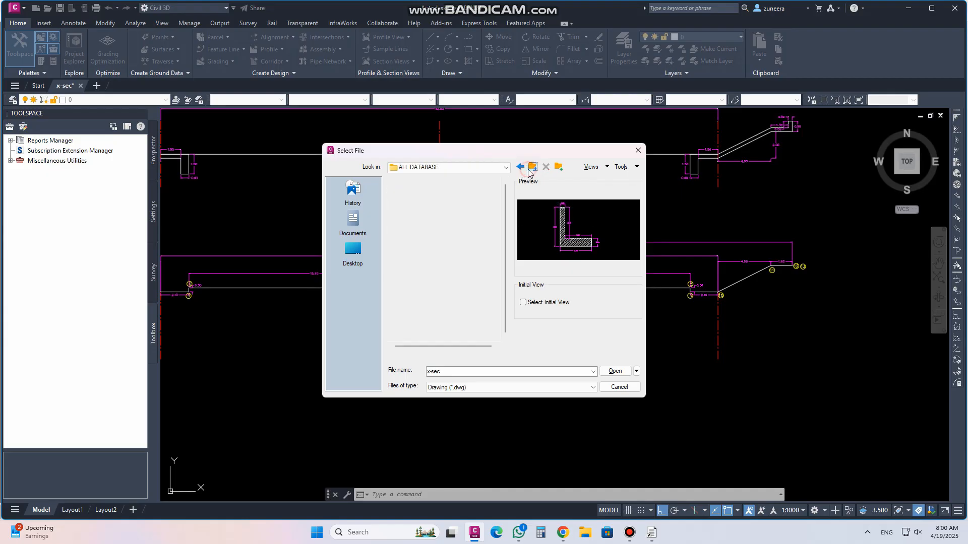
Look through the available drives and locations and the Desktop folder for the profile drawing
{"action": "left_click", "coordinate": [412, 169]}
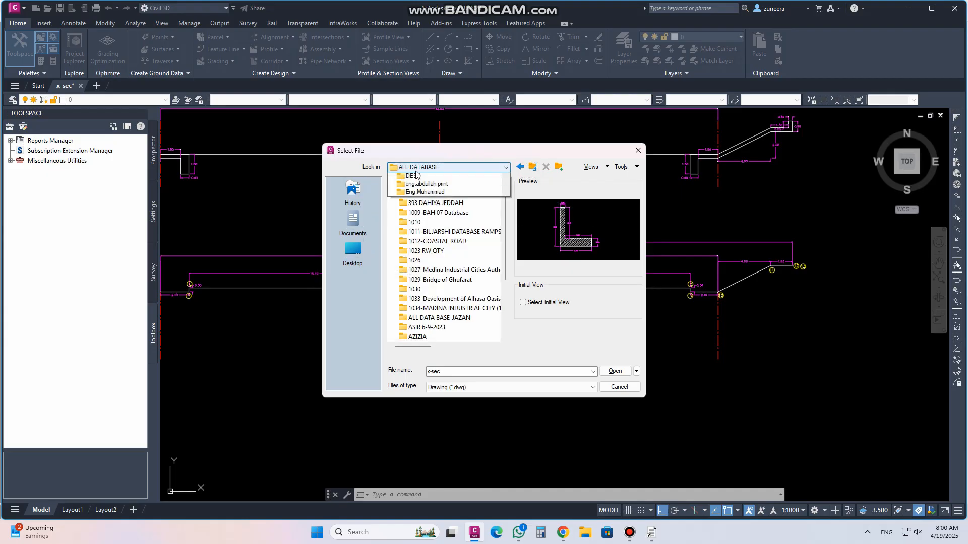
{"action": "scroll", "coordinate": [433, 284], "scroll_direction": "up", "scroll_amount": 1}
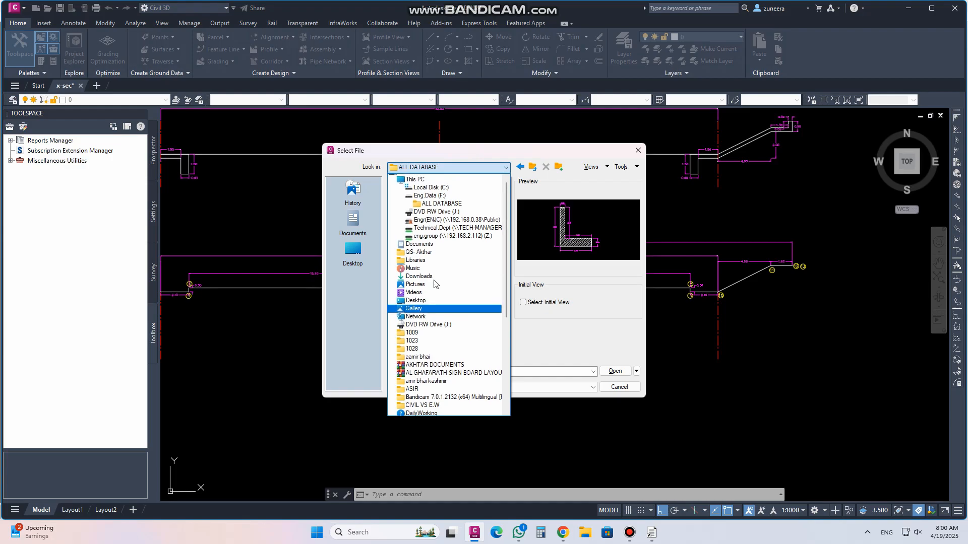
{"action": "scroll", "coordinate": [438, 267], "scroll_direction": "down", "scroll_amount": 5}
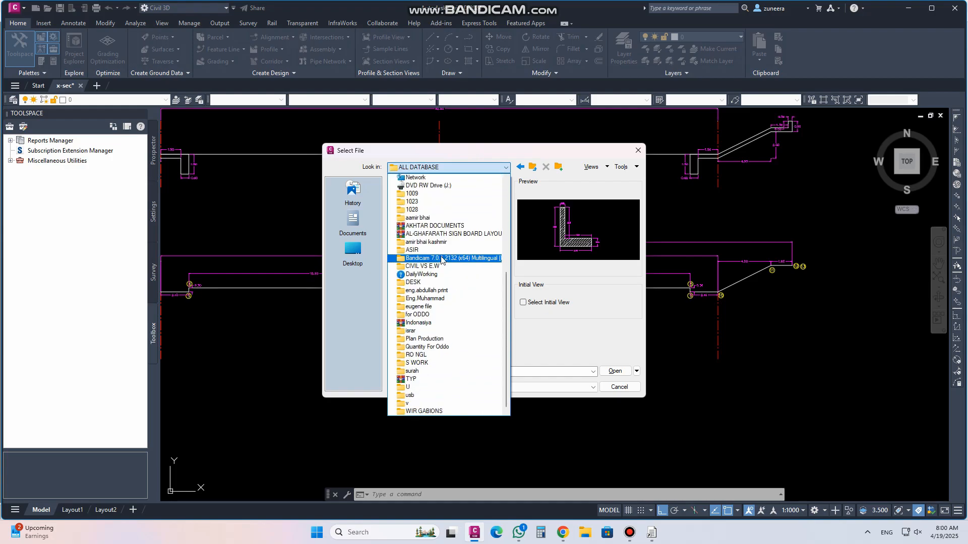
{"action": "scroll", "coordinate": [441, 259], "scroll_direction": "down", "scroll_amount": 1}
{"action": "left_click", "coordinate": [355, 251]}
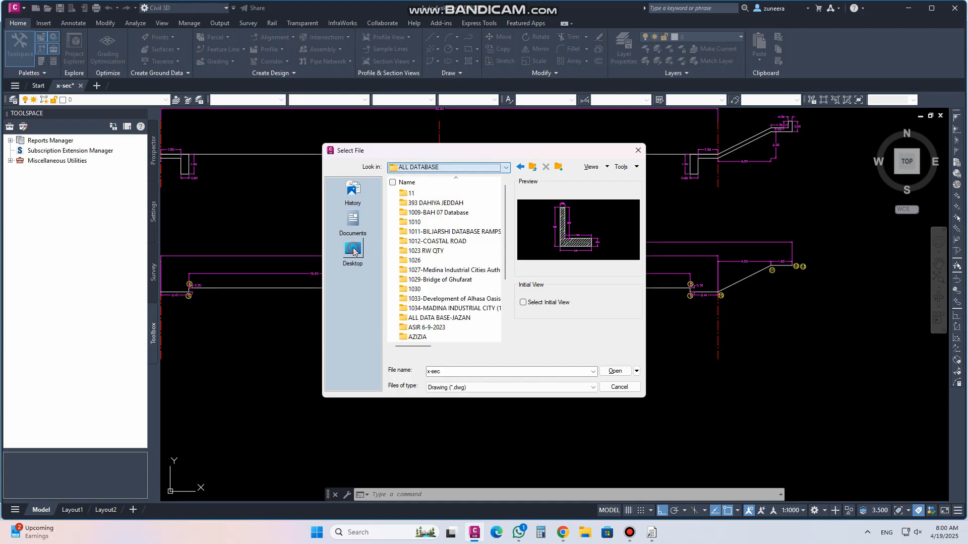
{"action": "left_click", "coordinate": [353, 249]}
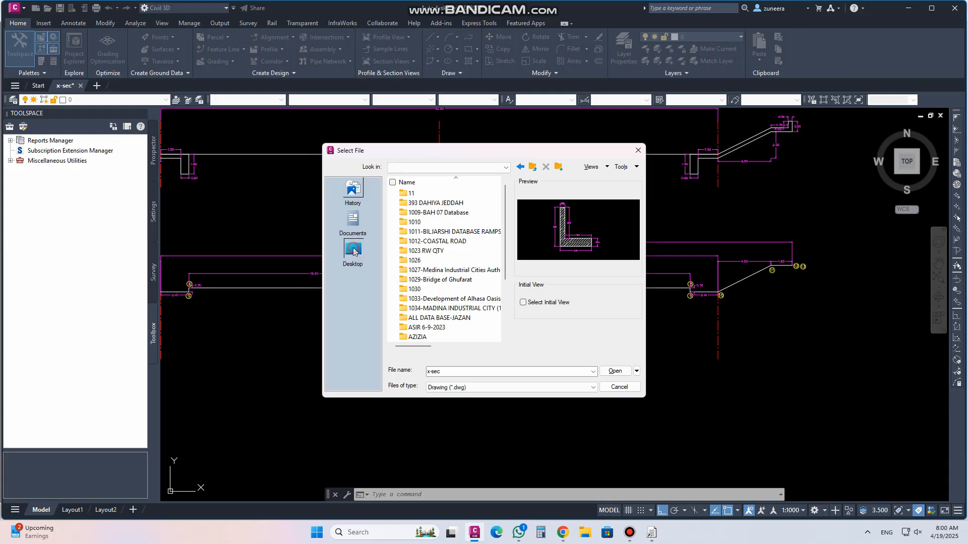
{"action": "scroll", "coordinate": [436, 262], "scroll_direction": "down", "scroll_amount": 10}
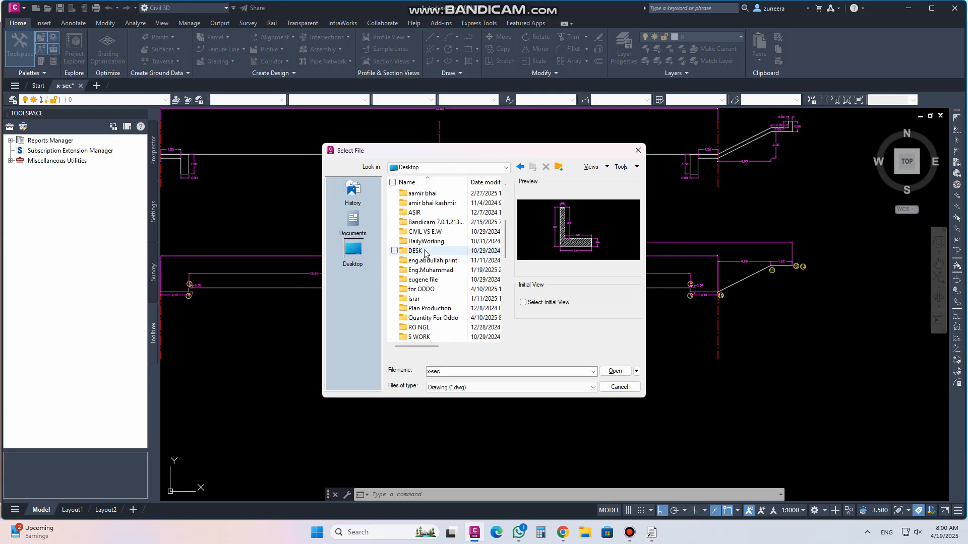
{"action": "scroll", "coordinate": [436, 262], "scroll_direction": "up", "scroll_amount": 6}
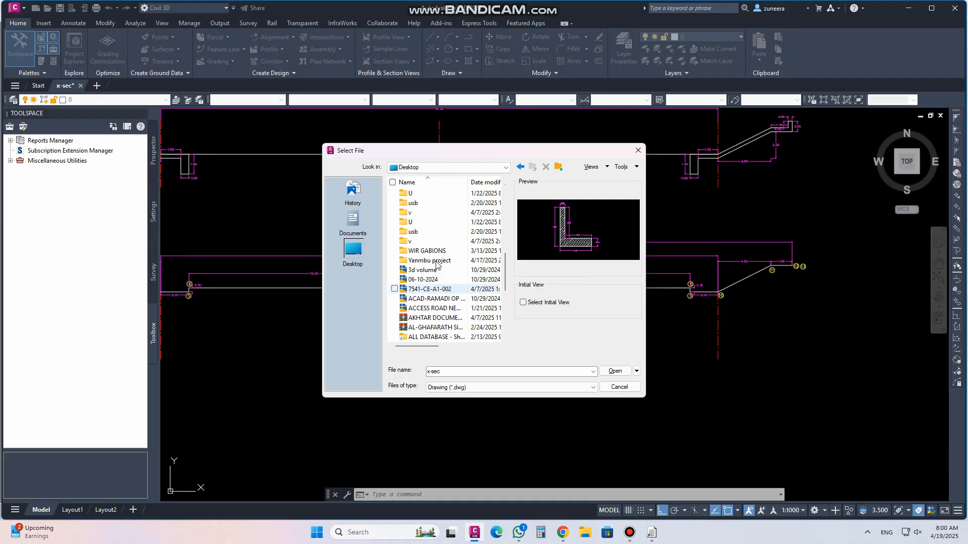
{"action": "scroll", "coordinate": [460, 235], "scroll_direction": "up", "scroll_amount": 1}
Open PROFILE DWG from the practice folder inside MY on the Eng Data (F:) drive
{"action": "left_click", "coordinate": [453, 167]}
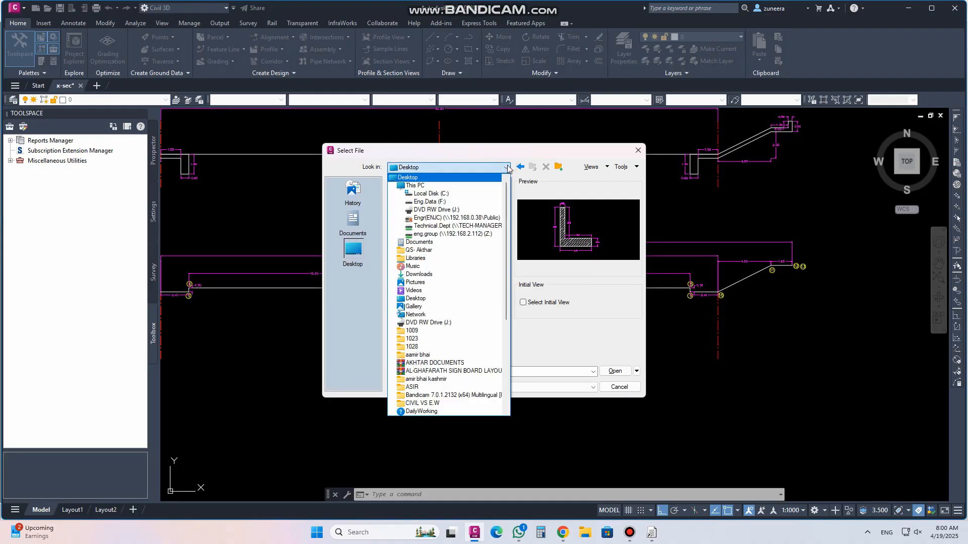
{"action": "left_click", "coordinate": [451, 202]}
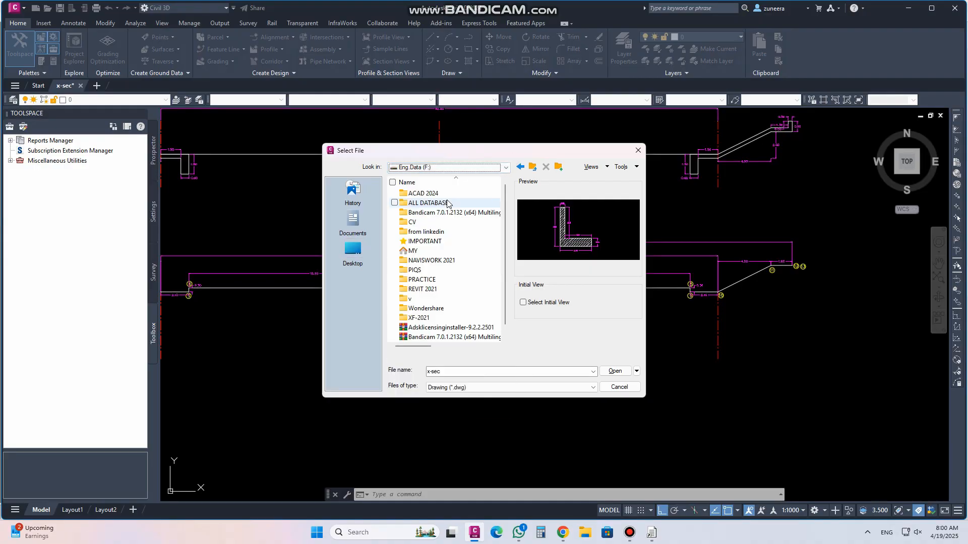
{"action": "double_click", "coordinate": [422, 251]}
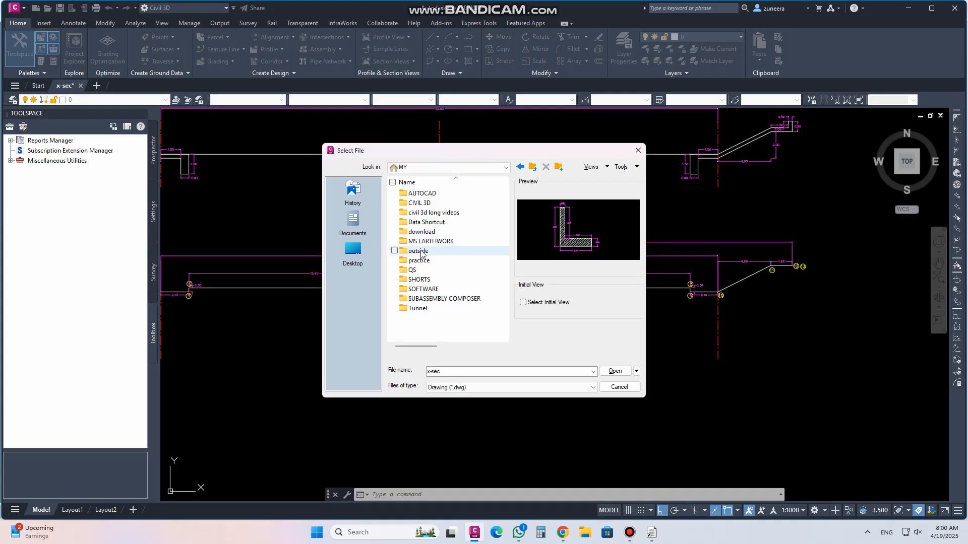
{"action": "left_click", "coordinate": [426, 204]}
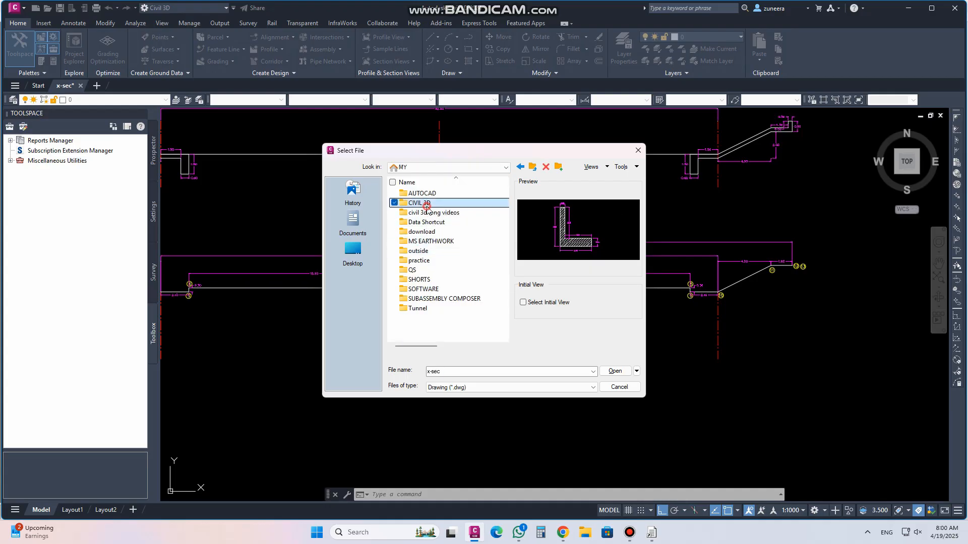
{"action": "double_click", "coordinate": [423, 260]}
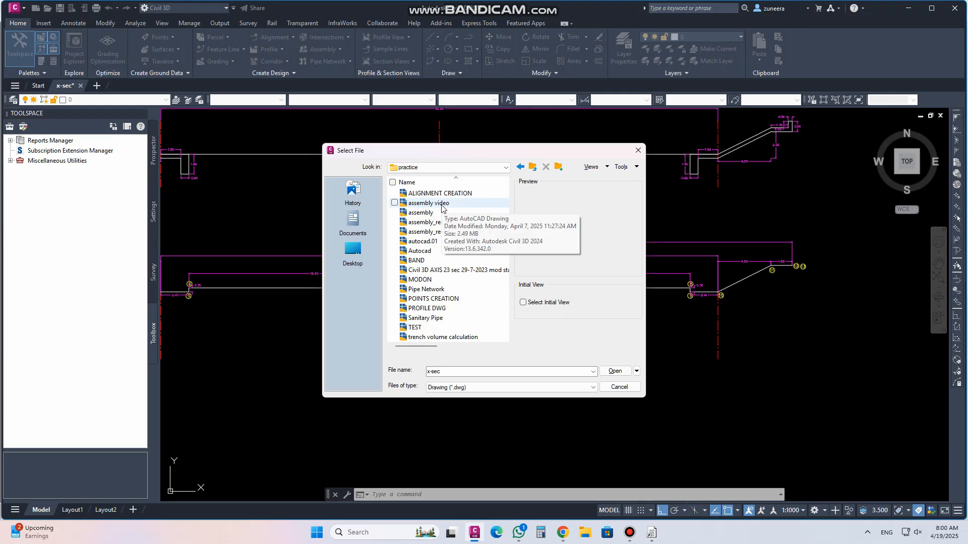
{"action": "left_click", "coordinate": [443, 308]}
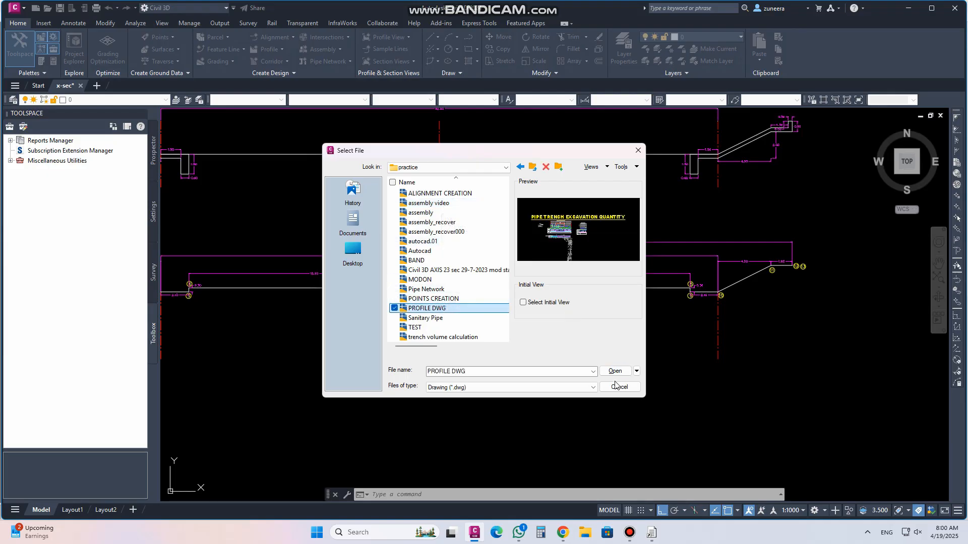
{"action": "key", "text": "Return"}
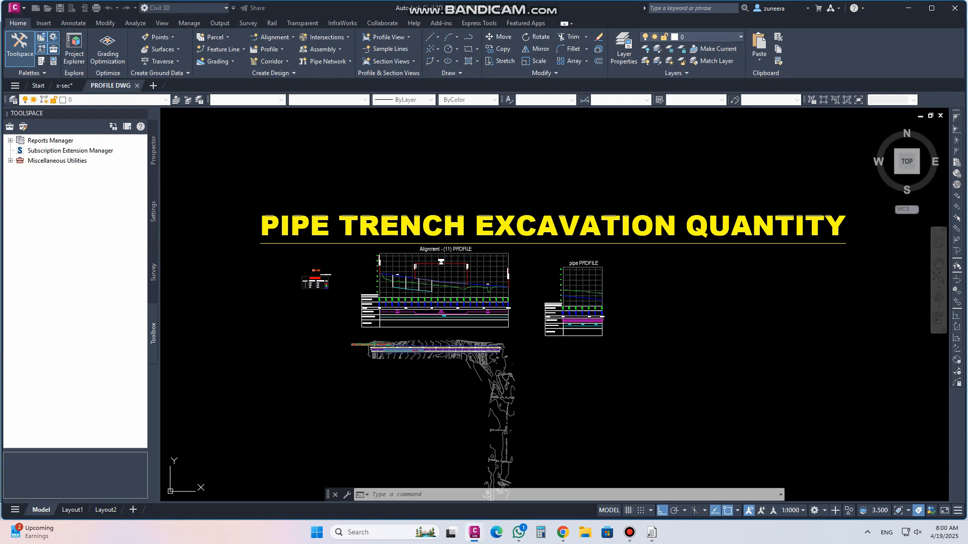
Examine the PVI label of the Alignment - (11) profile for its station, elevation and LVC, checking the PVI Data form in the earthworks program
{"action": "scroll", "coordinate": [404, 272], "scroll_direction": "up", "scroll_amount": 8}
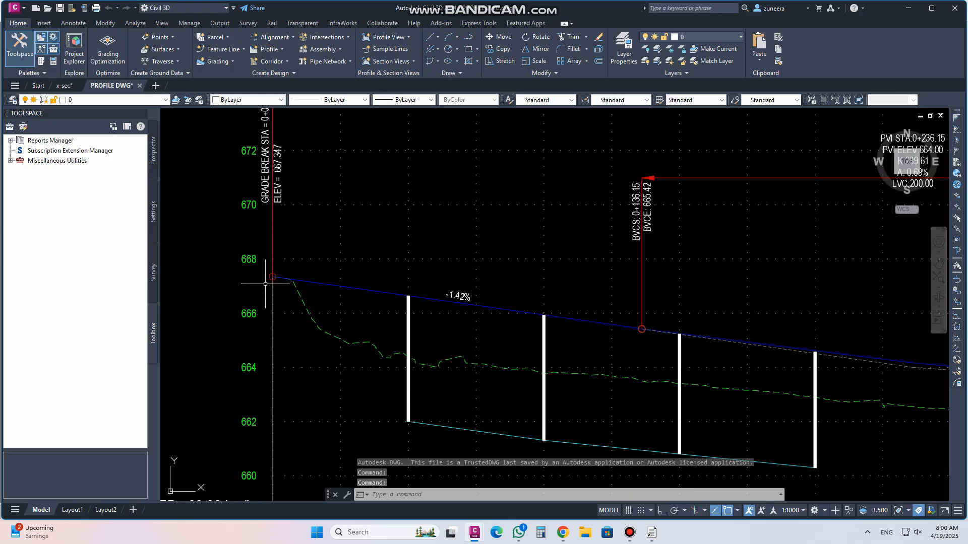
{"action": "left_click", "coordinate": [653, 533]}
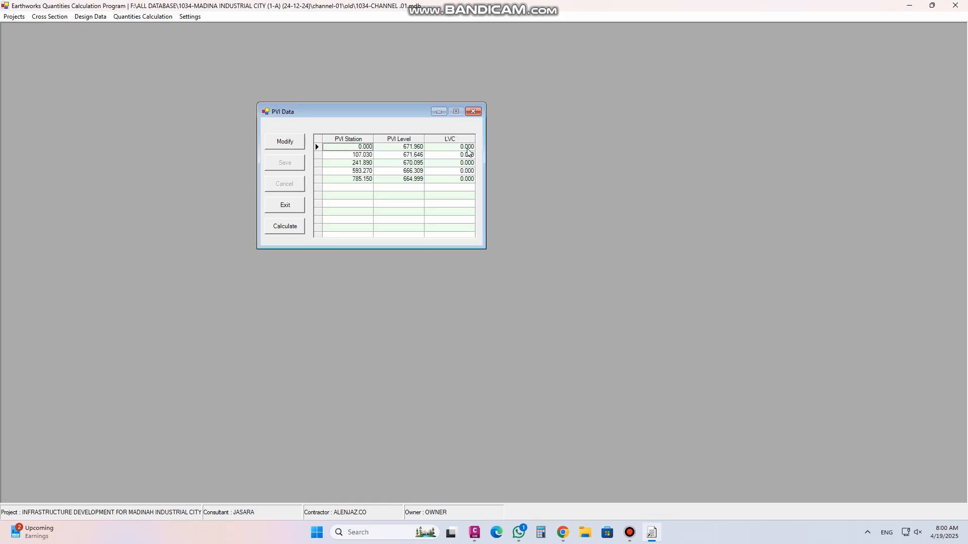
{"action": "left_click", "coordinate": [482, 539]}
{"action": "left_click", "coordinate": [519, 496]}
{"action": "scroll", "coordinate": [421, 288], "scroll_direction": "down", "scroll_amount": 6}
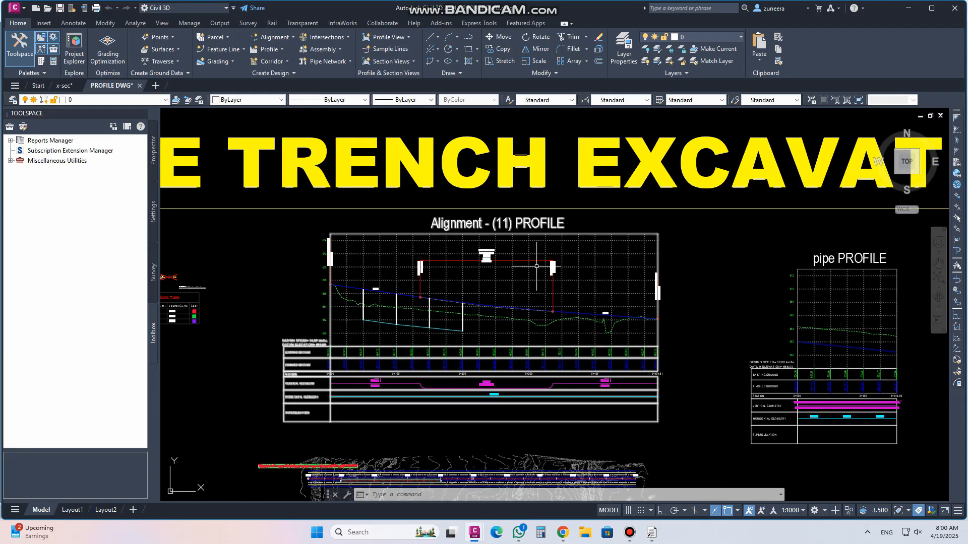
{"action": "scroll", "coordinate": [496, 259], "scroll_direction": "up", "scroll_amount": 6}
{"action": "scroll", "coordinate": [434, 217], "scroll_direction": "up", "scroll_amount": 4}
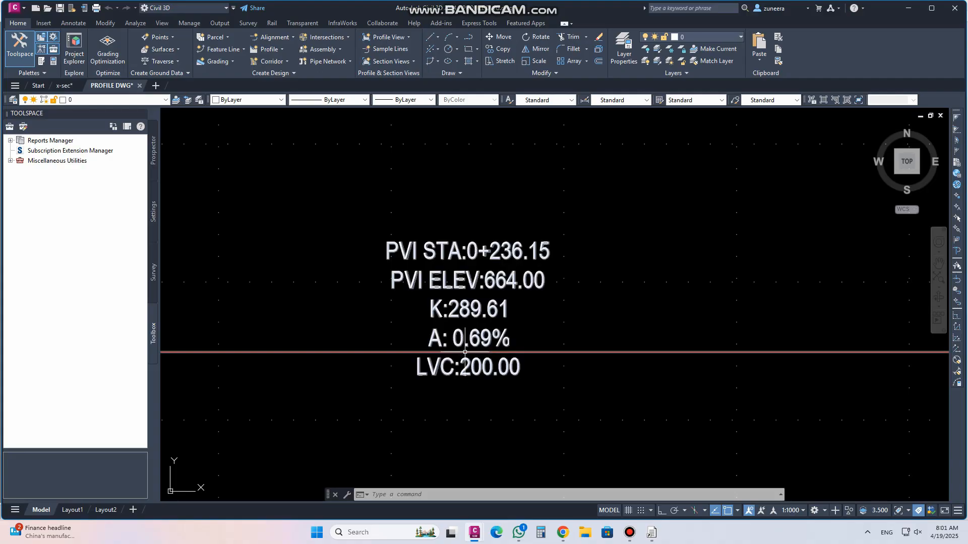
Compare the second PVI row in the earthworks program with the curve data and whole Alignment - (11) profile in Civil 3D
{"action": "key", "text": "alt+Tab"}
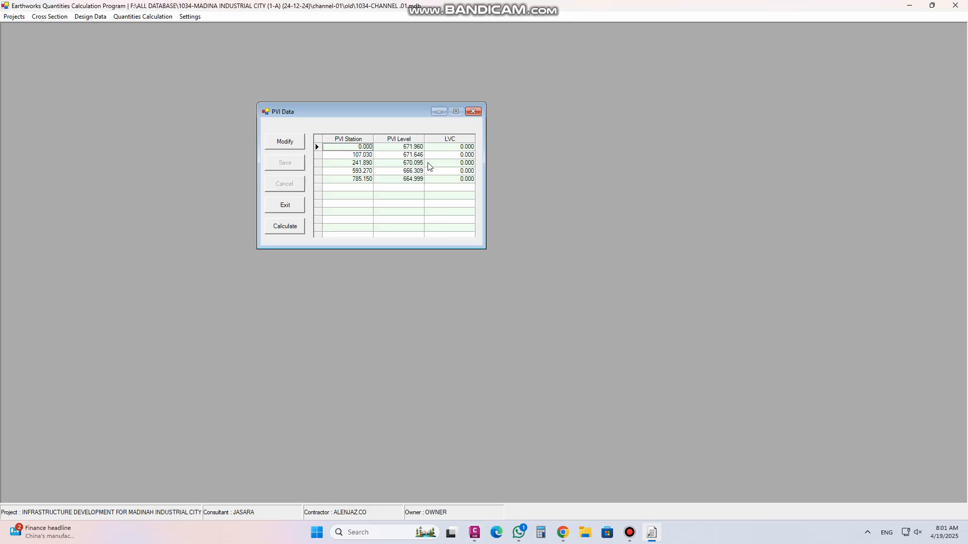
{"action": "left_click", "coordinate": [362, 156]}
{"action": "mouse_move", "coordinate": [475, 532]}
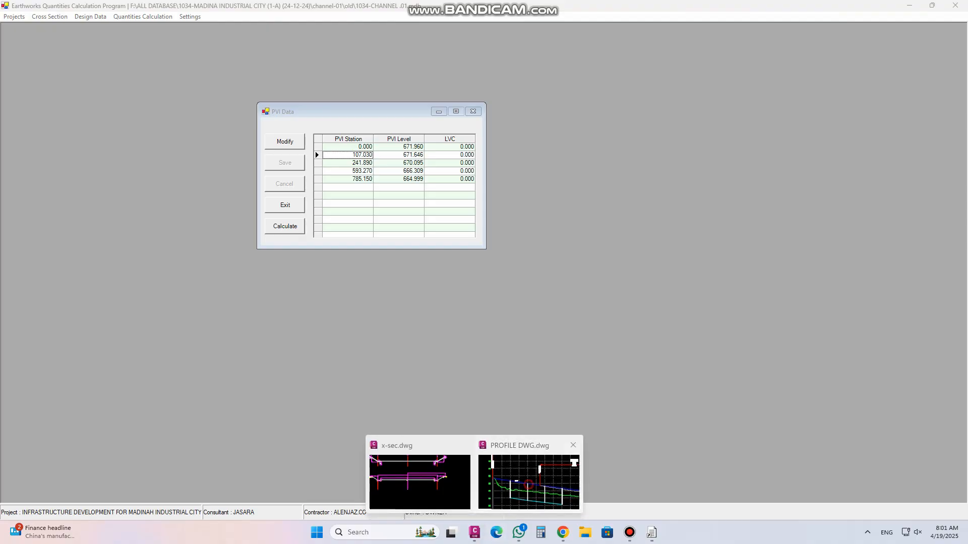
{"action": "left_click", "coordinate": [509, 474]}
{"action": "scroll", "coordinate": [500, 259], "scroll_direction": "down", "scroll_amount": 2}
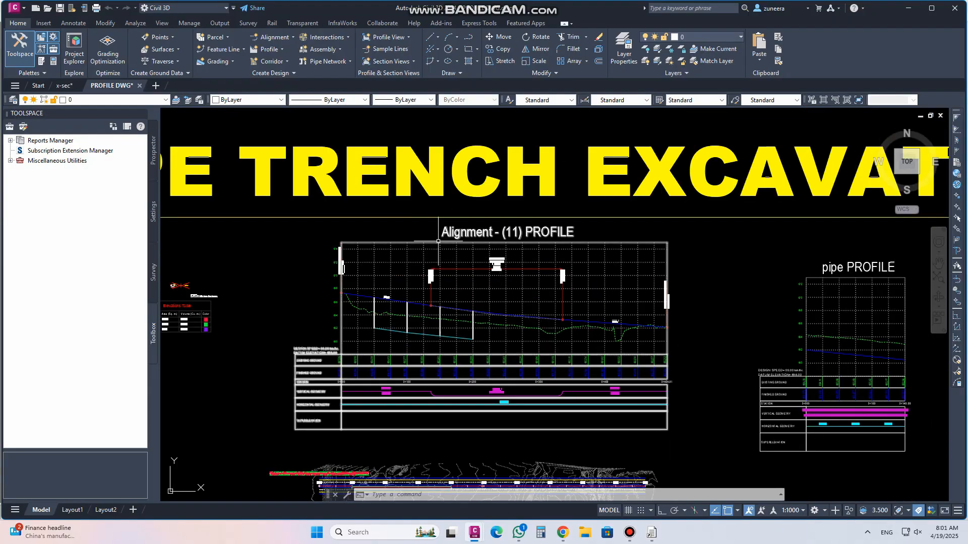
{"action": "scroll", "coordinate": [499, 262], "scroll_direction": "up", "scroll_amount": 8}
{"action": "scroll", "coordinate": [446, 282], "scroll_direction": "up", "scroll_amount": 2}
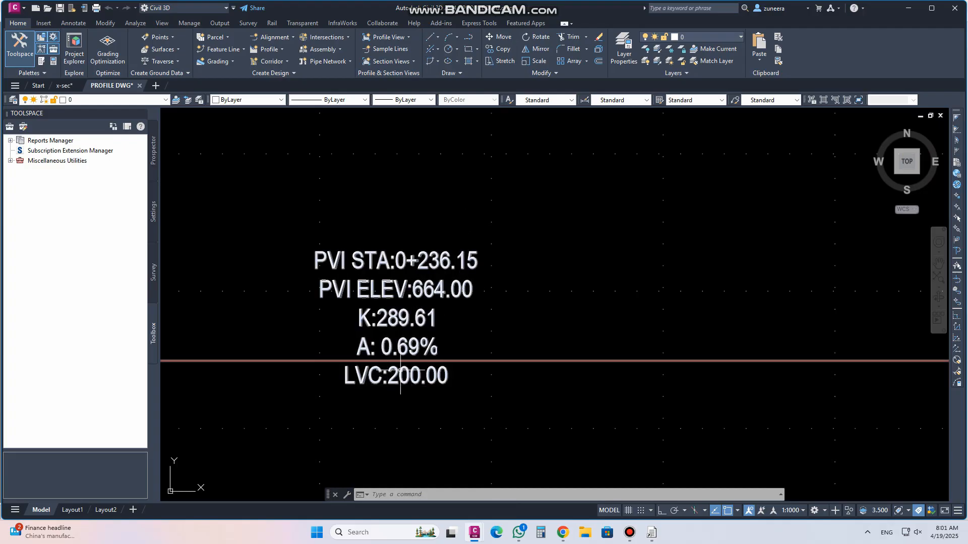
{"action": "scroll", "coordinate": [389, 403], "scroll_direction": "down", "scroll_amount": 5}
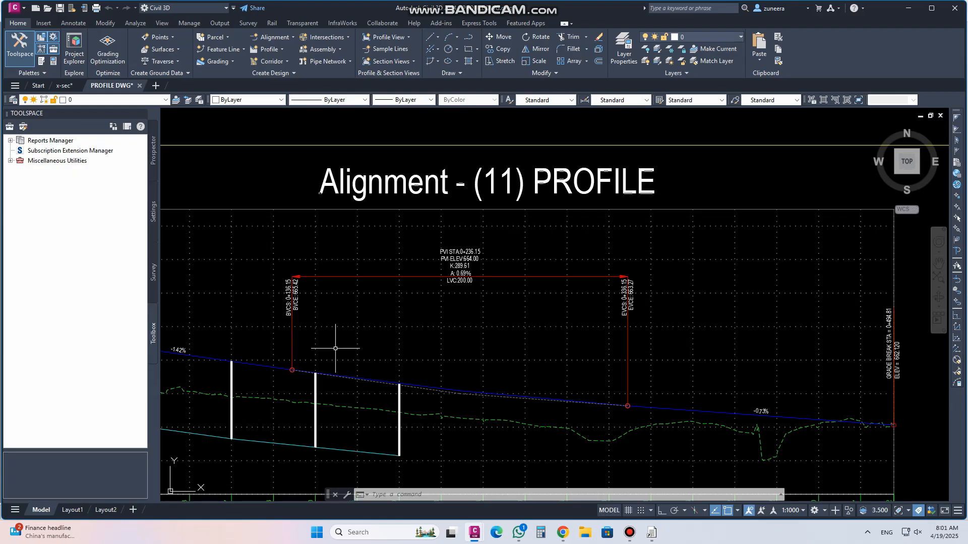
{"action": "scroll", "coordinate": [338, 349], "scroll_direction": "down", "scroll_amount": 4}
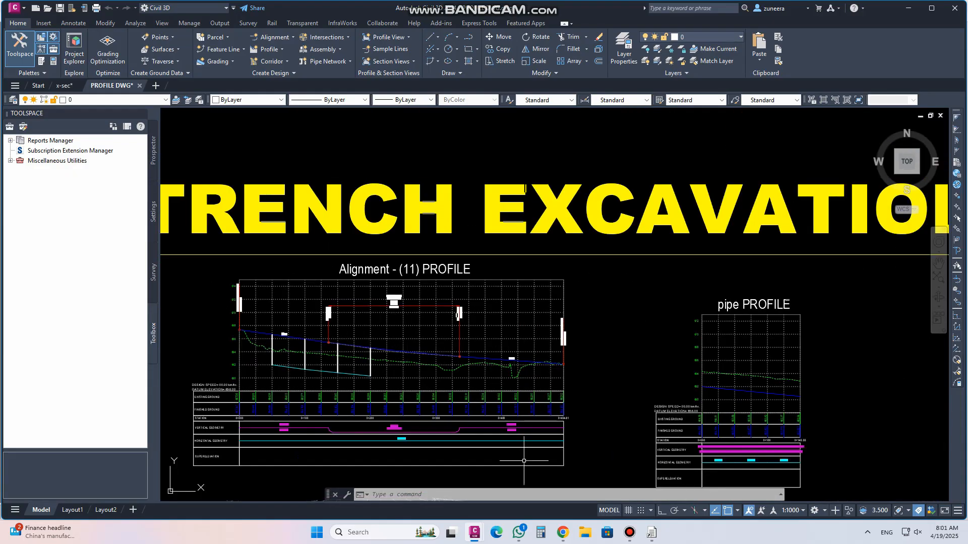
Switch to the earthworks program, review the LVC values of the PVI rows, and close the PVI Data form
{"action": "left_click", "coordinate": [652, 533]}
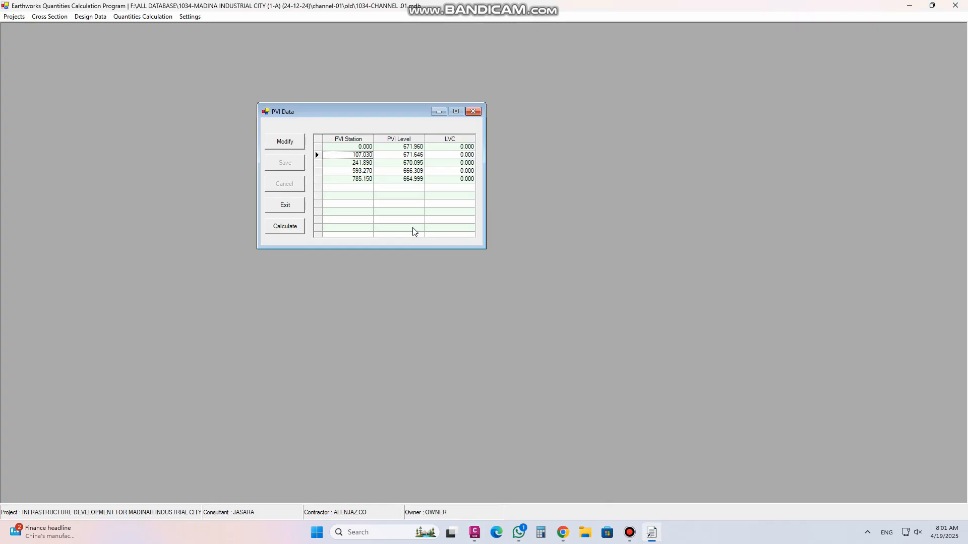
{"action": "left_click", "coordinate": [359, 180]}
{"action": "left_click", "coordinate": [448, 172]}
{"action": "left_click", "coordinate": [451, 146]}
{"action": "left_click", "coordinate": [450, 181]}
{"action": "left_click", "coordinate": [450, 148]}
{"action": "left_click", "coordinate": [452, 182]}
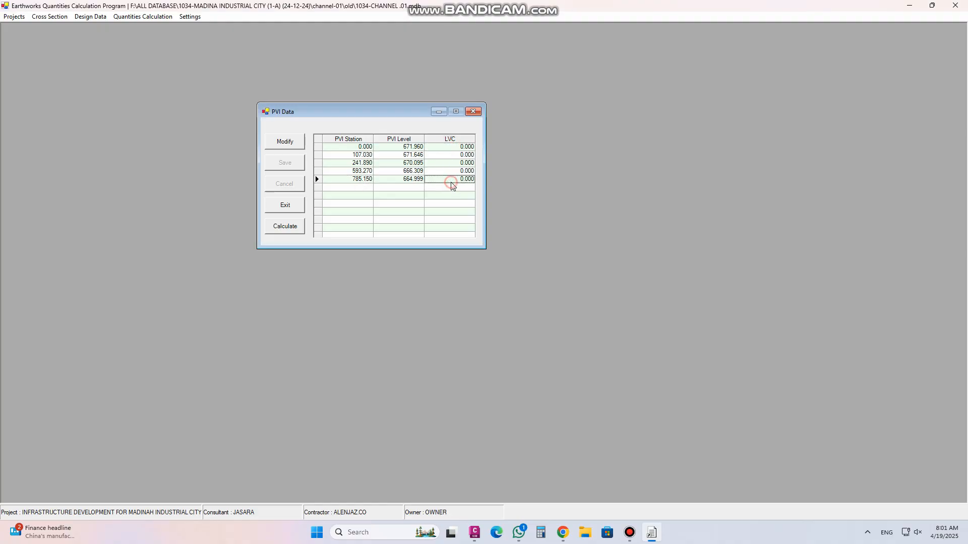
{"action": "left_click", "coordinate": [458, 148]}
{"action": "left_click", "coordinate": [458, 172]}
{"action": "left_click", "coordinate": [458, 156]}
{"action": "left_click", "coordinate": [457, 163]}
{"action": "left_click", "coordinate": [456, 172]}
{"action": "left_click", "coordinate": [472, 113]}
Check the data import options, then open the form for entering design variable values
{"action": "left_click", "coordinate": [99, 17]}
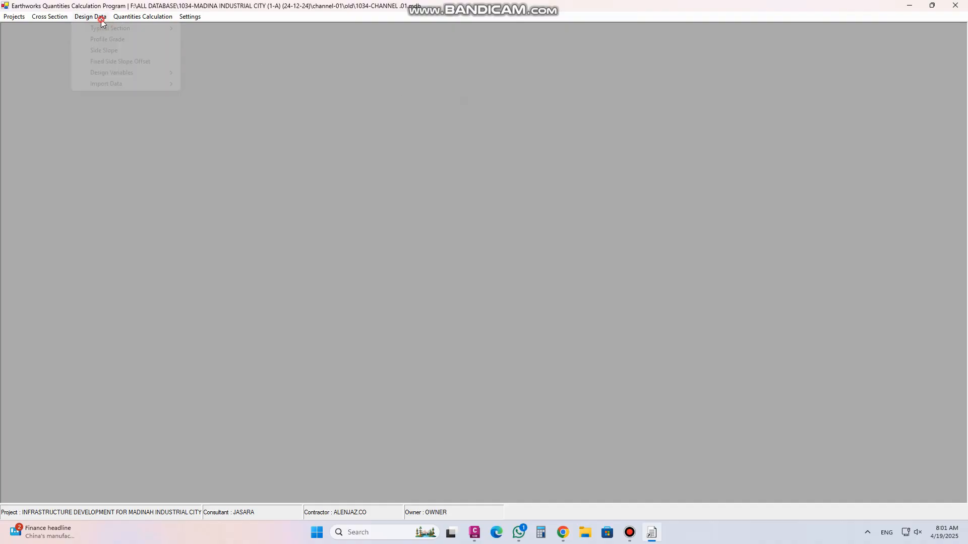
{"action": "mouse_move", "coordinate": [134, 83]}
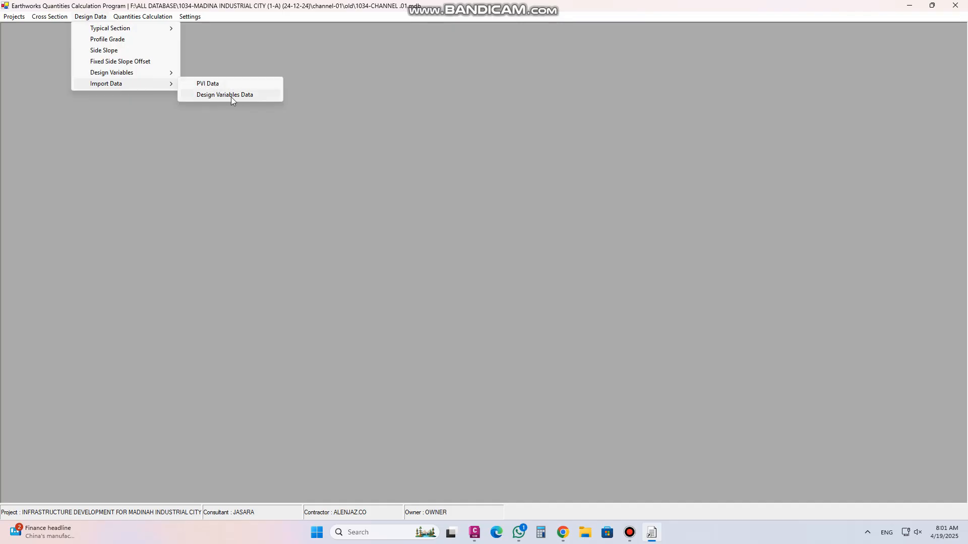
{"action": "mouse_move", "coordinate": [152, 72]}
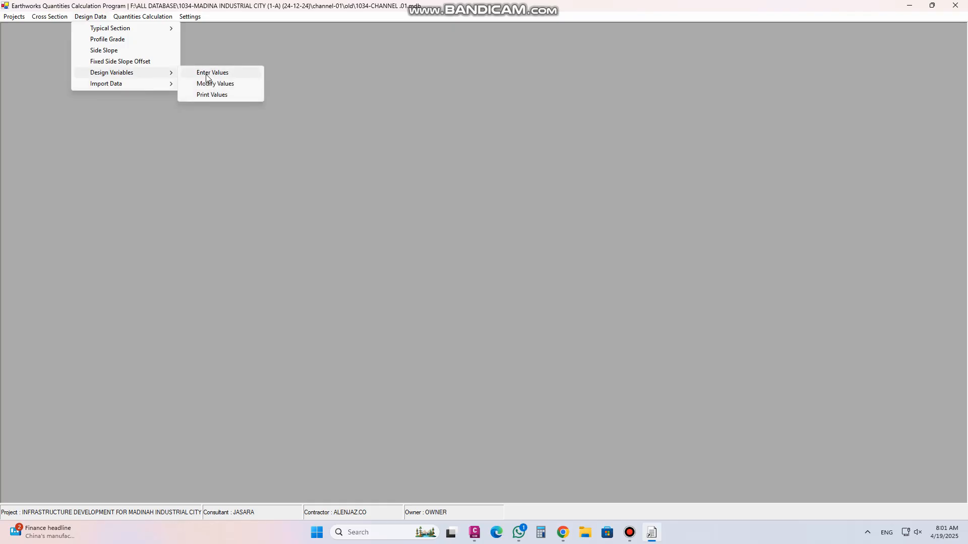
{"action": "left_click", "coordinate": [213, 74]}
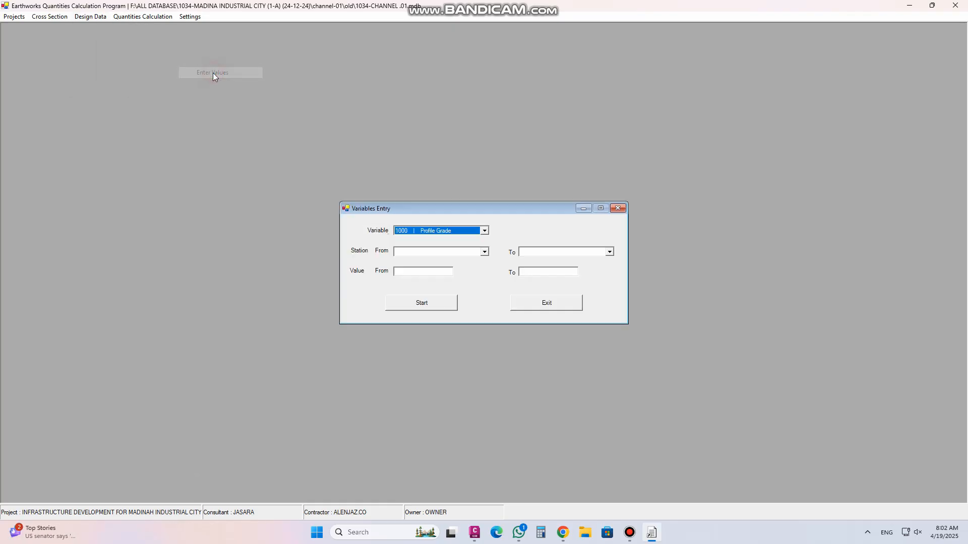
Review the variables available for value entry, from Profile Grade through Var9, and close the Variables Entry form
{"action": "left_click", "coordinate": [483, 231]}
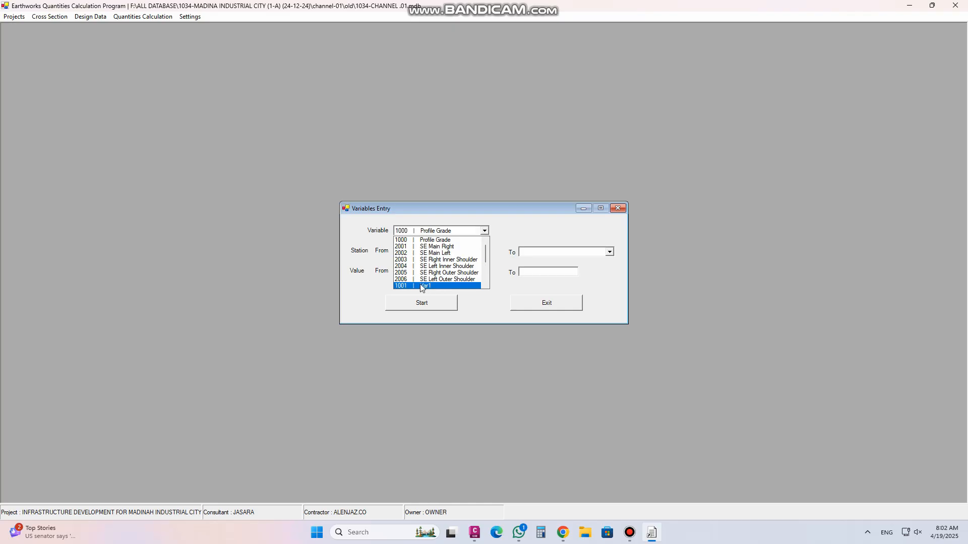
{"action": "scroll", "coordinate": [422, 288], "scroll_direction": "down", "scroll_amount": 3}
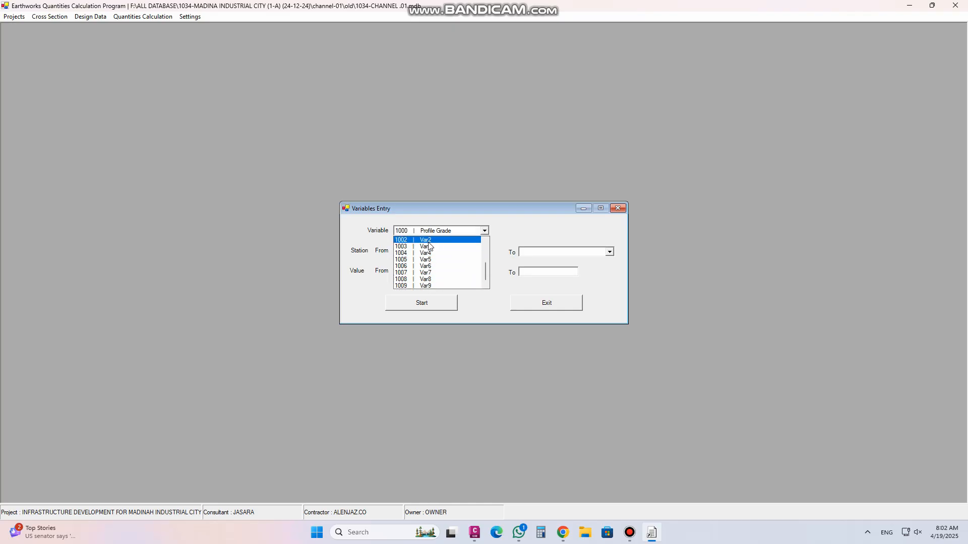
{"action": "scroll", "coordinate": [428, 246], "scroll_direction": "up", "scroll_amount": 1}
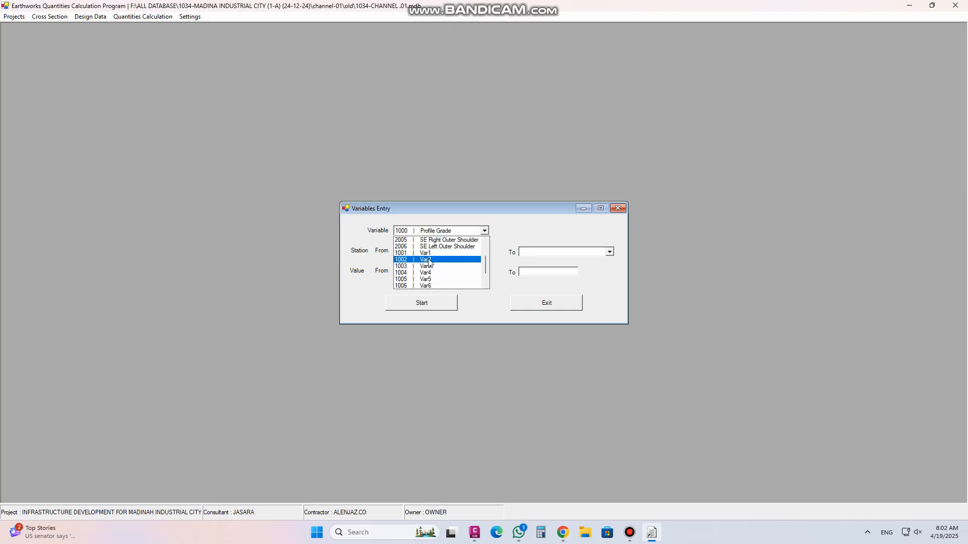
{"action": "left_click", "coordinate": [619, 209]}
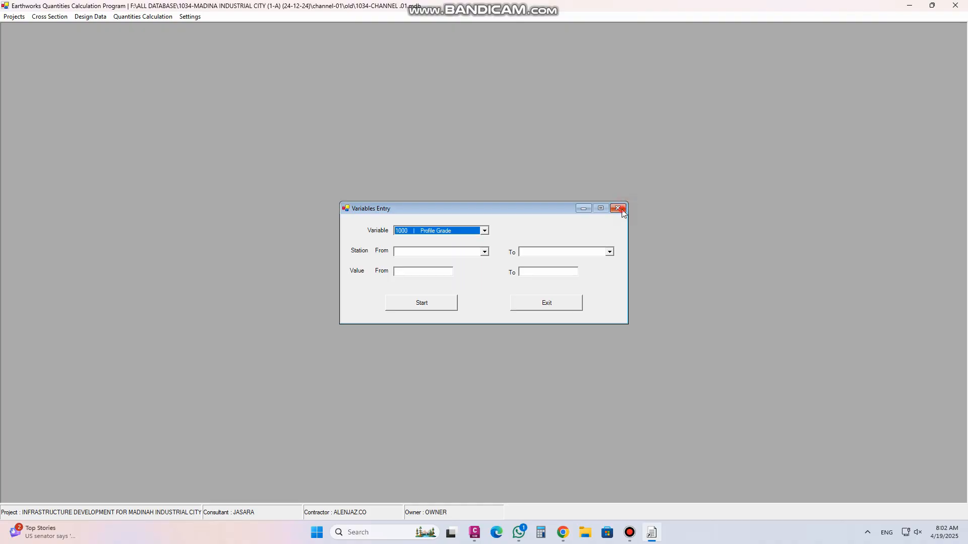
{"action": "left_click", "coordinate": [619, 209]}
Open the typical section definition form and load the channel-01 section
{"action": "left_click", "coordinate": [91, 16]}
{"action": "mouse_move", "coordinate": [151, 28]}
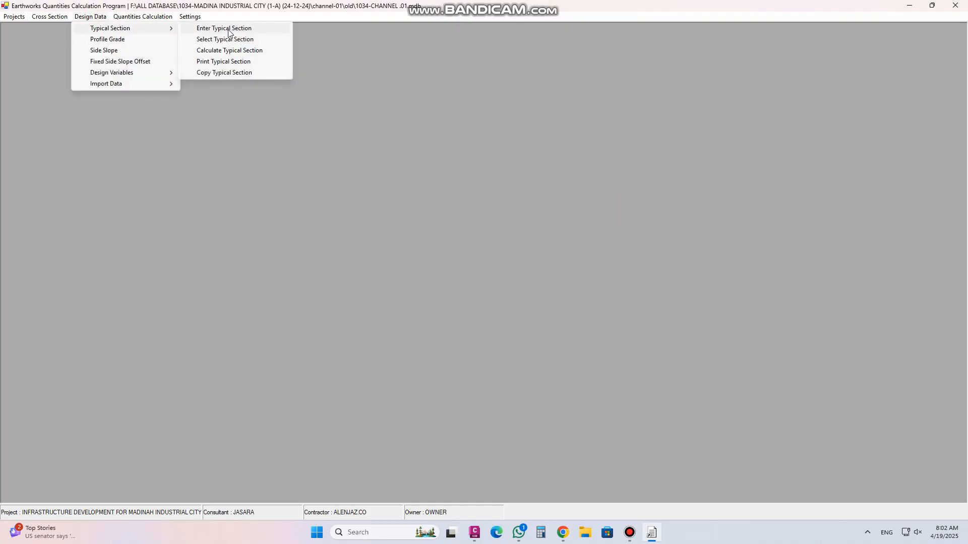
{"action": "left_click", "coordinate": [230, 28]}
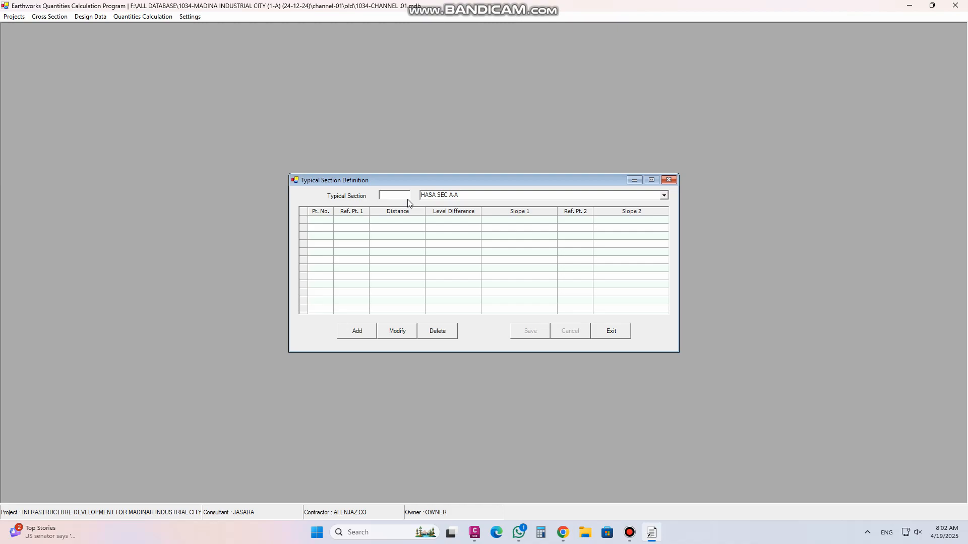
{"action": "left_click", "coordinate": [663, 195]}
{"action": "scroll", "coordinate": [570, 237], "scroll_direction": "down", "scroll_amount": 2}
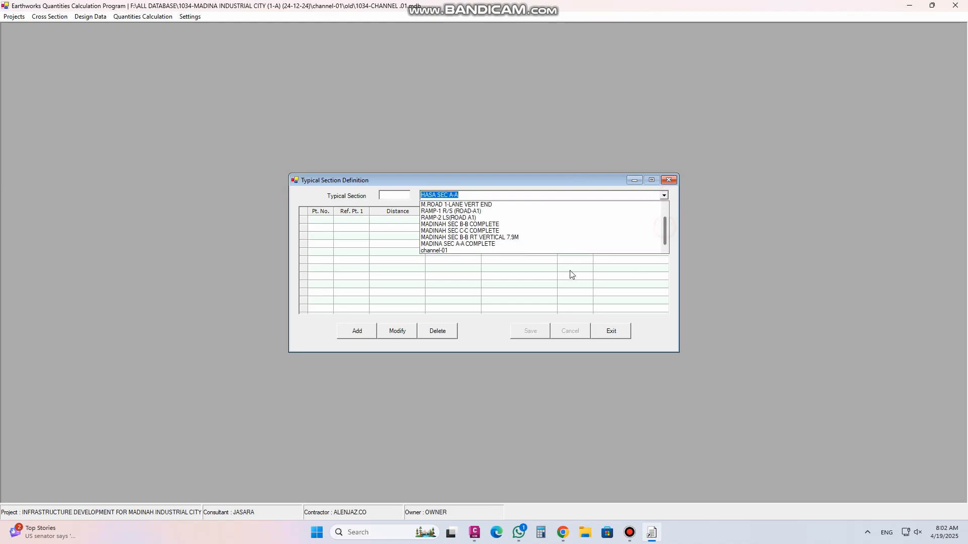
{"action": "left_click", "coordinate": [458, 250]}
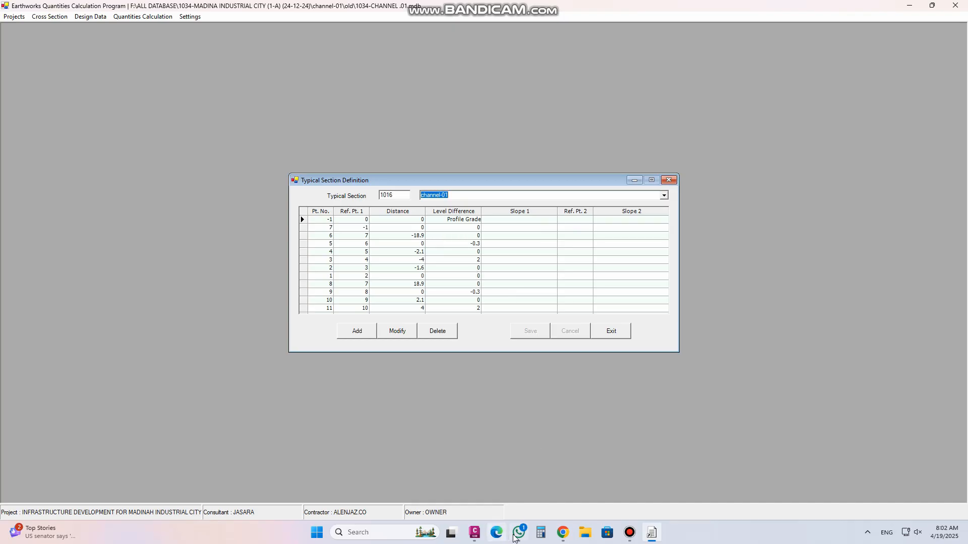
Switch to the x-sec drawing in Civil 3D and examine the horizontal dimension between points 7 and 8 of the channel section
{"action": "left_click", "coordinate": [473, 532]}
{"action": "left_click", "coordinate": [419, 479]}
{"action": "scroll", "coordinate": [513, 288], "scroll_direction": "down", "scroll_amount": 2}
{"action": "scroll", "coordinate": [513, 288], "scroll_direction": "up", "scroll_amount": 5}
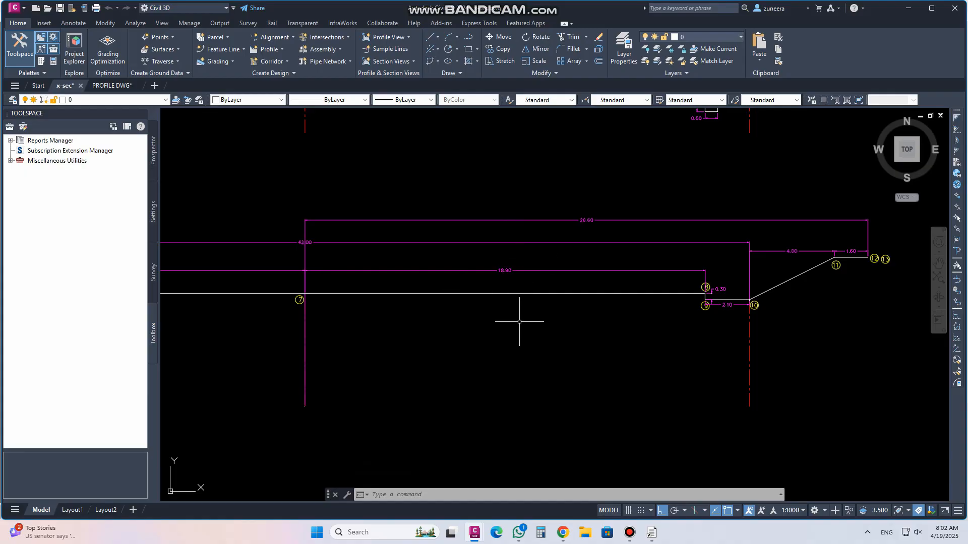
{"action": "scroll", "coordinate": [501, 270], "scroll_direction": "up", "scroll_amount": 6}
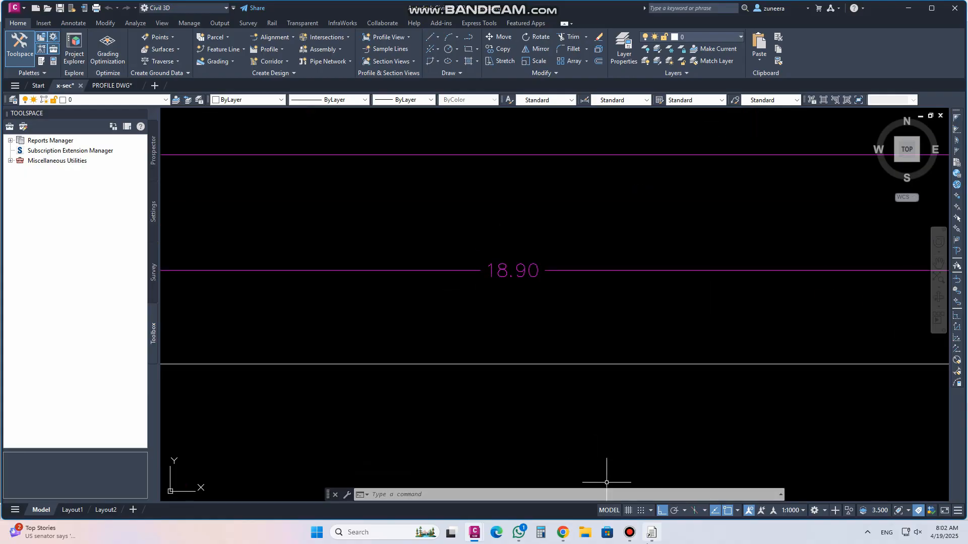
In the earthworks program, try to assign Var1 as point 6's distance in the channel-01 typical section, then cancel and close the form
{"action": "left_click", "coordinate": [652, 533]}
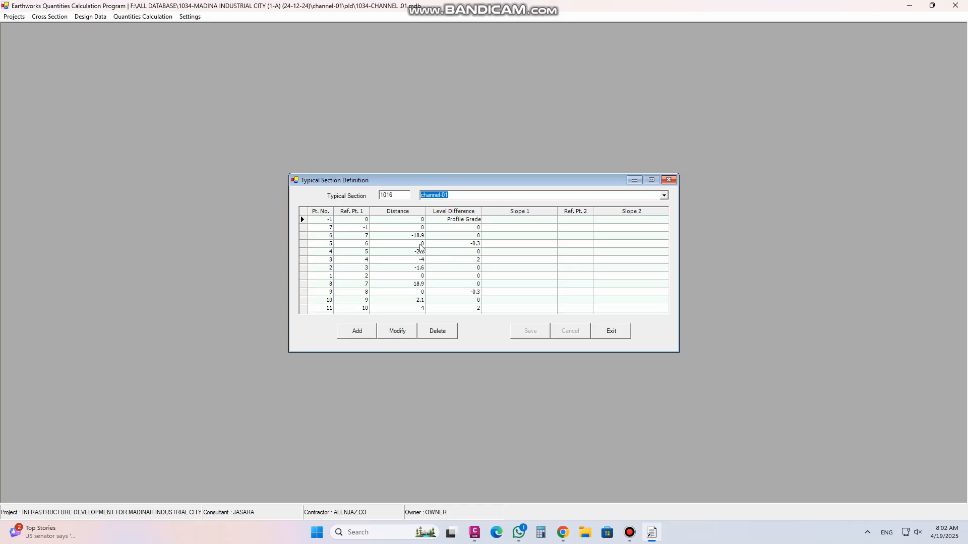
{"action": "left_click", "coordinate": [406, 236]}
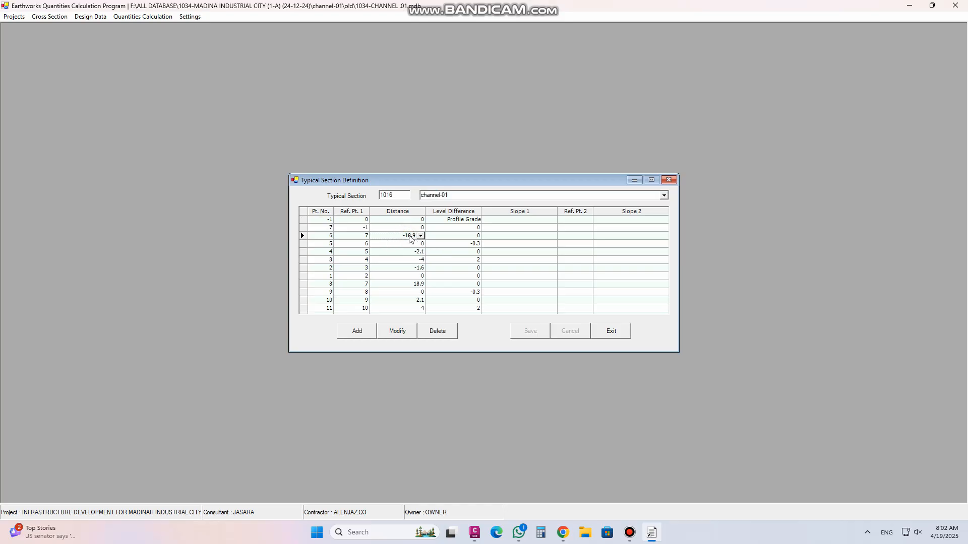
{"action": "left_click", "coordinate": [404, 329]}
{"action": "left_click", "coordinate": [421, 236]}
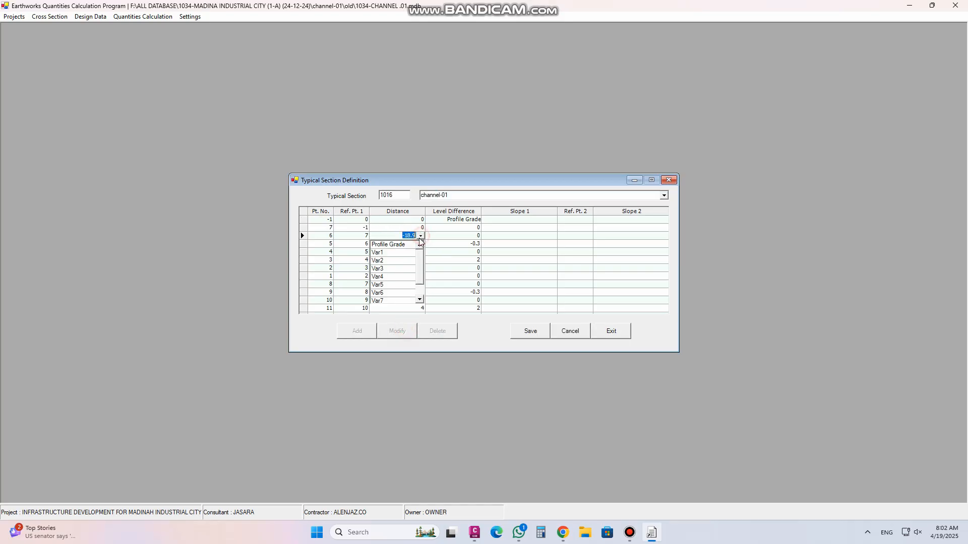
{"action": "left_click", "coordinate": [392, 253]}
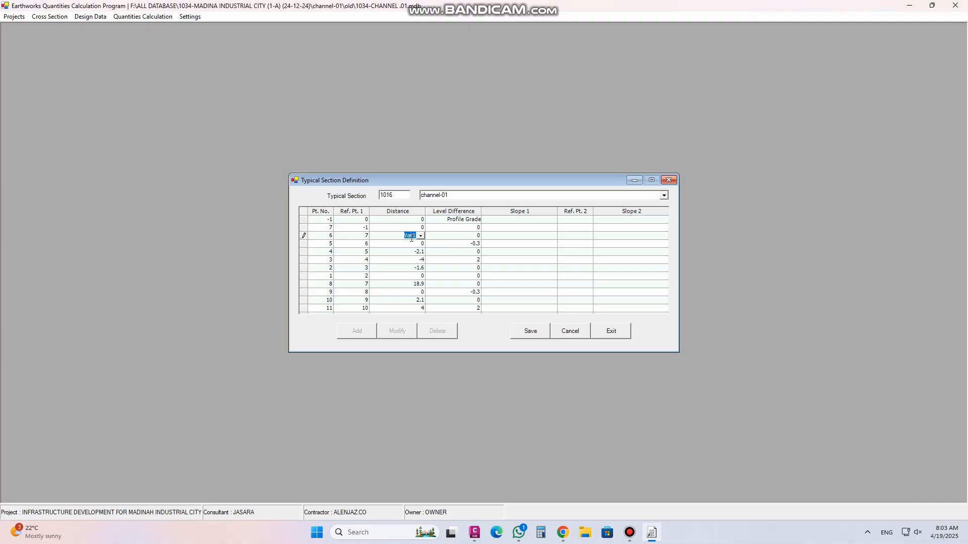
{"action": "left_click", "coordinate": [571, 335]}
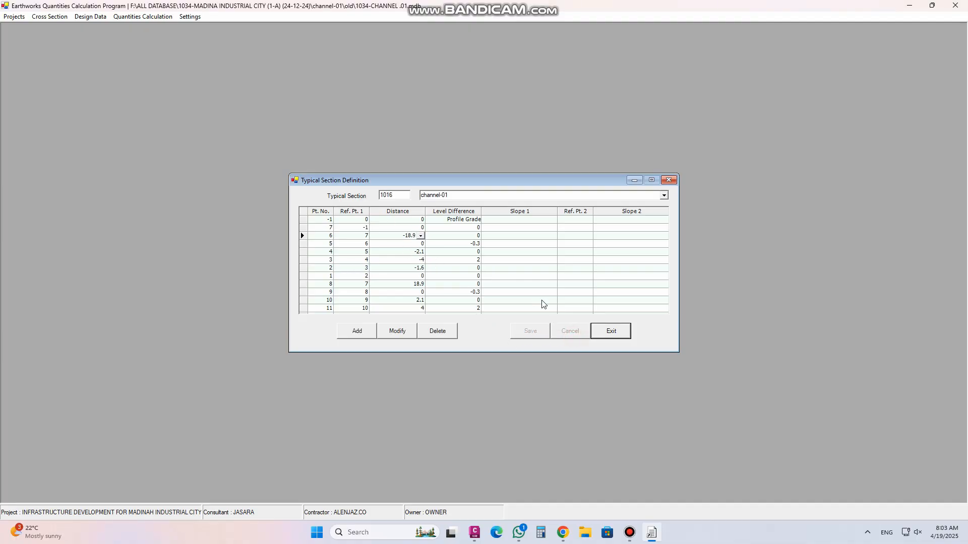
{"action": "left_click", "coordinate": [608, 334]}
Try a design variable entry for Var1 from station 0 to 140, and exit the form without starting it
{"action": "left_click", "coordinate": [90, 17]}
{"action": "mouse_move", "coordinate": [126, 73]}
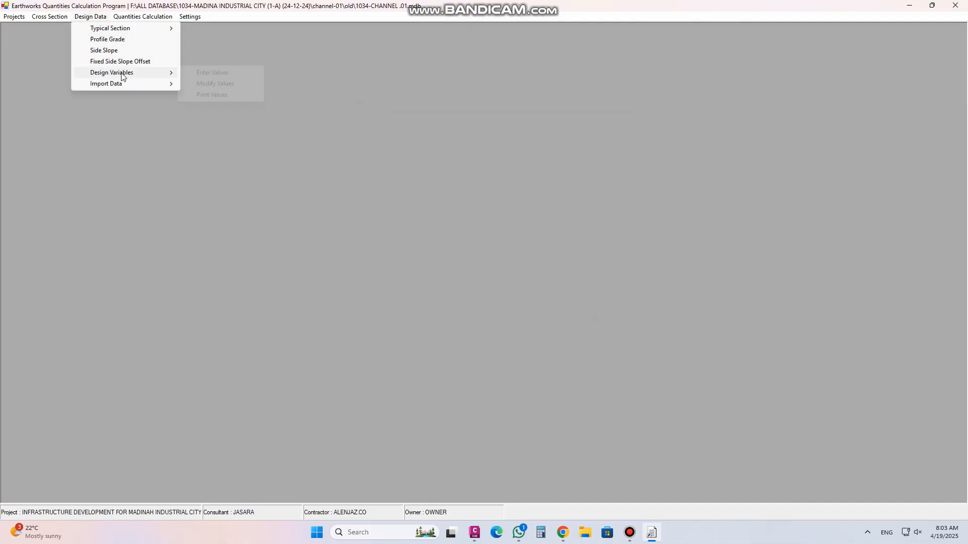
{"action": "left_click", "coordinate": [228, 74]}
{"action": "left_click", "coordinate": [484, 230]}
{"action": "left_click", "coordinate": [433, 285]}
{"action": "left_click", "coordinate": [483, 252]}
{"action": "left_click", "coordinate": [433, 263]}
{"action": "left_click", "coordinate": [609, 252]}
{"action": "left_click", "coordinate": [555, 308]}
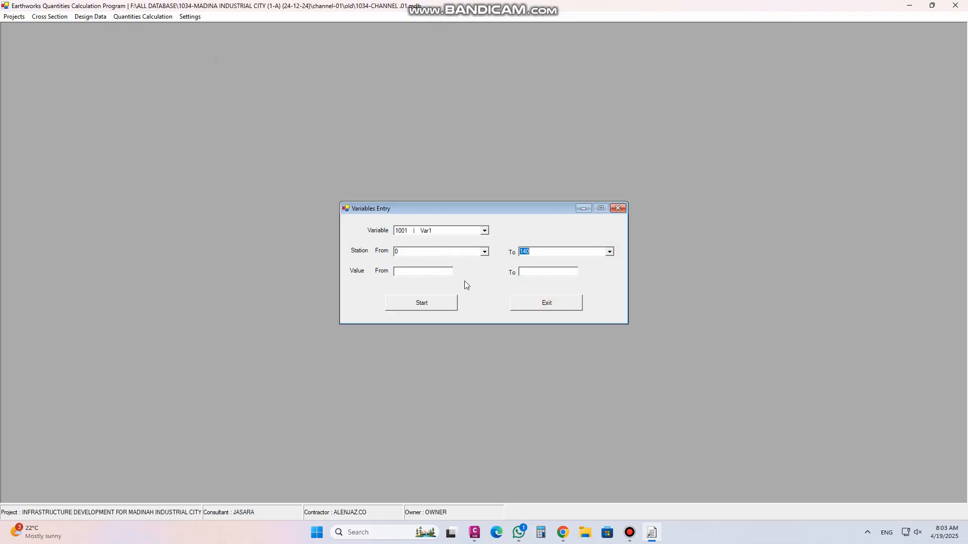
{"action": "left_click", "coordinate": [543, 304]}
Open the variable values for modification, check editing of Var1's station values, and close the form
{"action": "left_click", "coordinate": [90, 16]}
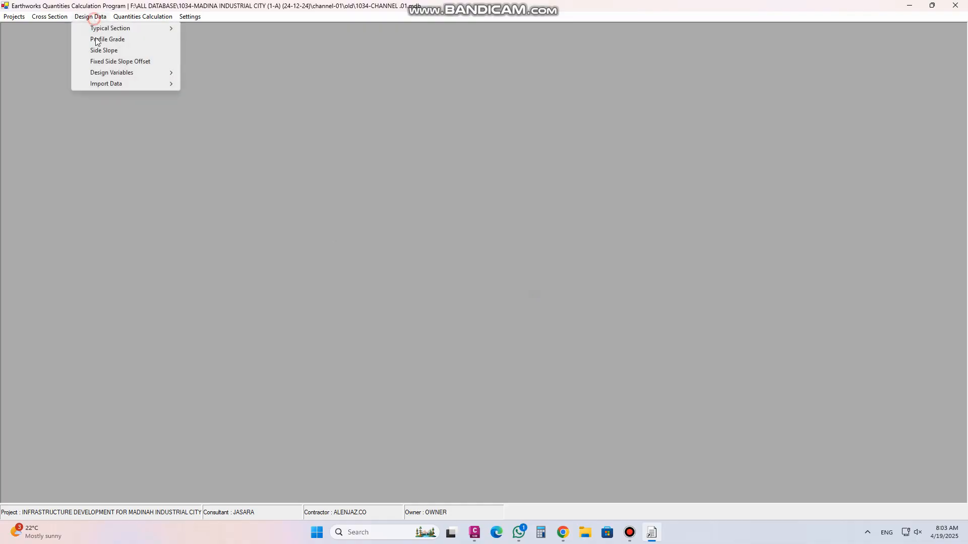
{"action": "mouse_move", "coordinate": [134, 74]}
{"action": "left_click", "coordinate": [223, 85]}
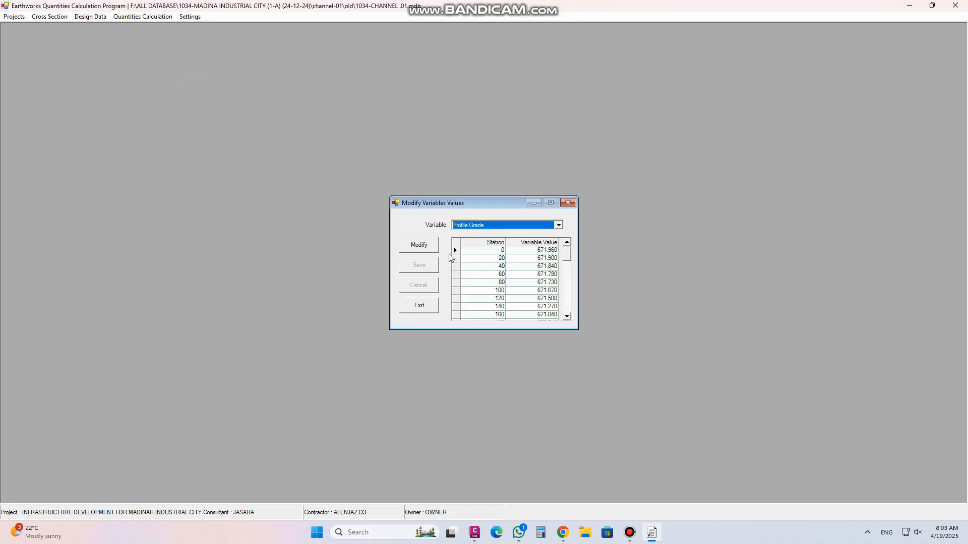
{"action": "left_click", "coordinate": [558, 226]}
{"action": "left_click", "coordinate": [492, 278]}
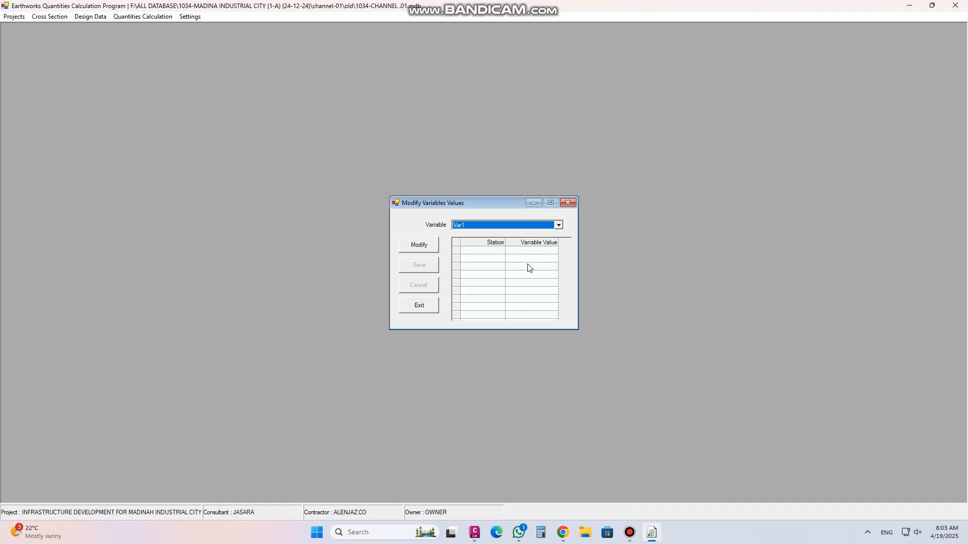
{"action": "left_click", "coordinate": [412, 246]}
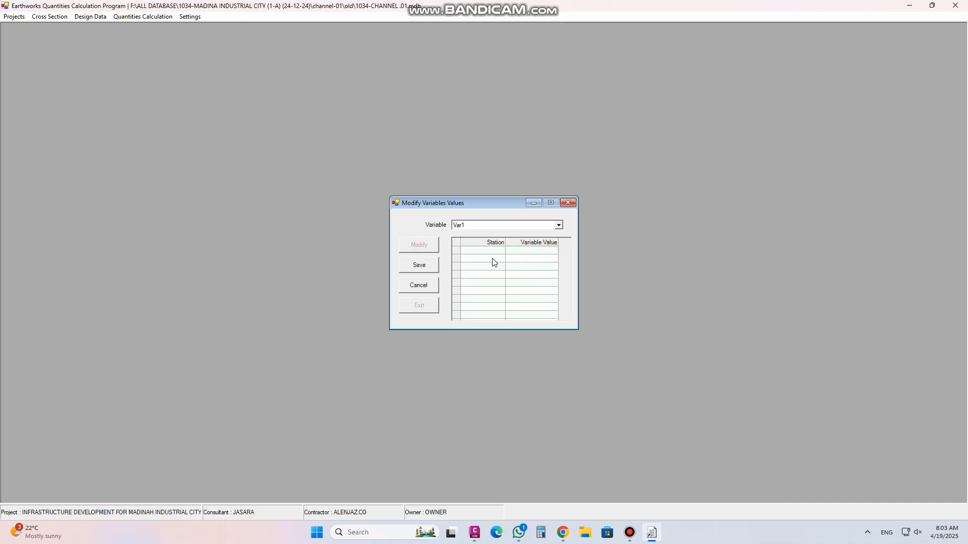
{"action": "left_click", "coordinate": [573, 202]}
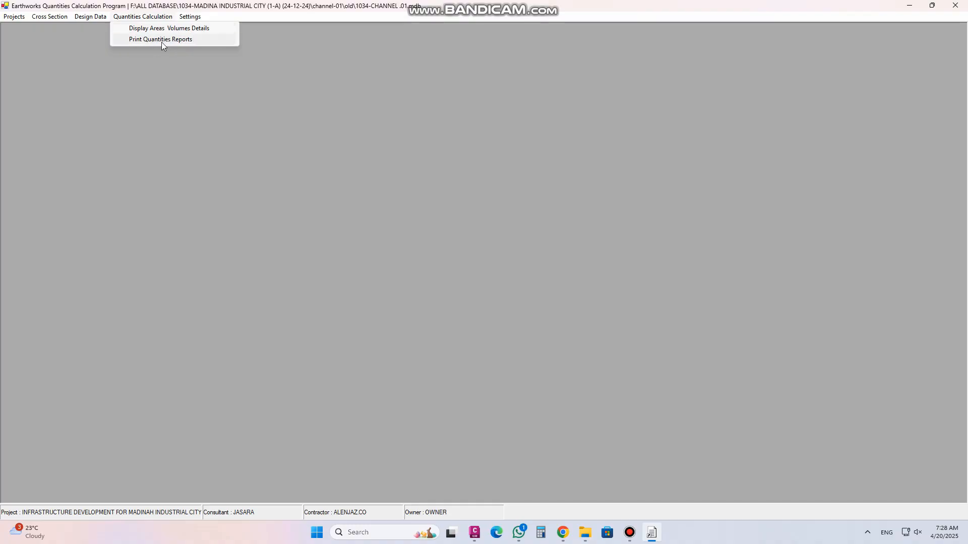
Open the areas and volumes calculation form and review its report types, keeping Detail selected
{"action": "left_click", "coordinate": [153, 28]}
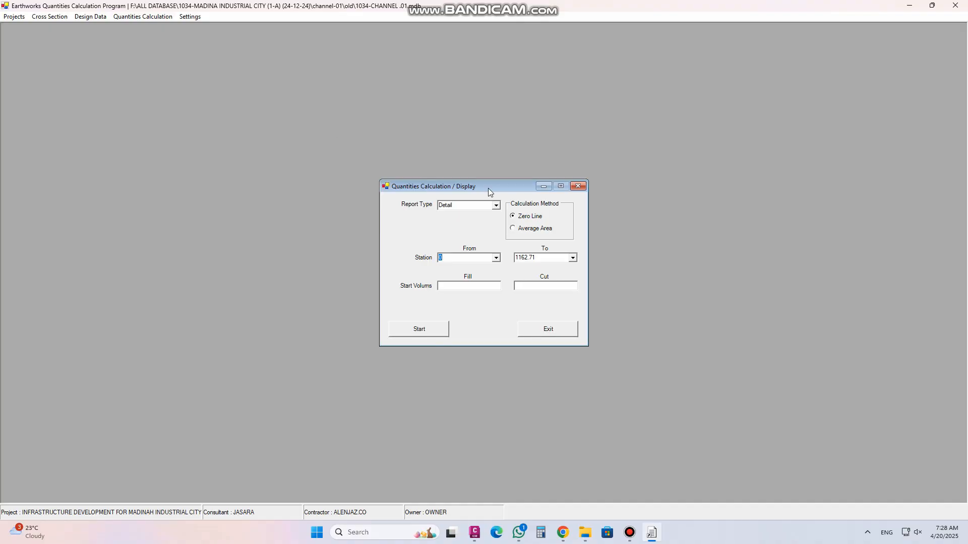
{"action": "left_click_drag", "start_coordinate": [488, 181], "coordinate": [446, 126]}
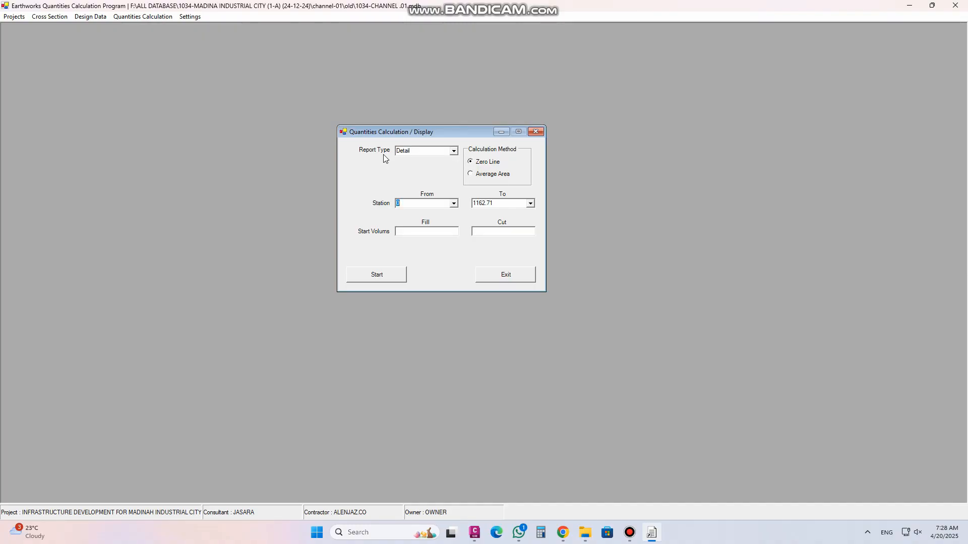
{"action": "left_click", "coordinate": [453, 152]}
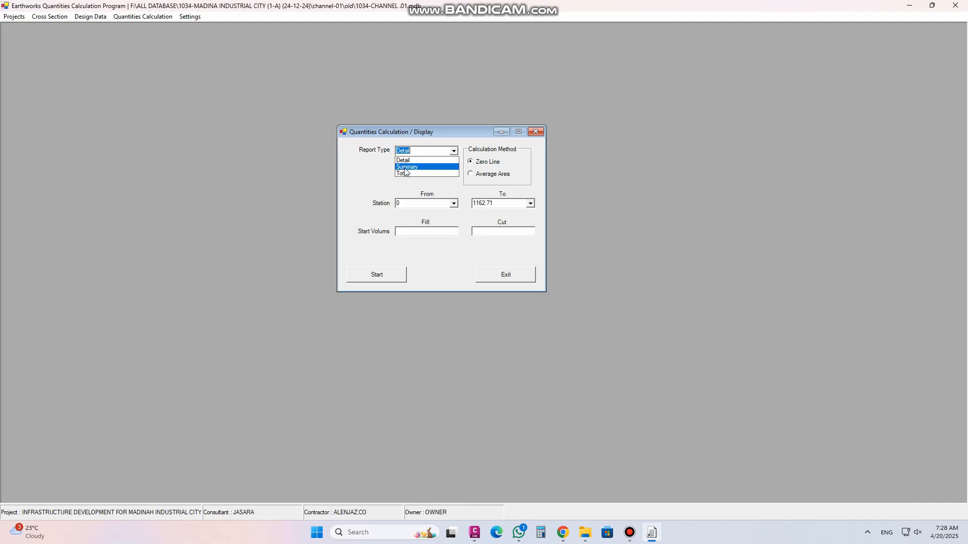
{"action": "left_click", "coordinate": [440, 143]}
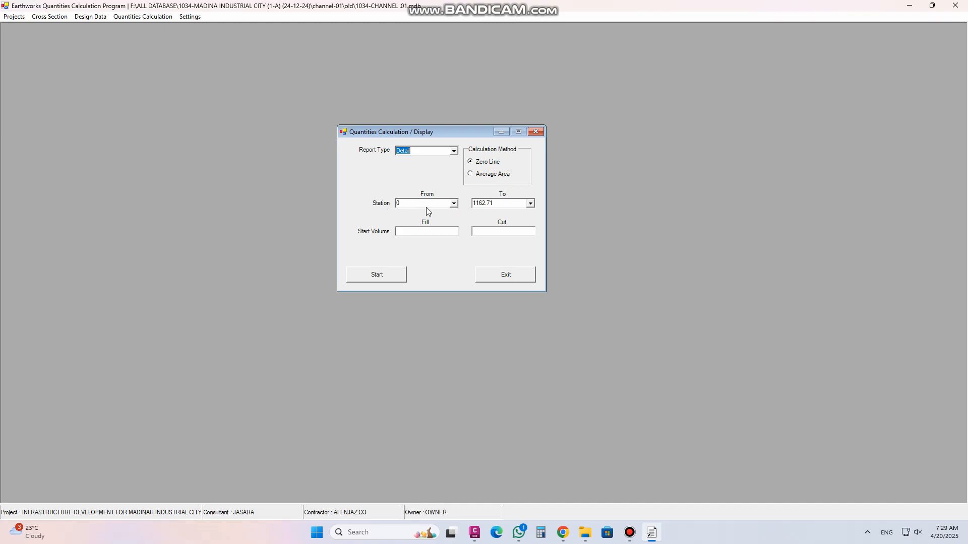
Calculate the detailed areas and volumes from station 0 to 100 with the Zero Line method
{"action": "left_click", "coordinate": [454, 203]}
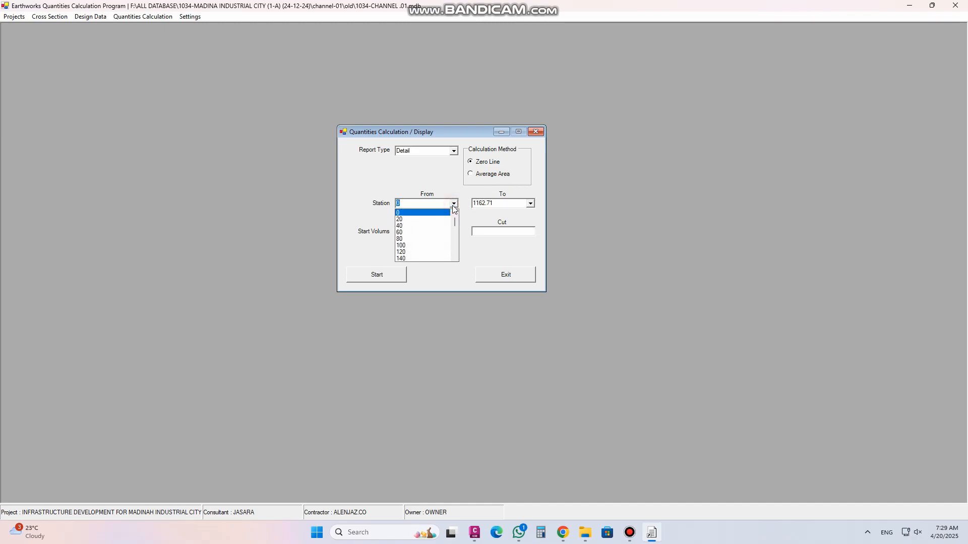
{"action": "left_click", "coordinate": [453, 205]}
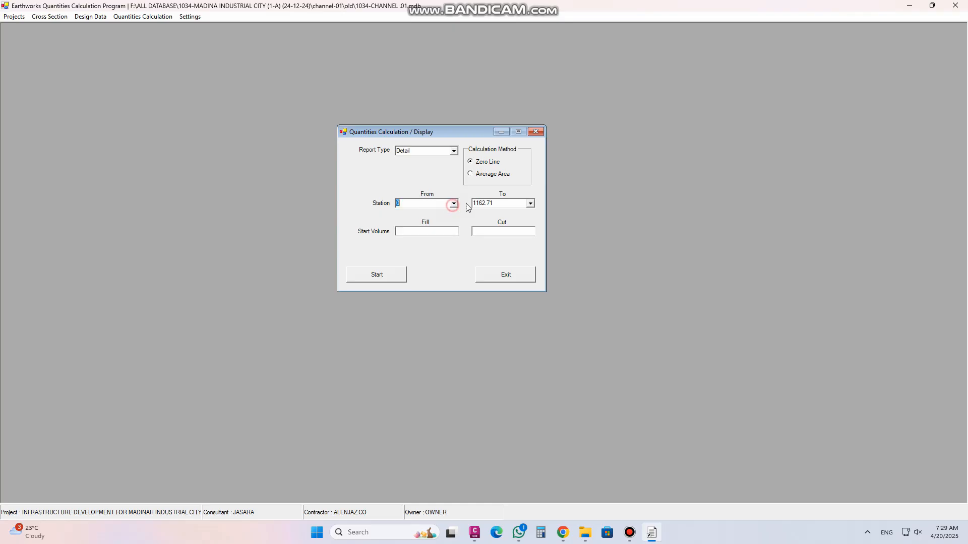
{"action": "left_click", "coordinate": [530, 203]}
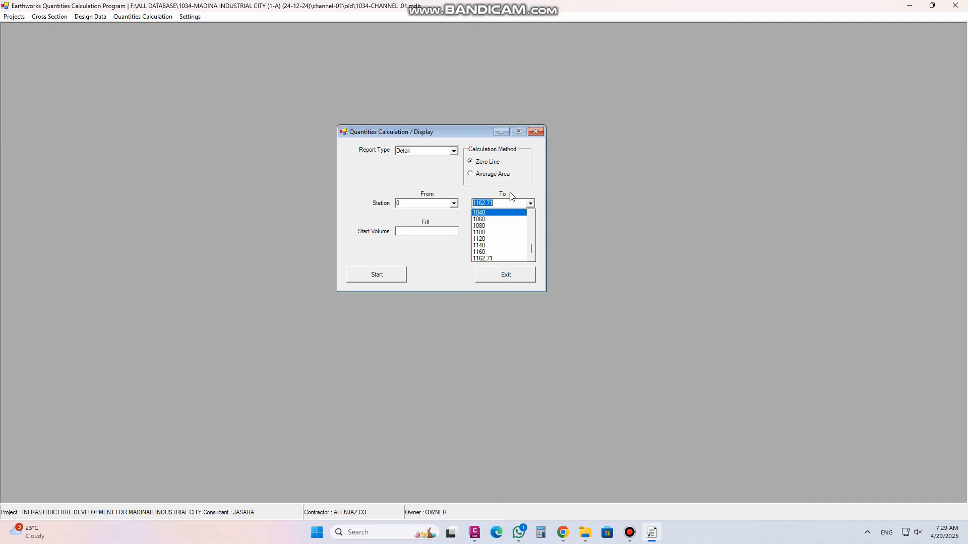
{"action": "left_click_drag", "start_coordinate": [527, 252], "coordinate": [519, 216]}
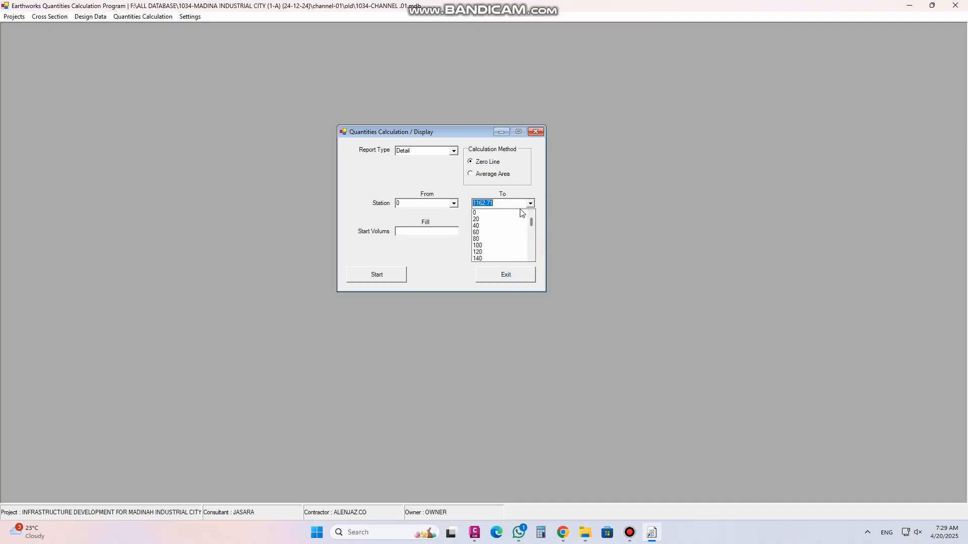
{"action": "left_click", "coordinate": [482, 245]}
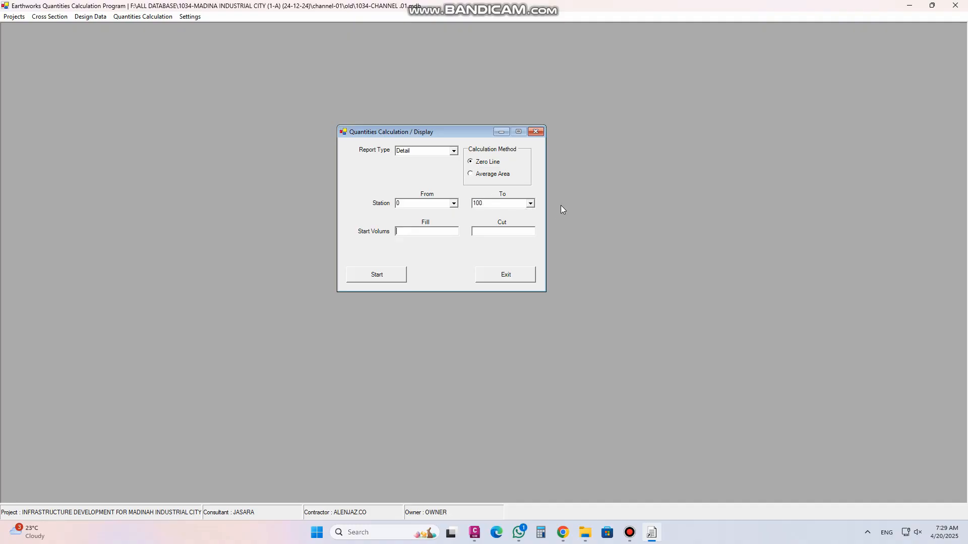
{"action": "left_click", "coordinate": [382, 280]}
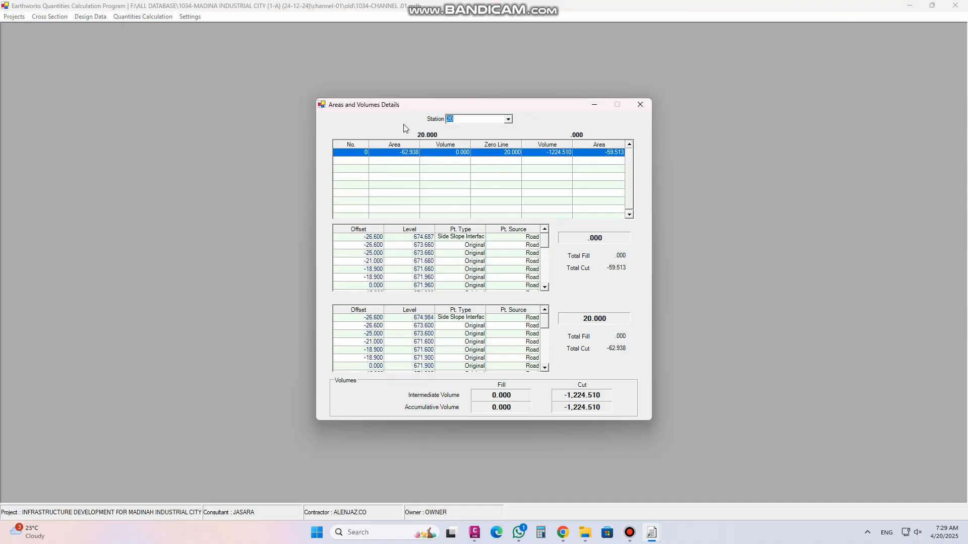
Examine the areas and volumes details station by station, viewing stations 0, 20 and 40
{"action": "left_click", "coordinate": [508, 119]}
{"action": "left_click", "coordinate": [460, 127]}
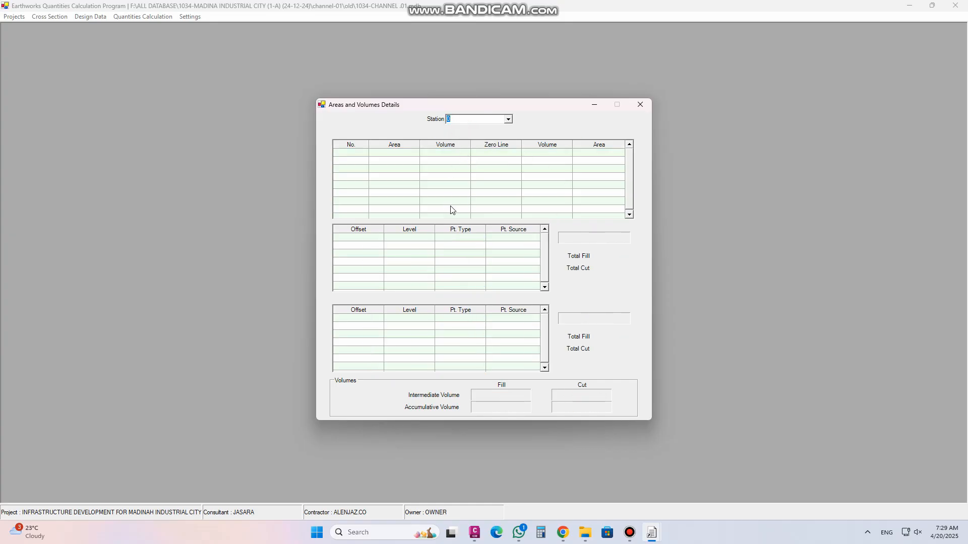
{"action": "left_click", "coordinate": [508, 120]}
{"action": "left_click", "coordinate": [479, 135]}
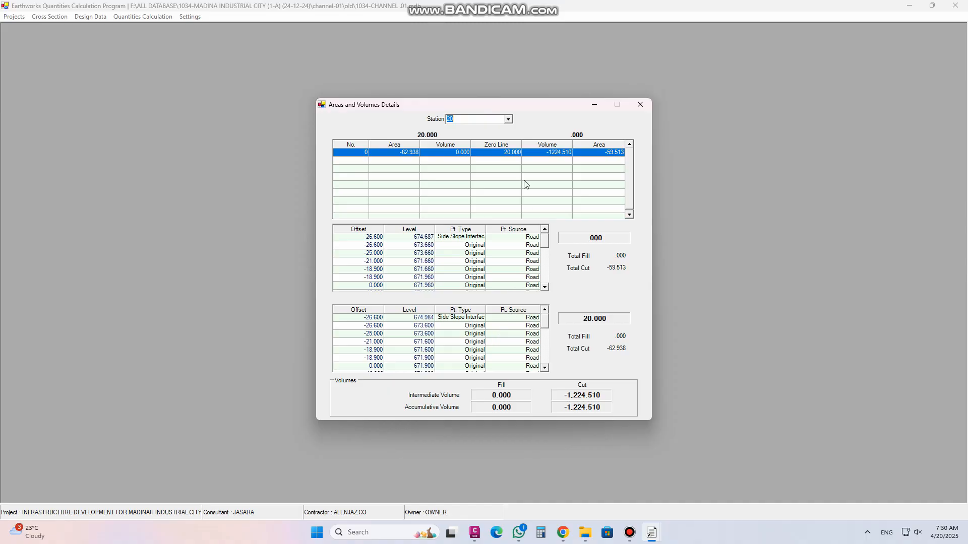
{"action": "left_click", "coordinate": [509, 120]}
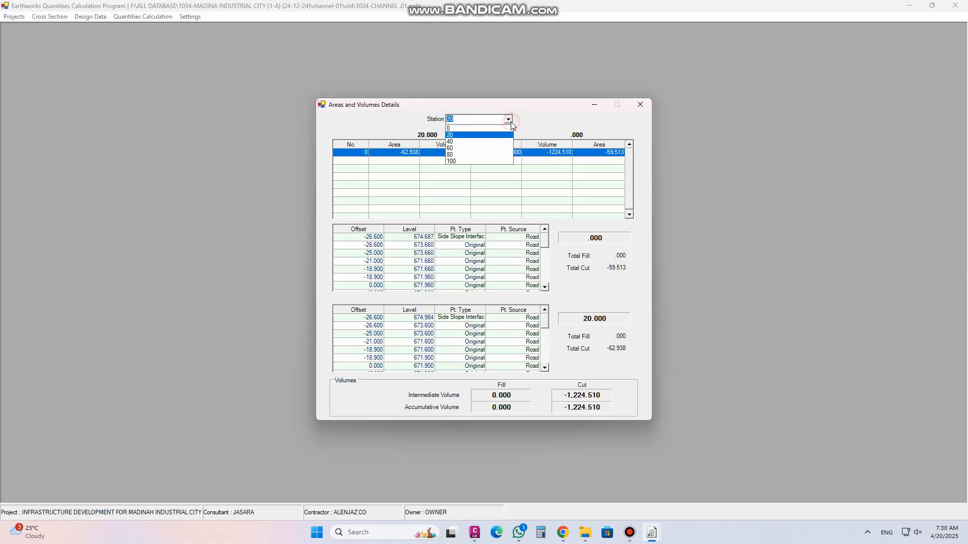
{"action": "left_click", "coordinate": [470, 145]}
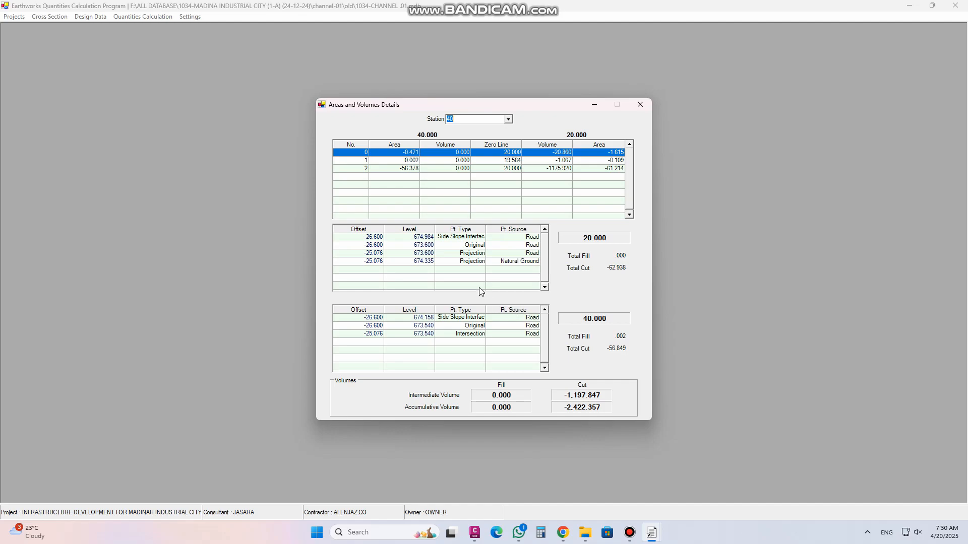
{"action": "left_click", "coordinate": [507, 120]}
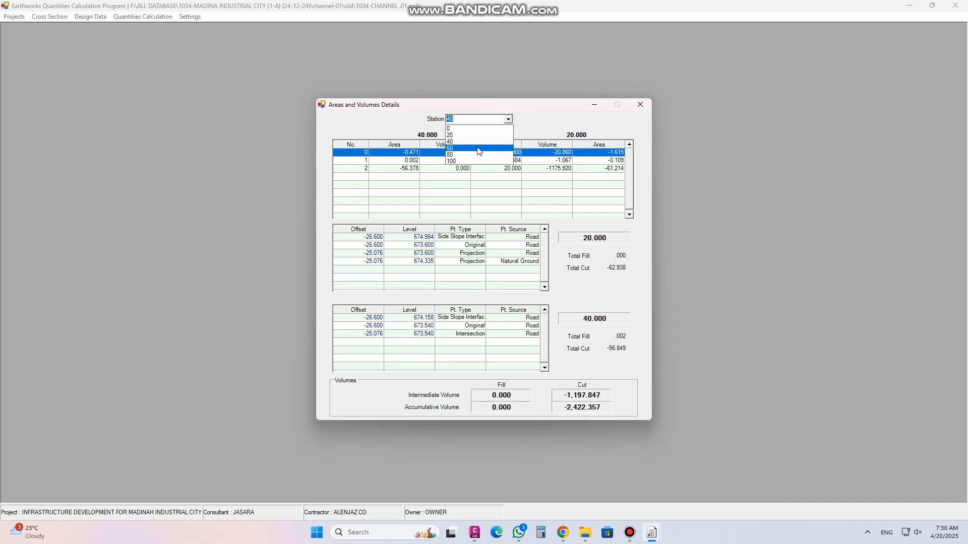
Display the area and volume details for station 60, and close the details and the quantities display dialog
{"action": "left_click", "coordinate": [478, 148]}
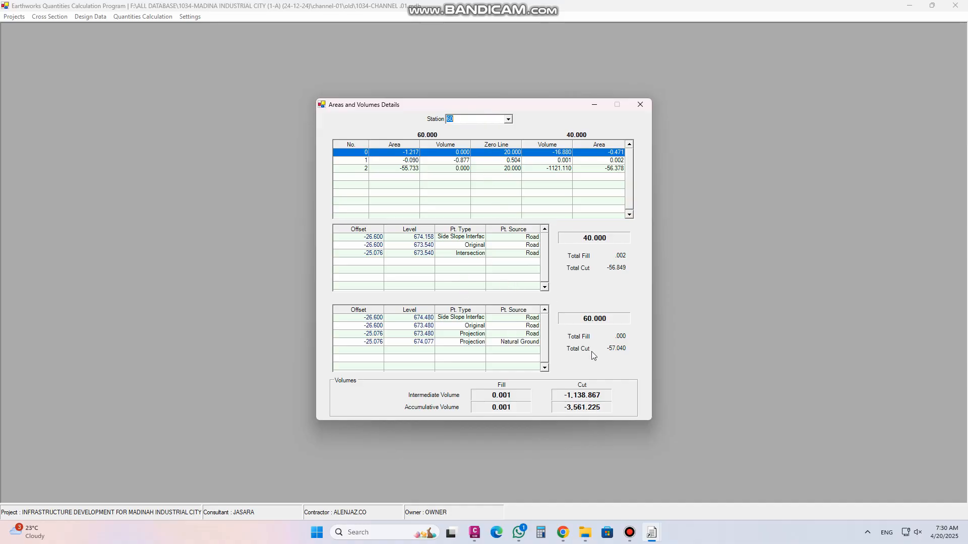
{"action": "left_click", "coordinate": [508, 125]}
{"action": "left_click", "coordinate": [639, 104]}
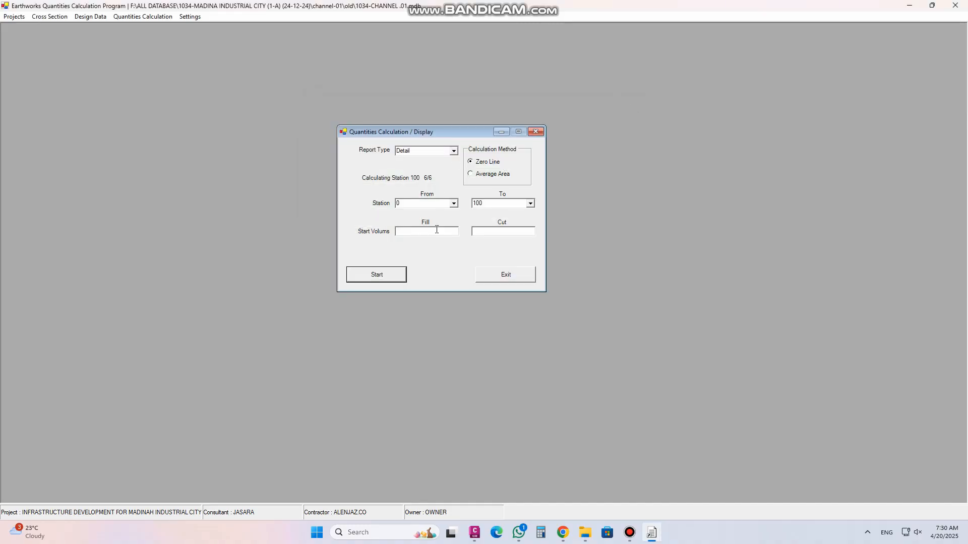
{"action": "left_click", "coordinate": [504, 275]}
Display the Summary quantities report for stations 0 to 100 using the Average Area method, review its table and close it
{"action": "left_click", "coordinate": [134, 17]}
{"action": "left_click", "coordinate": [161, 28]}
{"action": "left_click", "coordinate": [535, 227]}
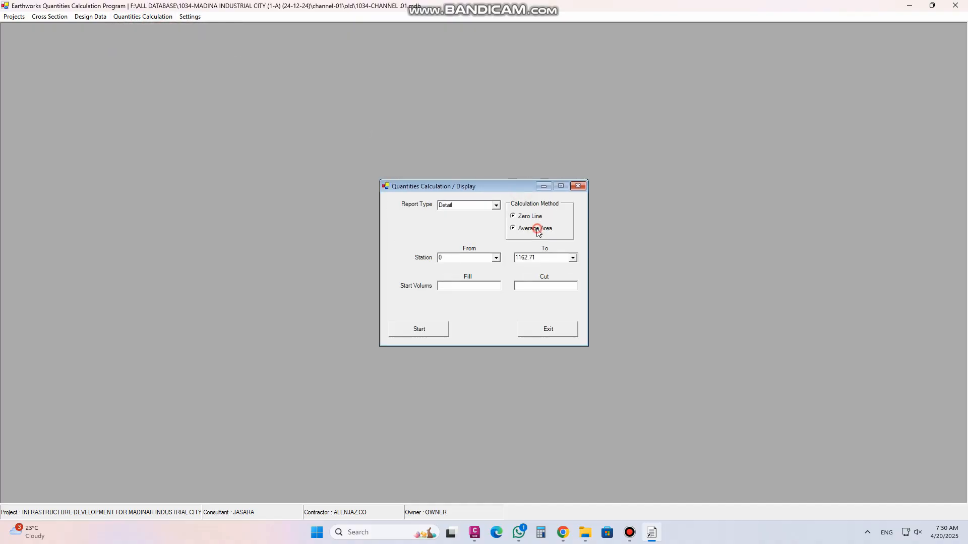
{"action": "left_click", "coordinate": [573, 258]}
{"action": "scroll", "coordinate": [572, 289], "scroll_direction": "up", "scroll_amount": 15}
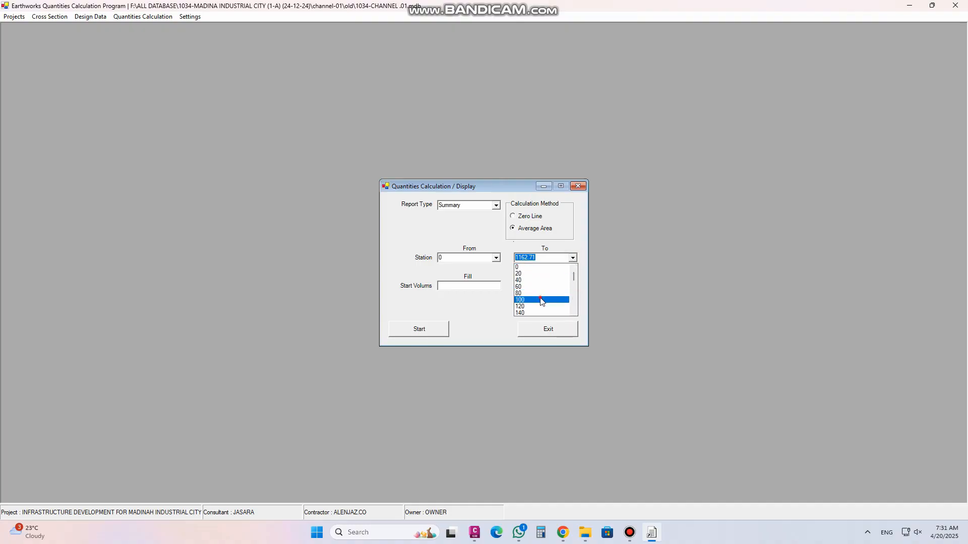
{"action": "left_click", "coordinate": [540, 300]}
{"action": "left_click", "coordinate": [431, 333]}
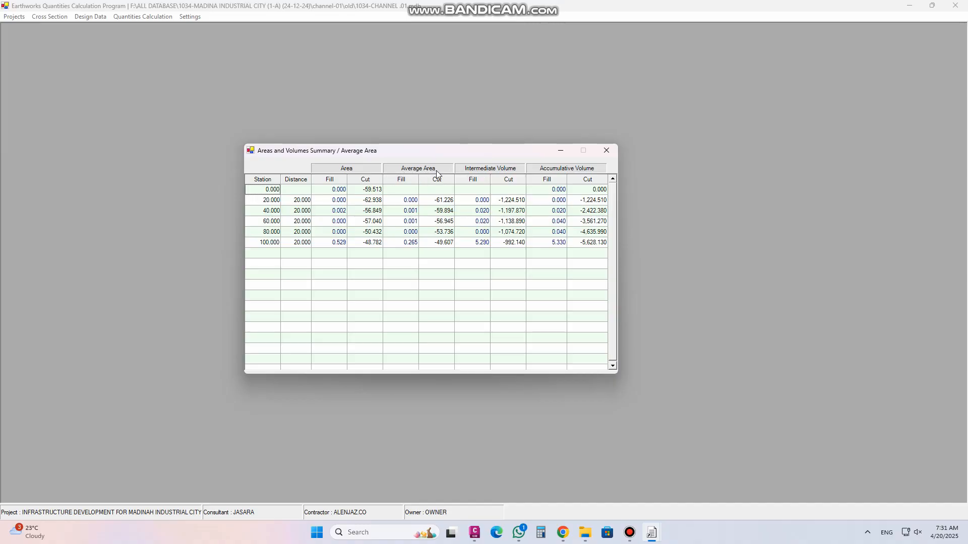
{"action": "left_click", "coordinate": [303, 202]}
{"action": "left_click", "coordinate": [379, 192]}
{"action": "left_click", "coordinate": [606, 151]}
Display the Detail quantities report with the Zero Line method, review stations 20 and 40, and exit the quantities display
{"action": "left_click", "coordinate": [527, 217]}
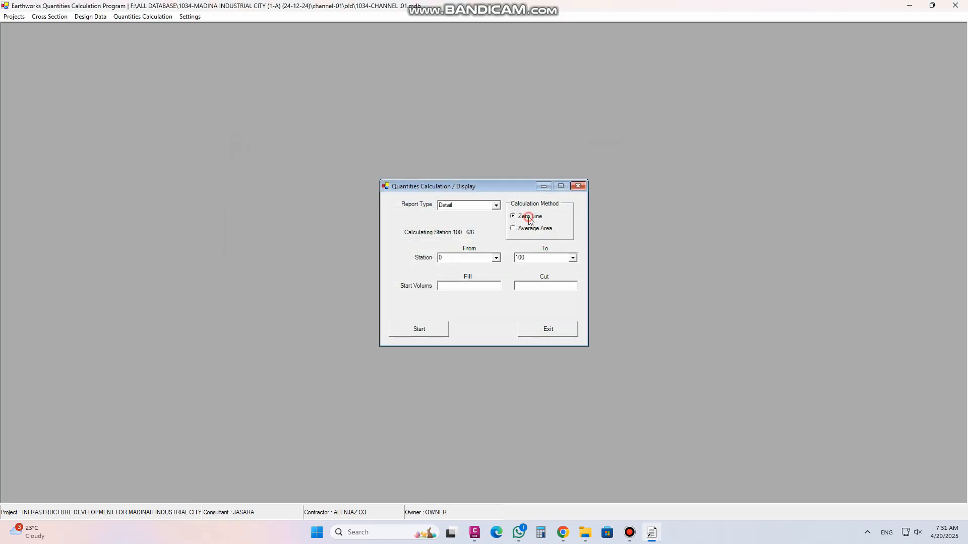
{"action": "left_click", "coordinate": [421, 333]}
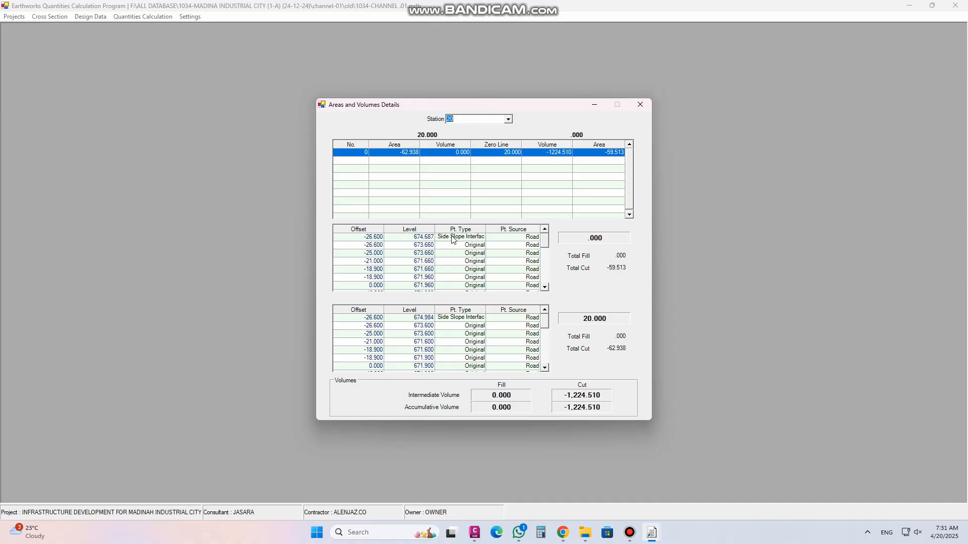
{"action": "mouse_move", "coordinate": [547, 243]}
{"action": "left_mouse_down"}
{"action": "mouse_move", "coordinate": [542, 288]}
{"action": "mouse_move", "coordinate": [543, 241]}
{"action": "left_mouse_up"}
{"action": "mouse_move", "coordinate": [546, 322]}
{"action": "left_mouse_down"}
{"action": "mouse_move", "coordinate": [547, 344]}
{"action": "mouse_move", "coordinate": [547, 334]}
{"action": "left_mouse_up"}
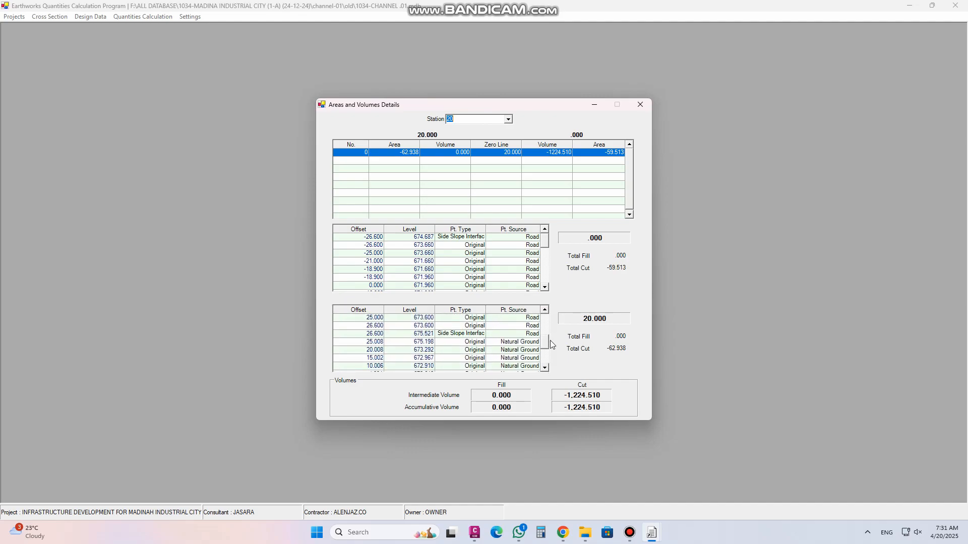
{"action": "left_click", "coordinate": [508, 119]}
{"action": "left_click", "coordinate": [481, 141]}
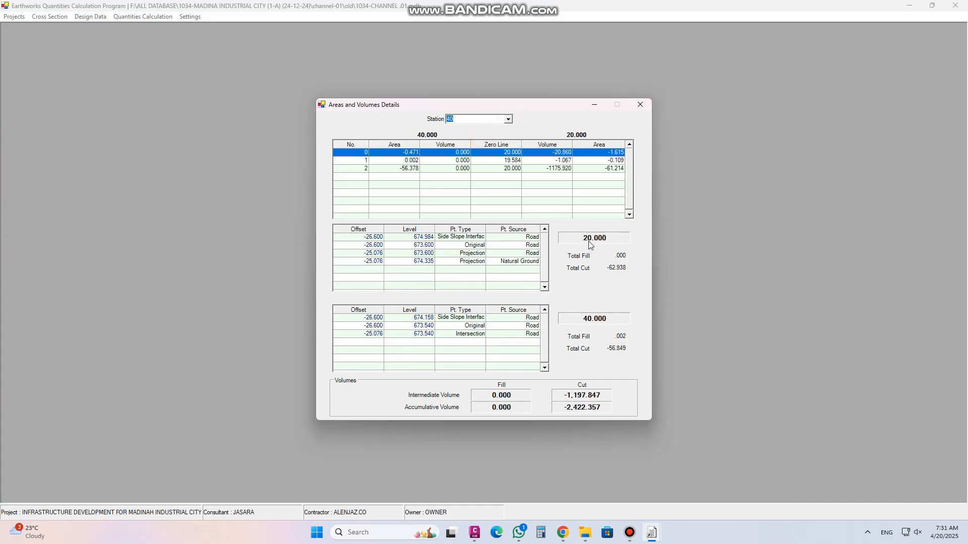
{"action": "left_click", "coordinate": [640, 106]}
{"action": "left_click", "coordinate": [577, 190]}
Open a maximized print preview of the Detail quantities report for stations 0 to 100 using the Zero Line method
{"action": "left_click", "coordinate": [142, 17]}
{"action": "left_click", "coordinate": [158, 39]}
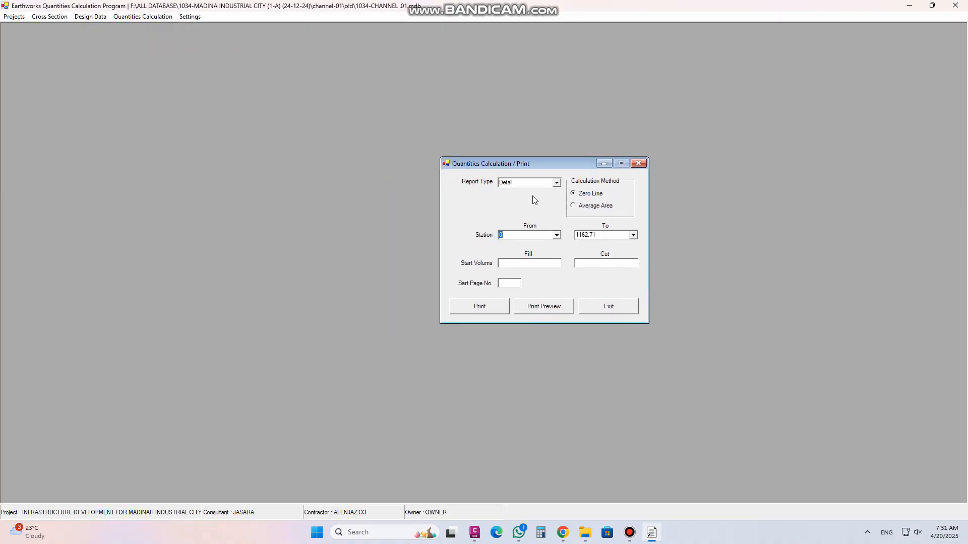
{"action": "left_click", "coordinate": [556, 182]}
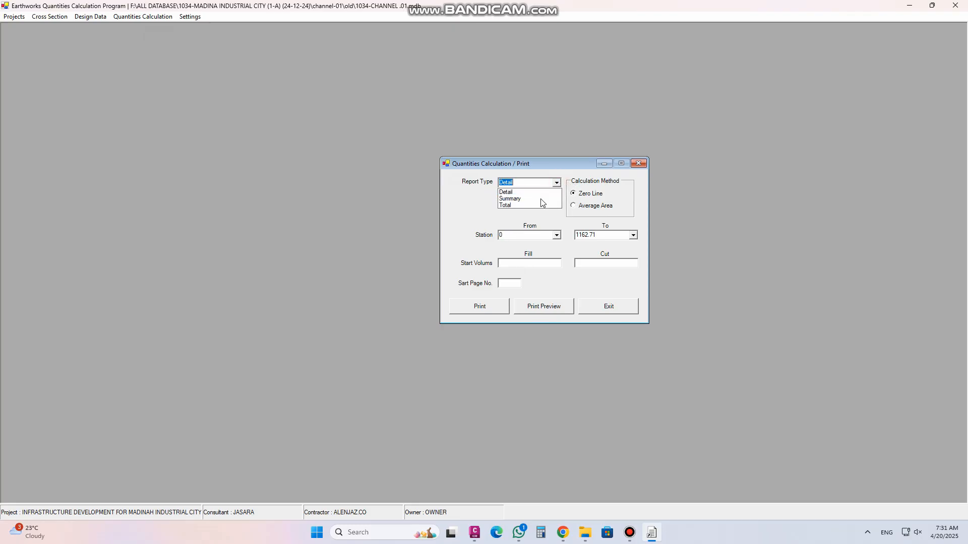
{"action": "left_click", "coordinate": [543, 168]}
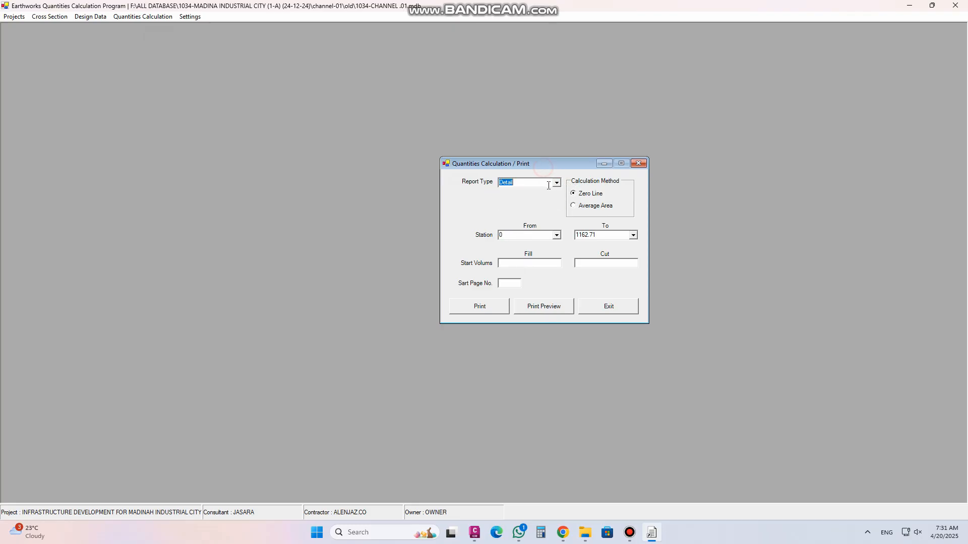
{"action": "left_click", "coordinate": [633, 235]}
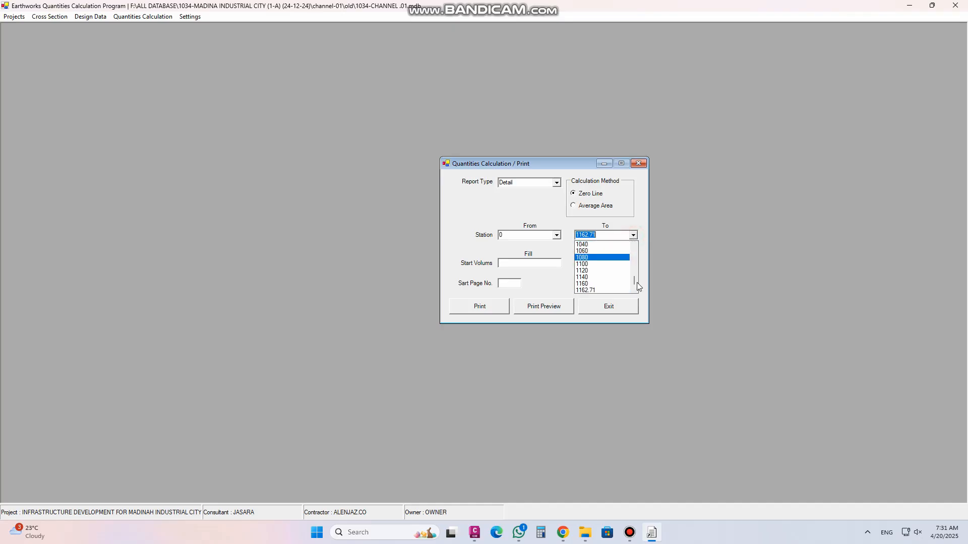
{"action": "left_click_drag", "start_coordinate": [634, 281], "coordinate": [633, 248]}
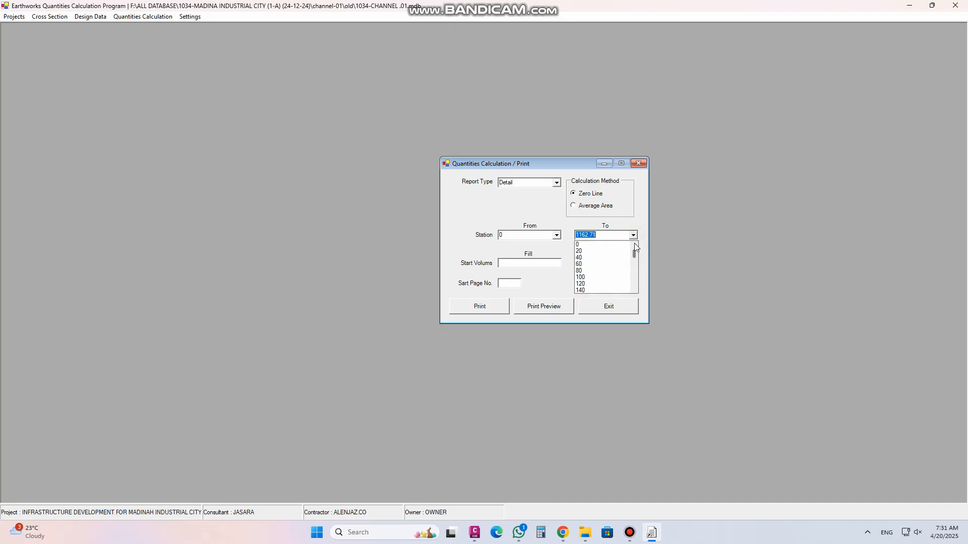
{"action": "left_click", "coordinate": [604, 277]}
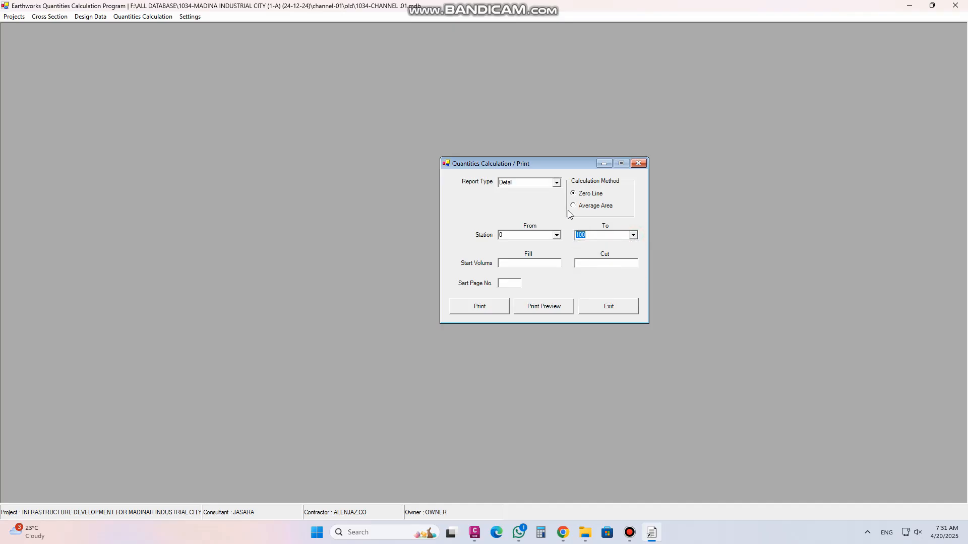
{"action": "left_click", "coordinate": [543, 311]}
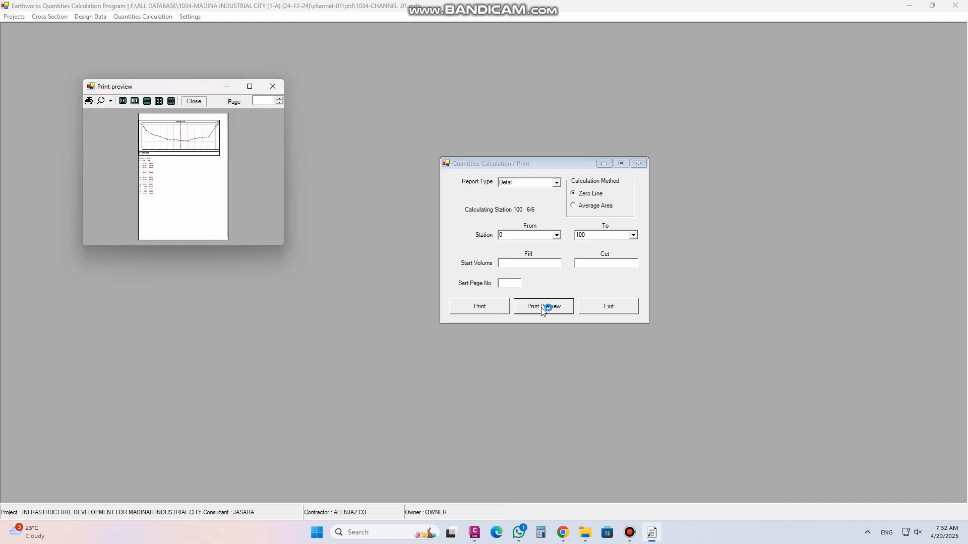
{"action": "left_click", "coordinate": [255, 87]}
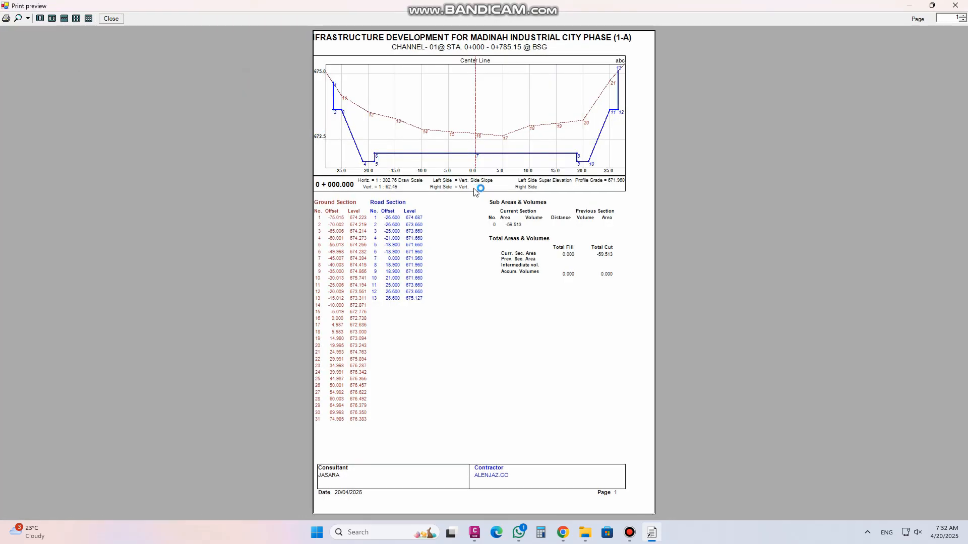
Try several zoom levels in the print preview and set it to 150%
{"action": "left_click", "coordinate": [28, 18]}
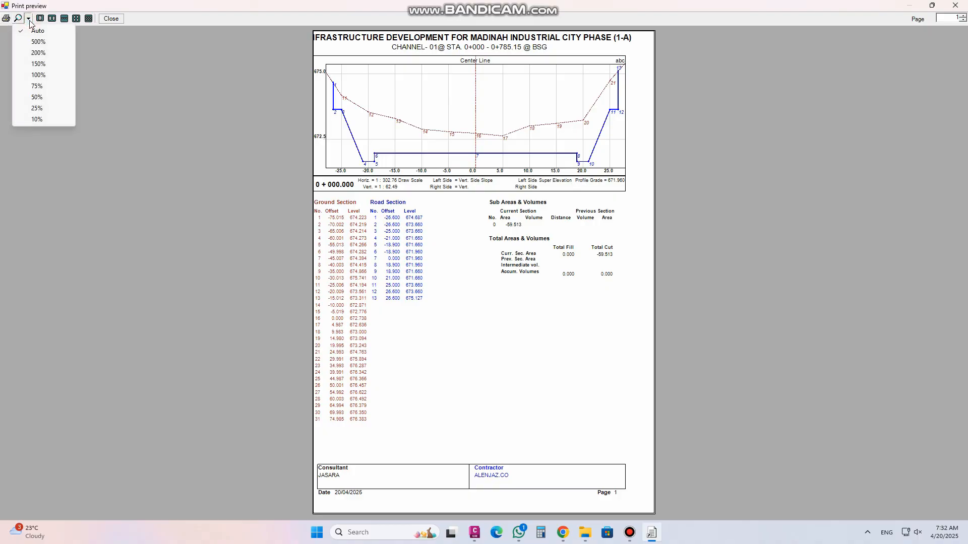
{"action": "left_click", "coordinate": [40, 75]}
{"action": "left_click", "coordinate": [29, 20]}
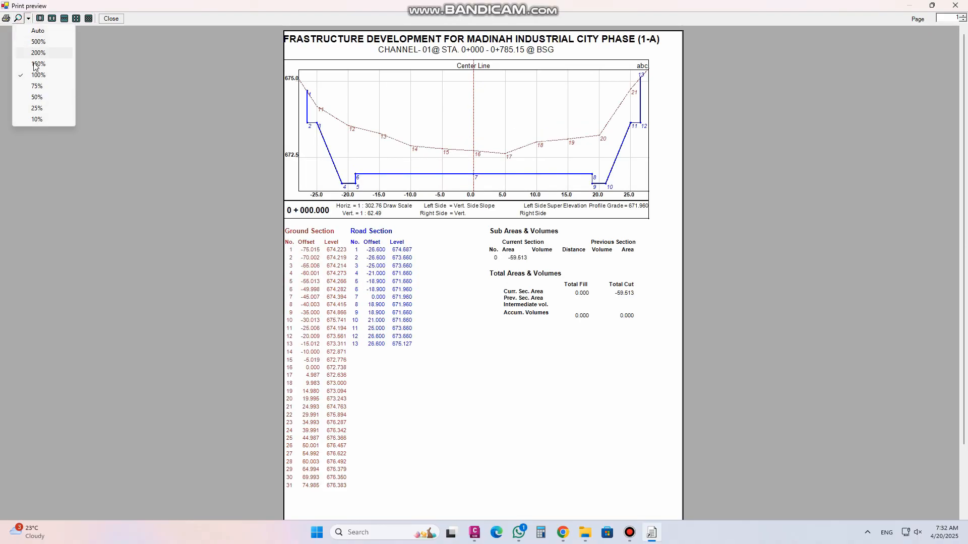
{"action": "left_click", "coordinate": [41, 64]}
{"action": "left_click", "coordinate": [28, 19]}
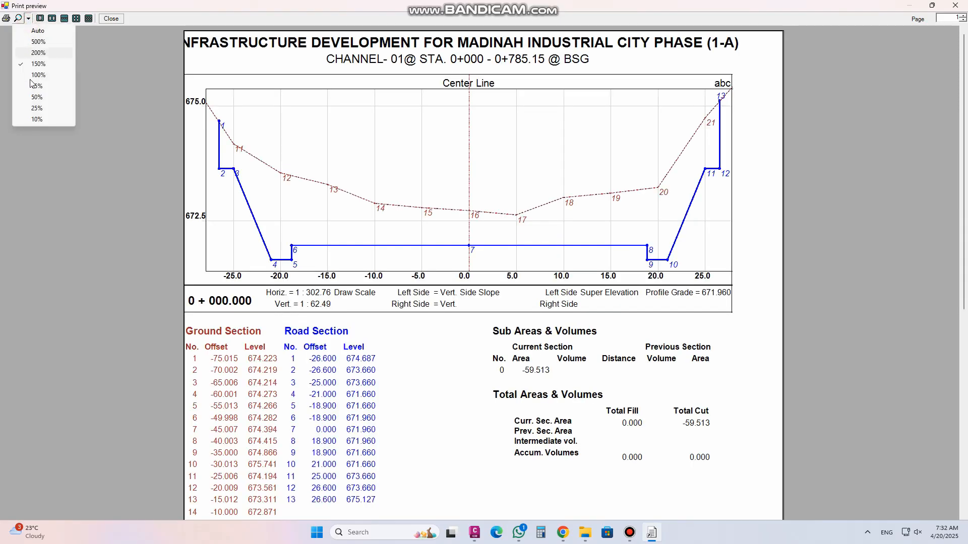
{"action": "left_click", "coordinate": [40, 84]}
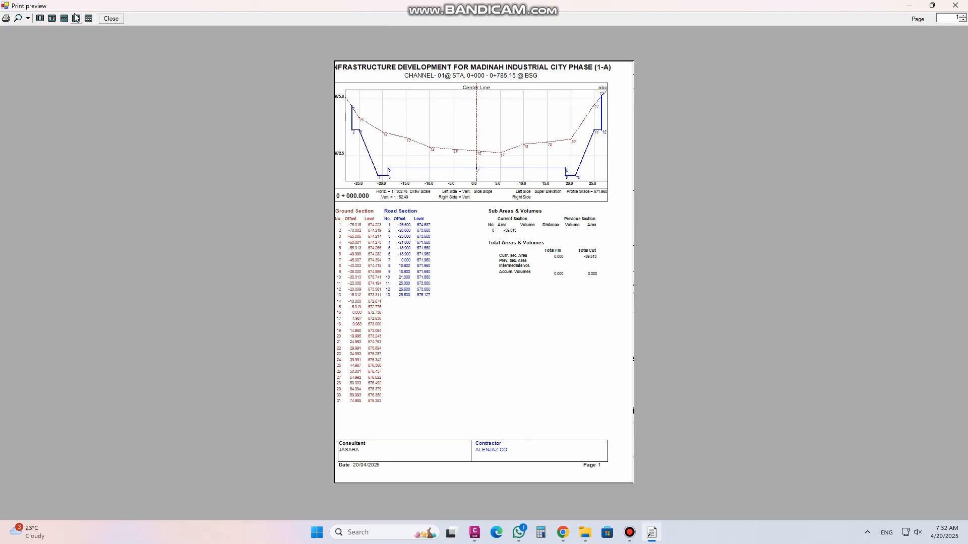
{"action": "left_click", "coordinate": [28, 19]}
{"action": "left_click", "coordinate": [39, 65]}
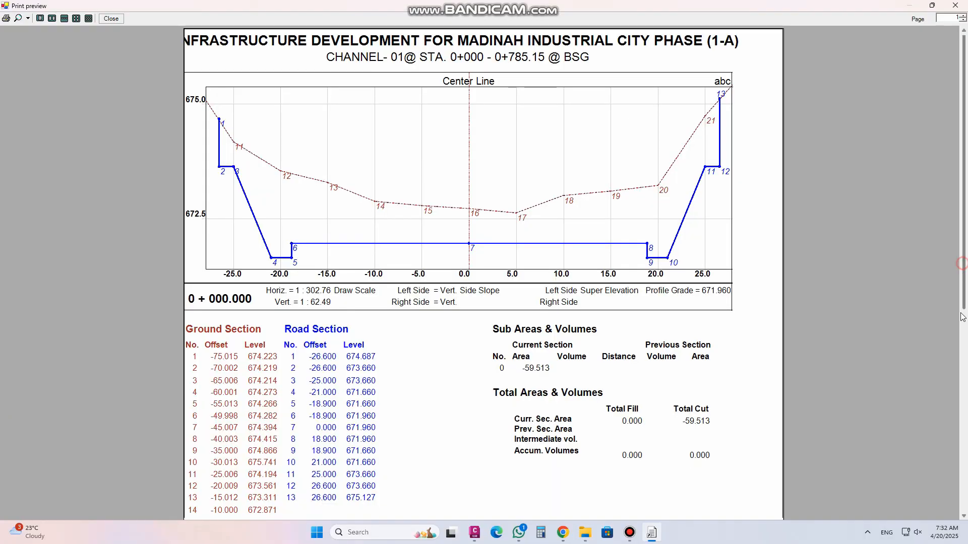
Examine the previewed cross sections and volumes page by page from station 0+000 to 0+100, and close the preview
{"action": "scroll", "coordinate": [959, 341], "scroll_direction": "down", "scroll_amount": 2}
{"action": "scroll", "coordinate": [959, 342], "scroll_direction": "up", "scroll_amount": 1}
{"action": "scroll", "coordinate": [959, 342], "scroll_direction": "up", "scroll_amount": 5}
{"action": "scroll", "coordinate": [952, 313], "scroll_direction": "down", "scroll_amount": 2}
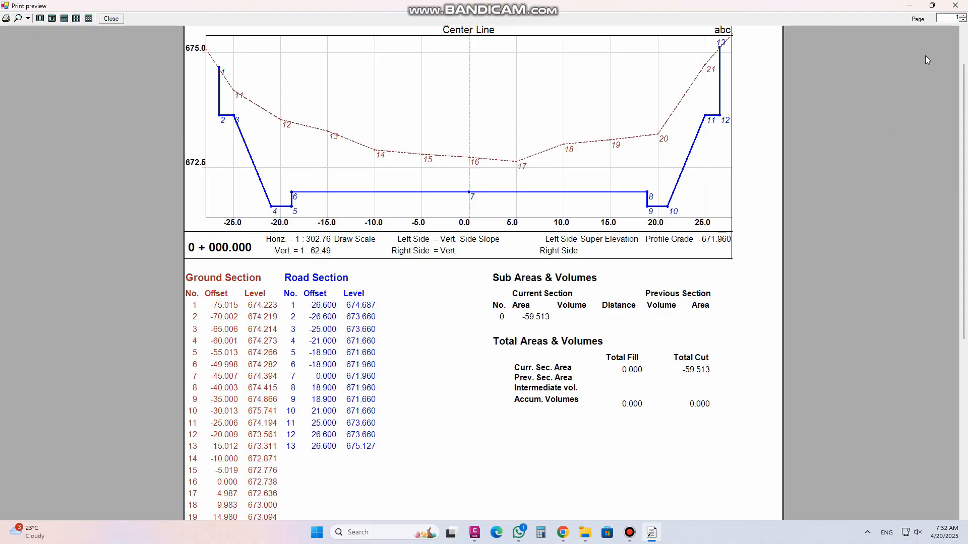
{"action": "left_click", "coordinate": [962, 17]}
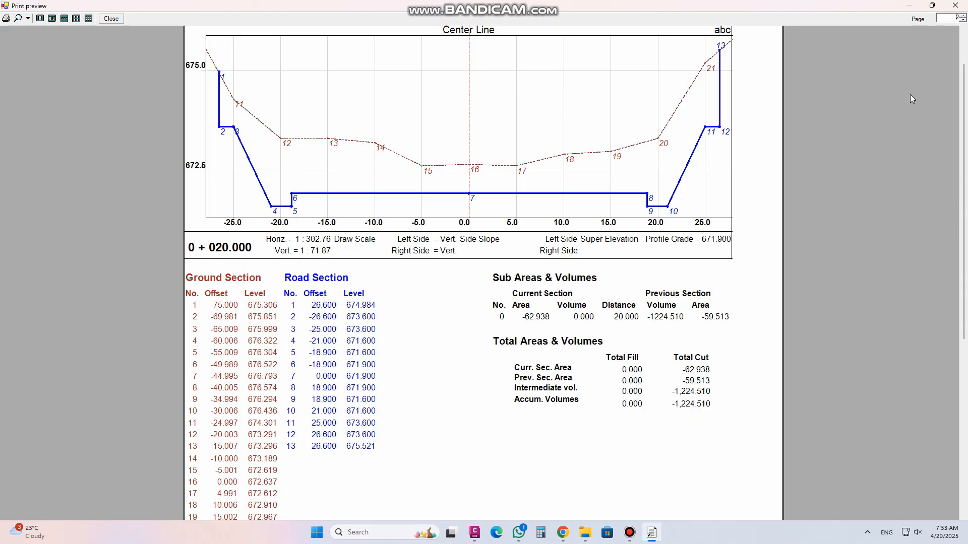
{"action": "left_click", "coordinate": [962, 17]}
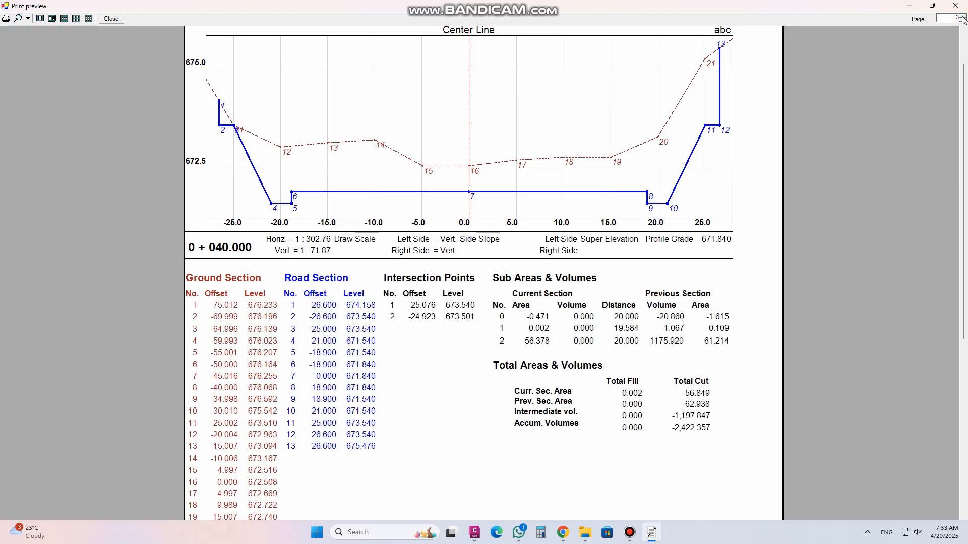
{"action": "left_click", "coordinate": [962, 16]}
{"action": "left_click", "coordinate": [962, 16]}
{"action": "left_click", "coordinate": [962, 17]}
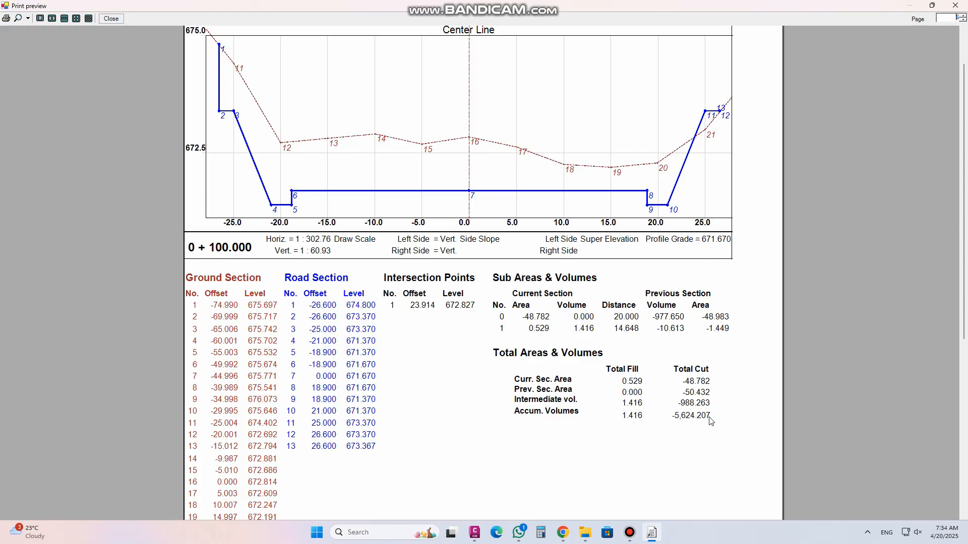
{"action": "left_click", "coordinate": [642, 418]}
{"action": "left_click", "coordinate": [112, 18]}
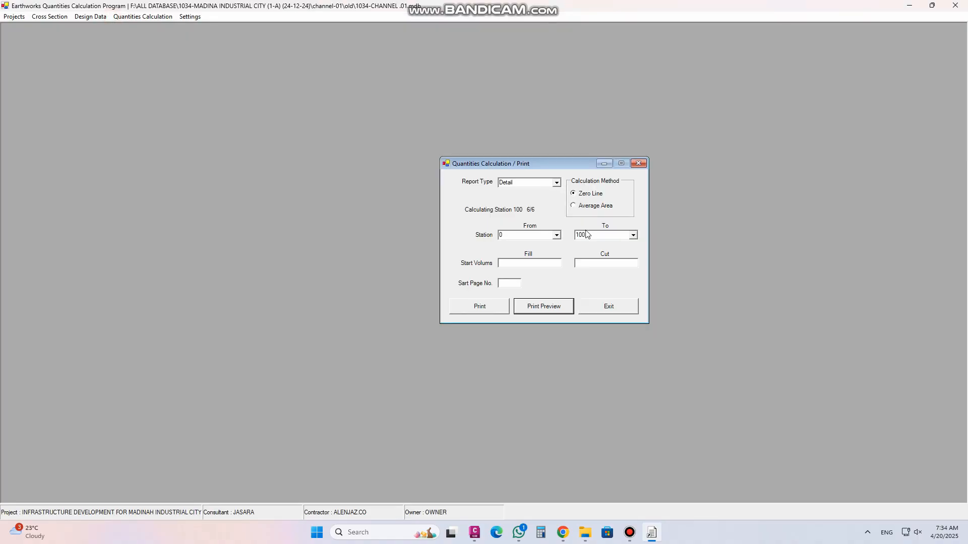
Compare the accumulated volumes at station 0+100 in print previews using the Average Area and Zero Line methods, closing each preview
{"action": "left_click", "coordinate": [590, 206]}
{"action": "left_click", "coordinate": [547, 313]}
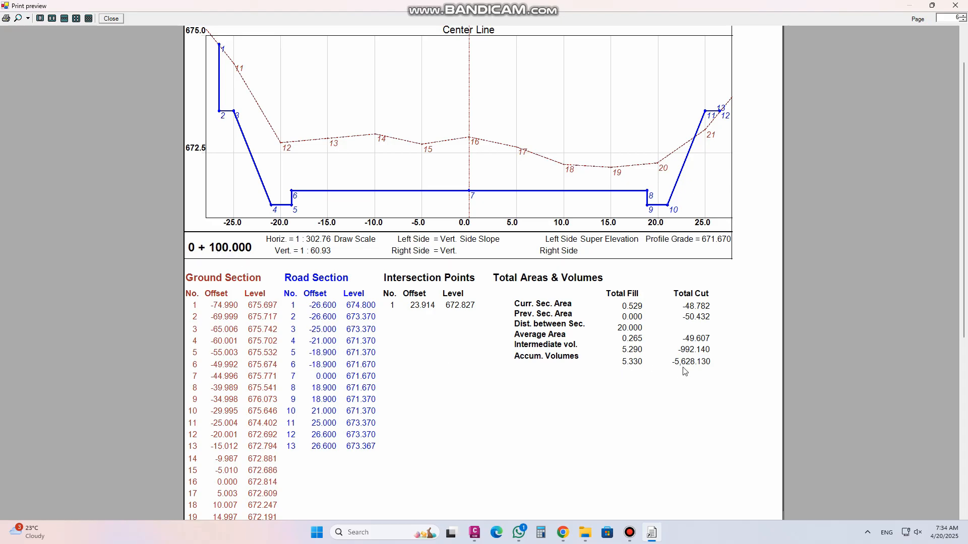
{"action": "left_click", "coordinate": [120, 20]}
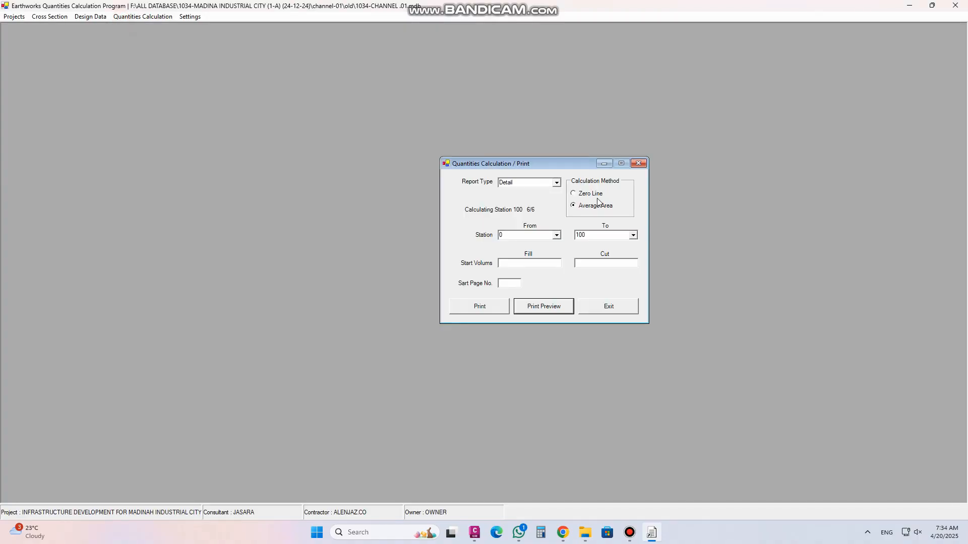
{"action": "left_click", "coordinate": [534, 313]}
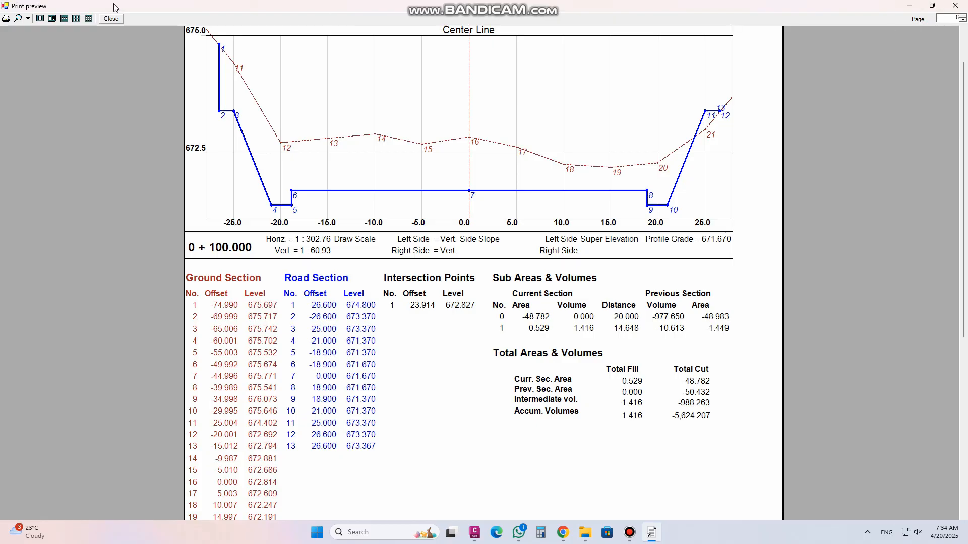
{"action": "left_click", "coordinate": [109, 18]}
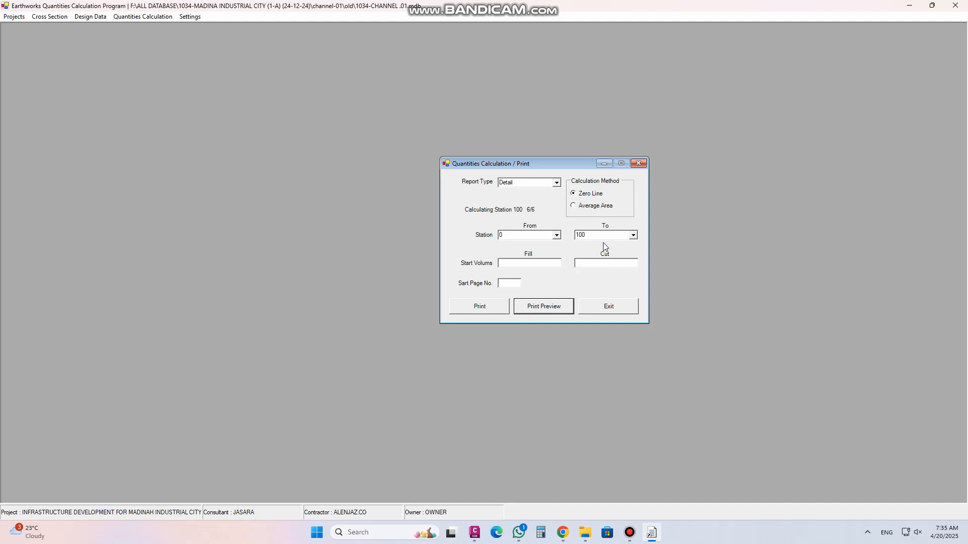
Set the start volumes to 100 fill and -100 cut and the start page number to 10, and preview the report
{"action": "left_click", "coordinate": [540, 263]}
{"action": "double_click", "coordinate": [520, 260]}
{"action": "left_click", "coordinate": [591, 265]}
{"action": "type", "text": "-100"}
{"action": "left_click", "coordinate": [510, 283]}
{"action": "left_click", "coordinate": [552, 312]}
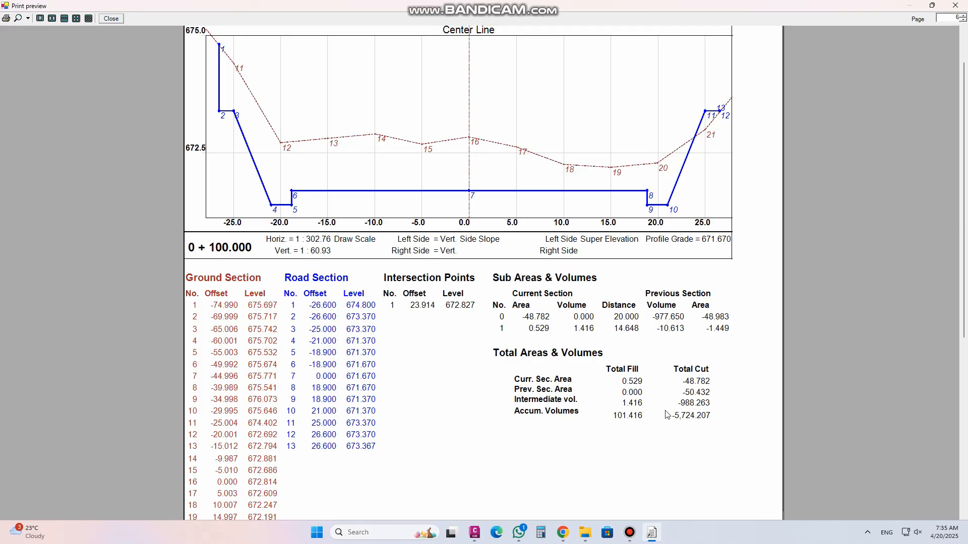
Check the accumulated volumes and the footer page number on the station 0+100 page, and close the preview
{"action": "left_click_drag", "start_coordinate": [959, 94], "coordinate": [966, 257]}
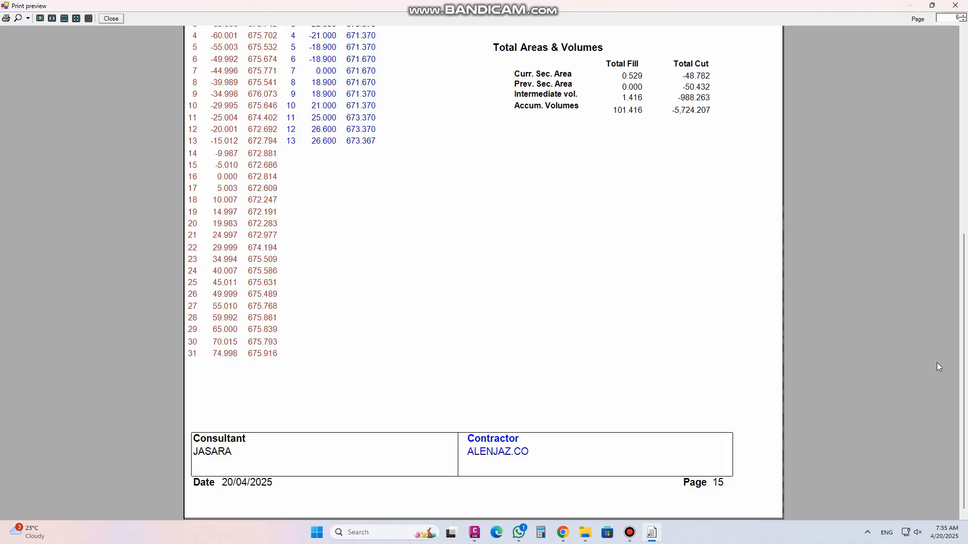
{"action": "scroll", "coordinate": [938, 367], "scroll_direction": "up", "scroll_amount": 5}
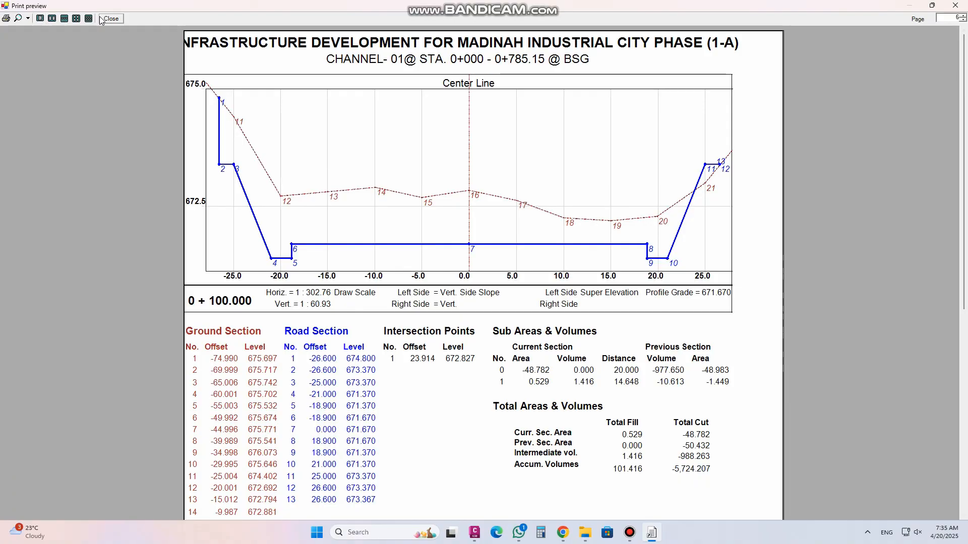
{"action": "left_click", "coordinate": [110, 19]}
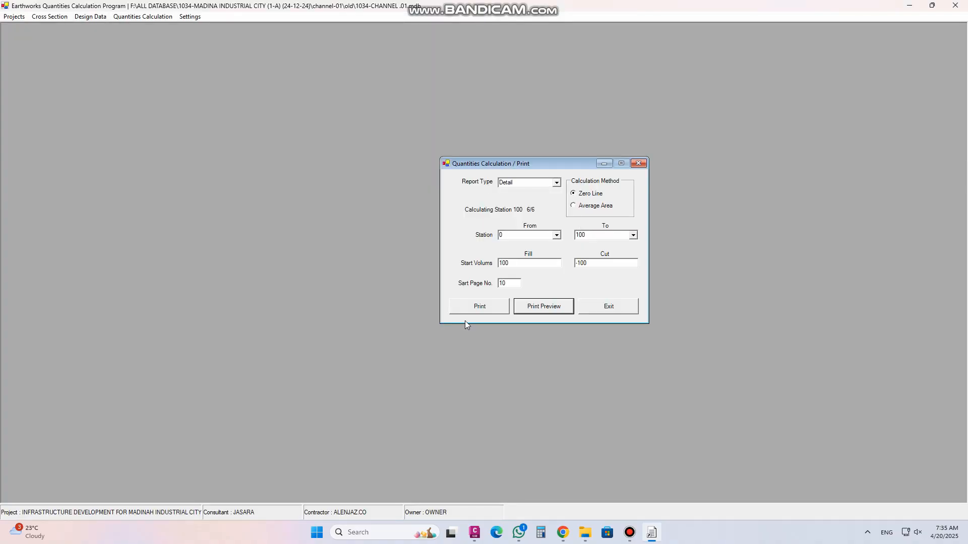
Set the report type to Summary, reset the start volumes and start page number to 0, and preview the Zero Line report
{"action": "double_click", "coordinate": [512, 283]}
{"action": "left_click", "coordinate": [555, 184]}
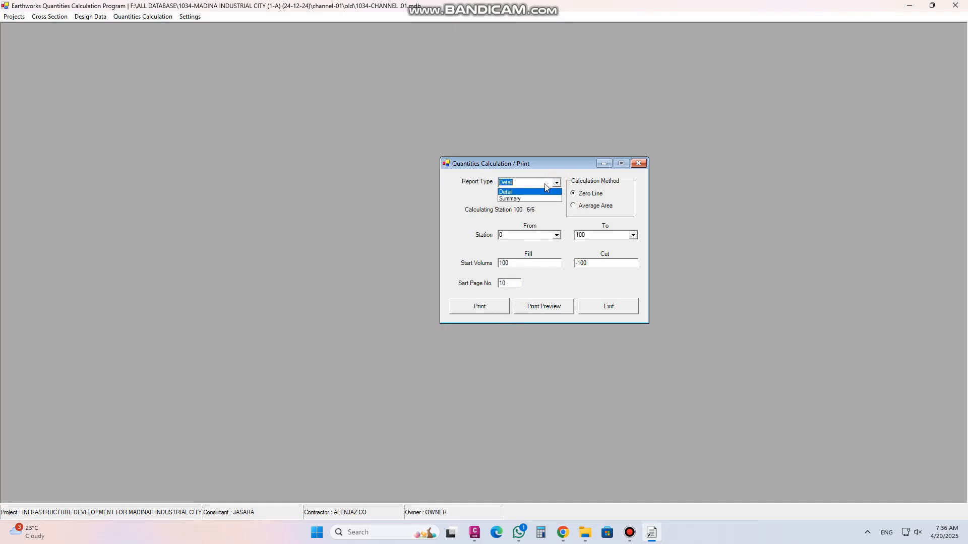
{"action": "left_click", "coordinate": [511, 198]}
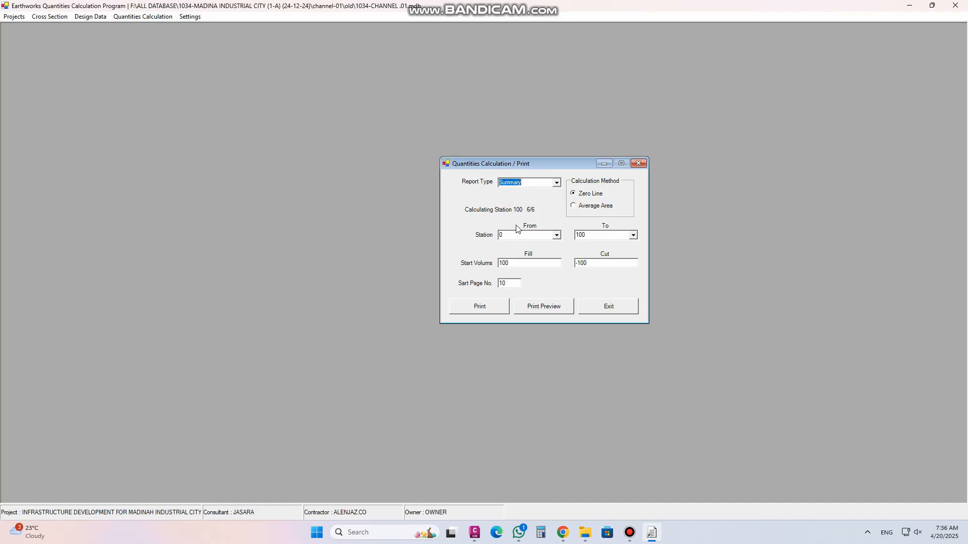
{"action": "double_click", "coordinate": [583, 263]}
{"action": "type", "text": "0"}
{"action": "double_click", "coordinate": [510, 262]}
{"action": "type", "text": "0"}
{"action": "double_click", "coordinate": [510, 284]}
{"action": "type", "text": "0"}
{"action": "left_click", "coordinate": [535, 313]}
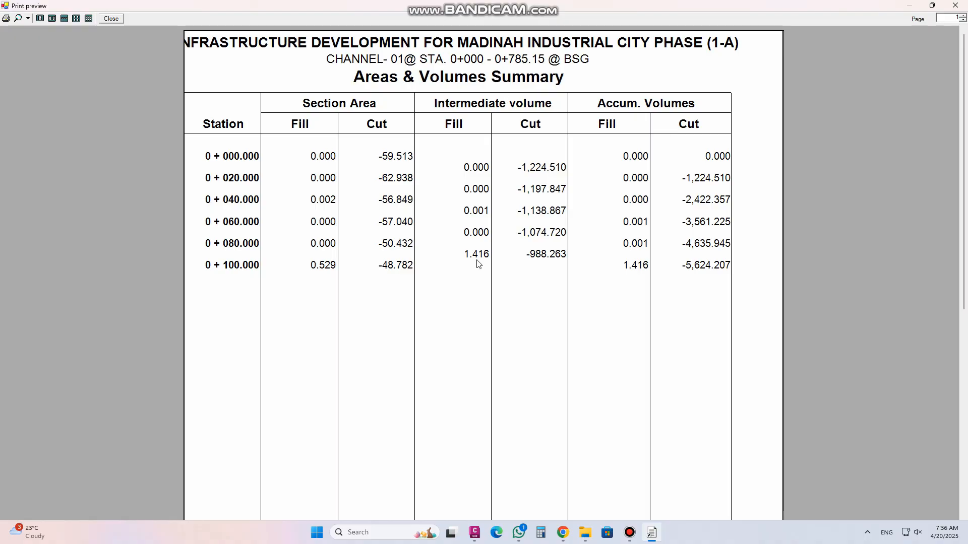
{"action": "left_click", "coordinate": [109, 19]}
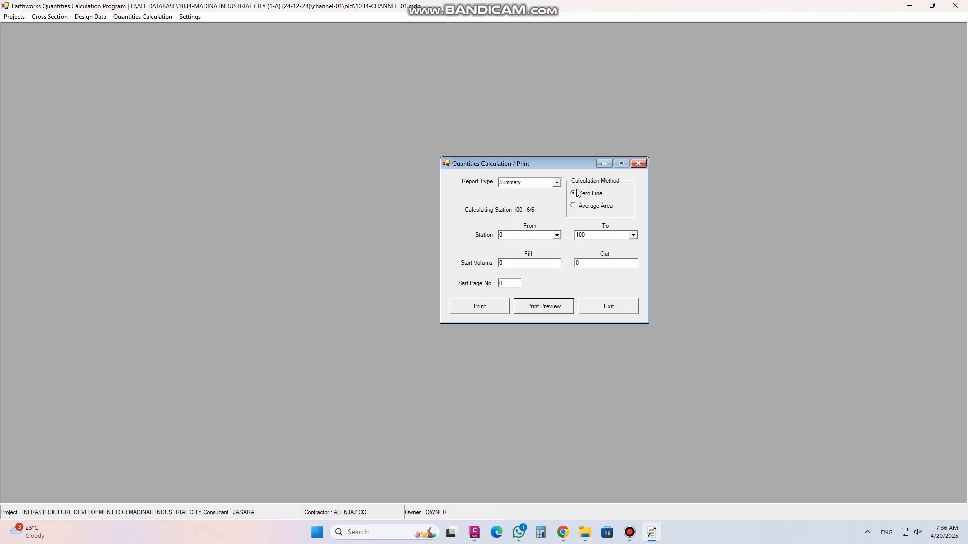
Switch the calculation method to Average Area and preview the Summary report for stations 0 to 100
{"action": "left_click", "coordinate": [593, 209]}
{"action": "left_click", "coordinate": [557, 305]}
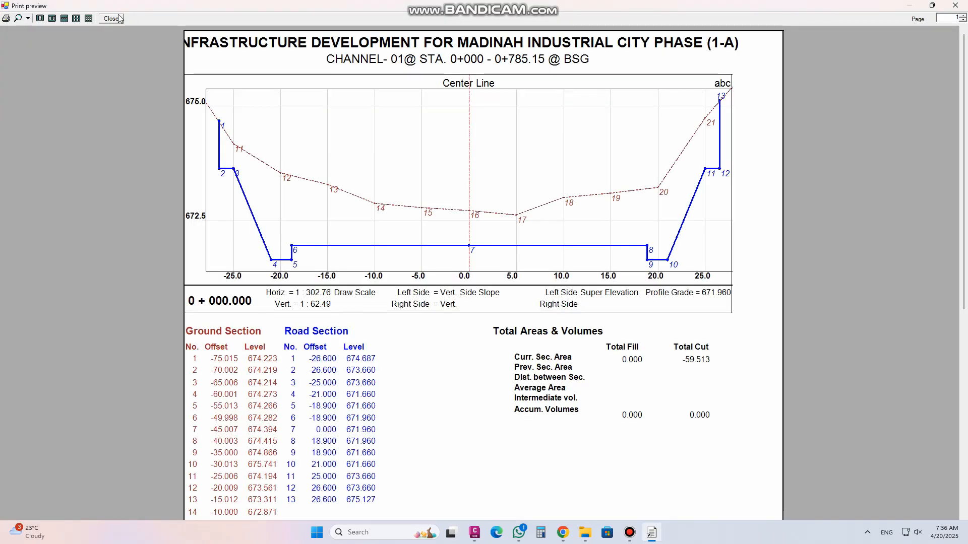
{"action": "left_click", "coordinate": [112, 19]}
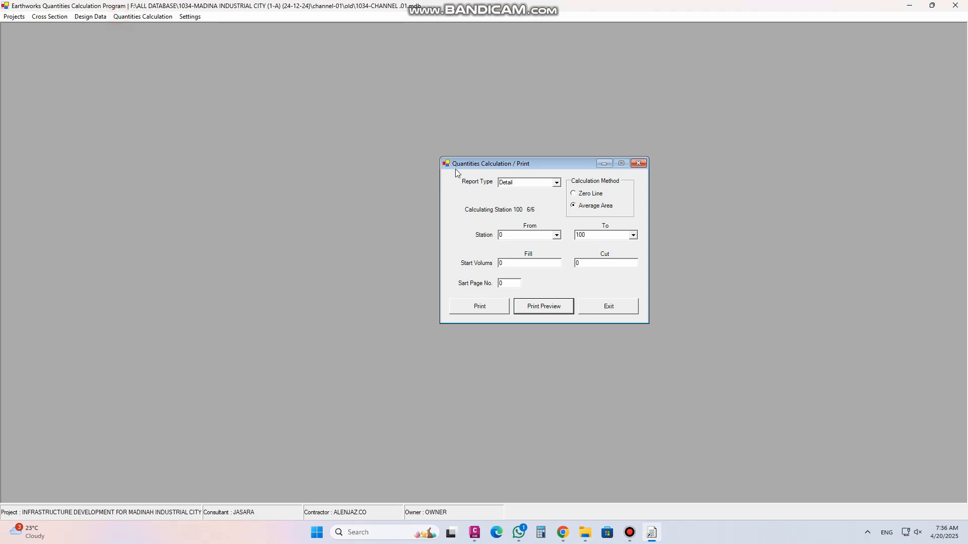
{"action": "left_click", "coordinate": [548, 186]}
{"action": "left_click", "coordinate": [516, 196]}
{"action": "left_click", "coordinate": [537, 309]}
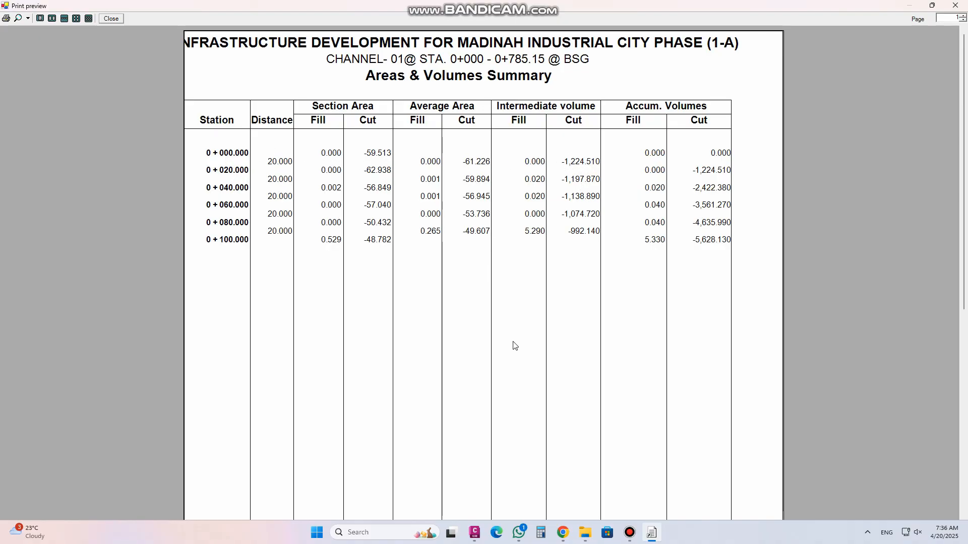
In Calculator, work out the average cut area between stations 0+000 and 0+020 by adding 59.513 and 62.938 and dividing by 2
{"action": "left_click", "coordinate": [541, 532]}
{"action": "left_click_drag", "start_coordinate": [252, 154], "coordinate": [648, 229]}
{"action": "type", "text": "59.5"}
{"action": "type", "text": "13 + 62"}
{"action": "type", "text": ".938"}
{"action": "key", "text": "Return"}
{"action": "type", "text": "/2"}
{"action": "key", "text": "Return"}
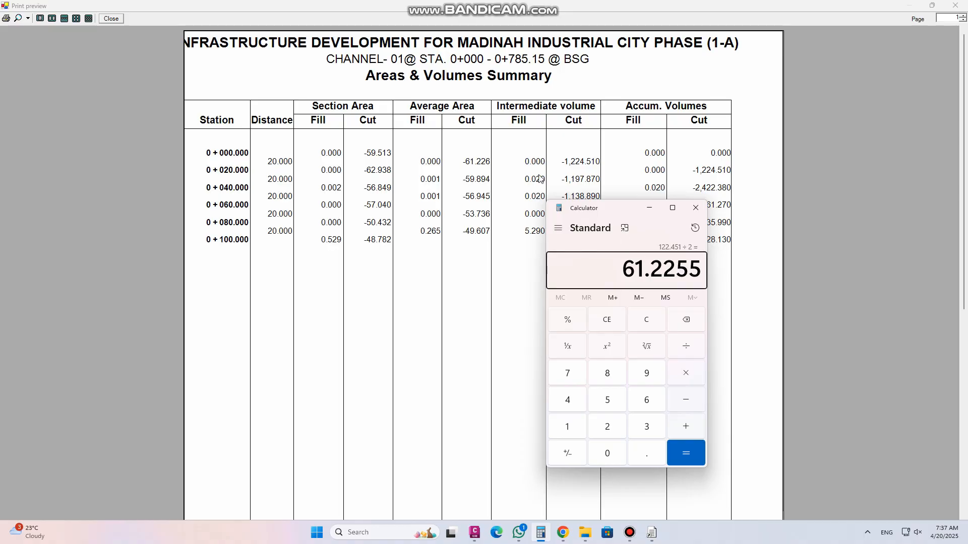
Multiply the calculated average area by the 20 m distance to check the intermediate cut volume, and close Calculator and the report windows
{"action": "key", "text": "asterisk"}
{"action": "type", "text": "20"}
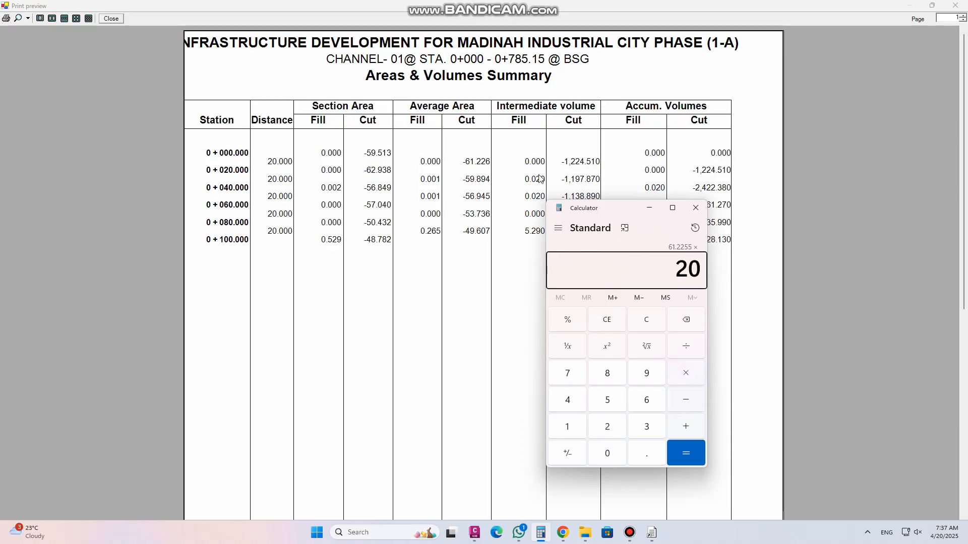
{"action": "key", "text": "Return"}
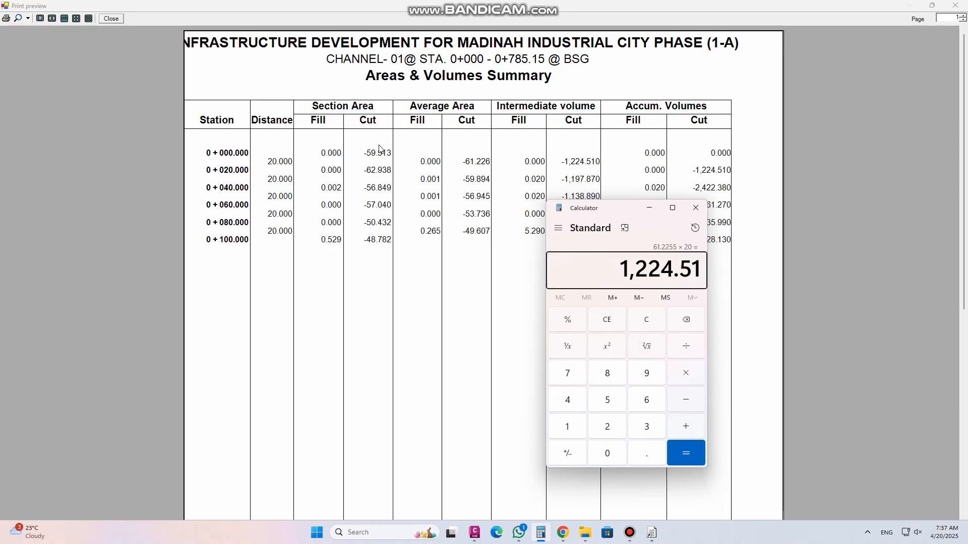
{"action": "left_click", "coordinate": [696, 208]}
{"action": "left_click", "coordinate": [112, 19]}
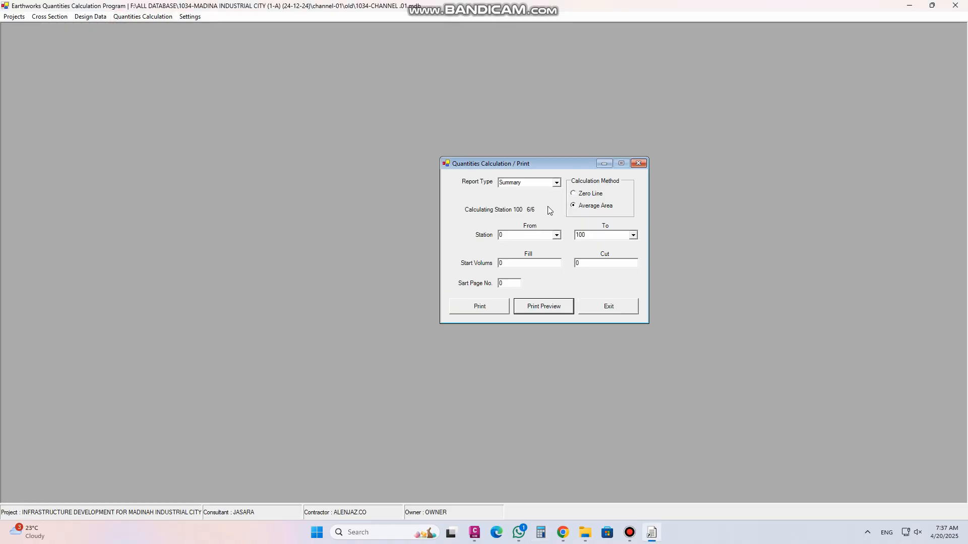
{"action": "left_click", "coordinate": [639, 164]}
Open the print settings, activate them to view the font, size, line style and color options, and close the dialog
{"action": "left_click", "coordinate": [144, 20]}
{"action": "mouse_move", "coordinate": [198, 18]}
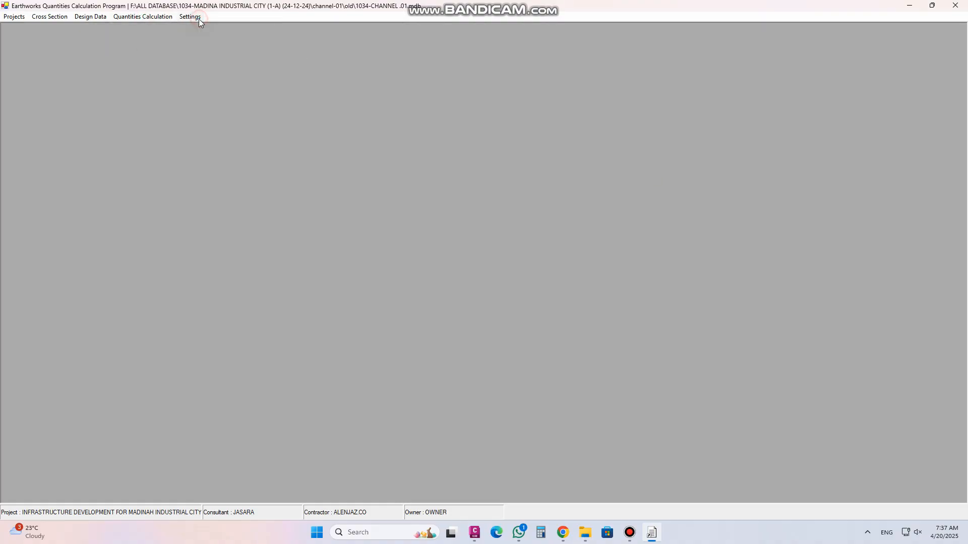
{"action": "left_click", "coordinate": [204, 30]}
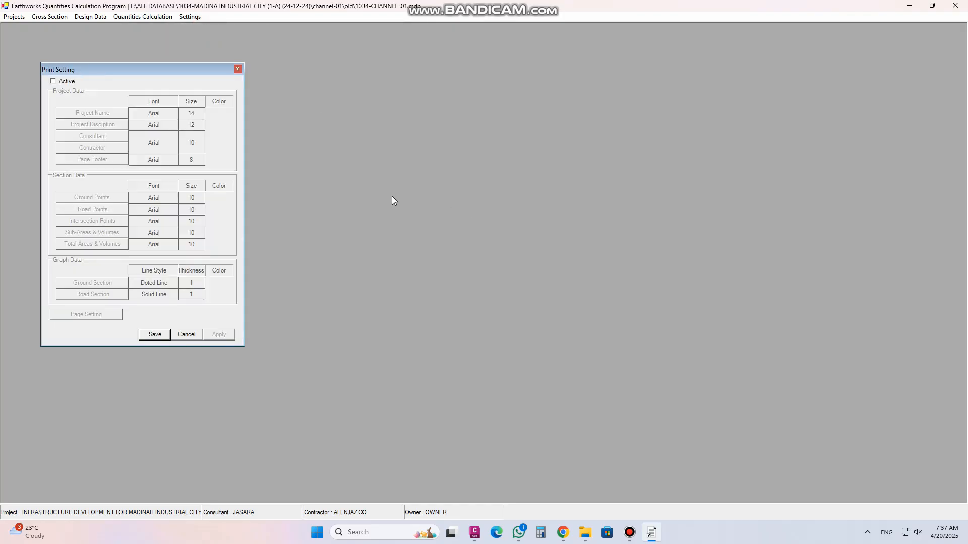
{"action": "left_click", "coordinate": [53, 81]}
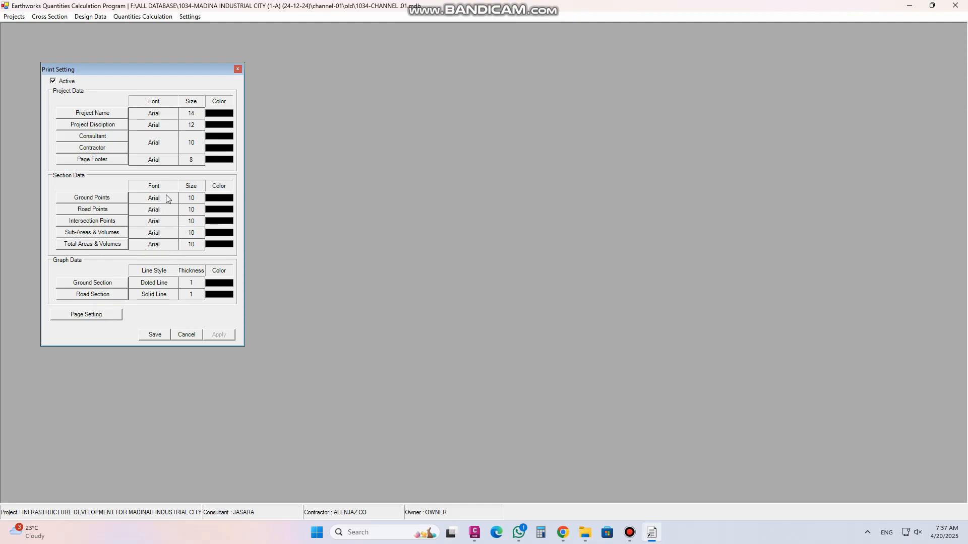
{"action": "left_click", "coordinate": [237, 69]}
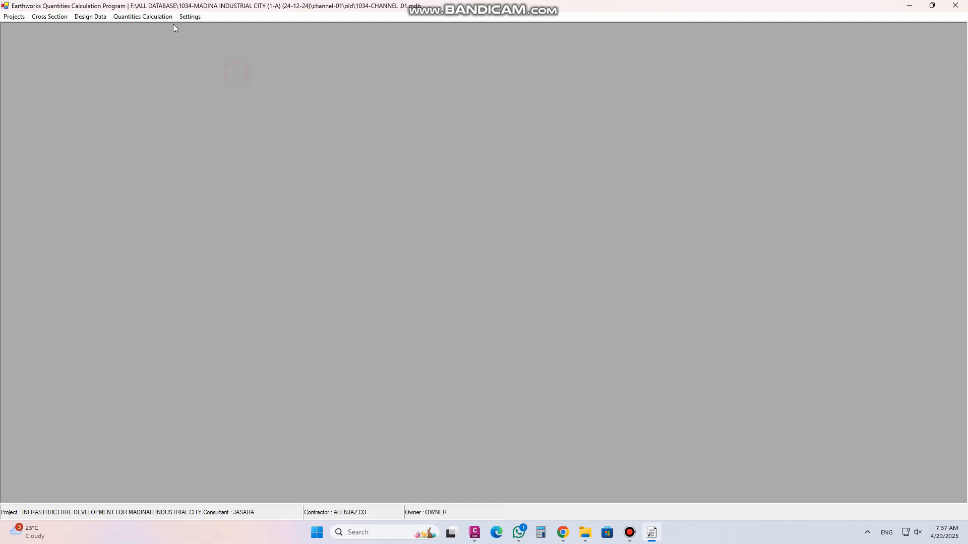
Open the drawing options for editing and look through the grid interval and scale parameters, selecting X Scal and its value
{"action": "left_click", "coordinate": [190, 17]}
{"action": "left_click", "coordinate": [216, 39]}
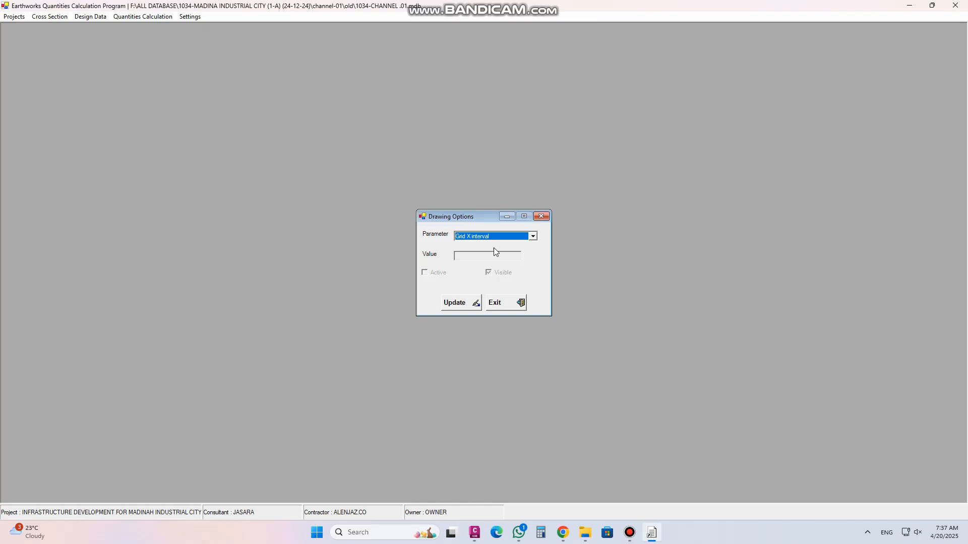
{"action": "left_click", "coordinate": [532, 236]}
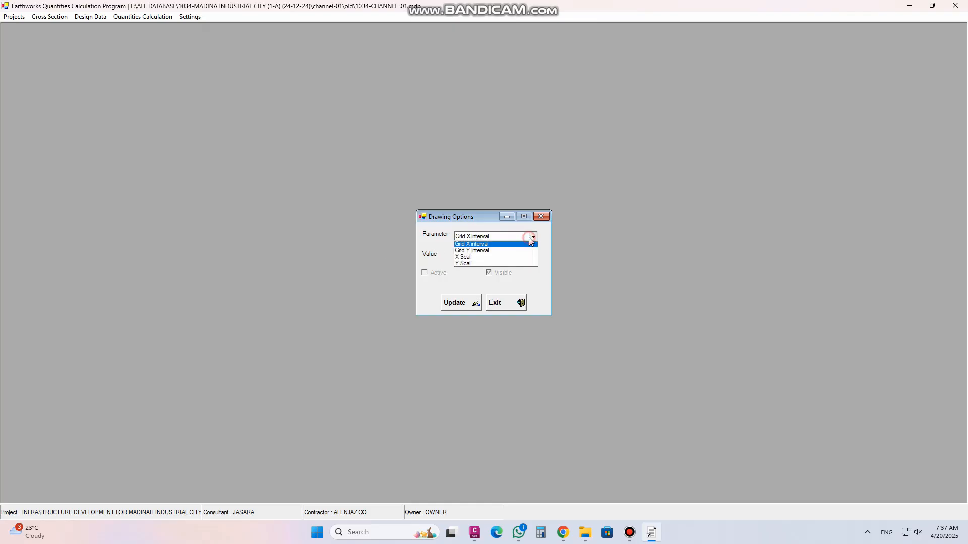
{"action": "left_click", "coordinate": [486, 250]}
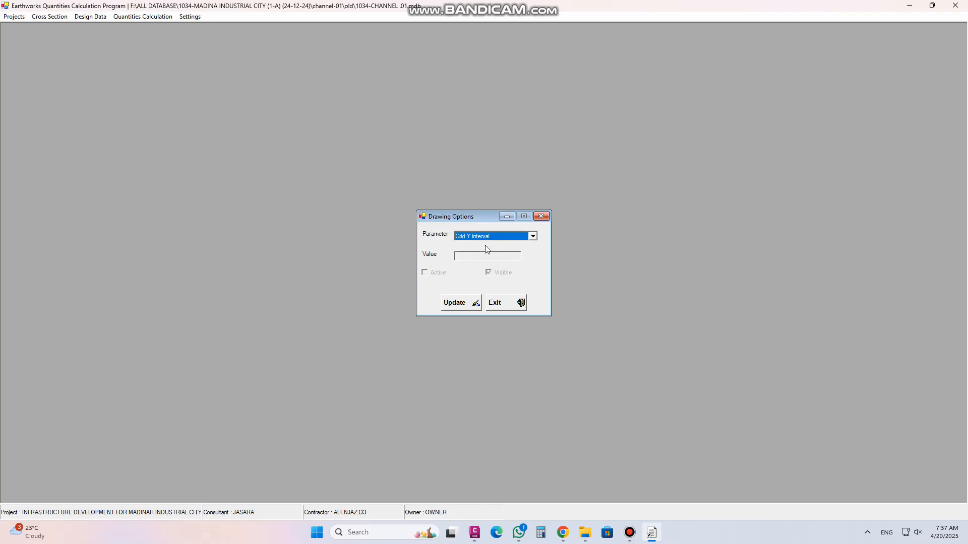
{"action": "left_click", "coordinate": [462, 308]}
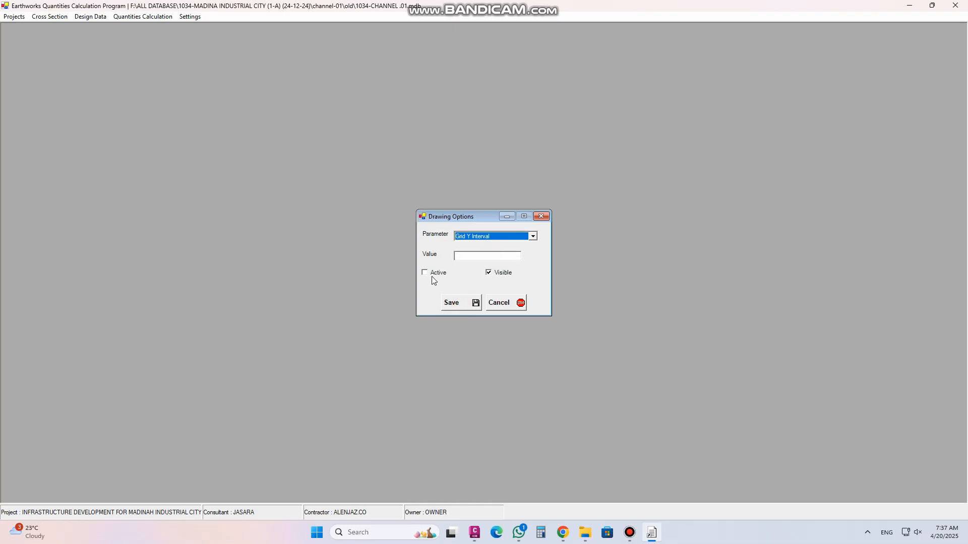
{"action": "left_click", "coordinate": [533, 236]}
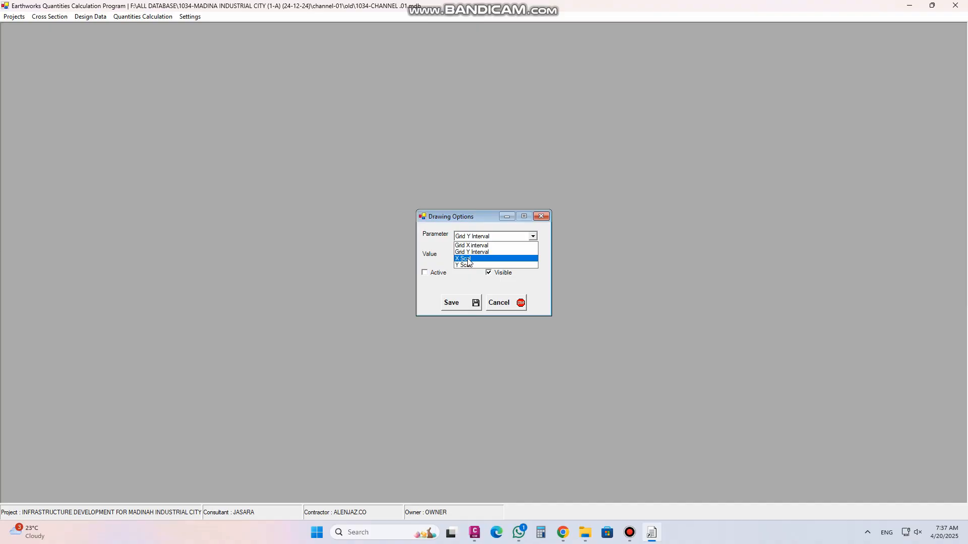
{"action": "left_click", "coordinate": [468, 251]}
{"action": "left_click", "coordinate": [534, 237]}
{"action": "left_click", "coordinate": [491, 252]}
{"action": "left_click", "coordinate": [481, 237]}
{"action": "key", "text": "Down"}
{"action": "left_click", "coordinate": [476, 240]}
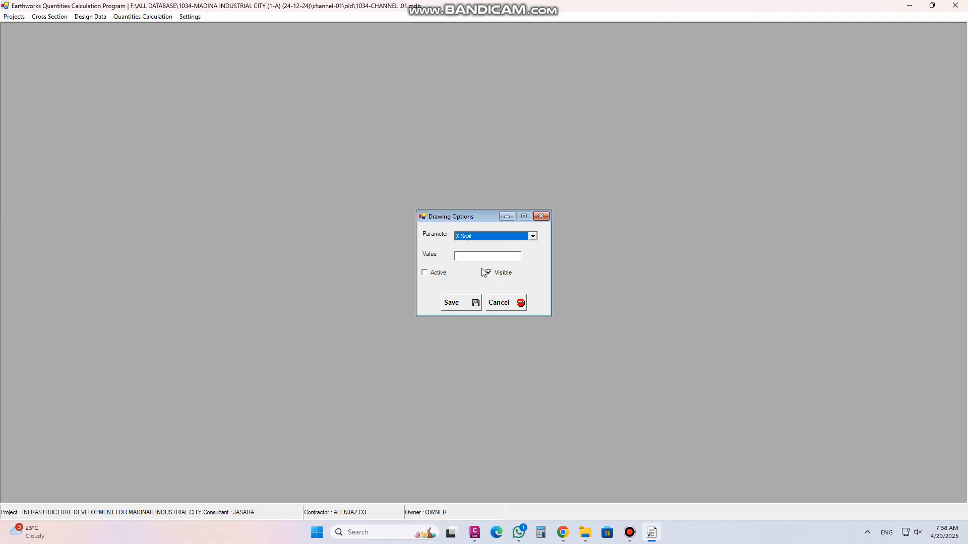
{"action": "left_click", "coordinate": [485, 256]}
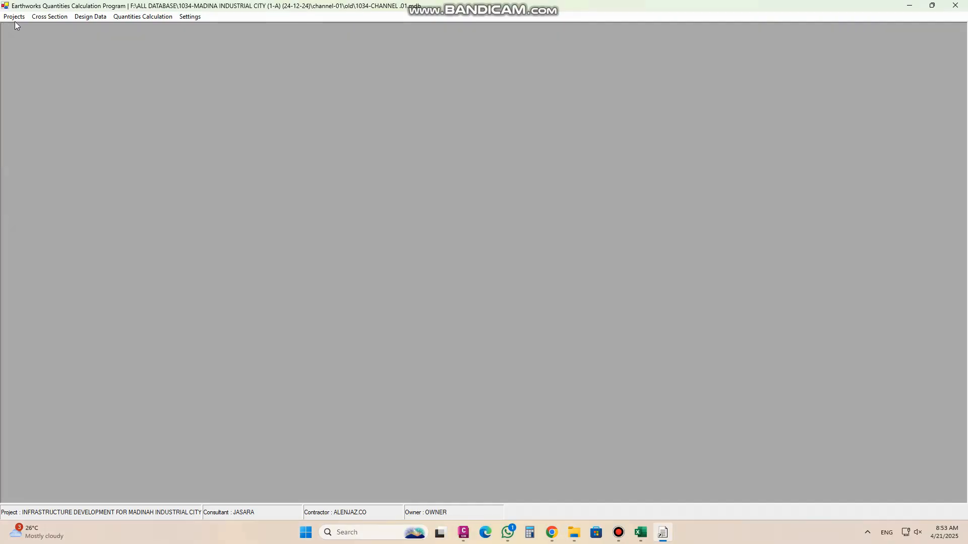
Try to copy project 1 within the current database as project number 2 named PRACTICE PROJECT
{"action": "left_click", "coordinate": [16, 18]}
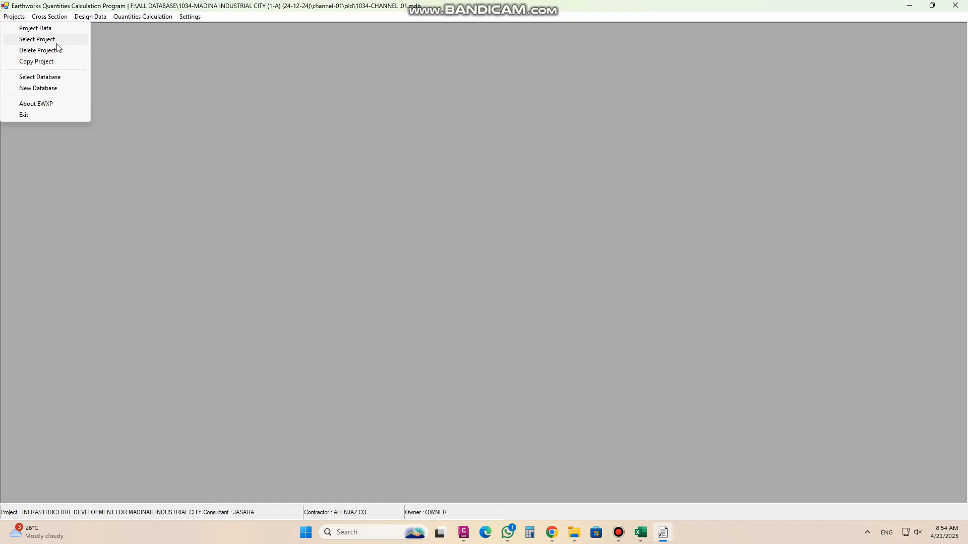
{"action": "left_click", "coordinate": [52, 62]}
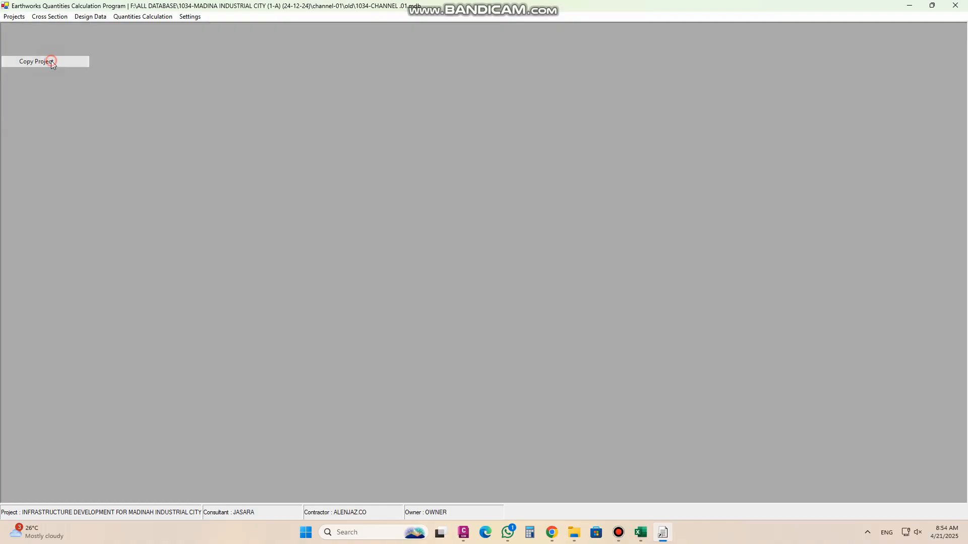
{"action": "left_click", "coordinate": [601, 242]}
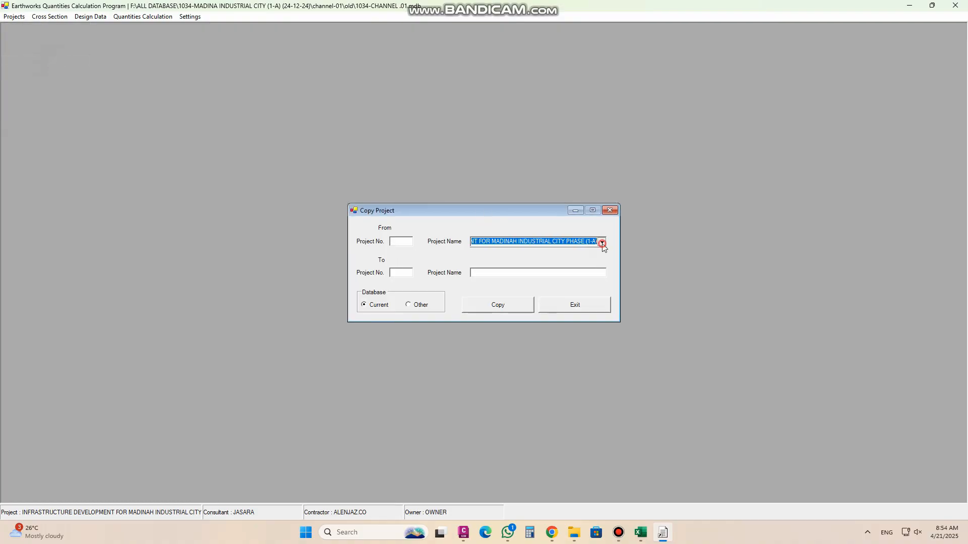
{"action": "left_click", "coordinate": [550, 250]}
{"action": "left_click", "coordinate": [401, 273]}
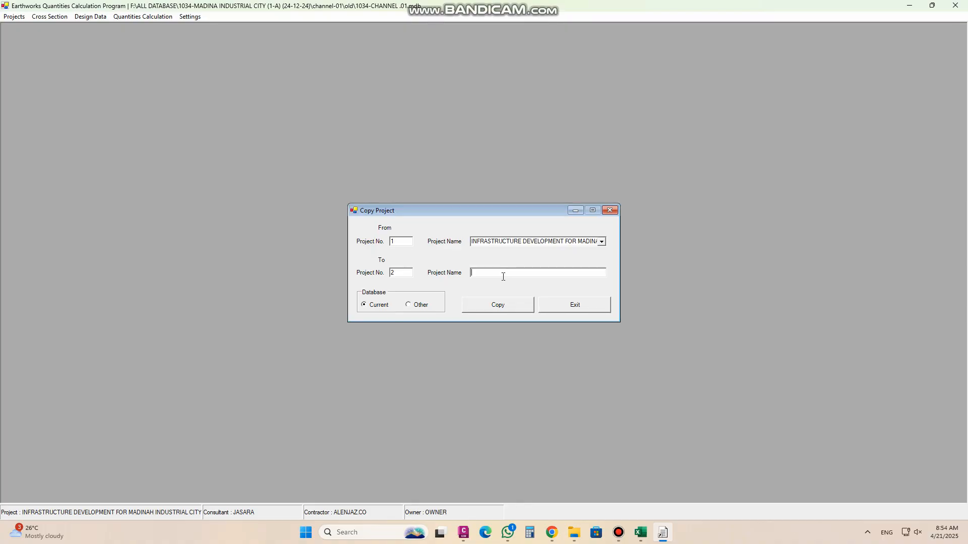
{"action": "type", "text": "PRACTICE PROJECT"}
{"action": "left_click", "coordinate": [471, 306]}
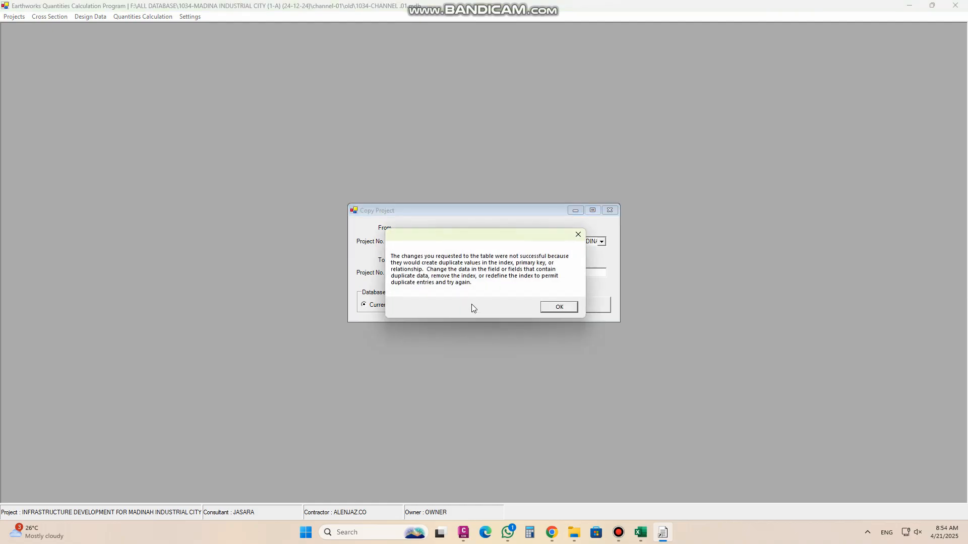
{"action": "left_click", "coordinate": [555, 309]}
{"action": "left_click", "coordinate": [548, 294]}
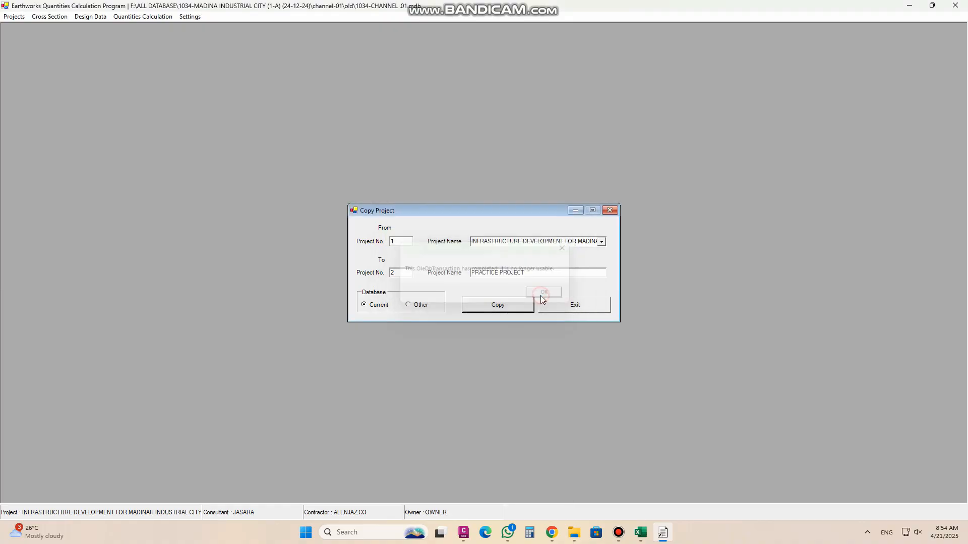
Change the target project number to 14, copy the project, and leave the copy dialog
{"action": "left_click", "coordinate": [407, 273]}
{"action": "double_click", "coordinate": [407, 273]}
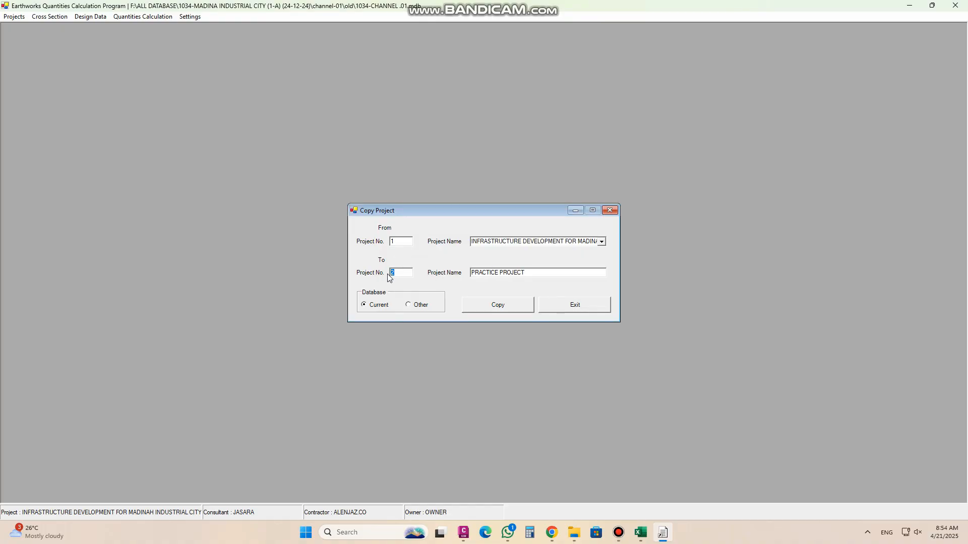
{"action": "left_click", "coordinate": [490, 309]}
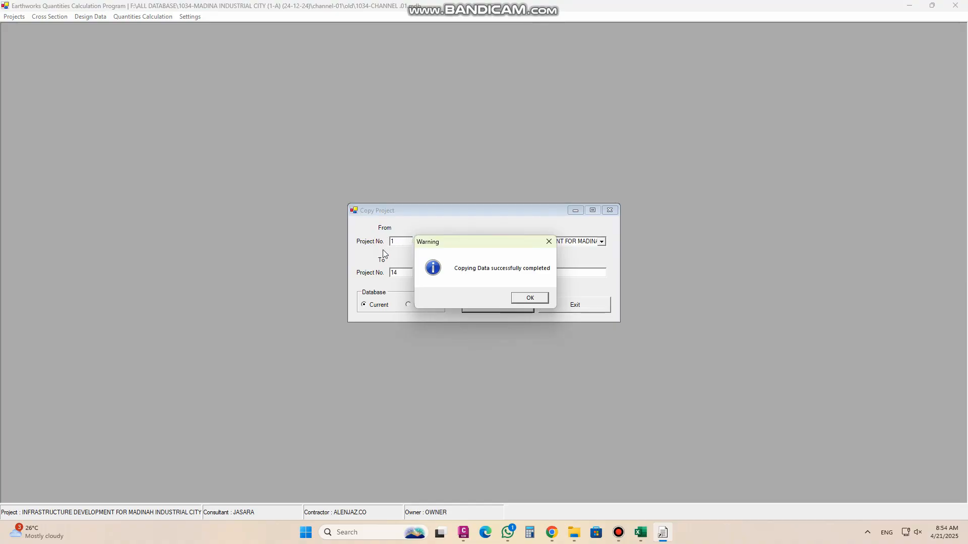
{"action": "left_click", "coordinate": [531, 298]}
{"action": "left_click", "coordinate": [576, 305]}
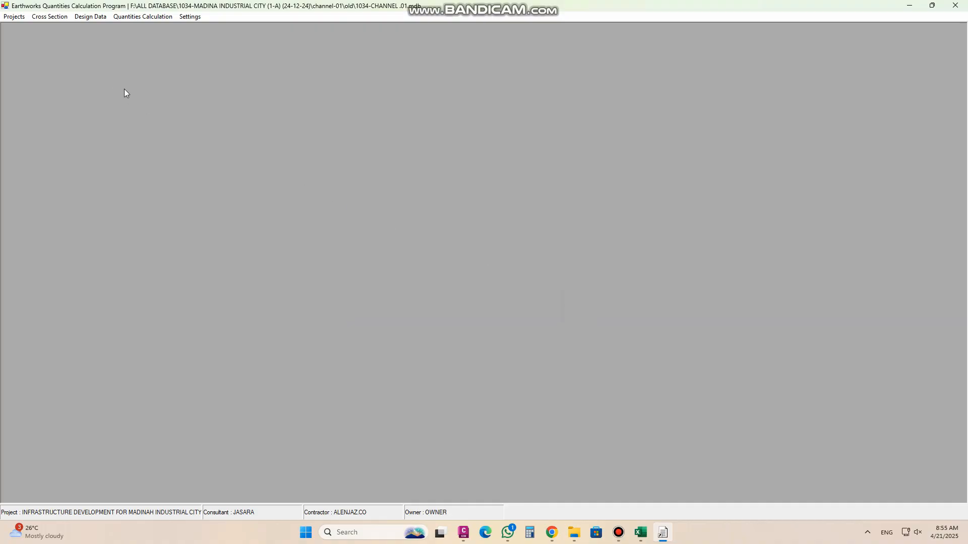
Open PRACTICE PROJECT's project data for modification and shorten its description to CHANNEL- 01
{"action": "left_click", "coordinate": [15, 16]}
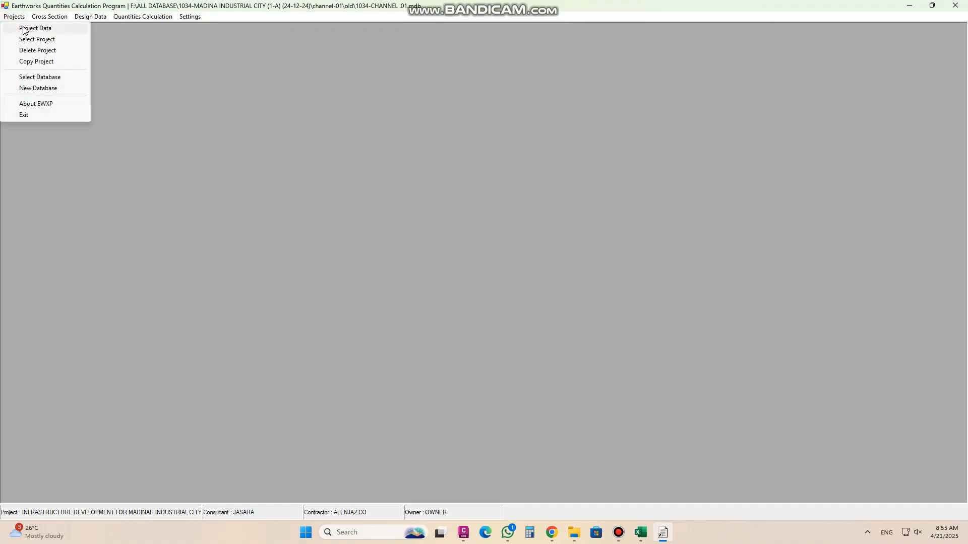
{"action": "left_click", "coordinate": [24, 28]}
{"action": "left_click", "coordinate": [358, 245]}
{"action": "left_click", "coordinate": [624, 226]}
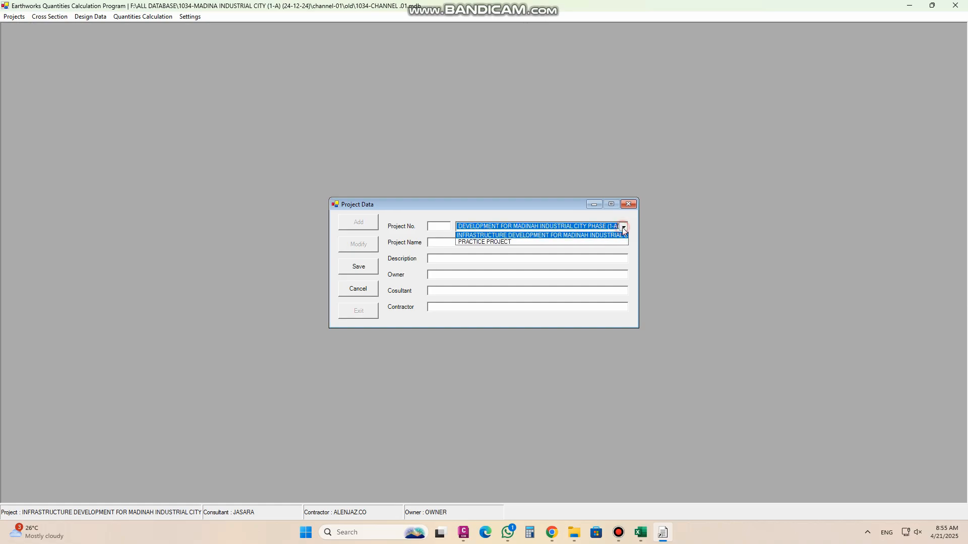
{"action": "left_click", "coordinate": [497, 242]}
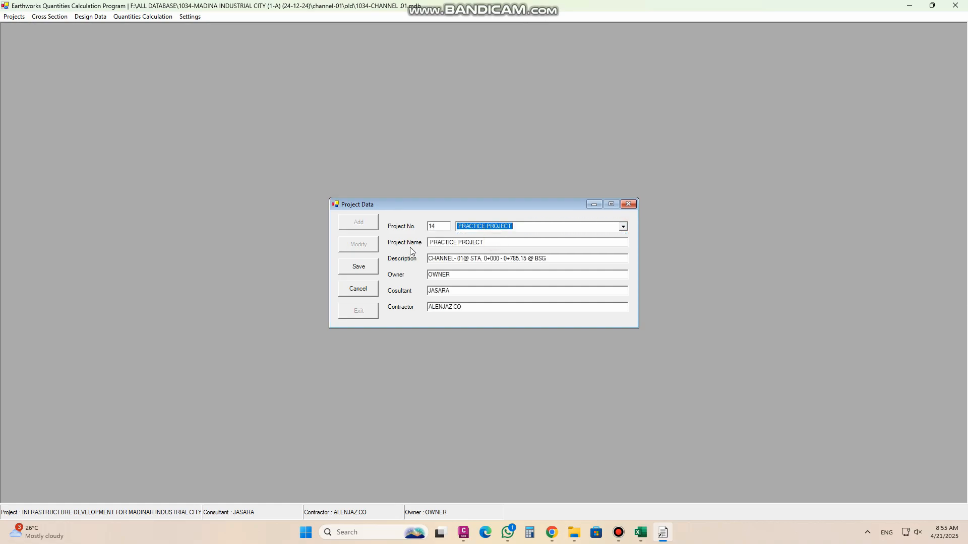
{"action": "left_click_drag", "start_coordinate": [554, 262], "coordinate": [465, 260]}
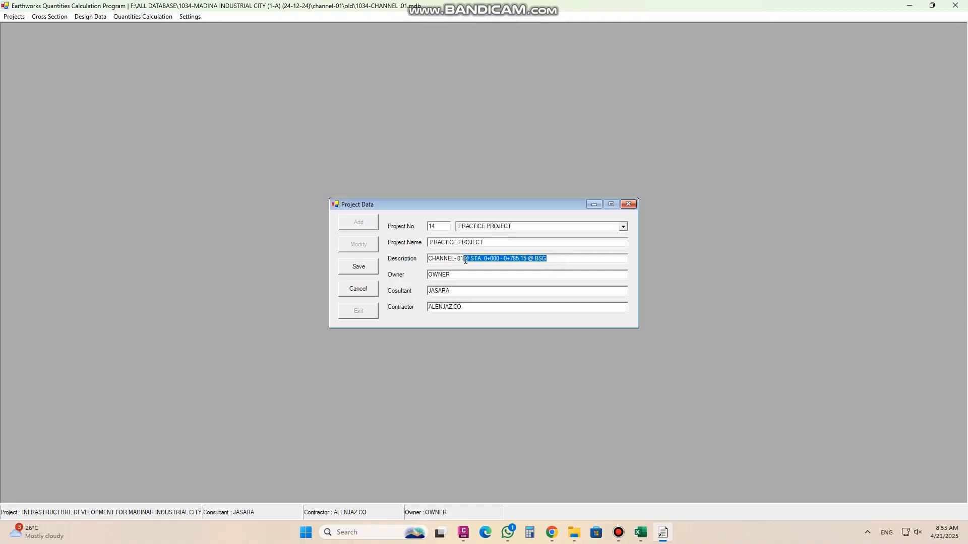
{"action": "key", "text": "BackSpace"}
Set the consultant to FFF and the contractor to QQQQQ, then save the project data and close the dialog
{"action": "left_click_drag", "start_coordinate": [460, 287], "coordinate": [406, 285]}
{"action": "type", "text": "FFF"}
{"action": "left_click_drag", "start_coordinate": [466, 311], "coordinate": [392, 312]}
{"action": "type", "text": "QQQQQ"}
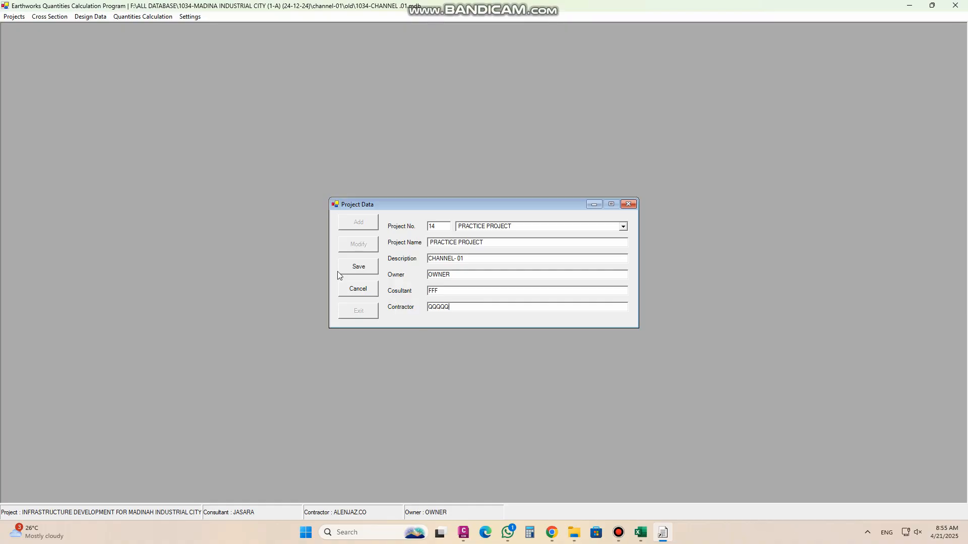
{"action": "left_click", "coordinate": [358, 267]}
{"action": "left_click", "coordinate": [505, 299]}
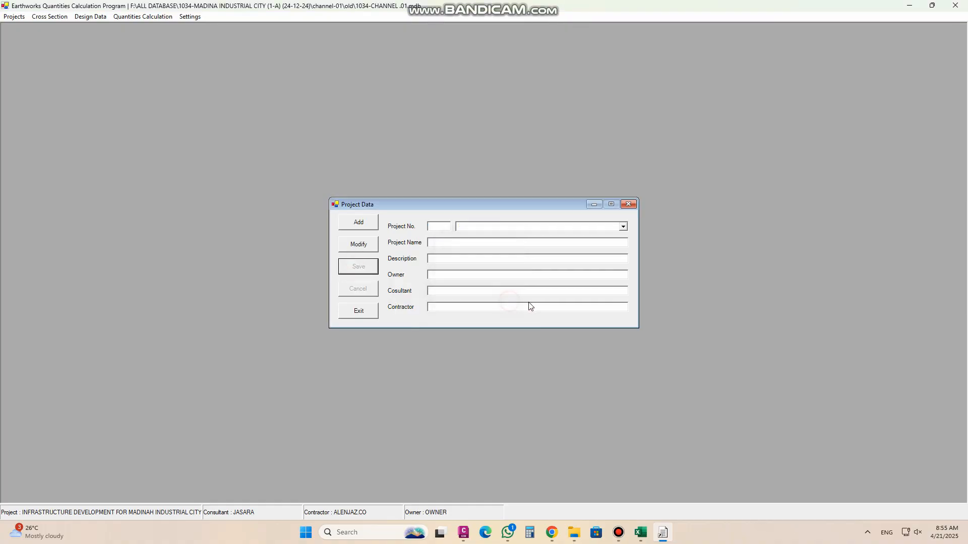
{"action": "left_click", "coordinate": [627, 204]}
Switch the active project to PRACTICE PROJECT and leave the project selection
{"action": "left_click", "coordinate": [15, 17]}
{"action": "left_click", "coordinate": [42, 40]}
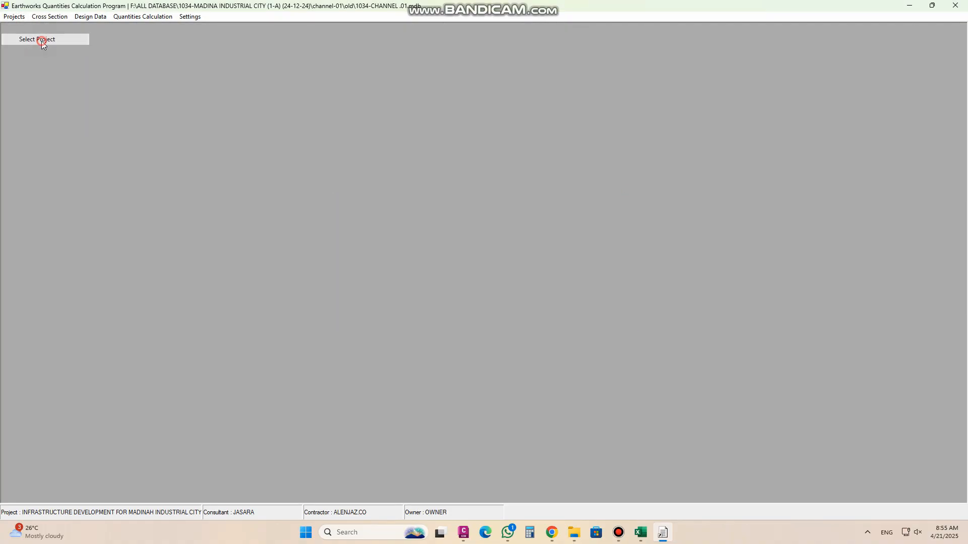
{"action": "left_click", "coordinate": [566, 257]}
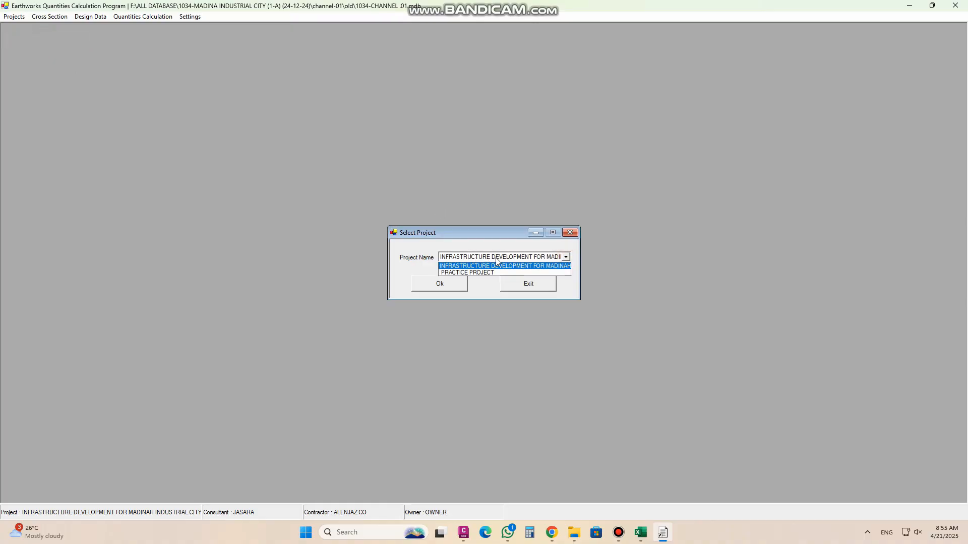
{"action": "left_click", "coordinate": [484, 215]}
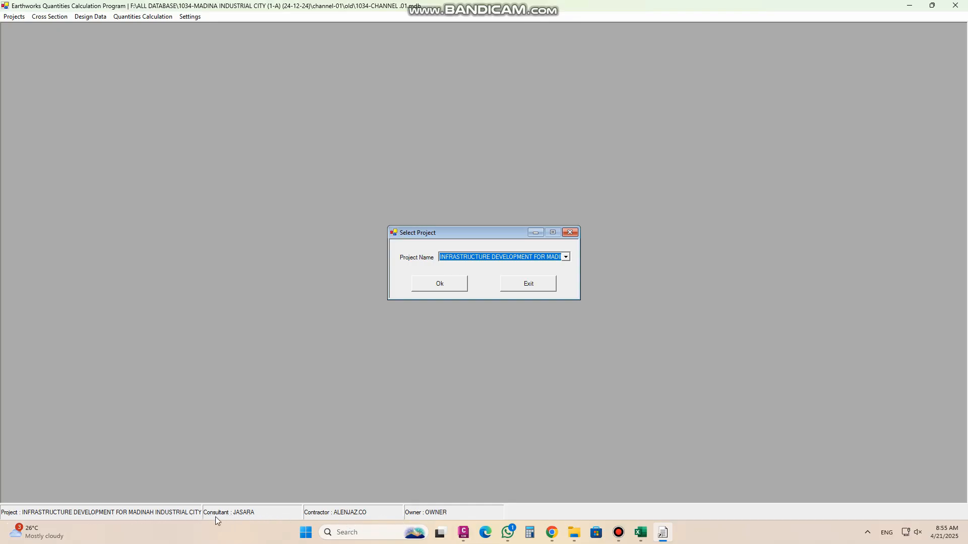
{"action": "left_click", "coordinate": [565, 257]}
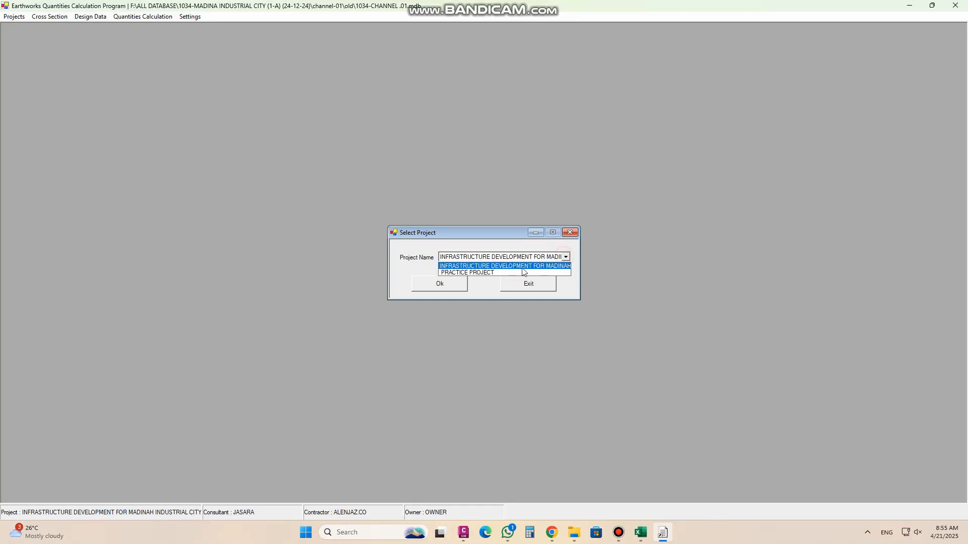
{"action": "left_click", "coordinate": [506, 272]}
{"action": "left_click", "coordinate": [453, 289]}
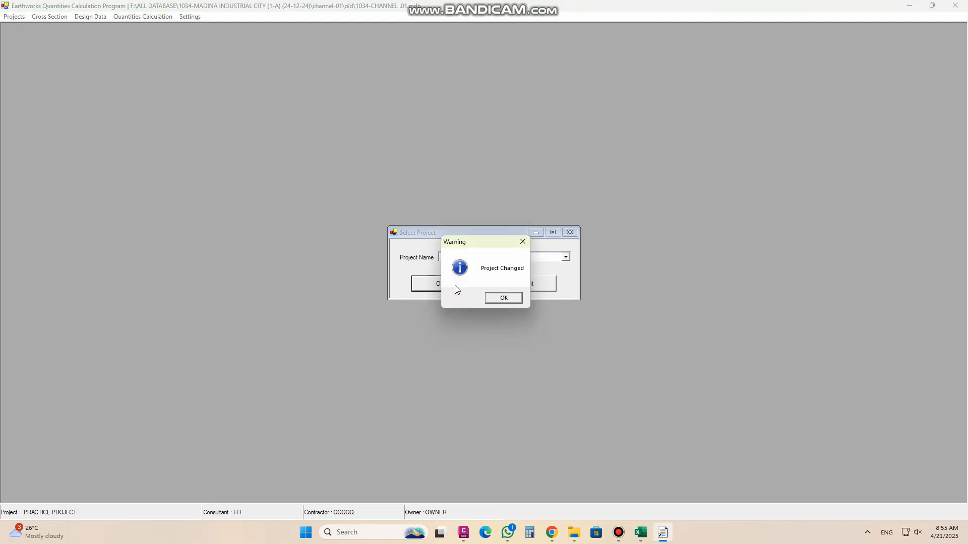
{"action": "left_click", "coordinate": [489, 298]}
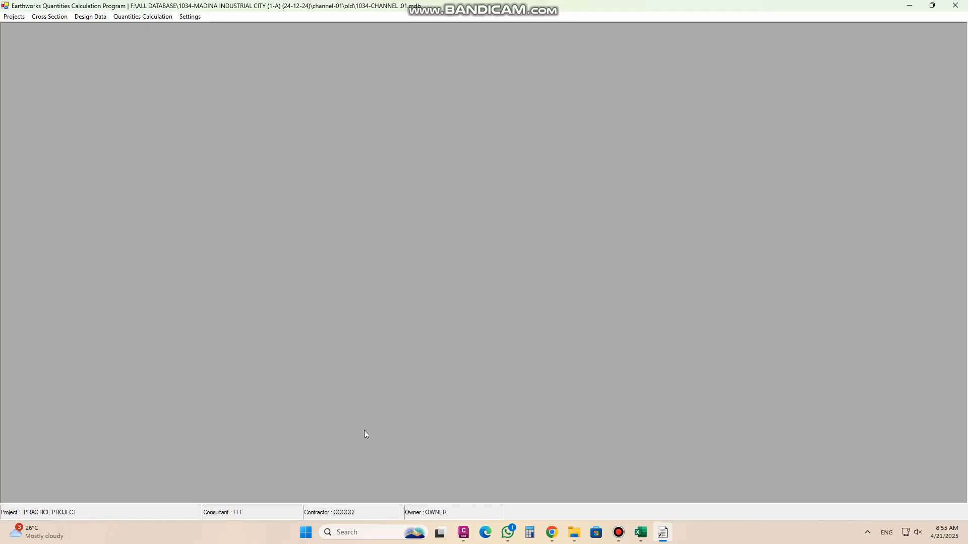
Try twice to delete all ground cross sections from station 0 to 1162.71
{"action": "left_click", "coordinate": [46, 18]}
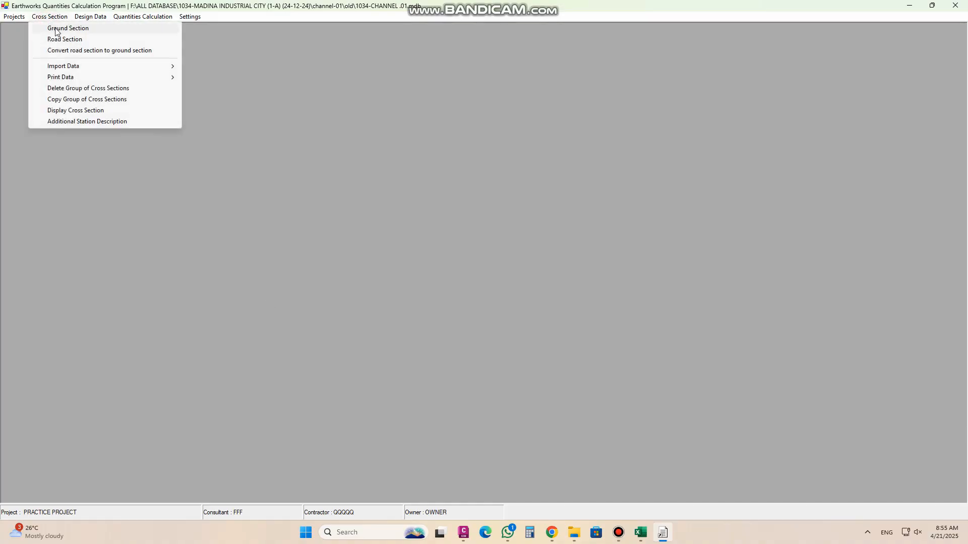
{"action": "left_click", "coordinate": [87, 90]}
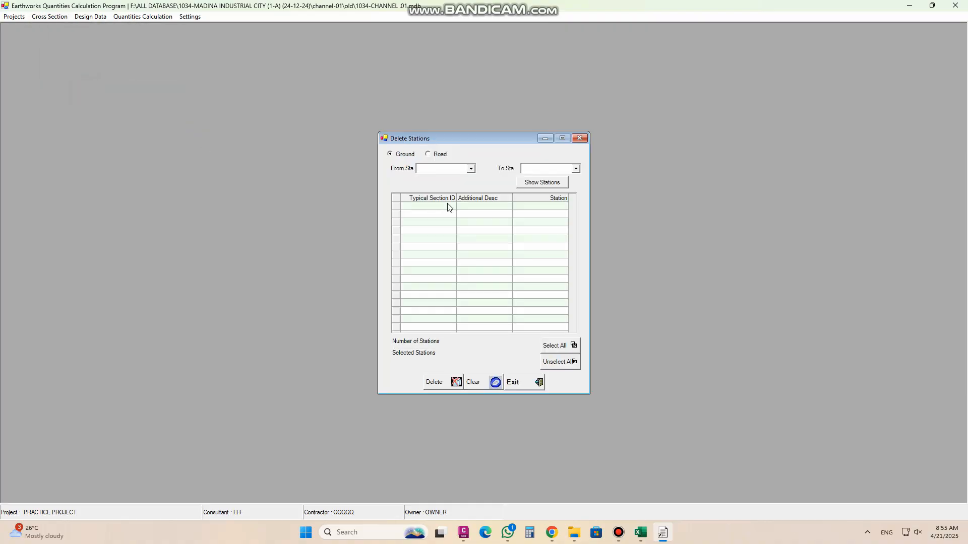
{"action": "left_click", "coordinate": [471, 169]}
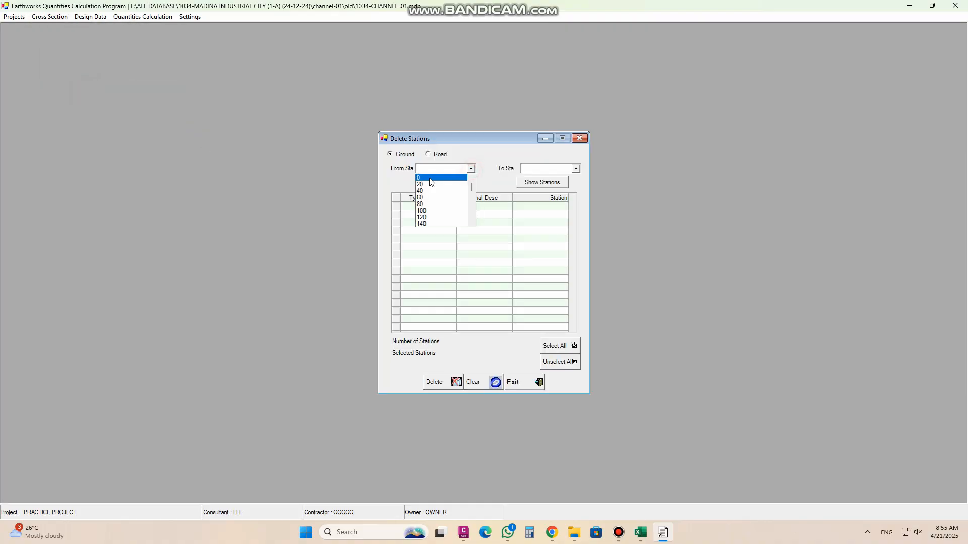
{"action": "left_click", "coordinate": [575, 168]}
{"action": "left_click", "coordinate": [532, 219]}
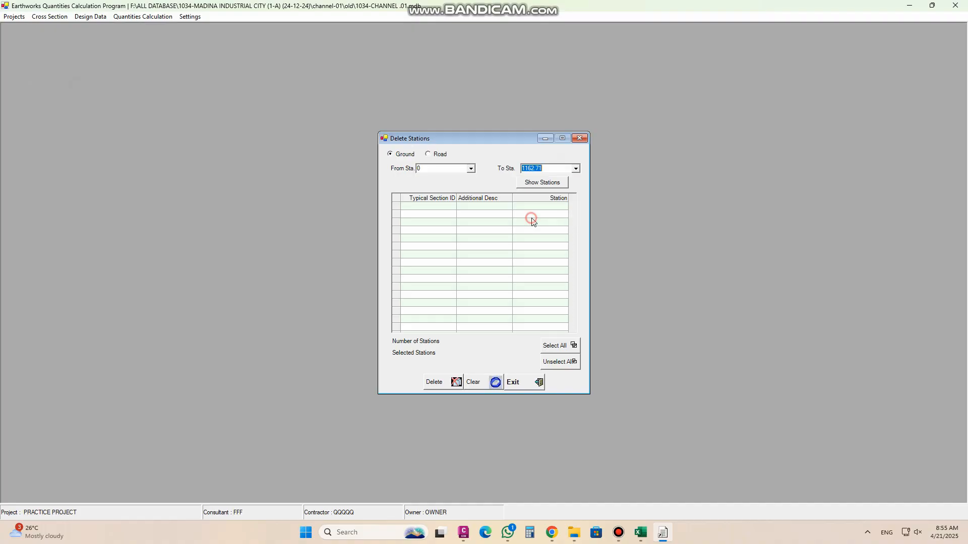
{"action": "left_click", "coordinate": [555, 185]}
{"action": "mouse_move", "coordinate": [573, 214]}
{"action": "left_mouse_down"}
{"action": "mouse_move", "coordinate": [573, 319]}
{"action": "mouse_move", "coordinate": [574, 207]}
{"action": "left_mouse_up"}
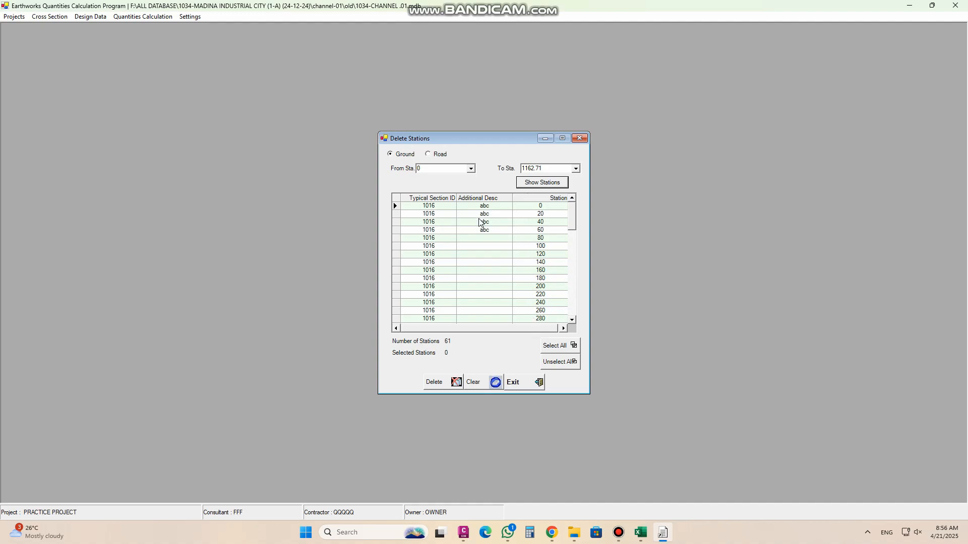
{"action": "left_click", "coordinate": [554, 345]}
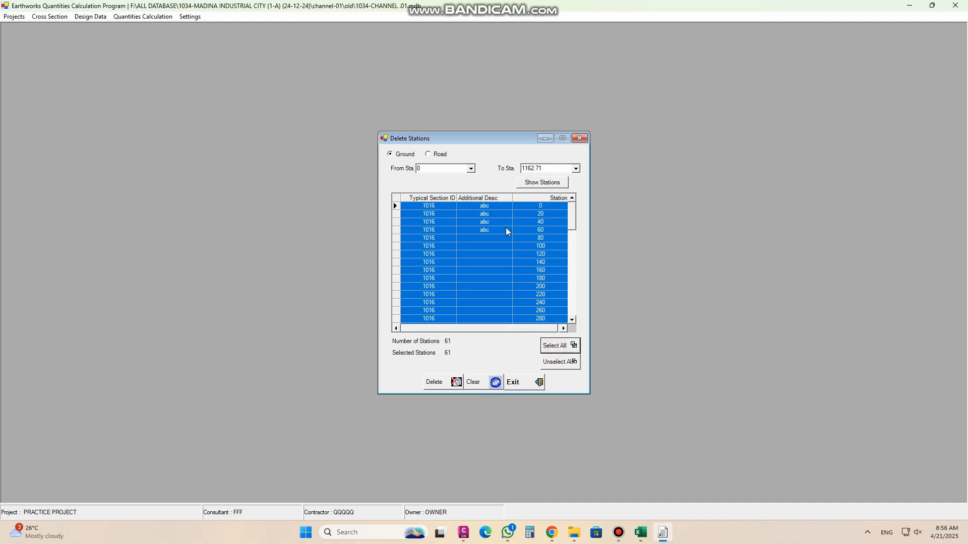
{"action": "left_click", "coordinate": [434, 387]}
{"action": "left_click", "coordinate": [495, 298]}
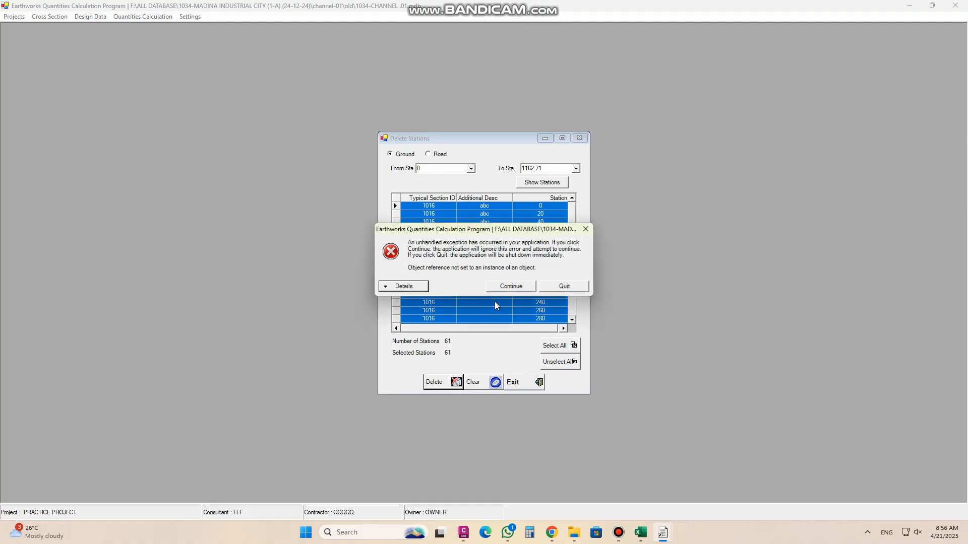
{"action": "left_click", "coordinate": [506, 288]}
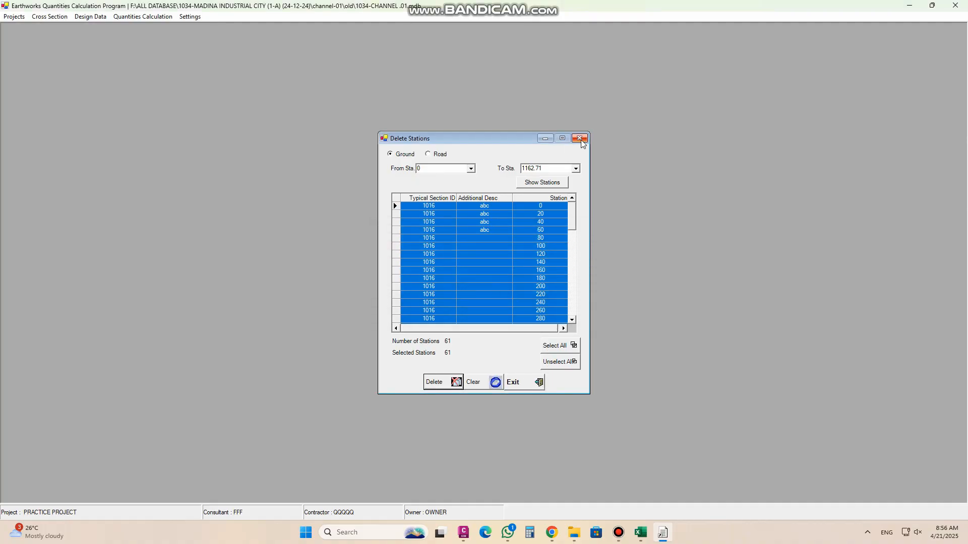
{"action": "left_click", "coordinate": [442, 383]}
{"action": "left_click", "coordinate": [495, 297]}
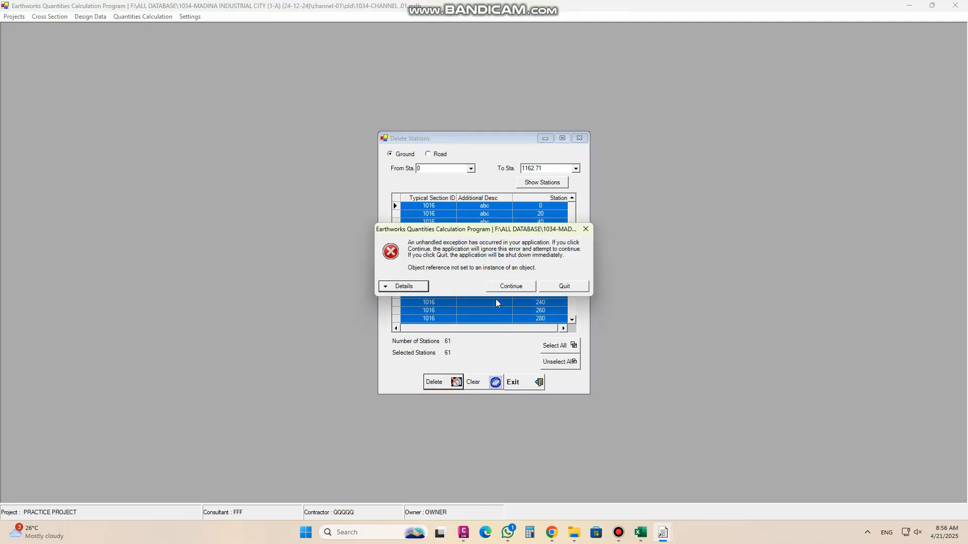
Quit the program, relaunch it from the desktop and log in to PRACTICE PROJECT
{"action": "left_click", "coordinate": [556, 289]}
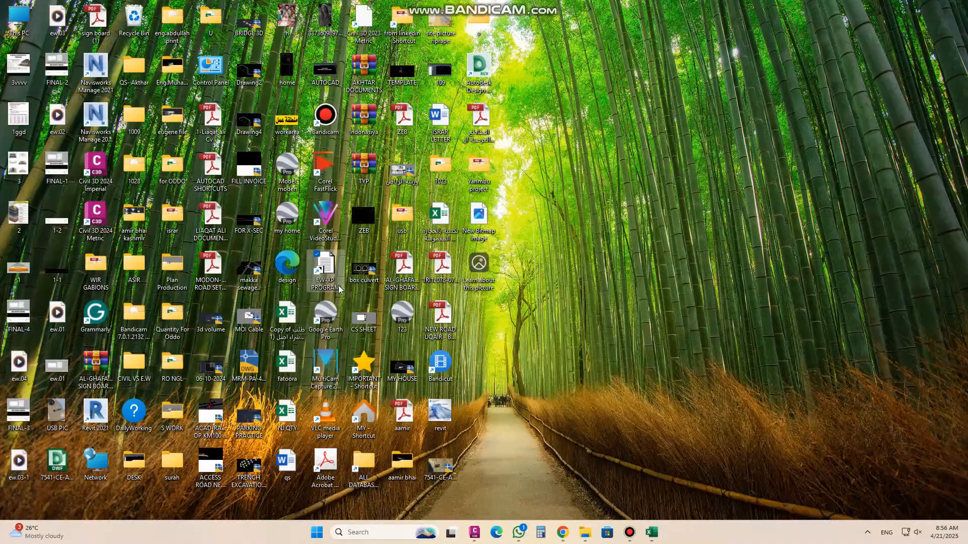
{"action": "double_click", "coordinate": [338, 289]}
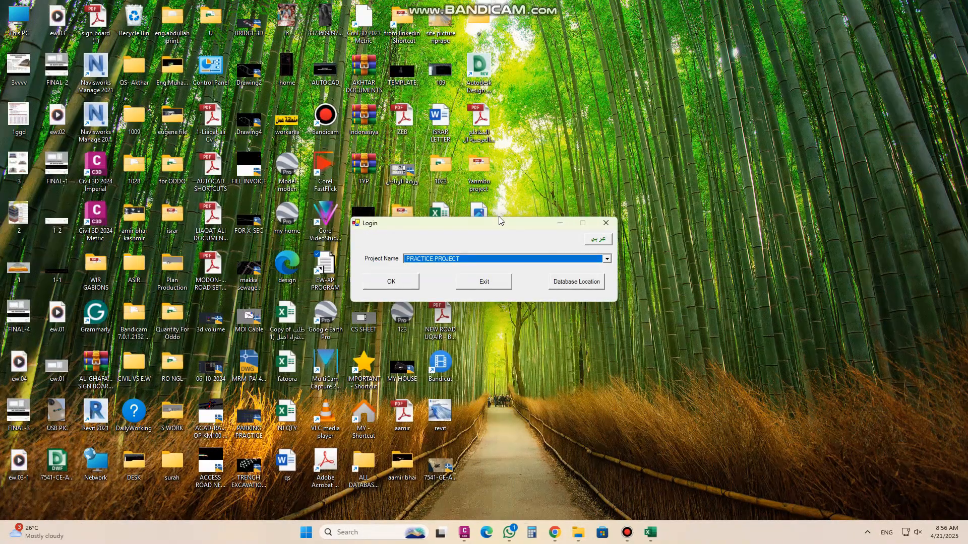
{"action": "left_click", "coordinate": [399, 280]}
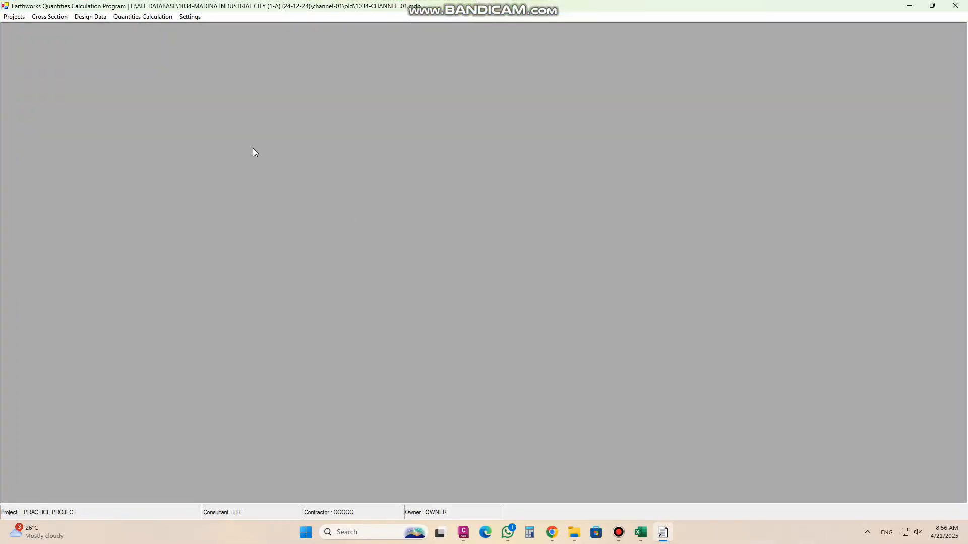
Delete all ground cross sections from station 0 to 1162.71 as a group and close the deletion dialog
{"action": "left_click", "coordinate": [56, 17]}
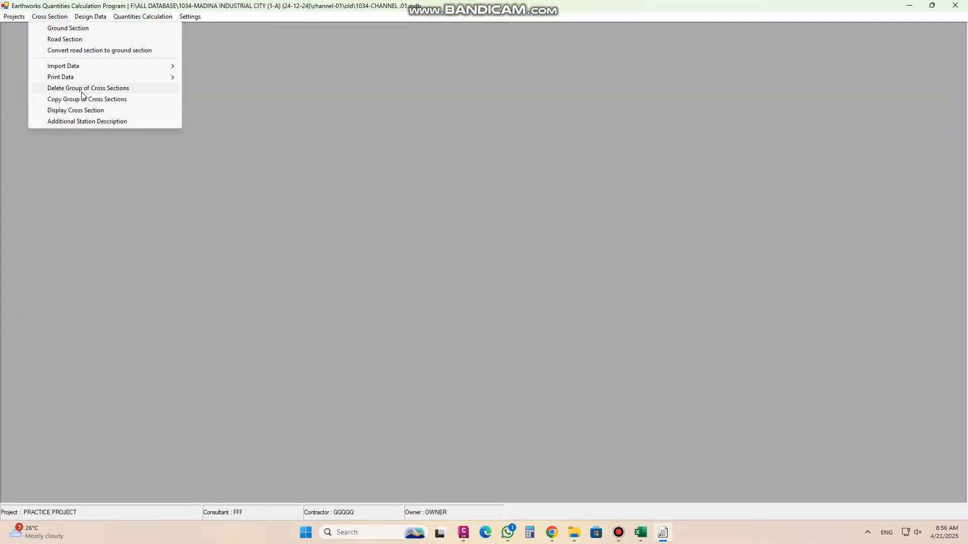
{"action": "left_click", "coordinate": [82, 88]}
{"action": "left_click", "coordinate": [467, 167]}
{"action": "left_click", "coordinate": [421, 178]}
{"action": "left_click", "coordinate": [575, 169]}
{"action": "left_click_drag", "start_coordinate": [578, 185], "coordinate": [579, 235]}
{"action": "left_click", "coordinate": [542, 217]}
{"action": "left_click", "coordinate": [547, 184]}
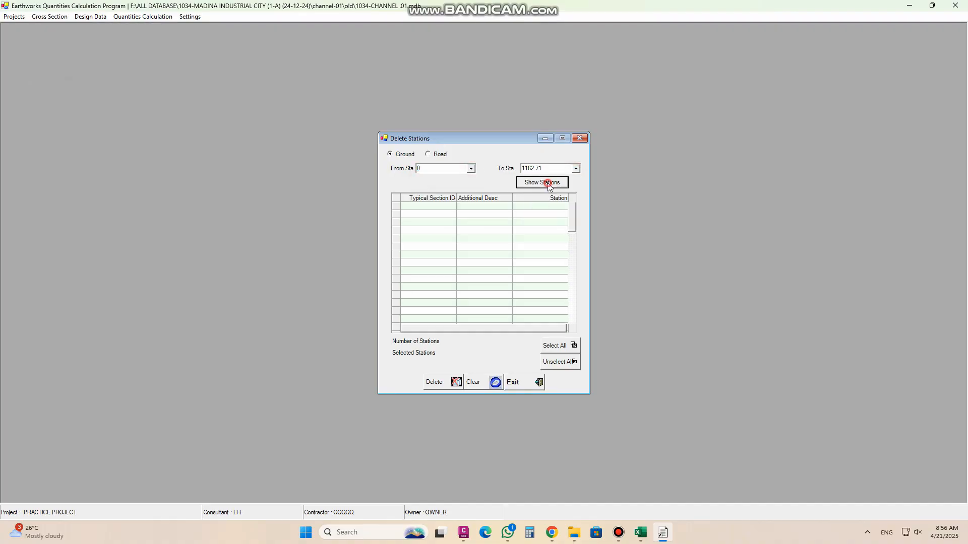
{"action": "left_click", "coordinate": [552, 345]}
{"action": "left_click", "coordinate": [436, 381]}
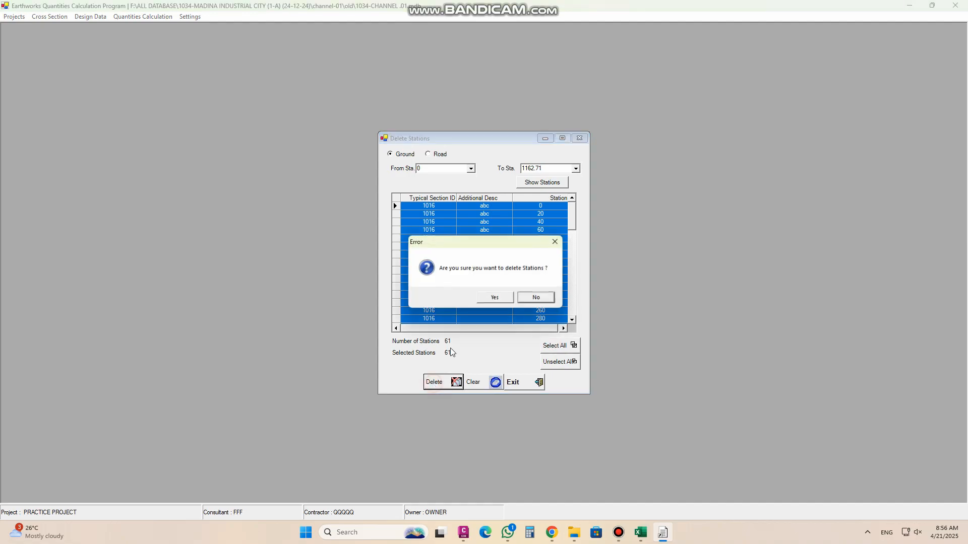
{"action": "left_click", "coordinate": [495, 297]}
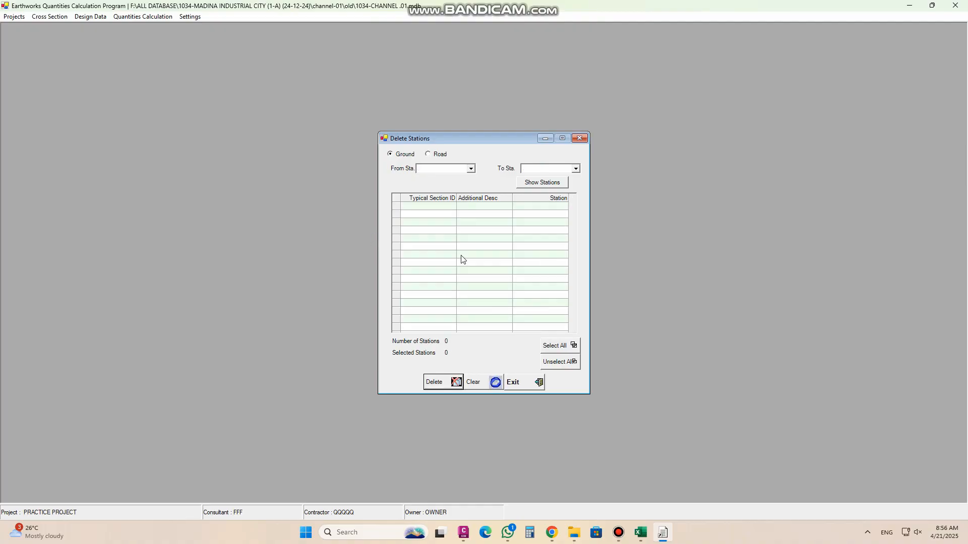
{"action": "left_click", "coordinate": [579, 138]}
Check the ground cross section points for remaining stations by going to the last and first records, then close the dialog
{"action": "left_click", "coordinate": [41, 19]}
{"action": "left_click", "coordinate": [53, 28]}
{"action": "left_click", "coordinate": [484, 155]}
{"action": "left_click", "coordinate": [447, 154]}
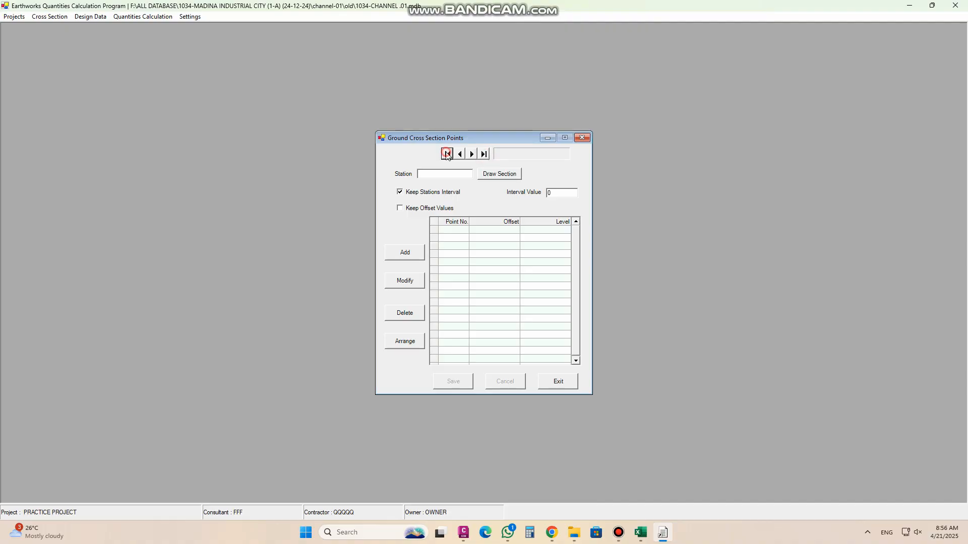
{"action": "left_click", "coordinate": [582, 138]}
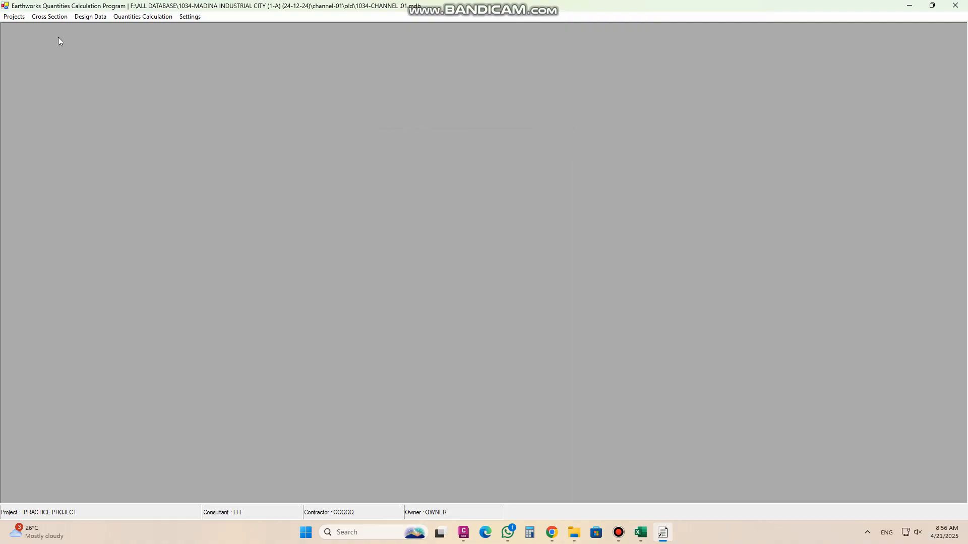
{"action": "left_click", "coordinate": [15, 17]}
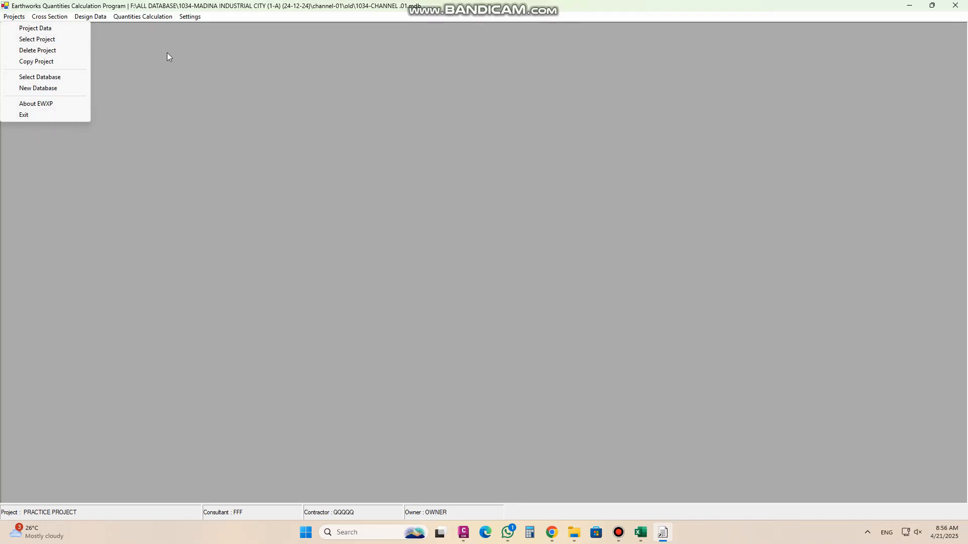
{"action": "left_click", "coordinate": [186, 45]}
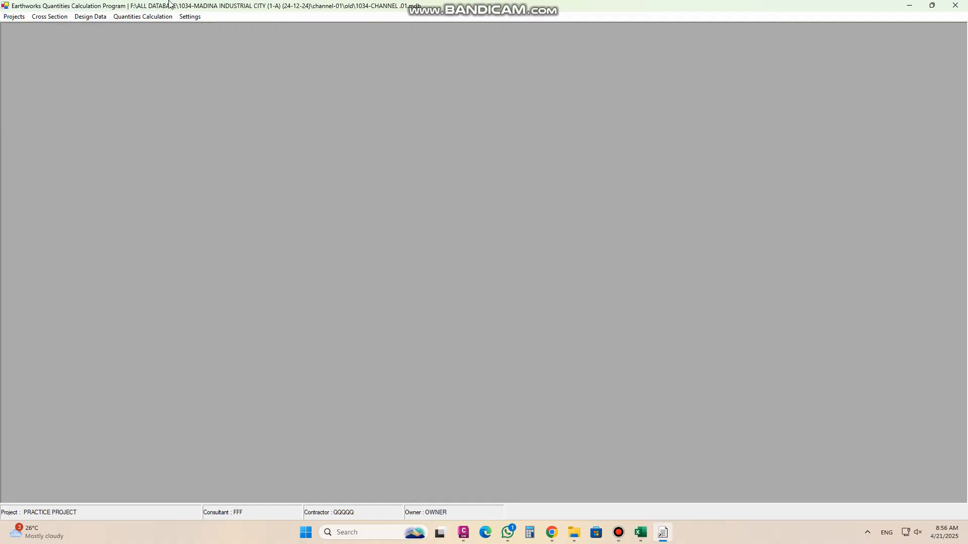
{"action": "left_click", "coordinate": [190, 17]}
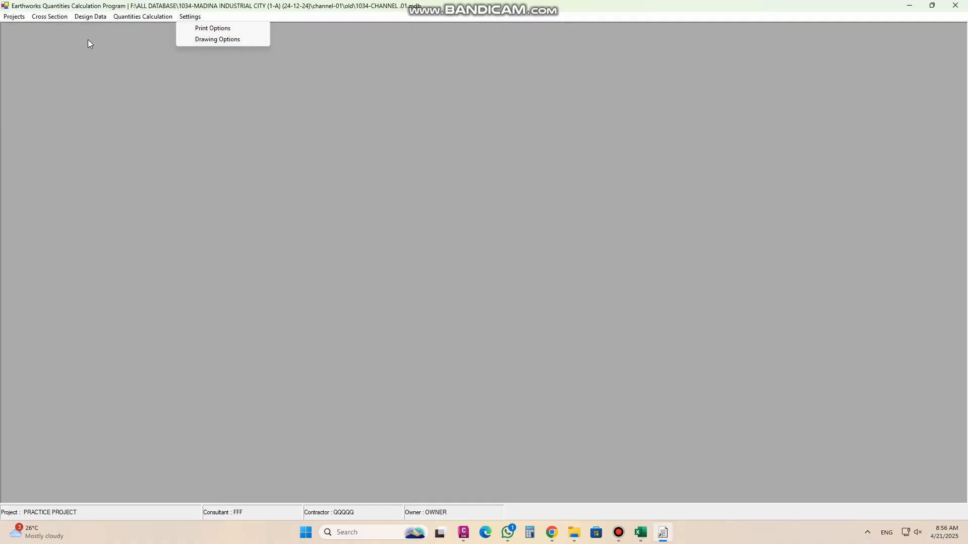
{"action": "mouse_move", "coordinate": [43, 21]}
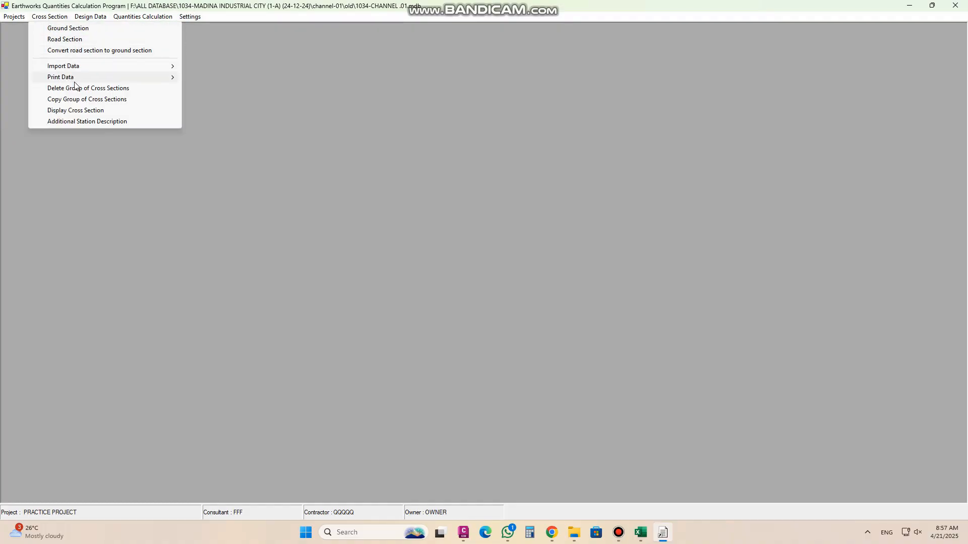
{"action": "mouse_move", "coordinate": [90, 17]}
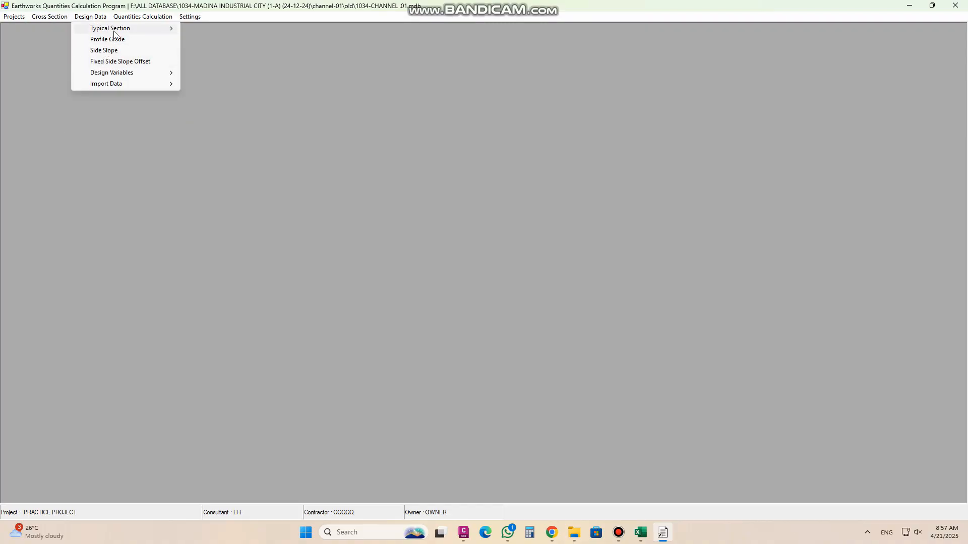
Delete every PVI row from the profile grade data, save the emptied table and close the PVI dialog
{"action": "left_click", "coordinate": [116, 40]}
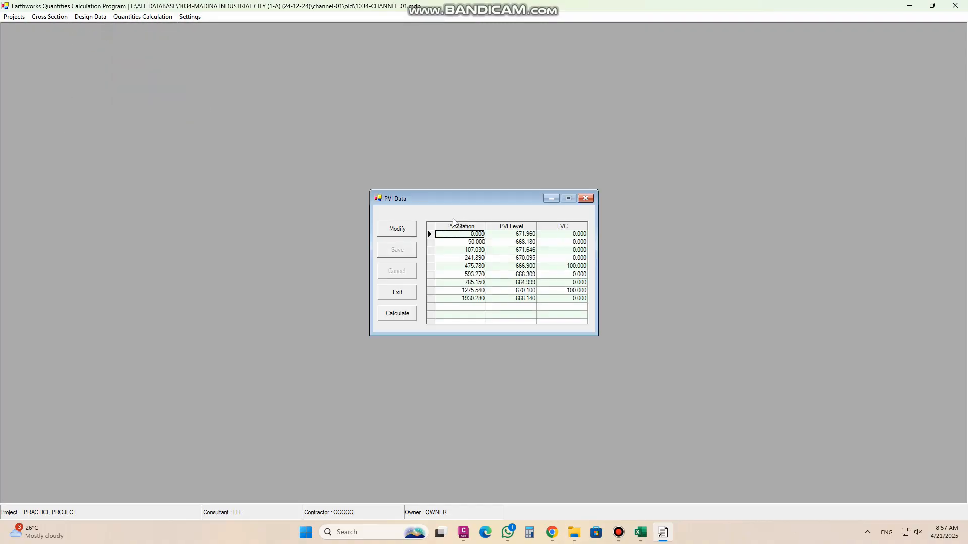
{"action": "left_click", "coordinate": [397, 229]}
{"action": "left_click", "coordinate": [429, 235]}
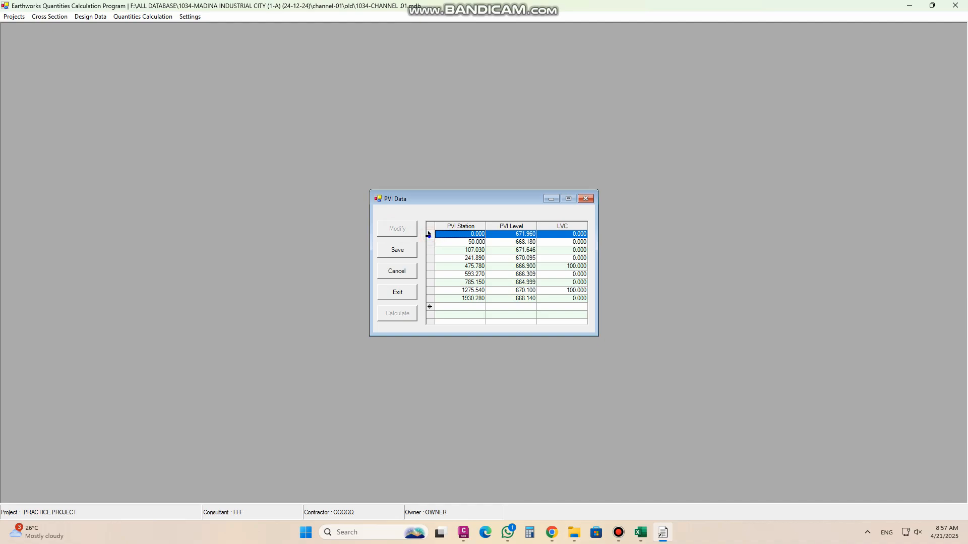
{"action": "key", "text": "Delete"}
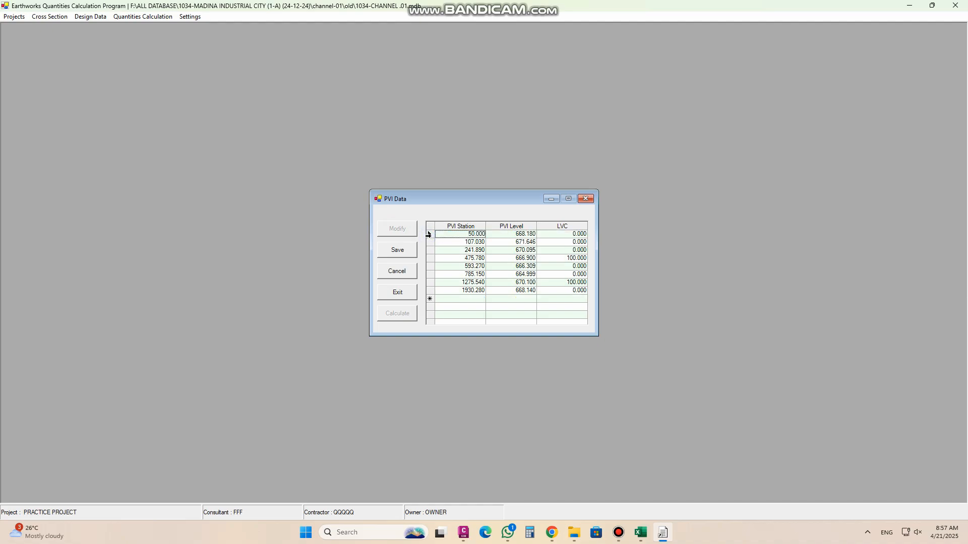
{"action": "left_click", "coordinate": [430, 234]}
{"action": "key", "text": "Delete"}
{"action": "left_click", "coordinate": [431, 234]}
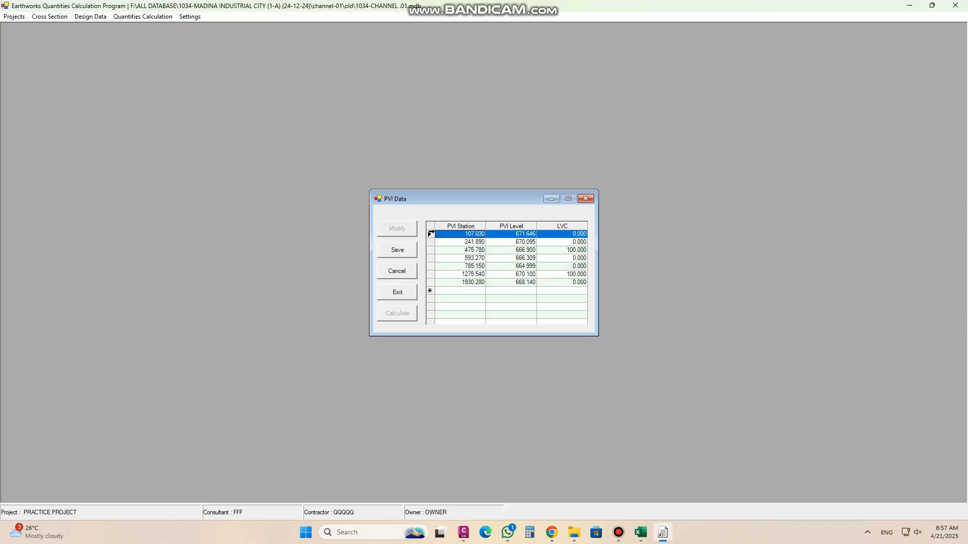
{"action": "key", "text": "Delete"}
{"action": "left_click", "coordinate": [431, 233]}
{"action": "key", "text": "Delete"}
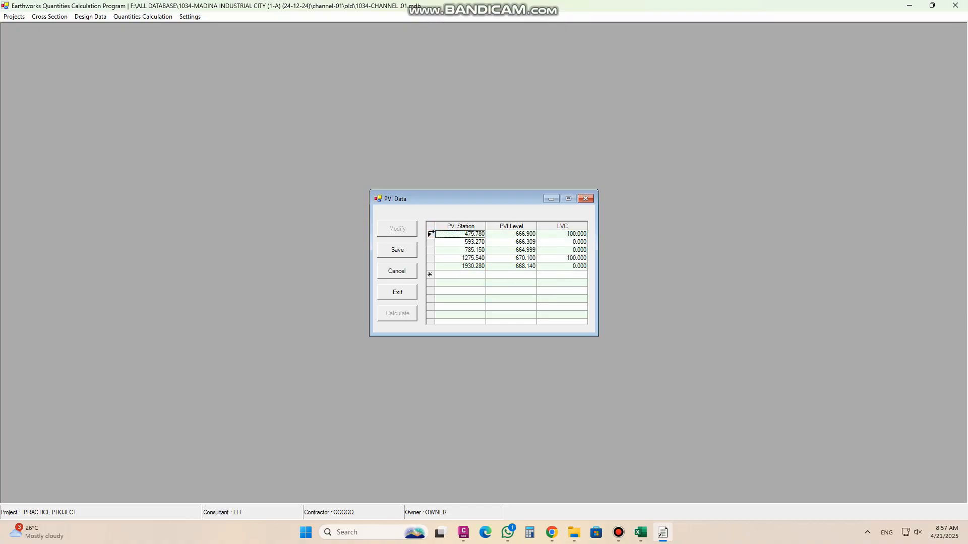
{"action": "left_click", "coordinate": [430, 234]}
{"action": "key", "text": "Delete"}
{"action": "left_click", "coordinate": [431, 234]}
{"action": "key", "text": "Delete"}
{"action": "left_click", "coordinate": [430, 234]}
{"action": "key", "text": "Delete"}
{"action": "left_click", "coordinate": [430, 234]}
{"action": "key", "text": "Delete"}
{"action": "left_click", "coordinate": [430, 234]}
{"action": "key", "text": "Delete"}
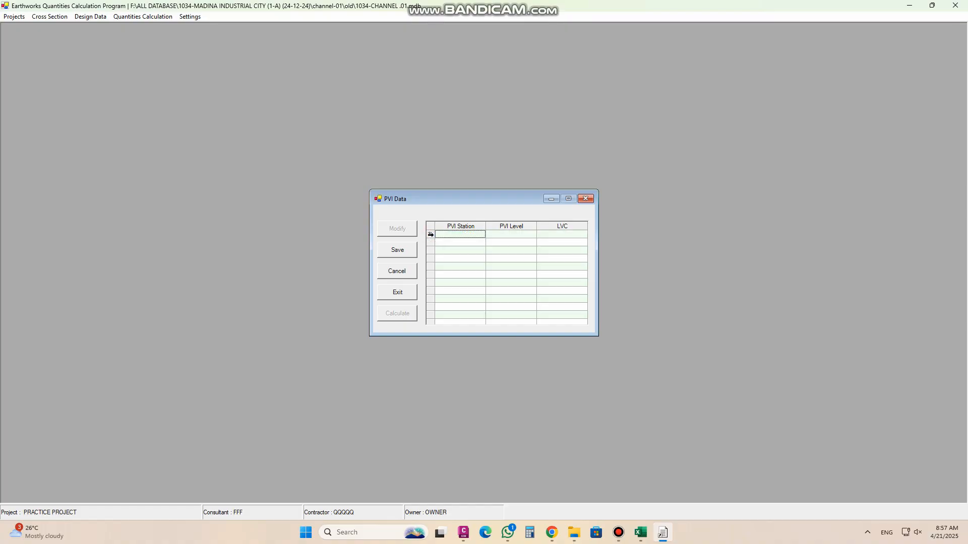
{"action": "left_click", "coordinate": [399, 249]}
{"action": "left_click", "coordinate": [500, 297]}
{"action": "left_click", "coordinate": [586, 199]}
Check the design variable values for Profile Grade and other listed variables, then close the dialog
{"action": "left_click", "coordinate": [101, 17]}
{"action": "mouse_move", "coordinate": [129, 74]}
{"action": "left_click", "coordinate": [217, 84]}
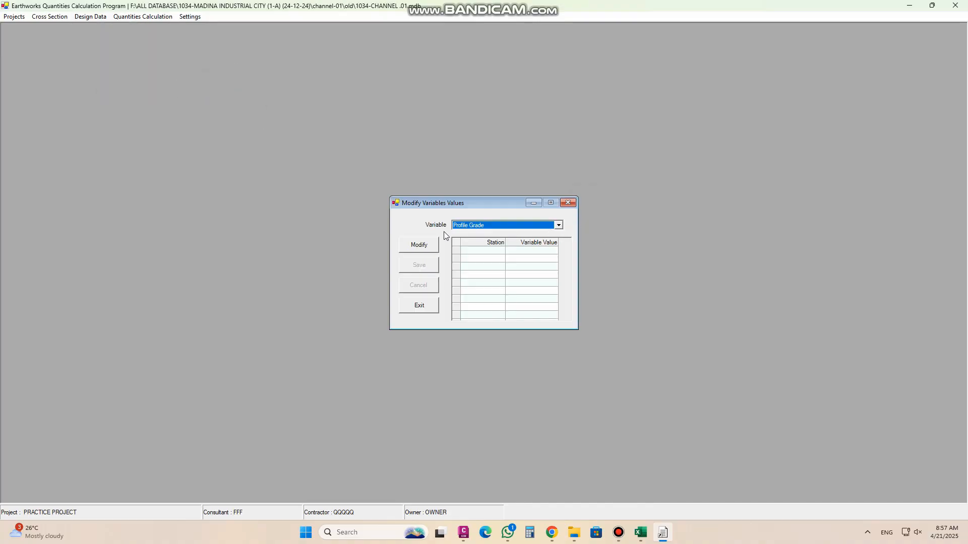
{"action": "left_click", "coordinate": [559, 225]}
{"action": "left_click", "coordinate": [529, 242]}
{"action": "left_click", "coordinate": [558, 225]}
{"action": "left_click", "coordinate": [499, 250]}
{"action": "left_click", "coordinate": [568, 204]}
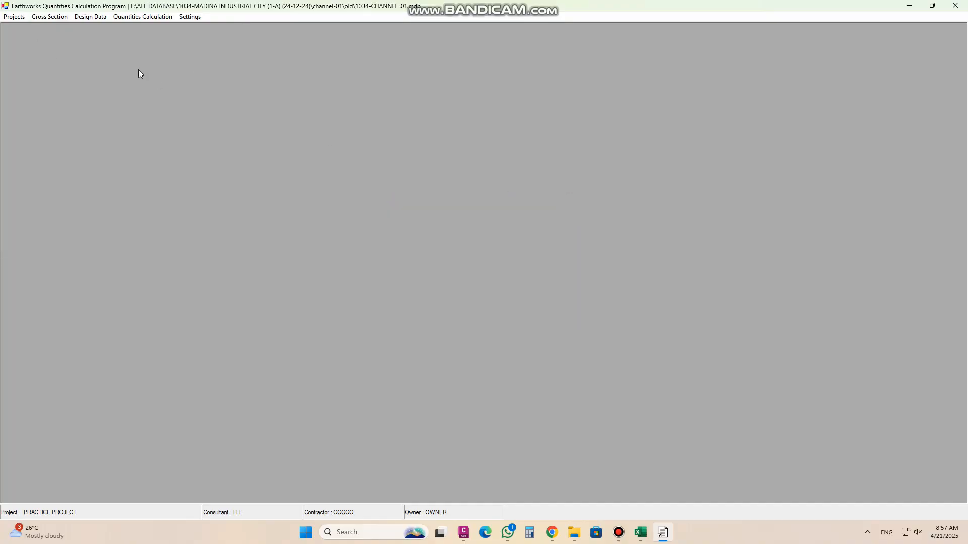
Switch to Civil 3D to view the channel sections in x-sec.dwg, then return to the Earthworks Quantities Calculation Program
{"action": "left_click", "coordinate": [16, 16]}
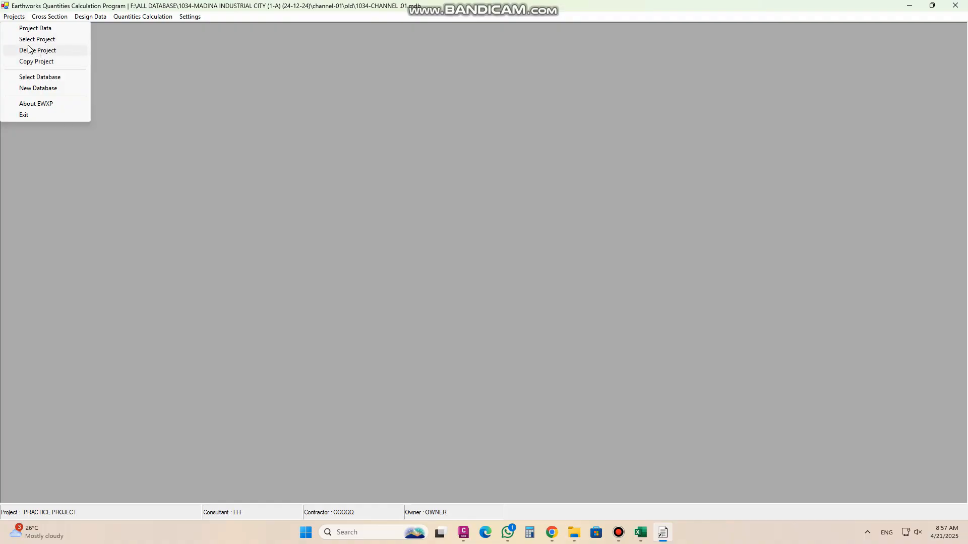
{"action": "mouse_move", "coordinate": [49, 23]}
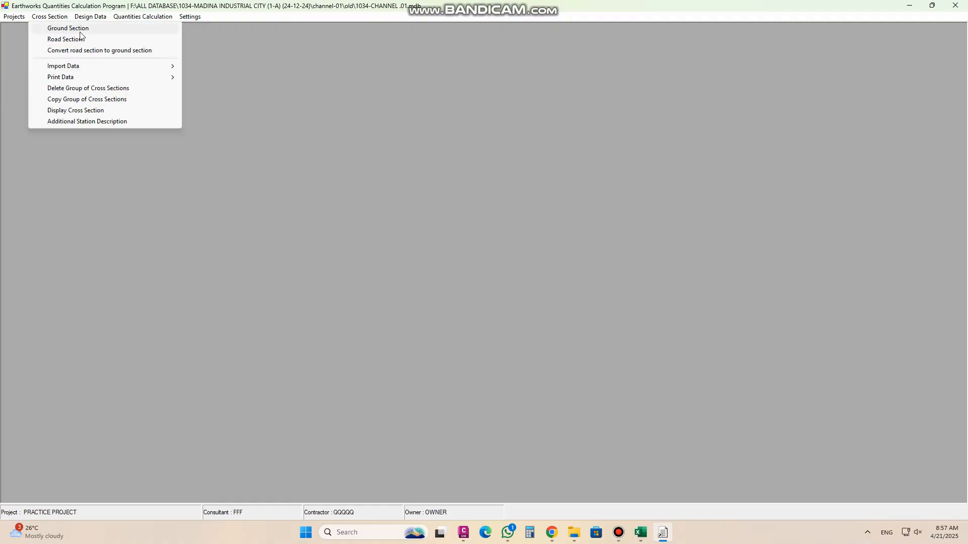
{"action": "mouse_move", "coordinate": [468, 534]}
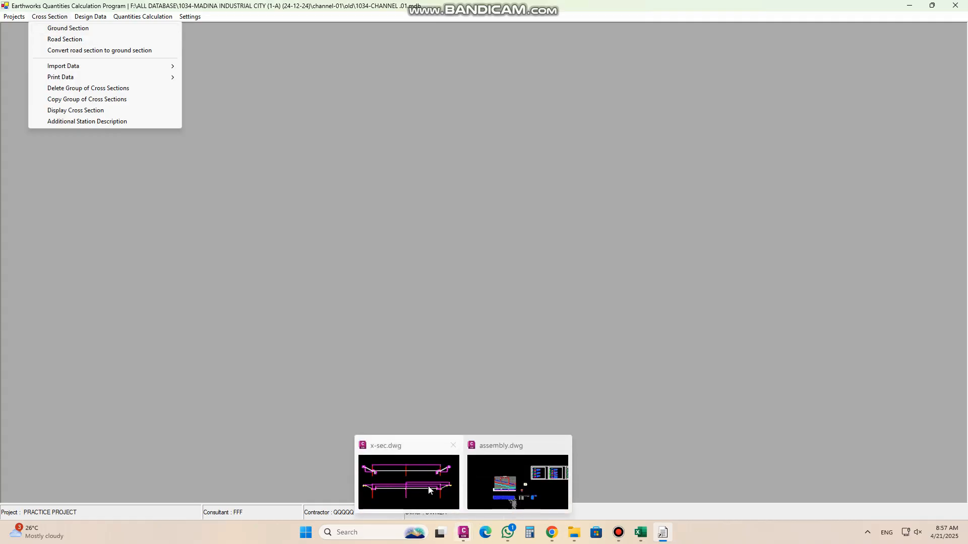
{"action": "left_click", "coordinate": [408, 471]}
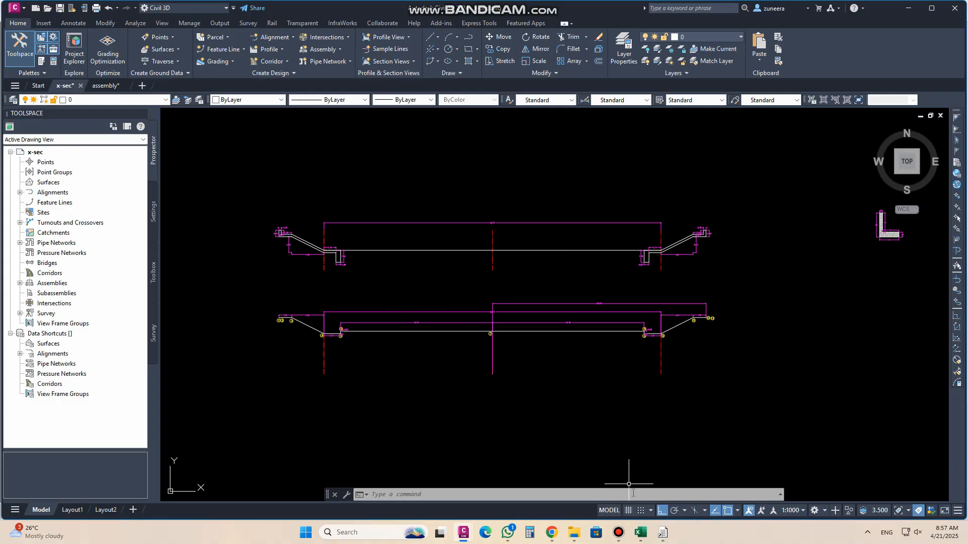
{"action": "left_click", "coordinate": [662, 533]}
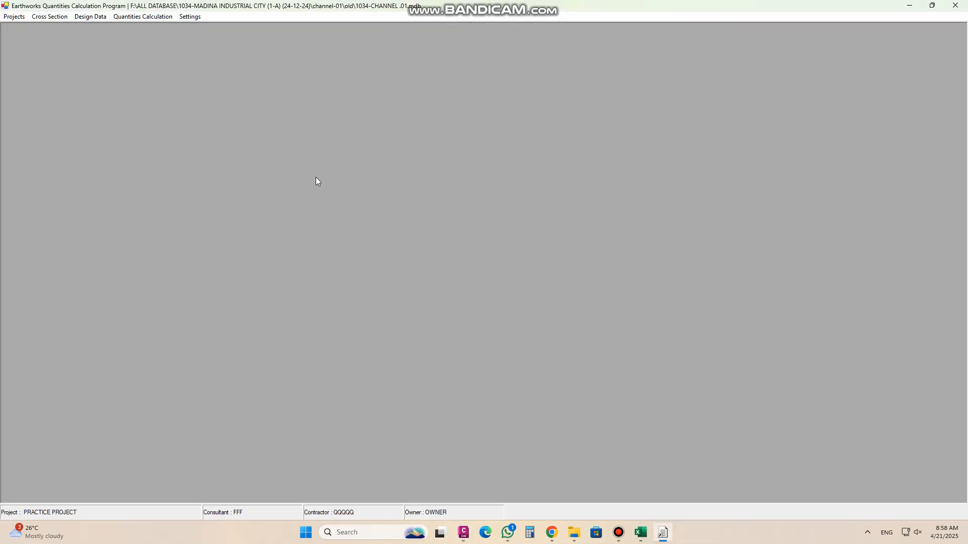
Add a ground cross section at station 0 with a station interval of 20 and the offset values kept
{"action": "left_click", "coordinate": [50, 17]}
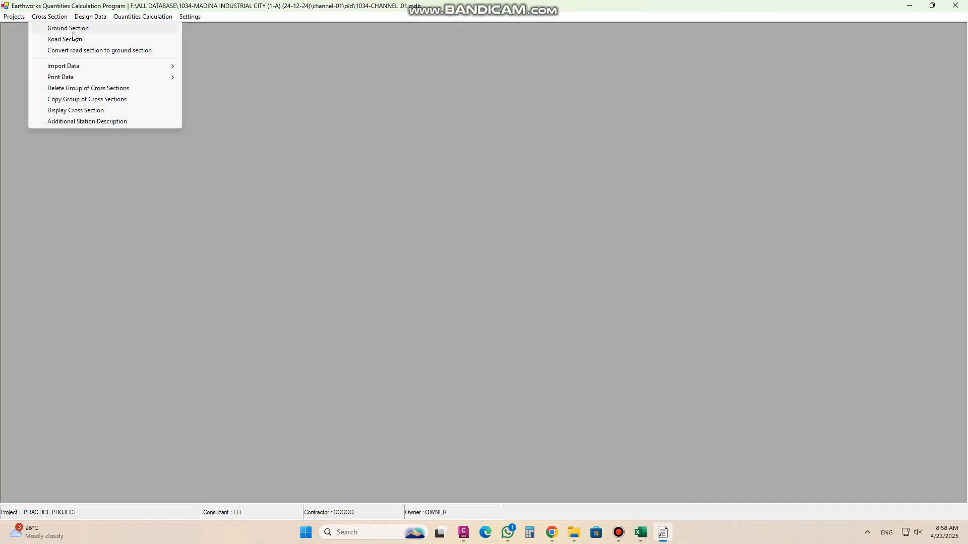
{"action": "left_click", "coordinate": [73, 30]}
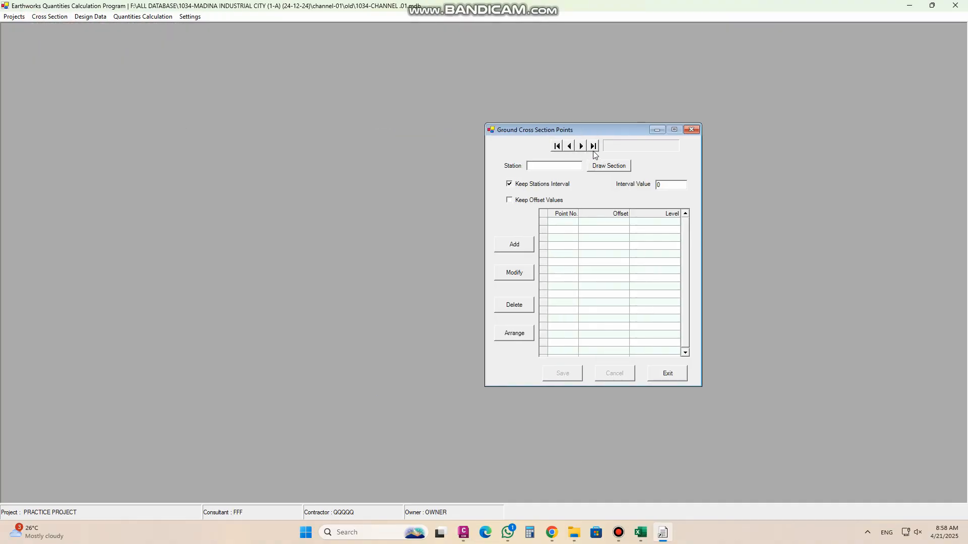
{"action": "left_click", "coordinate": [539, 167]}
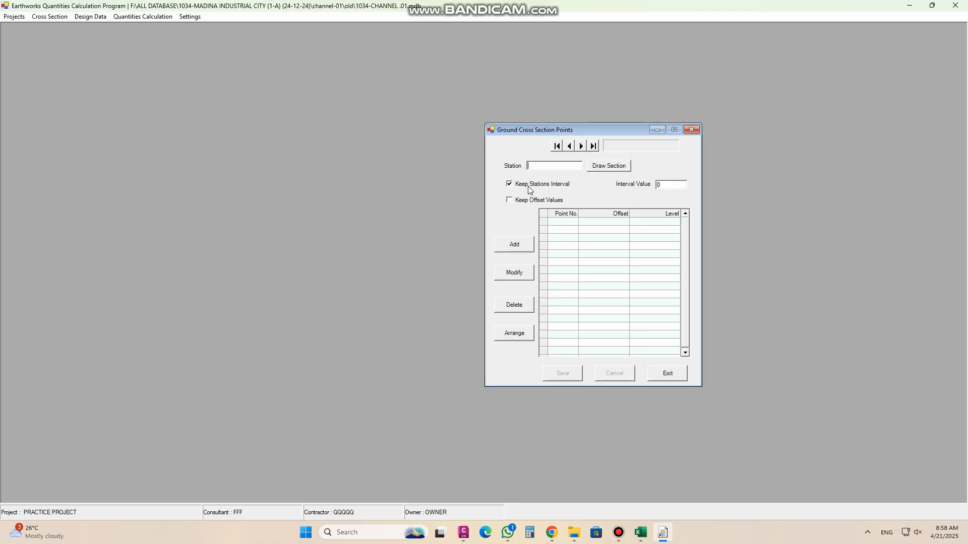
{"action": "double_click", "coordinate": [672, 184]}
{"action": "left_click", "coordinate": [566, 166]}
{"action": "left_click", "coordinate": [514, 244]}
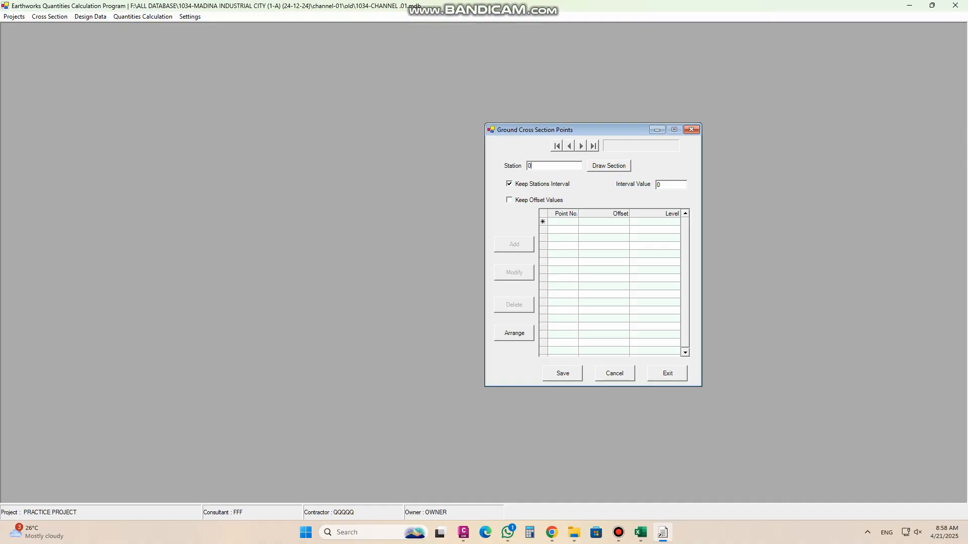
{"action": "double_click", "coordinate": [656, 185]}
{"action": "left_click", "coordinate": [519, 201]}
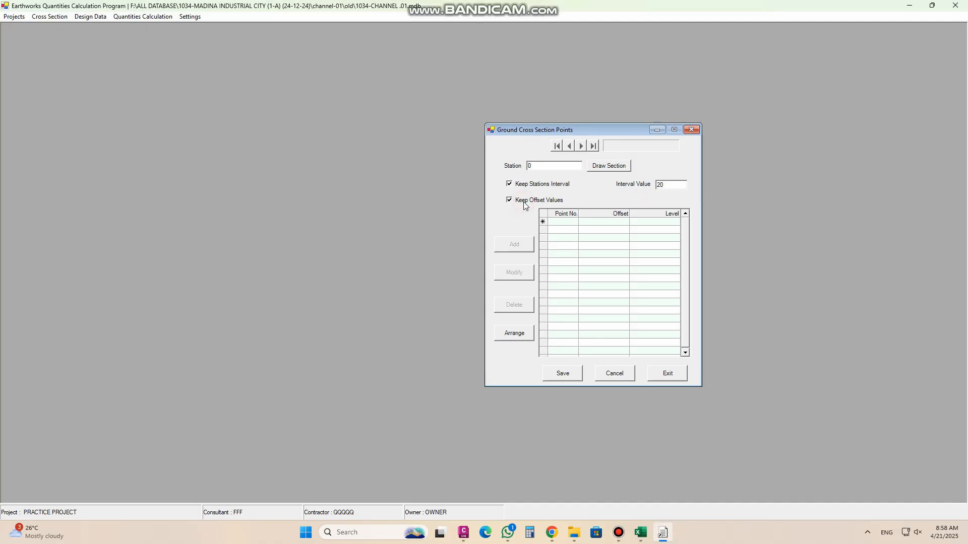
Enter the station 0 point offsets as -100, -50, 0, 50 and 100
{"action": "left_click", "coordinate": [606, 224]}
{"action": "left_click", "coordinate": [610, 222]}
{"action": "type", "text": "-100"}
{"action": "left_click", "coordinate": [618, 231]}
{"action": "type", "text": "-50"}
{"action": "double_click", "coordinate": [613, 238]}
{"action": "type", "text": "0"}
{"action": "key", "text": "Return"}
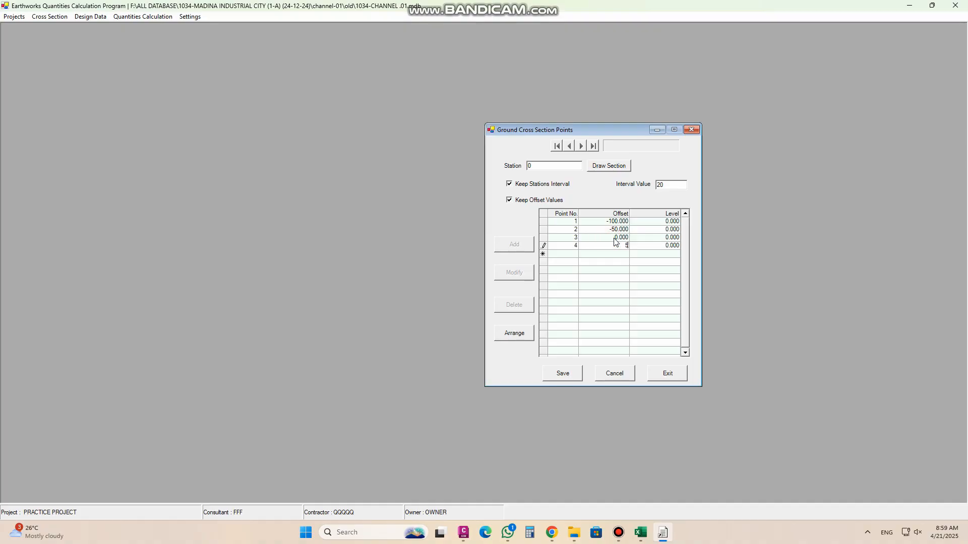
{"action": "type", "text": "50"}
{"action": "key", "text": "Return"}
{"action": "type", "text": "100"}
Set the five station 0 point levels to 670.1, 669.7, 667, 668.2 and 664, then save the section
{"action": "double_click", "coordinate": [652, 222]}
{"action": "type", "text": "670.1"}
{"action": "left_click", "coordinate": [658, 231]}
{"action": "left_click", "coordinate": [659, 230]}
{"action": "type", "text": "669.7"}
{"action": "left_click", "coordinate": [667, 237]}
{"action": "type", "text": "667"}
{"action": "left_click", "coordinate": [663, 247]}
{"action": "left_click", "coordinate": [664, 247]}
{"action": "type", "text": "668.2"}
{"action": "left_click", "coordinate": [666, 254]}
{"action": "left_click", "coordinate": [665, 254]}
{"action": "type", "text": "664"}
{"action": "left_click", "coordinate": [663, 262]}
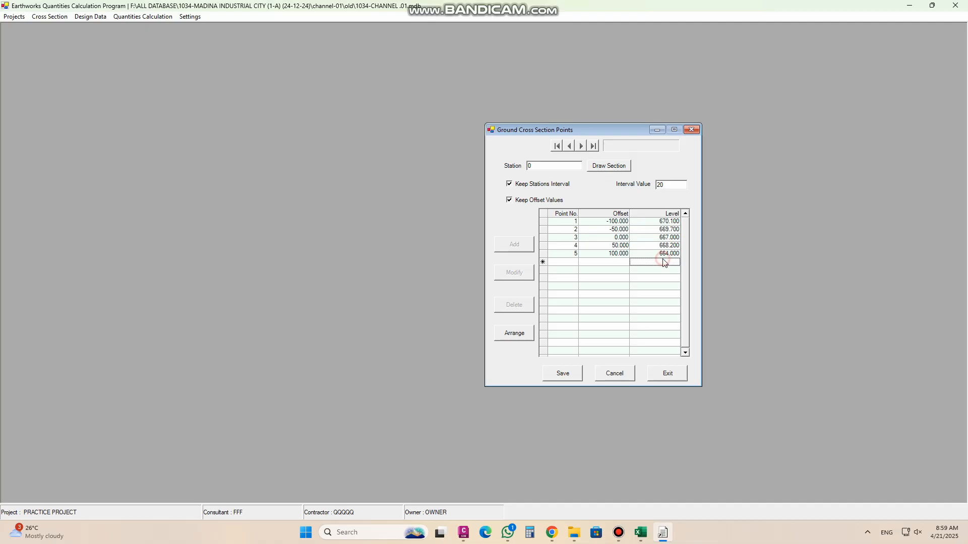
{"action": "left_click", "coordinate": [561, 373]}
{"action": "left_click", "coordinate": [501, 299]}
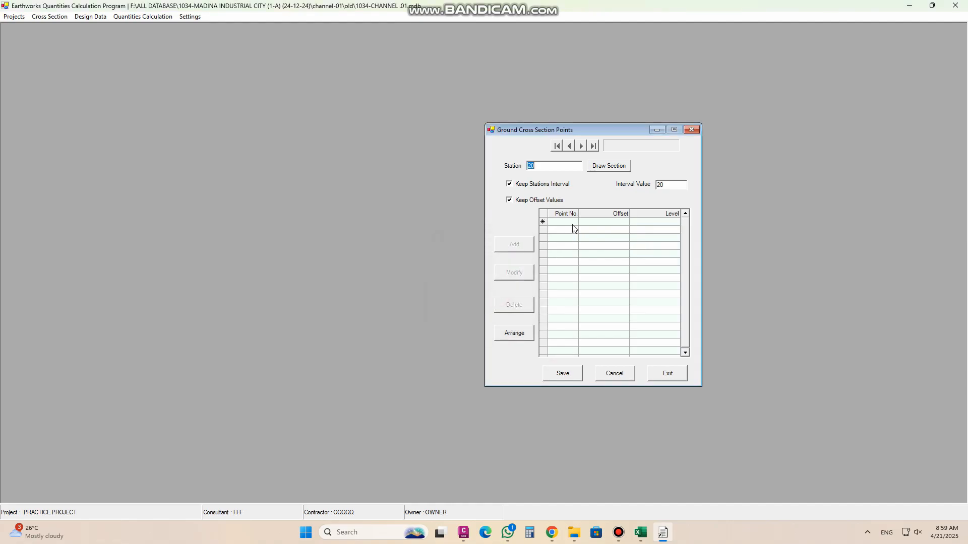
Enter levels 680, 668, 679, 688 and 690 for the station 20 ground section, save it and close the dialog
{"action": "left_click_drag", "start_coordinate": [539, 166], "coordinate": [522, 165]}
{"action": "left_click_drag", "start_coordinate": [682, 185], "coordinate": [655, 185]}
{"action": "left_click", "coordinate": [660, 223]}
{"action": "left_click", "coordinate": [660, 223]}
{"action": "type", "text": "668"}
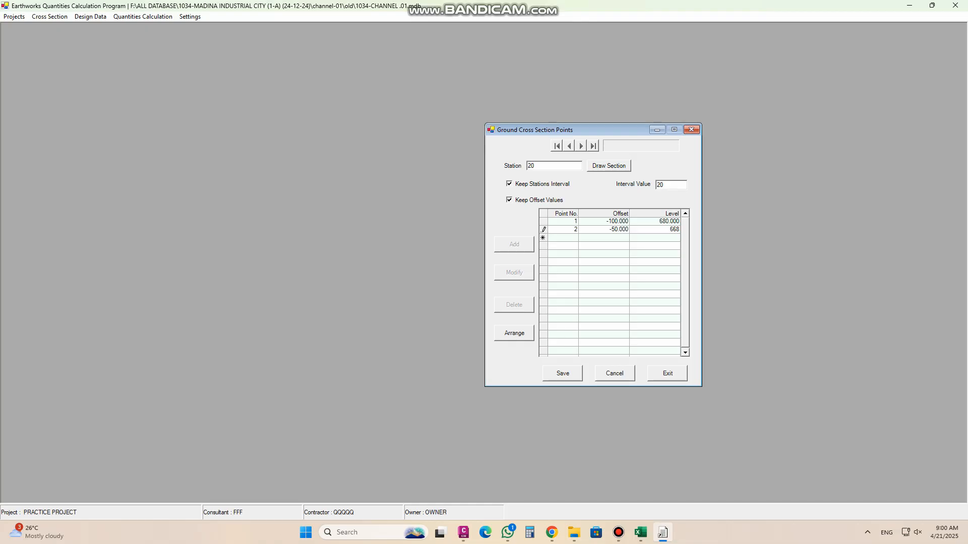
{"action": "key", "text": "Return"}
{"action": "type", "text": "679"}
{"action": "key", "text": "Return"}
{"action": "type", "text": "688"}
{"action": "key", "text": "Return"}
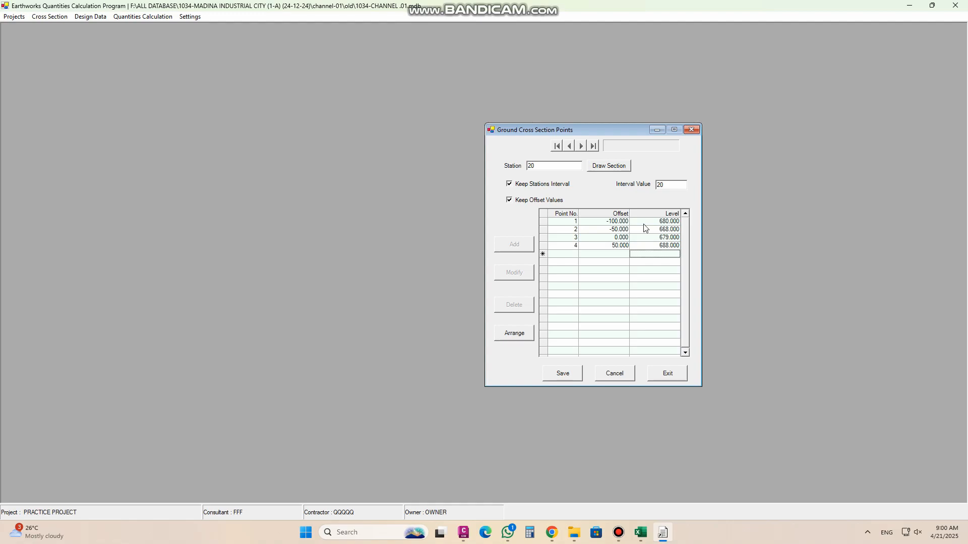
{"action": "type", "text": "690"}
{"action": "key", "text": "Return"}
{"action": "left_click", "coordinate": [578, 375]}
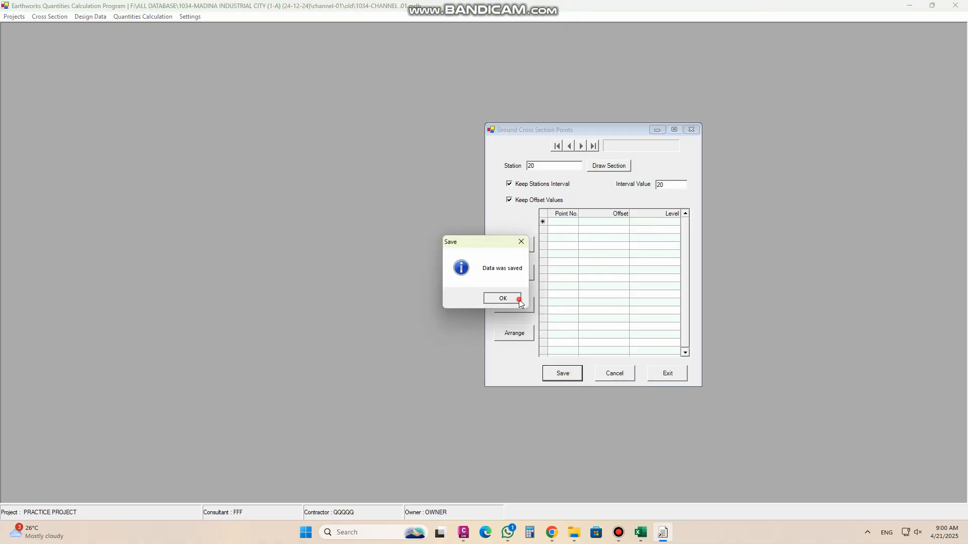
{"action": "left_click", "coordinate": [498, 297]}
{"action": "left_click", "coordinate": [666, 376]}
Reopen the ground cross section points and browse through the saved station records
{"action": "left_click", "coordinate": [50, 16]}
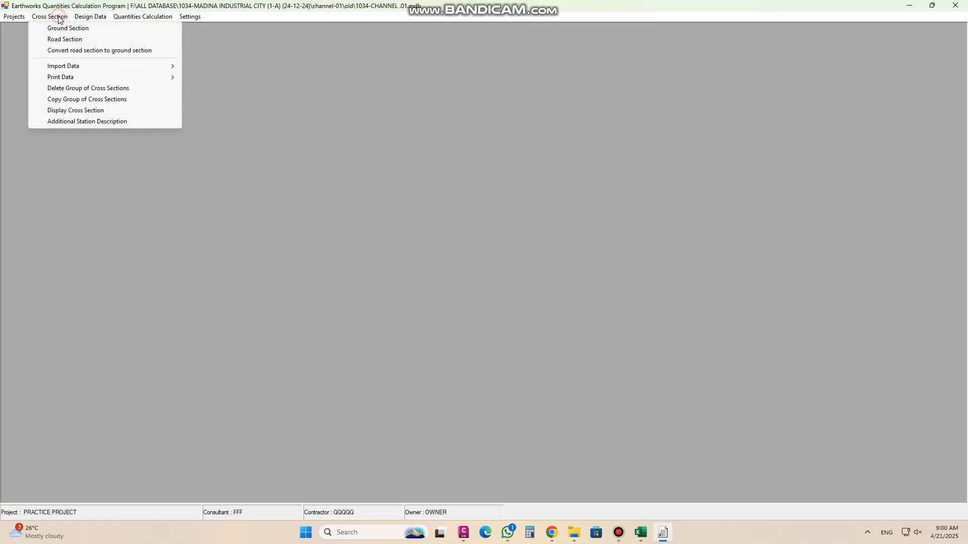
{"action": "left_click", "coordinate": [72, 28]}
{"action": "left_click_drag", "start_coordinate": [509, 141], "coordinate": [655, 116]}
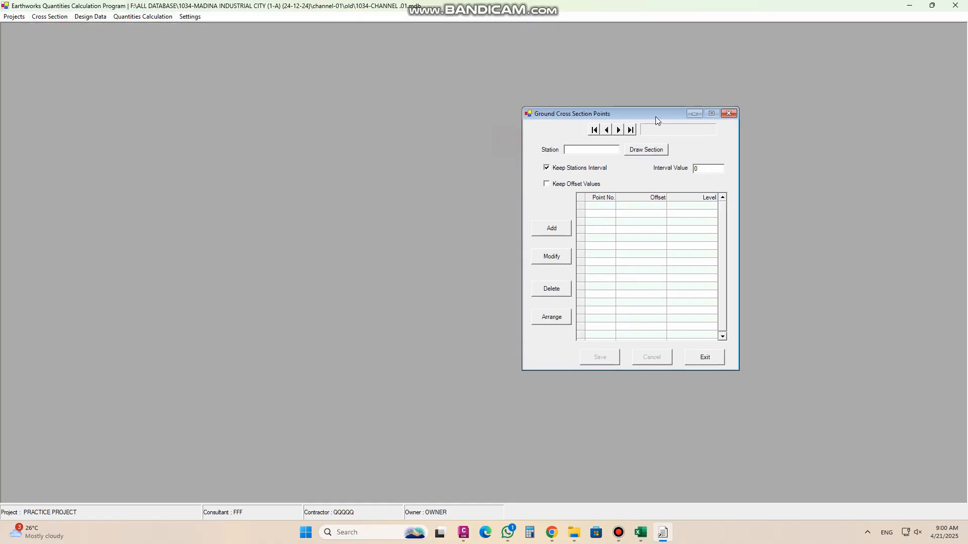
{"action": "left_click", "coordinate": [630, 130]}
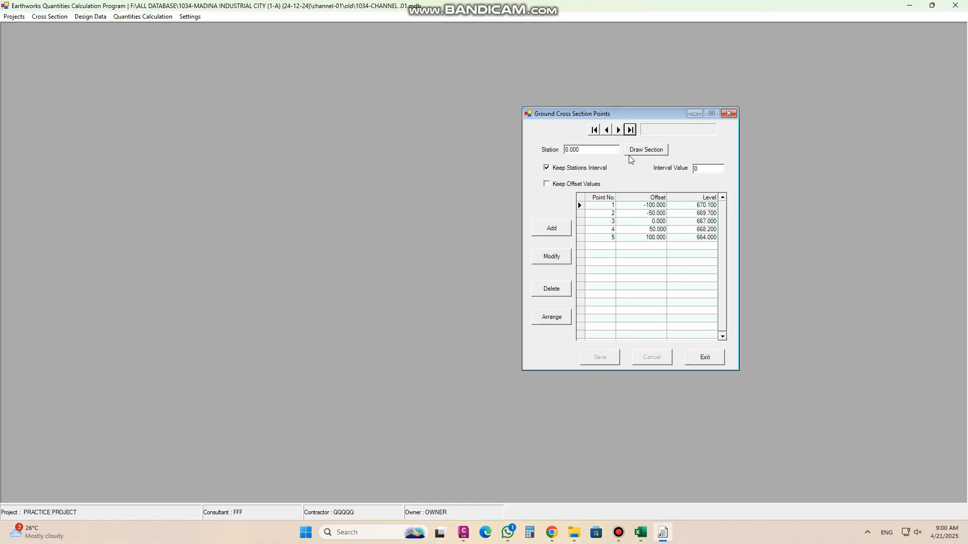
{"action": "left_click", "coordinate": [631, 131]}
{"action": "left_click", "coordinate": [606, 131]}
{"action": "left_click", "coordinate": [616, 132]}
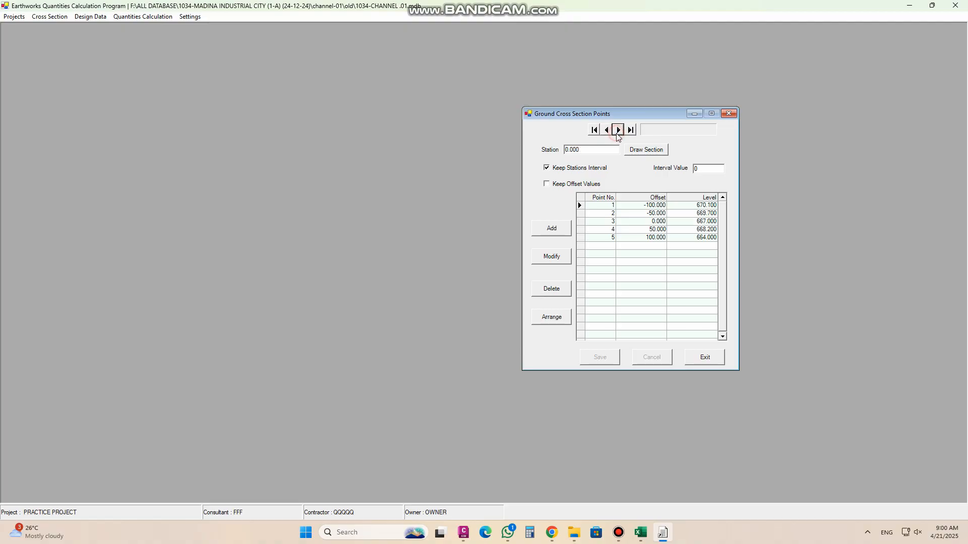
Display the ground cross section drawings for stations 0 and 20, then close the display
{"action": "left_click", "coordinate": [644, 153]}
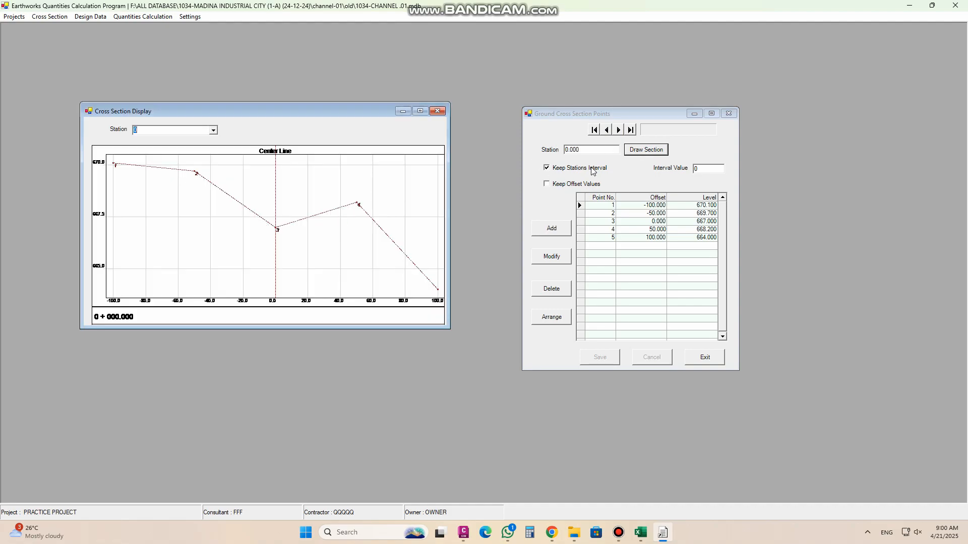
{"action": "left_click", "coordinate": [214, 131]}
{"action": "left_click", "coordinate": [163, 145]}
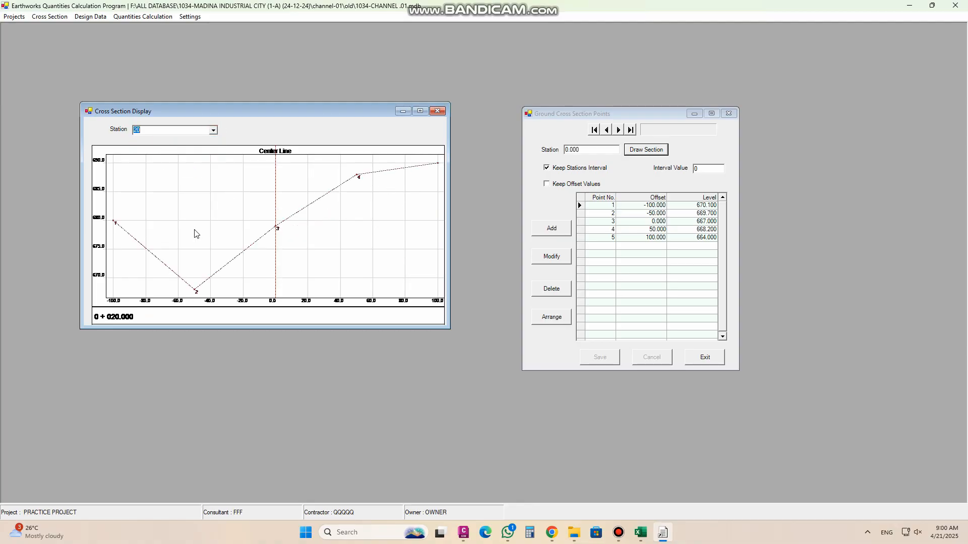
{"action": "left_click", "coordinate": [437, 111]}
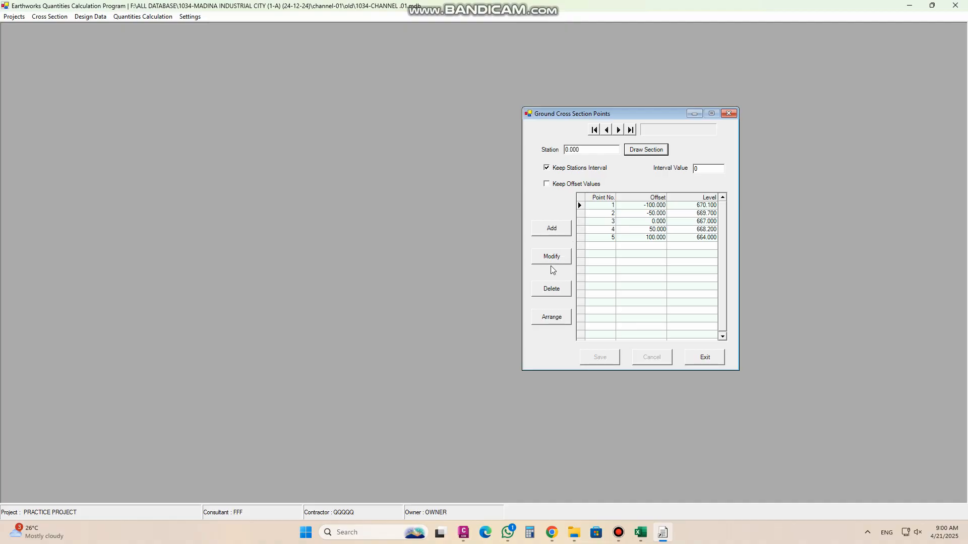
Start modifying the station 0 ground section and display its drawing beside the points table
{"action": "left_click", "coordinate": [691, 208]}
{"action": "left_click", "coordinate": [693, 214]}
{"action": "left_click", "coordinate": [687, 230]}
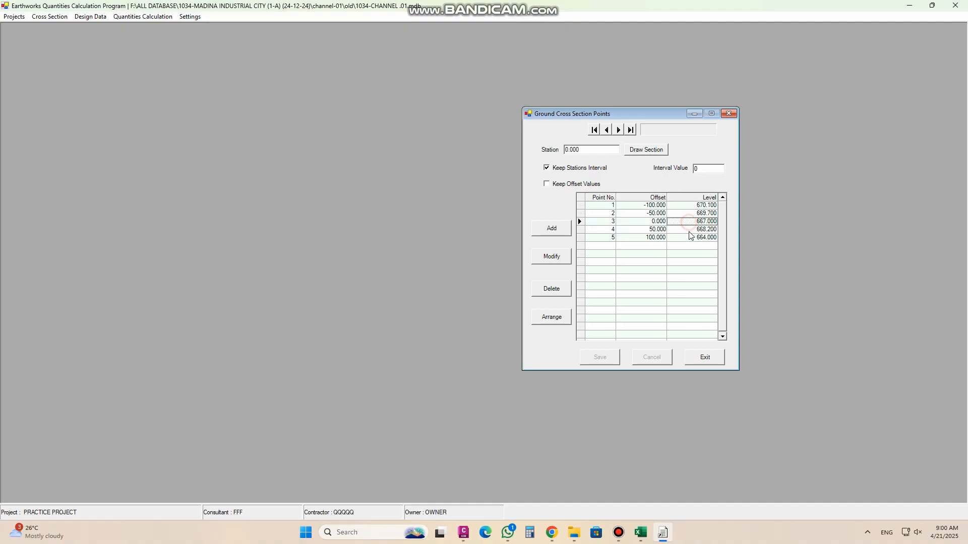
{"action": "left_click", "coordinate": [554, 260]}
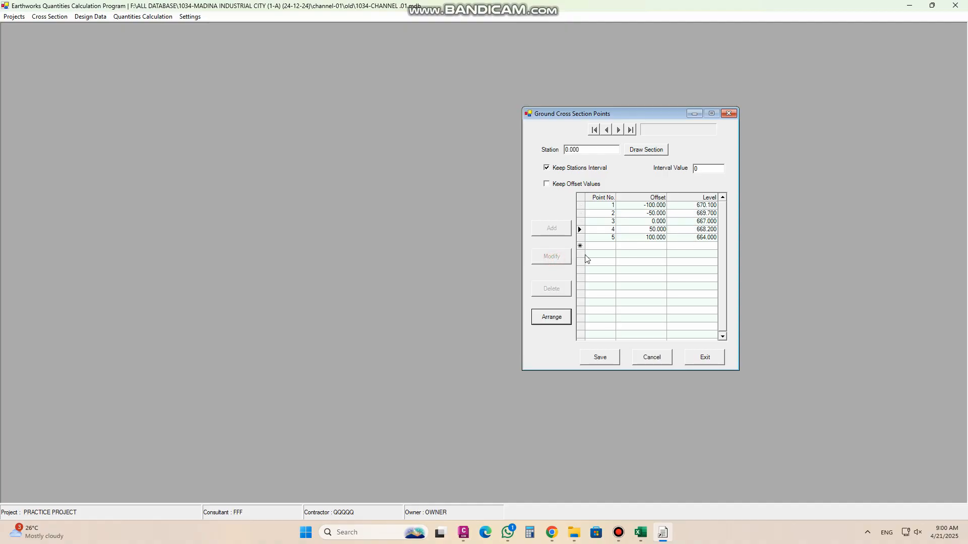
{"action": "left_click", "coordinate": [636, 152]}
{"action": "left_click", "coordinate": [376, 124]}
{"action": "left_click_drag", "start_coordinate": [376, 125], "coordinate": [357, 107]}
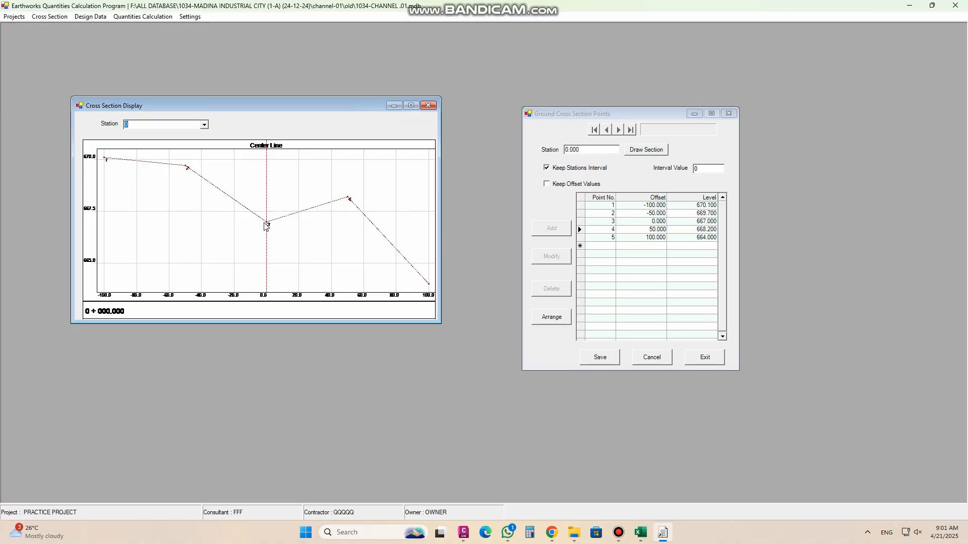
Set the level of the station 0 point at offset 0 to 668 and save the section
{"action": "left_click", "coordinate": [692, 222]}
{"action": "left_click", "coordinate": [693, 221]}
{"action": "left_click_drag", "start_coordinate": [702, 221], "coordinate": [707, 221]}
{"action": "type", "text": "8"}
{"action": "left_click", "coordinate": [613, 358]}
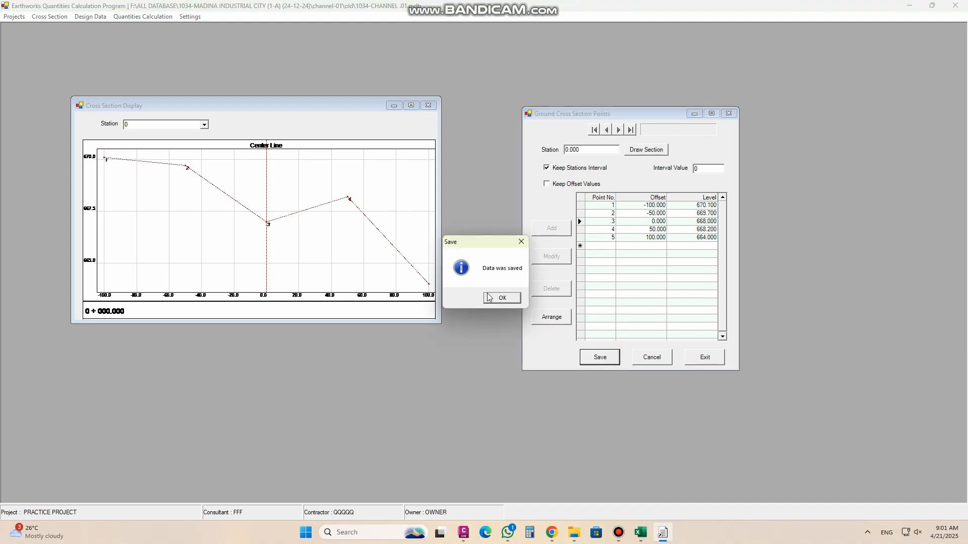
Refresh the cross section drawing by switching the display to station 20 and back to station 0
{"action": "left_click", "coordinate": [496, 298]}
{"action": "left_click", "coordinate": [204, 124]}
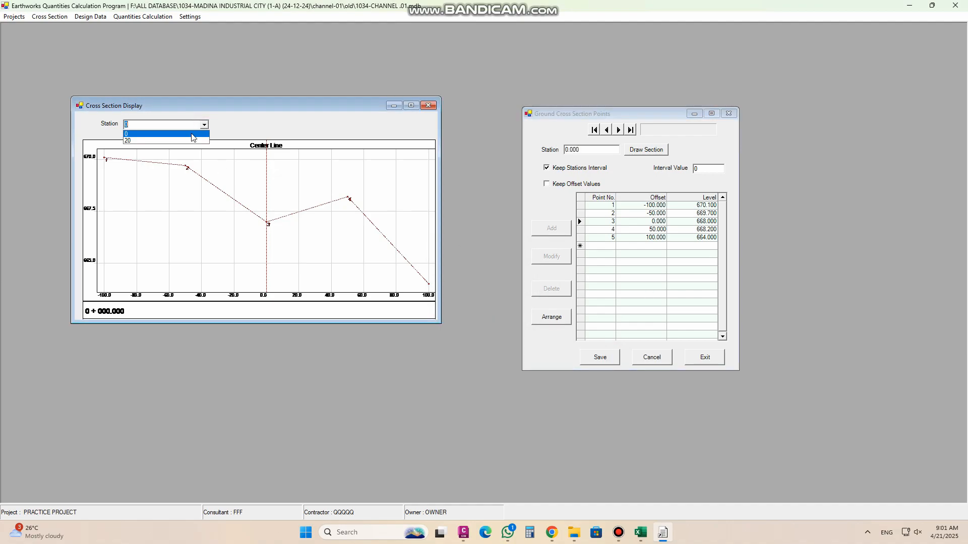
{"action": "left_click", "coordinate": [171, 142]}
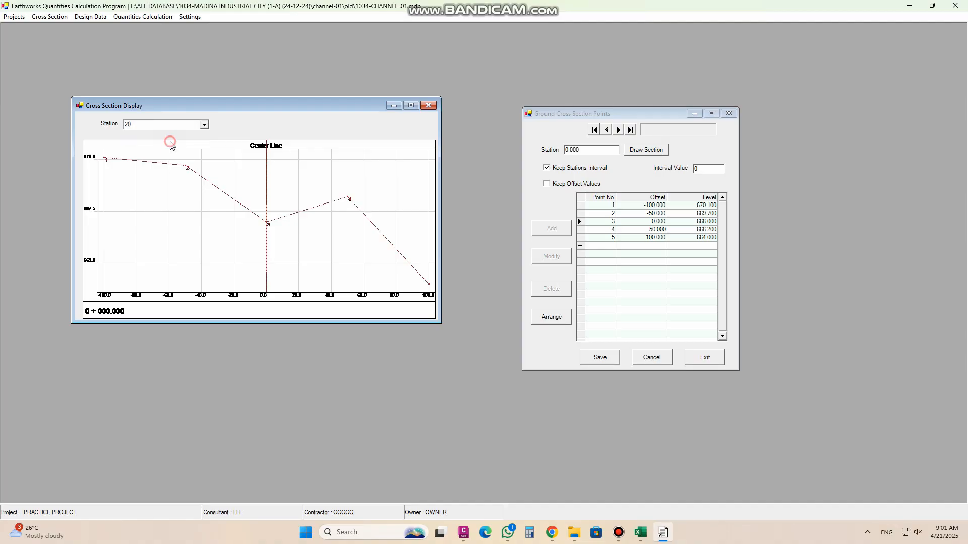
{"action": "left_click", "coordinate": [167, 124]}
{"action": "left_click", "coordinate": [166, 135]}
Save the station 0 ground section and close both the points table and the section drawing
{"action": "left_click", "coordinate": [598, 359]}
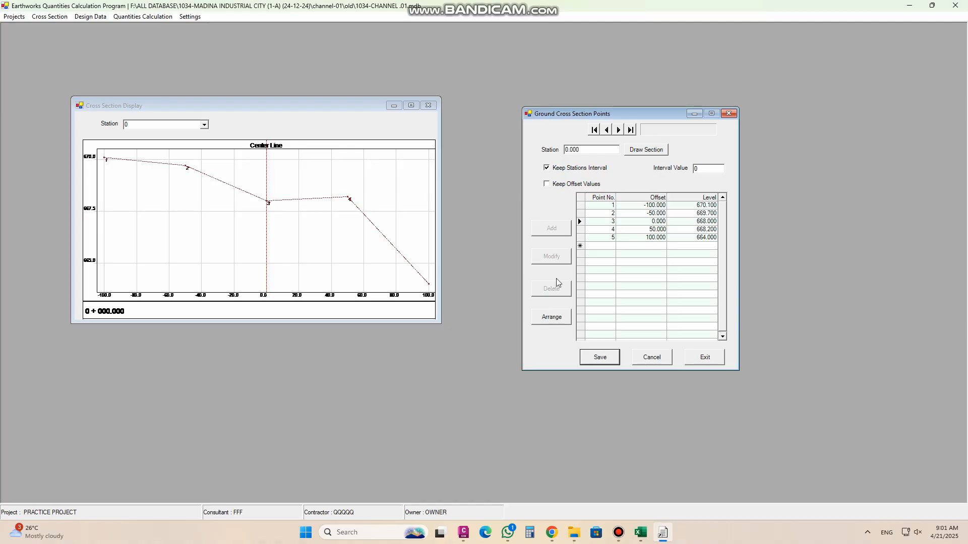
{"action": "left_click", "coordinate": [709, 359]}
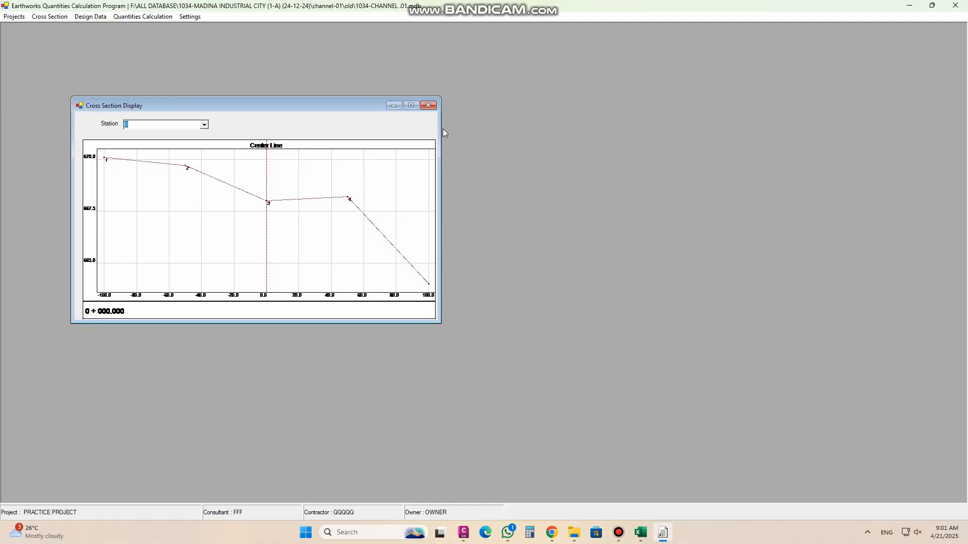
{"action": "left_click", "coordinate": [427, 106]}
Reopen the ground cross section points and load the last stored record
{"action": "left_click", "coordinate": [49, 17]}
{"action": "left_click", "coordinate": [50, 26]}
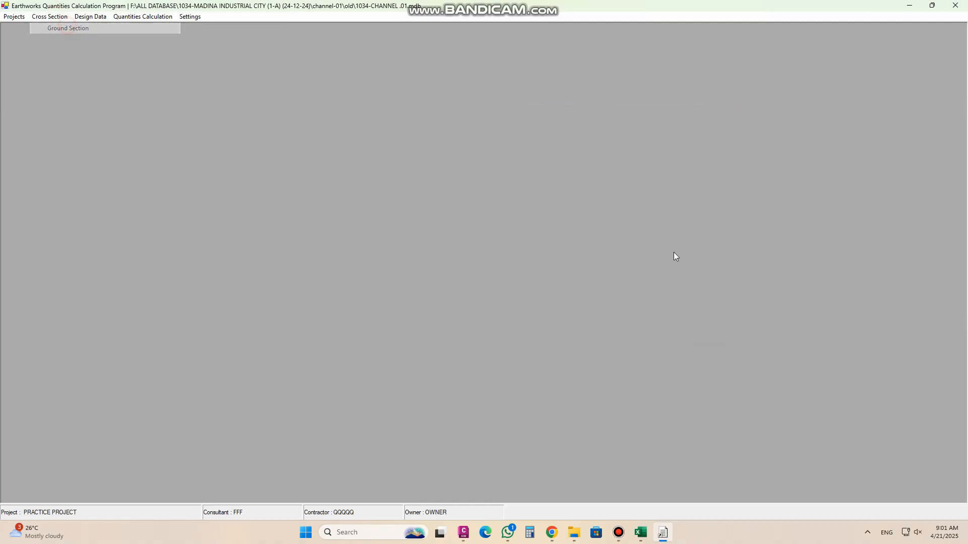
{"action": "left_click_drag", "start_coordinate": [526, 138], "coordinate": [694, 132]}
{"action": "left_click", "coordinate": [654, 148]}
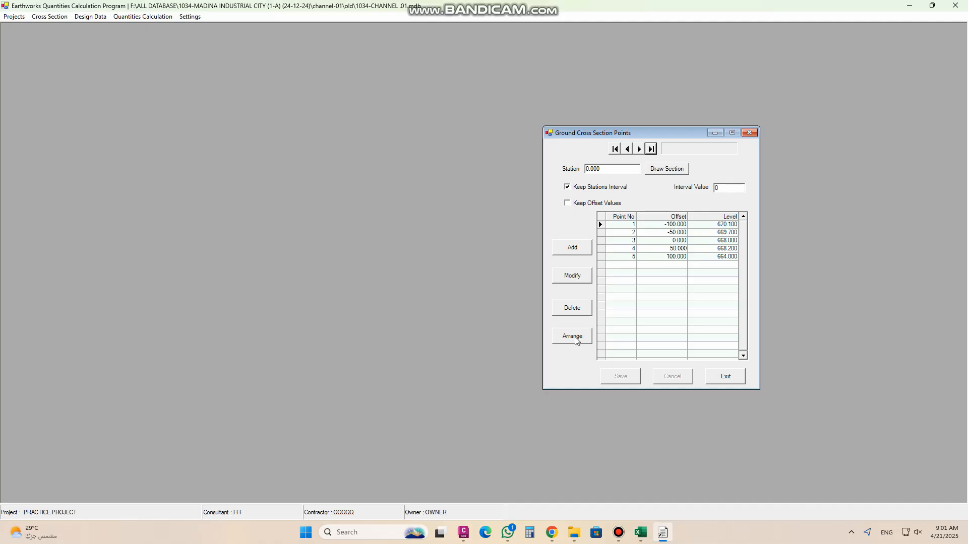
Modify station 0 by adding a point at offset -150 with level 670.15, and arrange the points by offset
{"action": "left_click", "coordinate": [678, 269]}
{"action": "left_click", "coordinate": [576, 277]}
{"action": "left_click", "coordinate": [681, 264]}
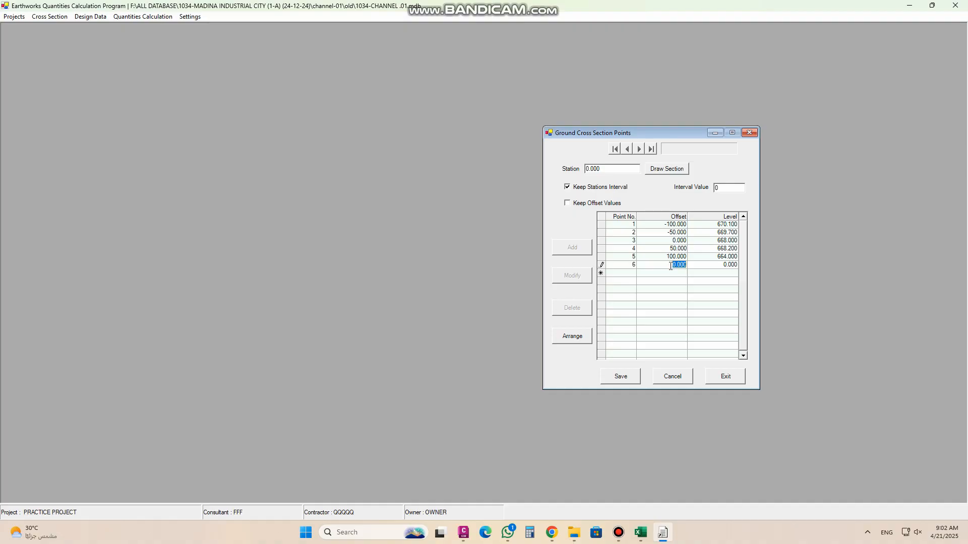
{"action": "key", "text": "BackSpace"}
{"action": "left_click", "coordinate": [713, 268]}
{"action": "type", "text": "670.15"}
{"action": "left_click", "coordinate": [693, 273]}
{"action": "left_click", "coordinate": [580, 342]}
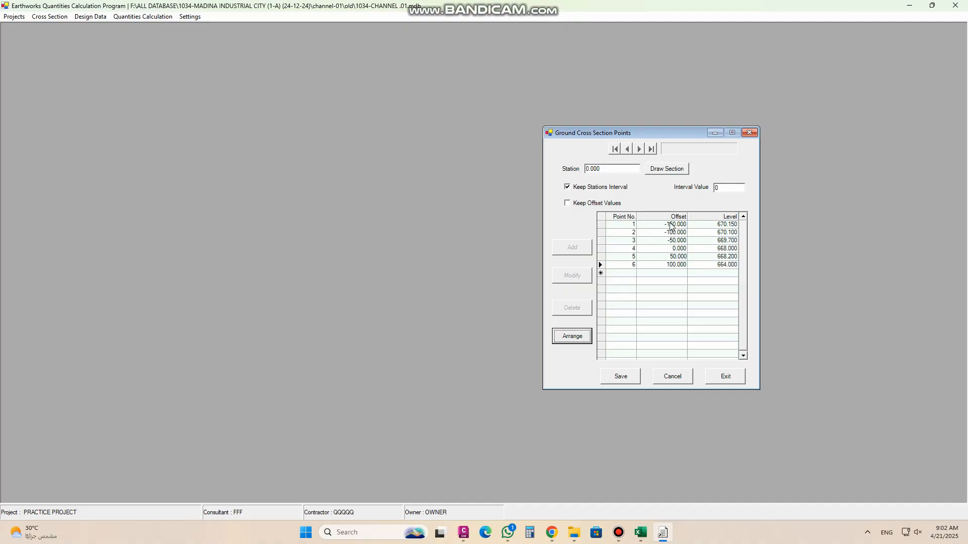
Add a point at offset -25 with level 668 to station 0 and save the section
{"action": "left_click", "coordinate": [669, 275]}
{"action": "left_click", "coordinate": [668, 274]}
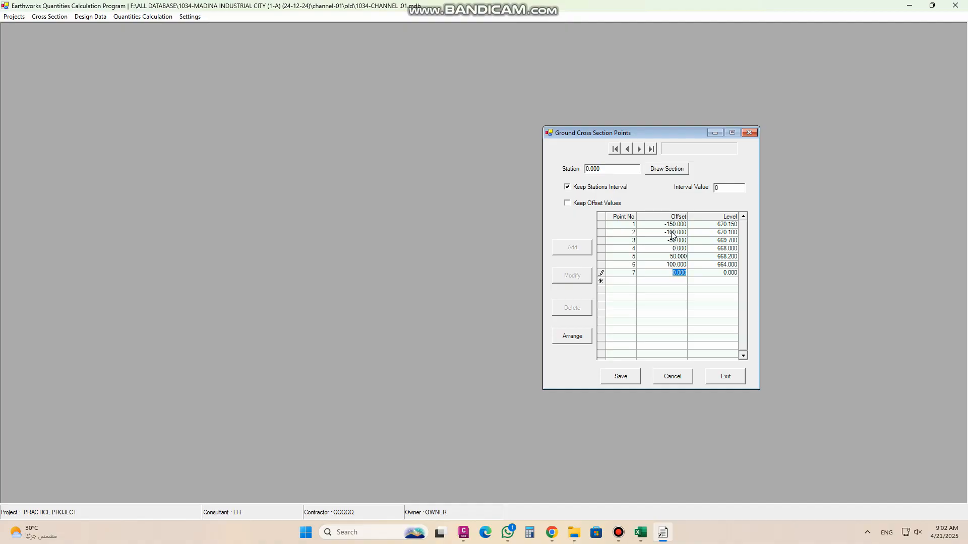
{"action": "type", "text": "-25"}
{"action": "key", "text": "Tab"}
{"action": "type", "text": "66"}
{"action": "left_click", "coordinate": [711, 281]}
{"action": "left_click", "coordinate": [624, 379]}
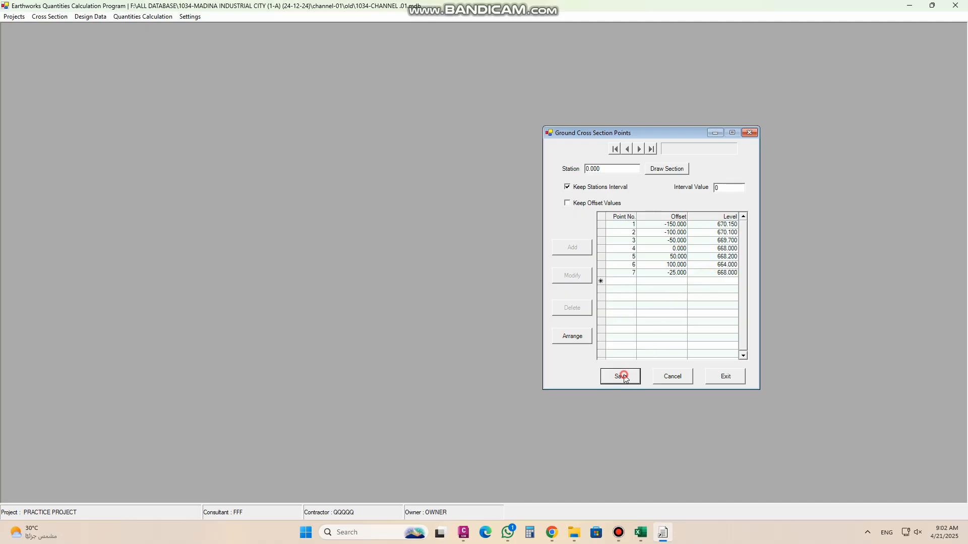
{"action": "left_click", "coordinate": [501, 298]}
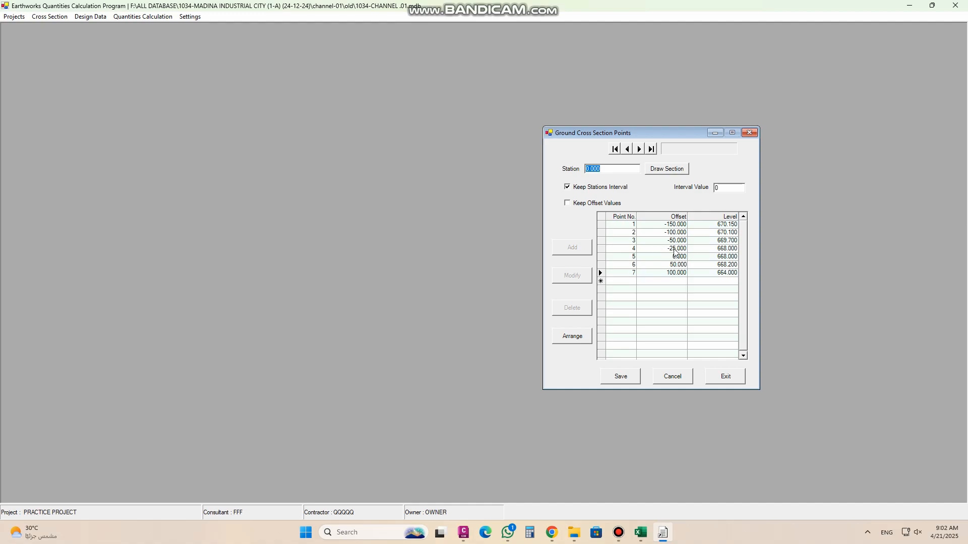
Draw the station 0 section and highlight points 3, 2 and 1 in the table for comparison
{"action": "left_click", "coordinate": [667, 173]}
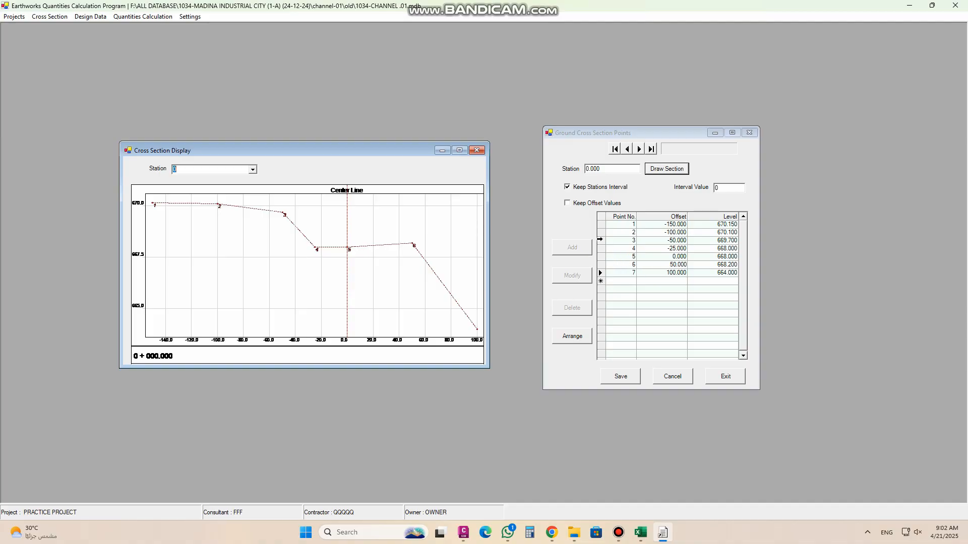
{"action": "left_click", "coordinate": [601, 240]}
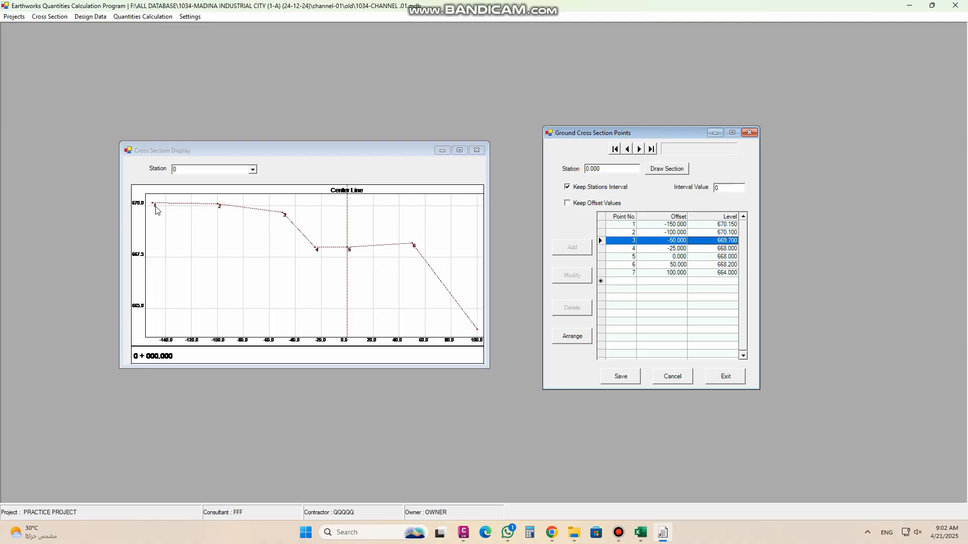
{"action": "left_click", "coordinate": [601, 232]}
{"action": "left_click", "coordinate": [601, 225]}
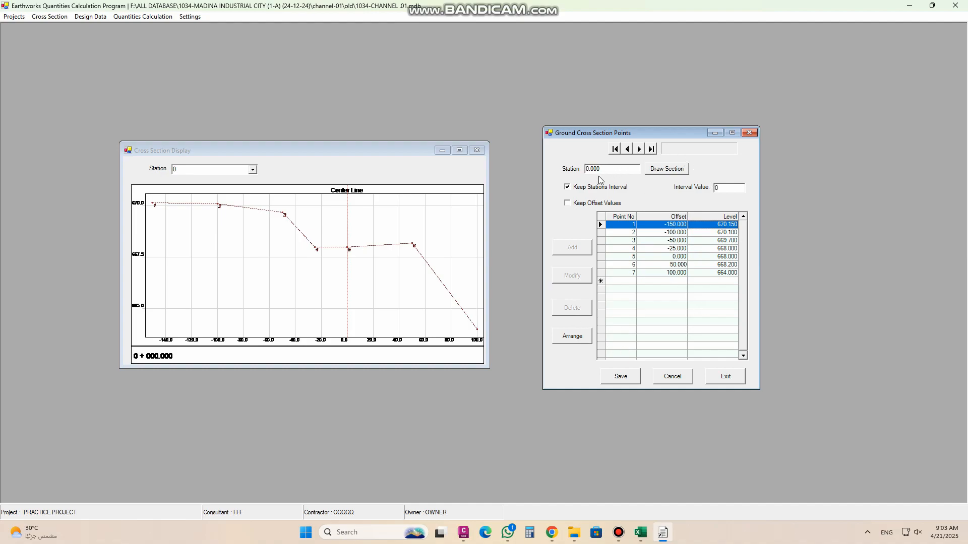
Leave modification of station 0, reload its record and delete the whole station
{"action": "left_click", "coordinate": [674, 376]}
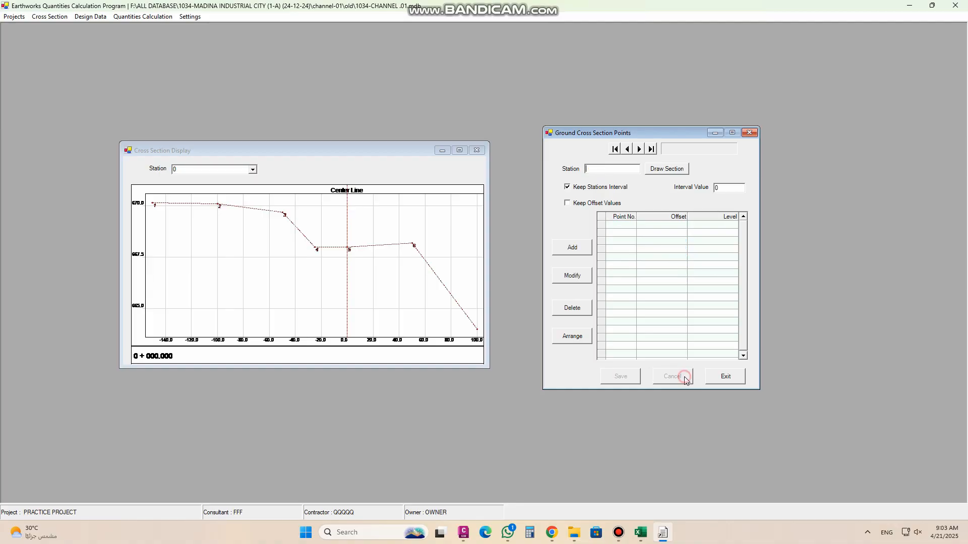
{"action": "left_click", "coordinate": [651, 150]}
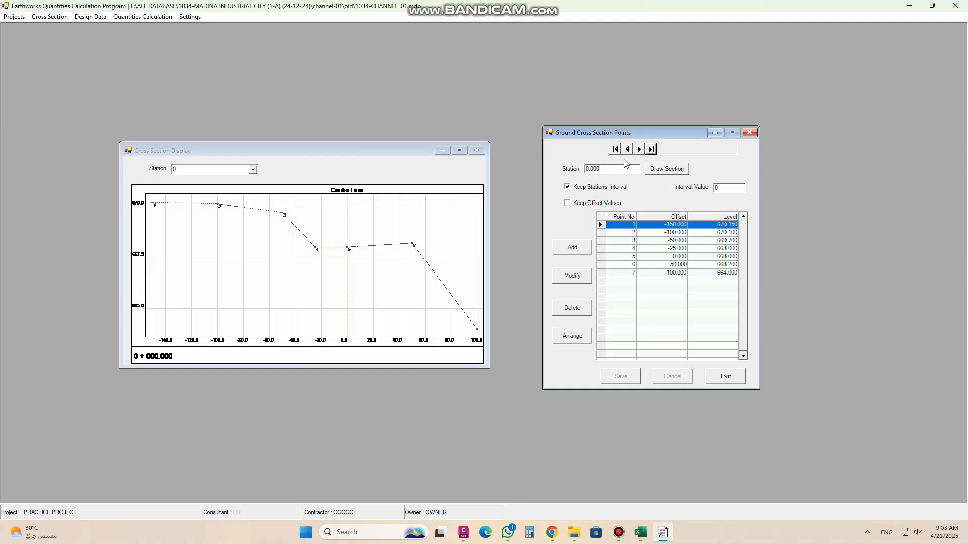
{"action": "left_click", "coordinate": [581, 312]}
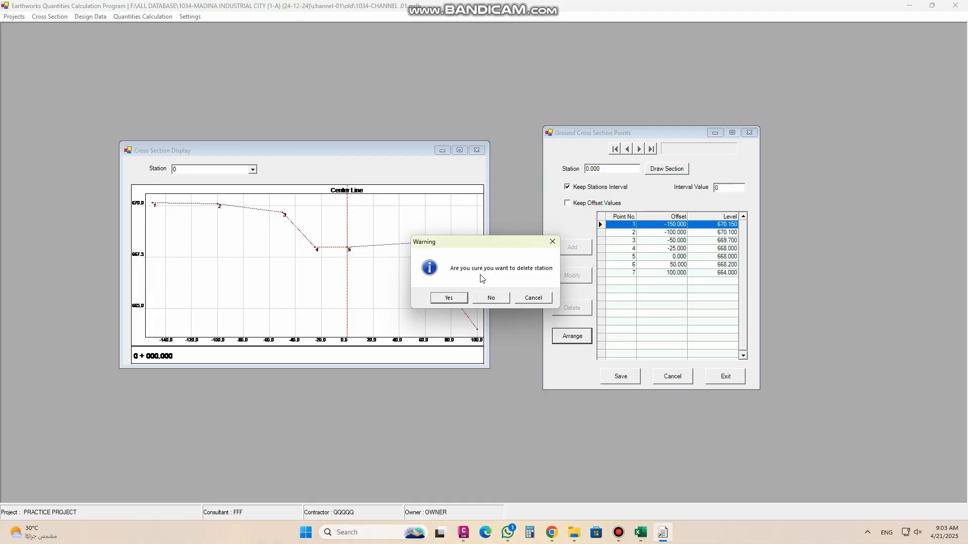
{"action": "left_click", "coordinate": [460, 297]}
{"action": "left_click", "coordinate": [506, 298]}
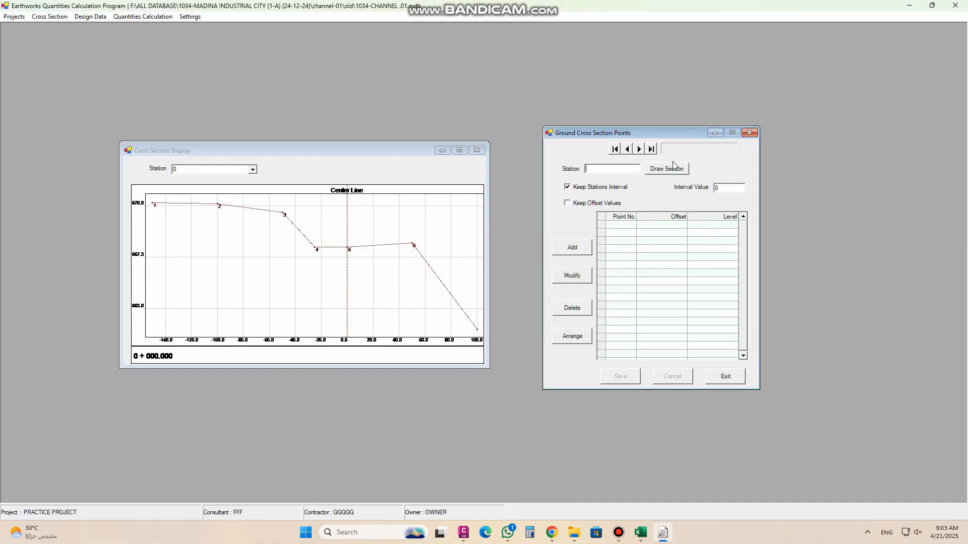
Load station 20 for modification and delete its point at offset -50
{"action": "left_click", "coordinate": [651, 149]}
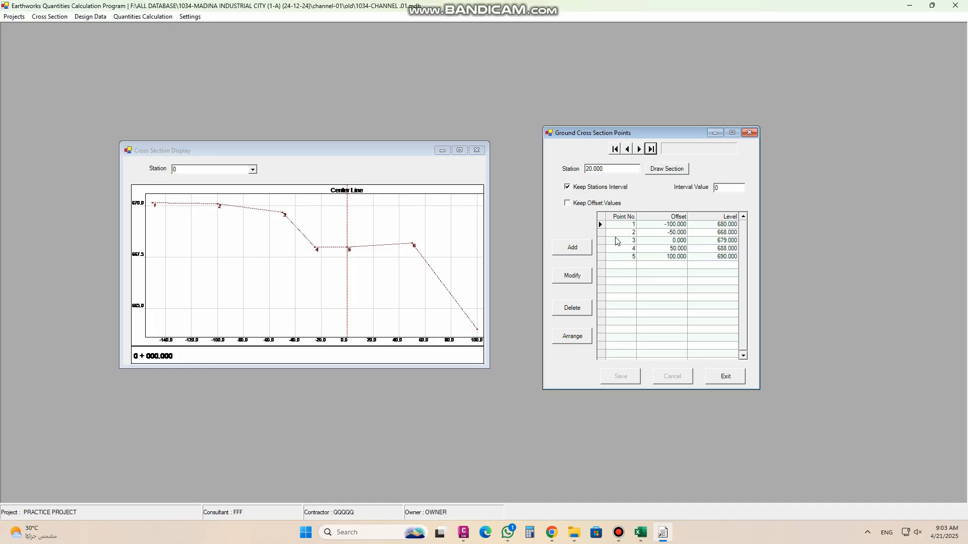
{"action": "left_click", "coordinate": [600, 232]}
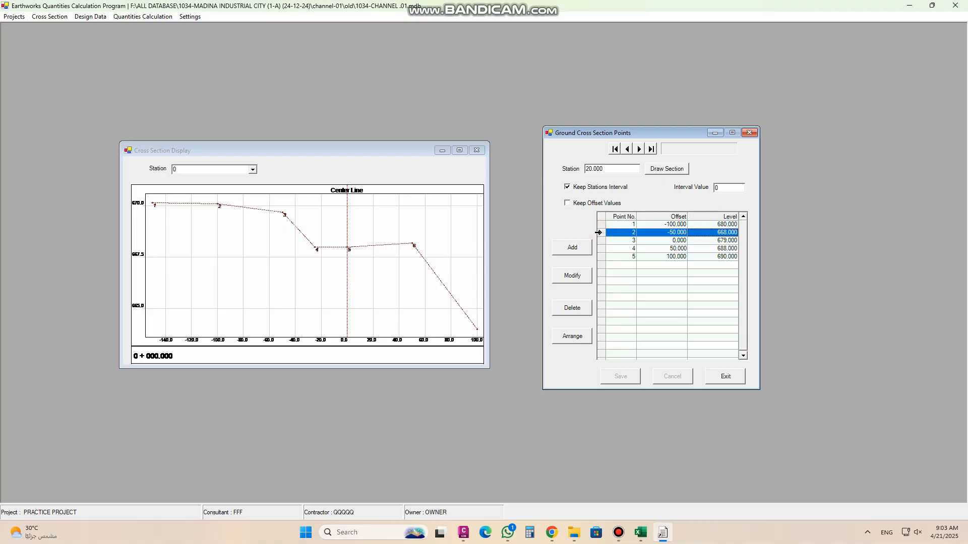
{"action": "left_click", "coordinate": [574, 276]}
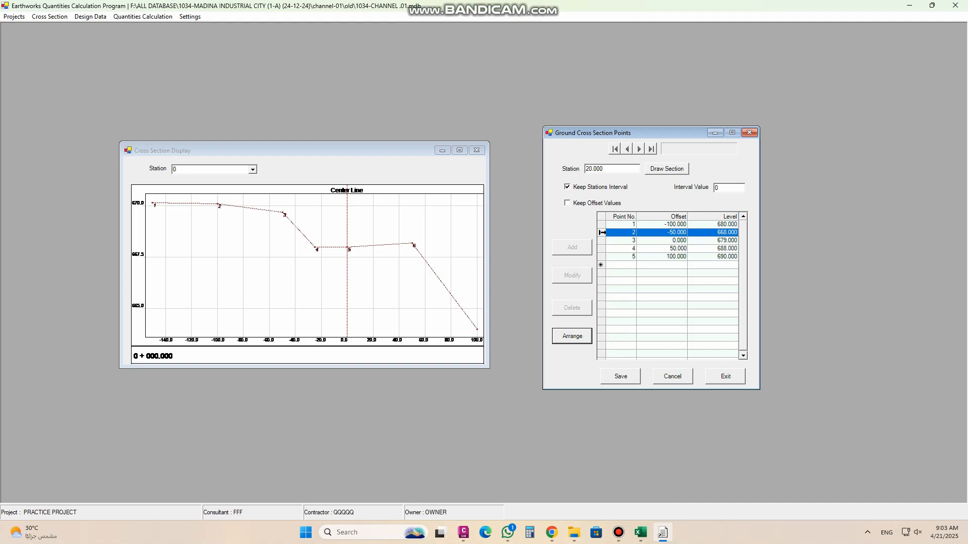
{"action": "left_click", "coordinate": [600, 232]}
{"action": "key", "text": "Delete"}
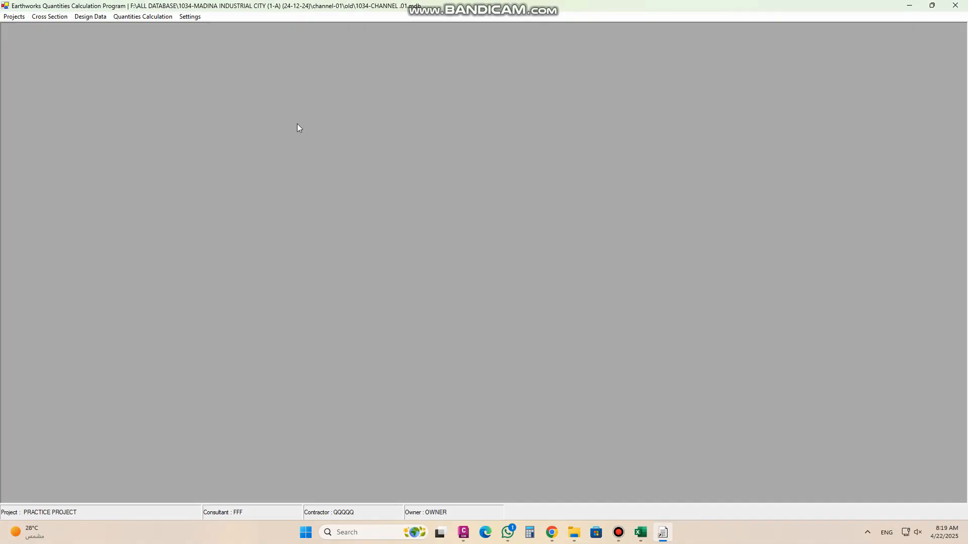
{"action": "left_click", "coordinate": [59, 19]}
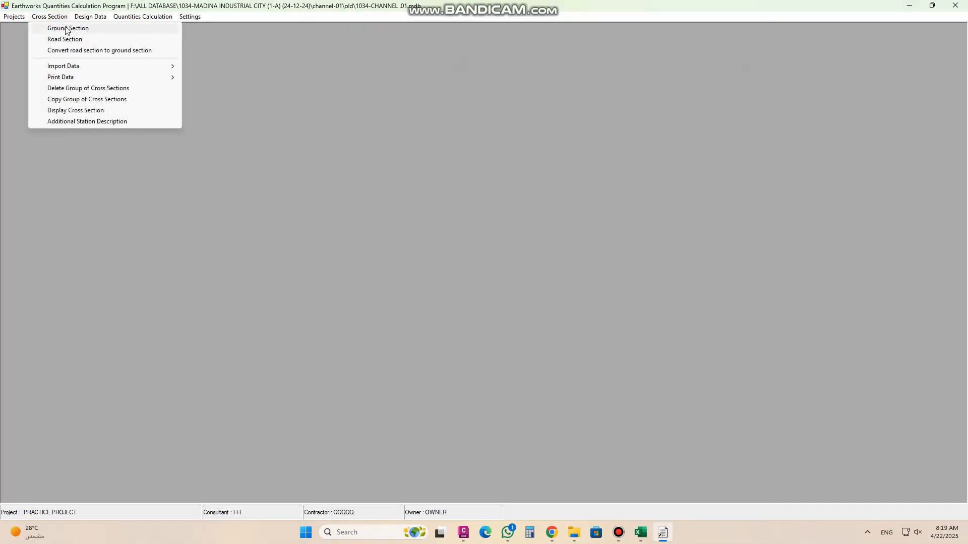
{"action": "mouse_move", "coordinate": [94, 68]}
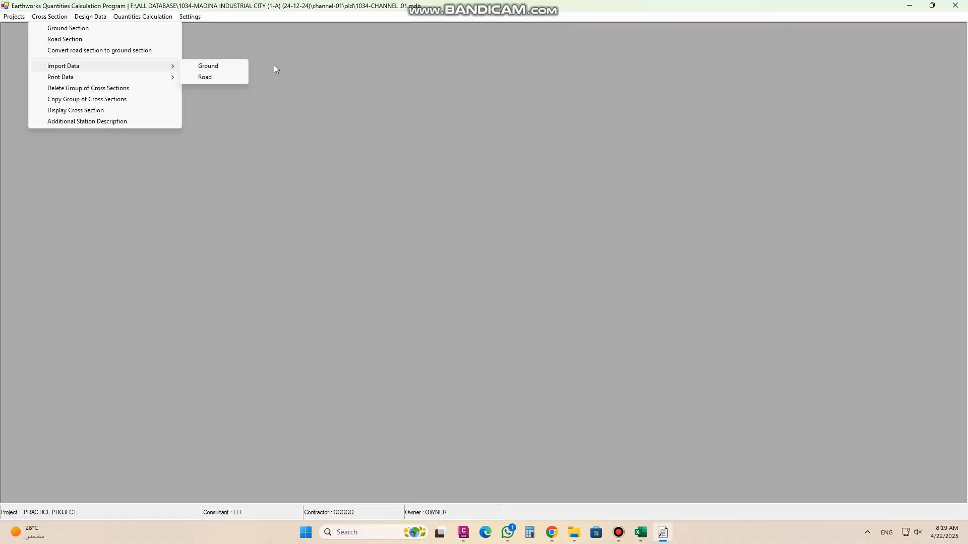
{"action": "left_click", "coordinate": [535, 160]}
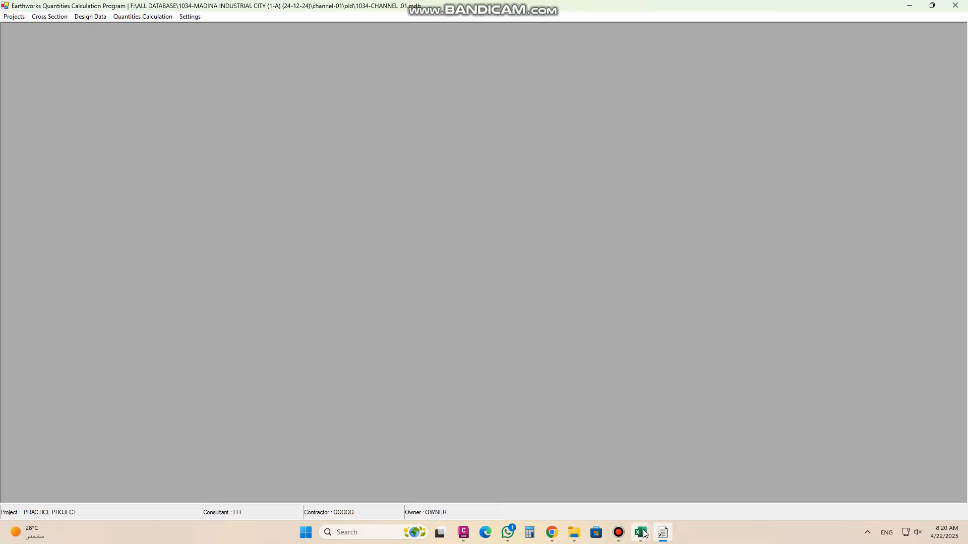
Switch to the Report of NGL Channel-1 New workbook in Excel and go to the first rows of Sheet1
{"action": "mouse_move", "coordinate": [641, 533]}
{"action": "left_click", "coordinate": [574, 489]}
{"action": "left_click", "coordinate": [252, 279]}
{"action": "scroll", "coordinate": [171, 268], "scroll_direction": "up", "scroll_amount": 10}
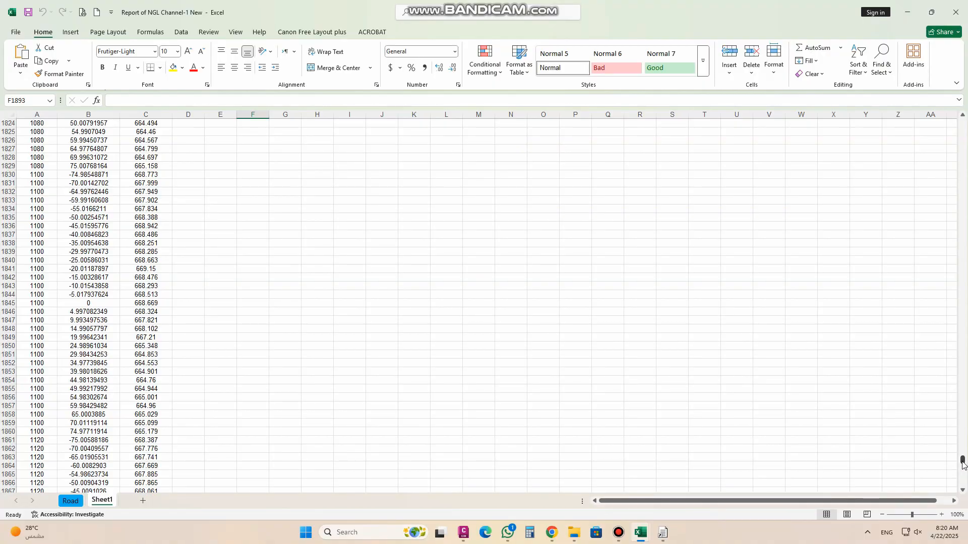
{"action": "left_click_drag", "start_coordinate": [957, 479], "coordinate": [961, 124]}
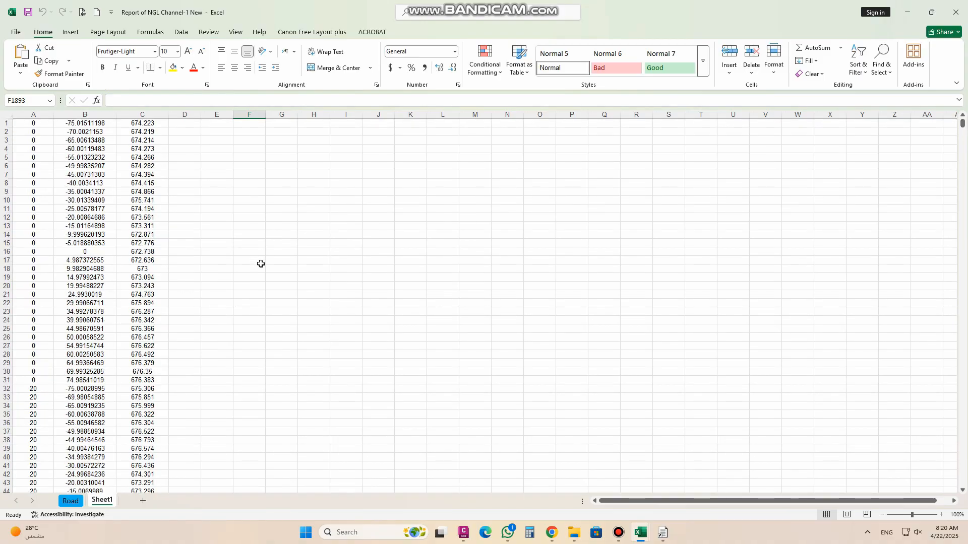
{"action": "left_click", "coordinate": [259, 243]}
Examine the station, offset and level data in columns A, B and C of Sheet1
{"action": "left_click", "coordinate": [41, 139]}
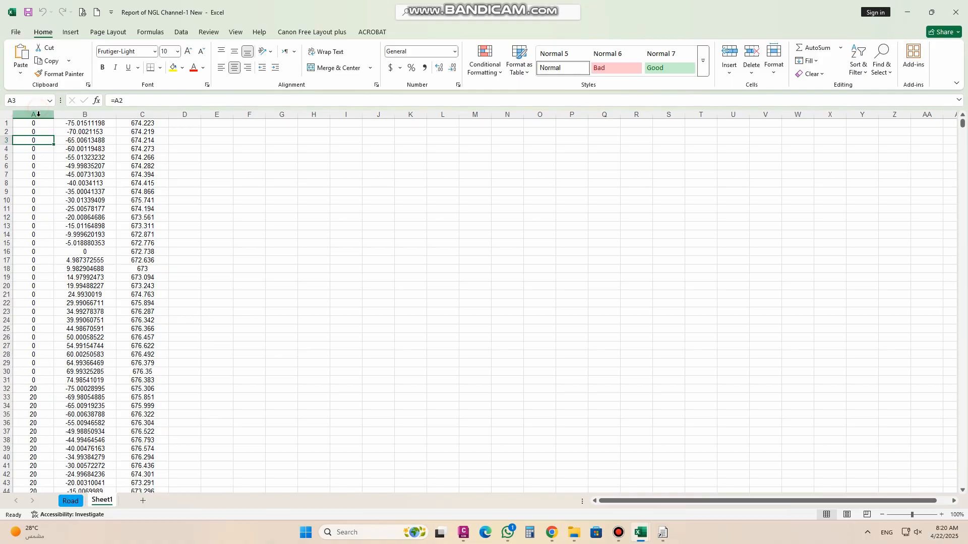
{"action": "left_click", "coordinate": [38, 114]}
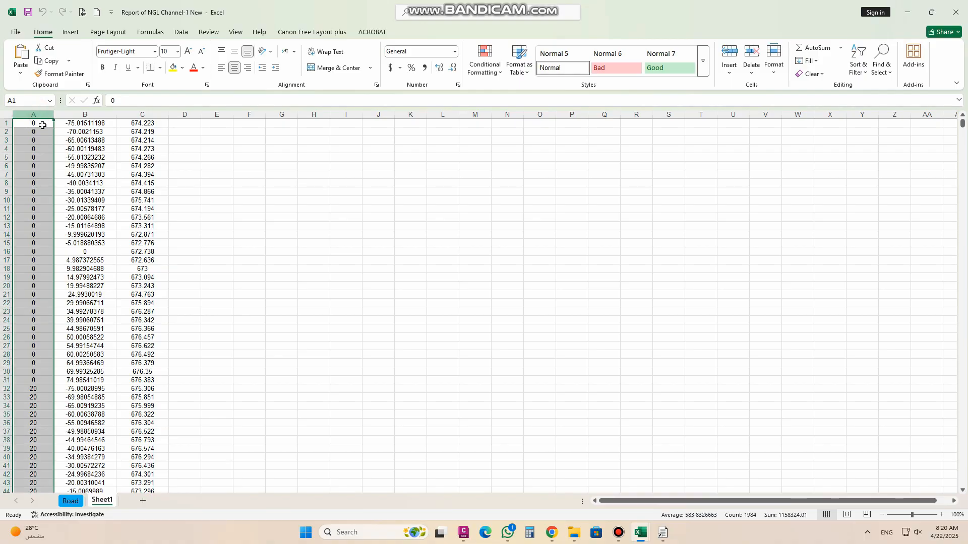
{"action": "left_click", "coordinate": [98, 115]}
{"action": "left_click", "coordinate": [90, 125]}
{"action": "left_click_drag", "start_coordinate": [90, 125], "coordinate": [96, 380]}
{"action": "left_click", "coordinate": [91, 251]}
{"action": "left_click_drag", "start_coordinate": [156, 124], "coordinate": [152, 328]}
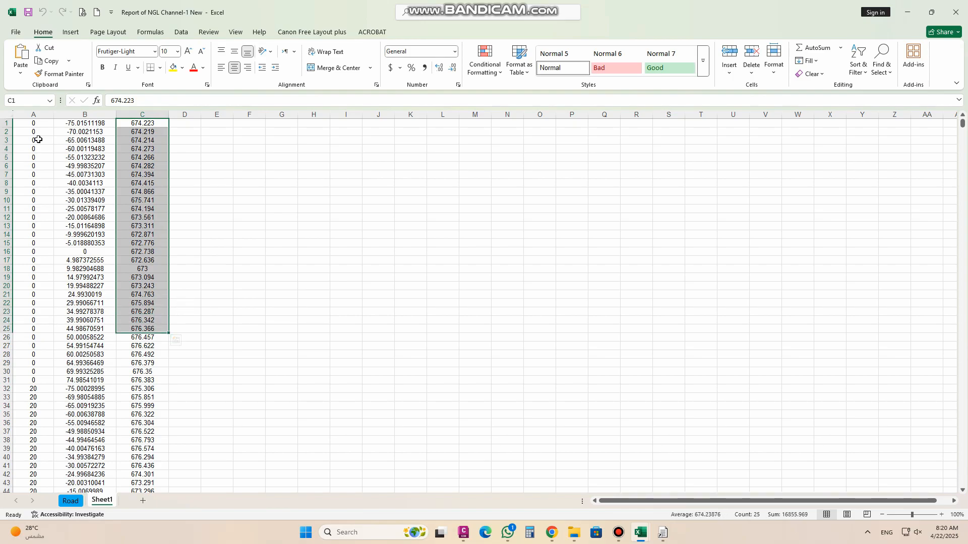
{"action": "left_click", "coordinate": [35, 114]}
{"action": "left_click", "coordinate": [84, 113]}
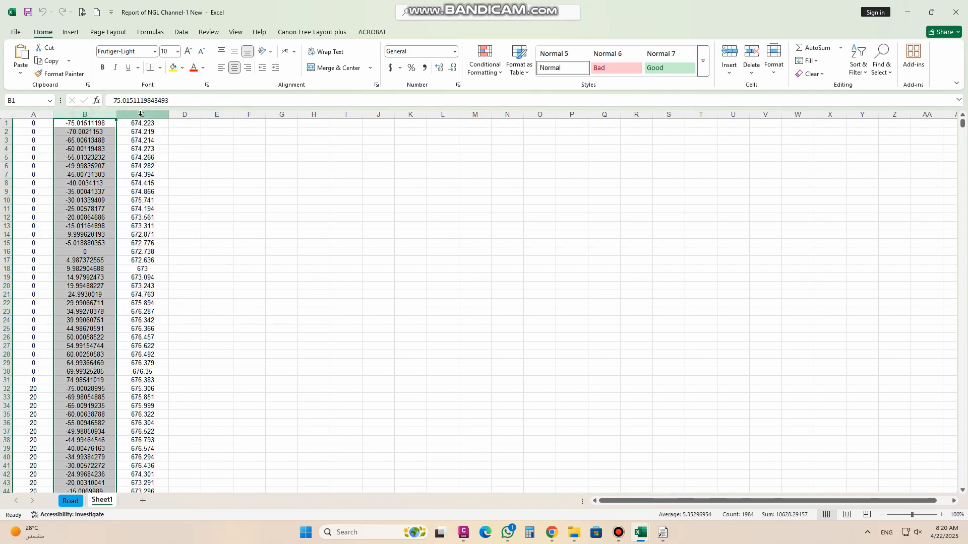
{"action": "left_click", "coordinate": [142, 114]}
Copy the station, offset and level data in A1:C186, covering stations 0 to 100
{"action": "left_click_drag", "start_coordinate": [34, 123], "coordinate": [131, 375]}
{"action": "right_click", "coordinate": [117, 338]}
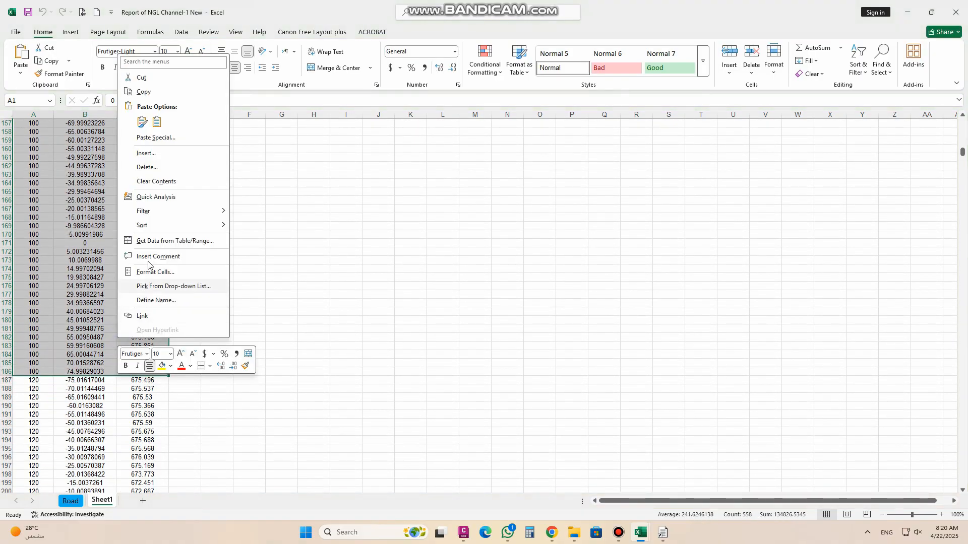
{"action": "left_click", "coordinate": [147, 91]}
{"action": "scroll", "coordinate": [248, 319], "scroll_direction": "up", "scroll_amount": 20}
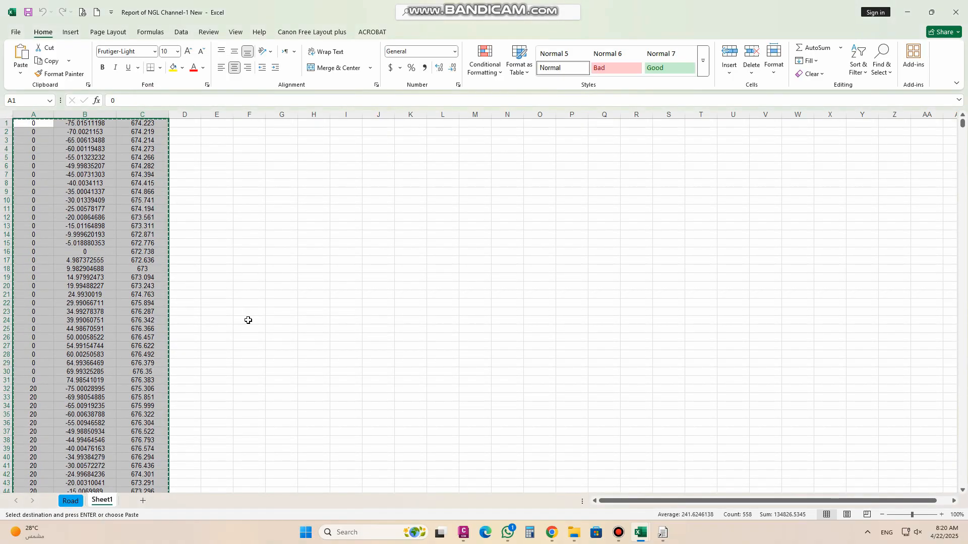
Switch to the EARTH WORK INPUT FILE(1) workbook and paste the copied station, offset and elevation data starting at cell D8
{"action": "mouse_move", "coordinate": [651, 535]}
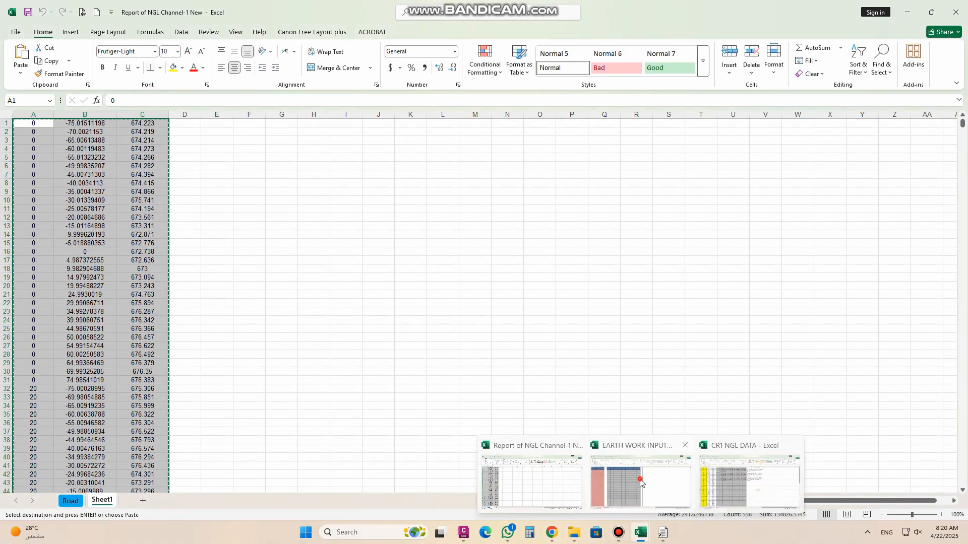
{"action": "left_click", "coordinate": [639, 483]}
{"action": "scroll", "coordinate": [89, 249], "scroll_direction": "down", "scroll_amount": 2}
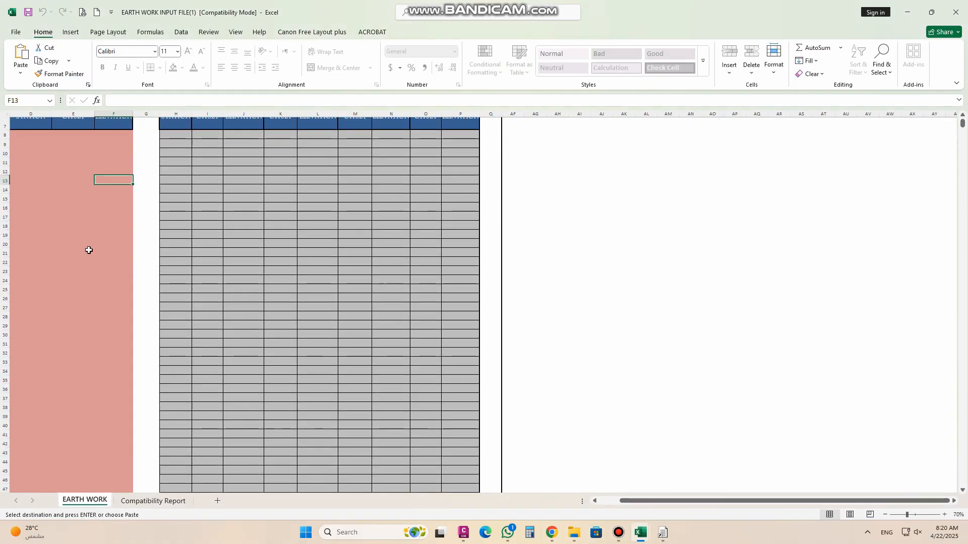
{"action": "scroll", "coordinate": [89, 249], "scroll_direction": "up", "scroll_amount": 1}
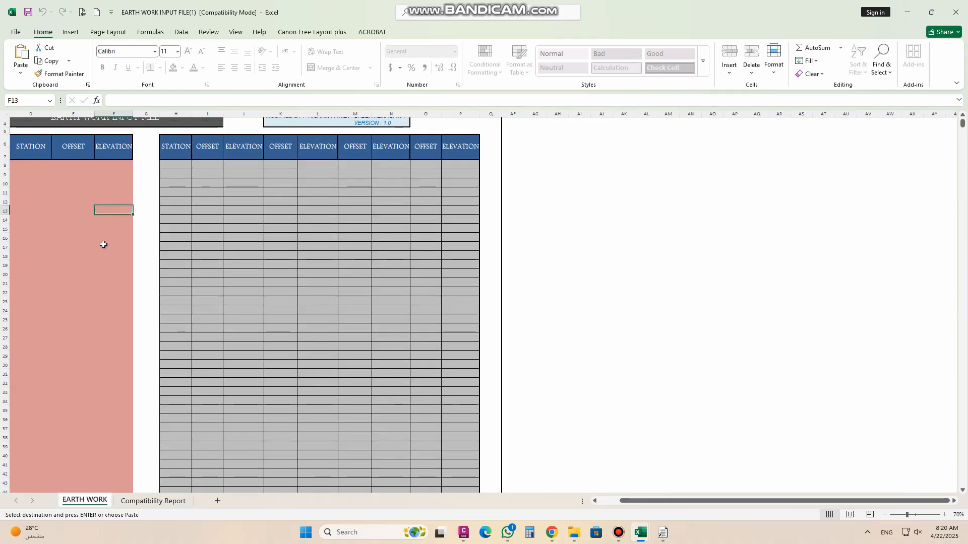
{"action": "left_click", "coordinate": [962, 489]}
{"action": "left_click", "coordinate": [22, 154]}
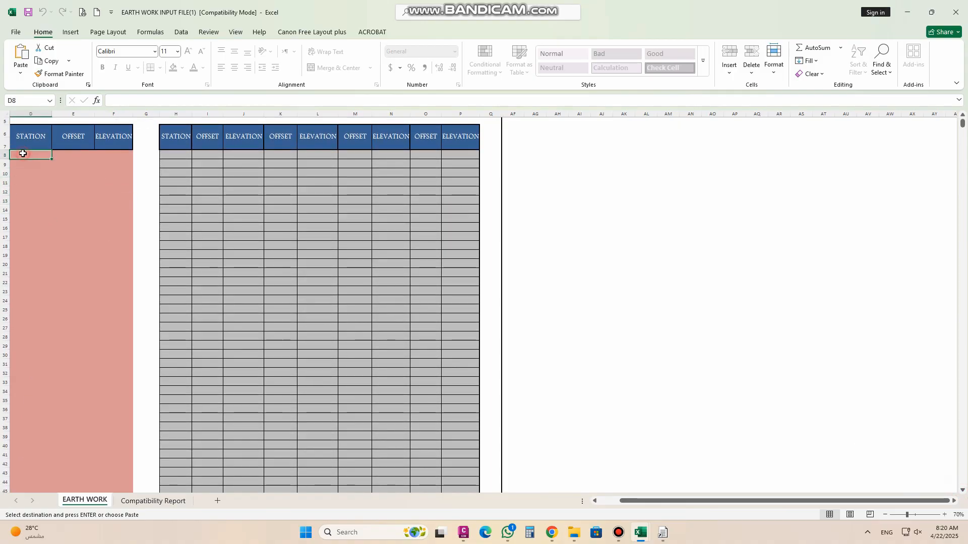
{"action": "right_click", "coordinate": [34, 155]}
{"action": "left_click", "coordinate": [66, 226]}
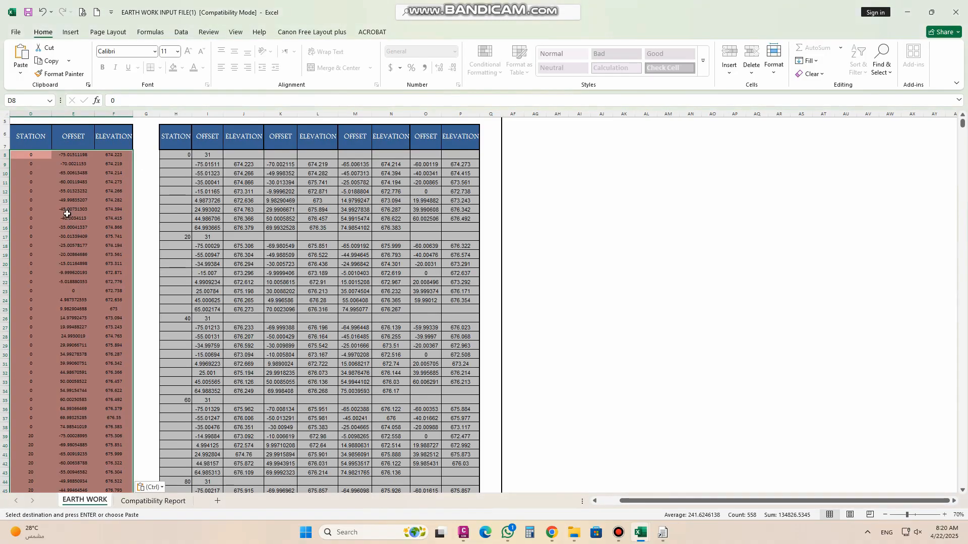
Copy the rearranged station, offset and elevation table in H8:P61 of the EARTH WORK sheet
{"action": "left_click", "coordinate": [172, 153]}
{"action": "left_click_drag", "start_coordinate": [196, 163], "coordinate": [454, 430]}
{"action": "right_click", "coordinate": [407, 376]}
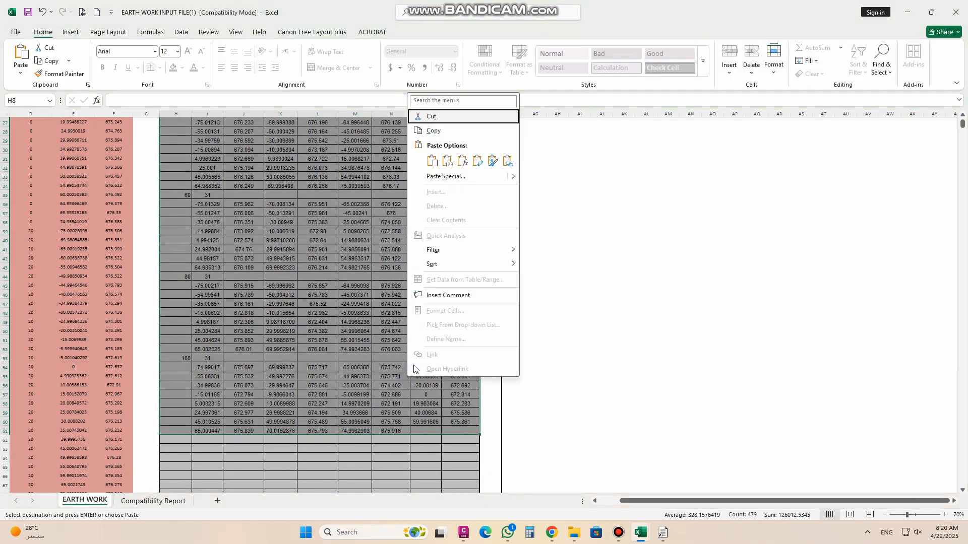
{"action": "left_click", "coordinate": [434, 132]}
{"action": "scroll", "coordinate": [428, 150], "scroll_direction": "up", "scroll_amount": 4}
{"action": "scroll", "coordinate": [428, 150], "scroll_direction": "up", "scroll_amount": 5}
{"action": "scroll", "coordinate": [485, 457], "scroll_direction": "down", "scroll_amount": 2}
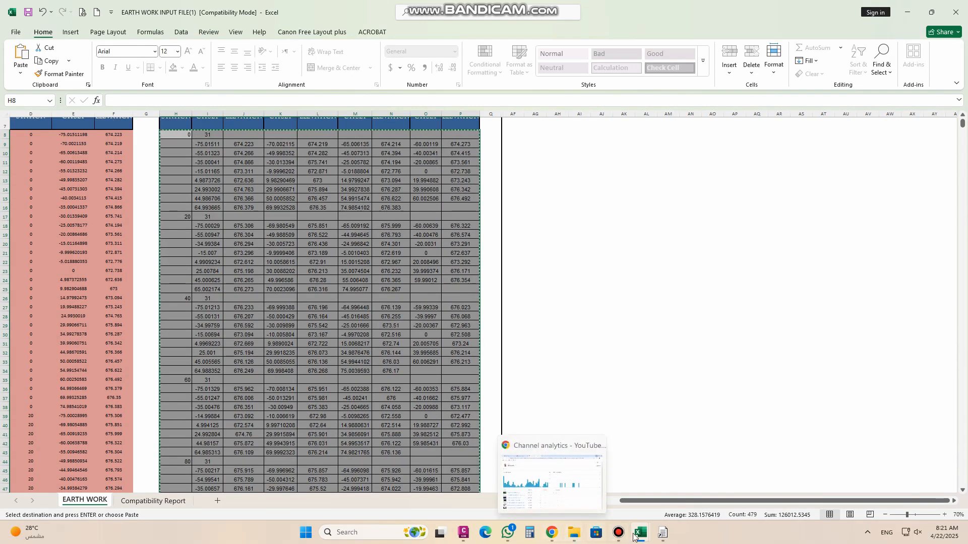
Switch to the CR1 NGL DATA workbook and paste the table as values at cell D1 of the final EW sheet
{"action": "mouse_move", "coordinate": [640, 534]}
{"action": "left_click", "coordinate": [749, 482]}
{"action": "left_click", "coordinate": [172, 126]}
{"action": "right_click", "coordinate": [173, 127]}
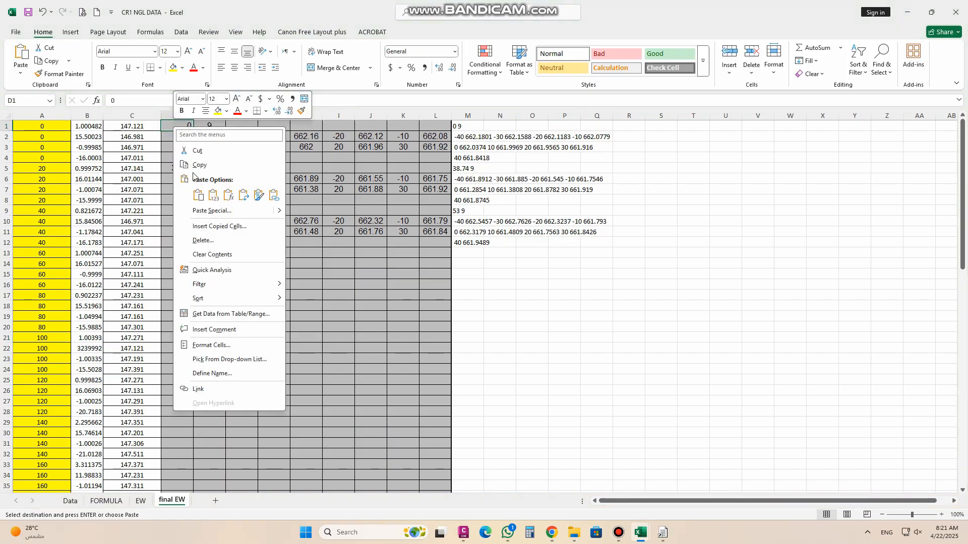
{"action": "left_click", "coordinate": [212, 196]}
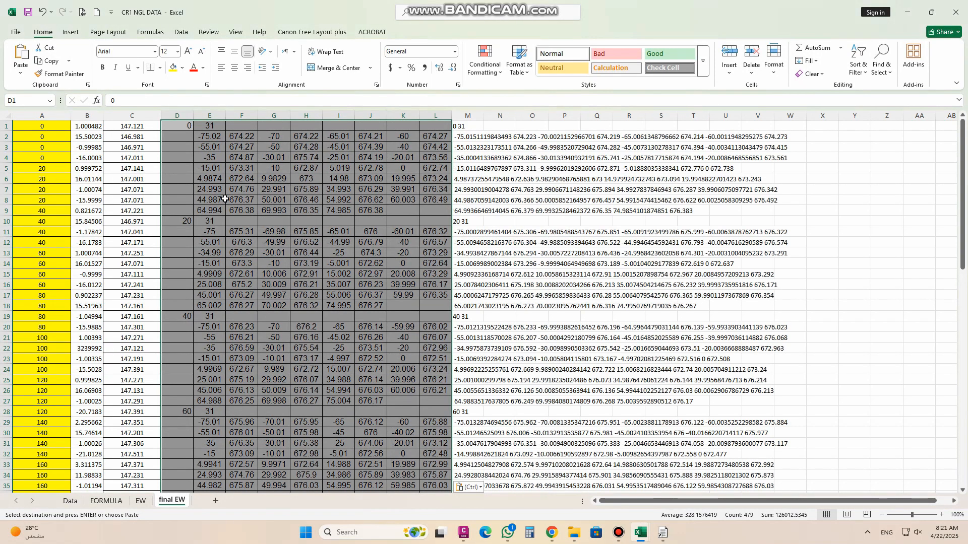
Copy the concatenated section lines in M1:M54 of the final EW sheet, covering stations 0 to 100
{"action": "left_click", "coordinate": [464, 124]}
{"action": "left_click_drag", "start_coordinate": [483, 130], "coordinate": [478, 478]}
{"action": "scroll", "coordinate": [490, 402], "scroll_direction": "up", "scroll_amount": 10}
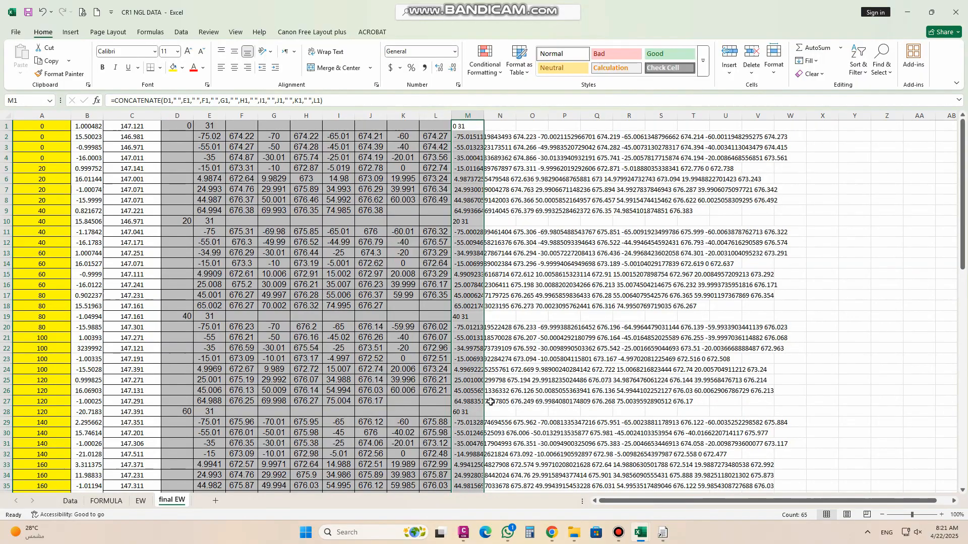
{"action": "left_click_drag", "start_coordinate": [460, 126], "coordinate": [461, 390]}
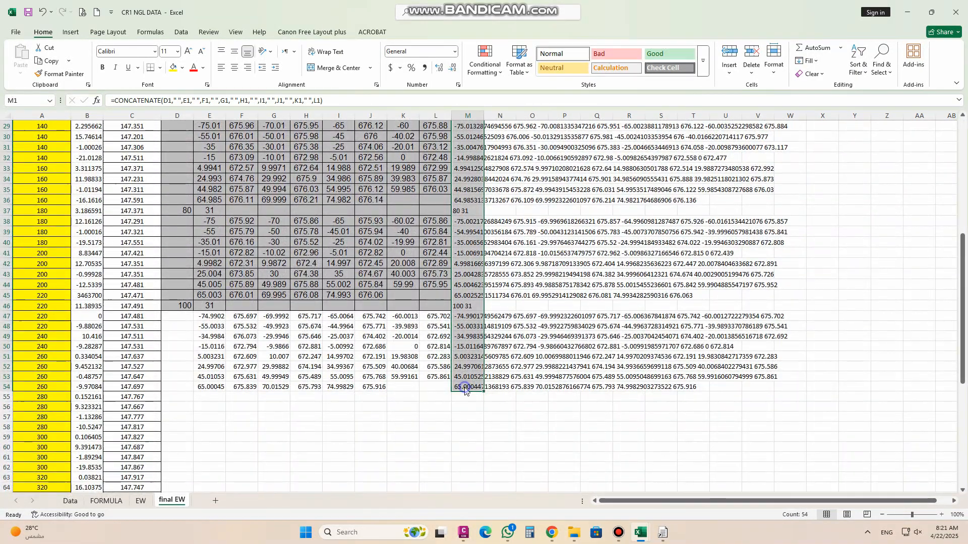
{"action": "right_click", "coordinate": [461, 390]}
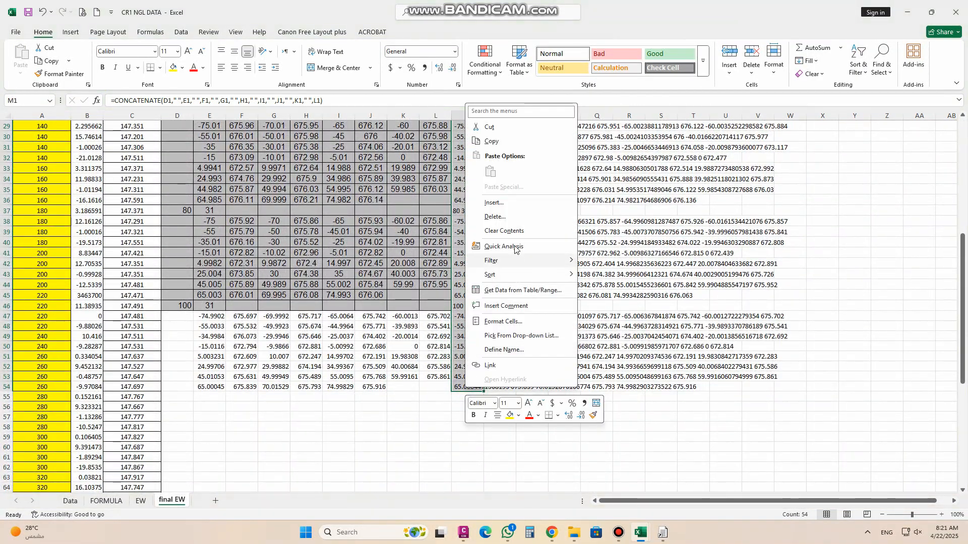
{"action": "left_click", "coordinate": [505, 143]}
{"action": "scroll", "coordinate": [529, 302], "scroll_direction": "up", "scroll_amount": 10}
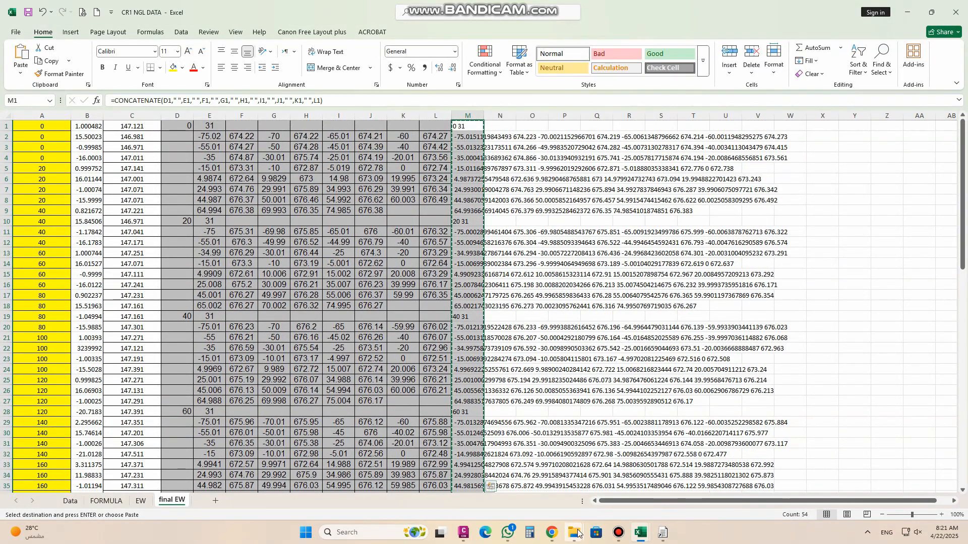
Minimize the open windows and create a text document named "ngl channel.01" on the desktop
{"action": "mouse_move", "coordinate": [579, 533]}
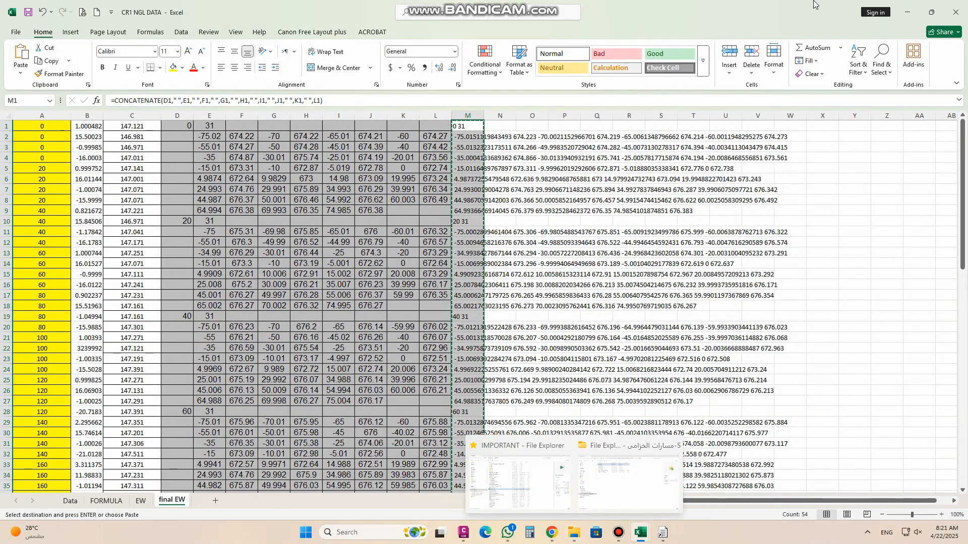
{"action": "left_click", "coordinate": [907, 11]}
{"action": "left_click", "coordinate": [907, 11]}
{"action": "left_click", "coordinate": [907, 10]}
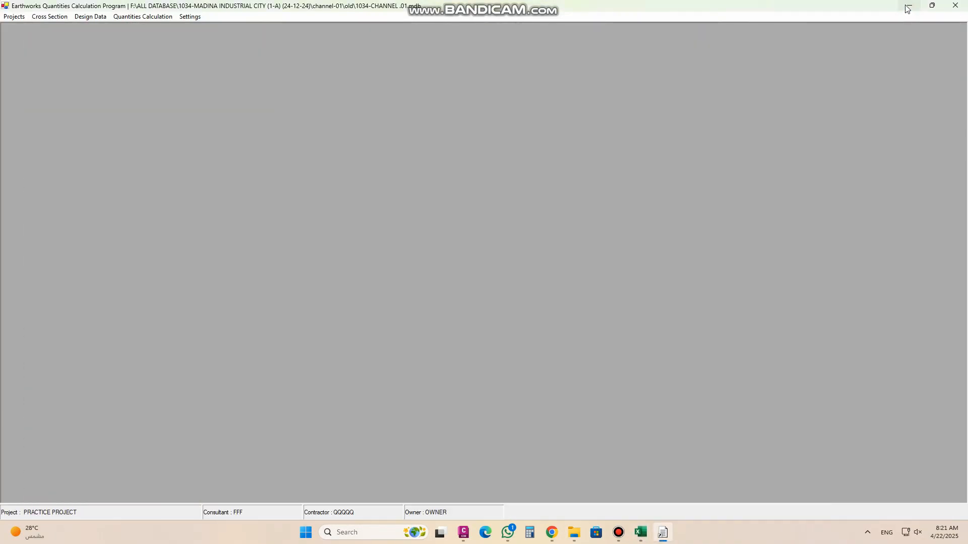
{"action": "left_click", "coordinate": [908, 9]}
{"action": "right_click", "coordinate": [486, 181]}
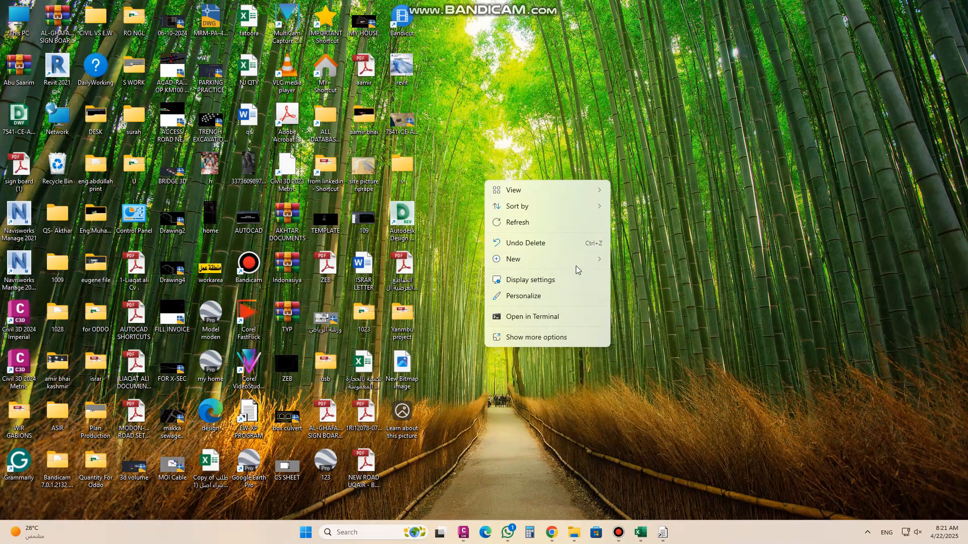
{"action": "mouse_move", "coordinate": [576, 266]}
{"action": "left_click", "coordinate": [648, 406]}
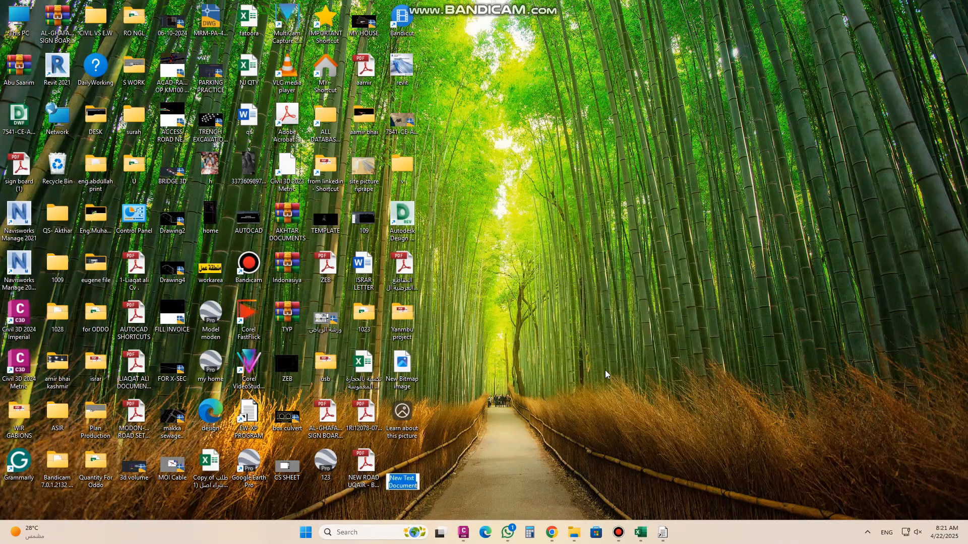
{"action": "type", "text": "ng"}
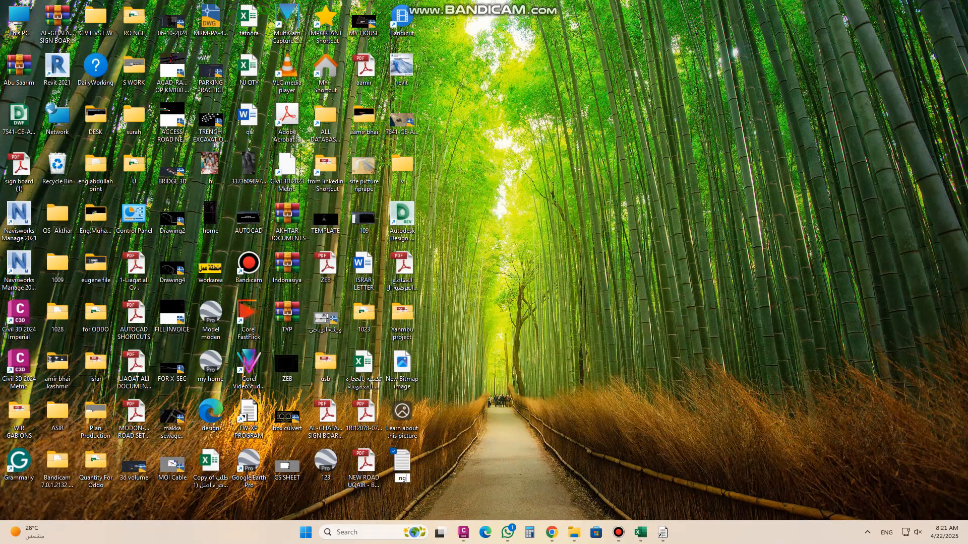
{"action": "type", "text": "l channel.01"}
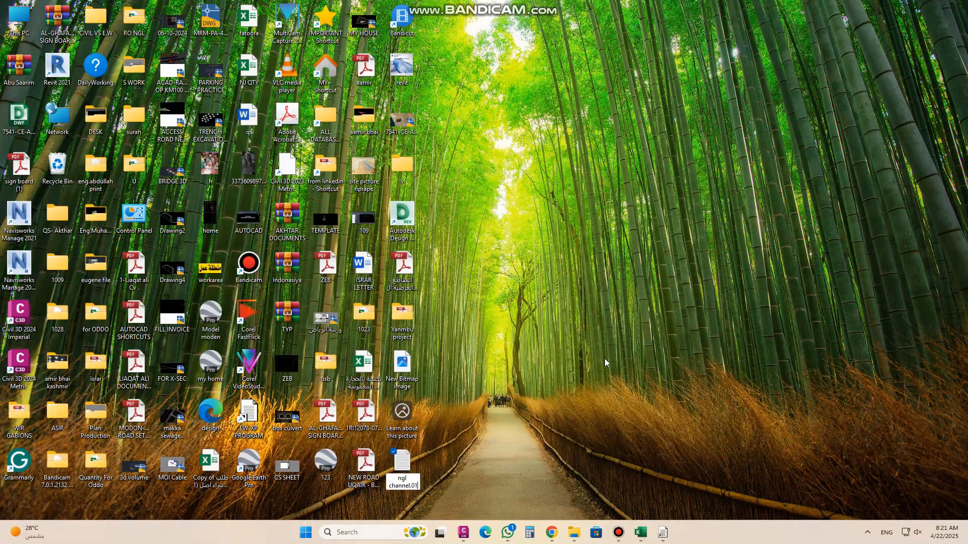
{"action": "key", "text": "Return"}
Open the ngl channel.01 text file, paste the copied section lines, add END as the last line and close the file
{"action": "key", "text": "Return"}
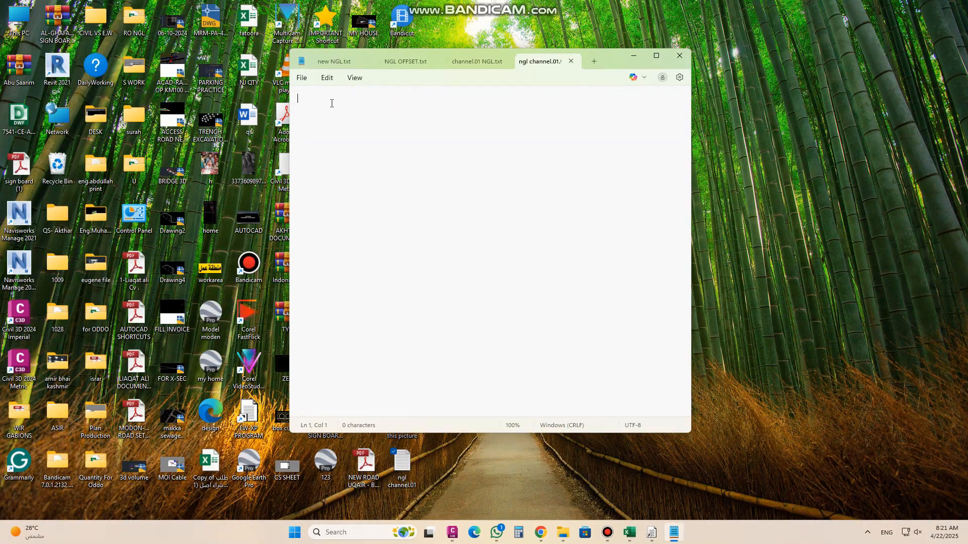
{"action": "right_click", "coordinate": [305, 96]}
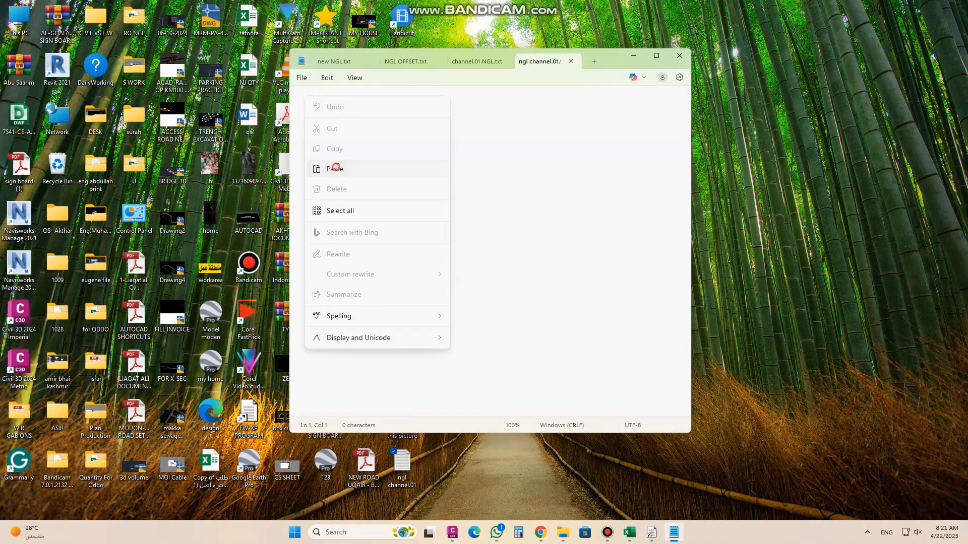
{"action": "left_click", "coordinate": [335, 168]}
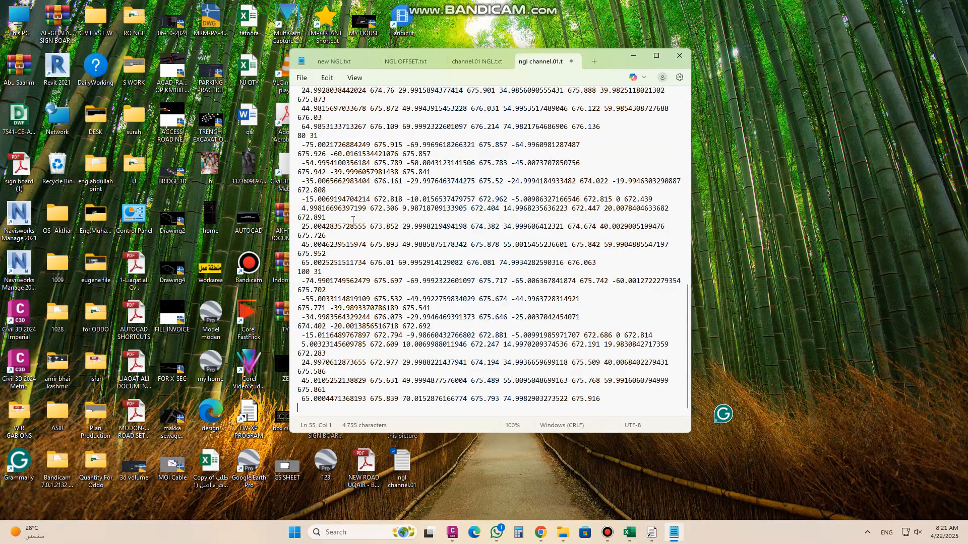
{"action": "type", "text": "END"}
{"action": "left_click", "coordinate": [679, 55]}
Switch to Earthworks Quantities Calculation Program and choose the desktop file ngl channel.01 for a ground cross section data import
{"action": "left_click", "coordinate": [663, 532]}
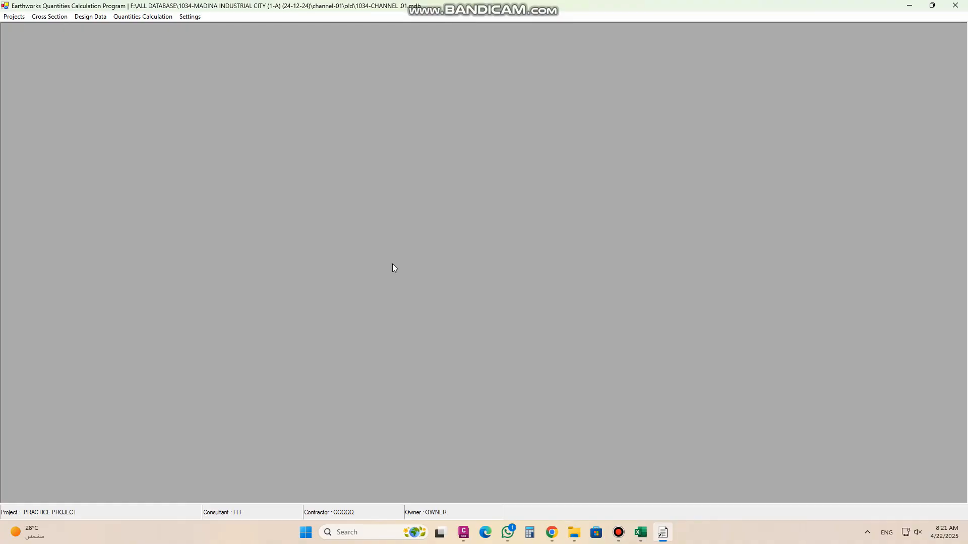
{"action": "left_click", "coordinate": [50, 16]}
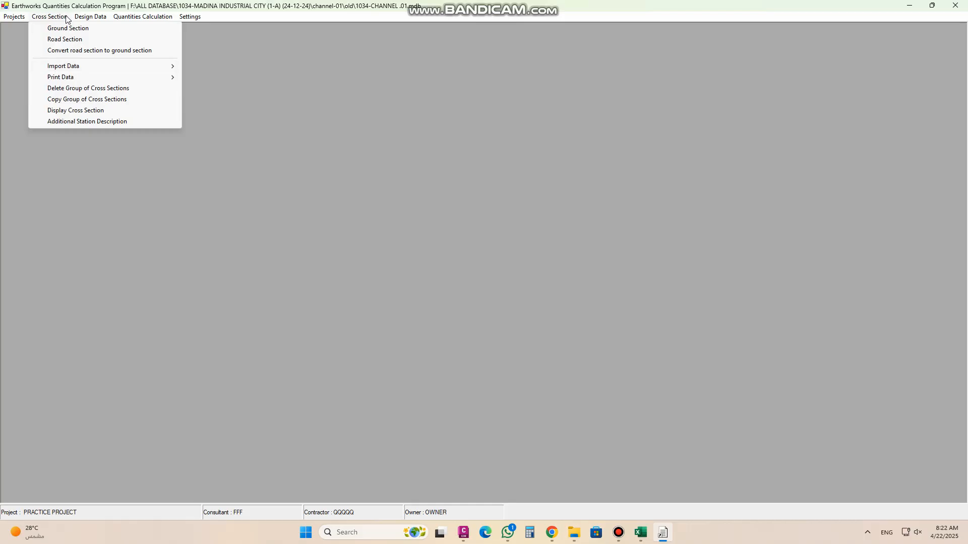
{"action": "mouse_move", "coordinate": [69, 71]}
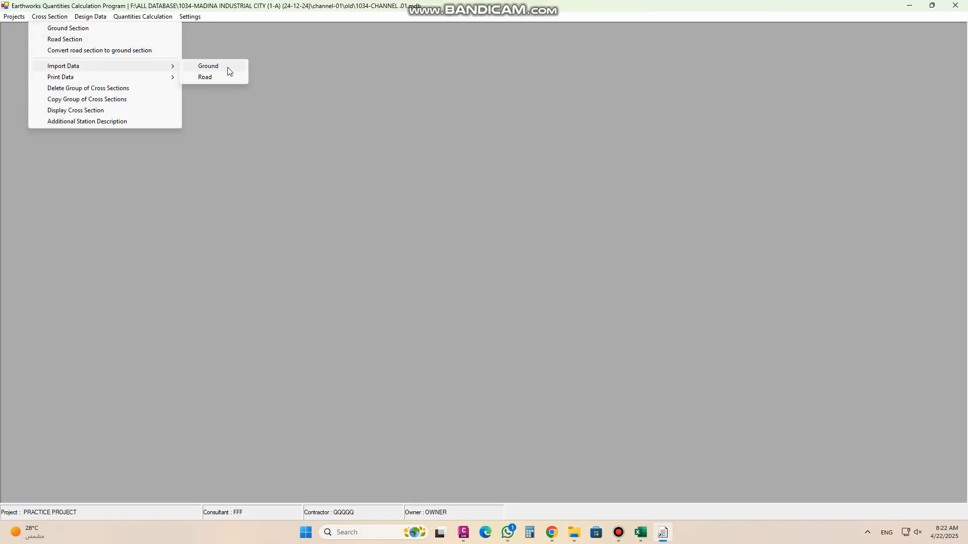
{"action": "left_click", "coordinate": [228, 69]}
{"action": "left_click", "coordinate": [223, 134]}
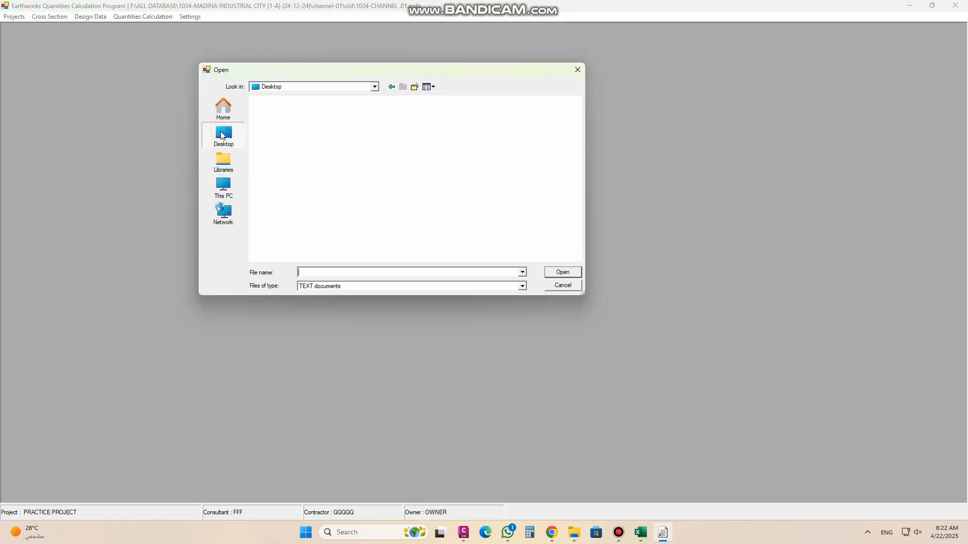
{"action": "scroll", "coordinate": [422, 200], "scroll_direction": "down", "scroll_amount": 10}
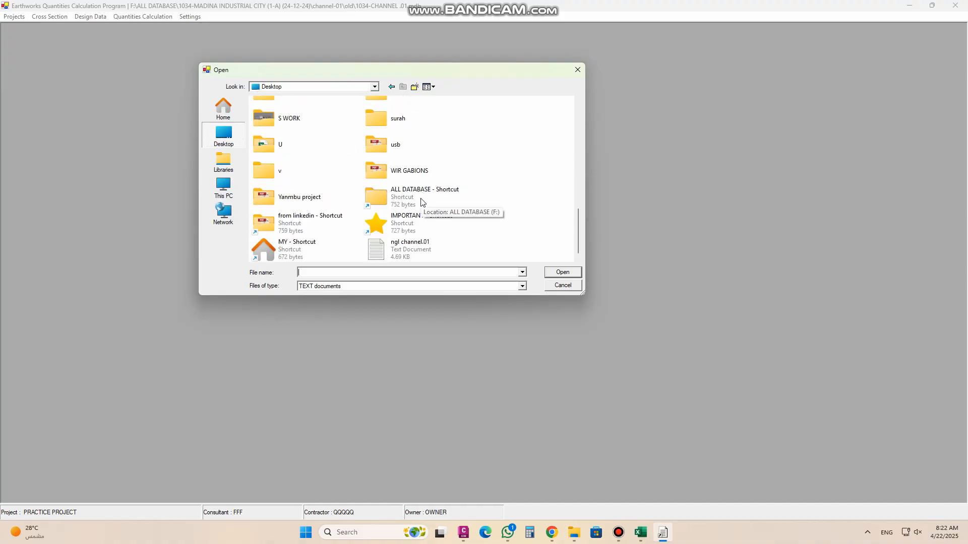
{"action": "left_click", "coordinate": [407, 250]}
{"action": "key", "text": "Return"}
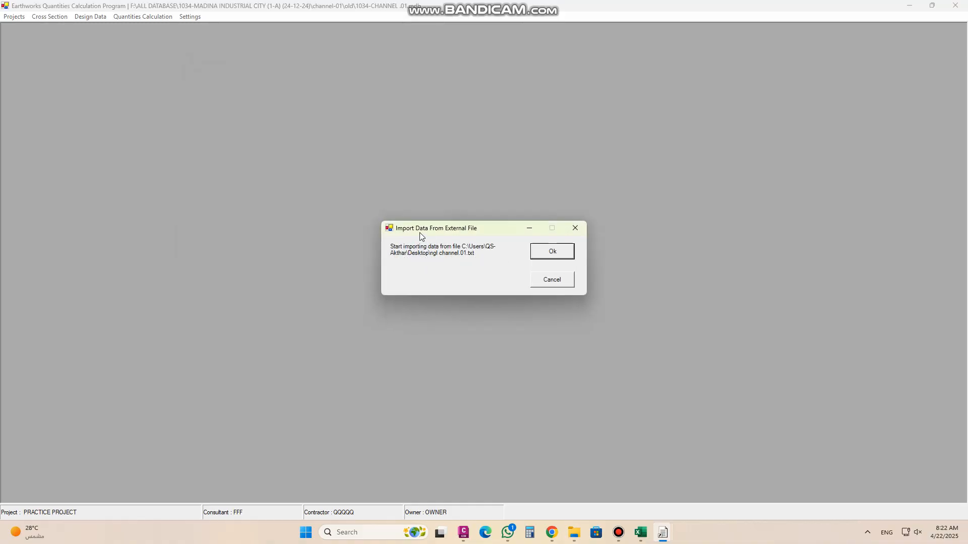
Run the ground data import, replacing the existing data for all stations
{"action": "left_click", "coordinate": [542, 252]}
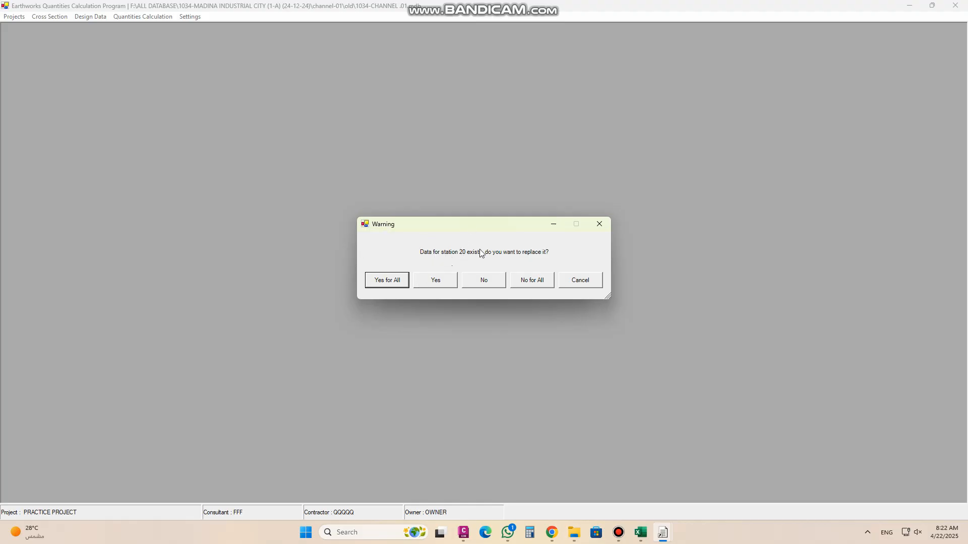
{"action": "left_click", "coordinate": [389, 284]}
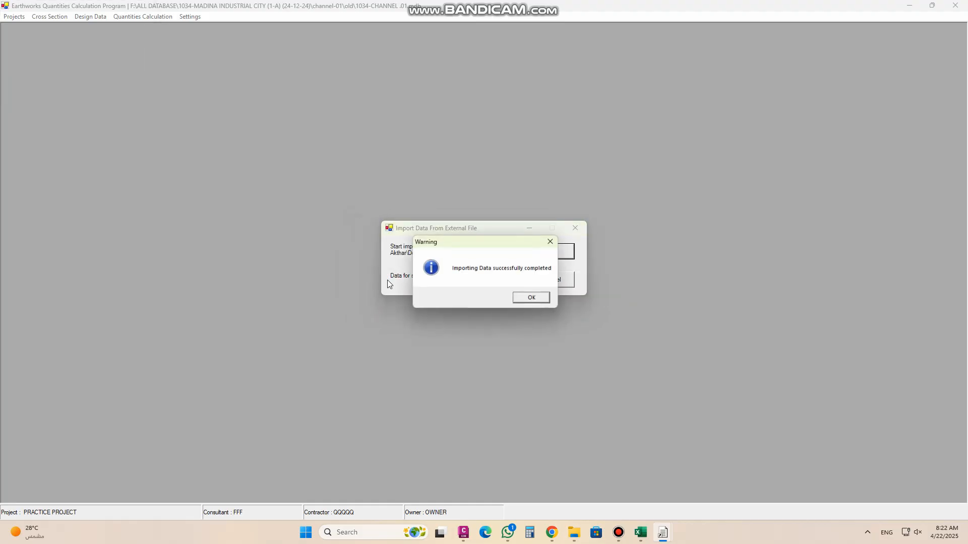
{"action": "left_click", "coordinate": [531, 297]}
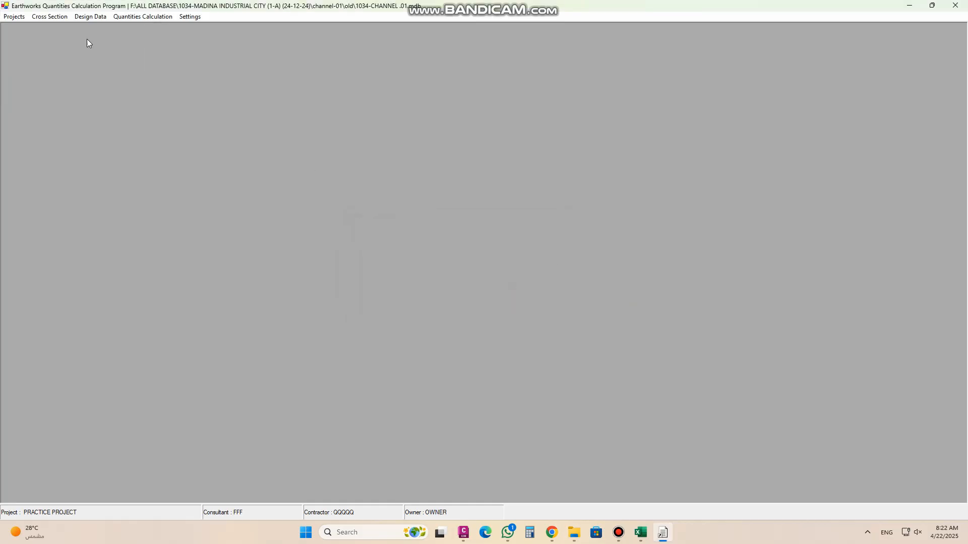
Open the ground cross section points and step through the imported stations to examine their offsets and levels
{"action": "left_click", "coordinate": [42, 15]}
{"action": "left_click", "coordinate": [50, 28]}
{"action": "left_click_drag", "start_coordinate": [470, 139], "coordinate": [664, 91]}
{"action": "left_click", "coordinate": [676, 108]}
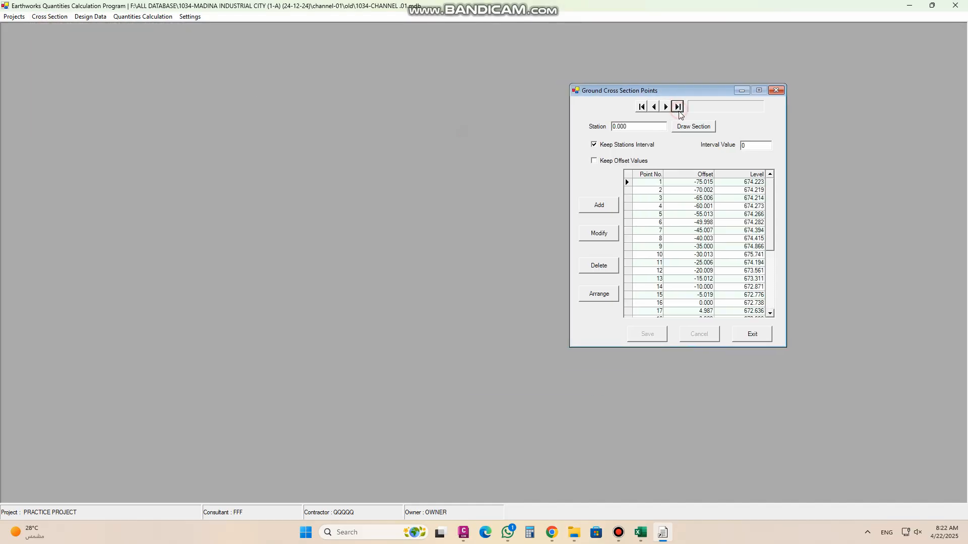
{"action": "left_click", "coordinate": [653, 109]}
{"action": "left_click", "coordinate": [652, 109]}
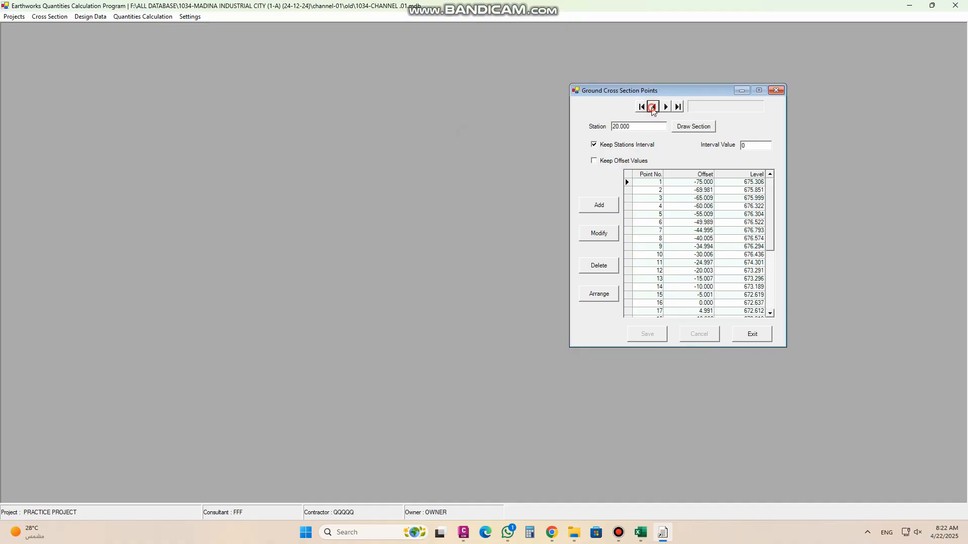
{"action": "left_click", "coordinate": [652, 107]}
{"action": "left_click", "coordinate": [652, 107]}
{"action": "left_click", "coordinate": [653, 107]}
Go to station 0 in the ground cross section points and draw its section
{"action": "left_click", "coordinate": [678, 106]}
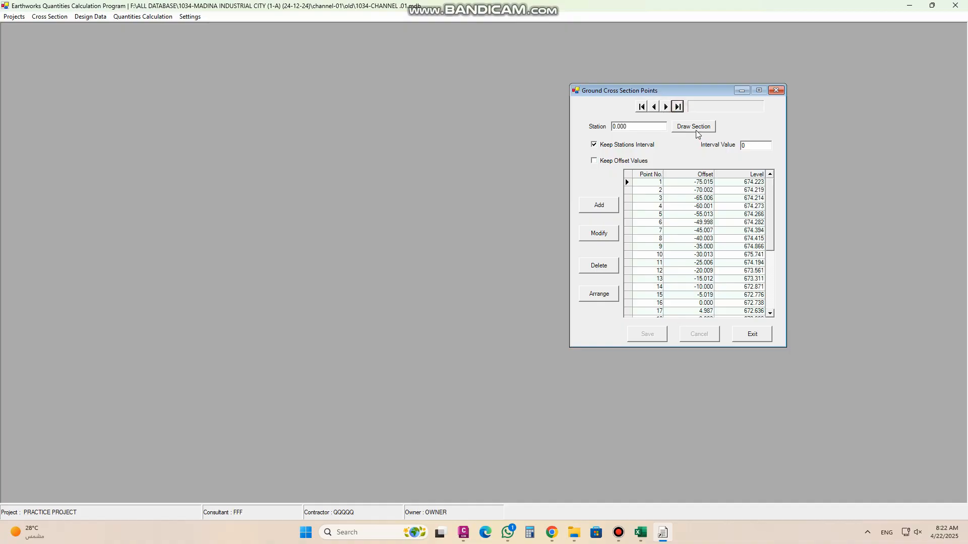
{"action": "left_click", "coordinate": [694, 127]}
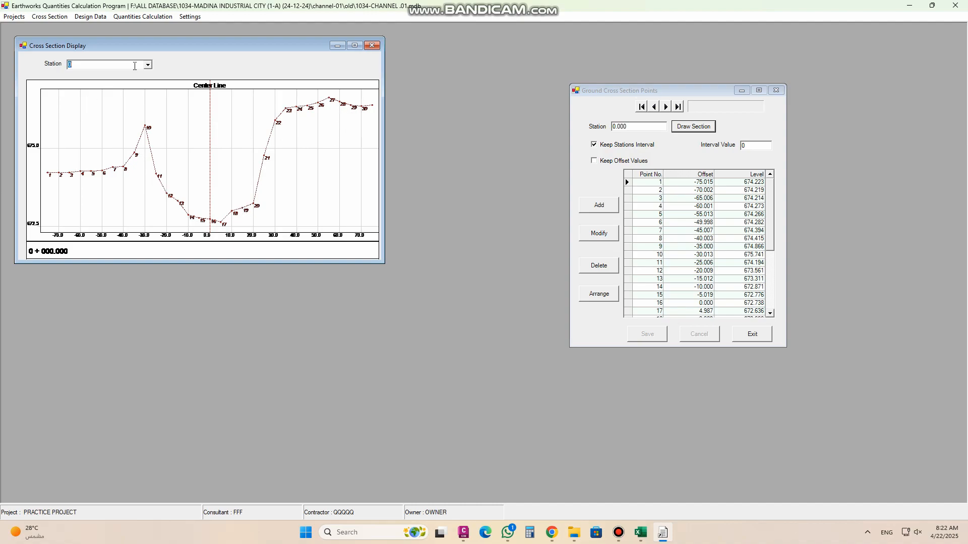
Examine the drawn ground cross sections from station 20 through station 100 and close the display
{"action": "scroll", "coordinate": [135, 66], "scroll_direction": "down", "scroll_amount": 1}
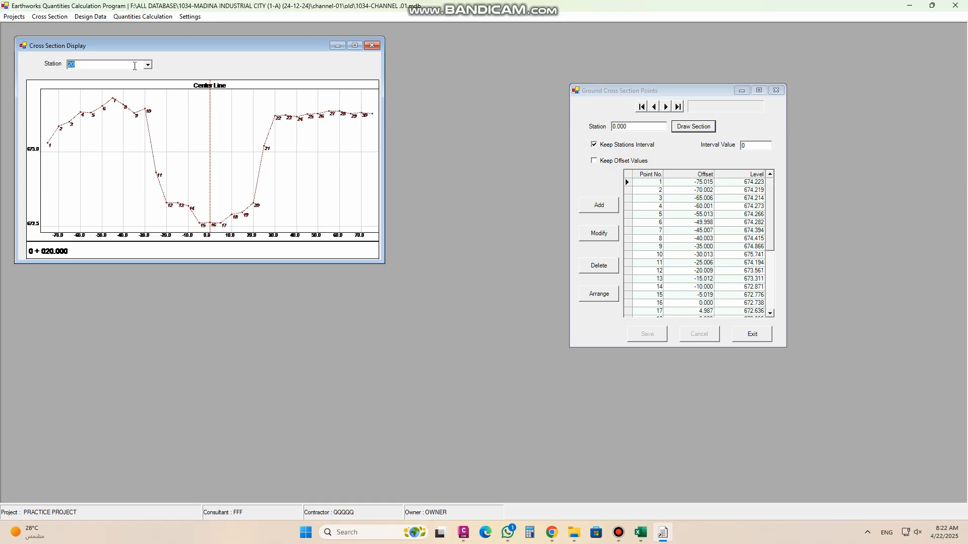
{"action": "left_click", "coordinate": [151, 68]}
{"action": "left_click", "coordinate": [114, 83]}
{"action": "scroll", "coordinate": [142, 65], "scroll_direction": "down", "scroll_amount": 1}
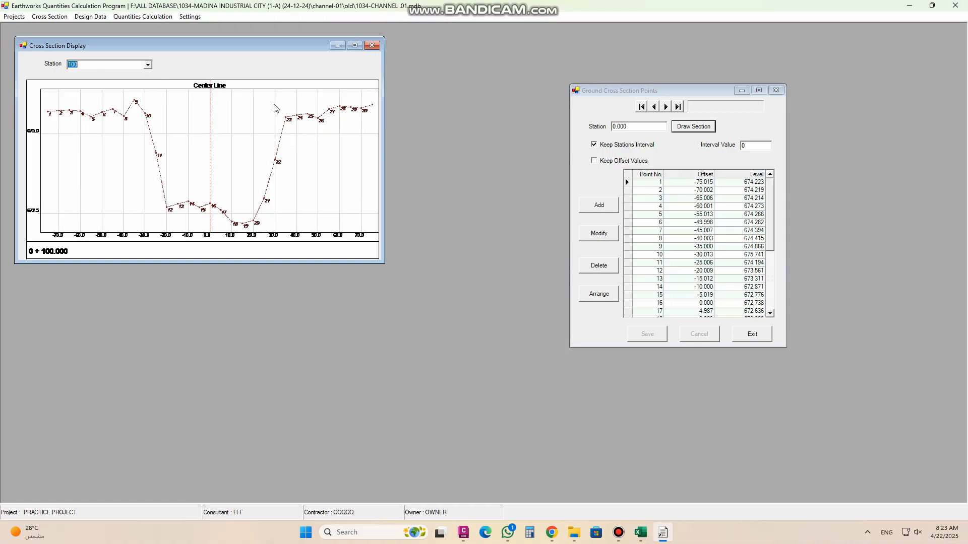
{"action": "left_click", "coordinate": [371, 47]}
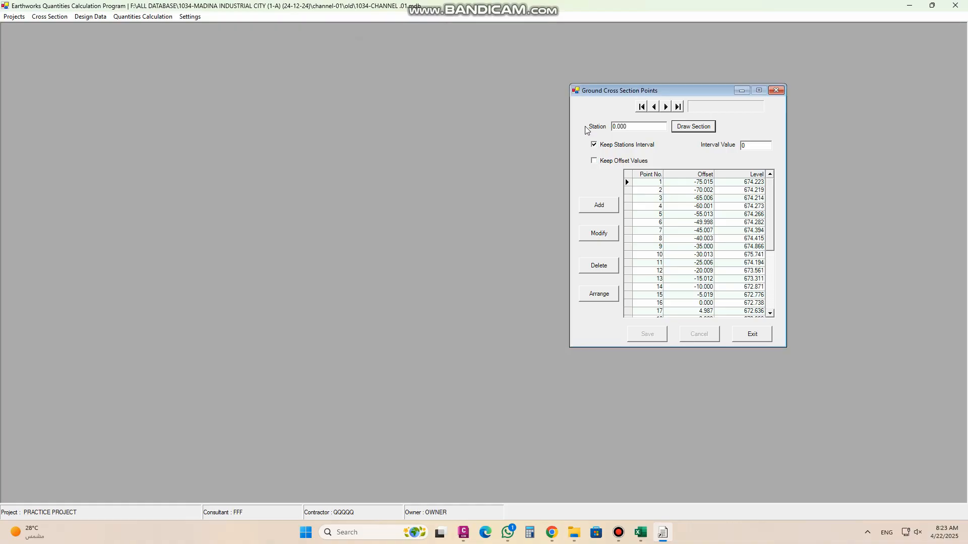
Change the level of point 6 at station 20 to 976.522 and save the ground cross section
{"action": "left_click", "coordinate": [662, 106]}
{"action": "left_click", "coordinate": [601, 234]}
{"action": "left_click", "coordinate": [749, 224]}
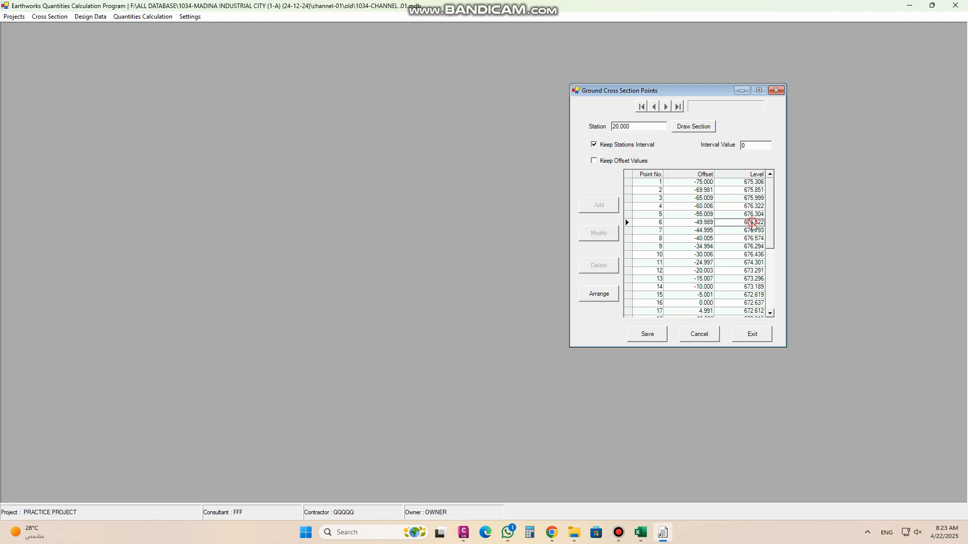
{"action": "left_click", "coordinate": [750, 226]}
{"action": "left_click", "coordinate": [747, 225]}
{"action": "left_click_drag", "start_coordinate": [747, 222], "coordinate": [744, 222]}
{"action": "left_click", "coordinate": [648, 335]}
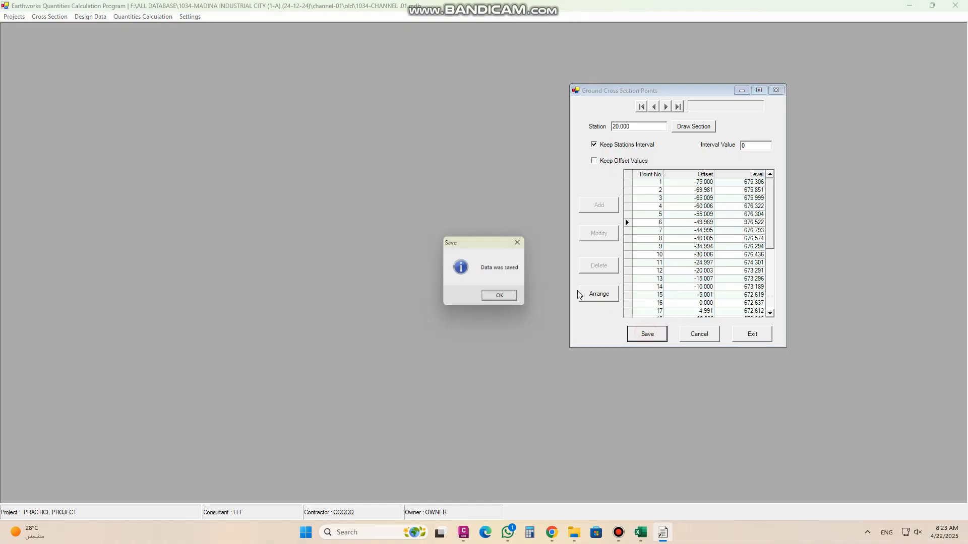
{"action": "left_click", "coordinate": [501, 298]}
Draw the ground section and switch the display to station 20 to examine the effect of point 6's level
{"action": "left_click", "coordinate": [678, 106]}
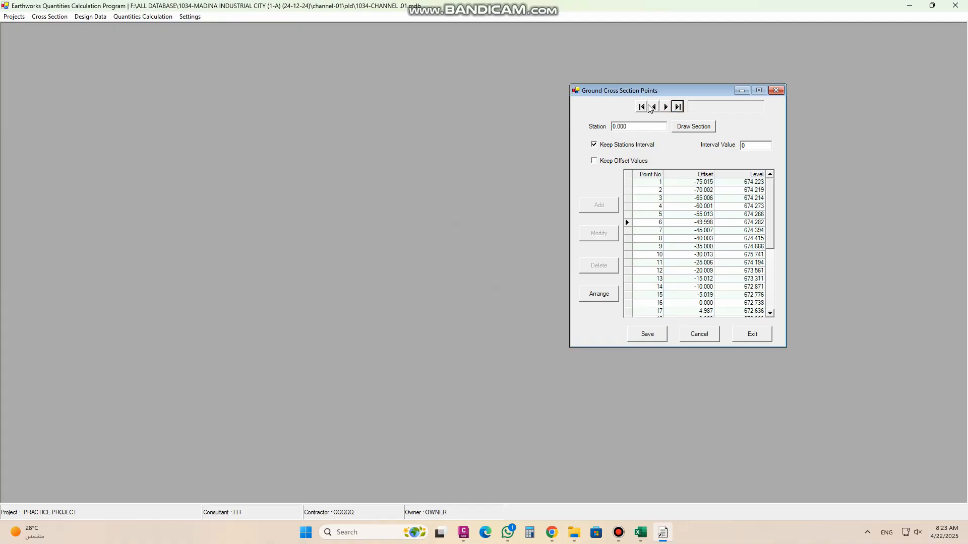
{"action": "left_click", "coordinate": [690, 130]}
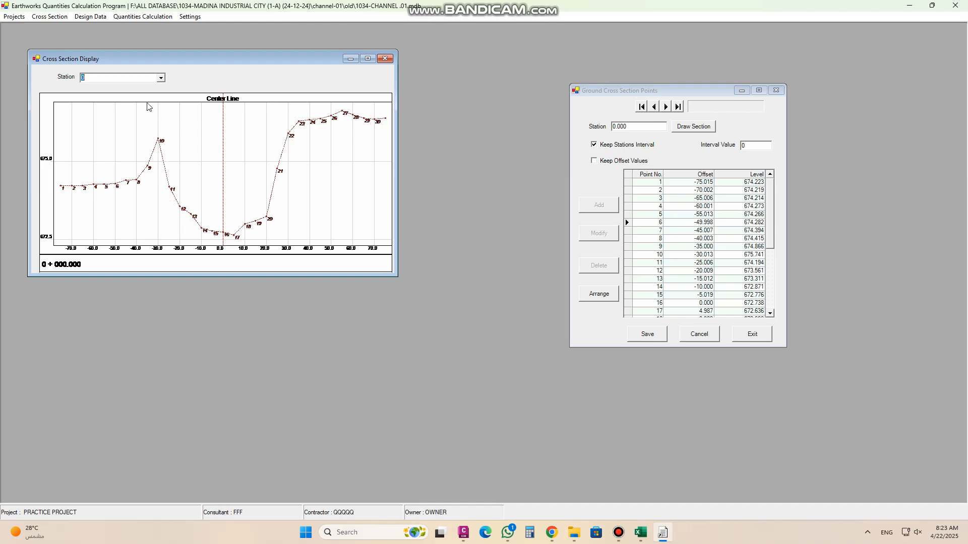
{"action": "left_click", "coordinate": [160, 78]}
{"action": "left_click", "coordinate": [126, 95]}
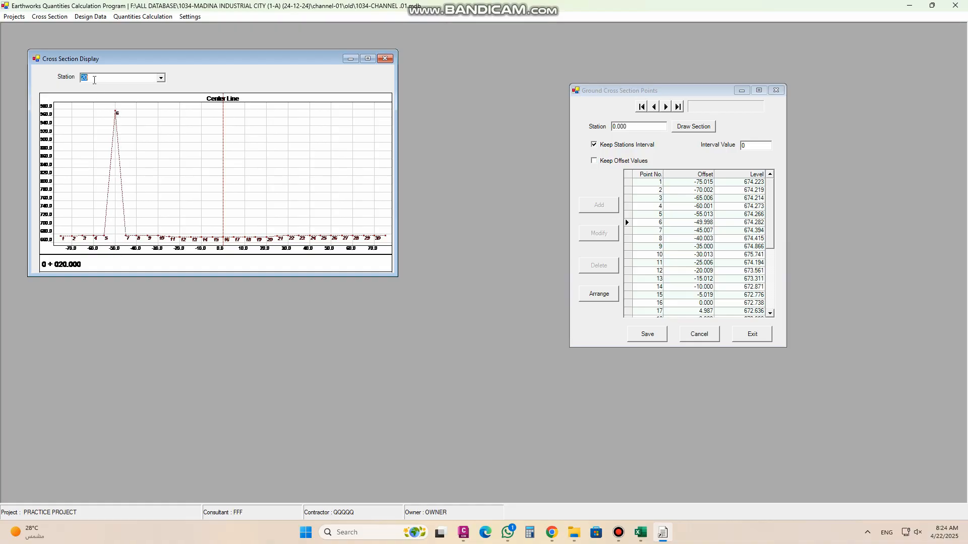
Set the level of point 6 at station 20 to 676.522, save the section and exit the ground points
{"action": "left_click", "coordinate": [653, 107]}
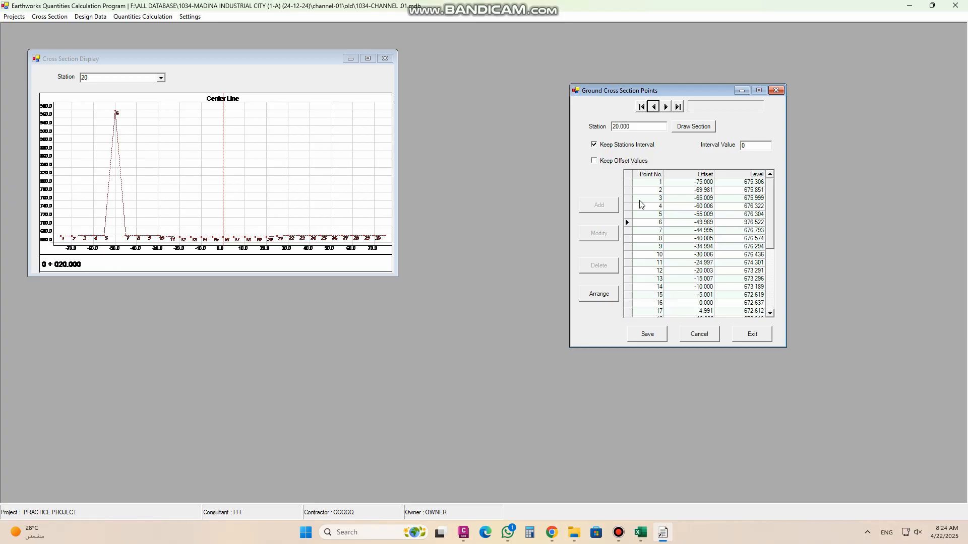
{"action": "mouse_move", "coordinate": [773, 234]}
{"action": "left_mouse_down"}
{"action": "mouse_move", "coordinate": [774, 250]}
{"action": "mouse_move", "coordinate": [773, 229]}
{"action": "left_mouse_up"}
{"action": "left_click", "coordinate": [686, 225]}
{"action": "left_click", "coordinate": [744, 225]}
{"action": "left_click", "coordinate": [742, 222]}
{"action": "left_click_drag", "start_coordinate": [744, 222], "coordinate": [747, 222]}
{"action": "left_click", "coordinate": [640, 335]}
{"action": "left_click", "coordinate": [498, 296]}
{"action": "left_click", "coordinate": [762, 335]}
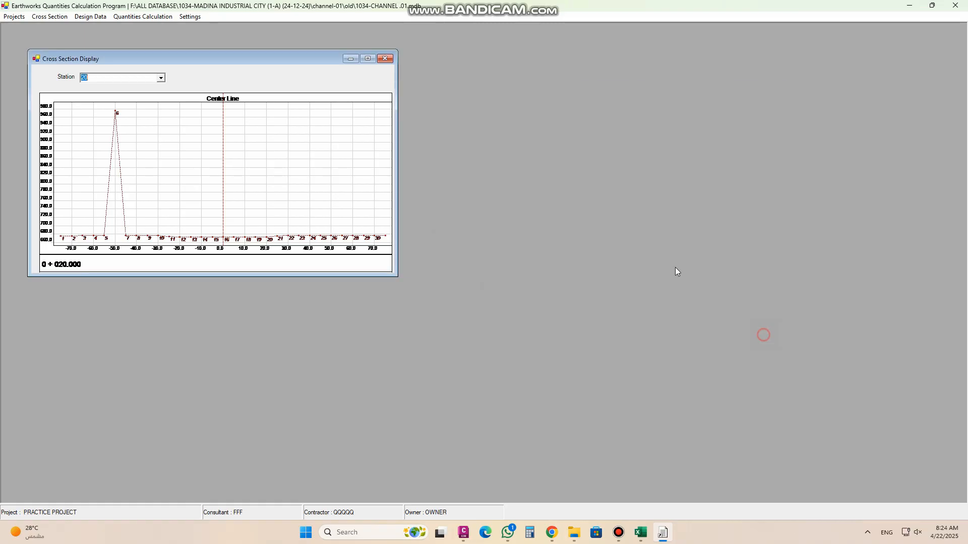
Redraw station 20 in the cross section display, examine the stations that follow it, and close the display
{"action": "left_click", "coordinate": [161, 79]}
{"action": "left_click", "coordinate": [128, 87]}
{"action": "left_click", "coordinate": [160, 80]}
{"action": "left_click", "coordinate": [114, 94]}
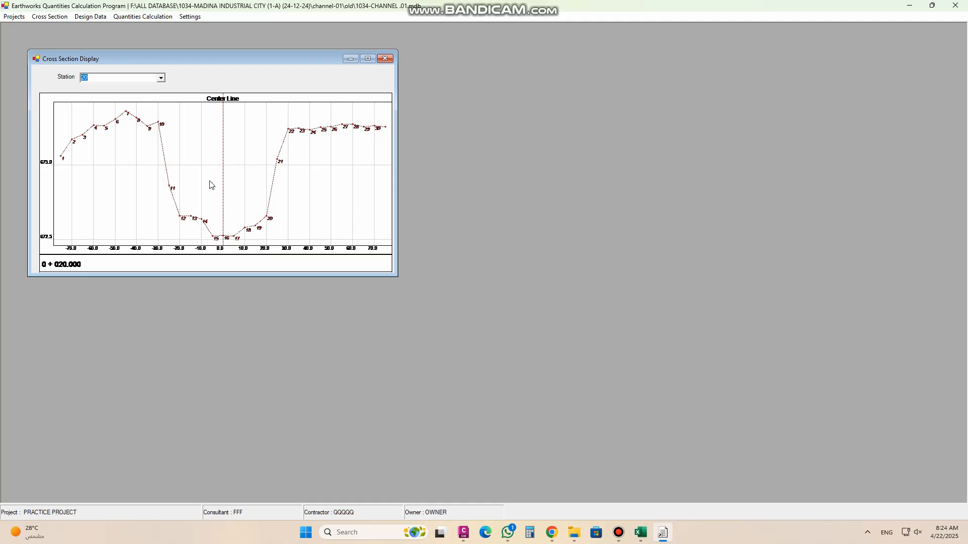
{"action": "left_click", "coordinate": [160, 78]}
{"action": "left_click", "coordinate": [150, 97]}
{"action": "key", "text": "Down"}
{"action": "key", "text": "Down"}
{"action": "key", "text": "Down"}
{"action": "key", "text": "Down"}
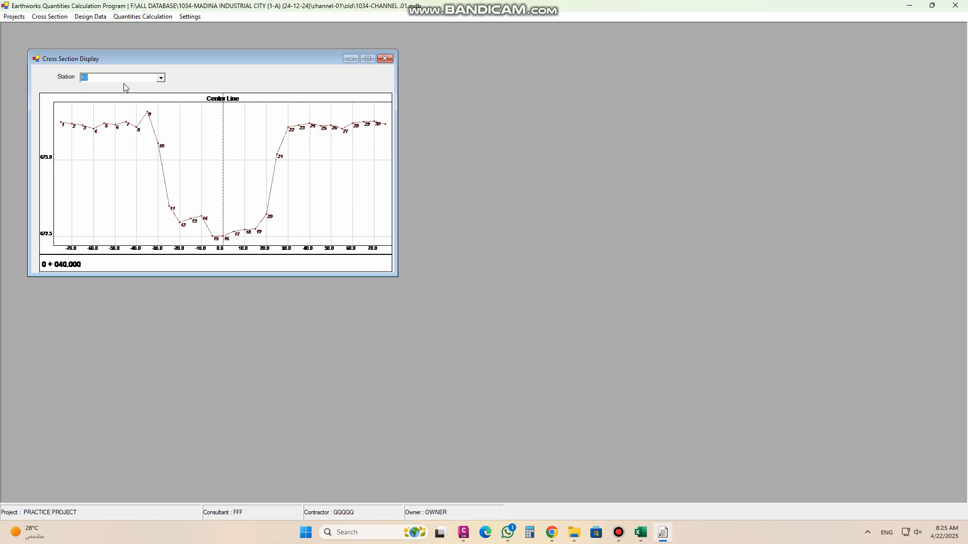
{"action": "left_click", "coordinate": [386, 59]}
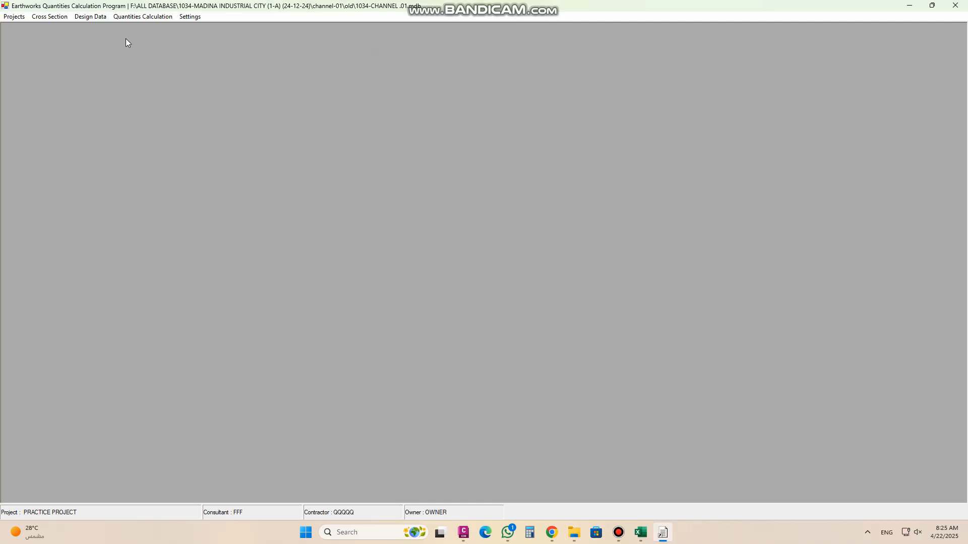
Try to preview the Detail quantities report for stations 0 to 100 with the Zero Line method, and close the report settings
{"action": "left_click", "coordinate": [136, 17]}
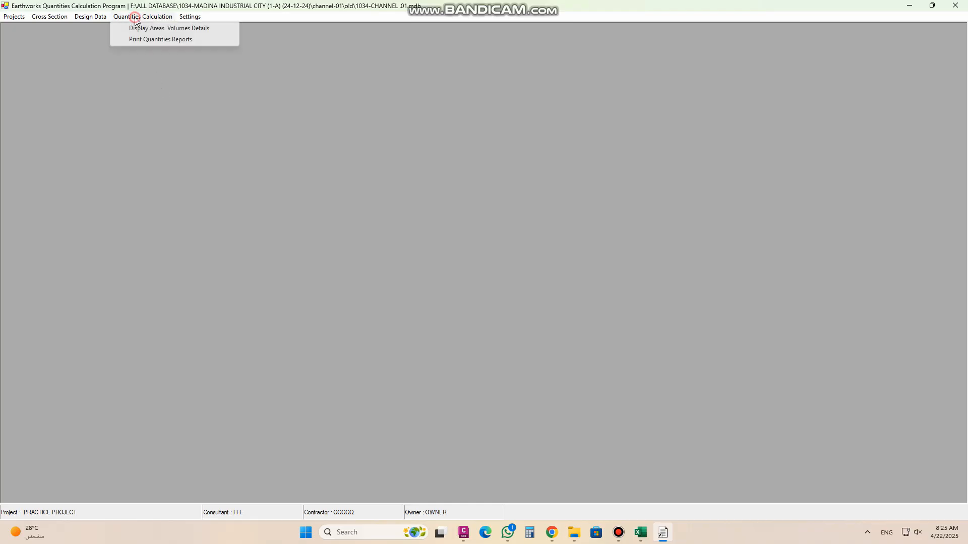
{"action": "left_click", "coordinate": [155, 38]}
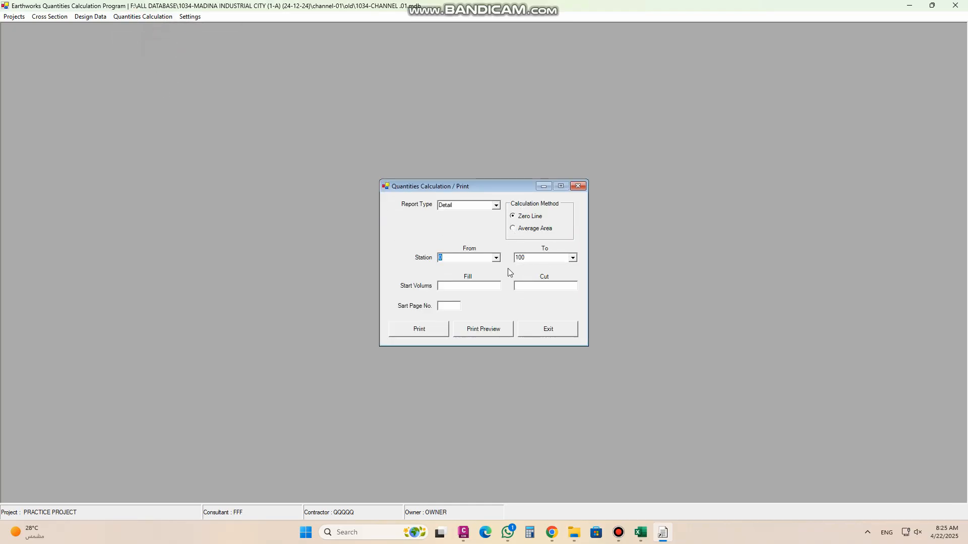
{"action": "left_click", "coordinate": [477, 332]}
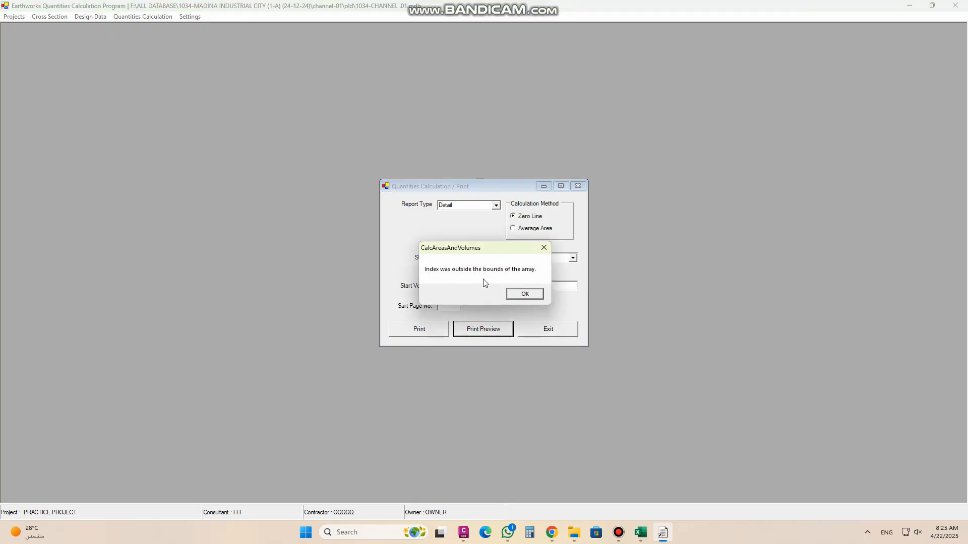
{"action": "left_click", "coordinate": [544, 248]}
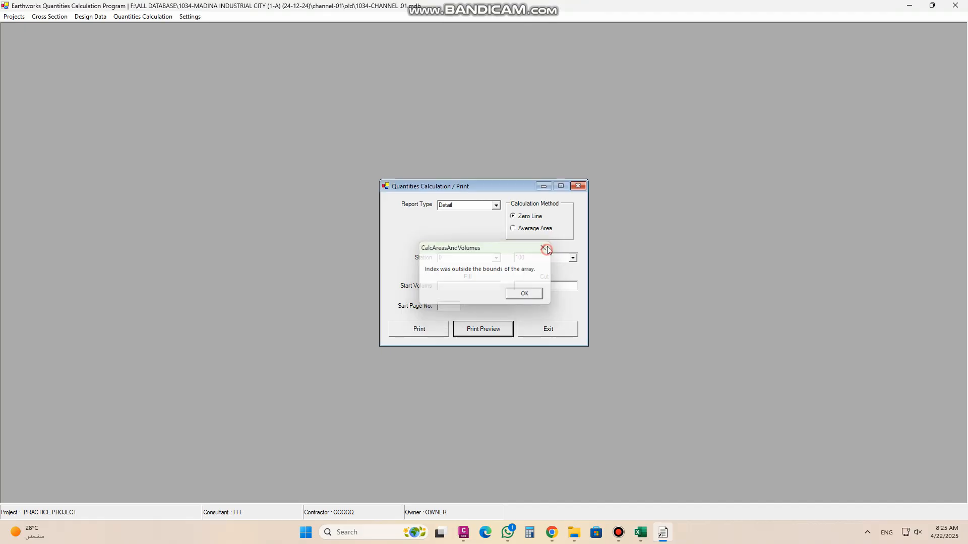
{"action": "left_click", "coordinate": [577, 187]}
Reopen the ground cross section points, step through stations up to 100 to check their offsets and levels, and close them
{"action": "left_click", "coordinate": [45, 20]}
{"action": "left_click", "coordinate": [53, 29]}
{"action": "left_click_drag", "start_coordinate": [470, 138], "coordinate": [512, 125]}
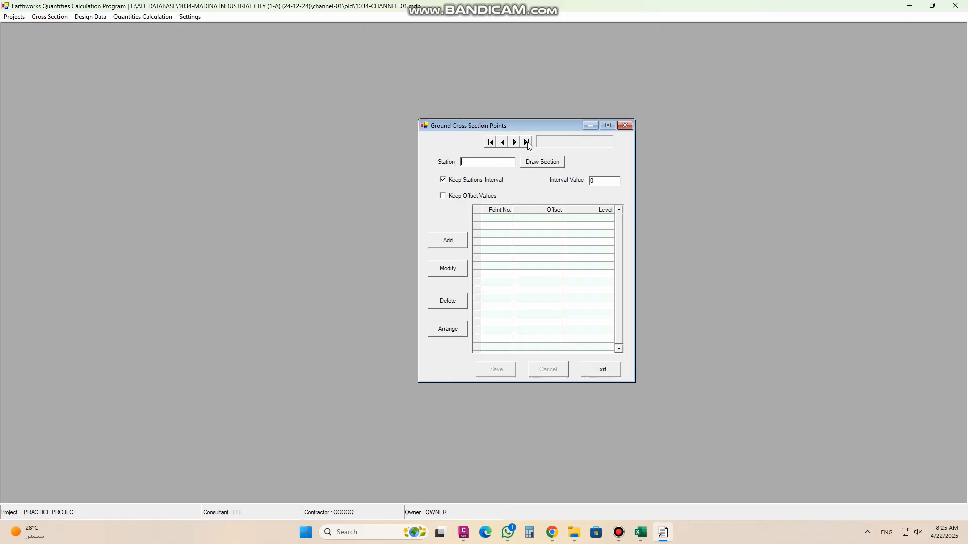
{"action": "left_click", "coordinate": [545, 161]}
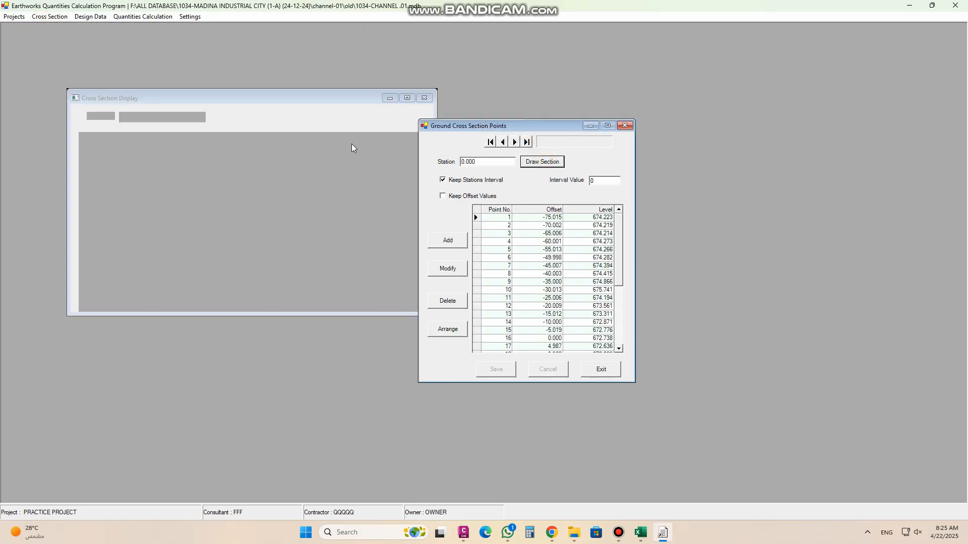
{"action": "left_click", "coordinate": [425, 98]}
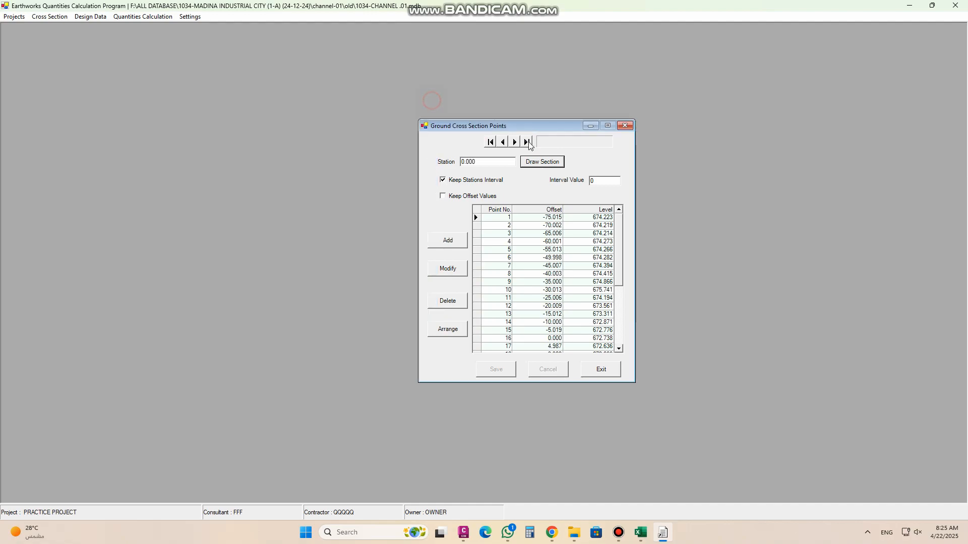
{"action": "left_click", "coordinate": [514, 143]}
{"action": "left_click", "coordinate": [490, 142]}
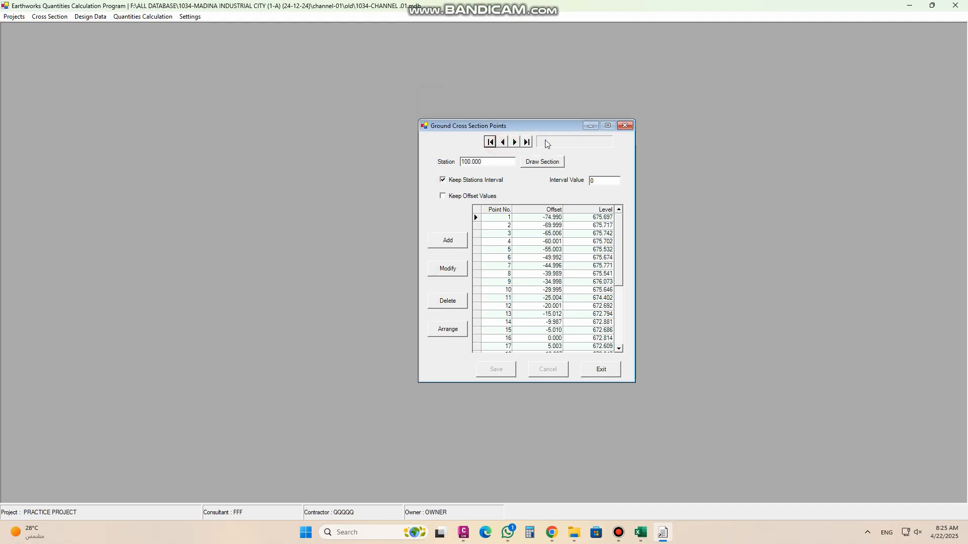
{"action": "left_click", "coordinate": [625, 126]}
Preview the printout of the ground section points for stations 0 to 100, and close it
{"action": "left_click", "coordinate": [49, 17]}
{"action": "mouse_move", "coordinate": [71, 67]}
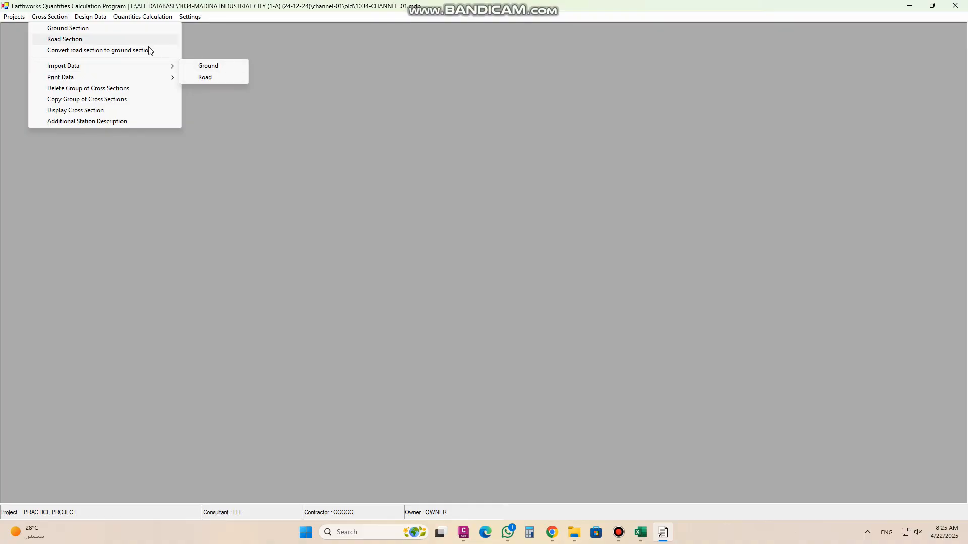
{"action": "mouse_move", "coordinate": [123, 67]}
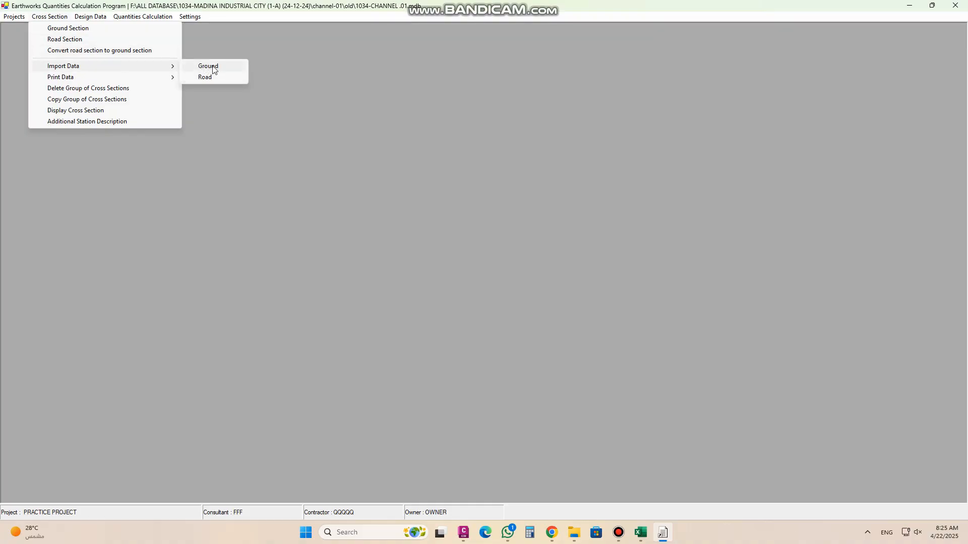
{"action": "mouse_move", "coordinate": [96, 83]}
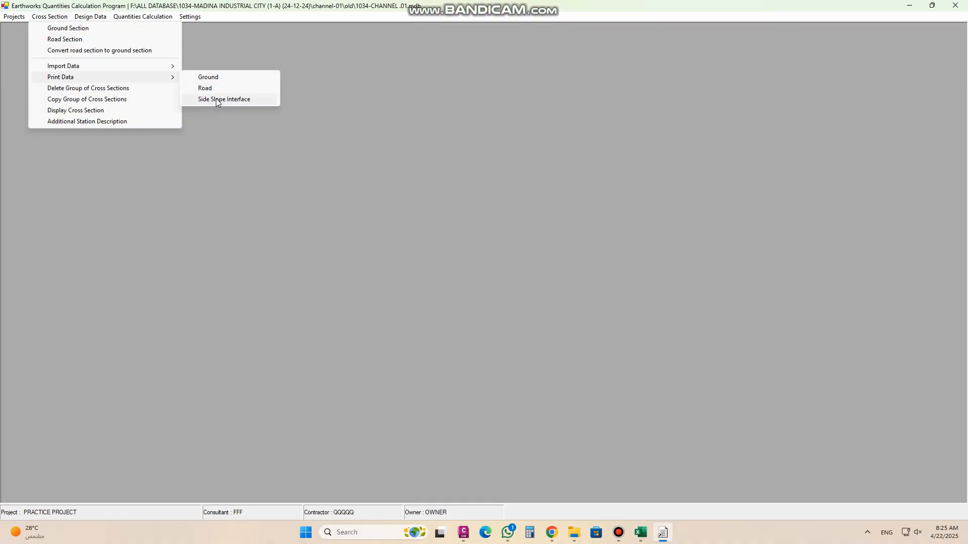
{"action": "left_click", "coordinate": [204, 78]}
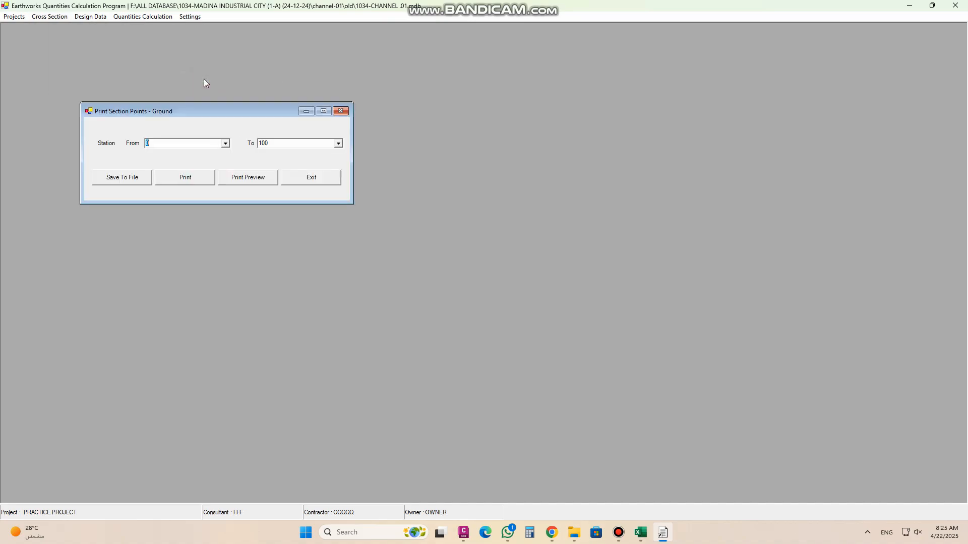
{"action": "left_click_drag", "start_coordinate": [213, 110], "coordinate": [304, 95]}
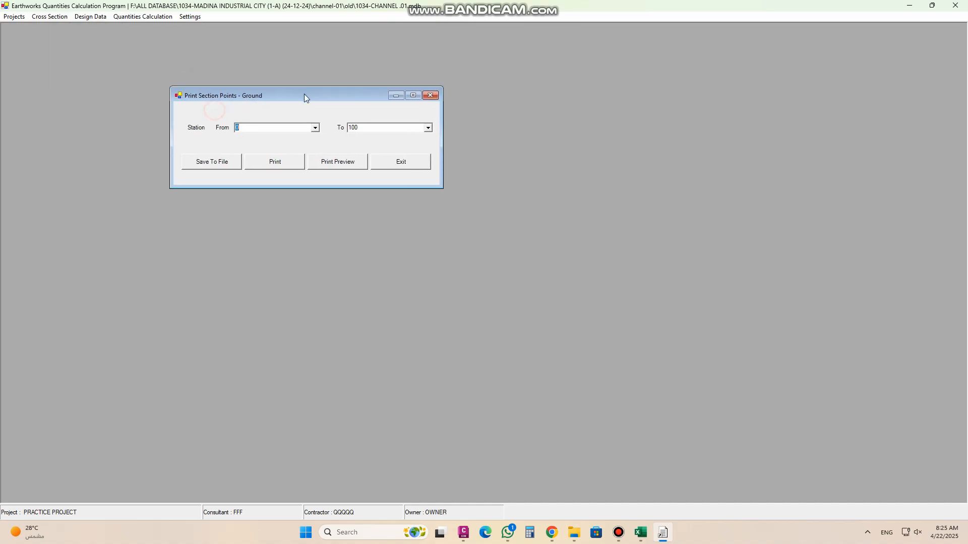
{"action": "left_click", "coordinate": [324, 169]}
{"action": "left_click", "coordinate": [288, 127]}
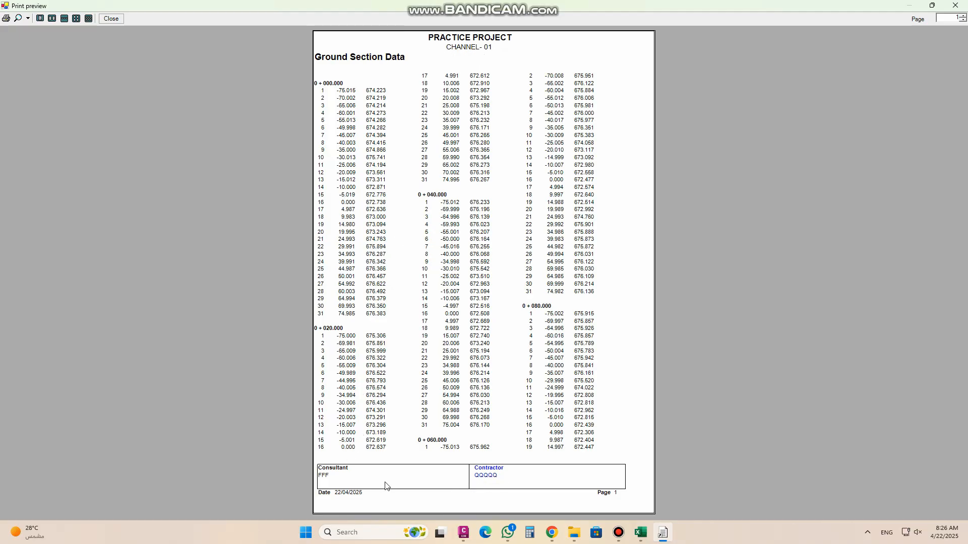
{"action": "left_click", "coordinate": [120, 20]}
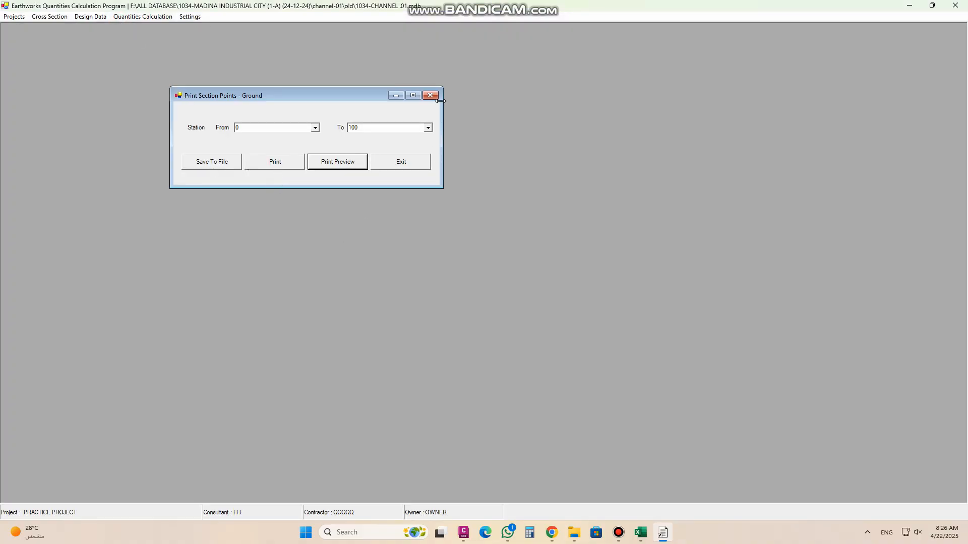
{"action": "left_click", "coordinate": [430, 95]}
Select all ground stations from 0 to 40 for group deletion and exit without deleting them
{"action": "left_click", "coordinate": [64, 16]}
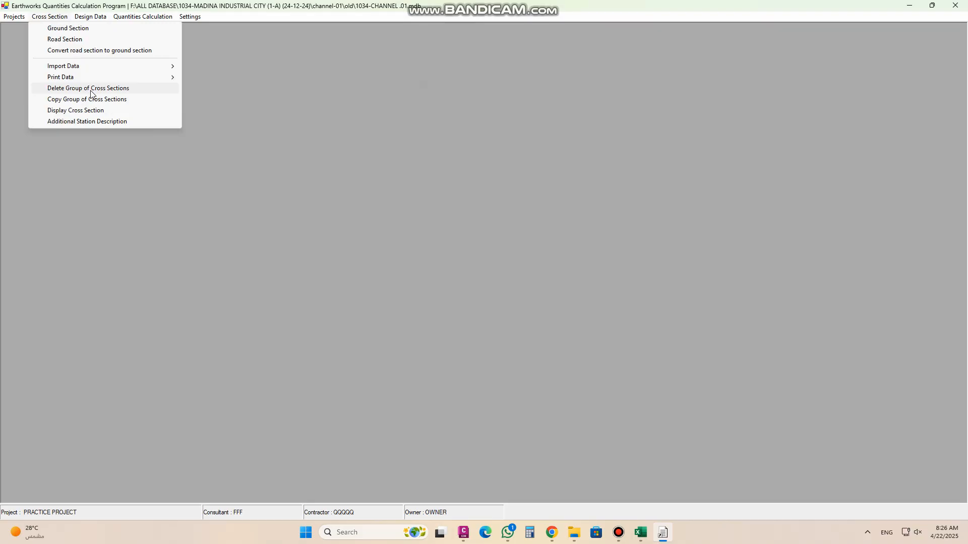
{"action": "left_click", "coordinate": [91, 90]}
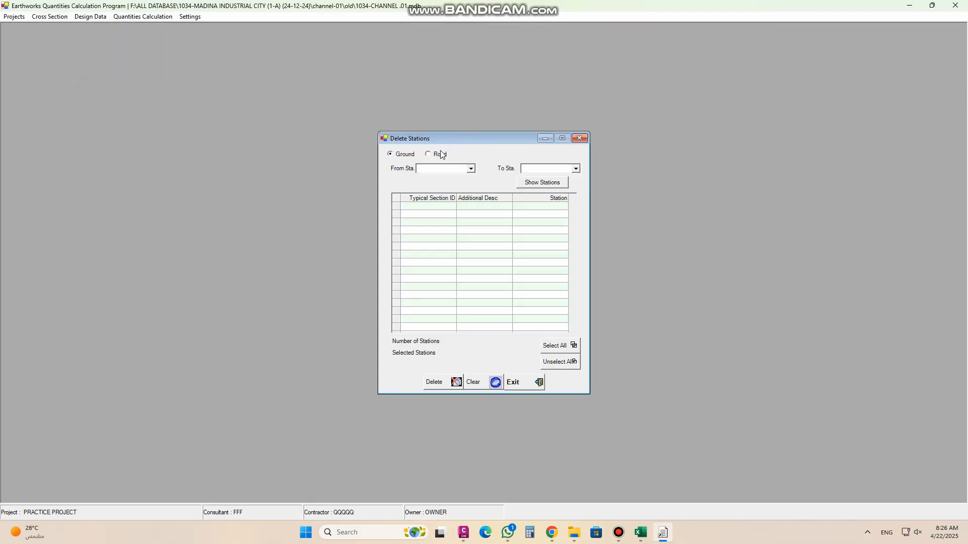
{"action": "left_click", "coordinate": [471, 169]}
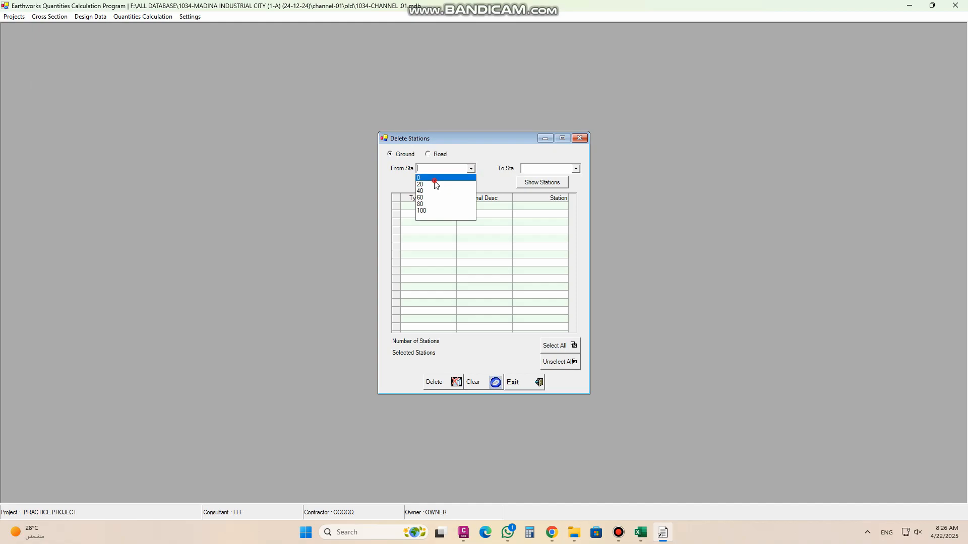
{"action": "left_click", "coordinate": [436, 185]}
{"action": "left_click", "coordinate": [575, 169]}
{"action": "left_click", "coordinate": [541, 191]}
{"action": "left_click", "coordinate": [542, 186]}
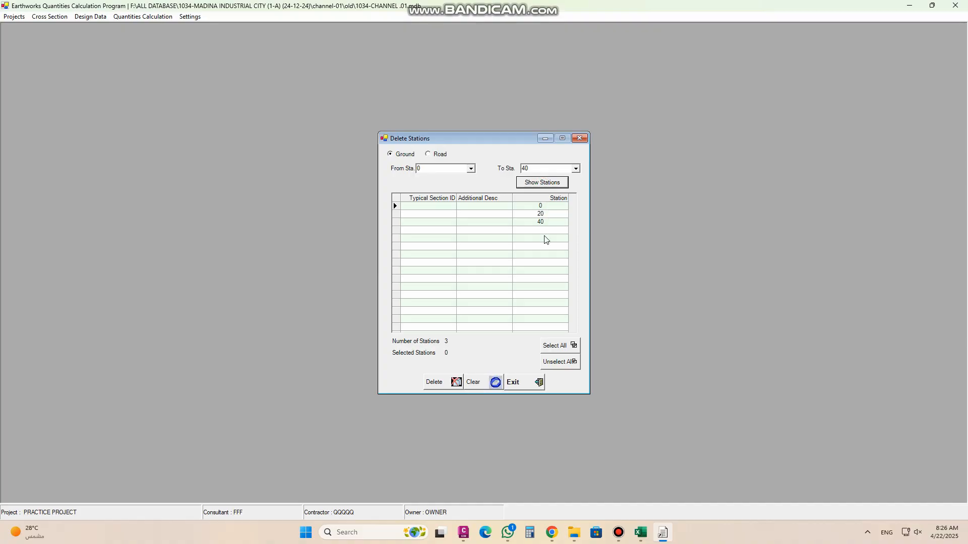
{"action": "left_click", "coordinate": [556, 346]}
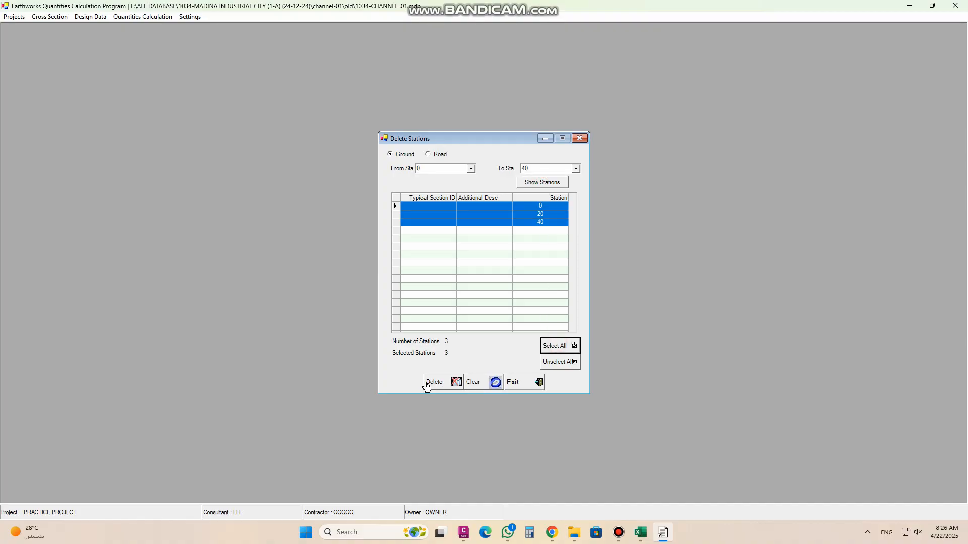
{"action": "left_click", "coordinate": [514, 384]}
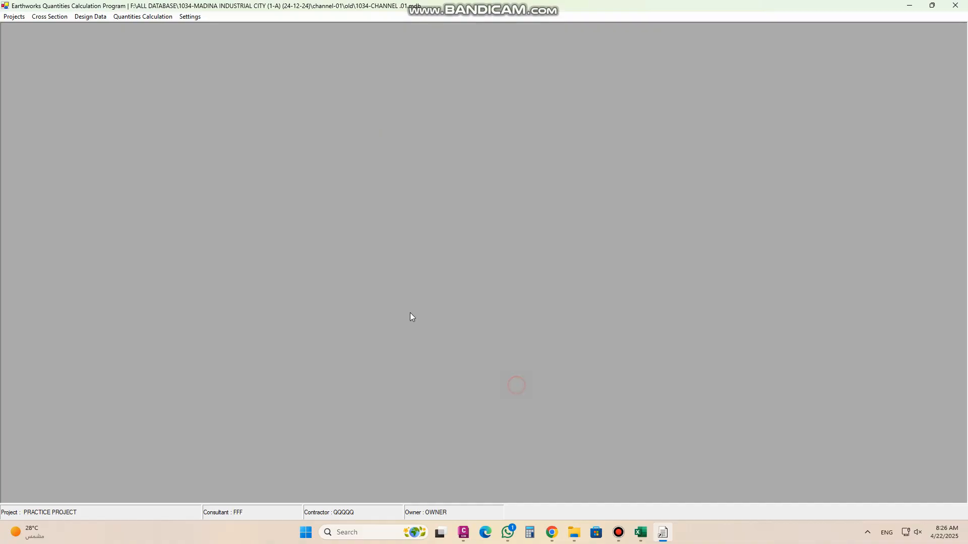
Set up a group copy of cross sections from station 20 to 20, with station 15 as the destination start
{"action": "left_click", "coordinate": [50, 16]}
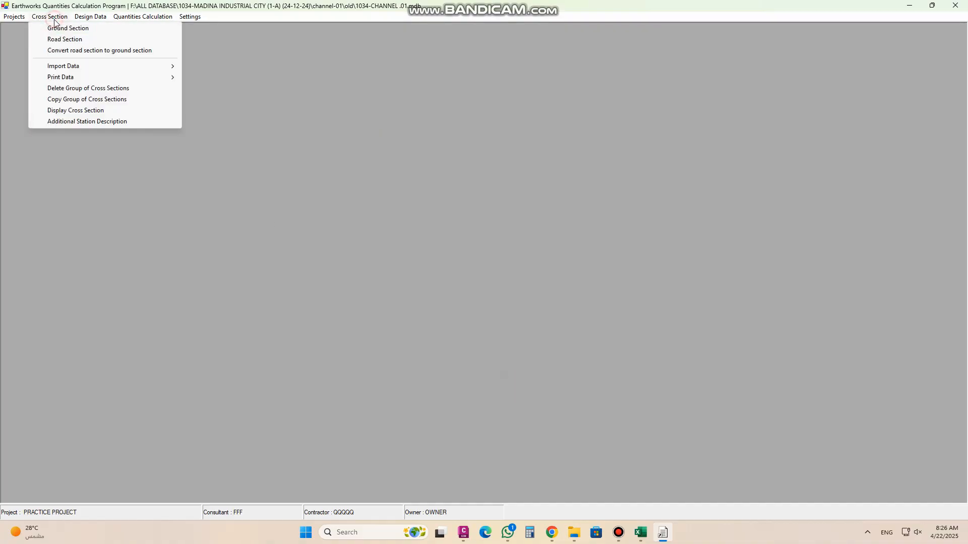
{"action": "left_click", "coordinate": [81, 100]}
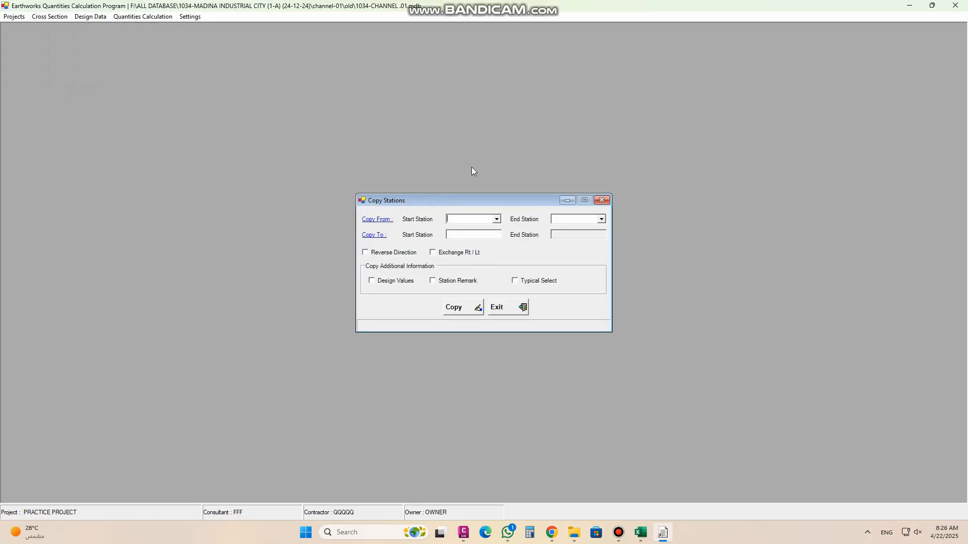
{"action": "left_click_drag", "start_coordinate": [467, 200], "coordinate": [544, 137]}
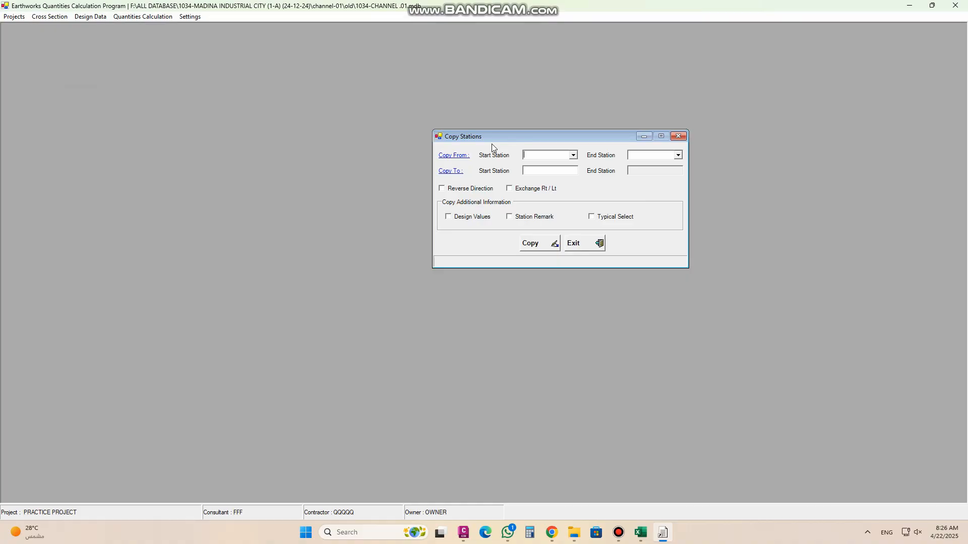
{"action": "left_click", "coordinate": [573, 156]}
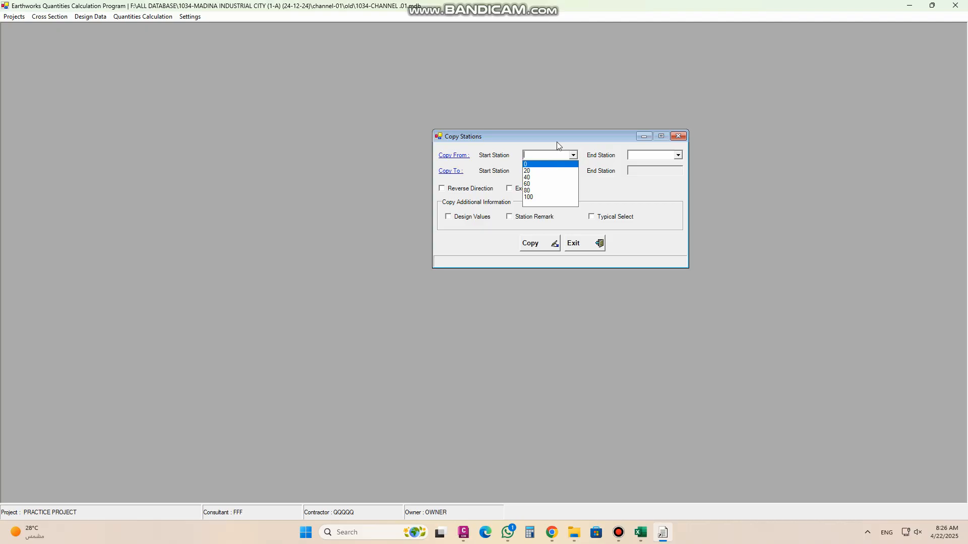
{"action": "left_click", "coordinate": [542, 172]}
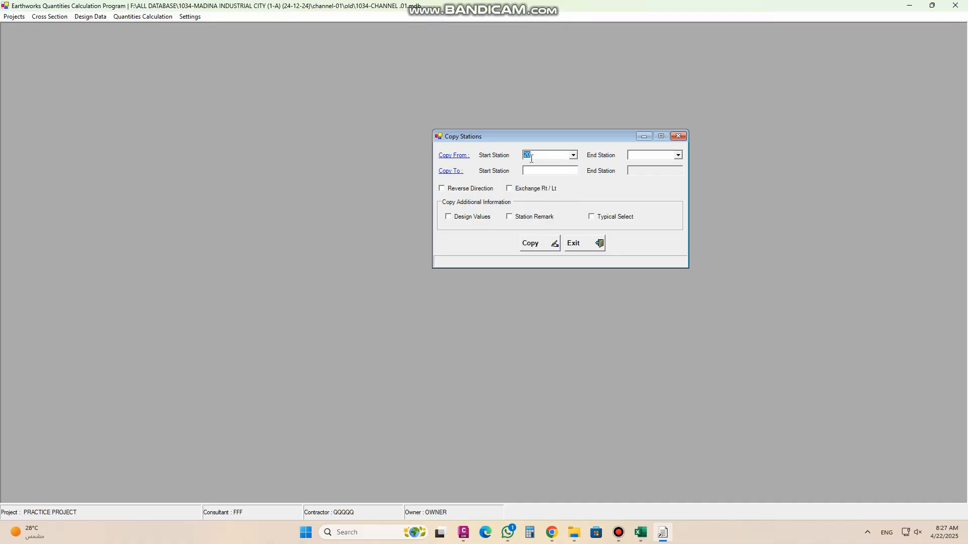
{"action": "left_click", "coordinate": [677, 155]}
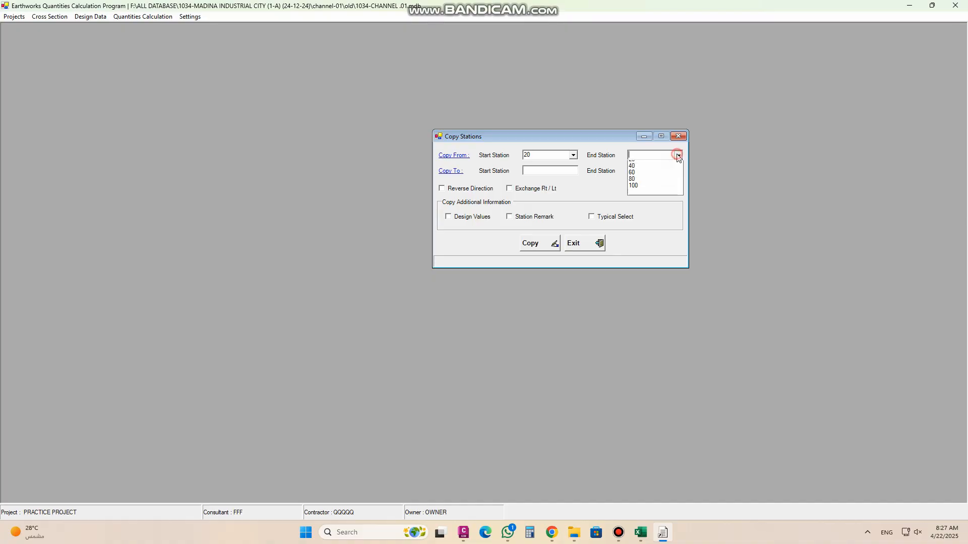
{"action": "left_click", "coordinate": [642, 173]}
{"action": "left_click", "coordinate": [541, 174]}
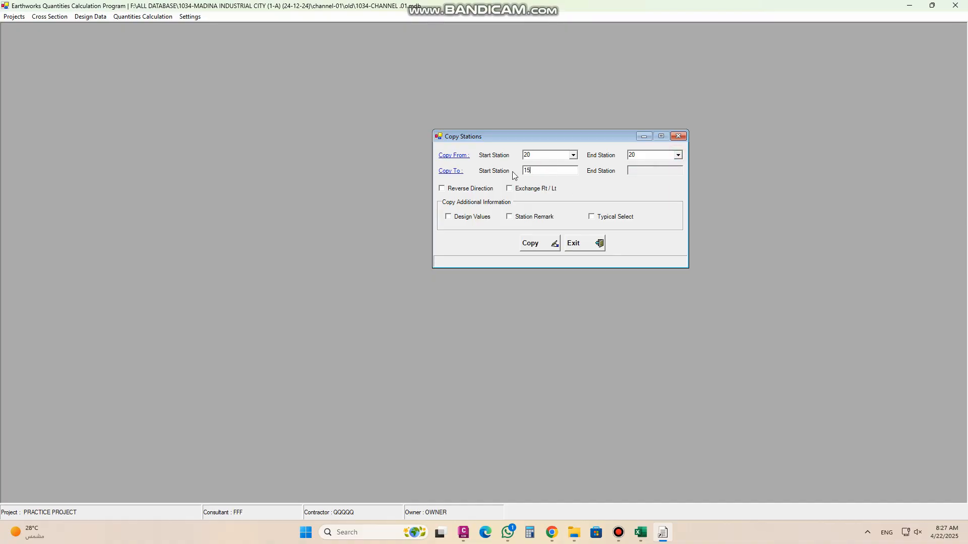
Copy the selected cross section to station 15 without design values, station remark or typical selection, and close the copy form
{"action": "double_click", "coordinate": [537, 170]}
{"action": "left_click", "coordinate": [509, 217]}
{"action": "left_click", "coordinate": [592, 216]}
{"action": "left_click", "coordinate": [592, 217]}
{"action": "left_click", "coordinate": [533, 248]}
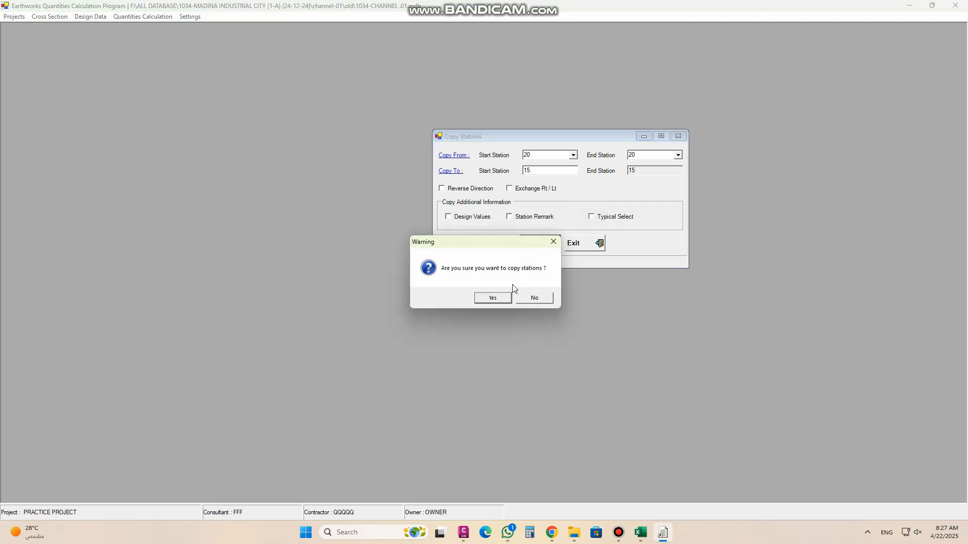
{"action": "left_click", "coordinate": [504, 300]}
{"action": "left_click", "coordinate": [519, 297]}
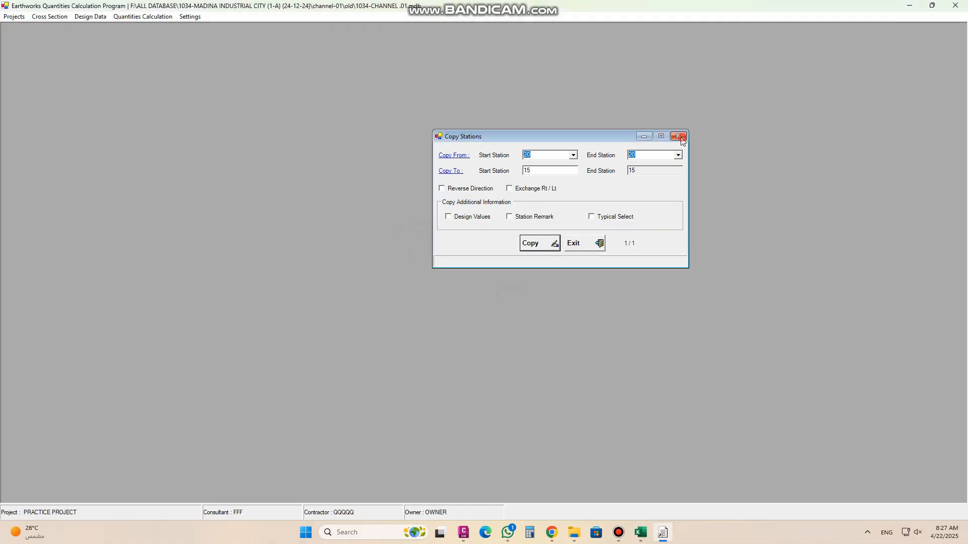
{"action": "left_click", "coordinate": [678, 136]}
Reopen the ground cross section points, check the offsets and levels copied to station 15, and close them
{"action": "left_click", "coordinate": [38, 17]}
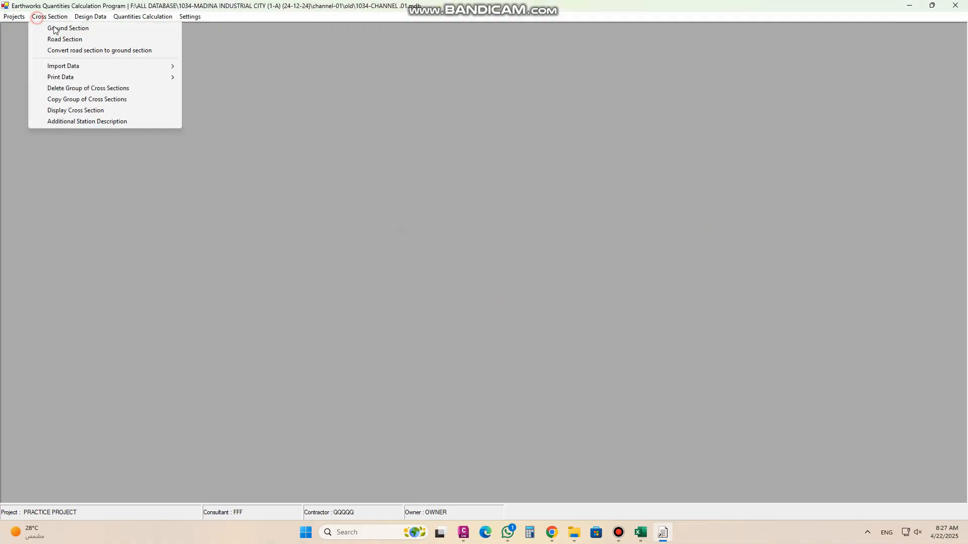
{"action": "left_click", "coordinate": [80, 28]}
{"action": "left_click_drag", "start_coordinate": [479, 137], "coordinate": [697, 98]}
{"action": "left_click", "coordinate": [701, 116]}
{"action": "left_click", "coordinate": [679, 115]}
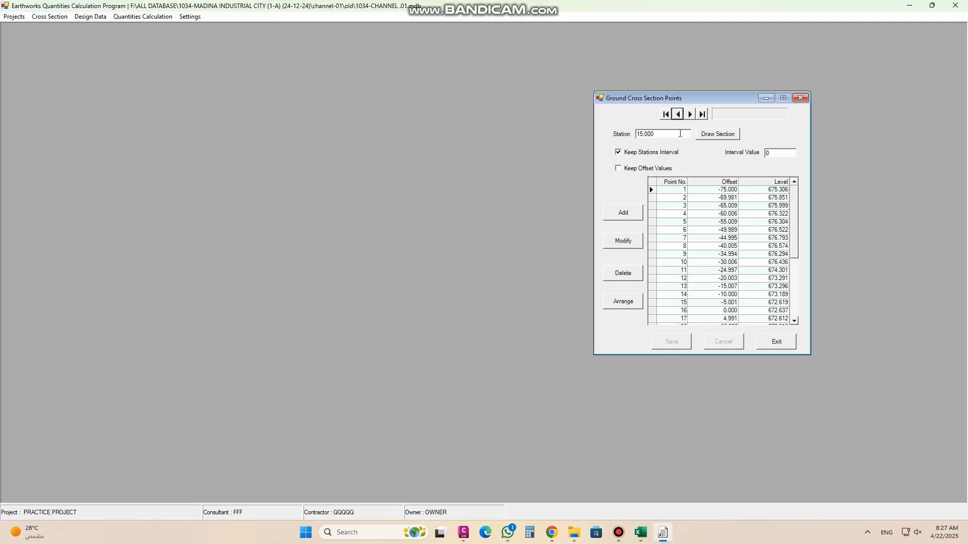
{"action": "left_click", "coordinate": [800, 98]}
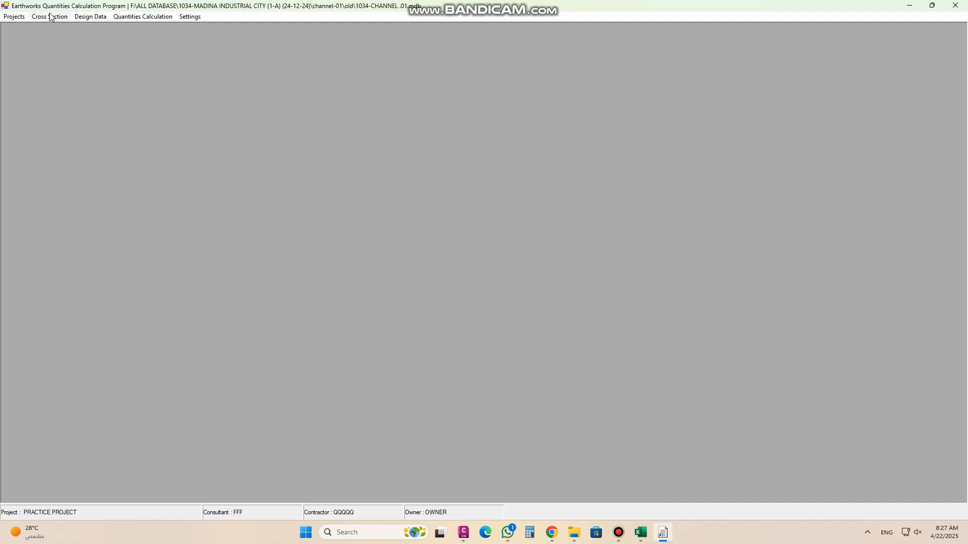
Display the cross section drawing for station 15 and close it
{"action": "left_click", "coordinate": [49, 17]}
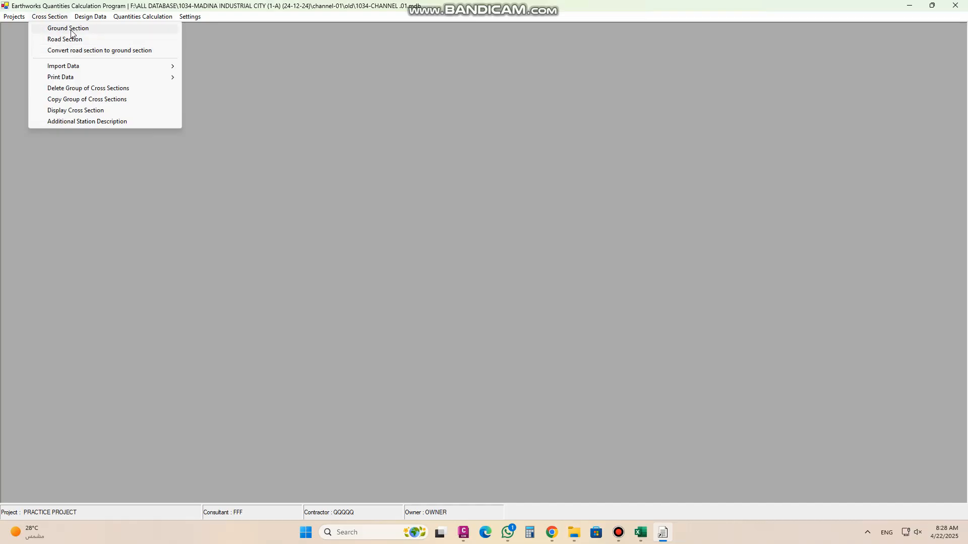
{"action": "left_click", "coordinate": [72, 111]}
{"action": "left_click", "coordinate": [266, 182]}
{"action": "left_click", "coordinate": [245, 197]}
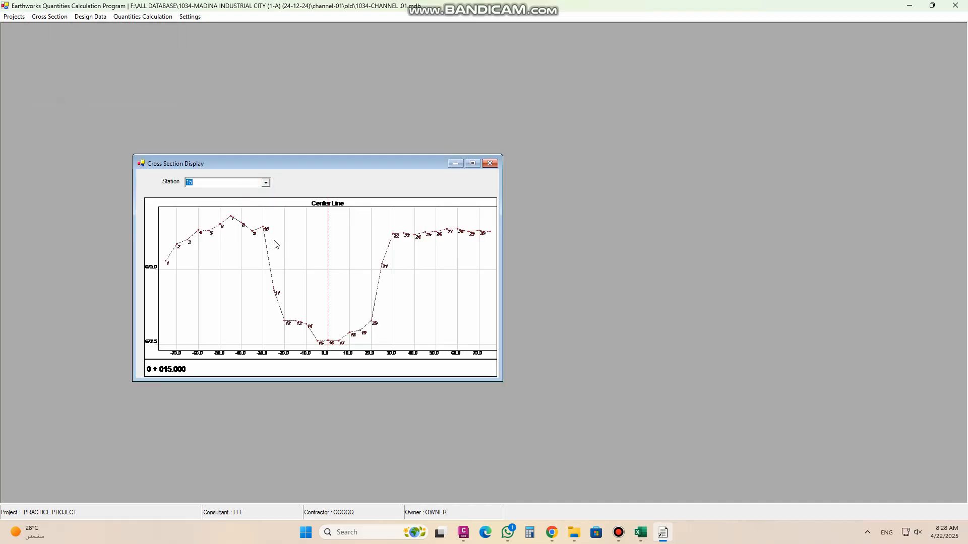
{"action": "left_click", "coordinate": [490, 163]}
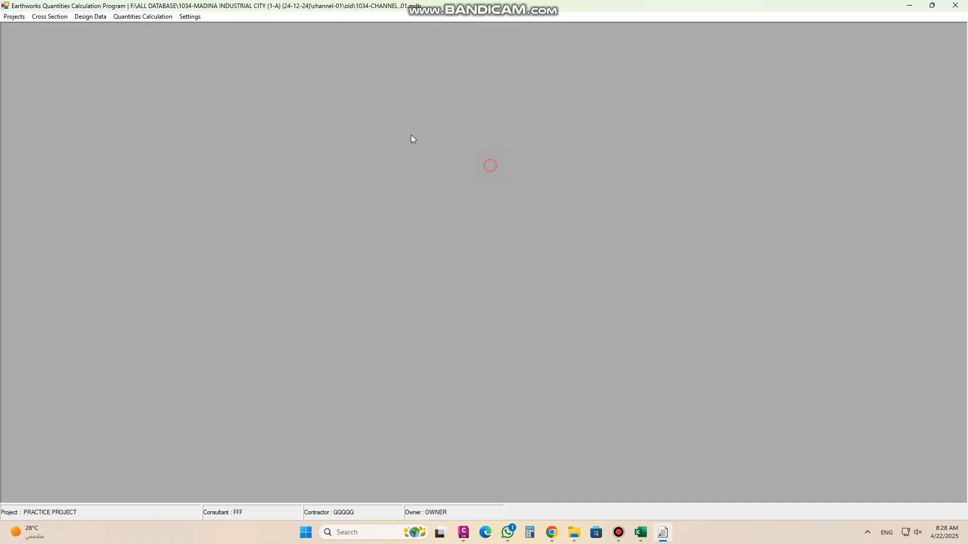
Add an additional station description to a range of stations starting at 0, and exit the description form
{"action": "left_click", "coordinate": [44, 17]}
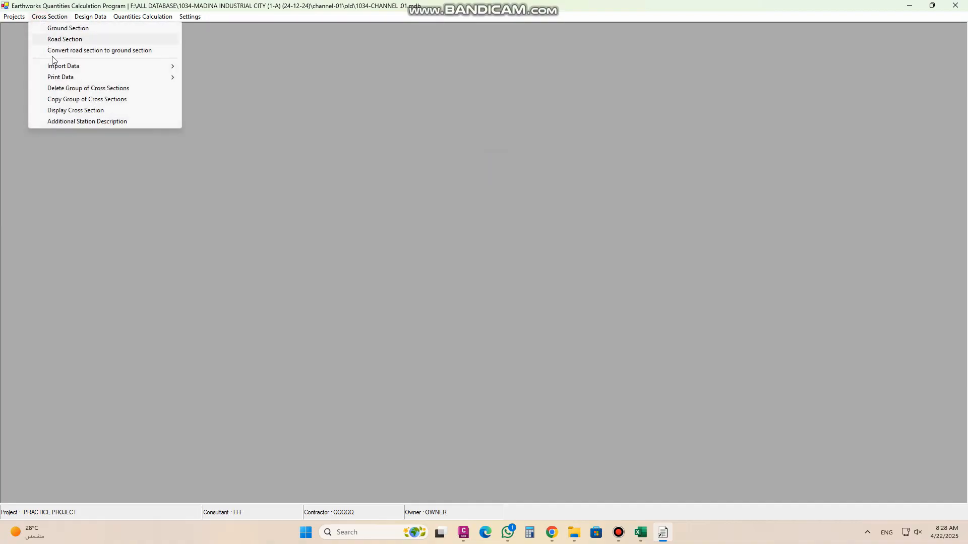
{"action": "left_click", "coordinate": [72, 123]}
{"action": "left_click", "coordinate": [548, 162]}
{"action": "left_click", "coordinate": [500, 174]}
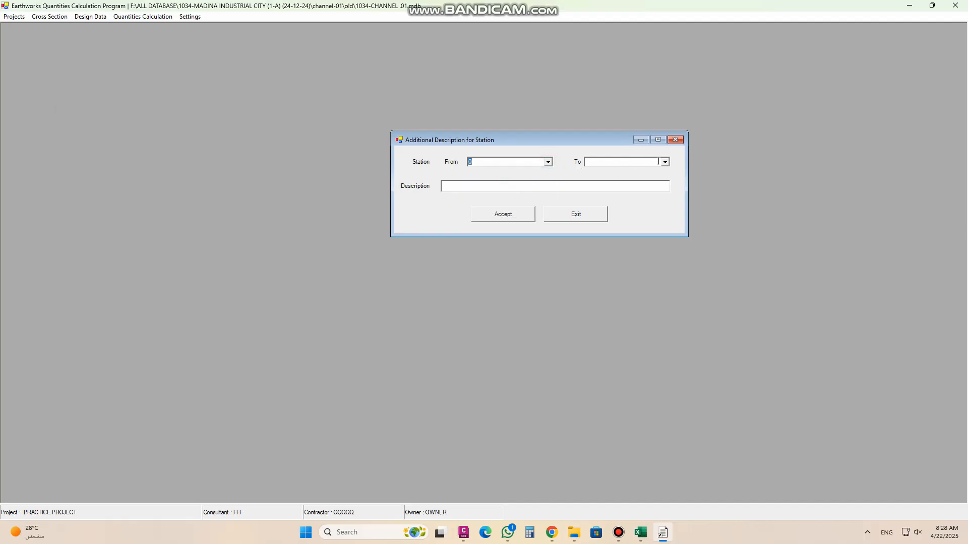
{"action": "left_click", "coordinate": [665, 162]}
{"action": "left_click", "coordinate": [624, 193]}
{"action": "left_click", "coordinate": [487, 187]}
{"action": "left_click", "coordinate": [518, 215]}
{"action": "left_click", "coordinate": [502, 298]}
{"action": "left_click", "coordinate": [575, 218]}
Display the cross section at station 0 to check its added description, and close it
{"action": "left_click", "coordinate": [49, 16]}
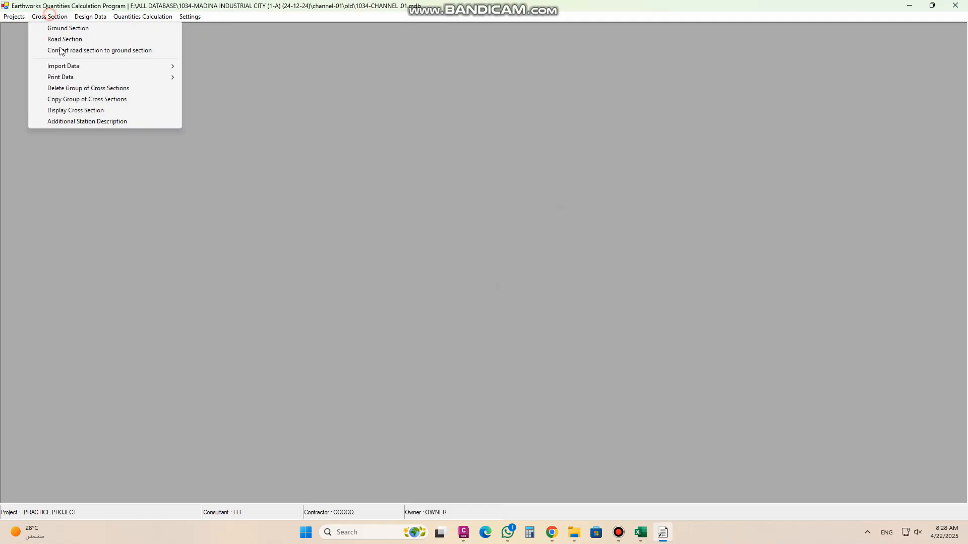
{"action": "left_click", "coordinate": [77, 110]}
{"action": "left_click", "coordinate": [291, 209]}
{"action": "left_click", "coordinate": [244, 221]}
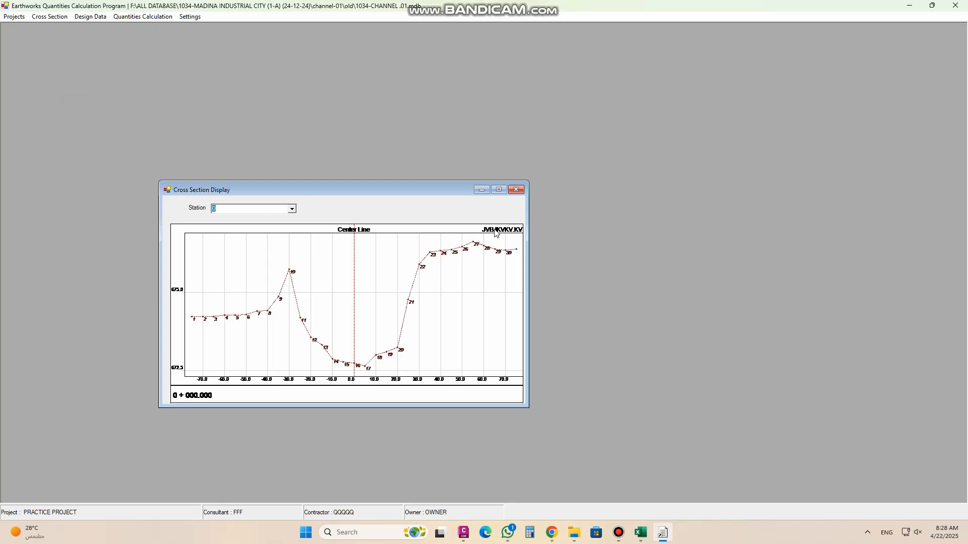
{"action": "left_click", "coordinate": [515, 190]}
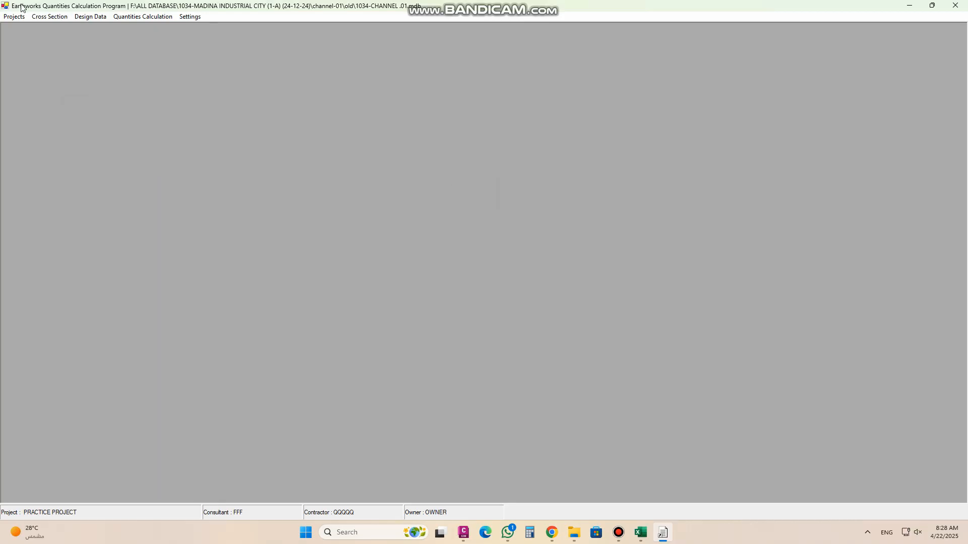
Review the typical section entry options, switch to Civil 3D, and examine the channel's typical section and the dimensions of its right bank
{"action": "left_click", "coordinate": [48, 17]}
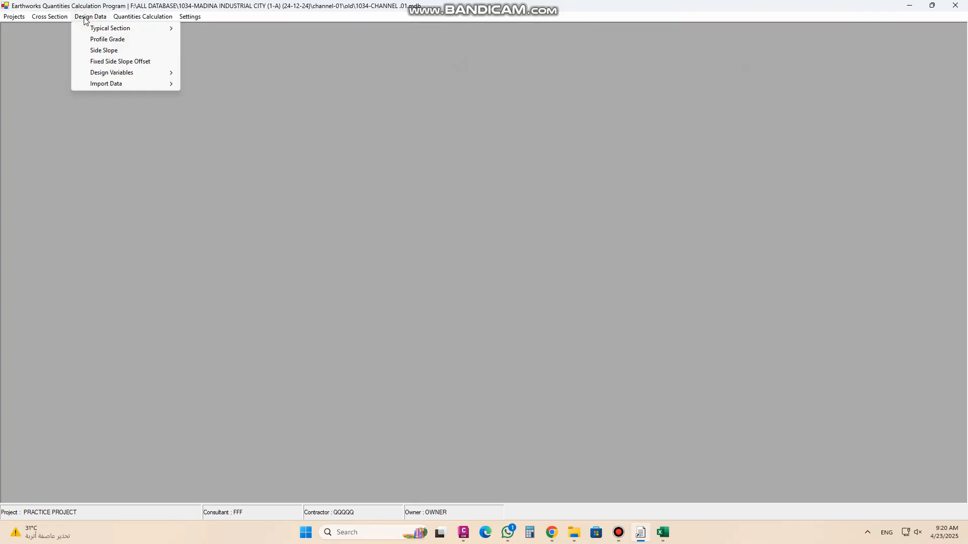
{"action": "mouse_move", "coordinate": [101, 32]}
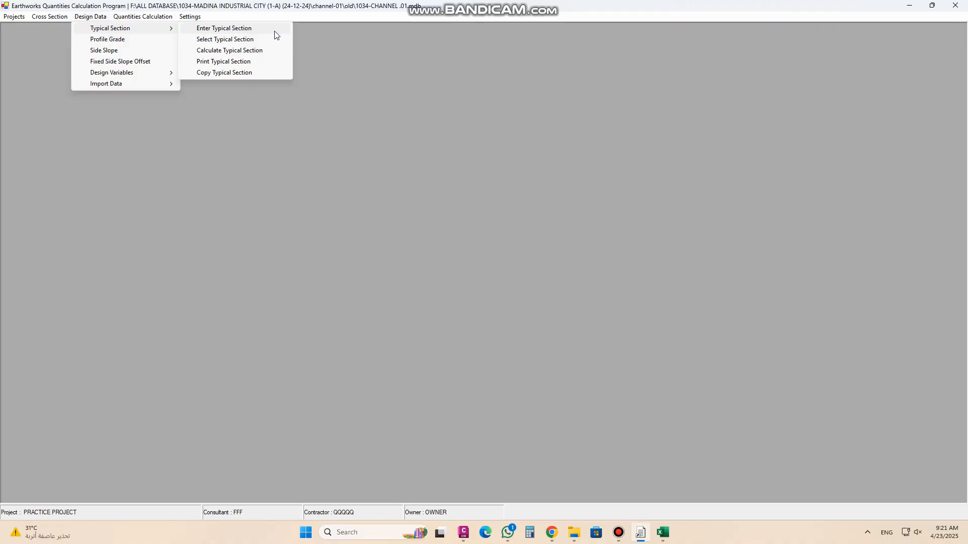
{"action": "left_click", "coordinate": [419, 495]}
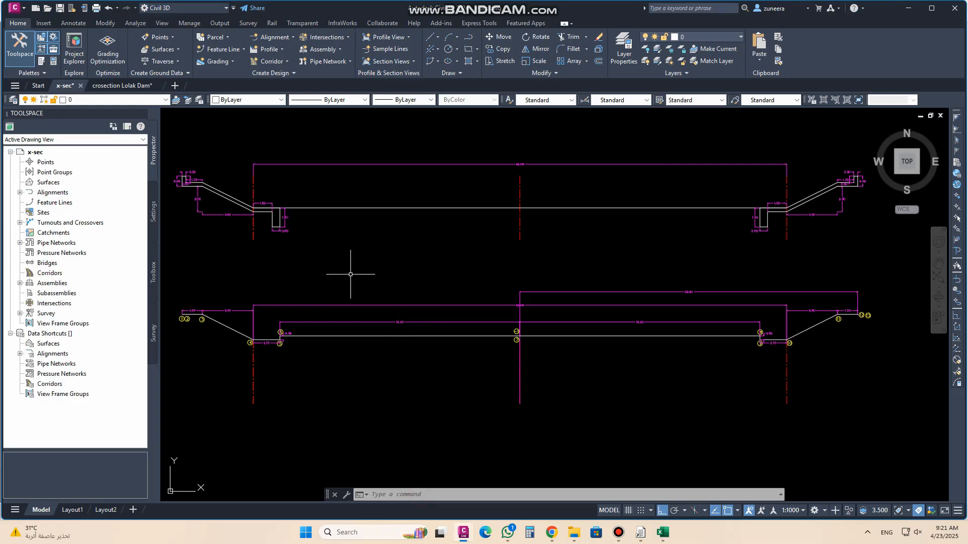
{"action": "left_click_drag", "start_coordinate": [364, 240], "coordinate": [364, 322]}
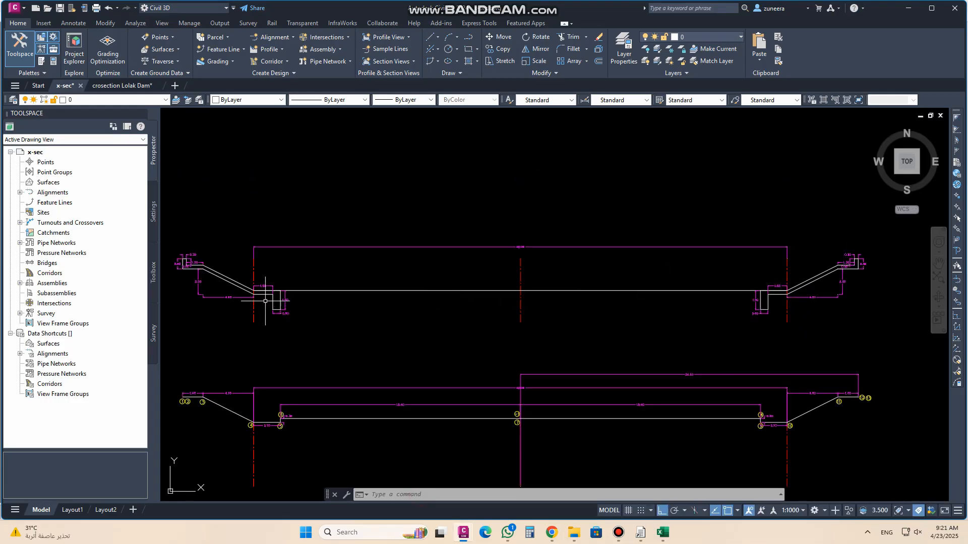
{"action": "scroll", "coordinate": [408, 182], "scroll_direction": "down", "scroll_amount": 2}
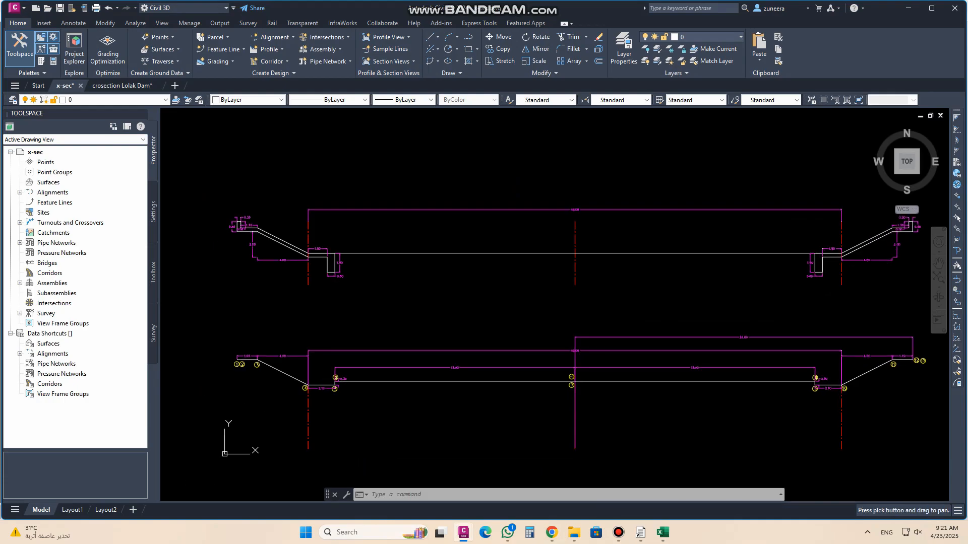
{"action": "scroll", "coordinate": [689, 253], "scroll_direction": "up", "scroll_amount": 2}
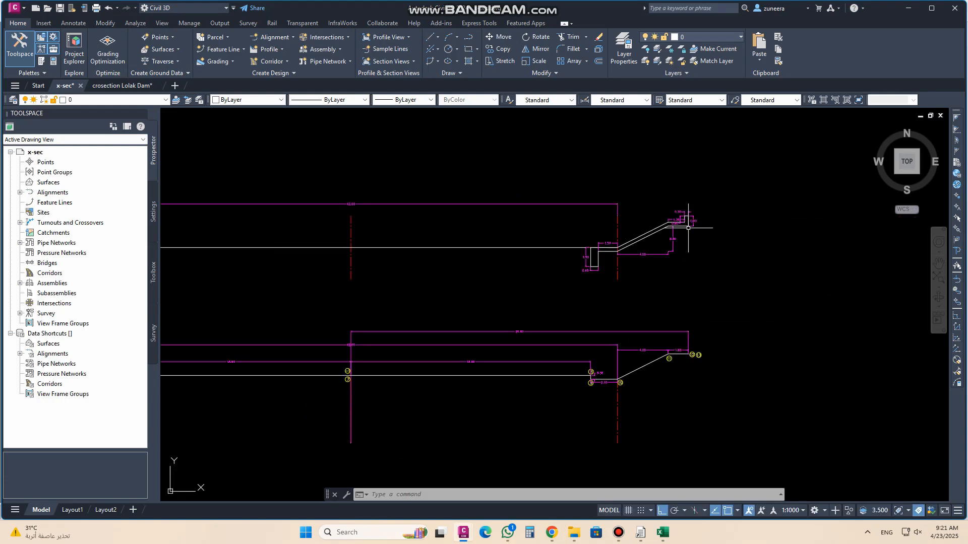
{"action": "scroll", "coordinate": [688, 228], "scroll_direction": "up", "scroll_amount": 6}
{"action": "scroll", "coordinate": [759, 292], "scroll_direction": "down", "scroll_amount": 3}
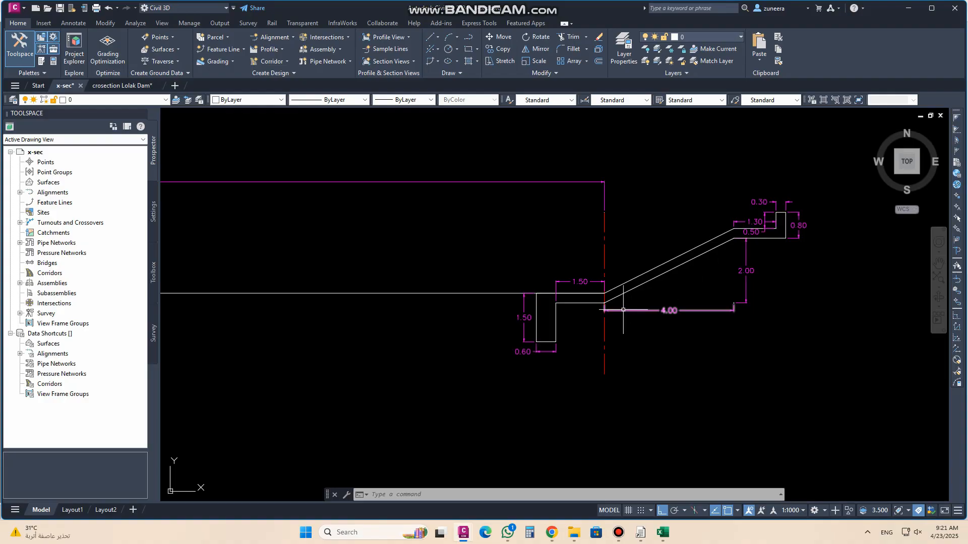
{"action": "scroll", "coordinate": [513, 298], "scroll_direction": "down", "scroll_amount": 1}
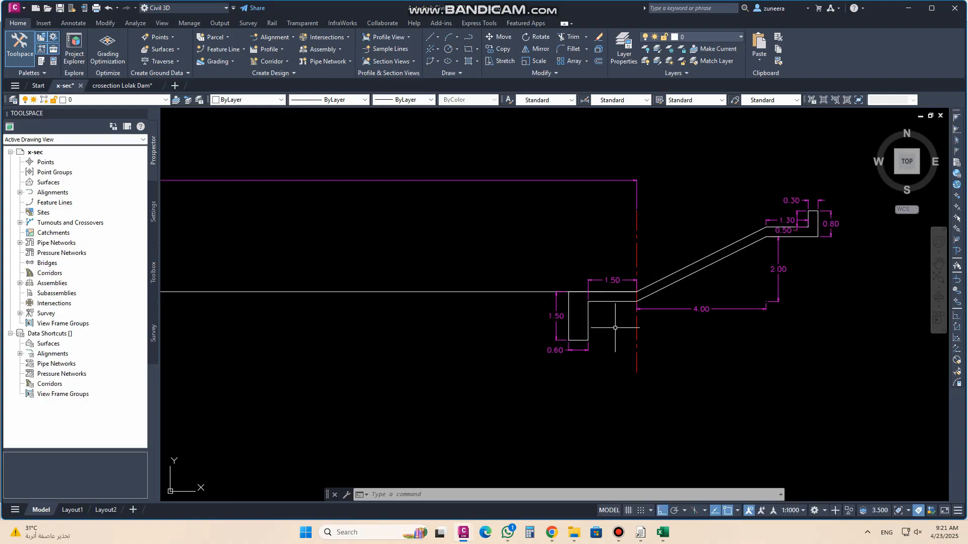
{"action": "scroll", "coordinate": [629, 337], "scroll_direction": "down", "scroll_amount": 1}
{"action": "scroll", "coordinate": [610, 324], "scroll_direction": "up", "scroll_amount": 2}
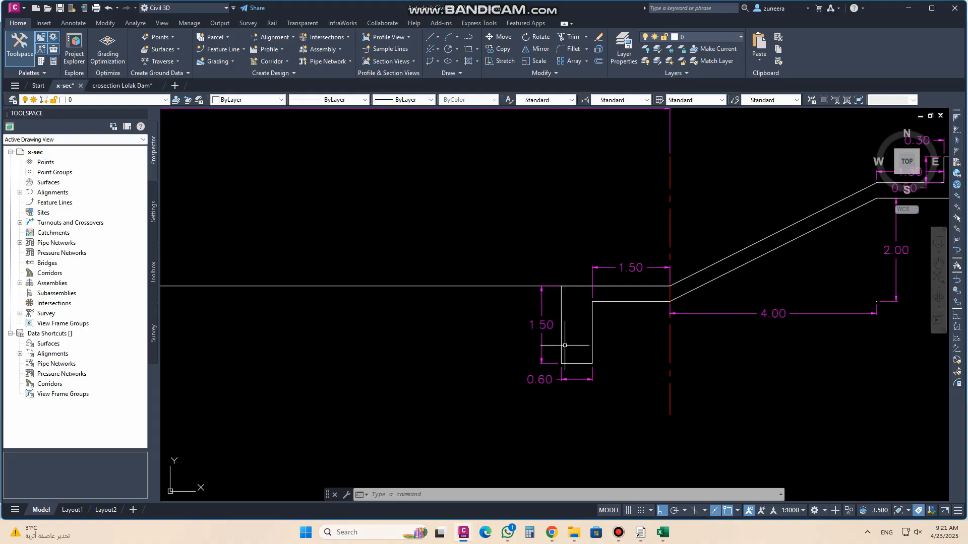
{"action": "scroll", "coordinate": [575, 340], "scroll_direction": "down", "scroll_amount": 2}
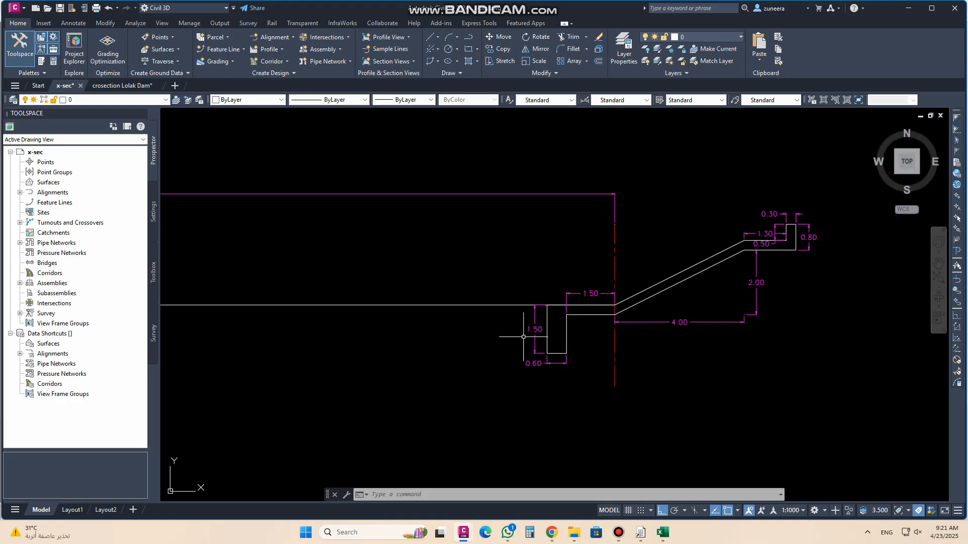
{"action": "scroll", "coordinate": [709, 255], "scroll_direction": "up", "scroll_amount": 2}
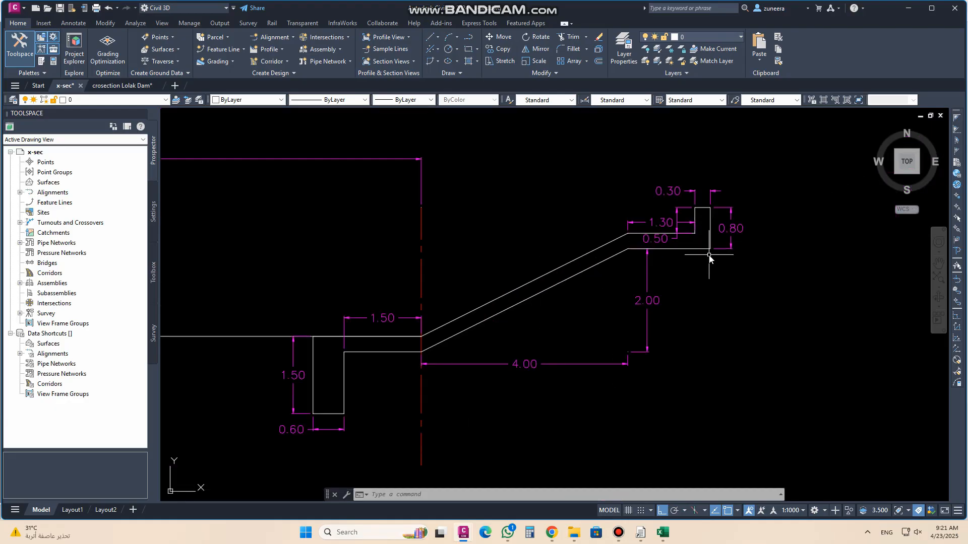
Start a polyline along the right bank's underside, from the parapet's outer bottom corner down the slope to the cut-off wall's inner top corner at bed level
{"action": "key", "text": "Return"}
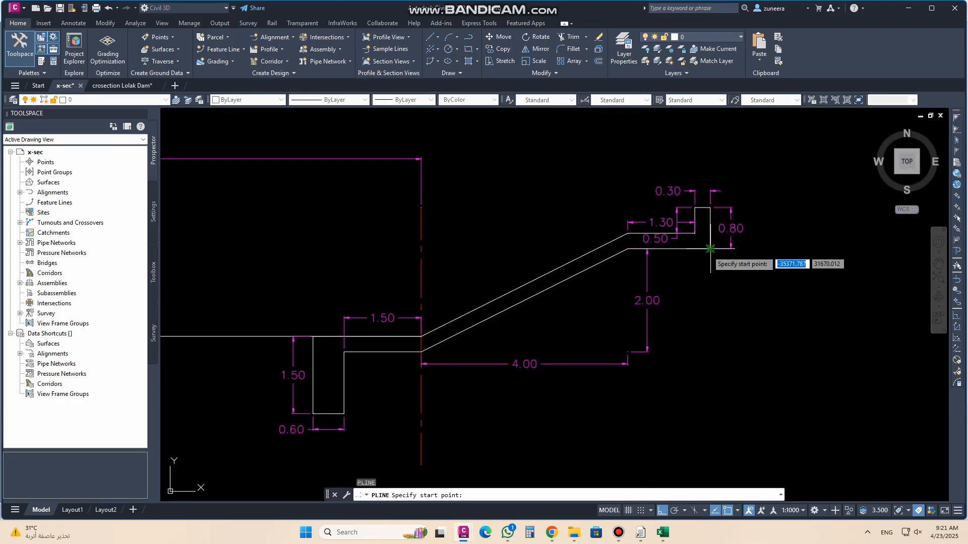
{"action": "left_click", "coordinate": [710, 249]}
{"action": "left_click", "coordinate": [627, 249]}
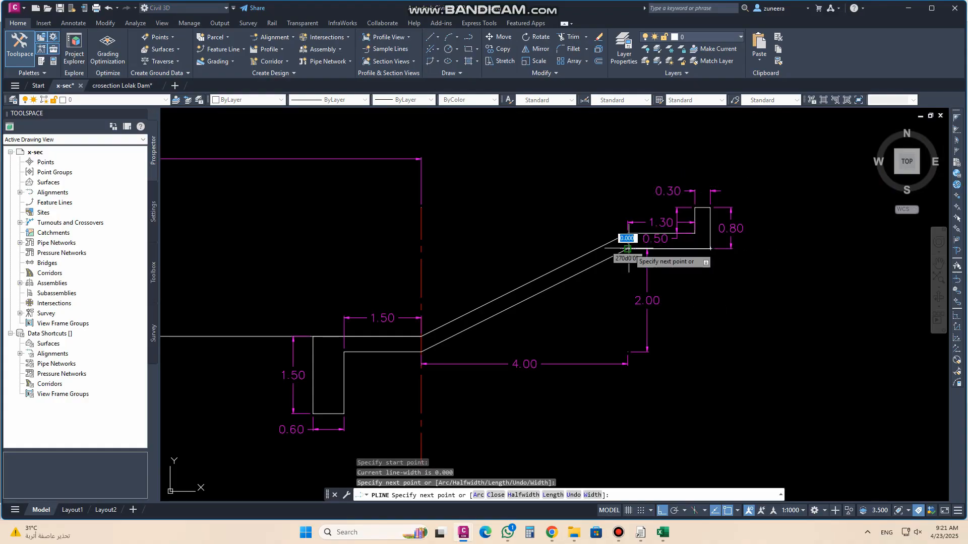
{"action": "left_click", "coordinate": [421, 352]}
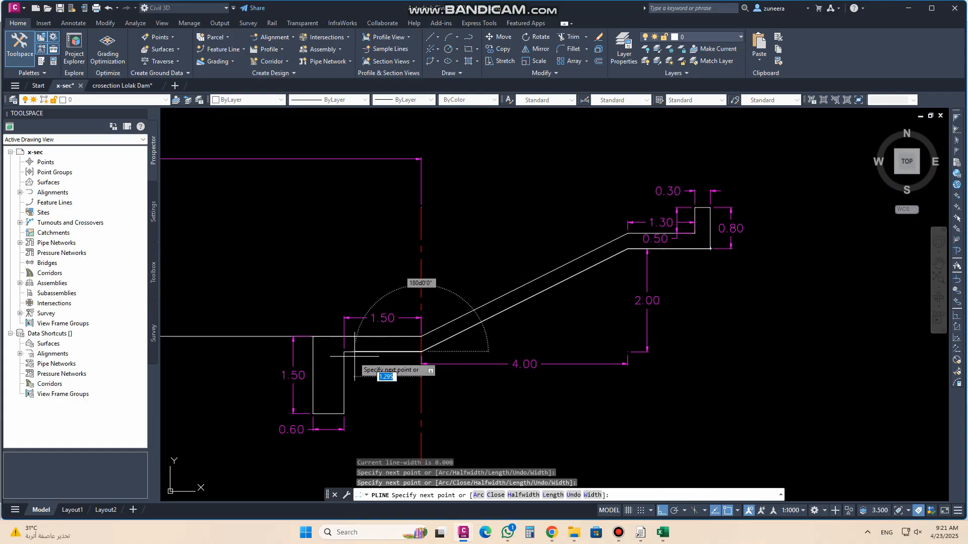
{"action": "left_click", "coordinate": [343, 352]}
{"action": "left_click", "coordinate": [313, 352]}
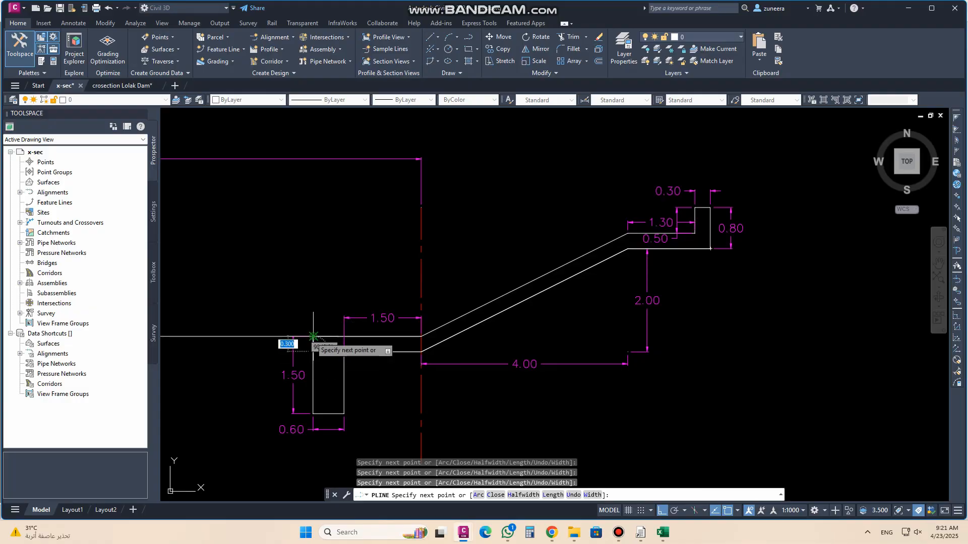
{"action": "left_click", "coordinate": [313, 336]}
Continue the polyline across the channel bed and around the left cut-off wall, up to the underside of the 1.50 apron
{"action": "scroll", "coordinate": [693, 347], "scroll_direction": "down", "scroll_amount": 4}
{"action": "scroll", "coordinate": [333, 344], "scroll_direction": "up", "scroll_amount": 3}
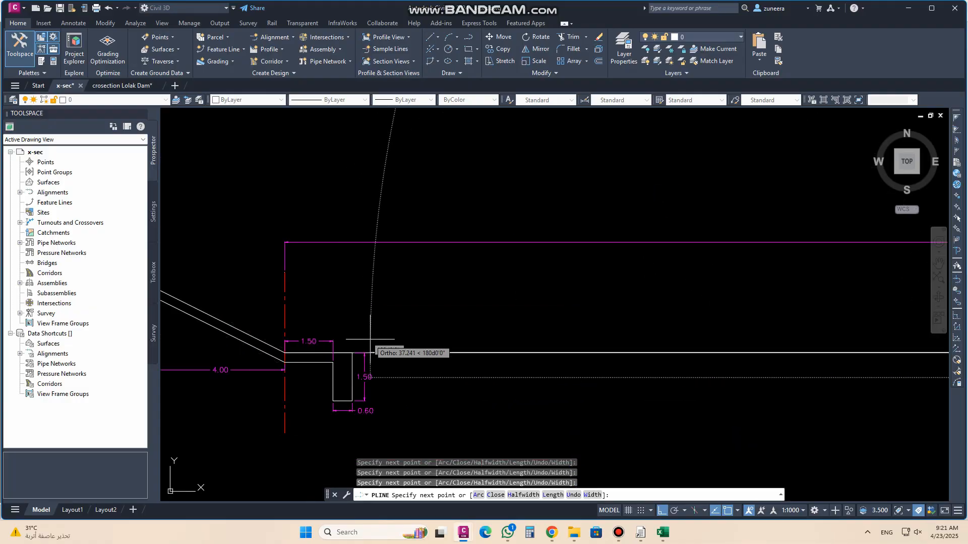
{"action": "left_click", "coordinate": [351, 400]}
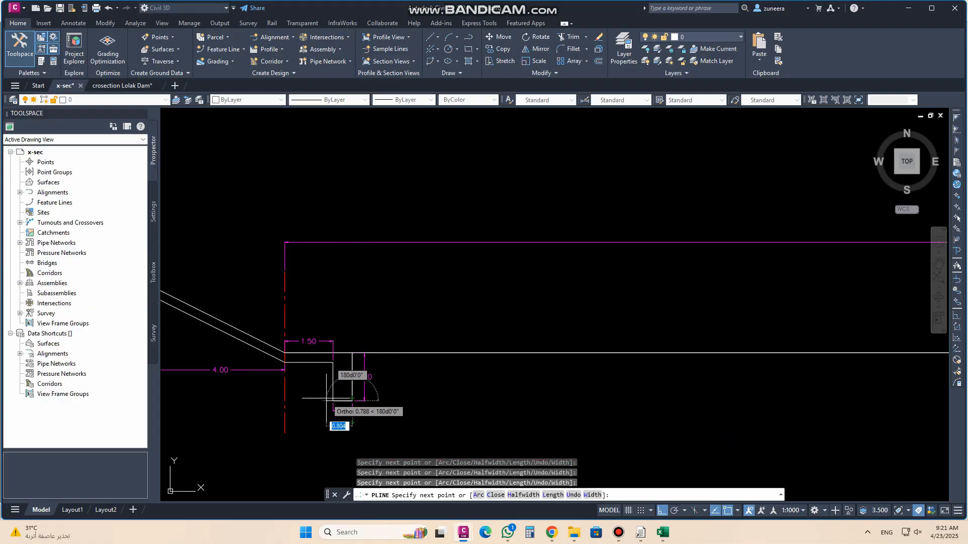
{"action": "left_click", "coordinate": [333, 401]}
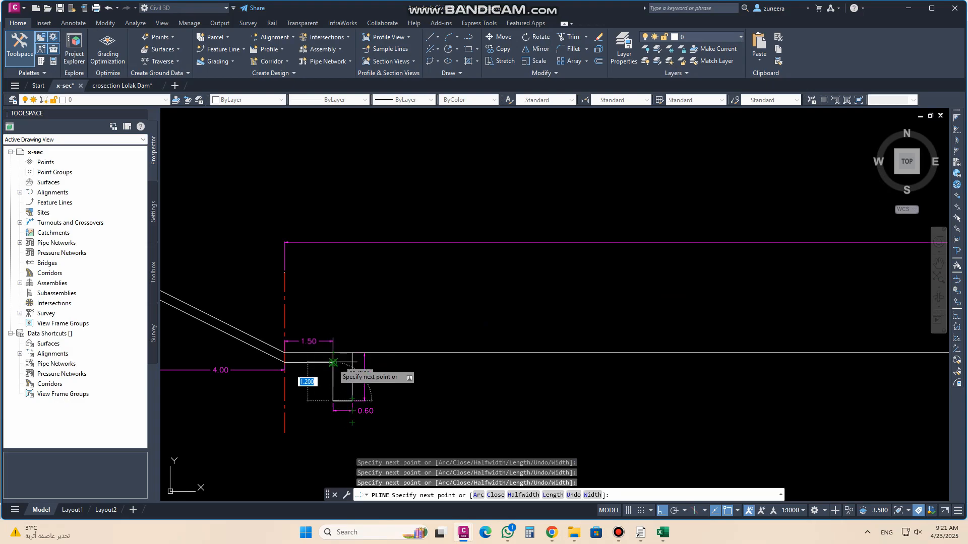
{"action": "left_click", "coordinate": [333, 362]}
Finish the polyline along the left apron and bank underside, up the slope to the parapet's outer bottom corner
{"action": "left_click", "coordinate": [285, 363]}
{"action": "scroll", "coordinate": [370, 377], "scroll_direction": "down", "scroll_amount": 4}
{"action": "scroll", "coordinate": [293, 356], "scroll_direction": "up", "scroll_amount": 4}
{"action": "scroll", "coordinate": [294, 360], "scroll_direction": "up", "scroll_amount": 2}
{"action": "left_click", "coordinate": [281, 309]}
{"action": "left_click", "coordinate": [199, 309]}
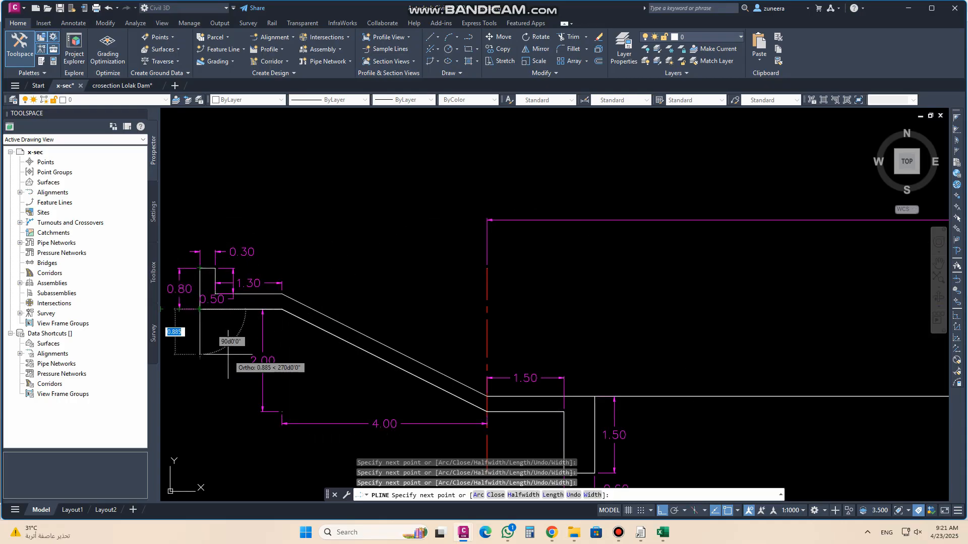
{"action": "key", "text": "Return"}
Move the traced polyline straight up, clear above the dimensioned typical section
{"action": "scroll", "coordinate": [290, 249], "scroll_direction": "down", "scroll_amount": 5}
{"action": "scroll", "coordinate": [336, 269], "scroll_direction": "down", "scroll_amount": 5}
{"action": "scroll", "coordinate": [479, 297], "scroll_direction": "up", "scroll_amount": 2}
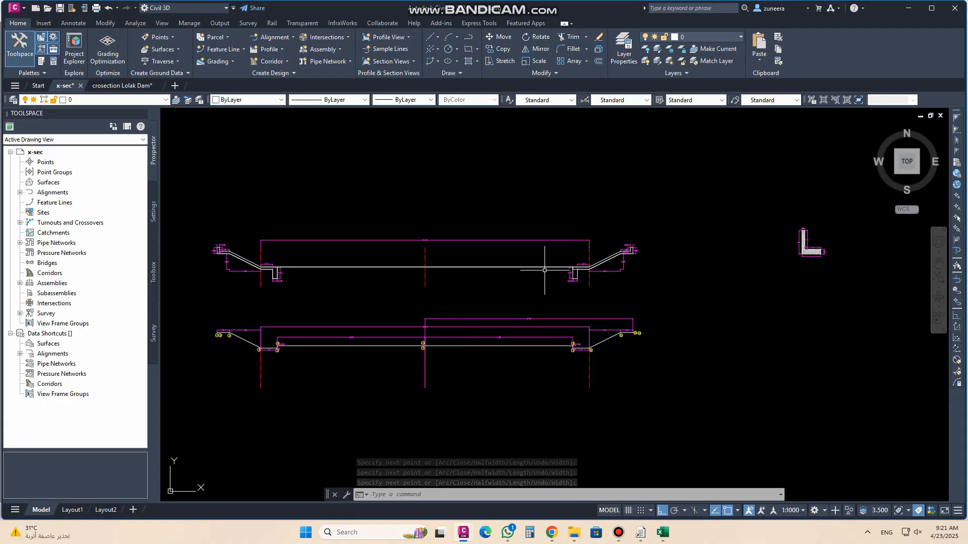
{"action": "scroll", "coordinate": [593, 268], "scroll_direction": "up", "scroll_amount": 6}
{"action": "type", "text": "m"}
{"action": "key", "text": "Return"}
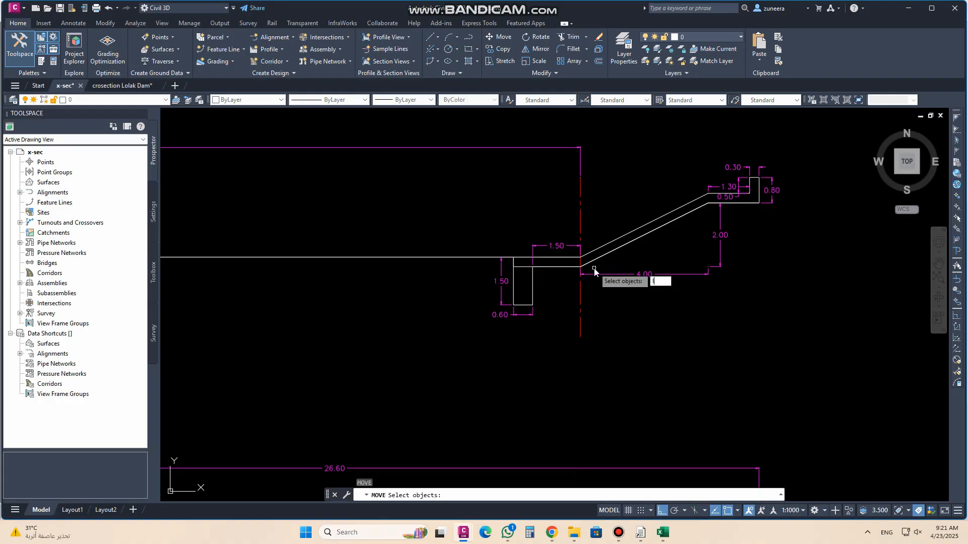
{"action": "left_click", "coordinate": [594, 269]}
{"action": "key", "text": "Return"}
{"action": "left_click", "coordinate": [476, 311]}
{"action": "scroll", "coordinate": [580, 368], "scroll_direction": "down", "scroll_amount": 4}
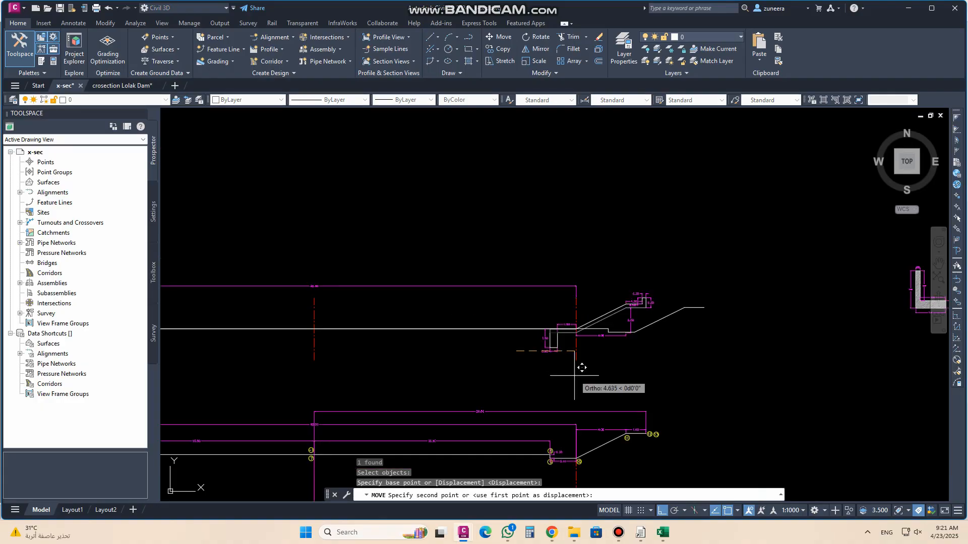
{"action": "scroll", "coordinate": [542, 267], "scroll_direction": "down", "scroll_amount": 4}
{"action": "left_click", "coordinate": [538, 264]}
{"action": "scroll", "coordinate": [515, 267], "scroll_direction": "up", "scroll_amount": 4}
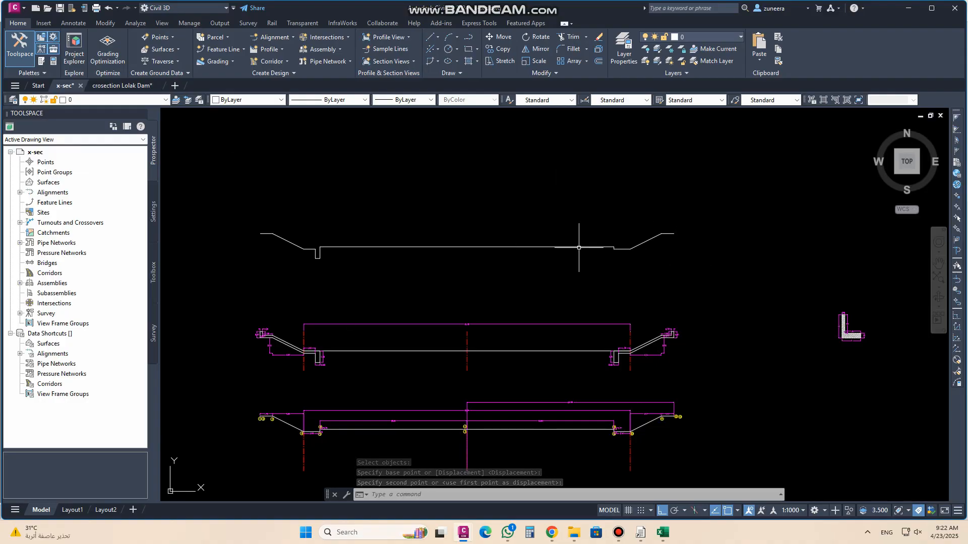
Copy the typical section's red centre line vertically onto the traced outline, aligned by the right bank's outer end
{"action": "left_click_drag", "start_coordinate": [456, 298], "coordinate": [450, 321]}
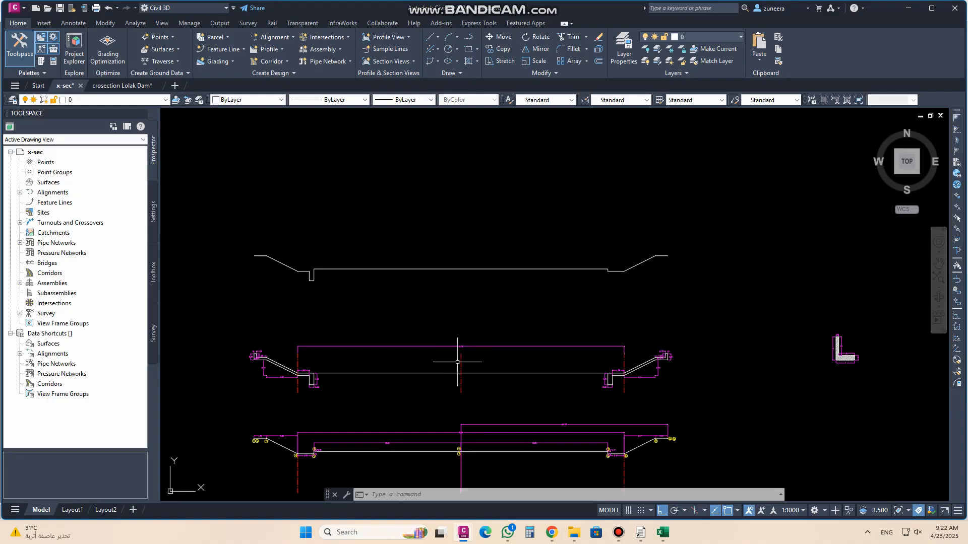
{"action": "left_click_drag", "start_coordinate": [461, 317], "coordinate": [460, 221]}
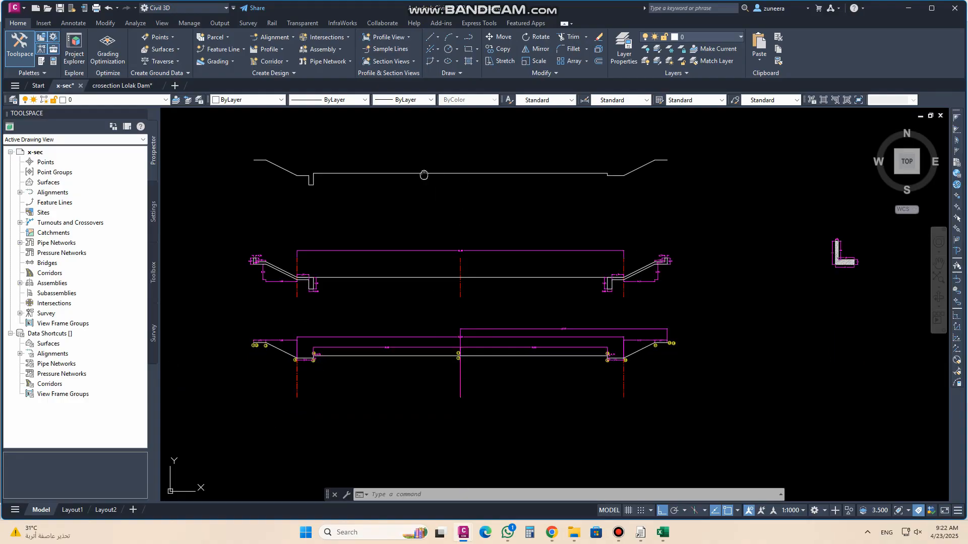
{"action": "left_click_drag", "start_coordinate": [424, 175], "coordinate": [426, 219]}
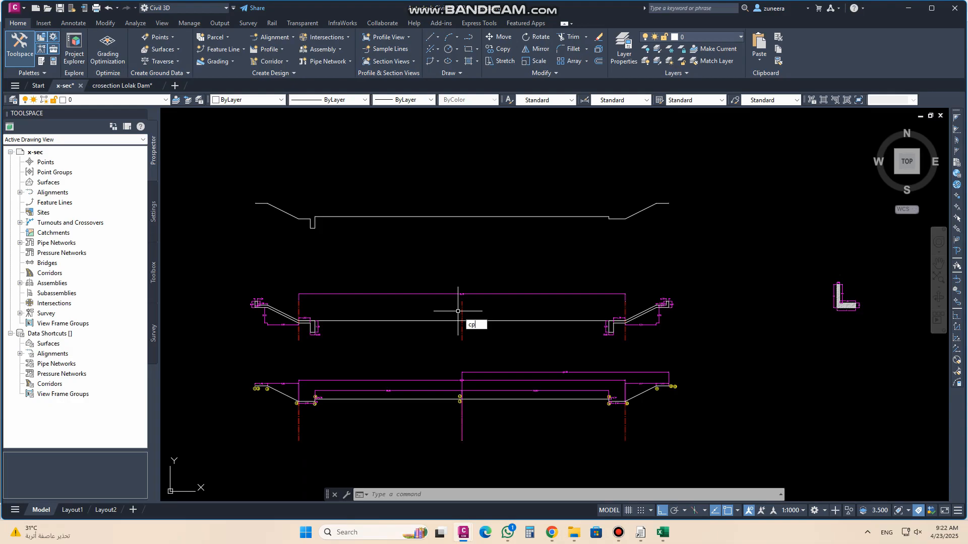
{"action": "key", "text": "Return"}
{"action": "left_click", "coordinate": [460, 311]}
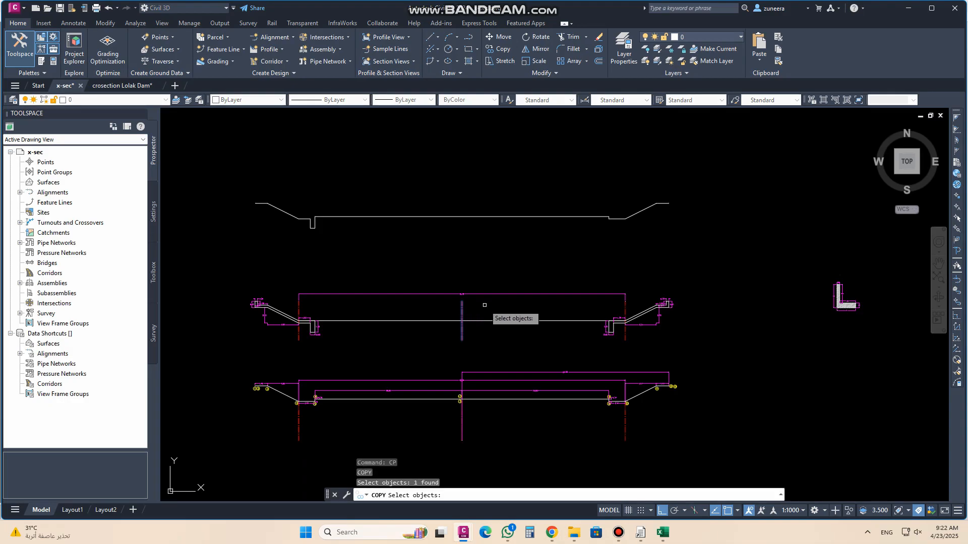
{"action": "key", "text": "Return"}
{"action": "scroll", "coordinate": [694, 323], "scroll_direction": "up", "scroll_amount": 5}
{"action": "left_click", "coordinate": [598, 318]}
{"action": "scroll", "coordinate": [598, 318], "scroll_direction": "down", "scroll_amount": 4}
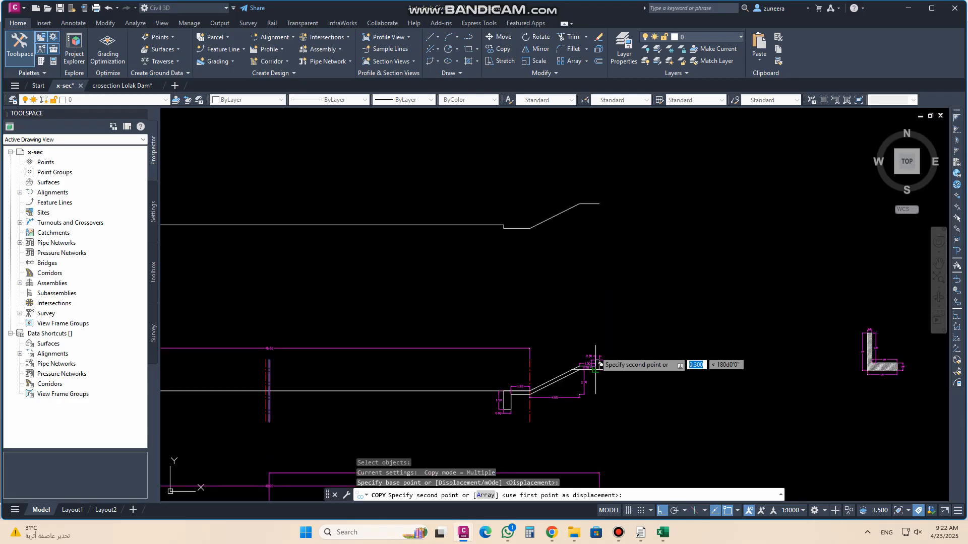
{"action": "left_click", "coordinate": [598, 200]}
{"action": "key", "text": "Return"}
Examine the traced outline's left and right sides relative to its centre line and the dimensioned typical section below
{"action": "scroll", "coordinate": [586, 242], "scroll_direction": "down", "scroll_amount": 2}
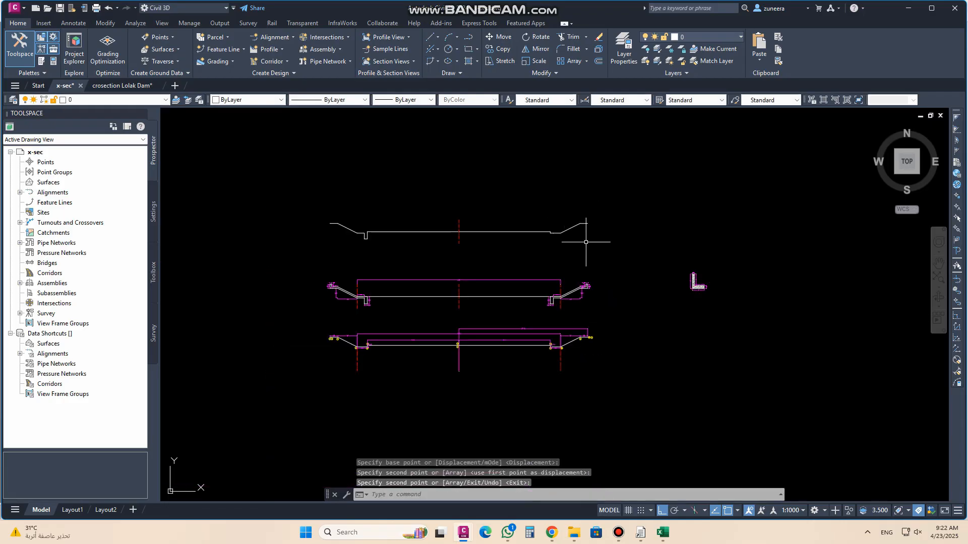
{"action": "scroll", "coordinate": [432, 225], "scroll_direction": "up", "scroll_amount": 2}
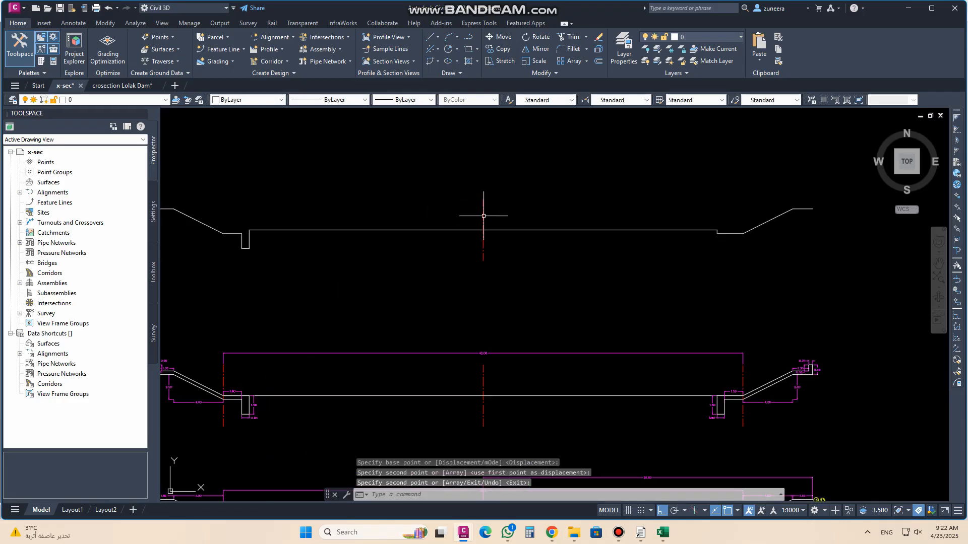
{"action": "left_click_drag", "start_coordinate": [483, 215], "coordinate": [561, 230]}
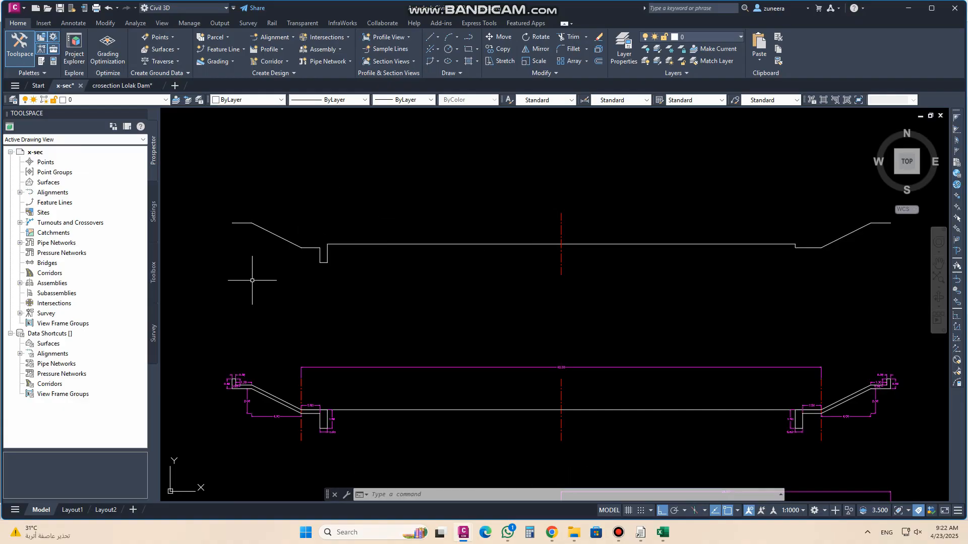
{"action": "left_click_drag", "start_coordinate": [664, 218], "coordinate": [404, 229]}
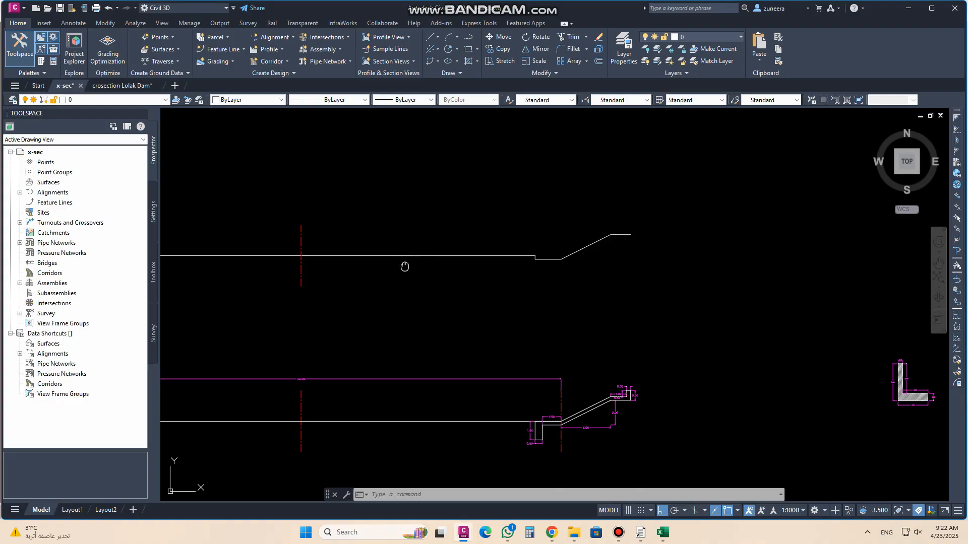
{"action": "left_click_drag", "start_coordinate": [404, 266], "coordinate": [667, 256]}
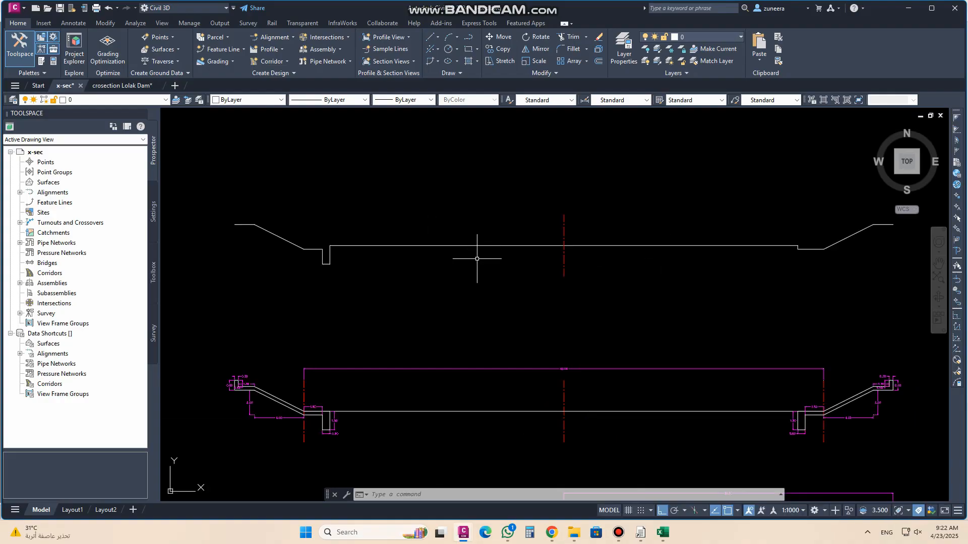
{"action": "scroll", "coordinate": [444, 237], "scroll_direction": "down", "scroll_amount": 2}
{"action": "scroll", "coordinate": [441, 237], "scroll_direction": "up", "scroll_amount": 2}
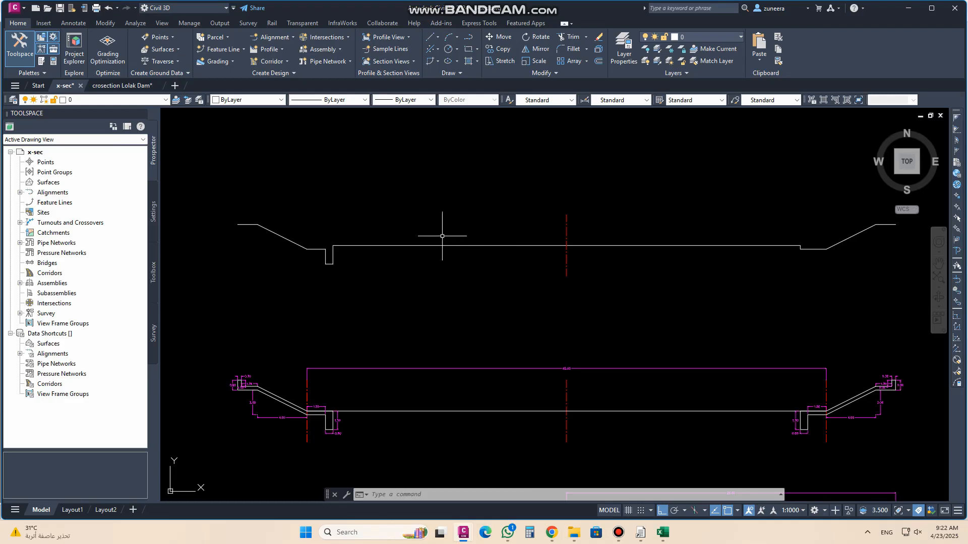
{"action": "left_click_drag", "start_coordinate": [445, 235], "coordinate": [283, 238]}
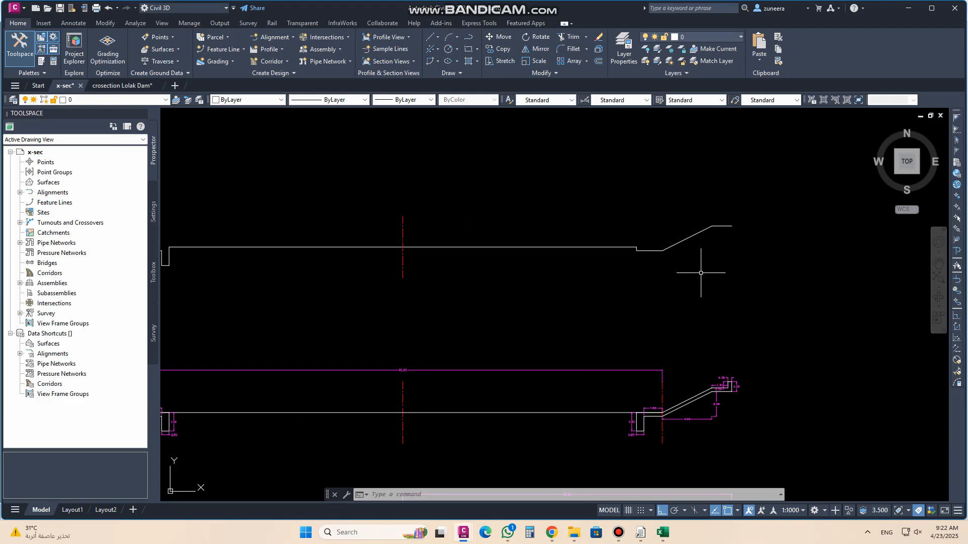
{"action": "left_click_drag", "start_coordinate": [497, 227], "coordinate": [635, 227]}
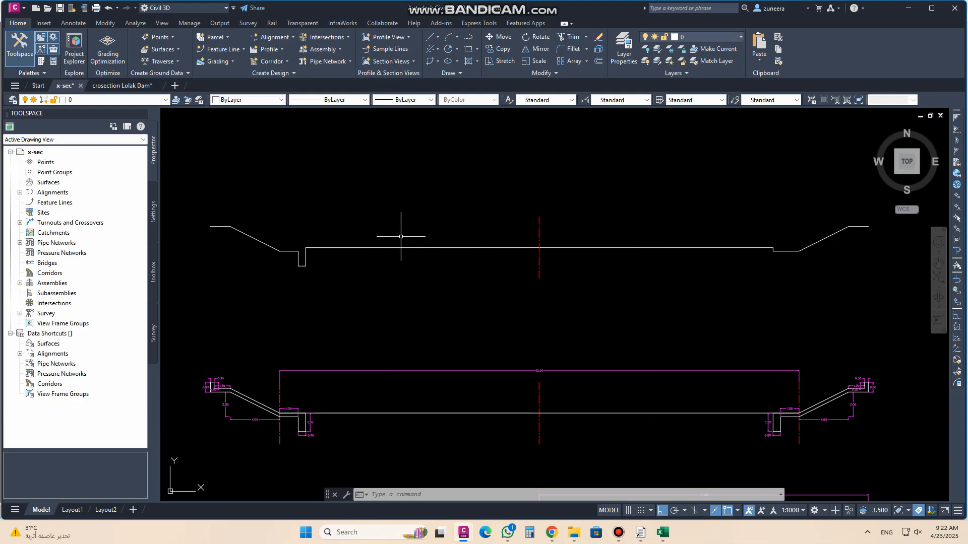
Examine the channel cross-section drawing and its numbered points from the outer left end to the centreline
{"action": "left_click_drag", "start_coordinate": [303, 254], "coordinate": [336, 243]}
{"action": "scroll", "coordinate": [259, 234], "scroll_direction": "up", "scroll_amount": 2}
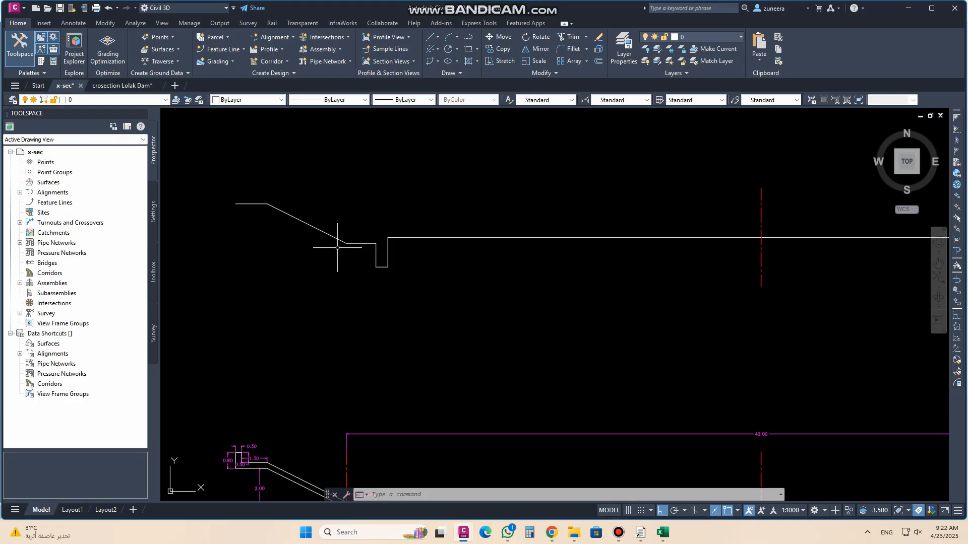
{"action": "scroll", "coordinate": [335, 242], "scroll_direction": "down", "scroll_amount": 3}
{"action": "scroll", "coordinate": [361, 330], "scroll_direction": "up", "scroll_amount": 3}
{"action": "scroll", "coordinate": [267, 304], "scroll_direction": "up", "scroll_amount": 3}
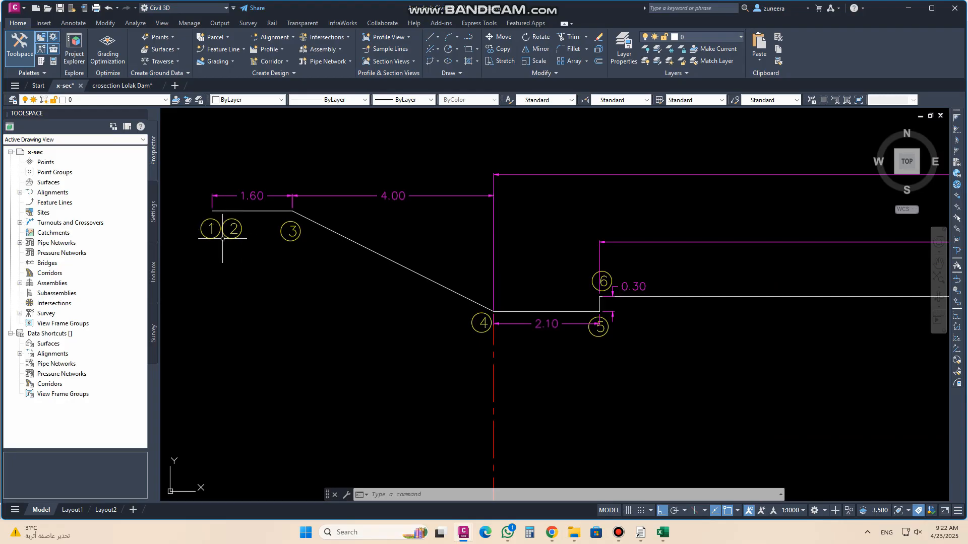
{"action": "left_click_drag", "start_coordinate": [215, 232], "coordinate": [309, 241]}
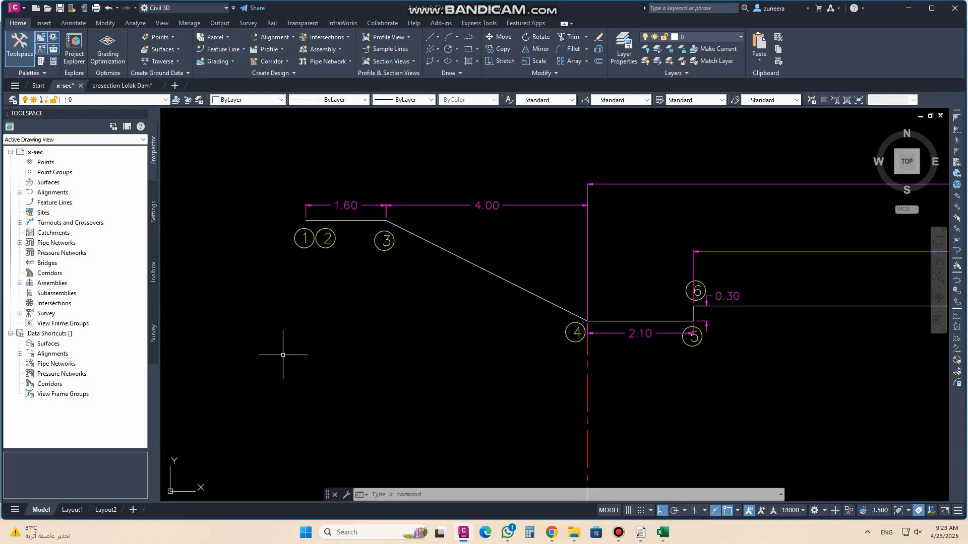
{"action": "left_click_drag", "start_coordinate": [310, 238], "coordinate": [202, 232]}
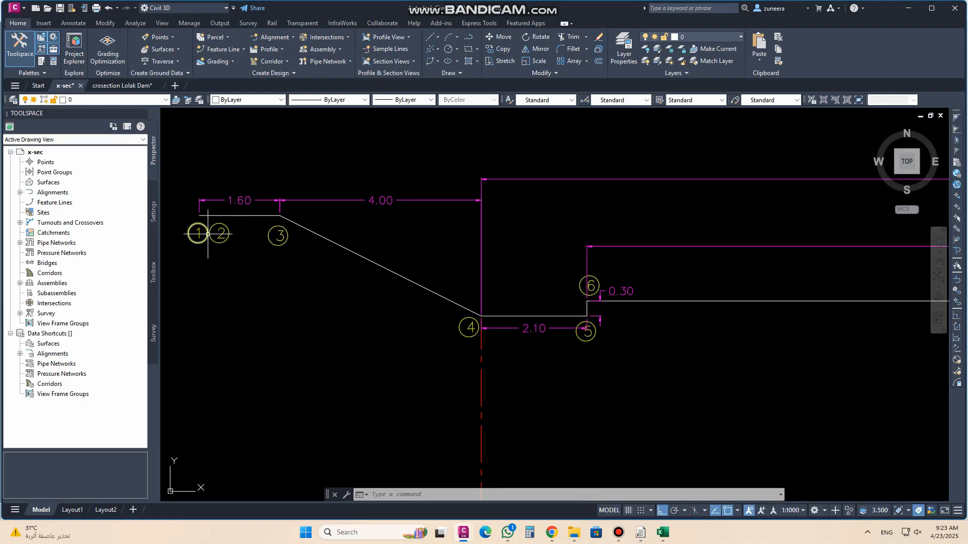
{"action": "scroll", "coordinate": [209, 242], "scroll_direction": "down", "scroll_amount": 5}
{"action": "scroll", "coordinate": [546, 256], "scroll_direction": "up", "scroll_amount": 5}
{"action": "scroll", "coordinate": [670, 302], "scroll_direction": "down", "scroll_amount": 3}
{"action": "scroll", "coordinate": [641, 277], "scroll_direction": "up", "scroll_amount": 3}
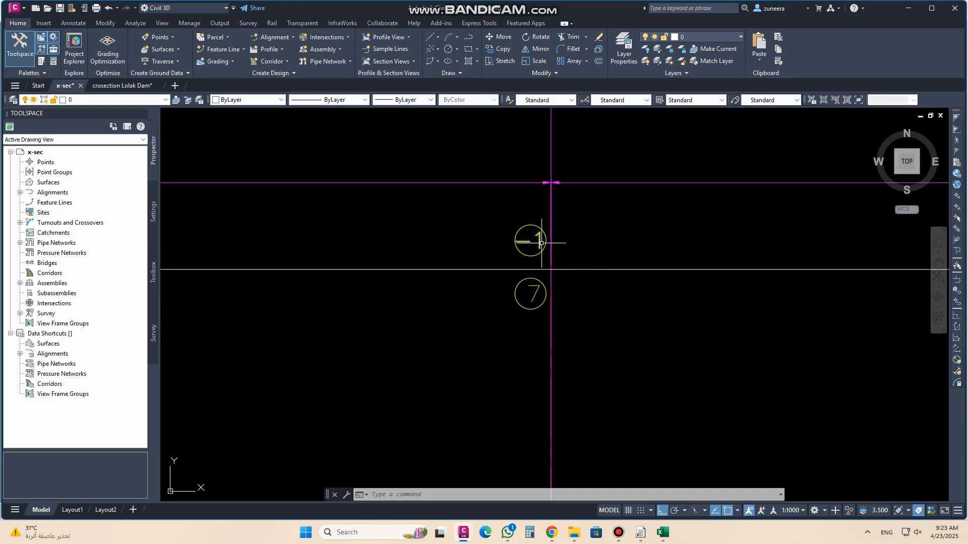
{"action": "scroll", "coordinate": [567, 256], "scroll_direction": "down", "scroll_amount": 5}
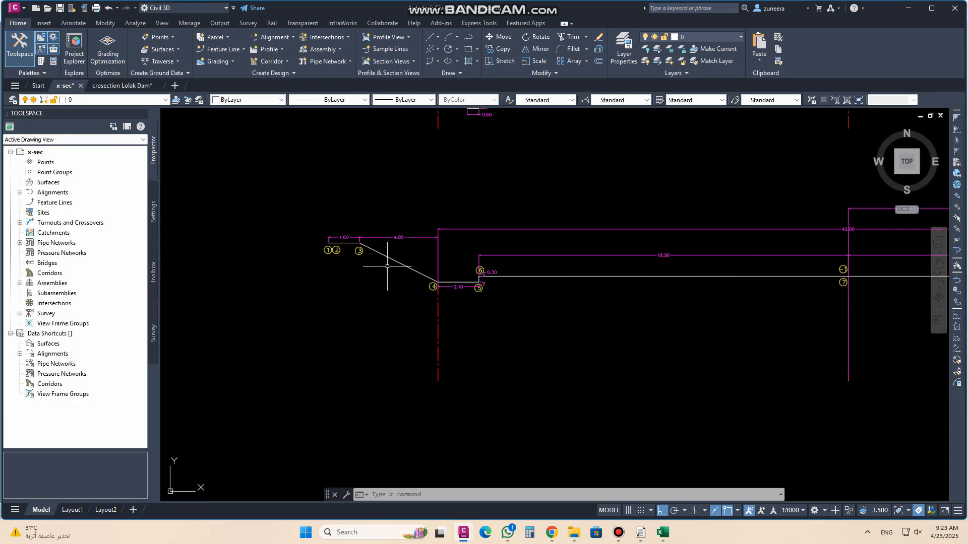
Trace points 1 to 5 on the left bank of the numbered section, checking the dimension between each pair
{"action": "scroll", "coordinate": [356, 257], "scroll_direction": "up", "scroll_amount": 3}
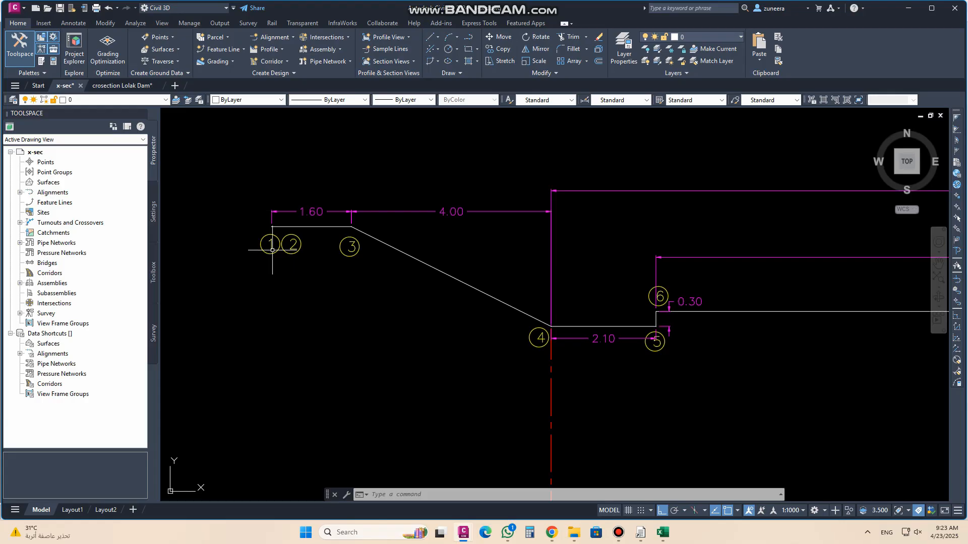
{"action": "left_click_drag", "start_coordinate": [332, 259], "coordinate": [242, 262]}
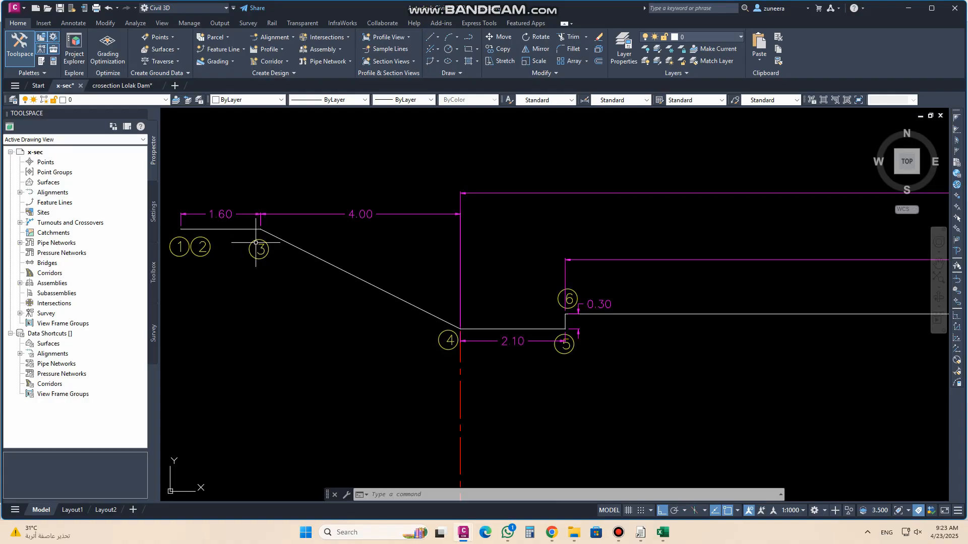
{"action": "left_click_drag", "start_coordinate": [403, 318], "coordinate": [309, 269]}
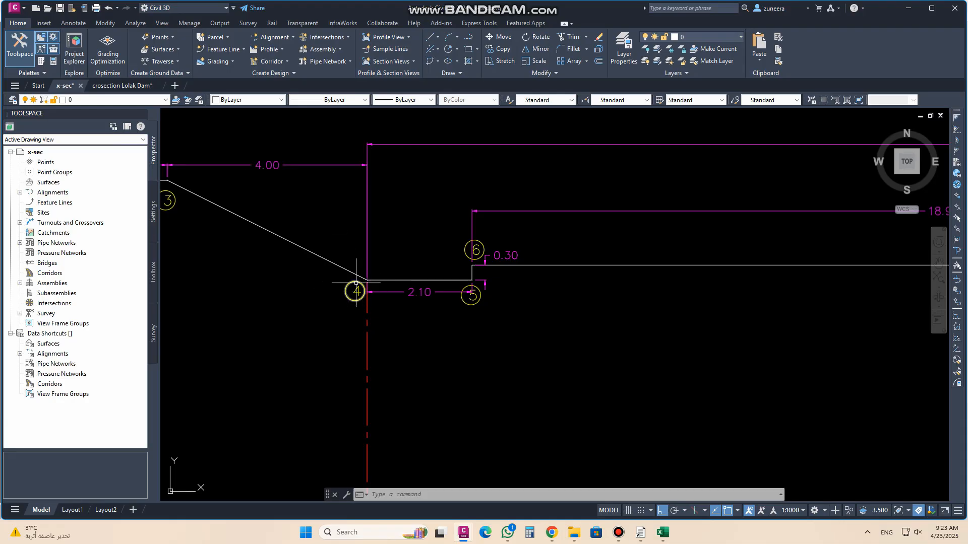
{"action": "left_click_drag", "start_coordinate": [451, 319], "coordinate": [370, 329]}
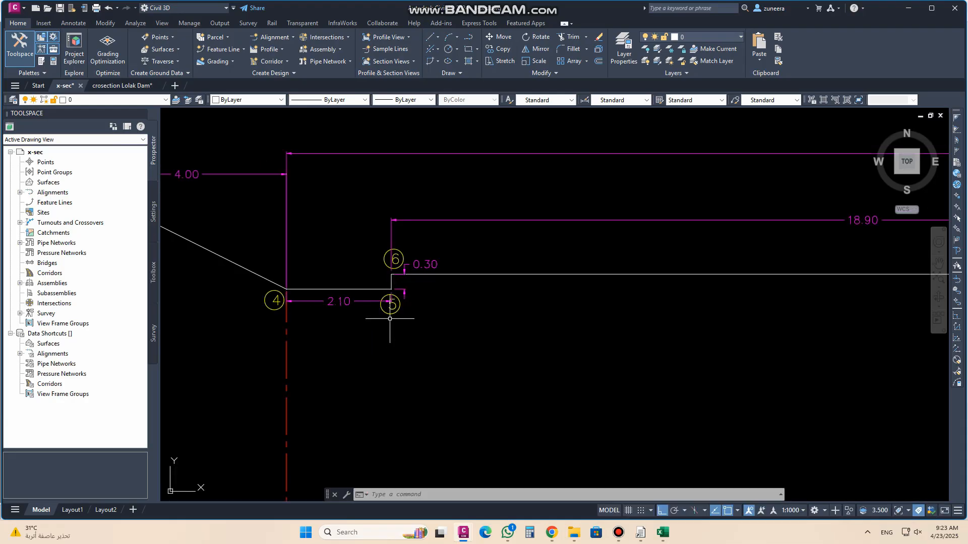
{"action": "scroll", "coordinate": [382, 259], "scroll_direction": "down", "scroll_amount": 3}
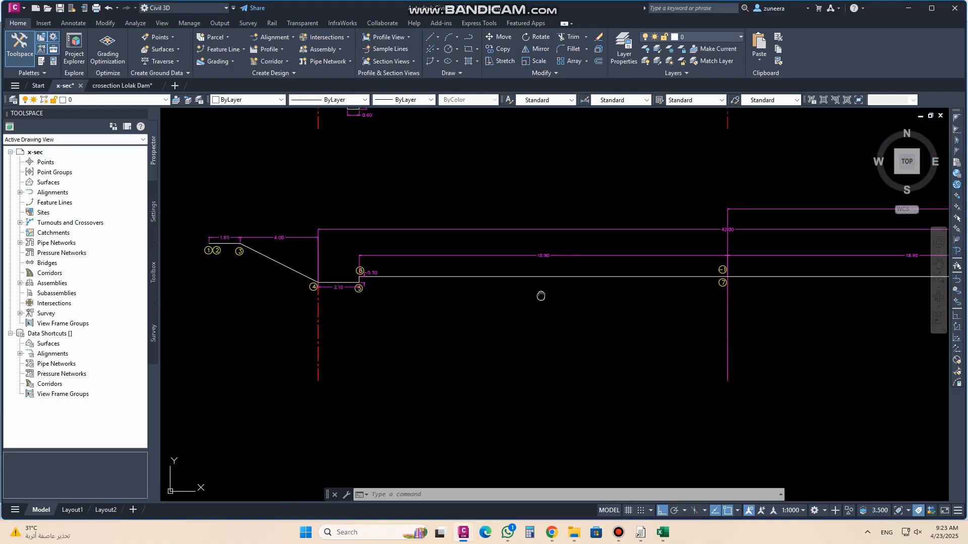
Examine points 8 to 13 and their dimensions on the right bank of the numbered section
{"action": "scroll", "coordinate": [532, 280], "scroll_direction": "up", "scroll_amount": 3}
{"action": "scroll", "coordinate": [509, 261], "scroll_direction": "up", "scroll_amount": 2}
{"action": "scroll", "coordinate": [382, 313], "scroll_direction": "down", "scroll_amount": 3}
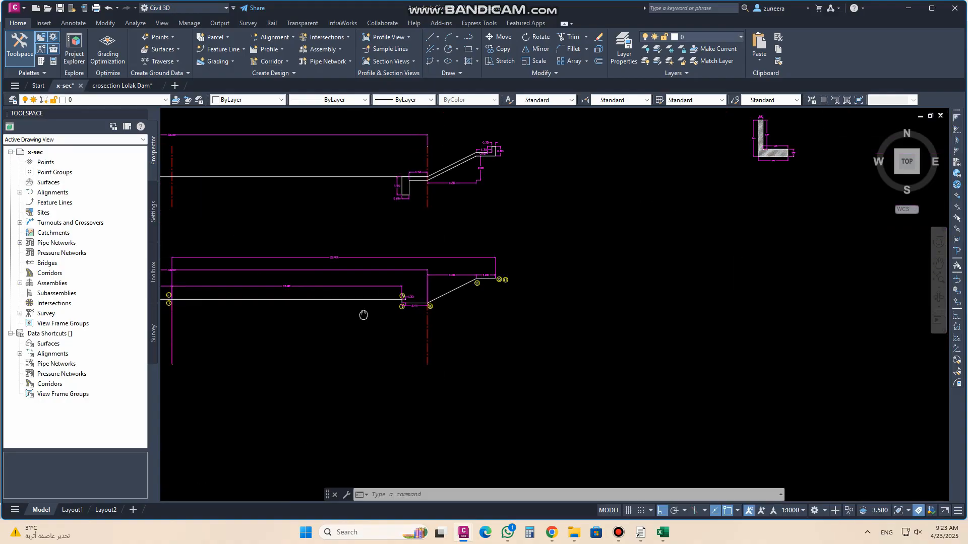
{"action": "scroll", "coordinate": [656, 306], "scroll_direction": "up", "scroll_amount": 3}
{"action": "left_click_drag", "start_coordinate": [657, 306], "coordinate": [414, 304]}
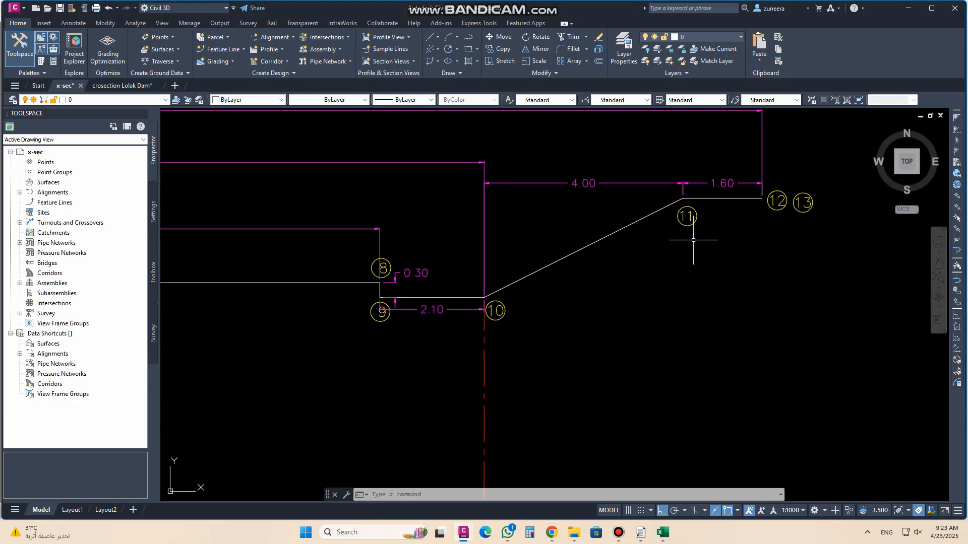
{"action": "left_click_drag", "start_coordinate": [793, 212], "coordinate": [619, 274]}
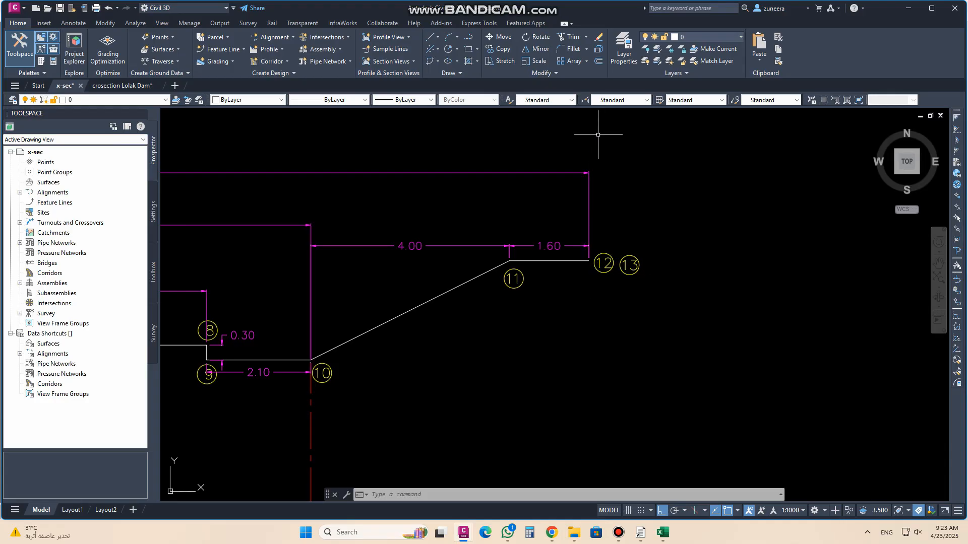
{"action": "scroll", "coordinate": [671, 302], "scroll_direction": "down", "scroll_amount": 3}
{"action": "scroll", "coordinate": [514, 307], "scroll_direction": "down", "scroll_amount": 3}
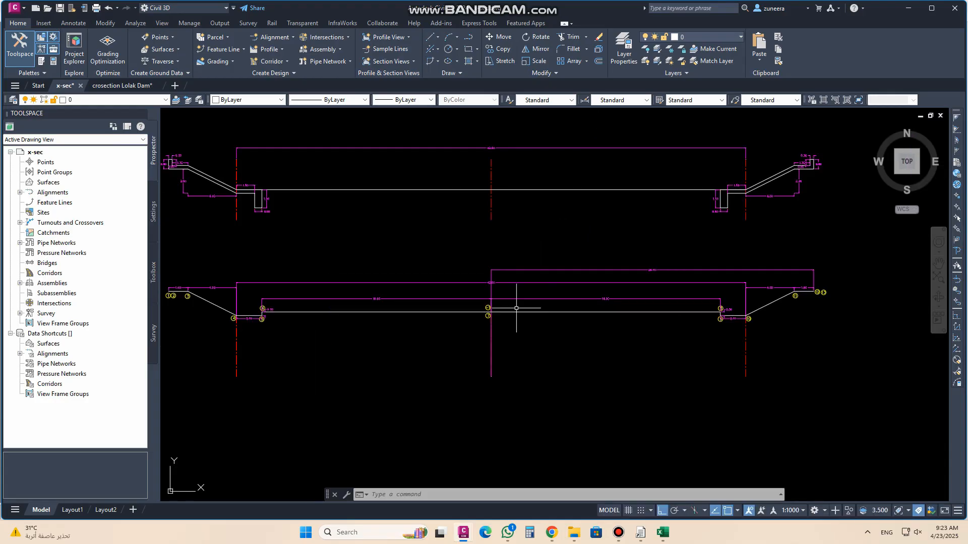
Review the channel bed of the numbered section between its left edge and the centreline points -1 and 7
{"action": "scroll", "coordinate": [378, 309], "scroll_direction": "up", "scroll_amount": 6}
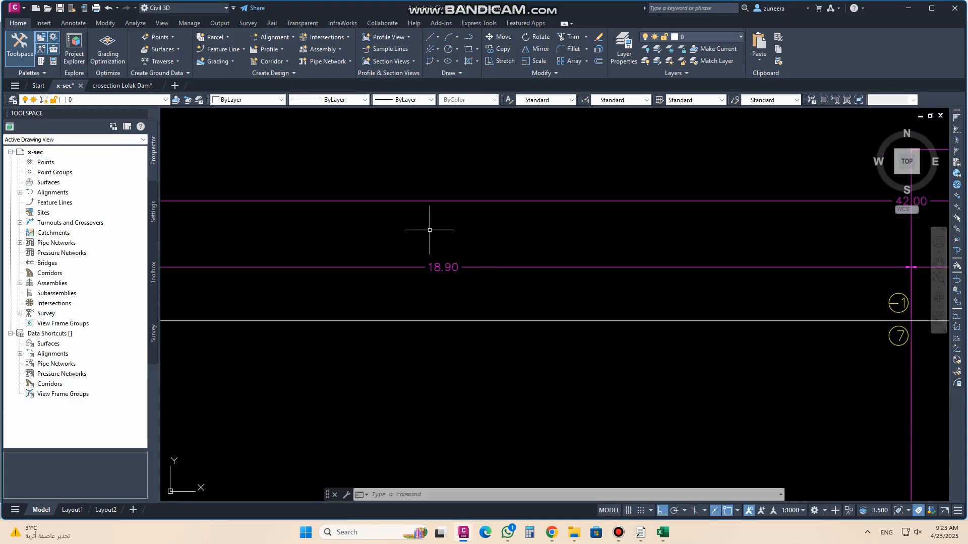
{"action": "scroll", "coordinate": [427, 300], "scroll_direction": "down", "scroll_amount": 5}
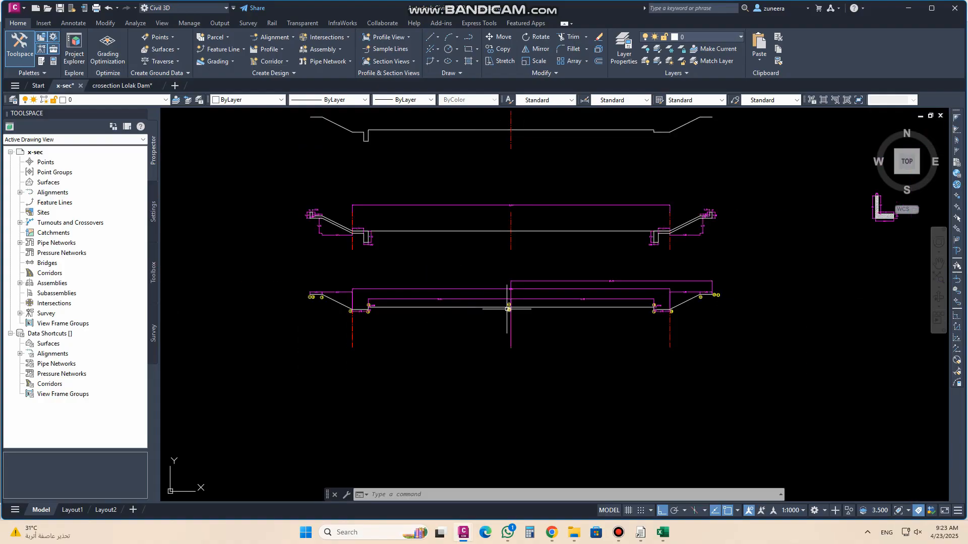
{"action": "scroll", "coordinate": [454, 303], "scroll_direction": "up", "scroll_amount": 4}
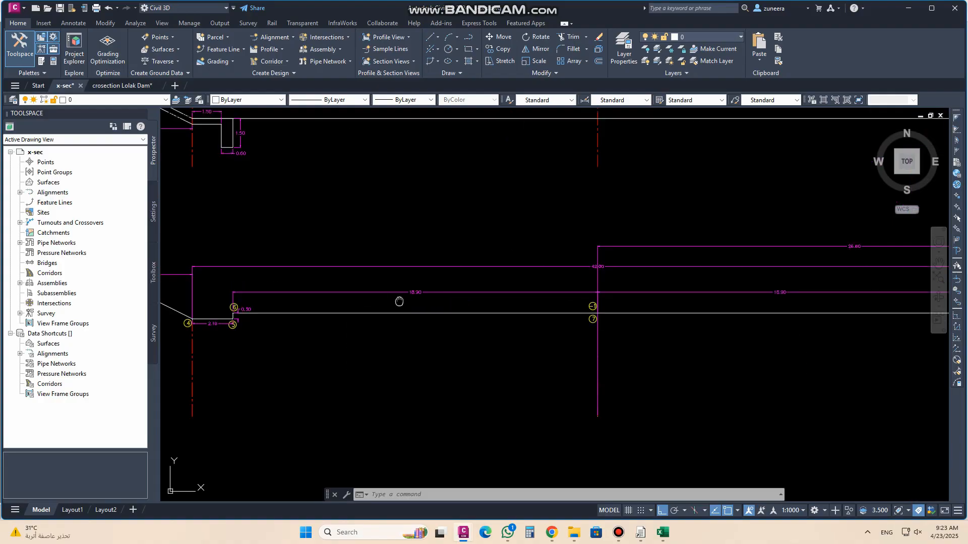
{"action": "left_click_drag", "start_coordinate": [400, 301], "coordinate": [474, 298]}
{"action": "scroll", "coordinate": [282, 303], "scroll_direction": "up", "scroll_amount": 4}
{"action": "scroll", "coordinate": [343, 325], "scroll_direction": "down", "scroll_amount": 6}
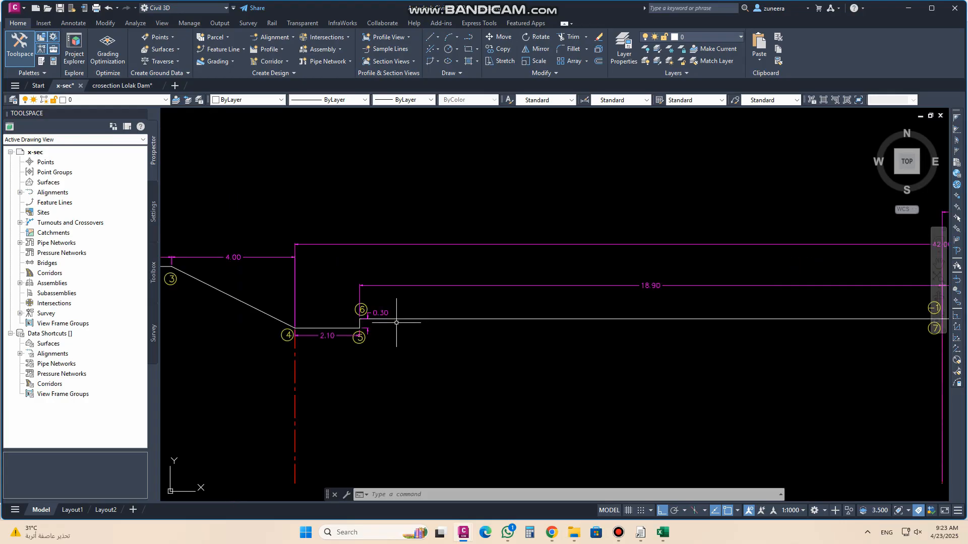
{"action": "left_click_drag", "start_coordinate": [500, 323], "coordinate": [431, 301]}
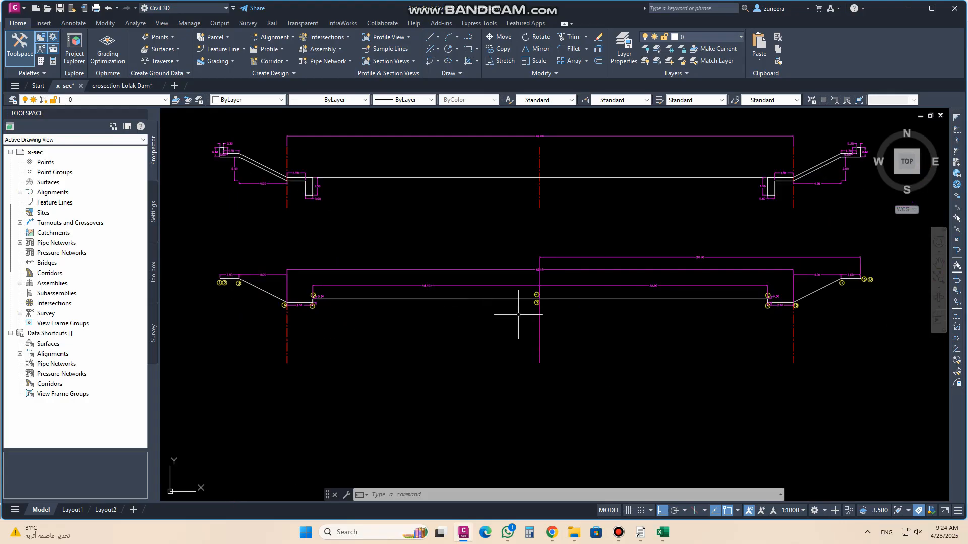
{"action": "left_click_drag", "start_coordinate": [518, 314], "coordinate": [484, 312]}
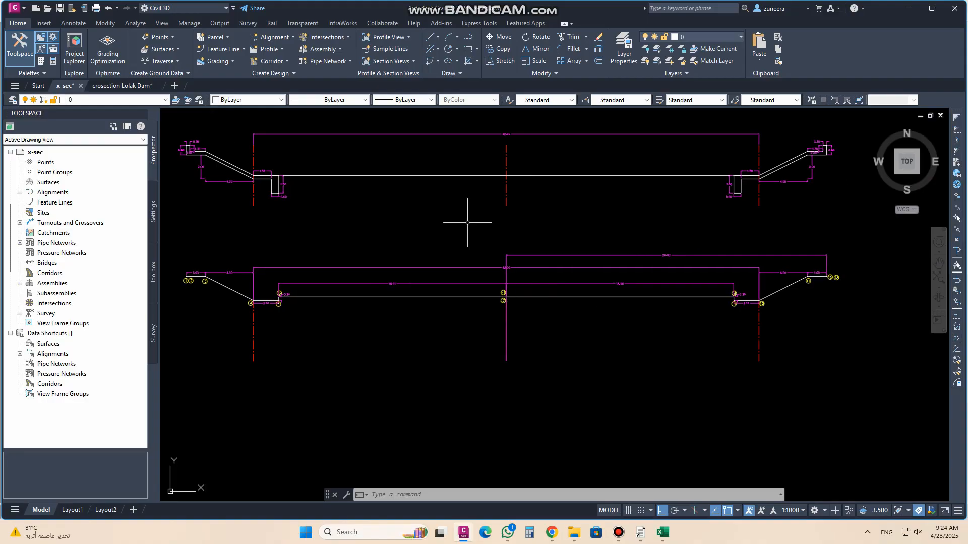
Switch to the Earthworks Quantities Calculation Program and open the Typical Section Definition
{"action": "left_click", "coordinate": [641, 534]}
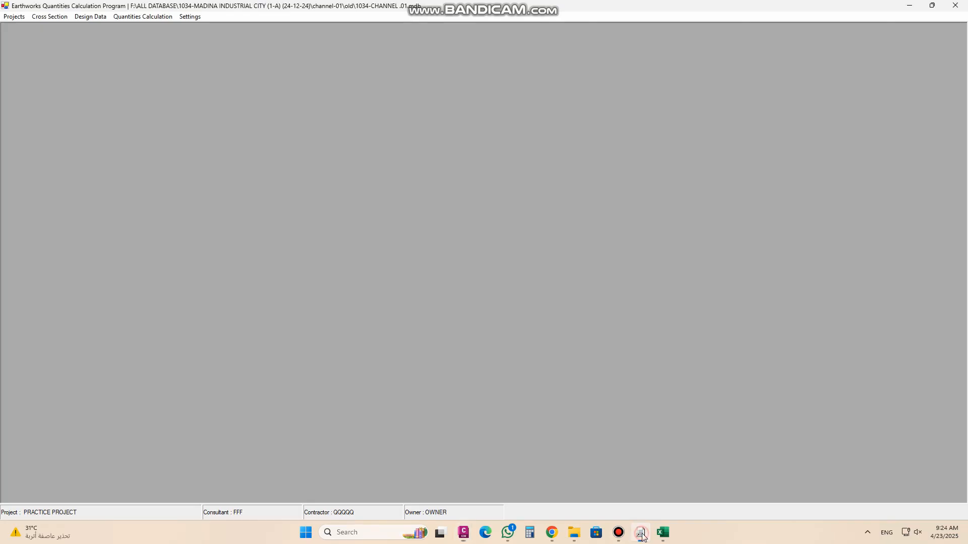
{"action": "left_click", "coordinate": [90, 16]}
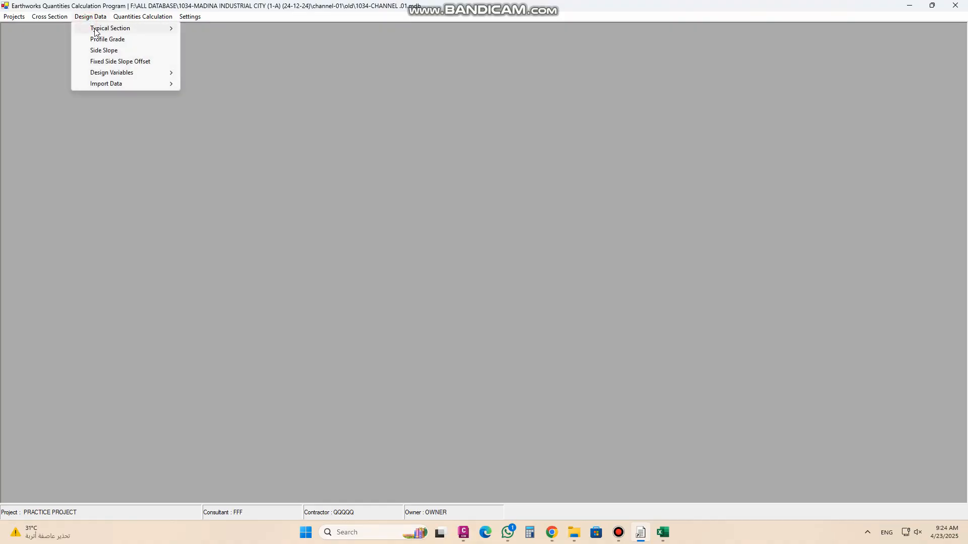
{"action": "mouse_move", "coordinate": [114, 28]}
{"action": "left_click", "coordinate": [208, 28]}
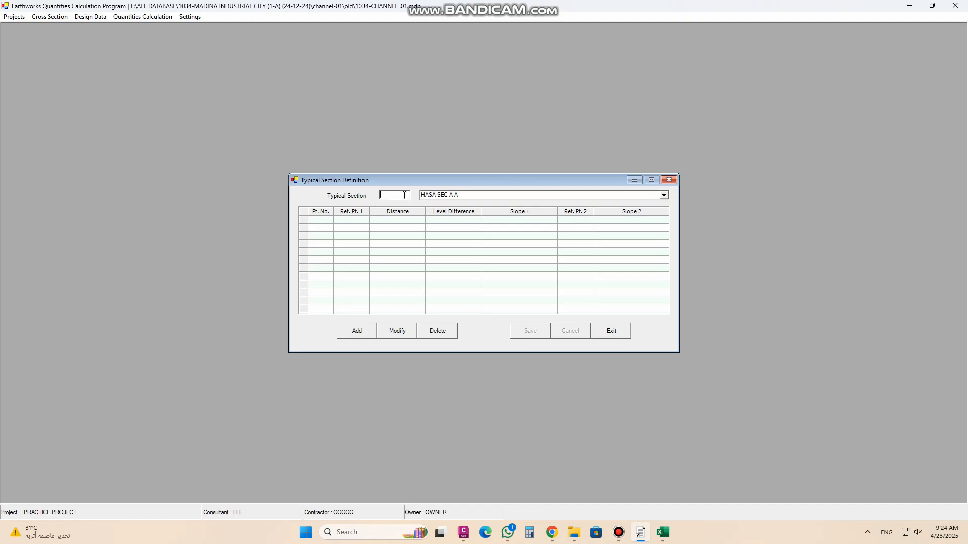
Browse the existing typical sections and display the definition of channel-01
{"action": "left_click", "coordinate": [473, 195]}
{"action": "key", "text": "Down"}
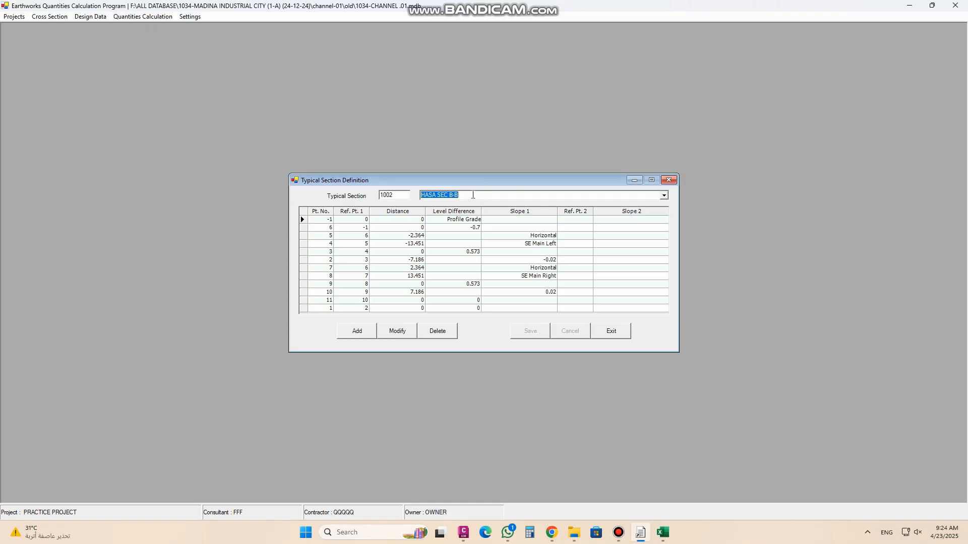
{"action": "key", "text": "Down"}
{"action": "key", "text": "Down"}
{"action": "key", "text": "Down"}
{"action": "key", "text": "Down"}
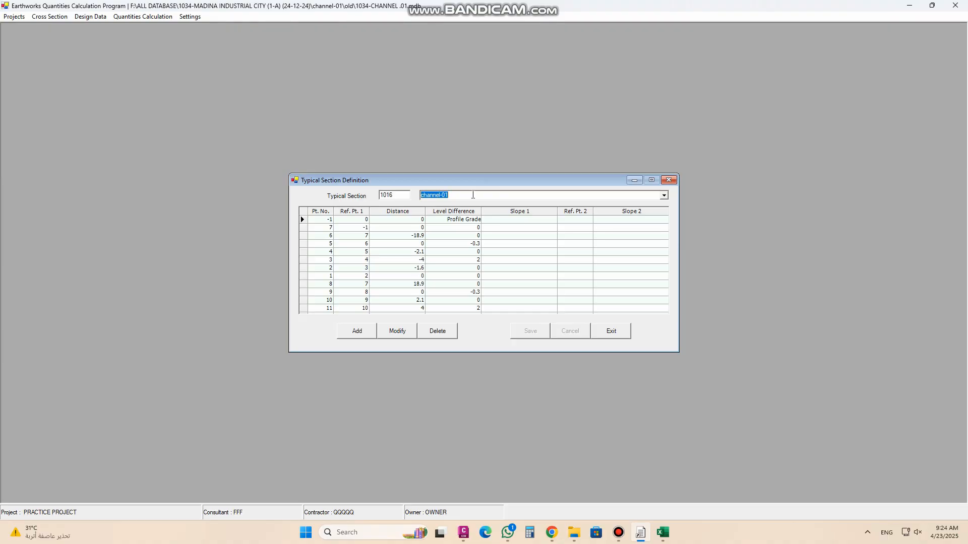
Add a new typical section with number 1017 and the name "practice channel"
{"action": "left_click", "coordinate": [359, 333]}
{"action": "left_click_drag", "start_coordinate": [389, 194], "coordinate": [397, 194]}
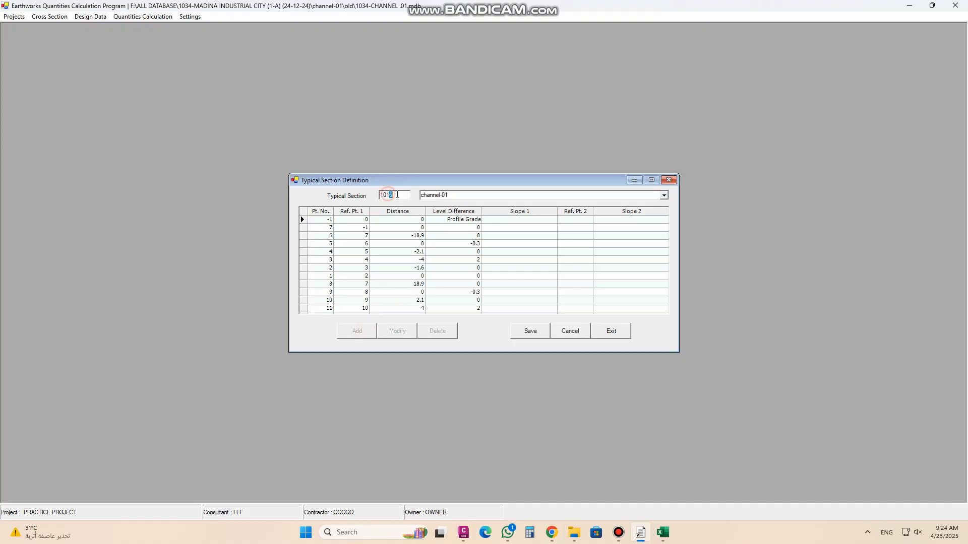
{"action": "type", "text": "7"}
{"action": "left_click", "coordinate": [456, 192]}
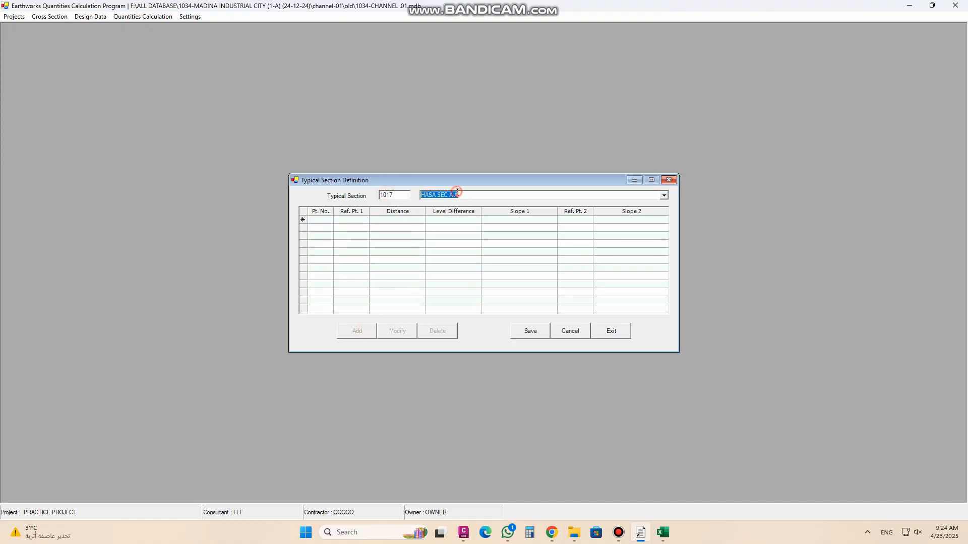
{"action": "type", "text": "practice channel"}
{"action": "left_click", "coordinate": [322, 223]}
Switch to the Civil 3D drawing and check the point numbers at the section's centreline
{"action": "mouse_move", "coordinate": [469, 529]}
{"action": "left_click", "coordinate": [406, 476]}
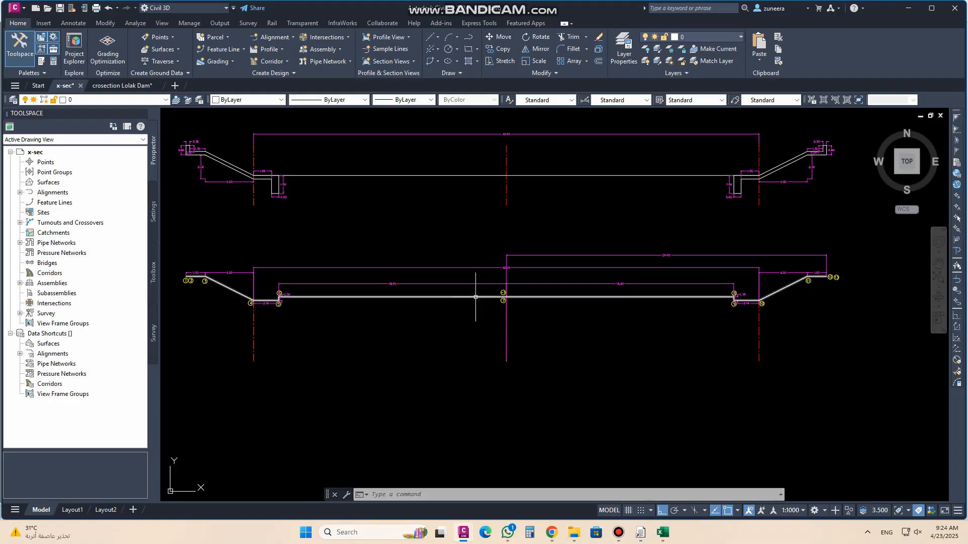
{"action": "scroll", "coordinate": [513, 296], "scroll_direction": "up", "scroll_amount": 7}
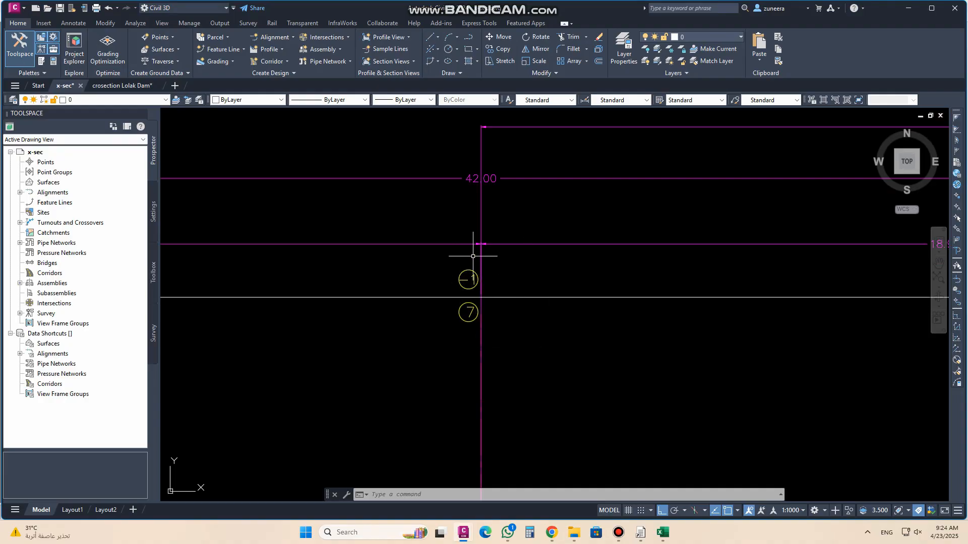
Back in the Earthworks Quantities Calculation Program, define point -1 with reference point 0, distance 0 and level difference Profile Grade
{"action": "left_click", "coordinate": [640, 533]}
{"action": "type", "text": "1"}
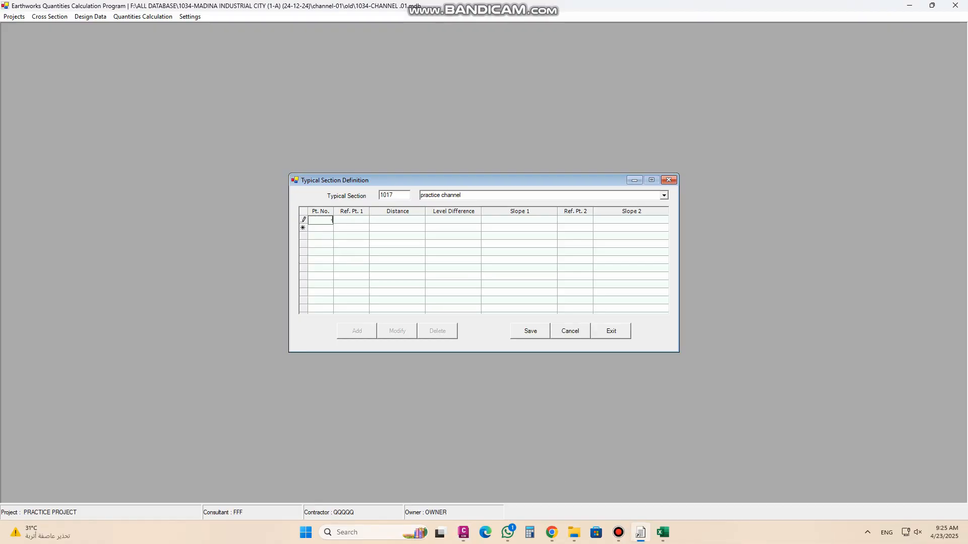
{"action": "left_click", "coordinate": [349, 220]}
{"action": "type", "text": "0"}
{"action": "key", "text": "Tab"}
{"action": "left_click", "coordinate": [447, 220]}
{"action": "left_click", "coordinate": [477, 219]}
{"action": "left_click", "coordinate": [457, 229]}
{"action": "left_click", "coordinate": [328, 228]}
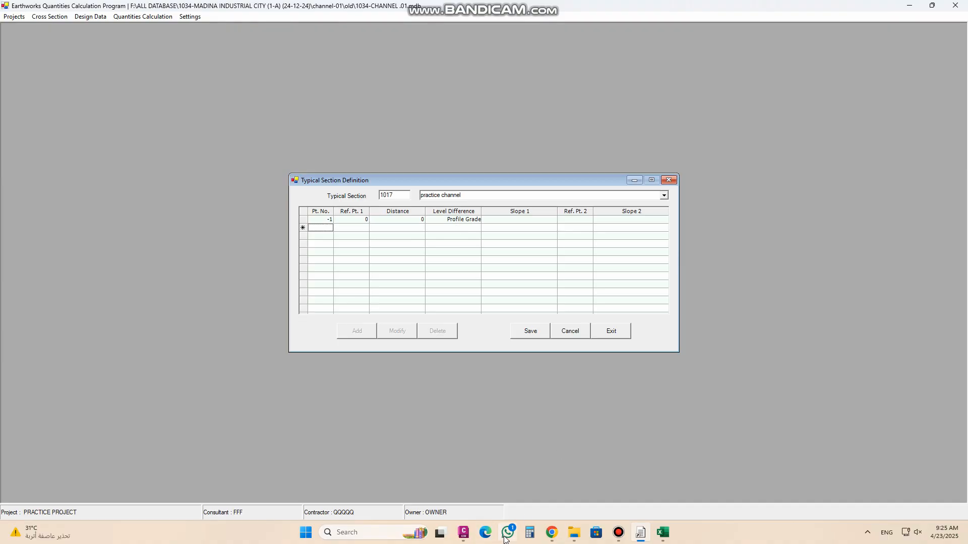
Return to the Civil 3D drawing and examine how point 7 sits relative to point -1
{"action": "mouse_move", "coordinate": [665, 540]}
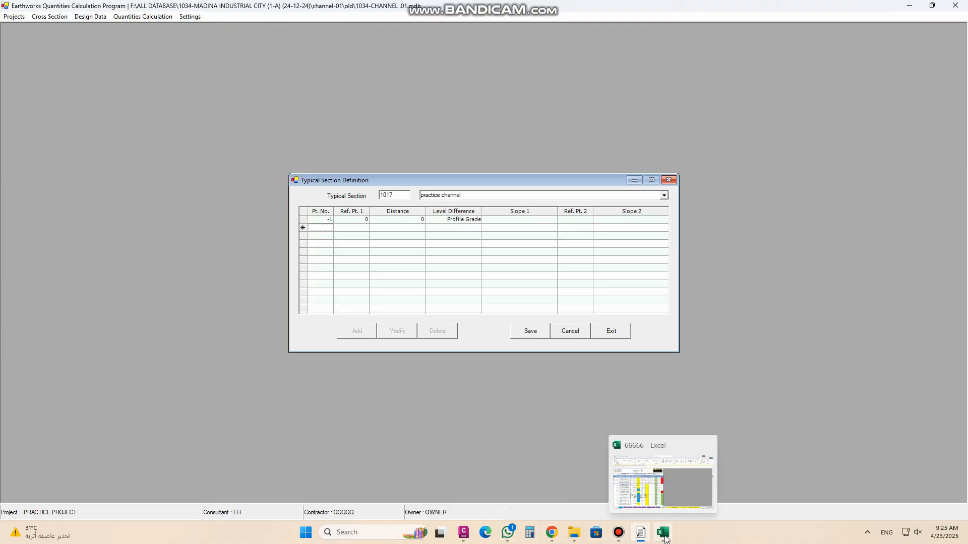
{"action": "left_click", "coordinate": [463, 533]}
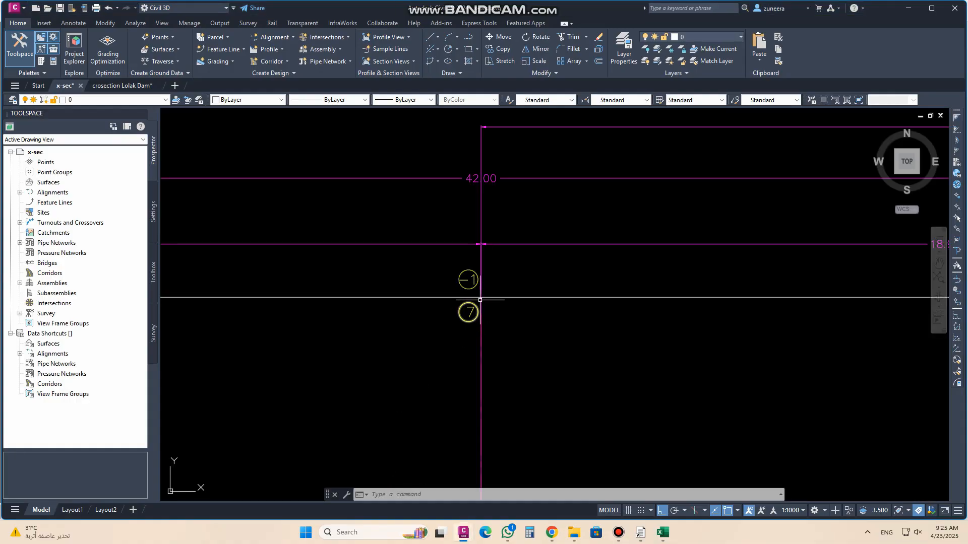
{"action": "scroll", "coordinate": [480, 299], "scroll_direction": "up", "scroll_amount": 2}
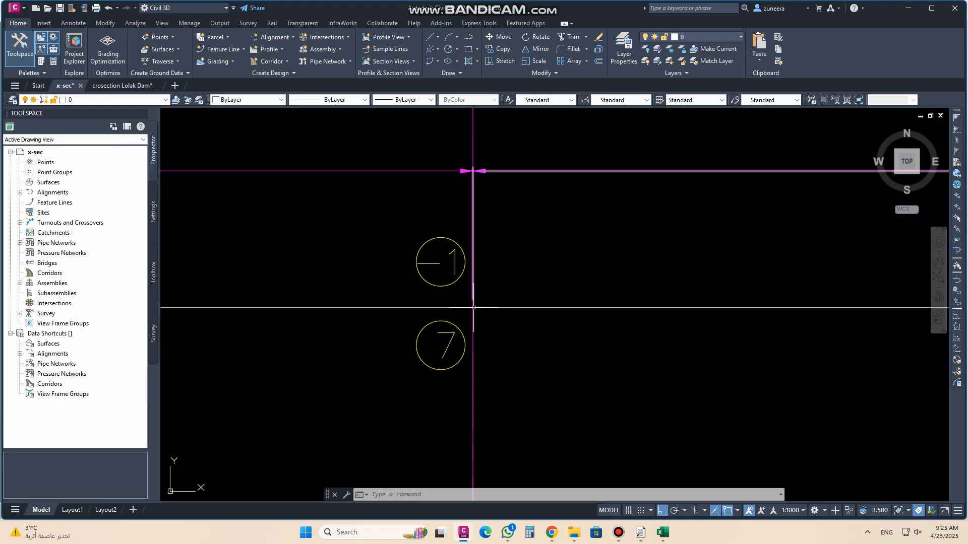
Switch back to the Earthworks Quantities Calculation Program and define point 7 with reference point -1, distance 0 and level difference 0
{"action": "scroll", "coordinate": [473, 308], "scroll_direction": "down", "scroll_amount": 4}
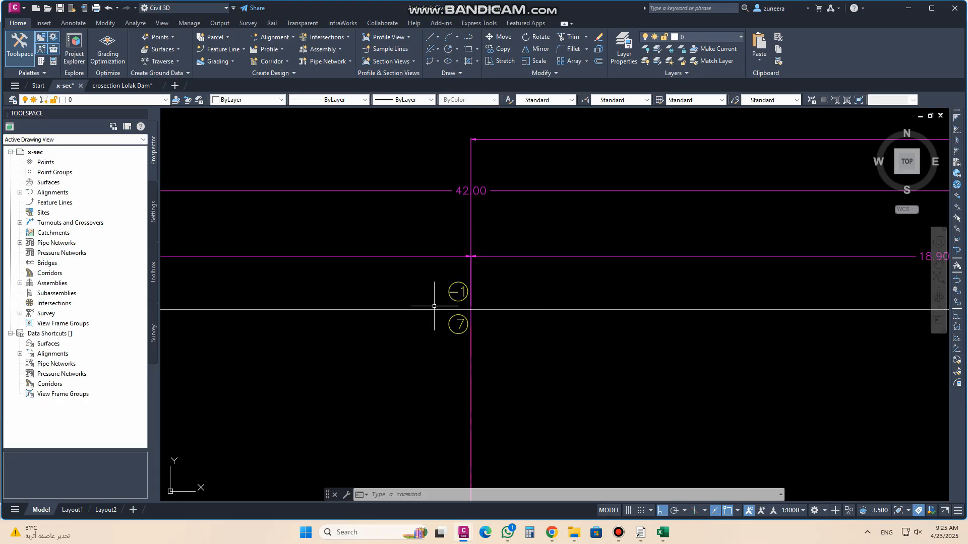
{"action": "scroll", "coordinate": [463, 321], "scroll_direction": "up", "scroll_amount": 3}
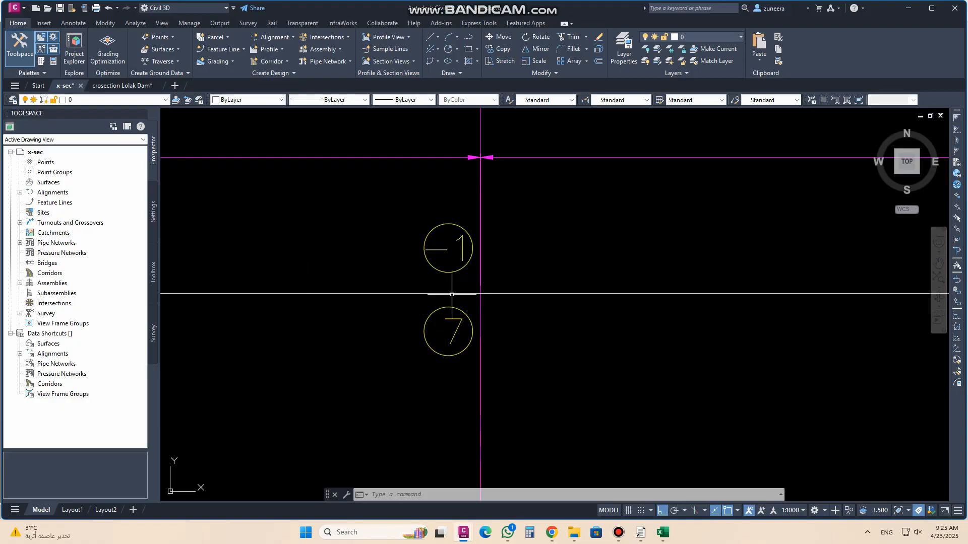
{"action": "left_click", "coordinate": [640, 532]}
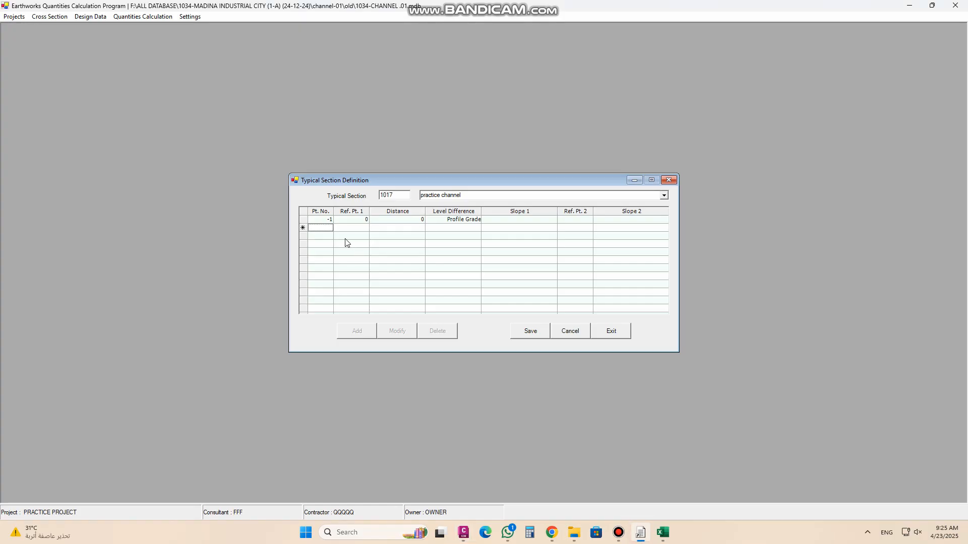
{"action": "key", "text": "Tab"}
{"action": "type", "text": "-1"}
{"action": "key", "text": "Tab"}
{"action": "type", "text": "0"}
{"action": "key", "text": "Tab"}
{"action": "type", "text": "0"}
{"action": "left_click", "coordinate": [332, 236]}
Switch to the Civil 3D drawing and examine the horizontal dimension between points 7 and 6
{"action": "left_click", "coordinate": [410, 488]}
{"action": "mouse_move", "coordinate": [454, 316]}
{"action": "left_mouse_down"}
{"action": "mouse_move", "coordinate": [725, 312]}
{"action": "mouse_move", "coordinate": [488, 304]}
{"action": "left_mouse_up"}
{"action": "scroll", "coordinate": [391, 304], "scroll_direction": "up", "scroll_amount": 4}
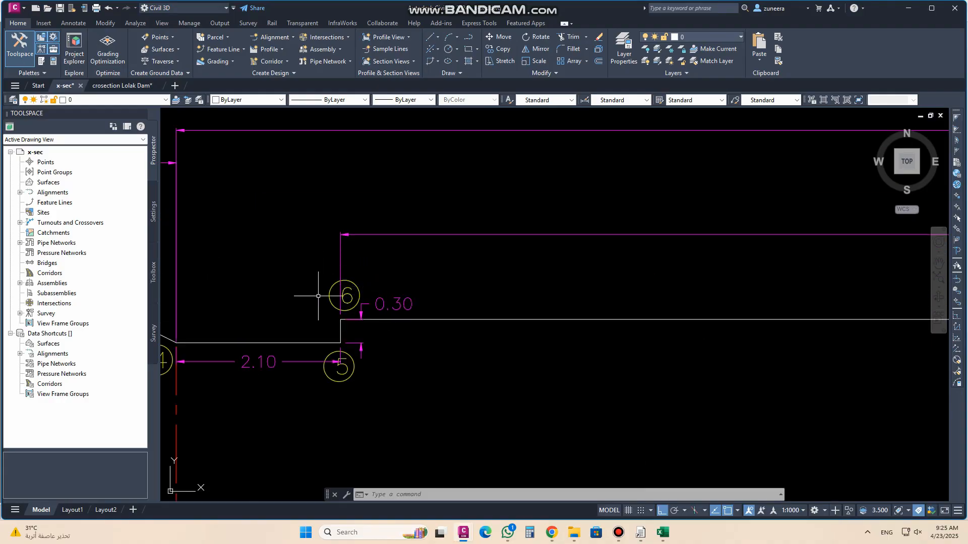
{"action": "scroll", "coordinate": [324, 309], "scroll_direction": "down", "scroll_amount": 4}
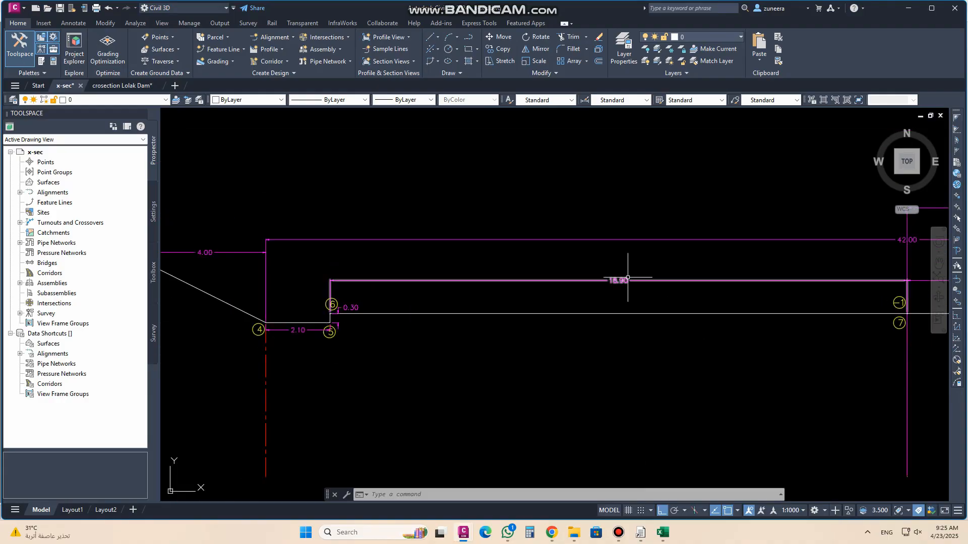
{"action": "scroll", "coordinate": [660, 284], "scroll_direction": "up", "scroll_amount": 4}
{"action": "scroll", "coordinate": [487, 268], "scroll_direction": "down", "scroll_amount": 4}
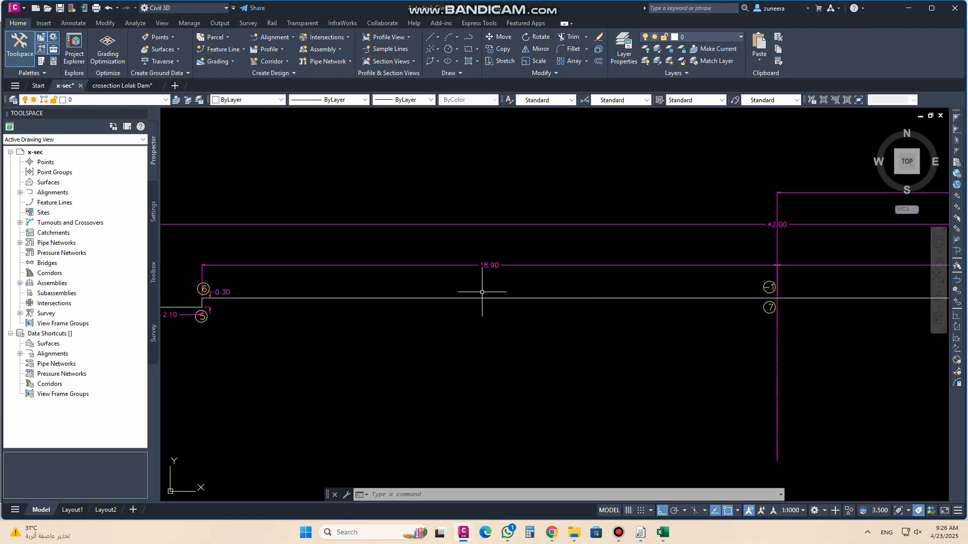
Back in the Earthworks program, define point 6 with reference point 7, distance -18.9 and level difference 0, rechecking the distance in the drawing
{"action": "left_click", "coordinate": [640, 532]}
{"action": "type", "text": "6"}
{"action": "key", "text": "Tab"}
{"action": "type", "text": "7"}
{"action": "key", "text": "Tab"}
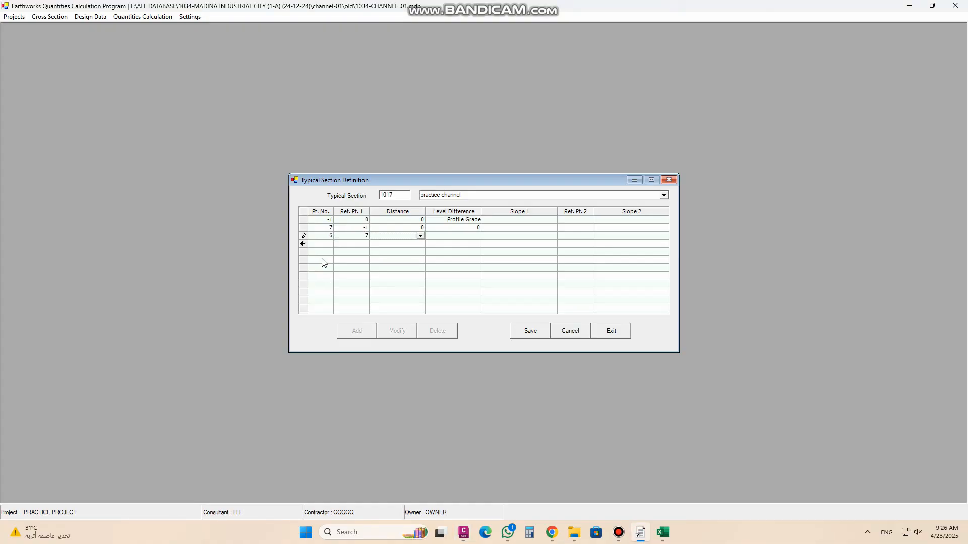
{"action": "type", "text": "-18."}
{"action": "left_click", "coordinate": [464, 524]}
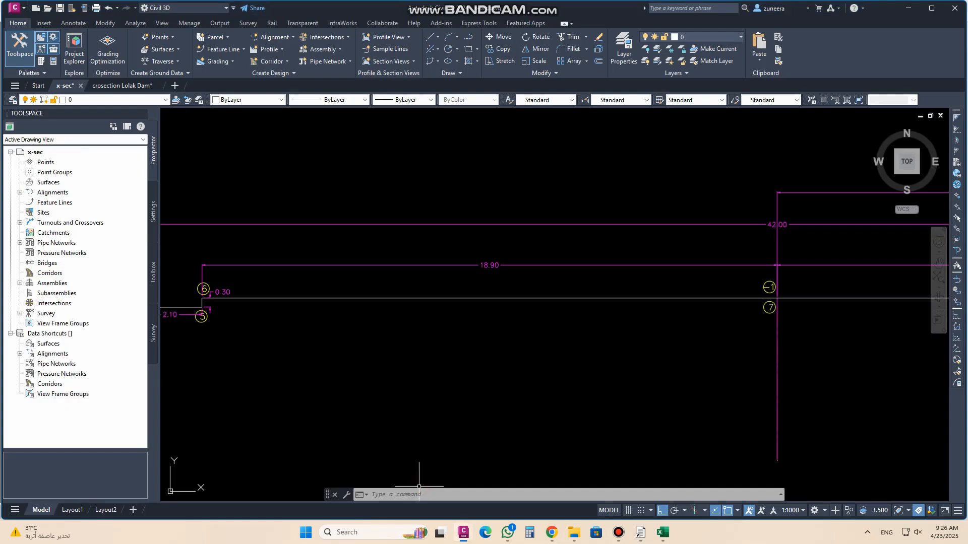
{"action": "left_click", "coordinate": [641, 532]}
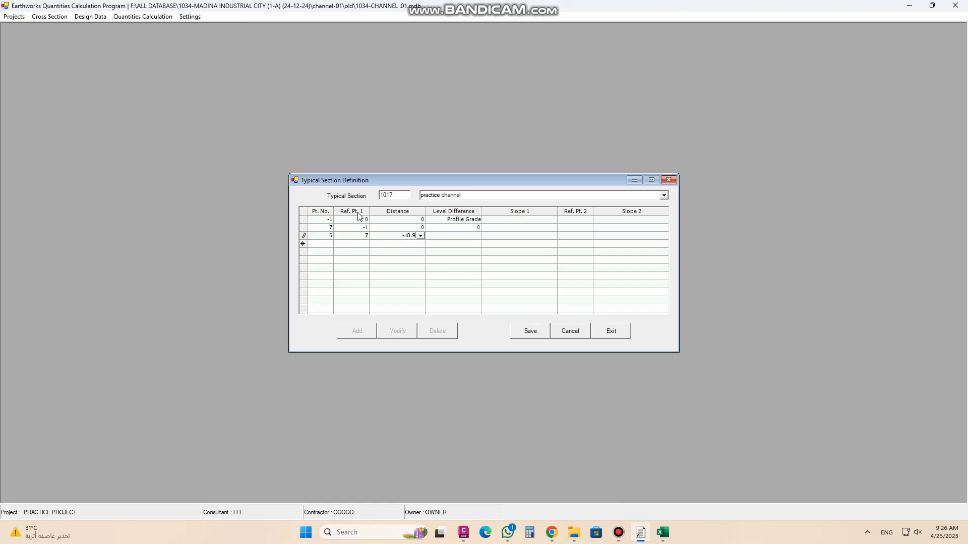
{"action": "left_click", "coordinate": [452, 237]}
{"action": "type", "text": "0"}
{"action": "key", "text": "Return"}
Return to the Civil 3D drawing and check the vertical drop from point 6 to point 5
{"action": "mouse_move", "coordinate": [462, 532]}
{"action": "left_click", "coordinate": [408, 496]}
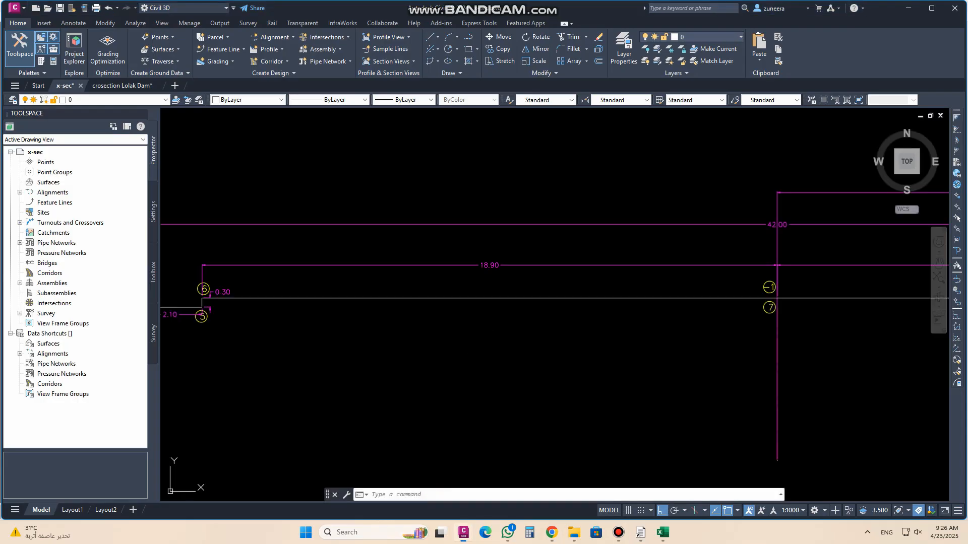
{"action": "scroll", "coordinate": [287, 330], "scroll_direction": "up", "scroll_amount": 2}
{"action": "scroll", "coordinate": [450, 358], "scroll_direction": "up", "scroll_amount": 2}
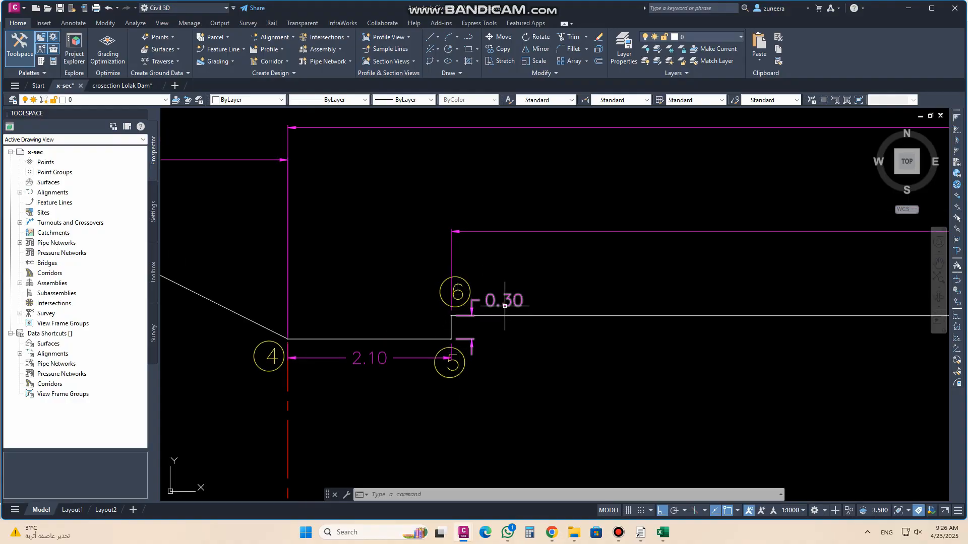
Switch to the Earthworks program and define point 5 with reference point 6, distance 0 and level difference -0.3
{"action": "left_click", "coordinate": [665, 539]}
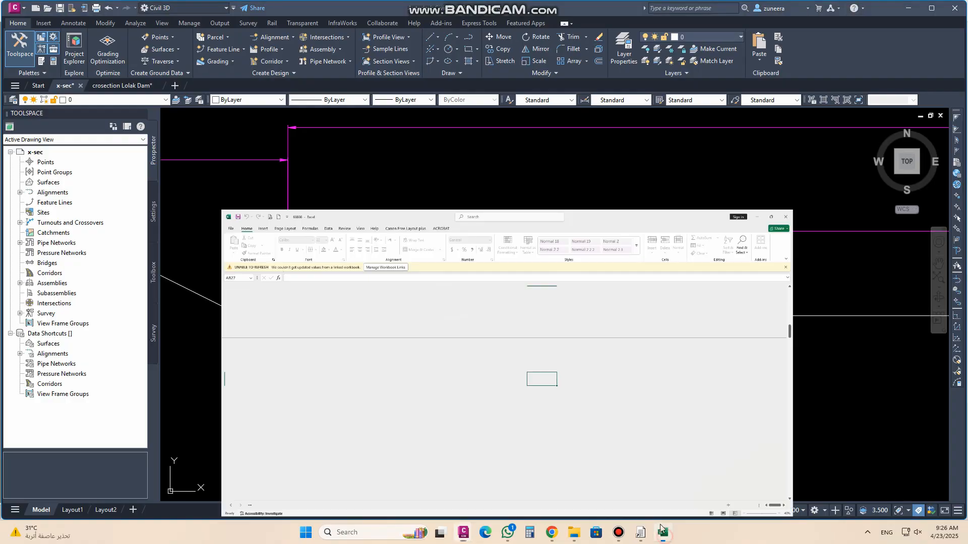
{"action": "left_click", "coordinate": [642, 538]}
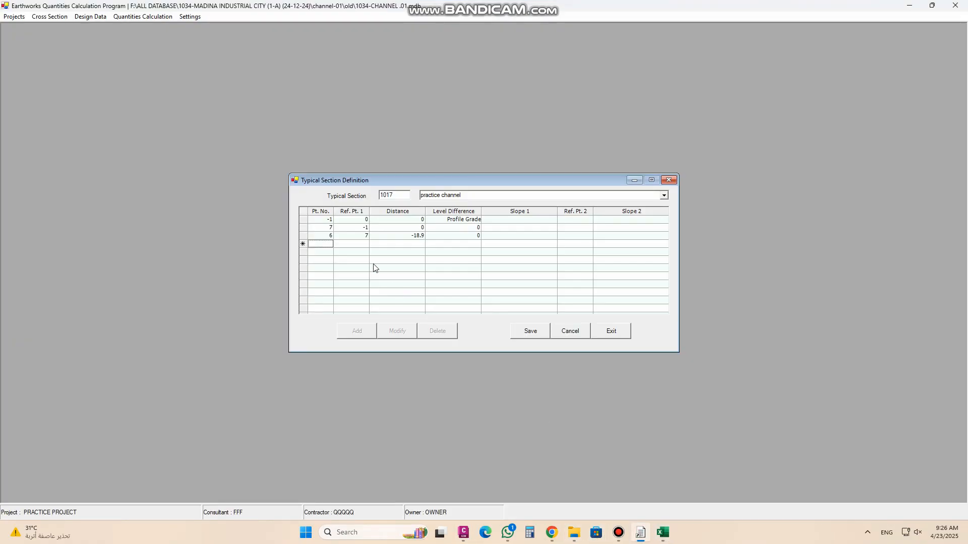
{"action": "type", "text": "5"}
{"action": "key", "text": "Tab"}
{"action": "type", "text": "6"}
{"action": "key", "text": "Tab"}
{"action": "type", "text": "0"}
{"action": "key", "text": "Tab"}
{"action": "type", "text": "-0.3"}
{"action": "left_click", "coordinate": [330, 252]}
Check the 5-to-4 dimension in Civil 3D, and define point 4 in the Earthworks program with reference point 5, distance -2.1 and level difference 0
{"action": "left_click", "coordinate": [641, 535]}
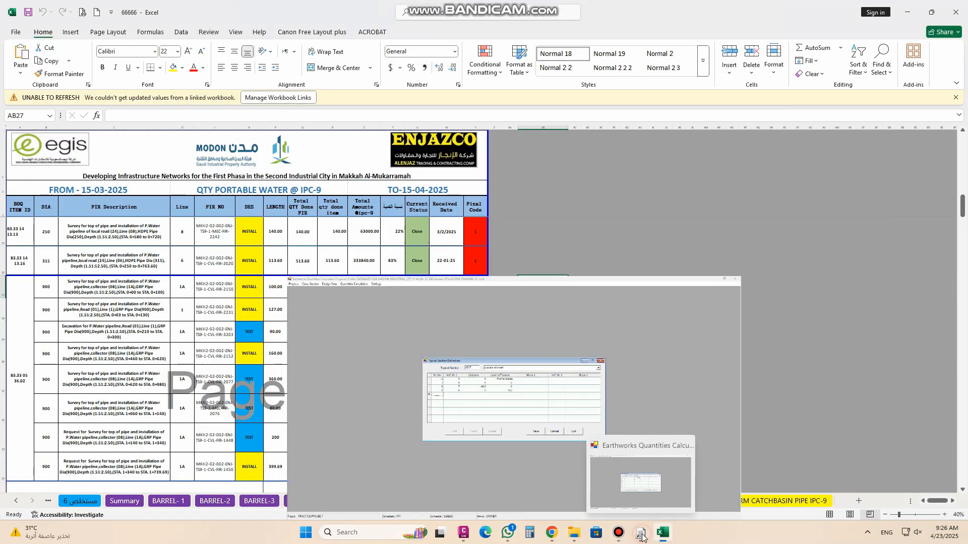
{"action": "left_click", "coordinate": [907, 12]}
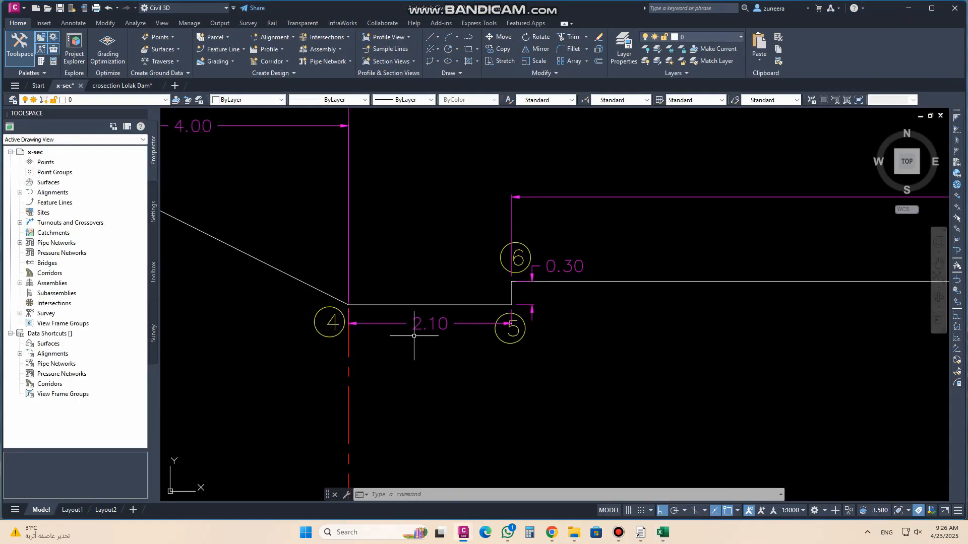
{"action": "left_click", "coordinate": [641, 535]}
{"action": "left_click", "coordinate": [610, 172]}
{"action": "left_click", "coordinate": [321, 251]}
{"action": "type", "text": "4"}
{"action": "key", "text": "Tab"}
{"action": "type", "text": "5"}
{"action": "key", "text": "Tab"}
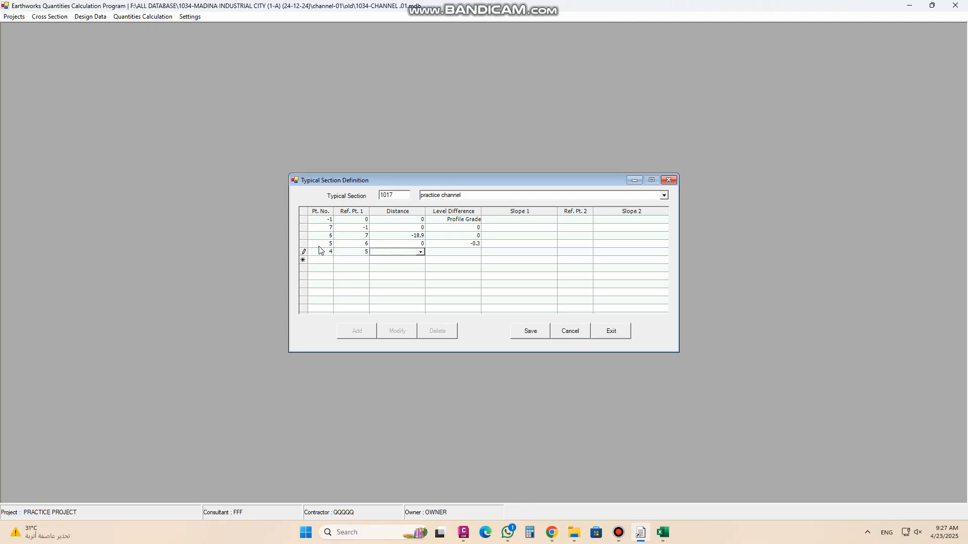
{"action": "type", "text": "-2.1"}
{"action": "key", "text": "Tab"}
{"action": "type", "text": "0"}
{"action": "key", "text": "Return"}
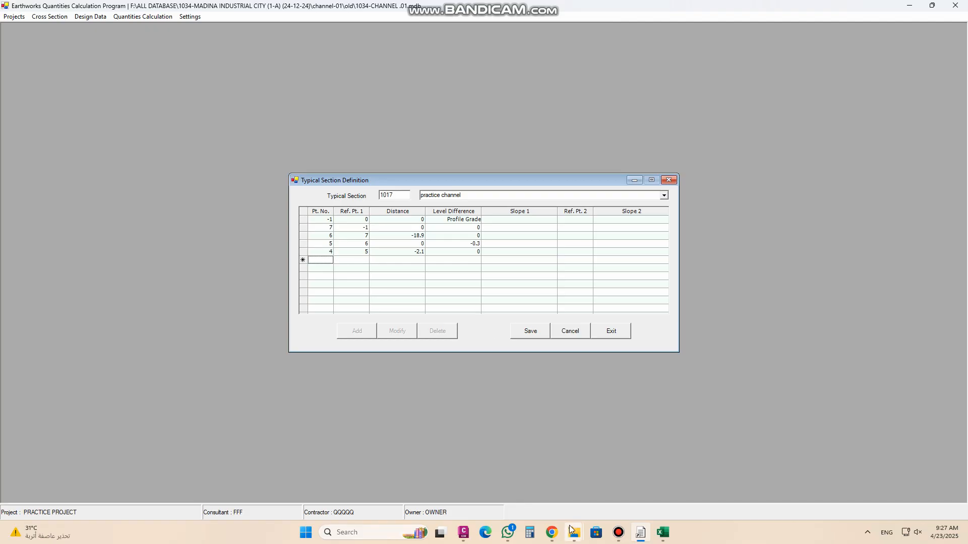
In the Civil 3D drawing, examine the side slope between points 4 and 3 and the matching dimensions in the detailed section above
{"action": "mouse_move", "coordinate": [462, 533]}
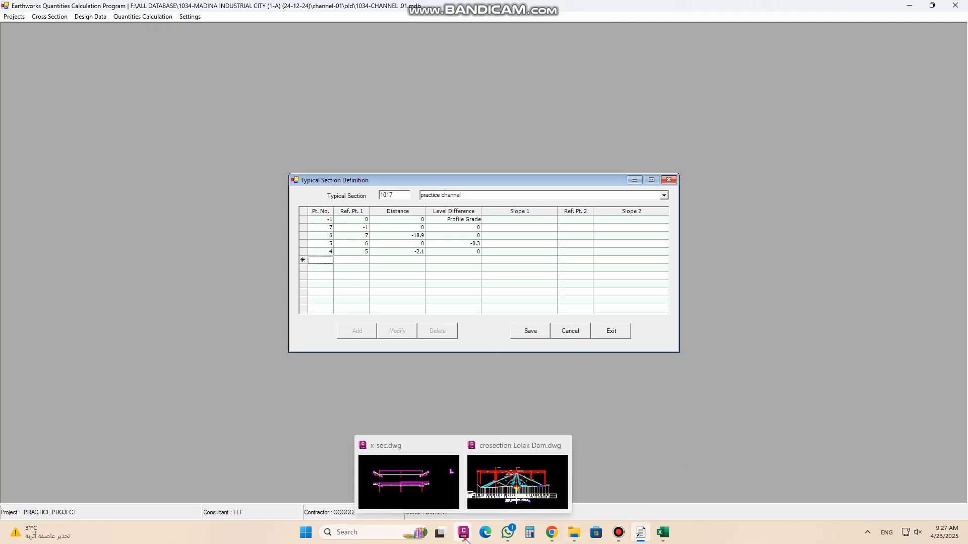
{"action": "left_click", "coordinate": [433, 481]}
{"action": "left_click_drag", "start_coordinate": [413, 349], "coordinate": [477, 372]}
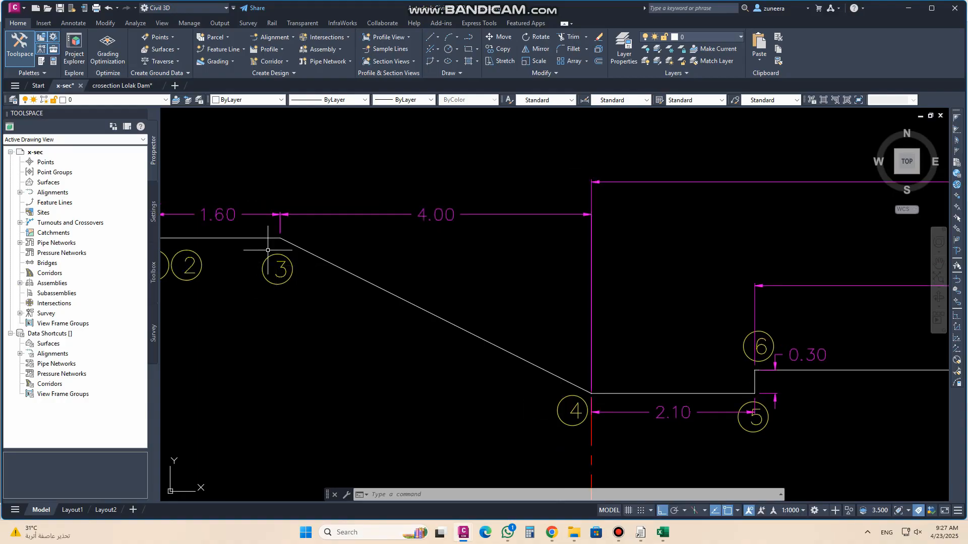
{"action": "scroll", "coordinate": [267, 250], "scroll_direction": "down", "scroll_amount": 8}
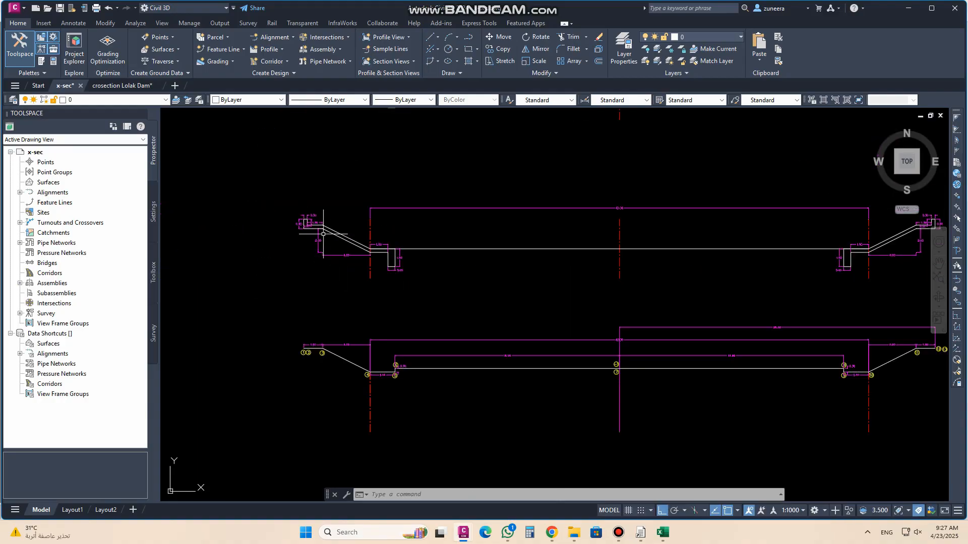
{"action": "scroll", "coordinate": [323, 233], "scroll_direction": "up", "scroll_amount": 6}
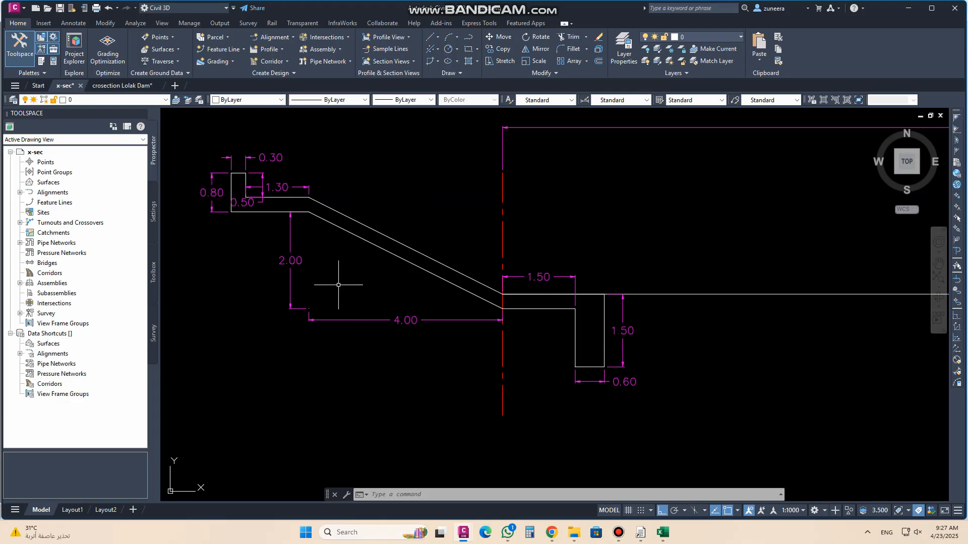
{"action": "scroll", "coordinate": [380, 285], "scroll_direction": "down", "scroll_amount": 3}
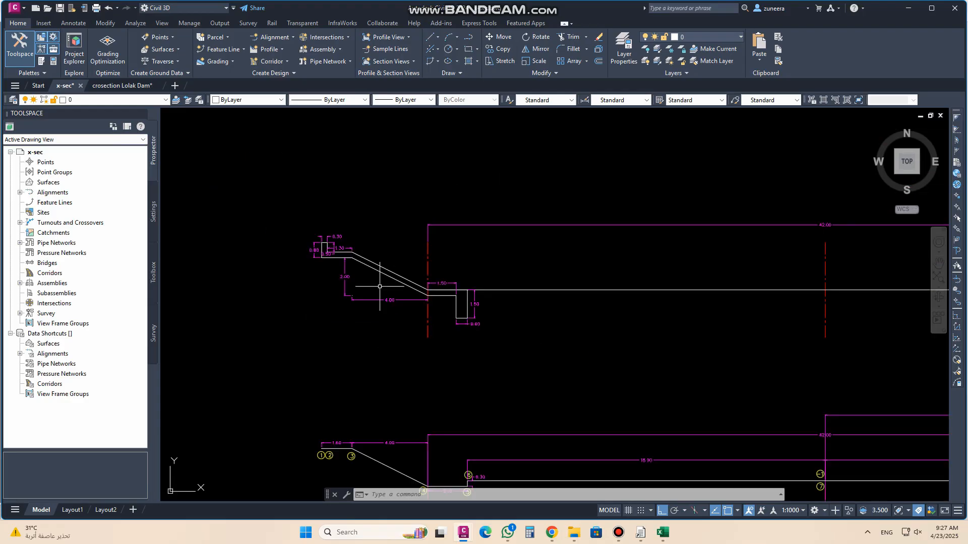
{"action": "left_click_drag", "start_coordinate": [415, 361], "coordinate": [401, 248]}
{"action": "scroll", "coordinate": [394, 367], "scroll_direction": "up", "scroll_amount": 3}
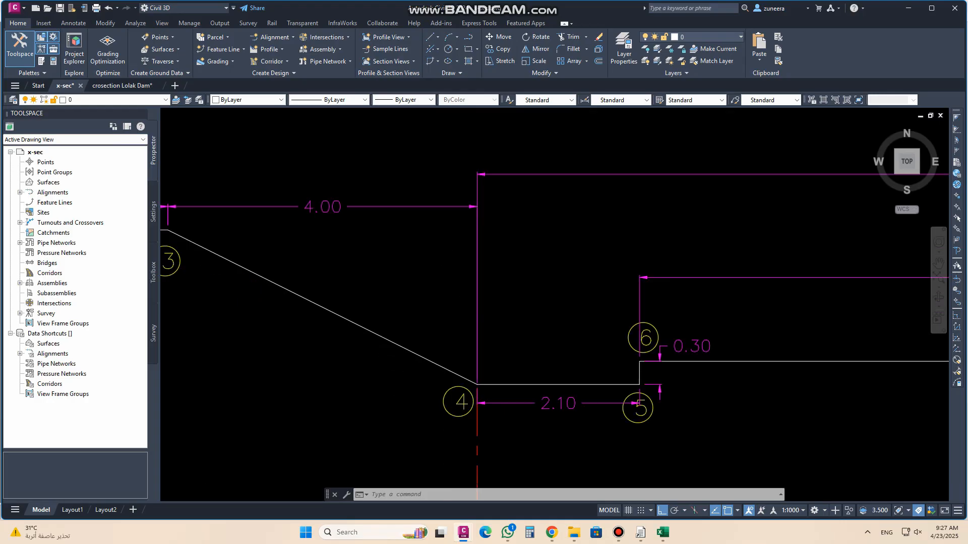
{"action": "scroll", "coordinate": [466, 325], "scroll_direction": "down", "scroll_amount": 1}
Compute the side slope as 1 ÷ 2 in Calculator, and close it
{"action": "left_click", "coordinate": [529, 533]}
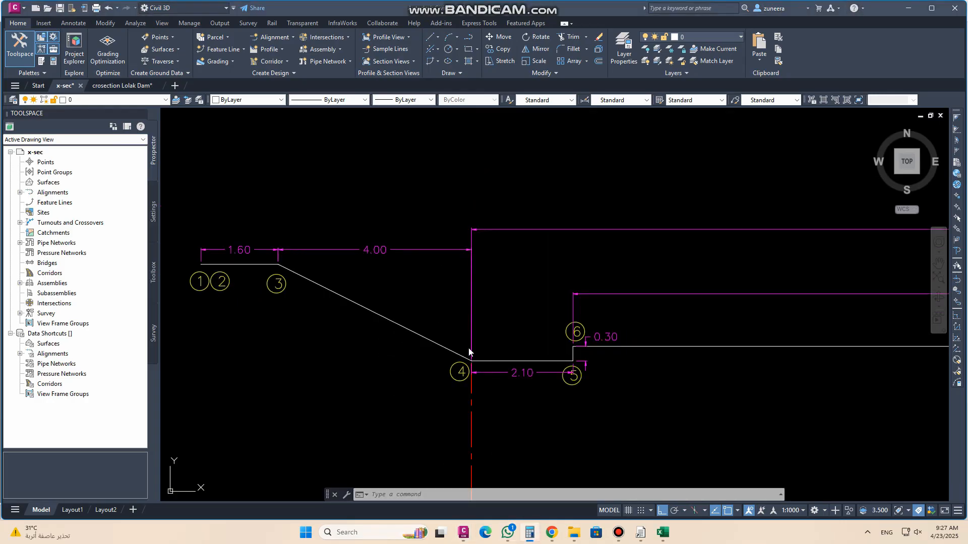
{"action": "type", "text": "1 ÷ 2"}
{"action": "key", "text": "Return"}
{"action": "left_click", "coordinate": [695, 207]}
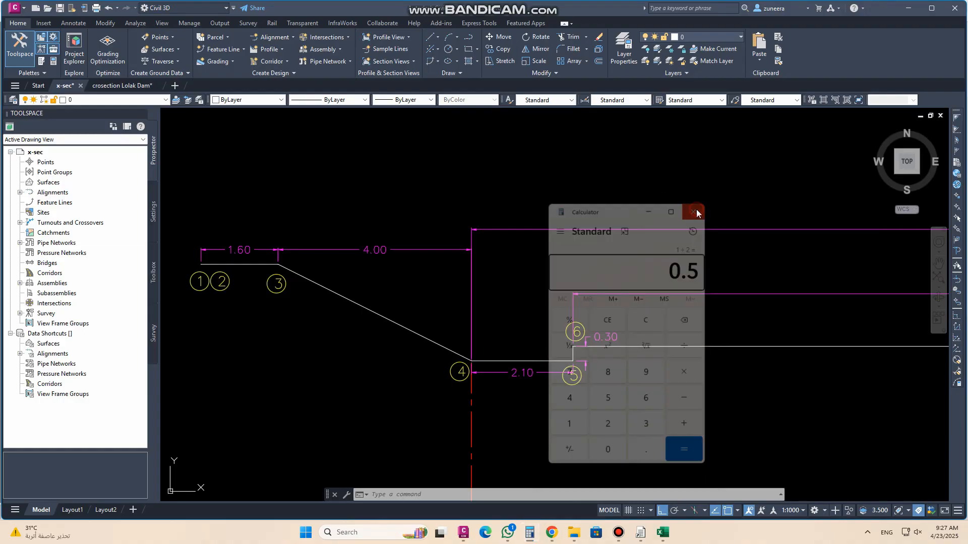
Go back to the Civil 3D x-sec drawing and recheck the sloped segment from point 4 to point 3
{"action": "left_click", "coordinate": [664, 533]}
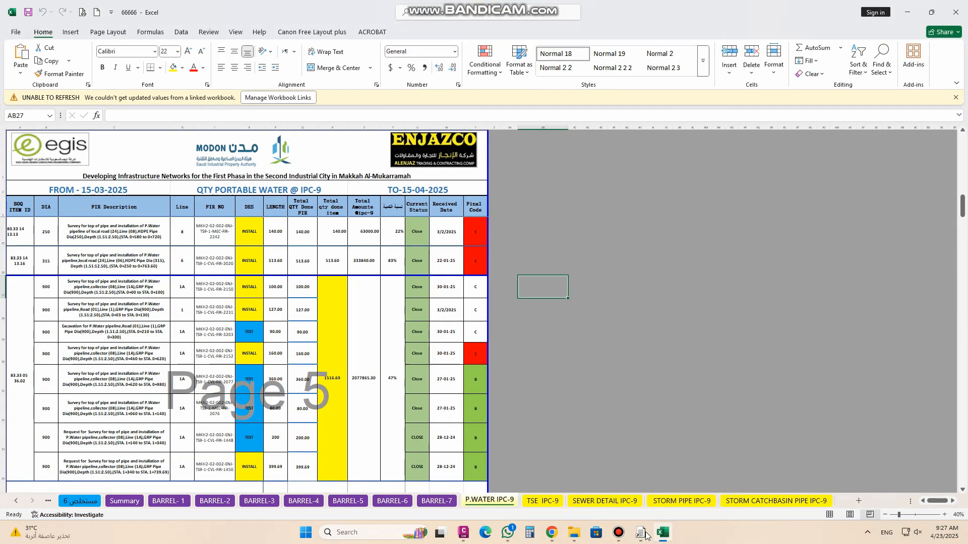
{"action": "left_click", "coordinate": [662, 533]}
{"action": "left_click", "coordinate": [640, 534]}
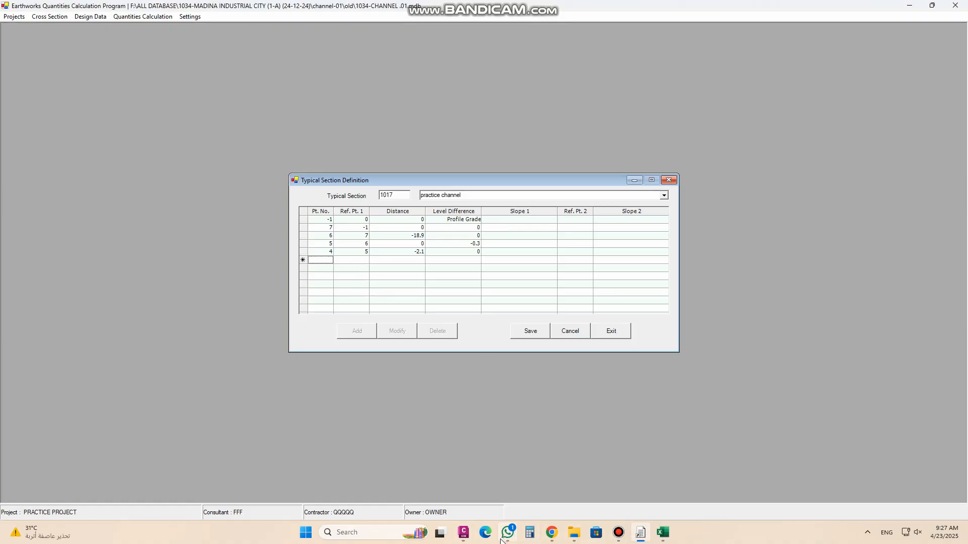
{"action": "left_click", "coordinate": [462, 532]}
{"action": "left_click", "coordinate": [431, 496]}
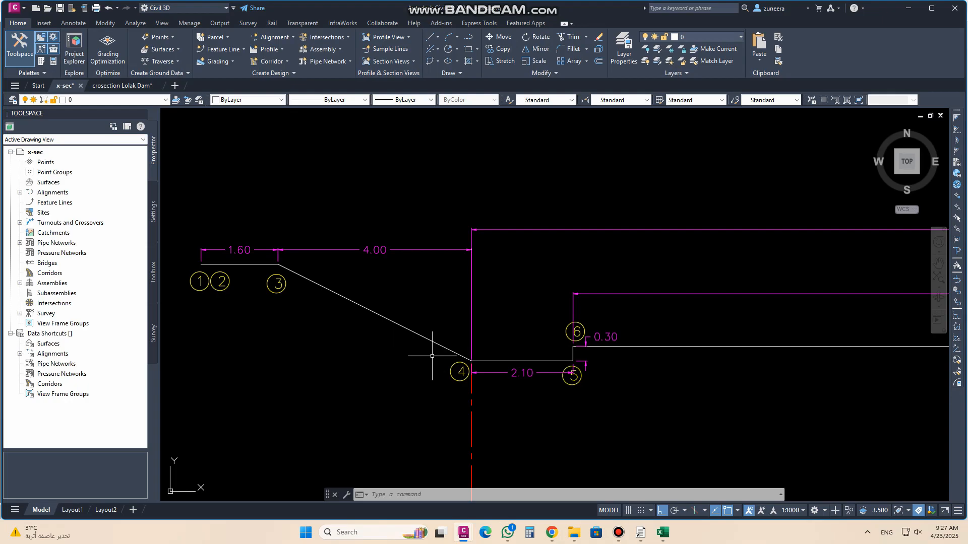
In the Earthworks program, enter point 3 with reference point 4 and distance -4, and open its Slope 1 value
{"action": "left_click", "coordinate": [645, 535]}
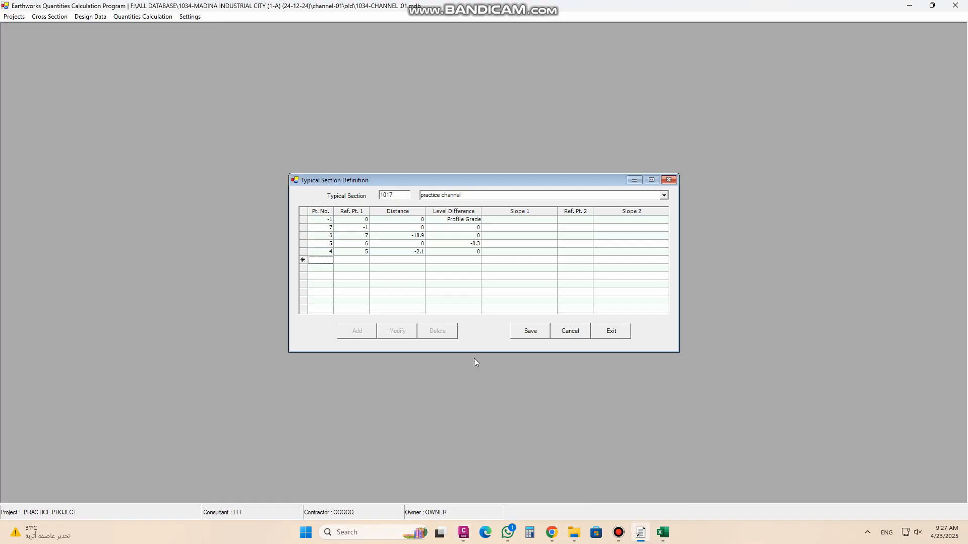
{"action": "type", "text": "3"}
{"action": "key", "text": "Tab"}
{"action": "type", "text": "4"}
{"action": "key", "text": "Tab"}
{"action": "left_click", "coordinate": [400, 489]}
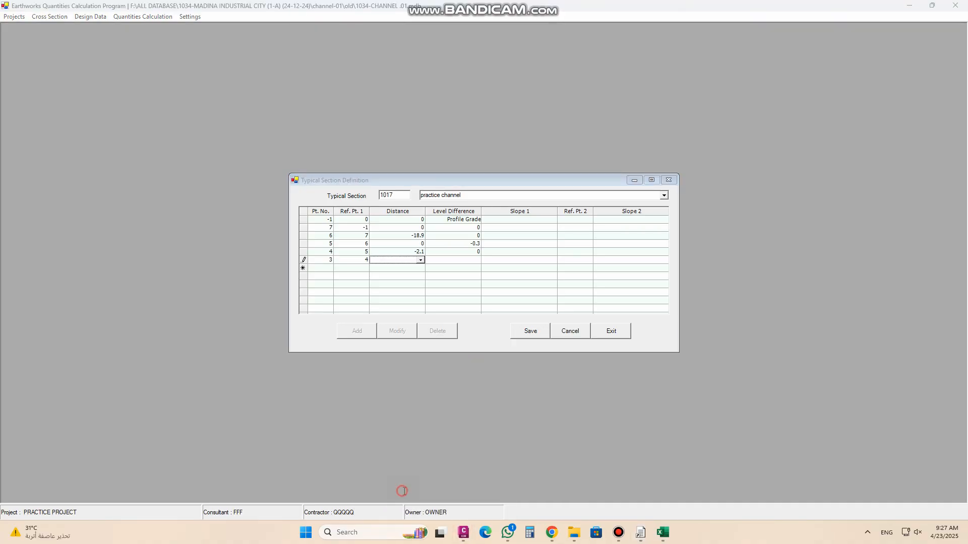
{"action": "left_click", "coordinate": [640, 533]}
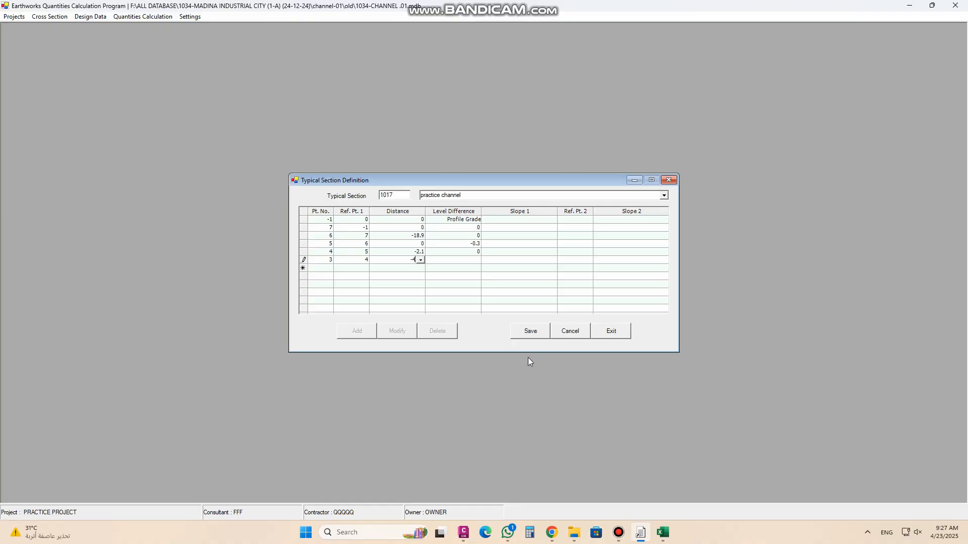
{"action": "left_click", "coordinate": [510, 261]}
{"action": "left_click", "coordinate": [508, 252]}
{"action": "left_click", "coordinate": [513, 261]}
Switch to Calculator, compute 1 ÷ 2, divide the result by 100, and return to the Earthworks program's typical section
{"action": "left_click", "coordinate": [464, 532]}
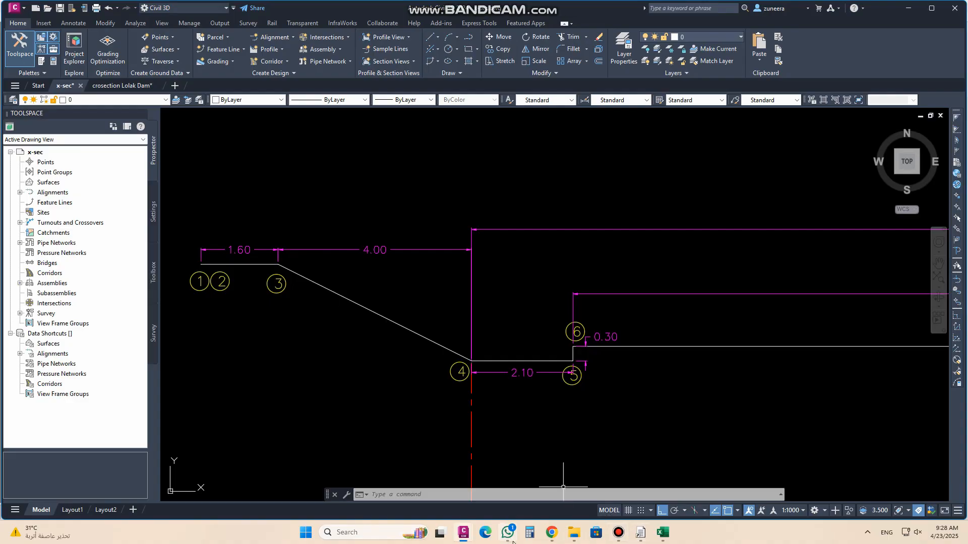
{"action": "left_click", "coordinate": [529, 538]}
{"action": "type", "text": "1 ÷ 2"}
{"action": "key", "text": "Return"}
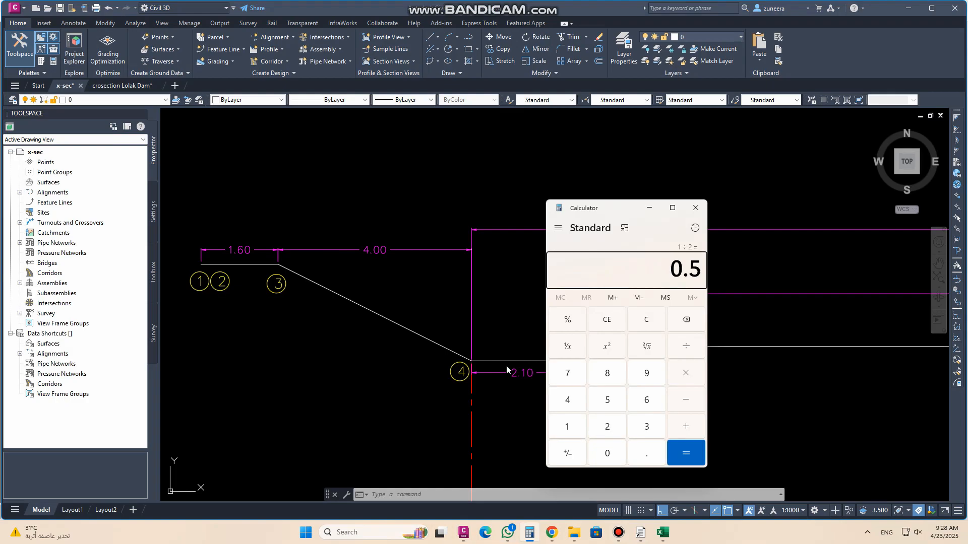
{"action": "type", "text": "100"}
{"action": "key", "text": "Return"}
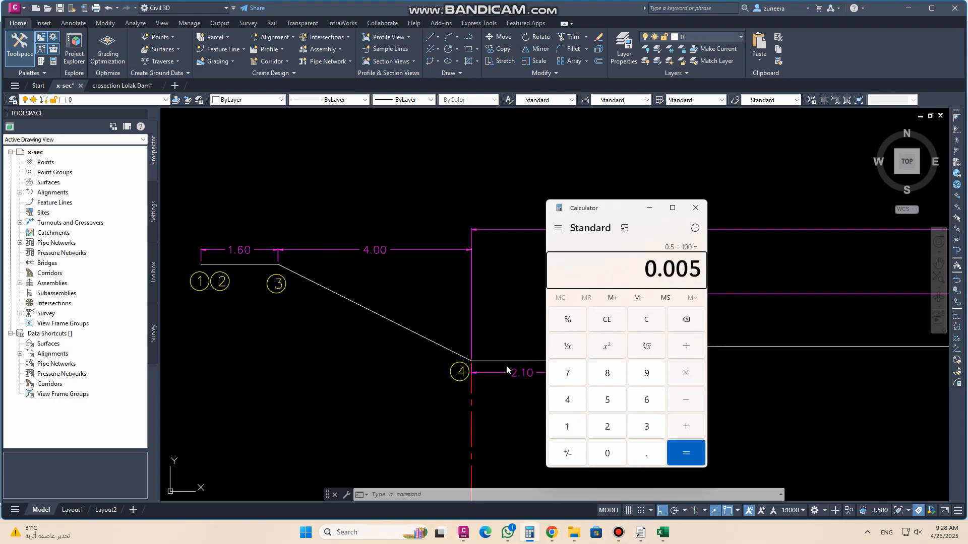
{"action": "left_click", "coordinate": [641, 533]}
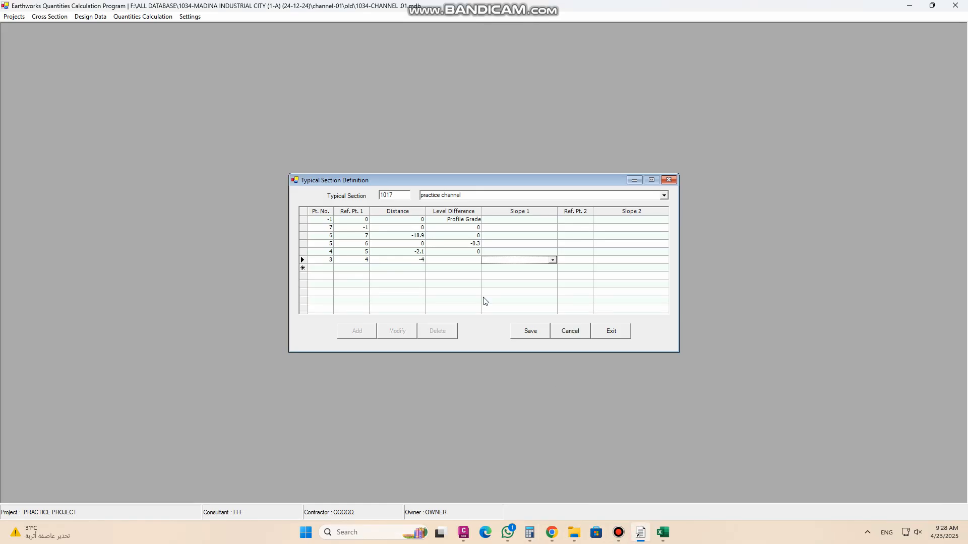
Set point 3's Slope 1 to -0.005, and check the segment from point 3 to point 2 in the Civil 3D x-sec drawing
{"action": "key", "text": "F2"}
{"action": "left_click", "coordinate": [330, 269]}
{"action": "left_click", "coordinate": [464, 533]}
{"action": "left_click", "coordinate": [436, 492]}
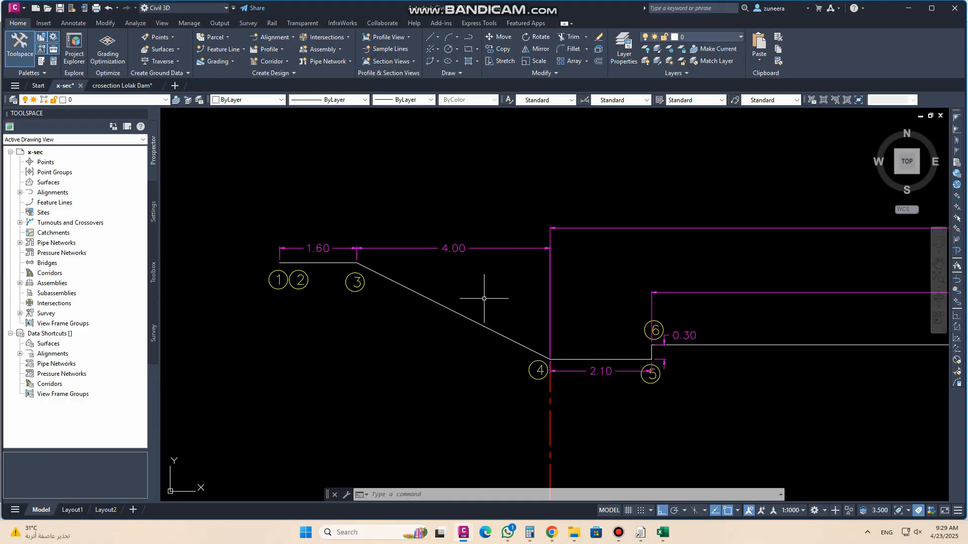
{"action": "left_click", "coordinate": [639, 531]}
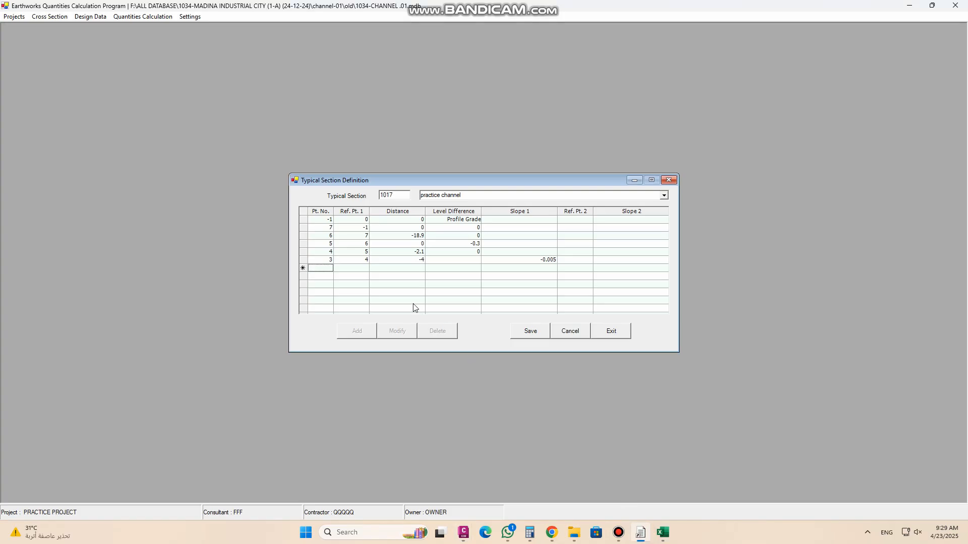
Add point 2 with reference point 3, distance -1.6 and level difference 0, rechecking the distance in the x-sec drawing
{"action": "type", "text": "2"}
{"action": "key", "text": "Tab"}
{"action": "key", "text": "Tab"}
{"action": "mouse_move", "coordinate": [463, 532]}
{"action": "left_click", "coordinate": [524, 491]}
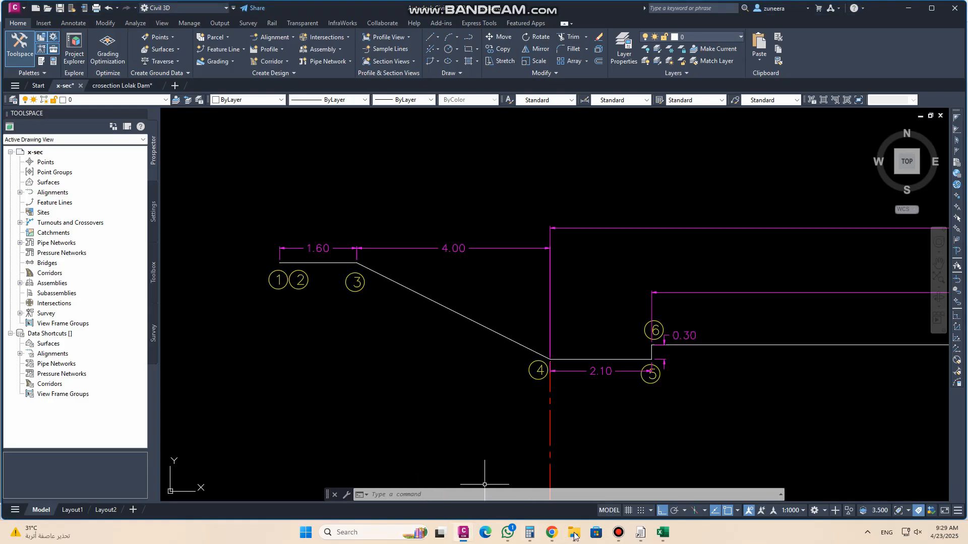
{"action": "left_click", "coordinate": [643, 535]}
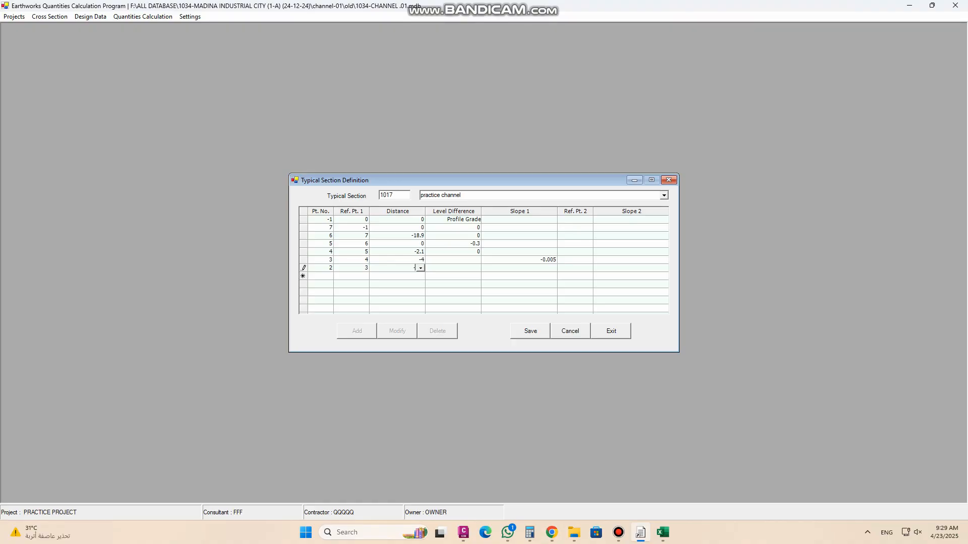
{"action": "key", "text": "Tab"}
{"action": "type", "text": "0"}
{"action": "key", "text": "Return"}
Add point 1 with reference point 2, distance 0 and level difference 0
{"action": "type", "text": "1"}
{"action": "key", "text": "Tab"}
{"action": "type", "text": "2"}
{"action": "key", "text": "Tab"}
{"action": "type", "text": "0"}
{"action": "key", "text": "Tab"}
{"action": "type", "text": "0"}
{"action": "left_click", "coordinate": [331, 285]}
Examine points 8 to 13 on the other half of the channel in the Civil 3D x-sec drawing, and return to the Earthworks program
{"action": "left_click", "coordinate": [463, 532]}
{"action": "left_click", "coordinate": [413, 478]}
{"action": "left_click_drag", "start_coordinate": [581, 388], "coordinate": [274, 368]}
{"action": "left_click_drag", "start_coordinate": [745, 363], "coordinate": [296, 323]}
{"action": "left_click_drag", "start_coordinate": [766, 320], "coordinate": [397, 349]}
{"action": "scroll", "coordinate": [479, 358], "scroll_direction": "down", "scroll_amount": 6}
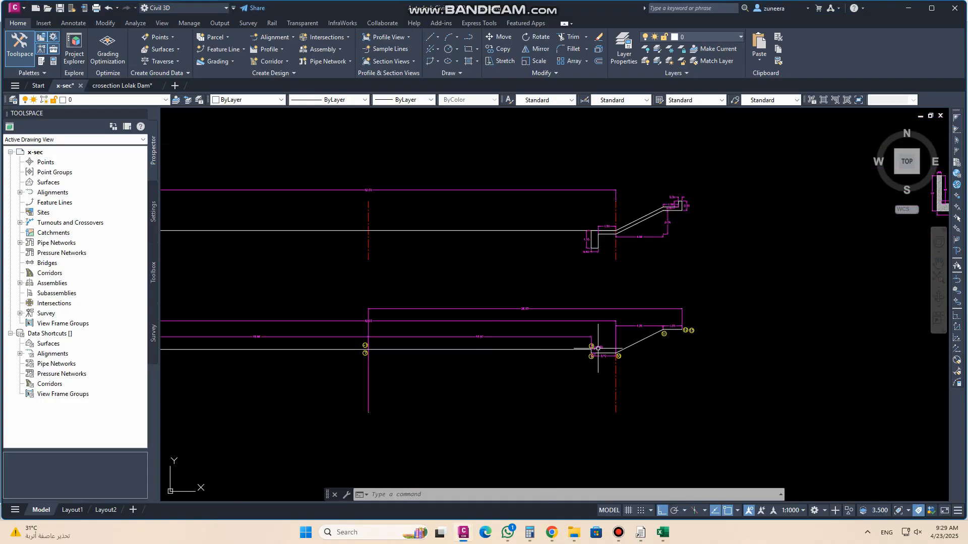
{"action": "scroll", "coordinate": [598, 349], "scroll_direction": "up", "scroll_amount": 3}
{"action": "left_click", "coordinate": [641, 532]}
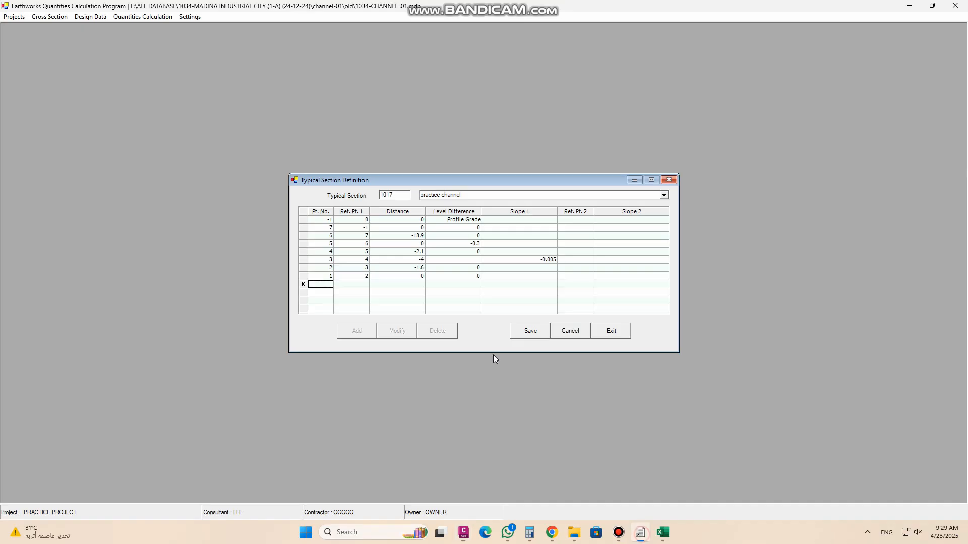
Add point 8 with reference point 7, distance 18.9 and level difference 0, checking the reference point in the x-sec drawing
{"action": "type", "text": "8"}
{"action": "key", "text": "Tab"}
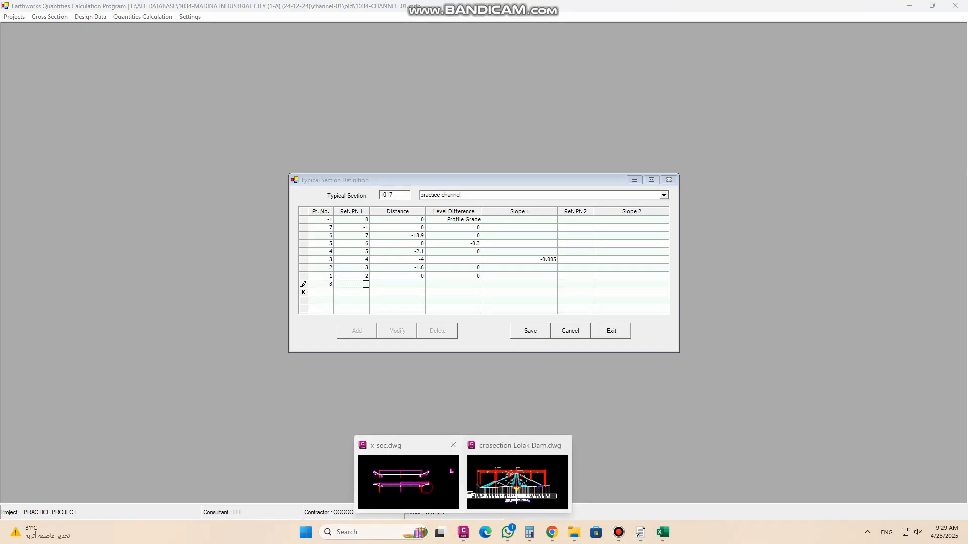
{"action": "left_click", "coordinate": [407, 477]}
{"action": "scroll", "coordinate": [600, 362], "scroll_direction": "down", "scroll_amount": 3}
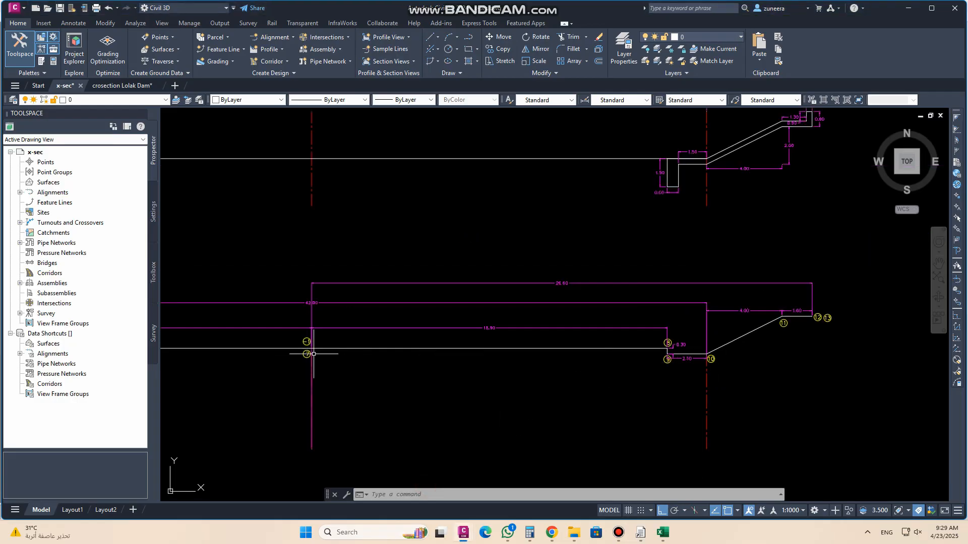
{"action": "left_click", "coordinate": [641, 532]}
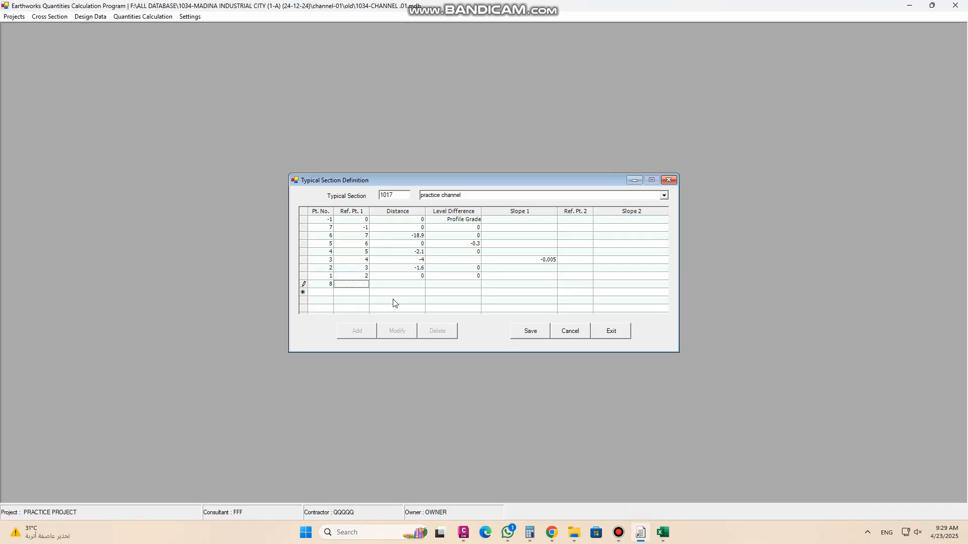
{"action": "type", "text": "7"}
{"action": "key", "text": "Tab"}
{"action": "type", "text": "18.9"}
{"action": "key", "text": "Tab"}
{"action": "type", "text": "0"}
{"action": "key", "text": "Return"}
Add point 9 with reference point 8, distance 0 and level difference -0.3
{"action": "type", "text": "9"}
{"action": "key", "text": "Tab"}
{"action": "type", "text": "8"}
{"action": "key", "text": "Tab"}
{"action": "type", "text": "0"}
{"action": "key", "text": "Tab"}
{"action": "type", "text": "-0.3"}
{"action": "left_click", "coordinate": [330, 301]}
Add point 10 with reference point 9, distance 2.1 and level difference 0
{"action": "type", "text": "10"}
{"action": "key", "text": "Tab"}
{"action": "left_click", "coordinate": [385, 301]}
{"action": "key", "text": "Tab"}
{"action": "type", "text": "0"}
{"action": "key", "text": "Tab"}
Check the segment from point 10 to point 11 in the x-sec drawing, and add point 11 with reference point 10 and distance 4
{"action": "left_click", "coordinate": [463, 532]}
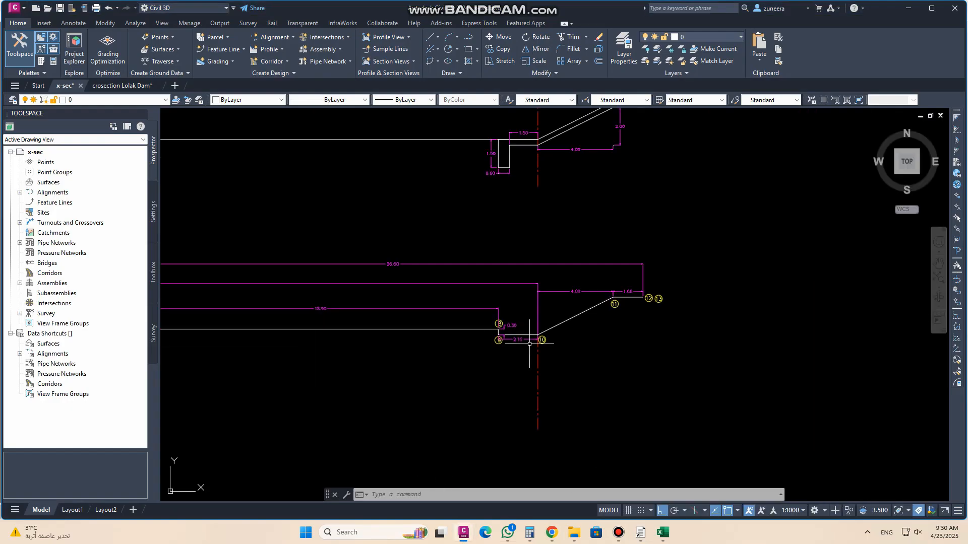
{"action": "scroll", "coordinate": [530, 342], "scroll_direction": "up", "scroll_amount": 4}
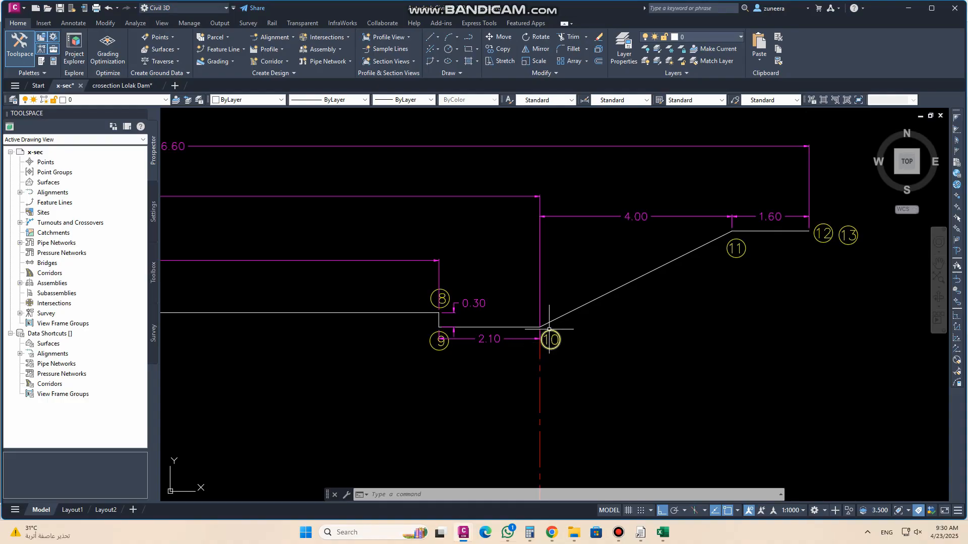
{"action": "left_click", "coordinate": [640, 532]}
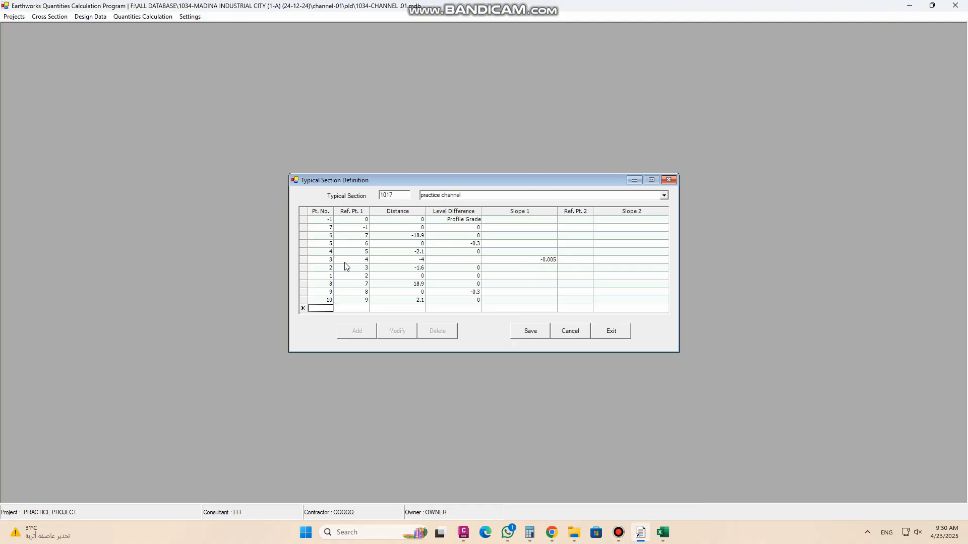
{"action": "left_click", "coordinate": [325, 310]}
{"action": "type", "text": "11"}
{"action": "key", "text": "Tab"}
{"action": "type", "text": "10"}
{"action": "key", "text": "Tab"}
{"action": "type", "text": "4"}
{"action": "key", "text": "Tab"}
Recheck the rising segment in the x-sec drawing, and set point 11's Slope 1 to 0.005
{"action": "left_click", "coordinate": [538, 307]}
{"action": "mouse_move", "coordinate": [463, 532]}
{"action": "left_click", "coordinate": [519, 498]}
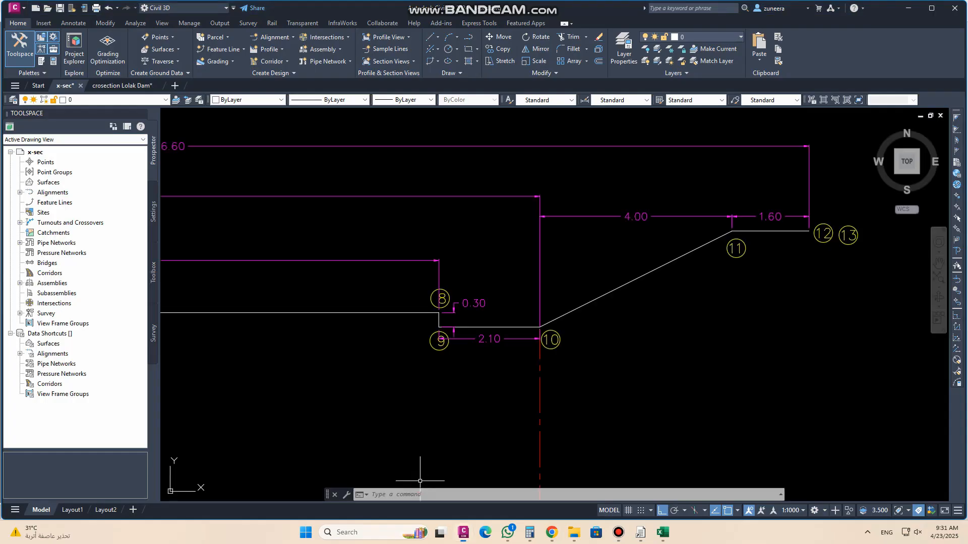
{"action": "left_click", "coordinate": [640, 532]}
{"action": "type", "text": "0.005"}
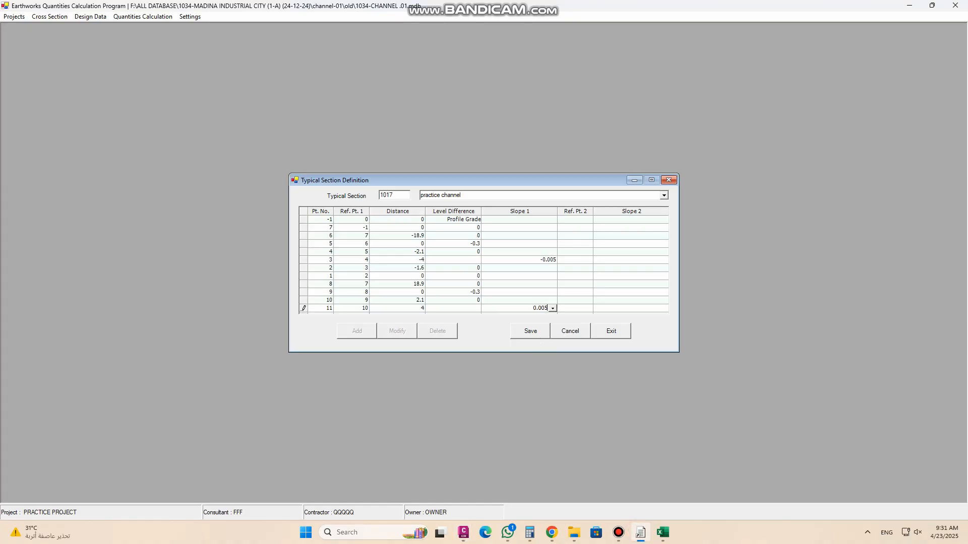
{"action": "left_click", "coordinate": [538, 337]}
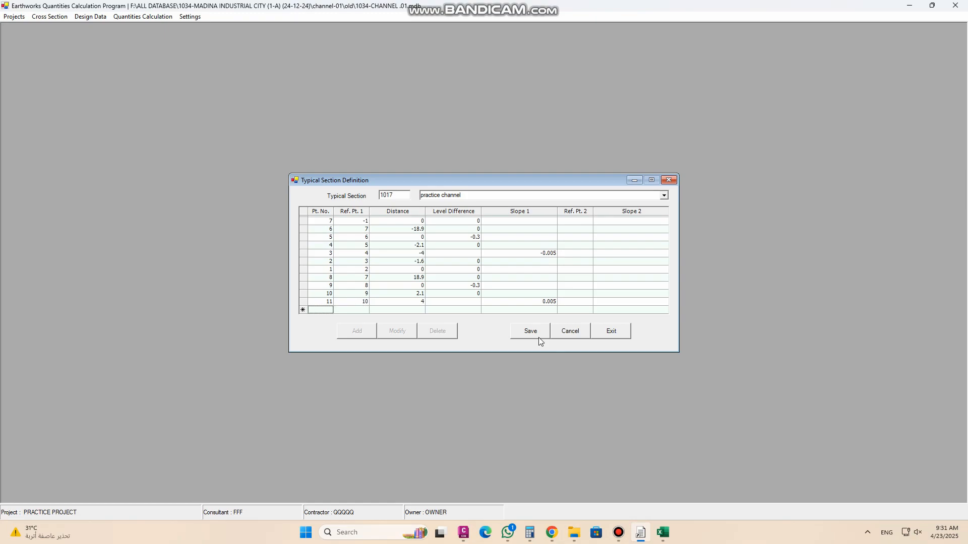
Check point 12 in the x-sec drawing, and add it with reference point 11, distance 1.6 and level difference 0
{"action": "mouse_move", "coordinate": [463, 532]}
{"action": "left_click", "coordinate": [406, 481]}
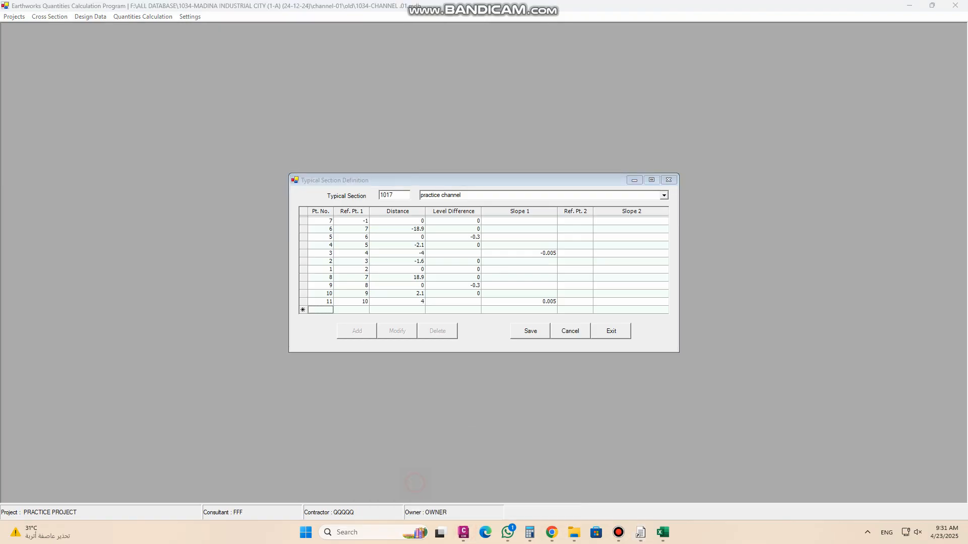
{"action": "left_click_drag", "start_coordinate": [669, 313], "coordinate": [588, 339]}
{"action": "left_click", "coordinate": [639, 529]}
{"action": "type", "text": "12"}
{"action": "key", "text": "Return"}
{"action": "type", "text": "11"}
{"action": "key", "text": "Return"}
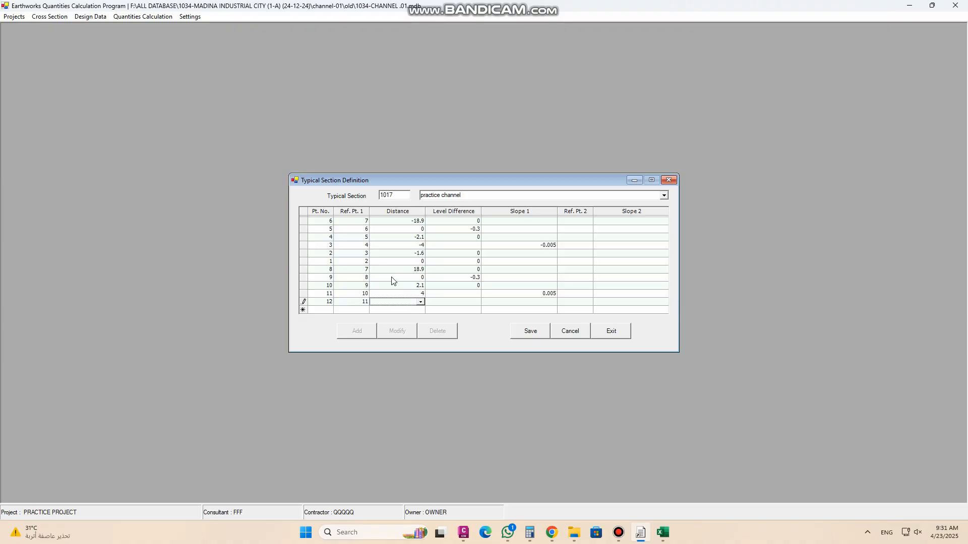
{"action": "type", "text": "1.6"}
{"action": "key", "text": "Tab"}
{"action": "type", "text": "0"}
{"action": "key", "text": "Return"}
Add point 13 with reference point 12, distance 0 and level difference 0, and save the typical section
{"action": "type", "text": "13"}
{"action": "key", "text": "Tab"}
{"action": "type", "text": "12"}
{"action": "key", "text": "Tab"}
{"action": "type", "text": "0"}
{"action": "key", "text": "Tab"}
{"action": "type", "text": "0"}
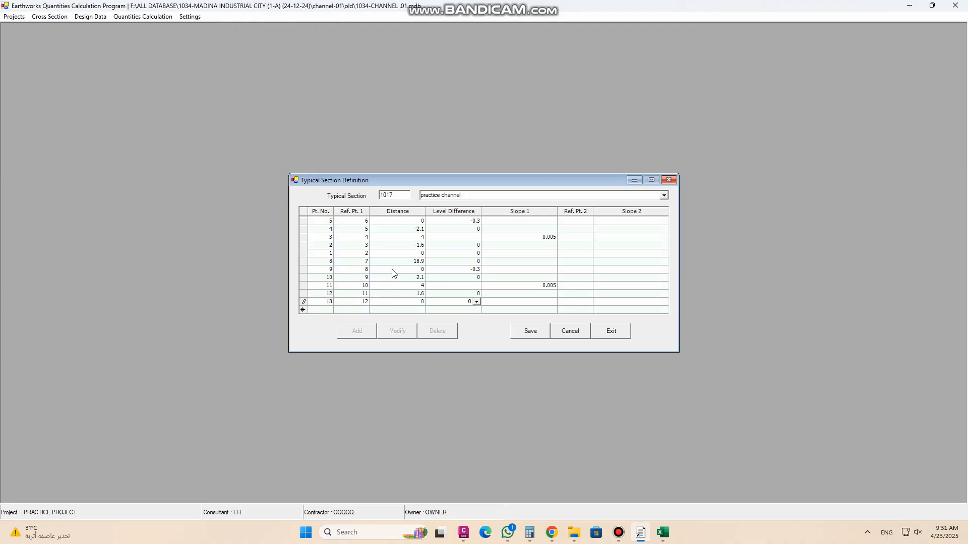
{"action": "left_click", "coordinate": [527, 331]}
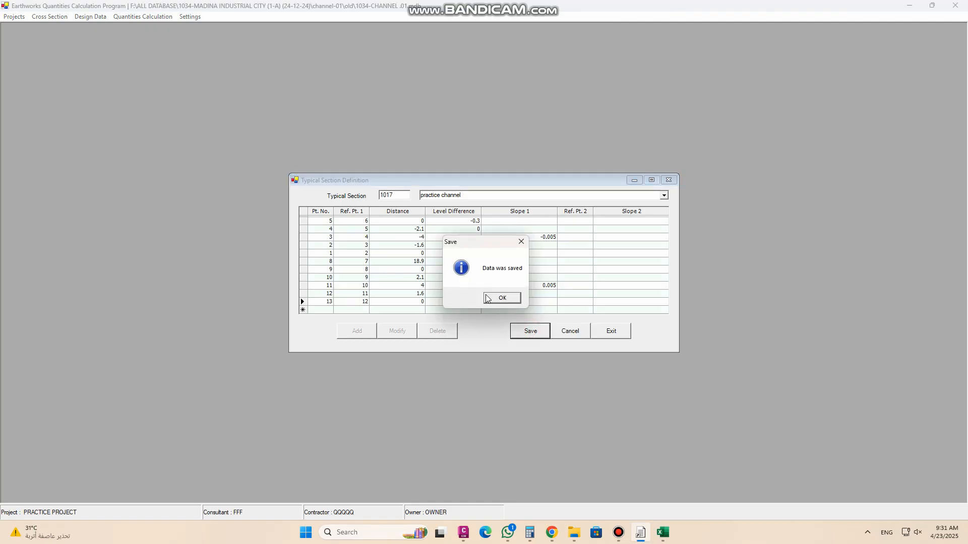
{"action": "left_click", "coordinate": [504, 298]}
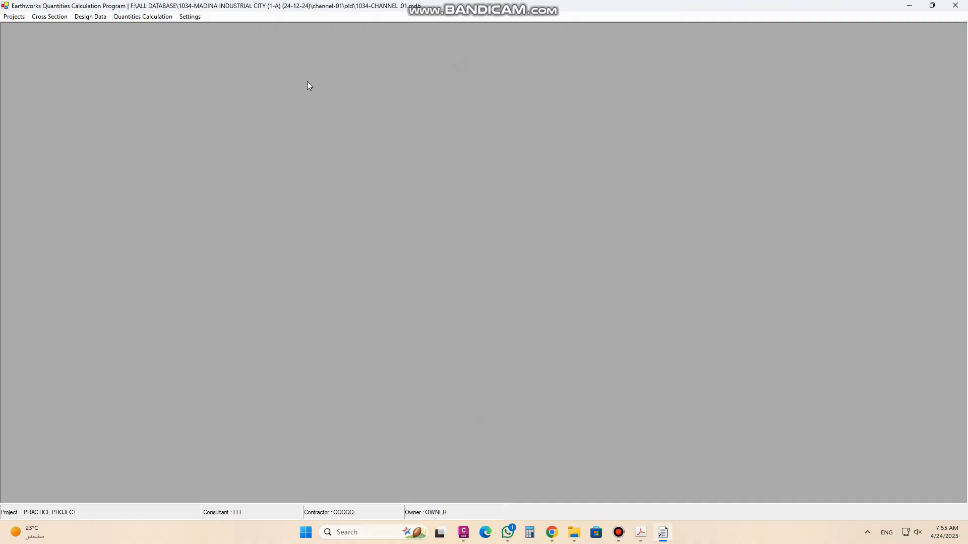
Reopen the typical section definition, review the "practice channel" section and its Profile Grade entry, and close it
{"action": "left_click", "coordinate": [91, 16]}
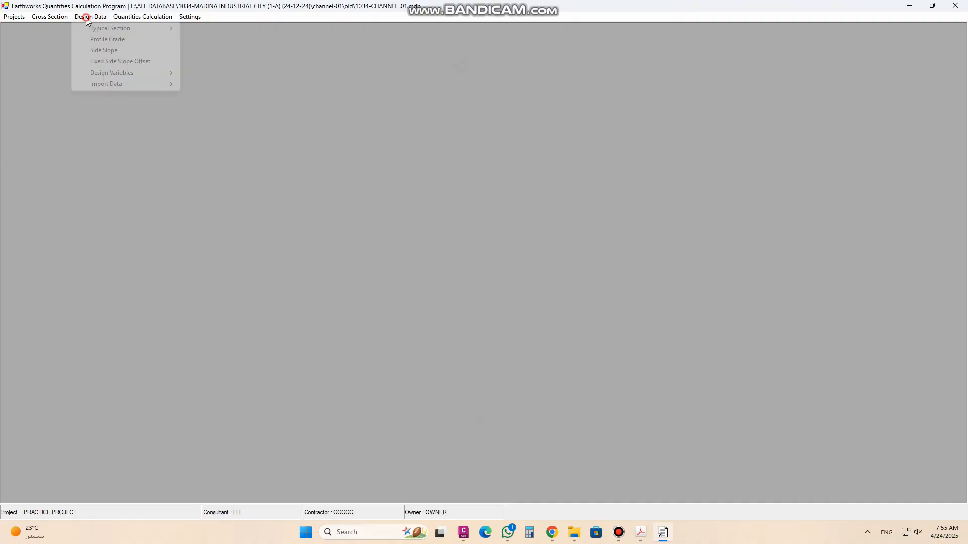
{"action": "mouse_move", "coordinate": [131, 29]}
{"action": "left_click", "coordinate": [225, 29]}
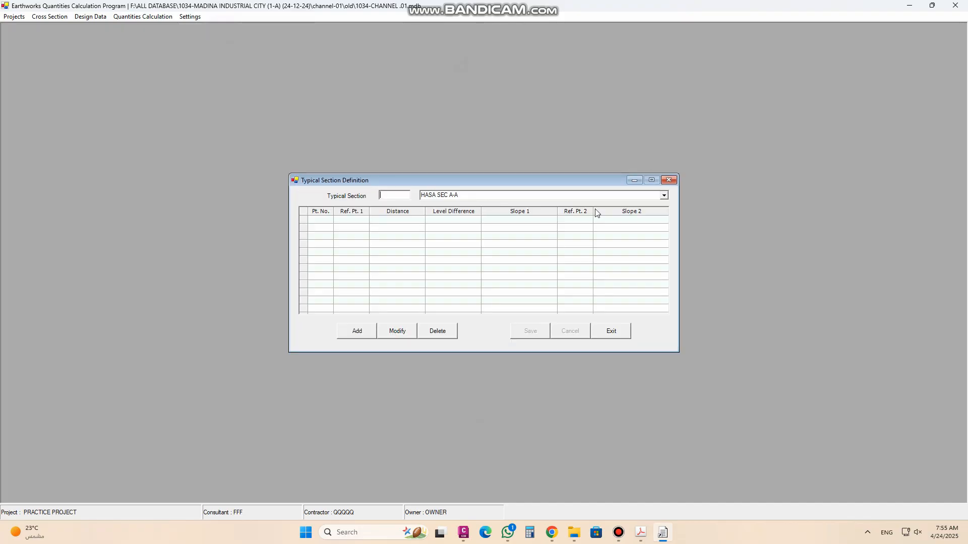
{"action": "left_click", "coordinate": [664, 196]}
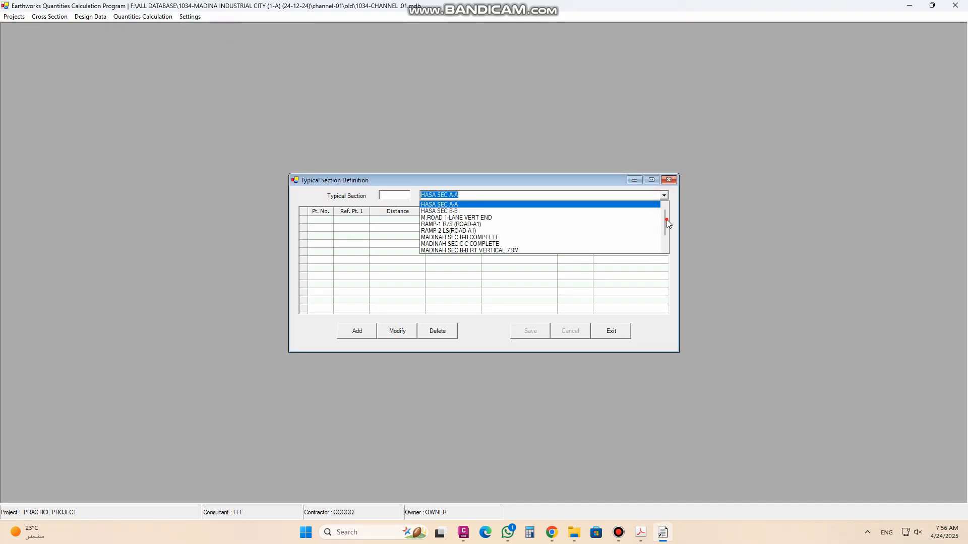
{"action": "left_click_drag", "start_coordinate": [666, 221], "coordinate": [667, 238]}
{"action": "left_click", "coordinate": [446, 252]}
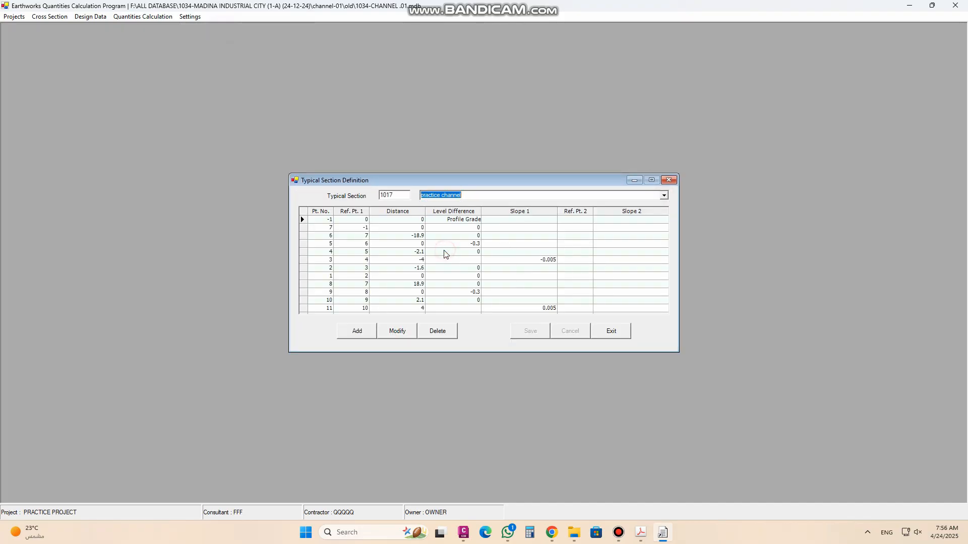
{"action": "left_click", "coordinate": [441, 221]}
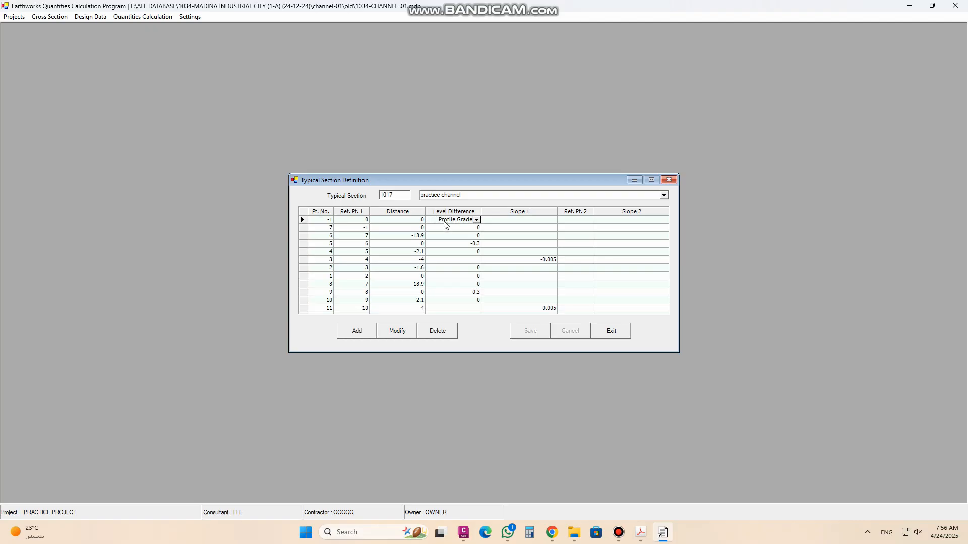
{"action": "left_click", "coordinate": [666, 184]}
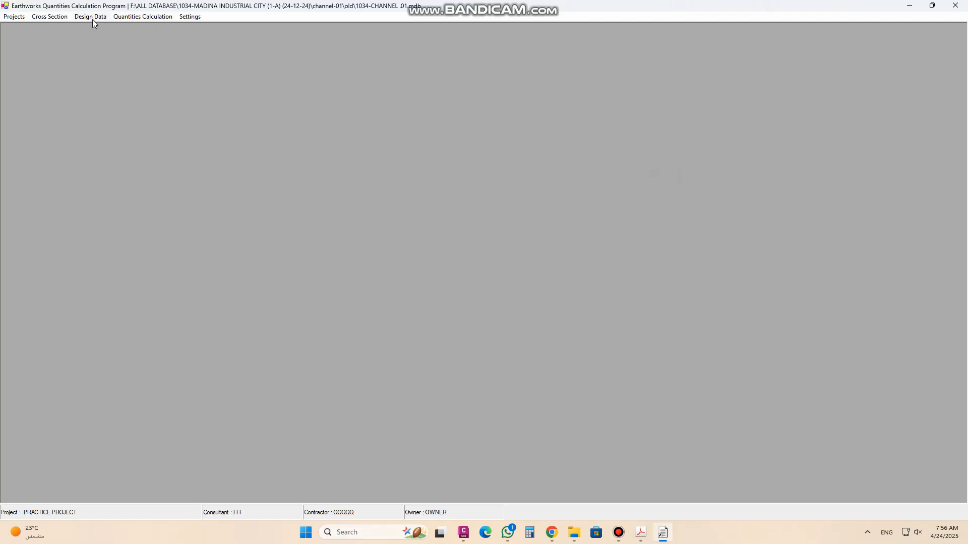
Open the profile grade's PVI data, compare it with the Channel-01 profile in PLAN & PROFILE.pdf, and close the PVI data
{"action": "left_click", "coordinate": [91, 17]}
{"action": "left_click", "coordinate": [105, 41]}
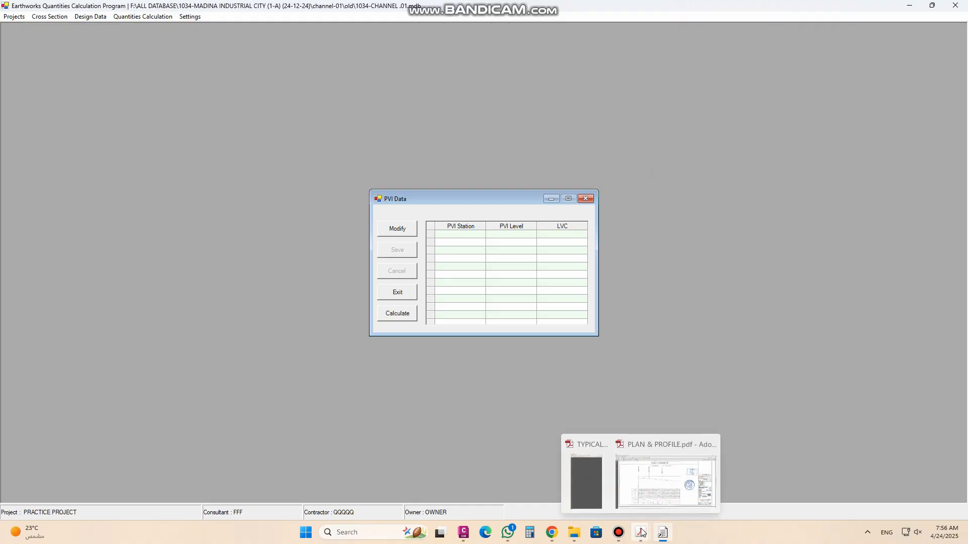
{"action": "left_click", "coordinate": [665, 484]}
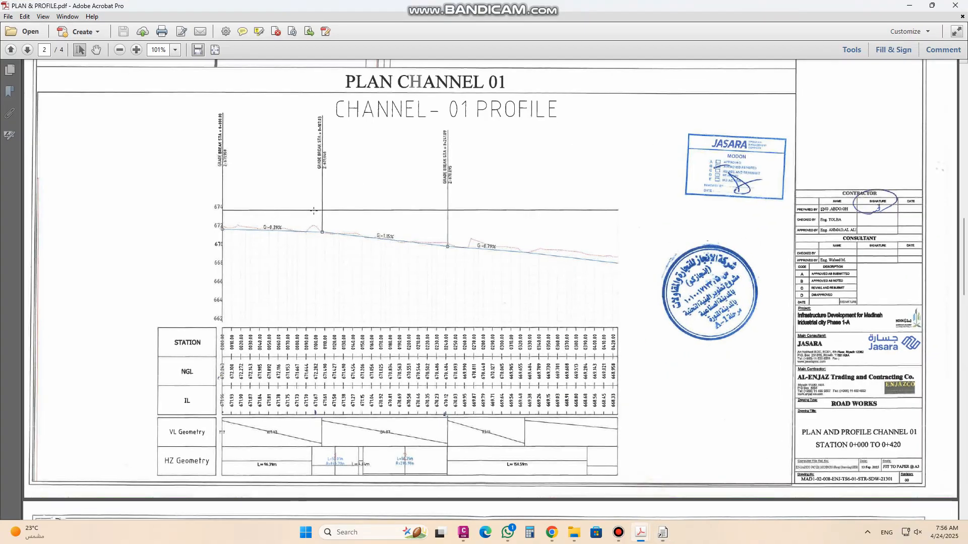
{"action": "left_click", "coordinate": [136, 50]}
{"action": "scroll", "coordinate": [301, 389], "scroll_direction": "down", "scroll_amount": 1}
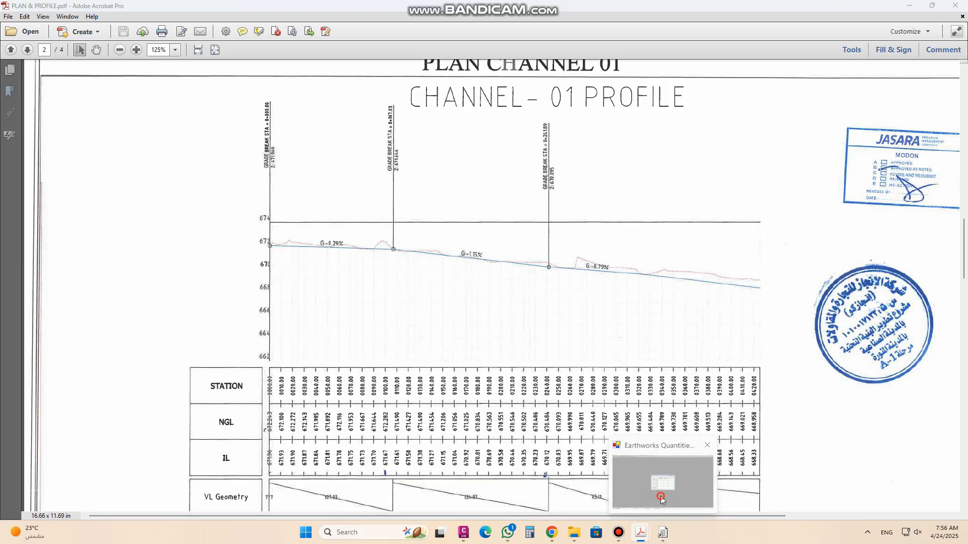
{"action": "left_click", "coordinate": [655, 496]}
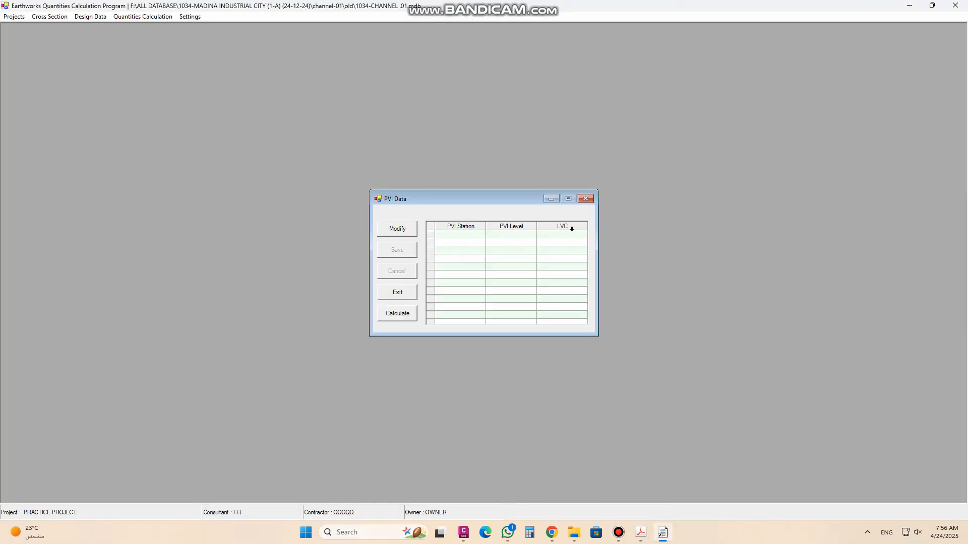
{"action": "left_click", "coordinate": [585, 198]}
Start entering Profile Grade values for stations 0 to 100, with a starting value of 671.96 from the Channel-01 profile in PLAN & PROFILE.pdf
{"action": "left_click", "coordinate": [90, 18]}
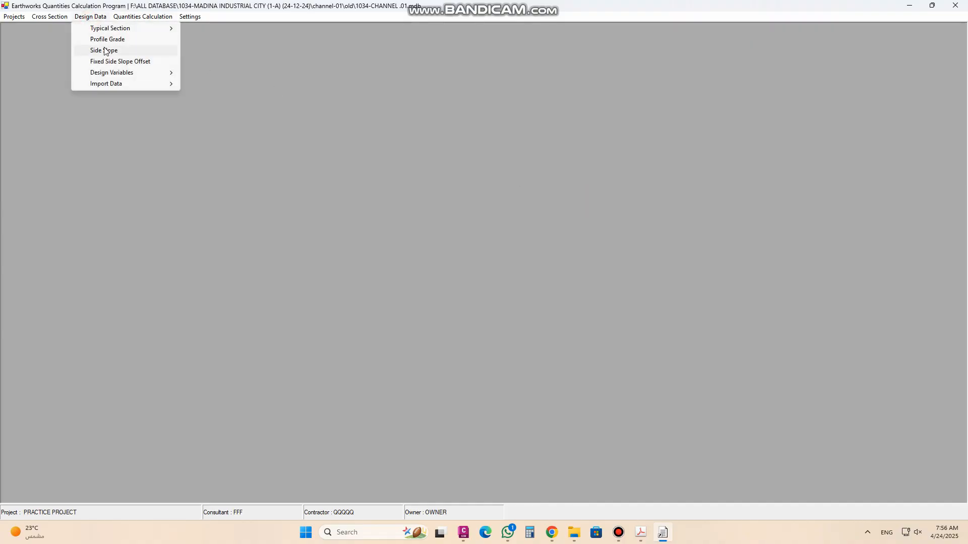
{"action": "mouse_move", "coordinate": [126, 73]}
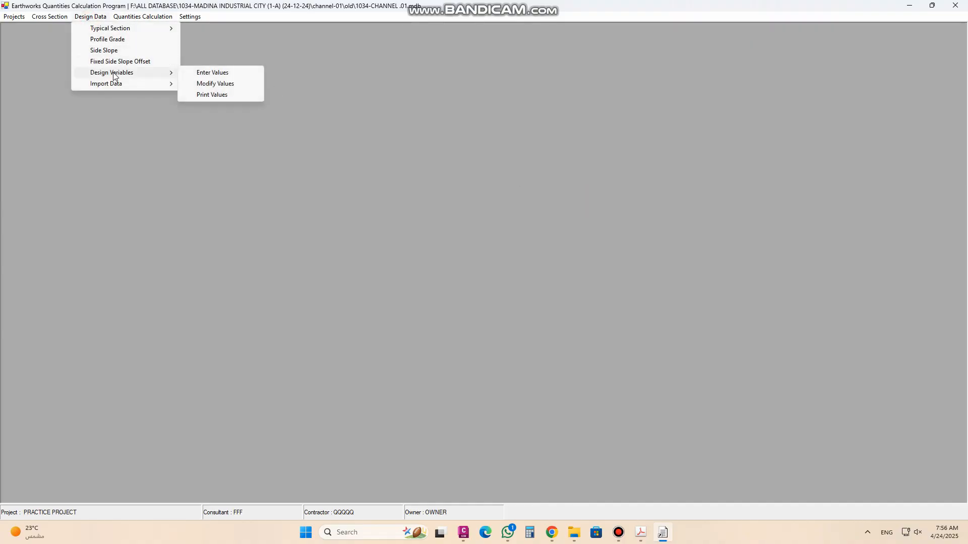
{"action": "left_click", "coordinate": [229, 72]}
{"action": "left_click", "coordinate": [484, 251]}
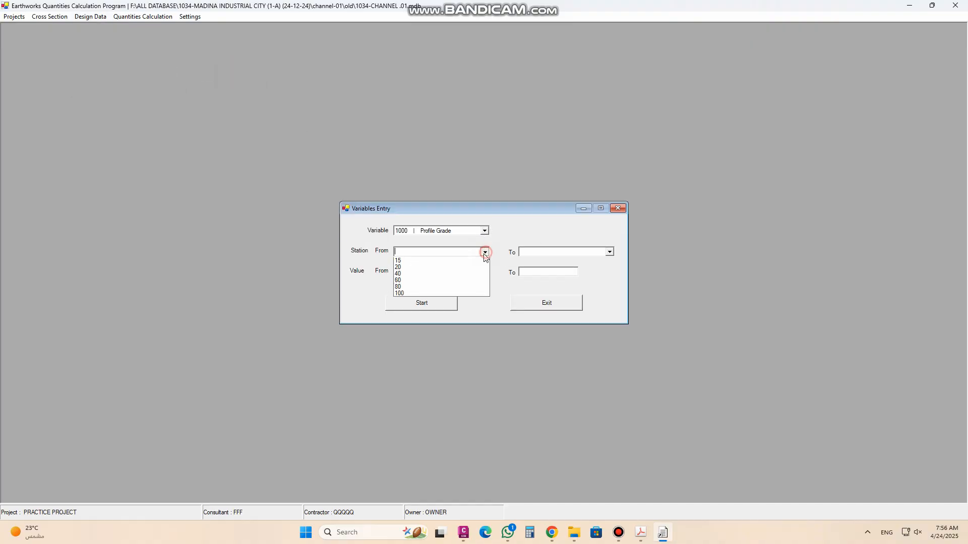
{"action": "left_click", "coordinate": [426, 262]}
{"action": "left_click", "coordinate": [610, 251]}
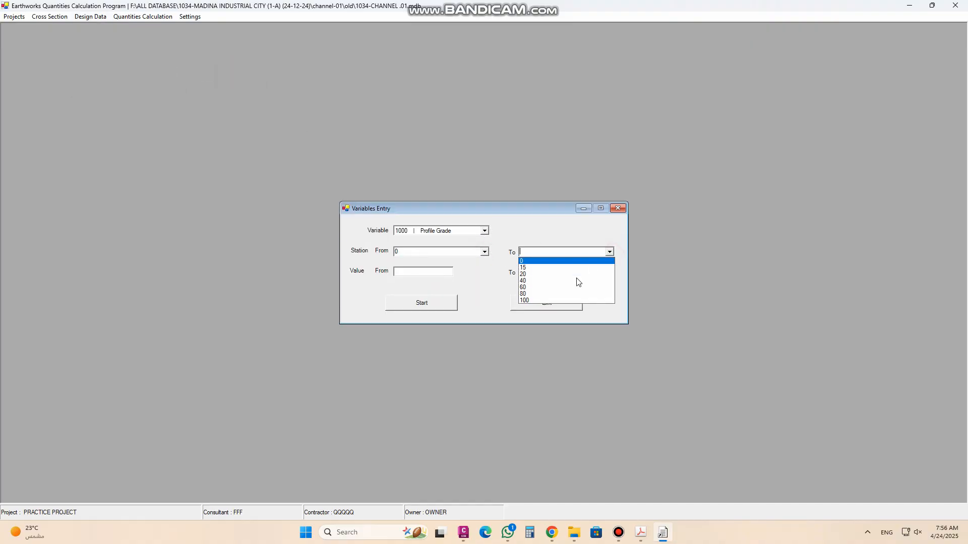
{"action": "left_click", "coordinate": [533, 301]}
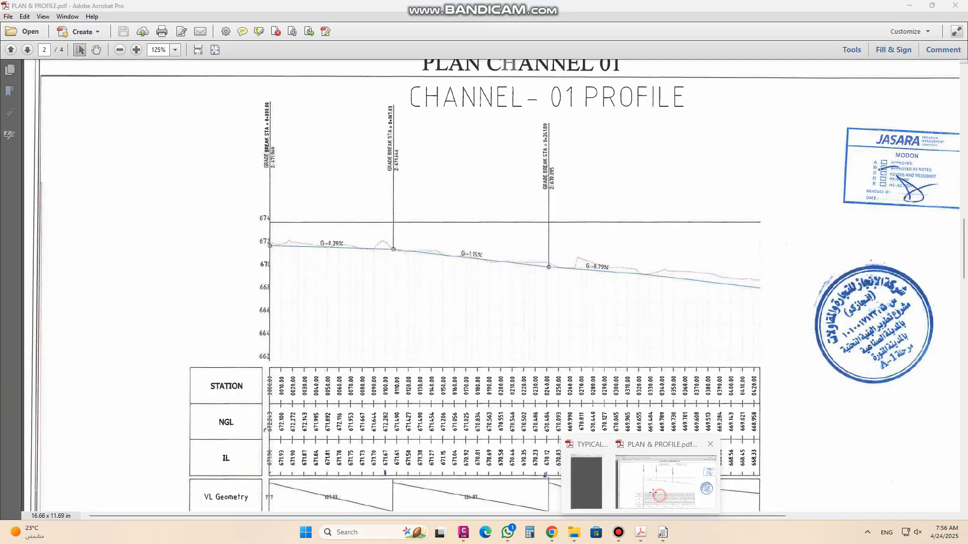
{"action": "left_click", "coordinate": [666, 484]}
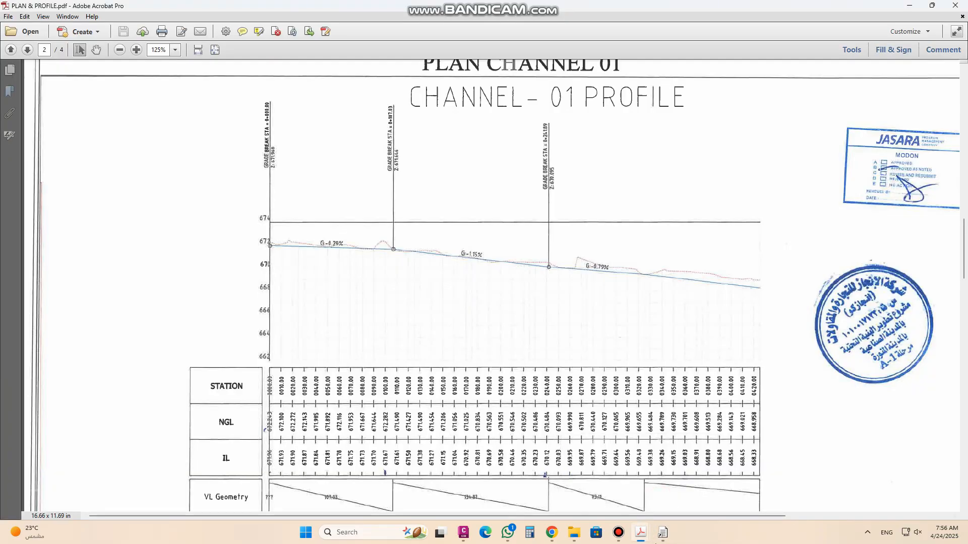
{"action": "left_click", "coordinate": [663, 533]}
{"action": "left_click", "coordinate": [438, 271]}
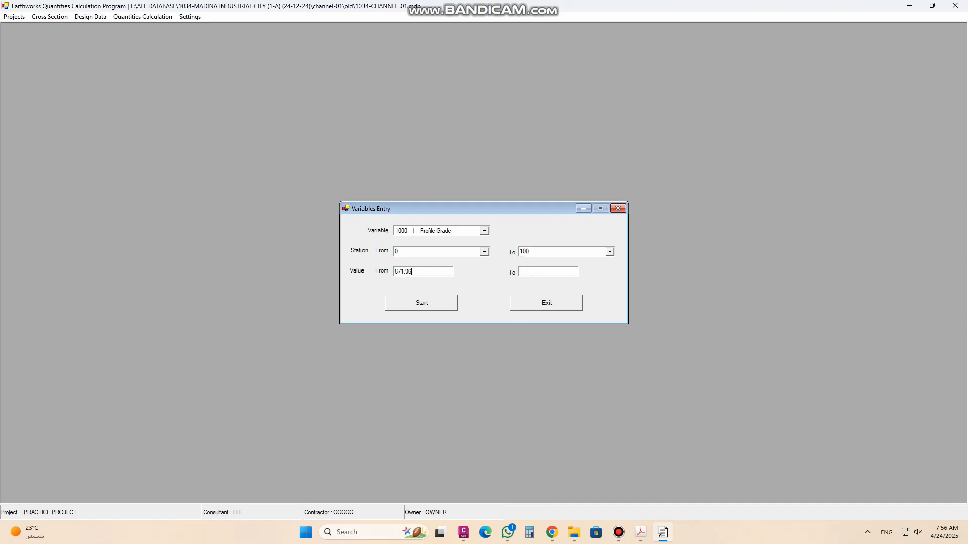
Check the invert level at station 100 in PLAN & PROFILE.pdf, set the ending value to 671.67, generate the values, and close the entry
{"action": "left_click", "coordinate": [641, 532]}
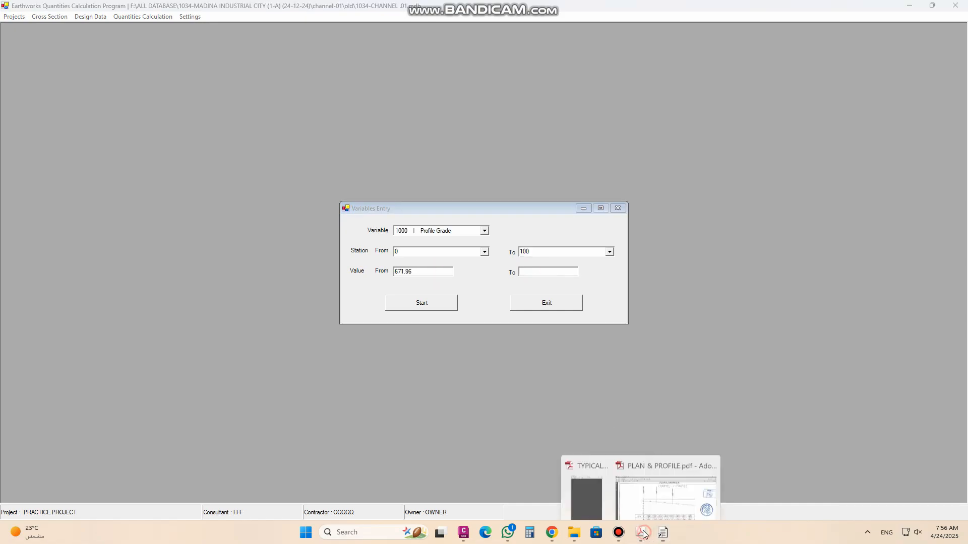
{"action": "left_click", "coordinate": [692, 500]}
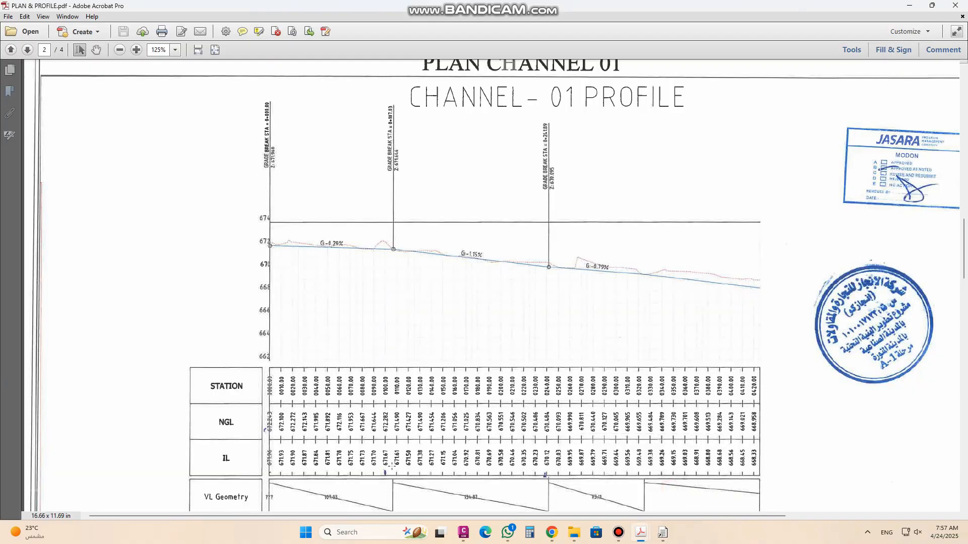
{"action": "scroll", "coordinate": [392, 468], "scroll_direction": "down", "scroll_amount": 1}
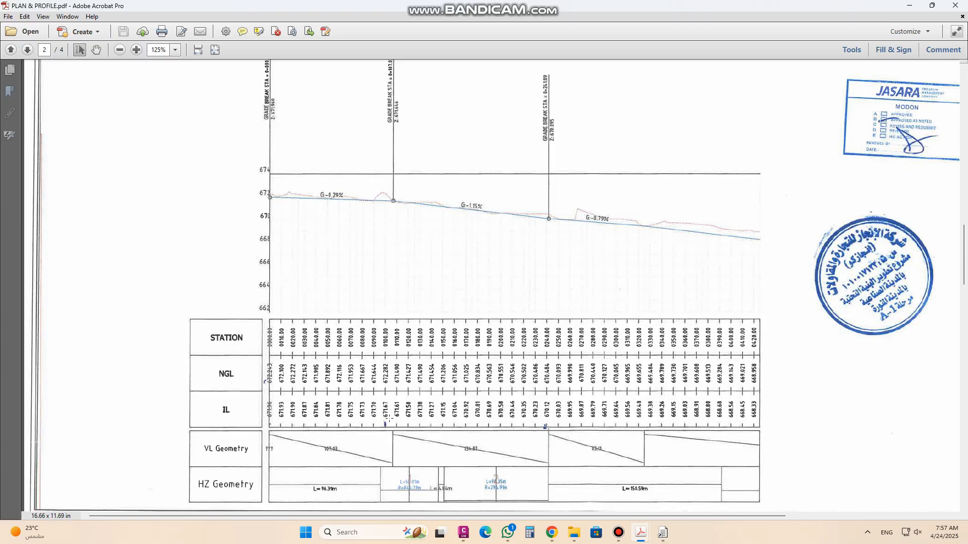
{"action": "left_click", "coordinate": [660, 532]}
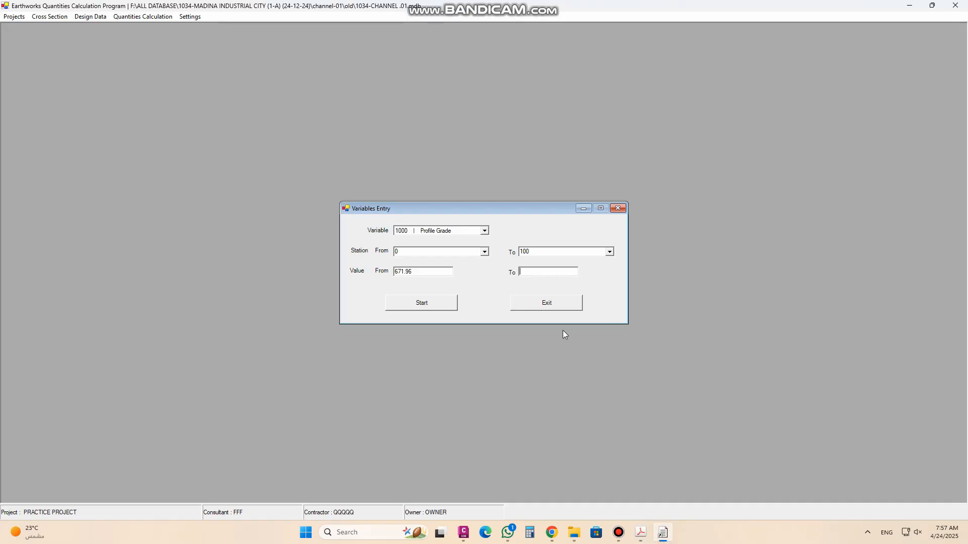
{"action": "type", "text": "671.67"}
{"action": "left_click", "coordinate": [428, 303]}
{"action": "left_click", "coordinate": [492, 299]}
{"action": "left_click", "coordinate": [484, 232]}
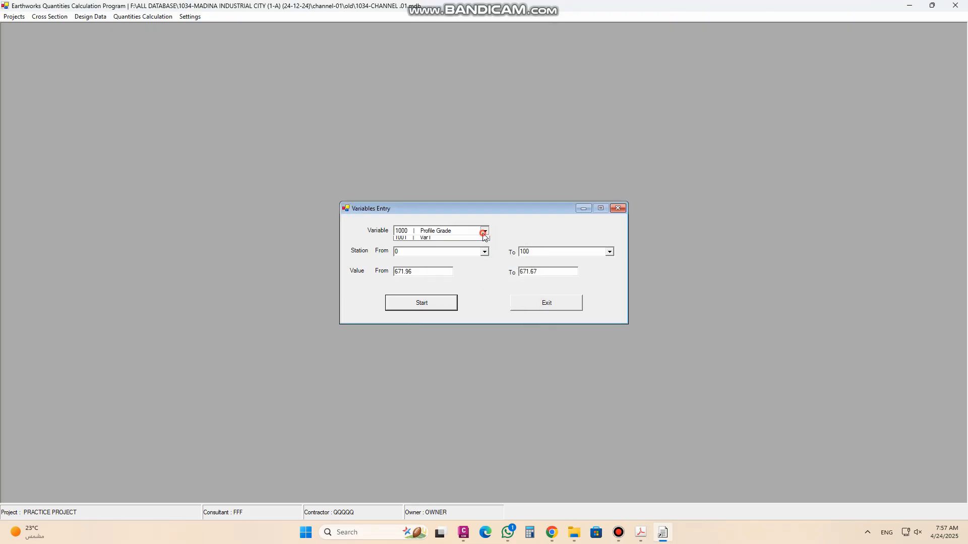
{"action": "left_click", "coordinate": [483, 233]}
{"action": "left_click", "coordinate": [553, 309]}
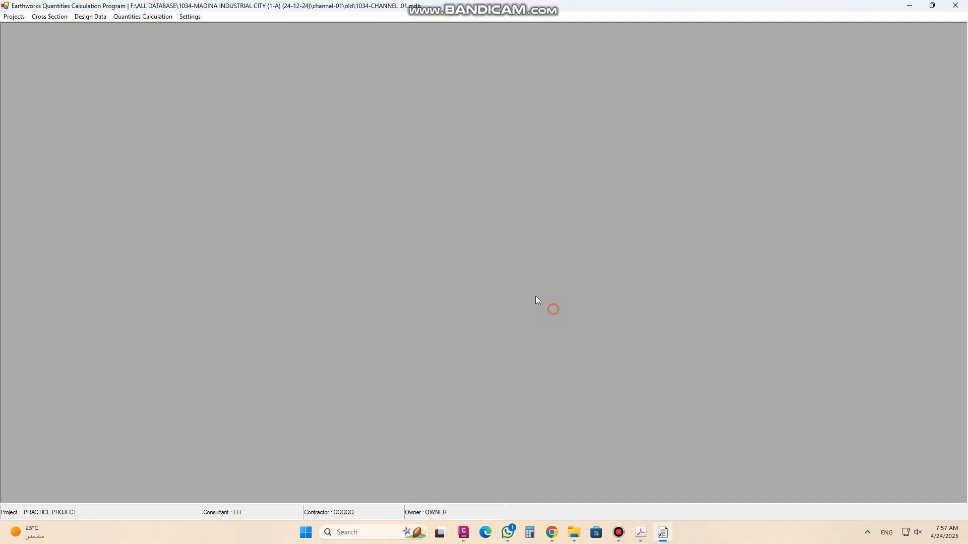
Review the Profile Grade variable values at stations 0 to 100, and close them without saving any change
{"action": "left_click", "coordinate": [79, 19]}
{"action": "mouse_move", "coordinate": [135, 75]}
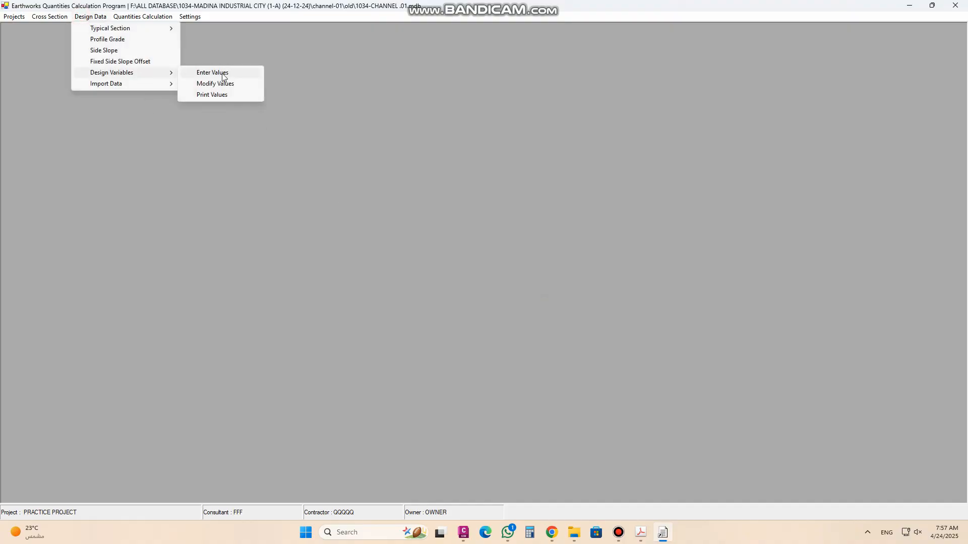
{"action": "left_click", "coordinate": [223, 85]}
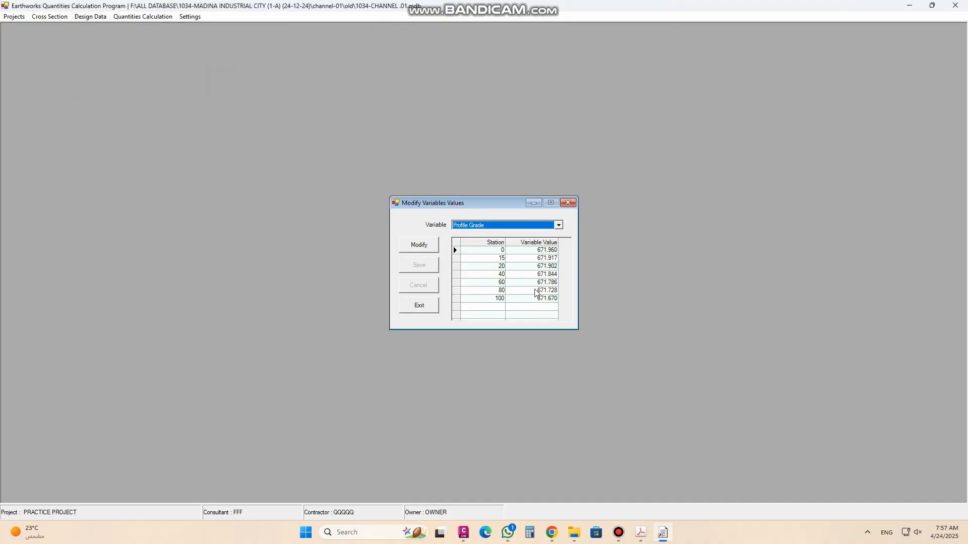
{"action": "left_click", "coordinate": [420, 245]}
{"action": "left_click", "coordinate": [520, 267]}
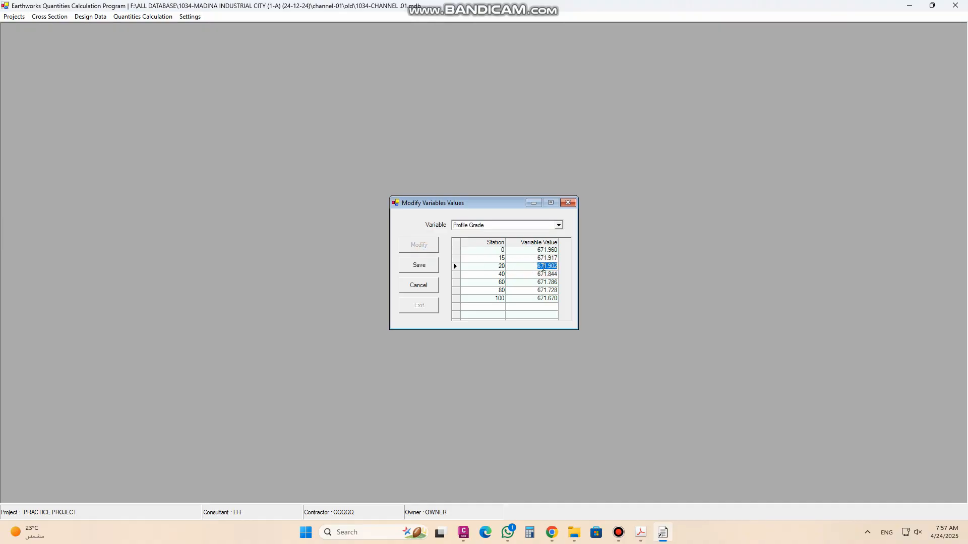
{"action": "left_click", "coordinate": [433, 286]}
{"action": "left_click", "coordinate": [567, 203]}
Open the side slope definition, and examine both outer ends of the channel cross-section around points 12, 13, 1 and 2 in the x-sec drawing
{"action": "left_click", "coordinate": [101, 18]}
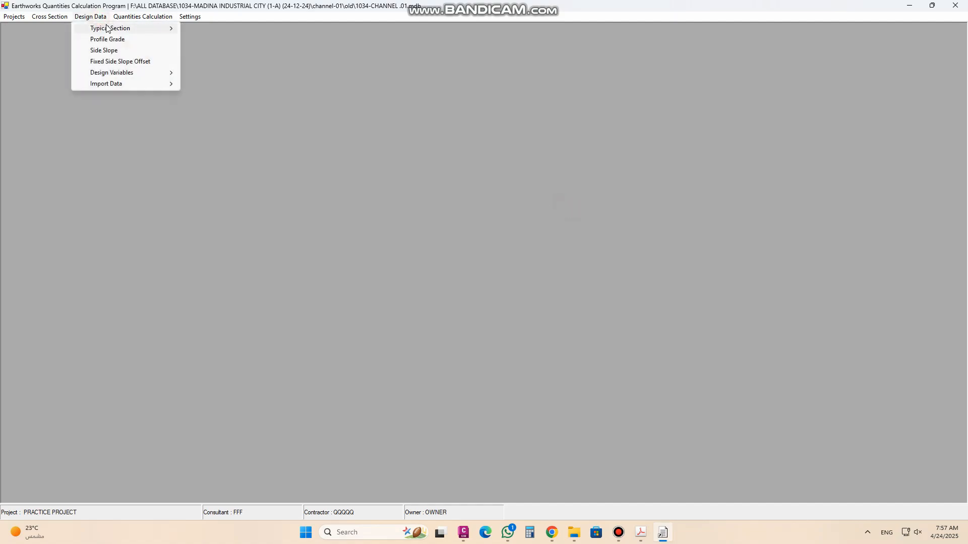
{"action": "mouse_move", "coordinate": [107, 29]}
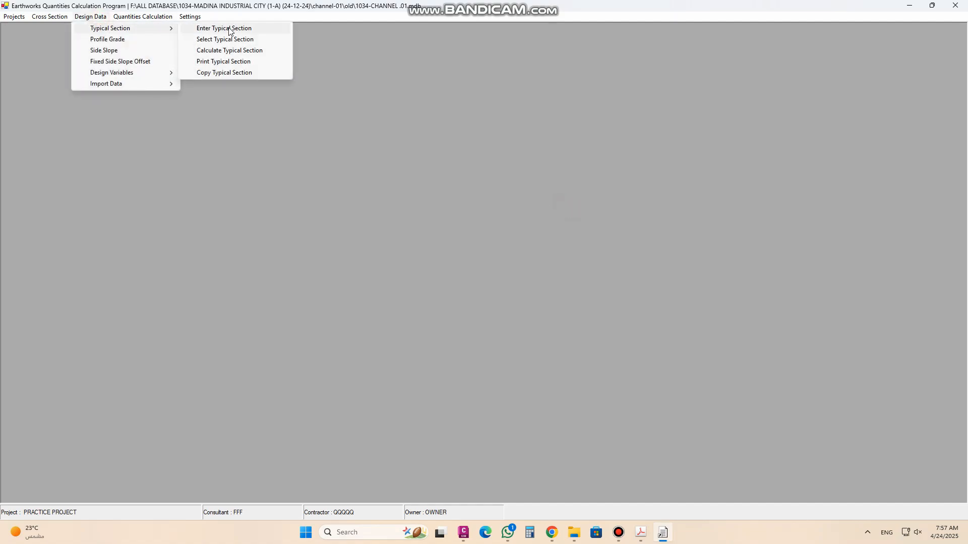
{"action": "left_click", "coordinate": [112, 51]}
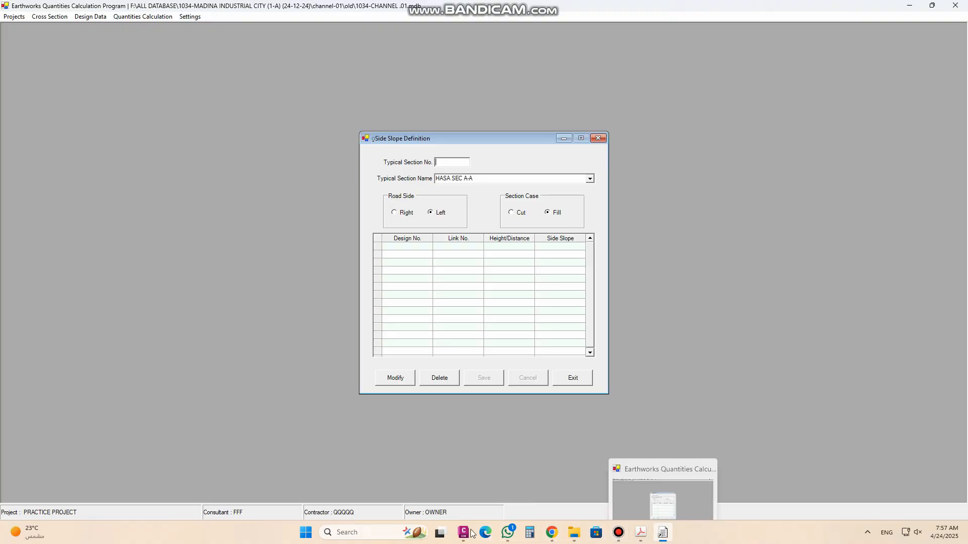
{"action": "mouse_move", "coordinate": [466, 533]}
{"action": "left_click", "coordinate": [353, 482]}
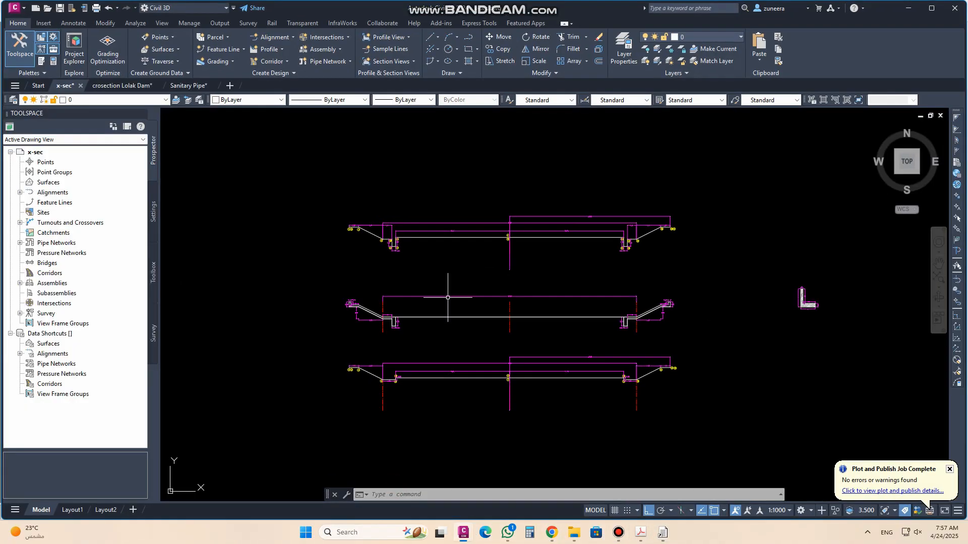
{"action": "scroll", "coordinate": [666, 323], "scroll_direction": "up", "scroll_amount": 2}
{"action": "scroll", "coordinate": [634, 232], "scroll_direction": "down", "scroll_amount": 5}
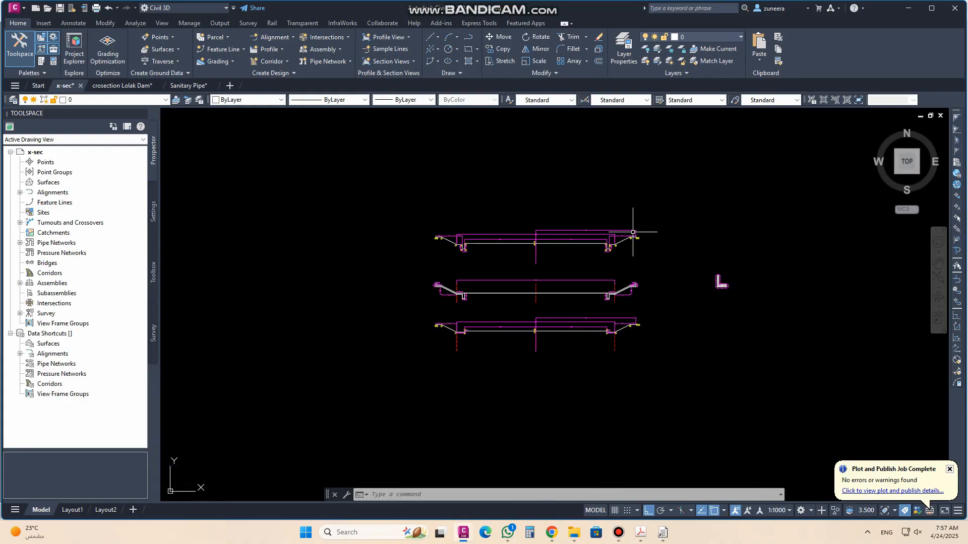
{"action": "scroll", "coordinate": [636, 234], "scroll_direction": "up", "scroll_amount": 8}
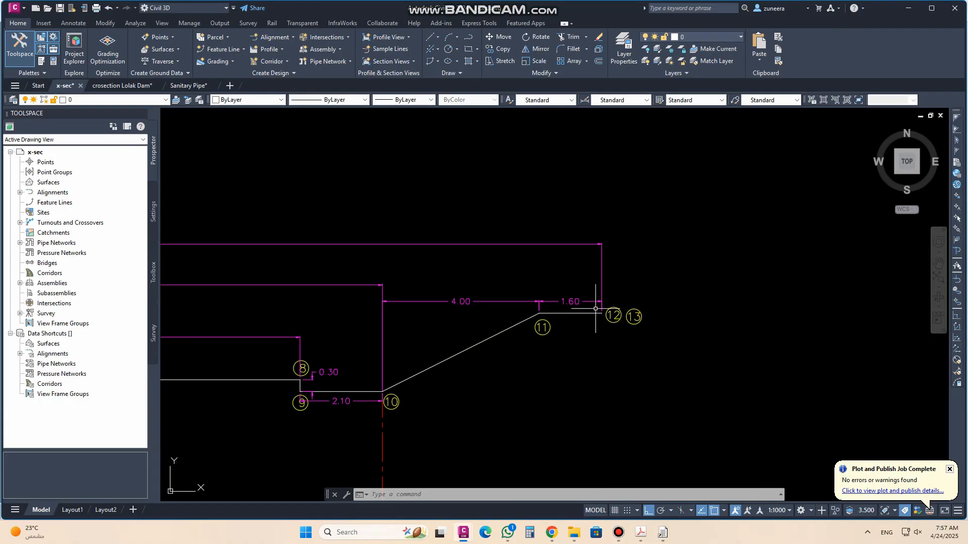
{"action": "scroll", "coordinate": [709, 285], "scroll_direction": "down", "scroll_amount": 5}
{"action": "scroll", "coordinate": [398, 300], "scroll_direction": "up", "scroll_amount": 7}
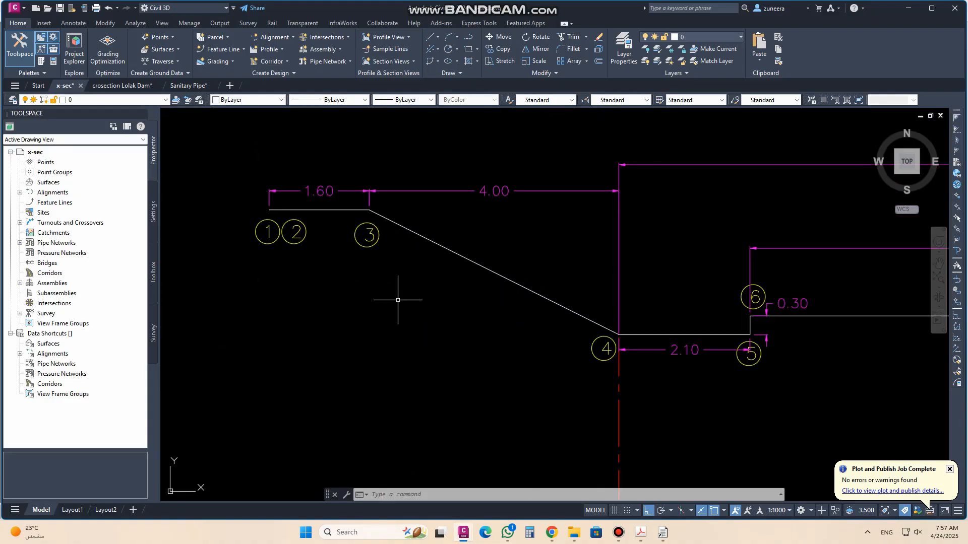
{"action": "scroll", "coordinate": [282, 262], "scroll_direction": "down", "scroll_amount": 4}
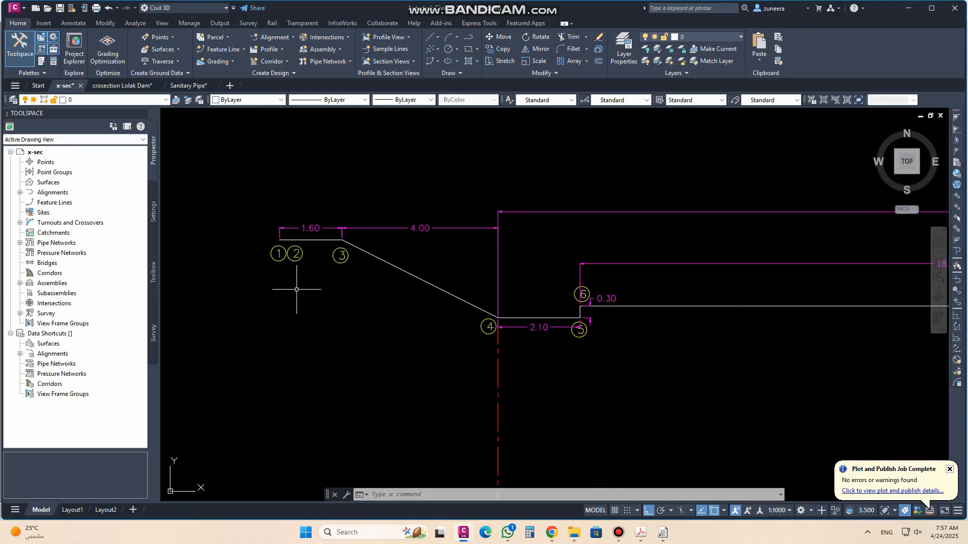
{"action": "left_click", "coordinate": [660, 533]}
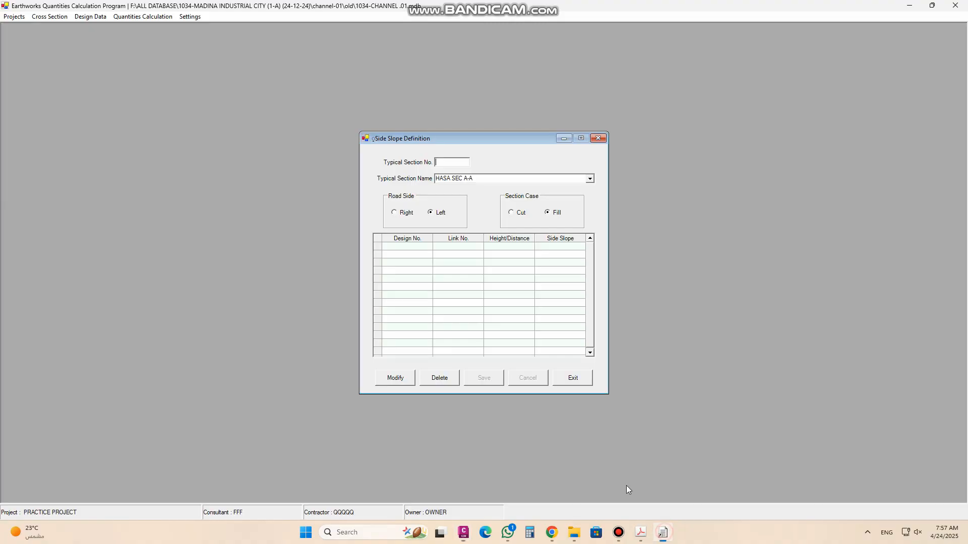
Choose the "practice channel" section for side slopes with road side Right and section case Cut, and make its table editable
{"action": "left_click", "coordinate": [590, 179]}
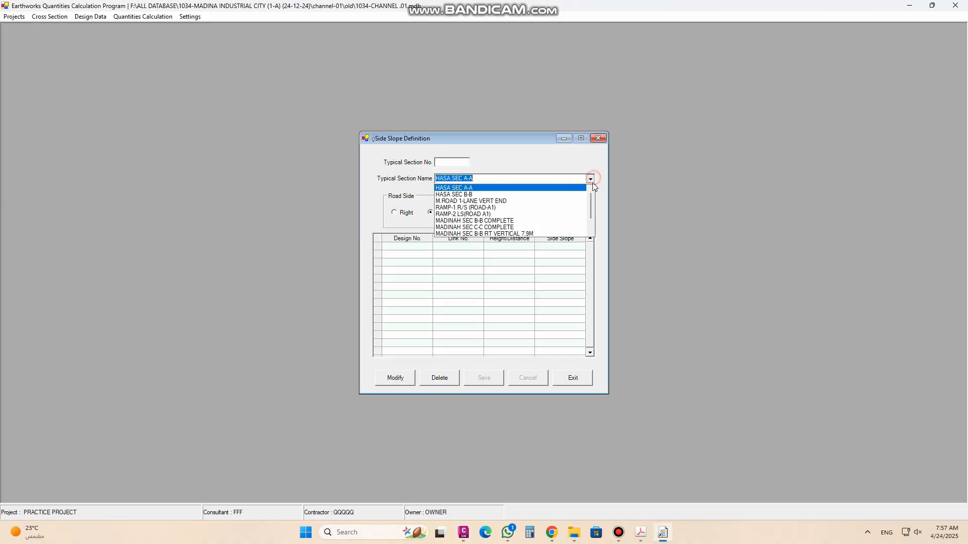
{"action": "scroll", "coordinate": [591, 213], "scroll_direction": "down", "scroll_amount": 3}
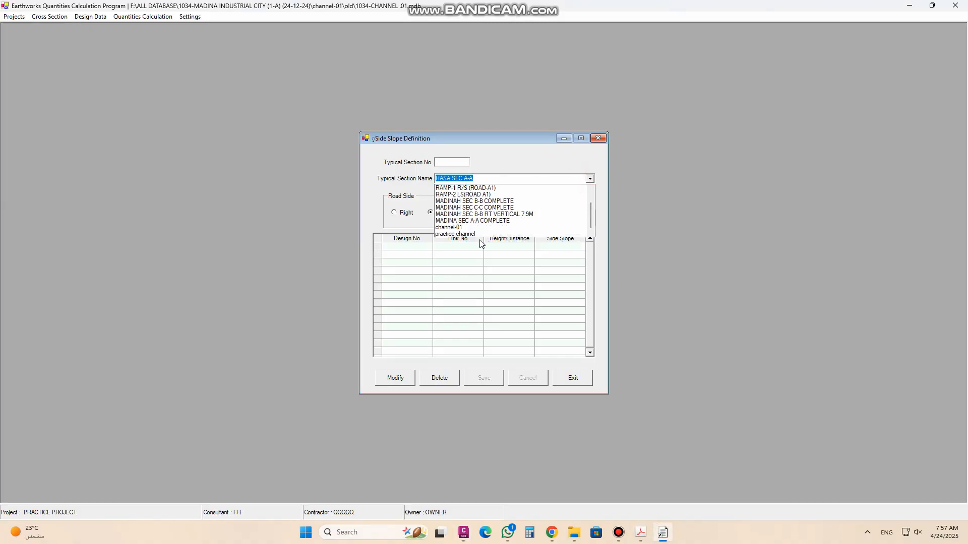
{"action": "left_click", "coordinate": [450, 233]}
{"action": "left_click", "coordinate": [394, 212]}
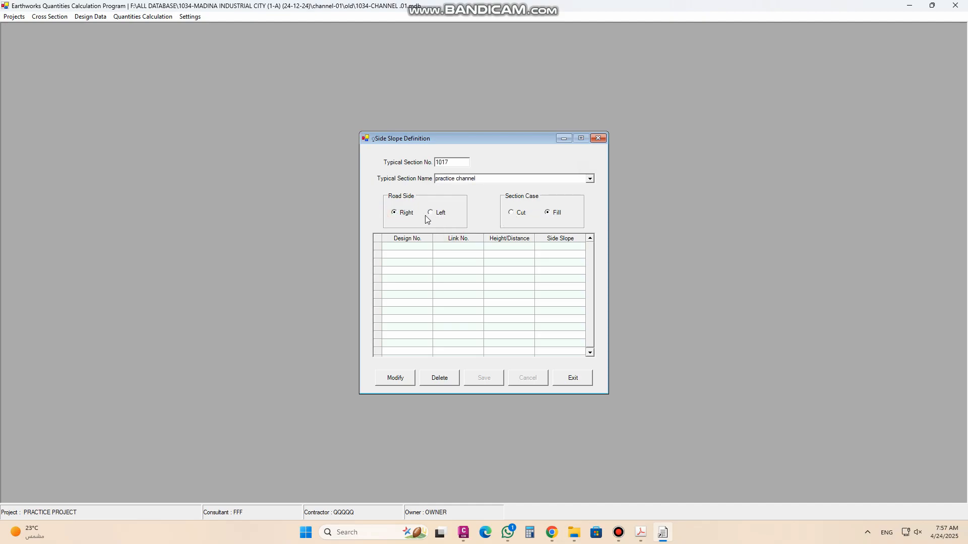
{"action": "left_click", "coordinate": [522, 216]}
{"action": "left_click", "coordinate": [399, 379]}
Enter the right-side cut slope with design number 0 and height/distance 100, and choose its side slope value
{"action": "left_click", "coordinate": [411, 248]}
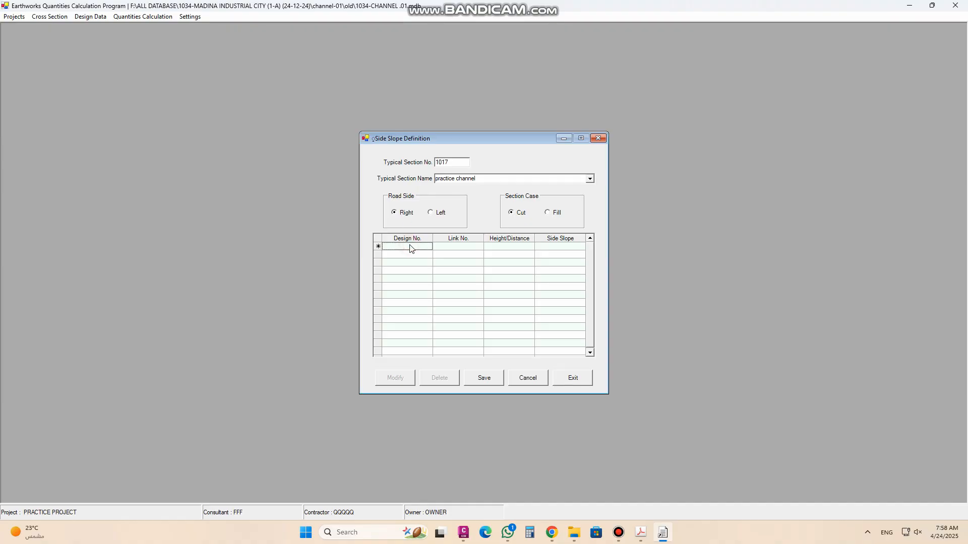
{"action": "type", "text": "0"}
{"action": "key", "text": "Return"}
{"action": "left_click", "coordinate": [504, 247]}
{"action": "type", "text": "100"}
{"action": "key", "text": "Return"}
{"action": "left_click", "coordinate": [581, 247]}
{"action": "left_click", "coordinate": [567, 255]}
{"action": "type", "text": "."}
{"action": "left_click", "coordinate": [582, 246]}
{"action": "left_click", "coordinate": [573, 262]}
Switch the right side to the Fill case, and choose the side slope for its first row
{"action": "left_click", "coordinate": [548, 212]}
{"action": "left_click", "coordinate": [415, 249]}
{"action": "key", "text": "Tab"}
{"action": "key", "text": "Tab"}
{"action": "key", "text": "Tab"}
{"action": "left_click", "coordinate": [581, 247]}
{"action": "left_click", "coordinate": [568, 255]}
Switch to the left-side Cut case, enter design number 0, link number 0 and height/distance 1, and choose the side slope
{"action": "left_click", "coordinate": [444, 216]}
{"action": "left_click", "coordinate": [512, 215]}
{"action": "left_click", "coordinate": [414, 249]}
{"action": "type", "text": "0"}
{"action": "key", "text": "Return"}
{"action": "type", "text": "0"}
{"action": "key", "text": "Return"}
{"action": "type", "text": "1"}
{"action": "key", "text": "Return"}
{"action": "left_click", "coordinate": [582, 248]}
{"action": "left_click", "coordinate": [540, 254]}
Switch the left side to the Fill case, enter -100 with its side slope, and save and close the side slope definition
{"action": "left_click", "coordinate": [555, 214]}
{"action": "left_click", "coordinate": [417, 247]}
{"action": "type", "text": "-100"}
{"action": "key", "text": "Tab"}
{"action": "left_click", "coordinate": [582, 247]}
{"action": "left_click", "coordinate": [558, 253]}
{"action": "left_click", "coordinate": [481, 379]}
{"action": "left_click", "coordinate": [500, 296]}
{"action": "left_click", "coordinate": [562, 375]}
Assign the "practice channel" typical section to stations 0 to 100, save the assignment, and close the selection
{"action": "left_click", "coordinate": [104, 21]}
{"action": "mouse_move", "coordinate": [129, 31]}
{"action": "left_click", "coordinate": [211, 42]}
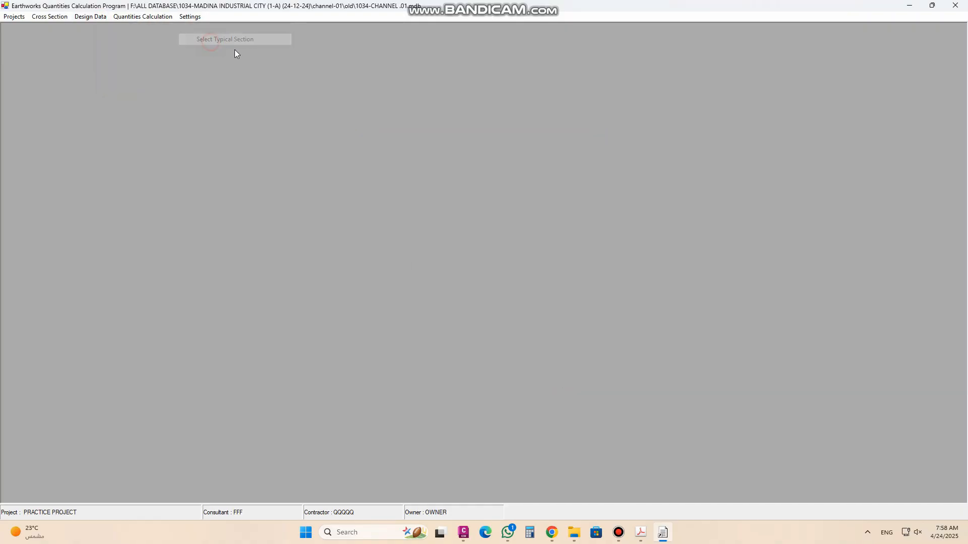
{"action": "left_click", "coordinate": [489, 244]}
{"action": "left_click", "coordinate": [431, 254]}
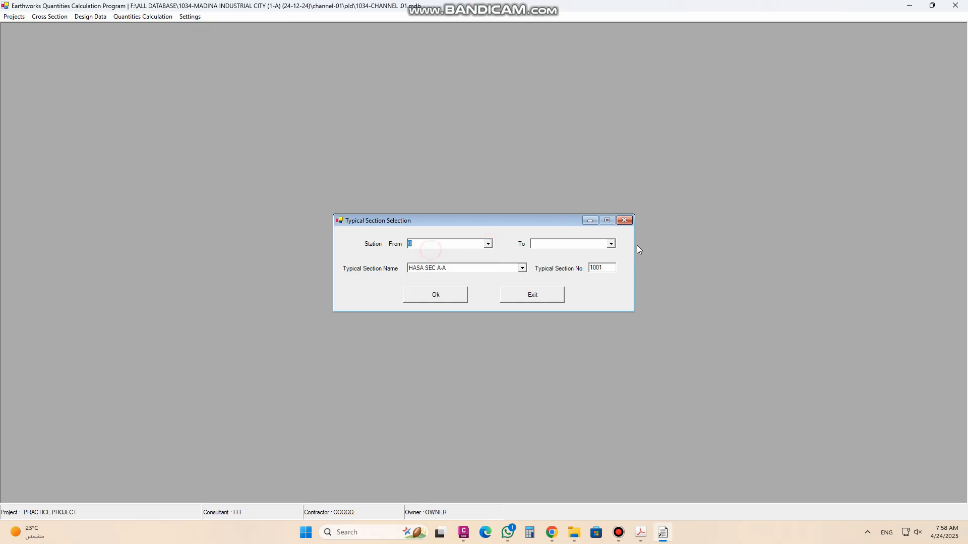
{"action": "left_click", "coordinate": [611, 244]}
{"action": "left_click", "coordinate": [546, 292]}
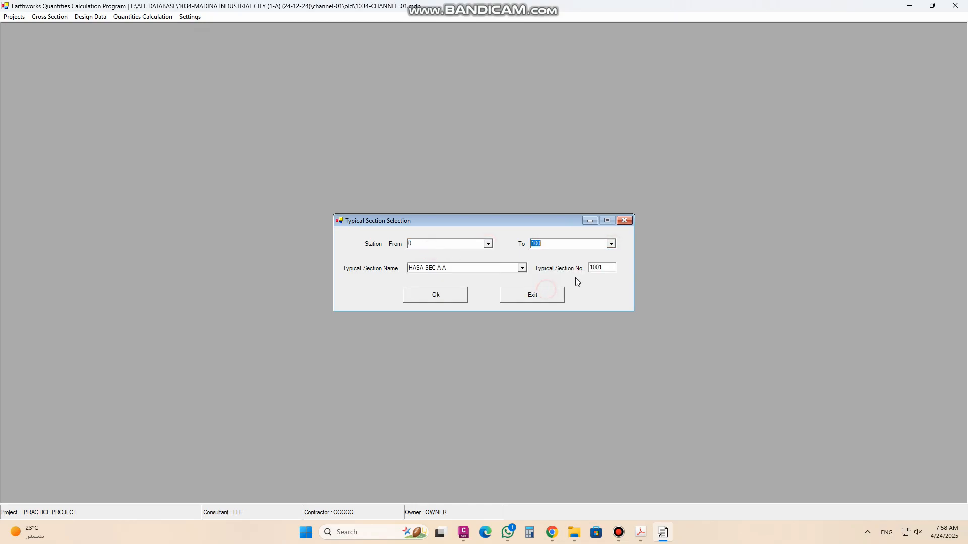
{"action": "left_click", "coordinate": [523, 269]}
{"action": "left_click", "coordinate": [438, 324]}
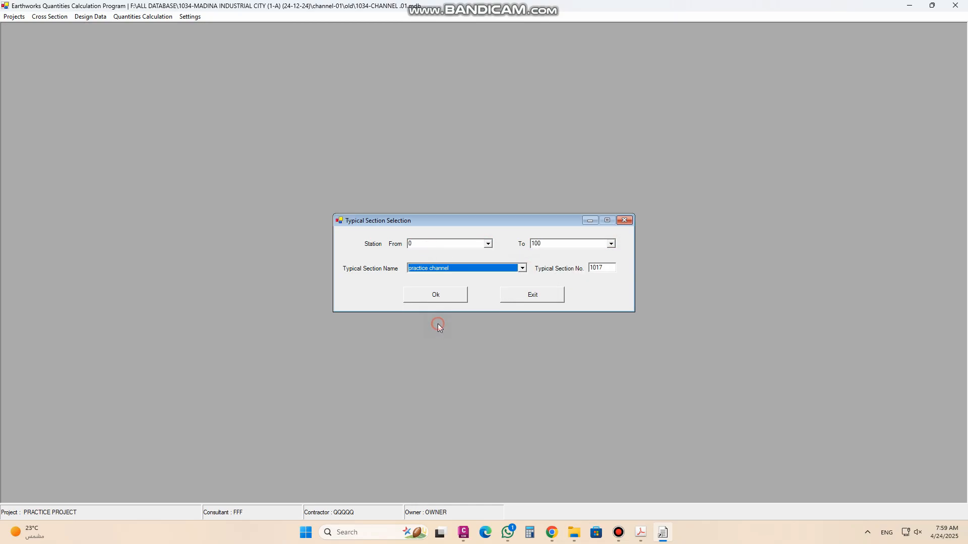
{"action": "left_click", "coordinate": [428, 300]}
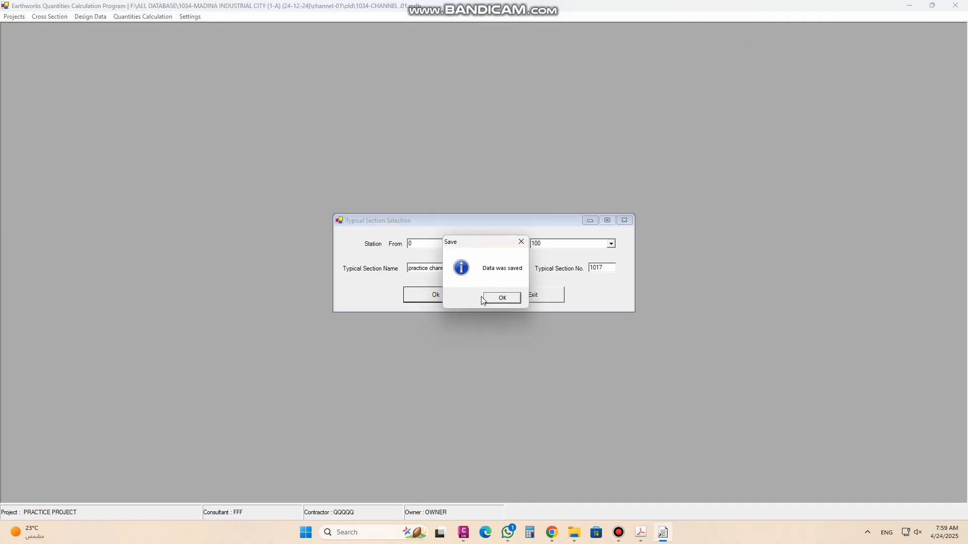
{"action": "left_click", "coordinate": [524, 298]}
{"action": "left_click", "coordinate": [524, 298]}
Calculate the road typical section with side slopes for stations 0 to 100, and close the calculation
{"action": "left_click", "coordinate": [90, 17]}
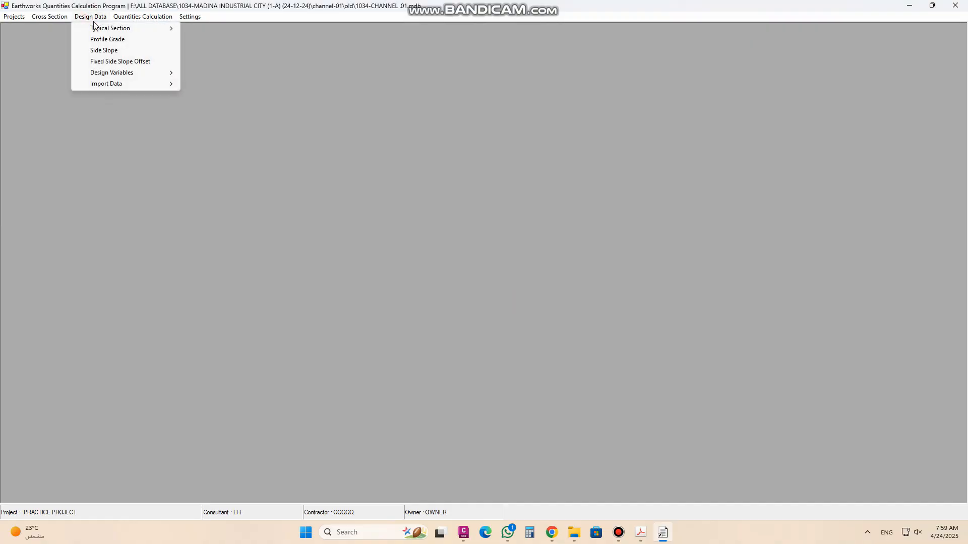
{"action": "mouse_move", "coordinate": [99, 33]}
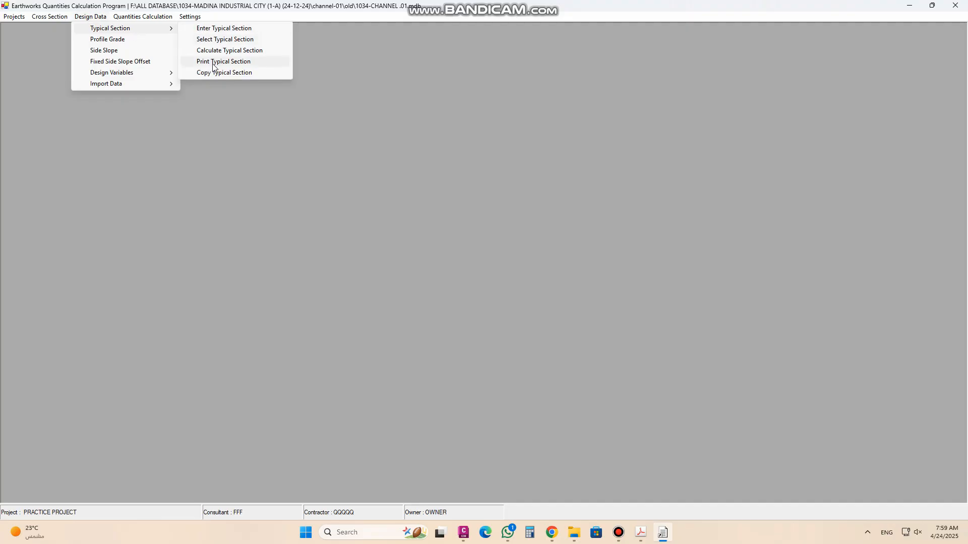
{"action": "left_click", "coordinate": [223, 50]}
{"action": "left_click", "coordinate": [415, 303]}
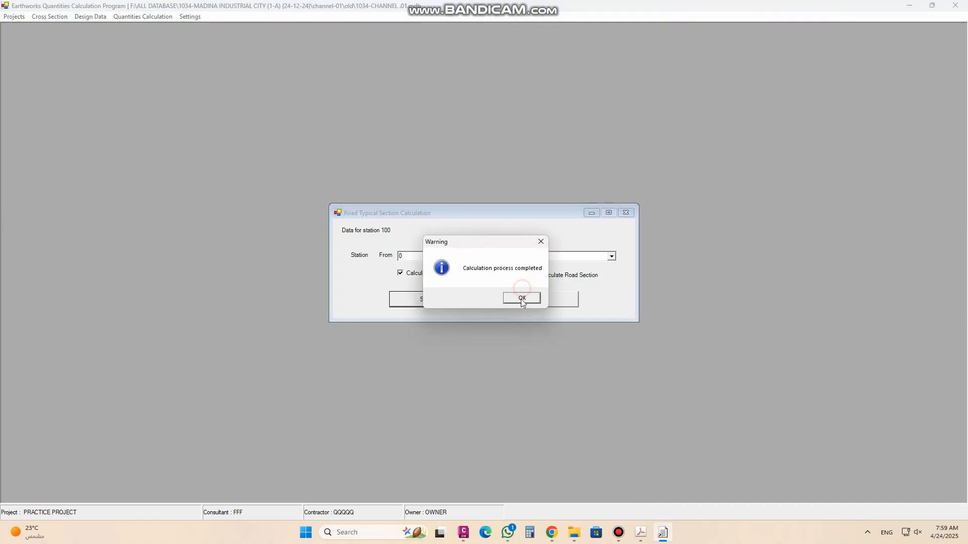
{"action": "left_click", "coordinate": [522, 299]}
{"action": "left_click", "coordinate": [553, 304]}
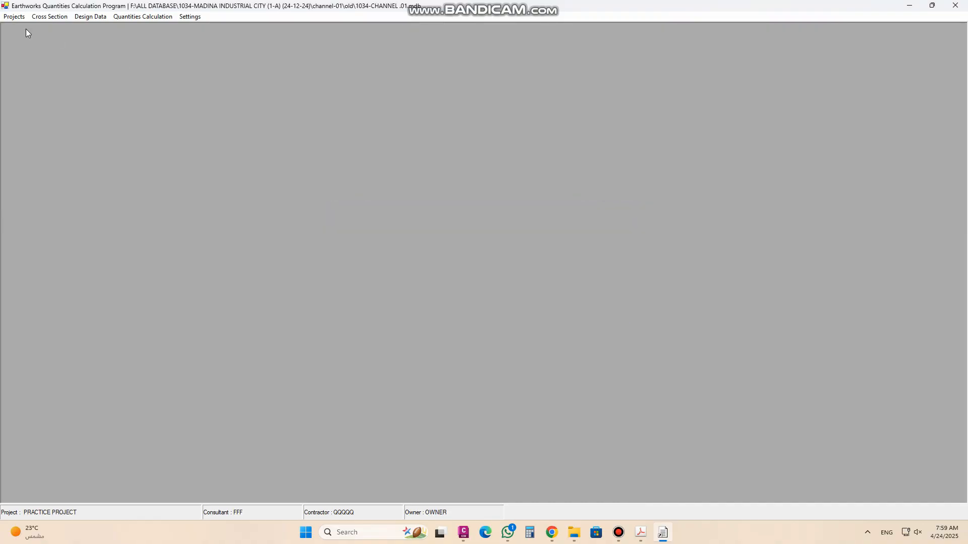
Display the cross section at station 0 to examine the calculated channel shape
{"action": "left_click", "coordinate": [41, 19]}
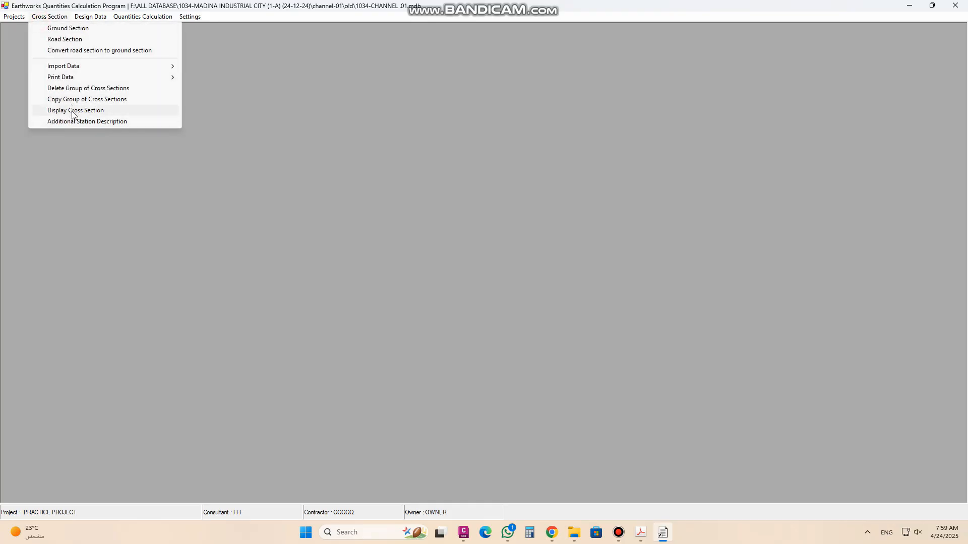
{"action": "left_click", "coordinate": [73, 112]}
{"action": "left_click_drag", "start_coordinate": [375, 127], "coordinate": [563, 128]}
{"action": "left_click", "coordinate": [414, 143]}
{"action": "left_click", "coordinate": [373, 156]}
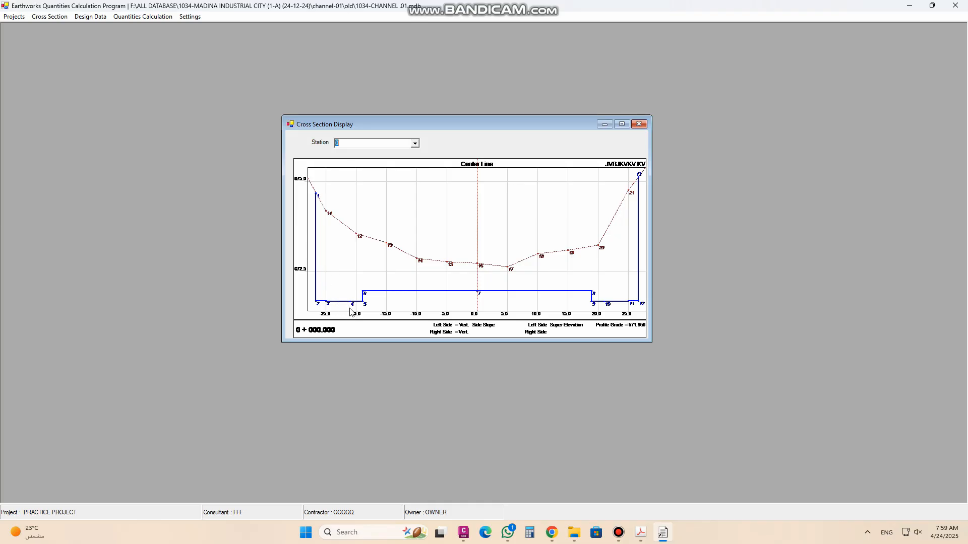
Compare the displayed section with the x-sec drawing in Civil 3D, then return and close the cross section display
{"action": "left_click", "coordinate": [463, 532]}
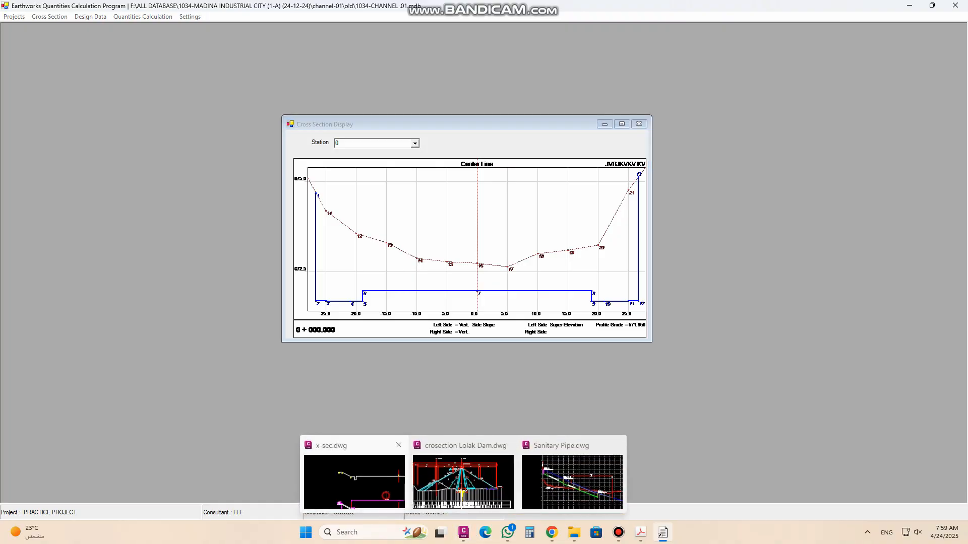
{"action": "left_click", "coordinate": [355, 479]}
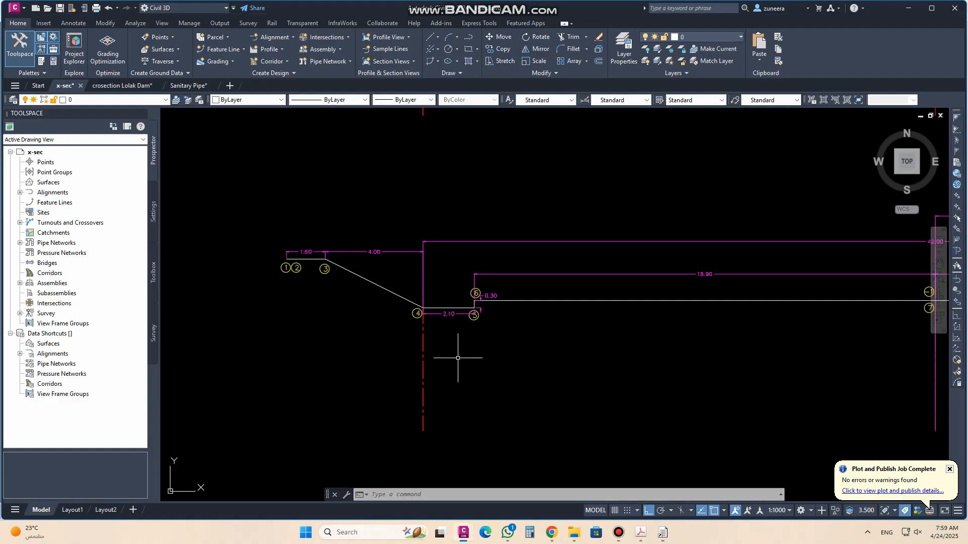
{"action": "left_click", "coordinate": [663, 532]}
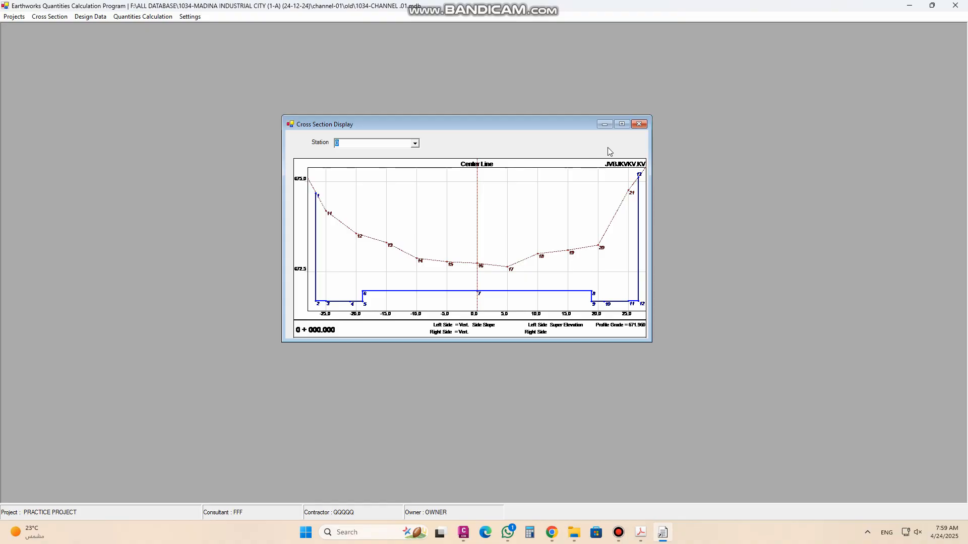
{"action": "left_click", "coordinate": [639, 124]}
Open the "practice channel" typical section definition and make its point rows editable
{"action": "left_click", "coordinate": [83, 18]}
{"action": "mouse_move", "coordinate": [100, 27]}
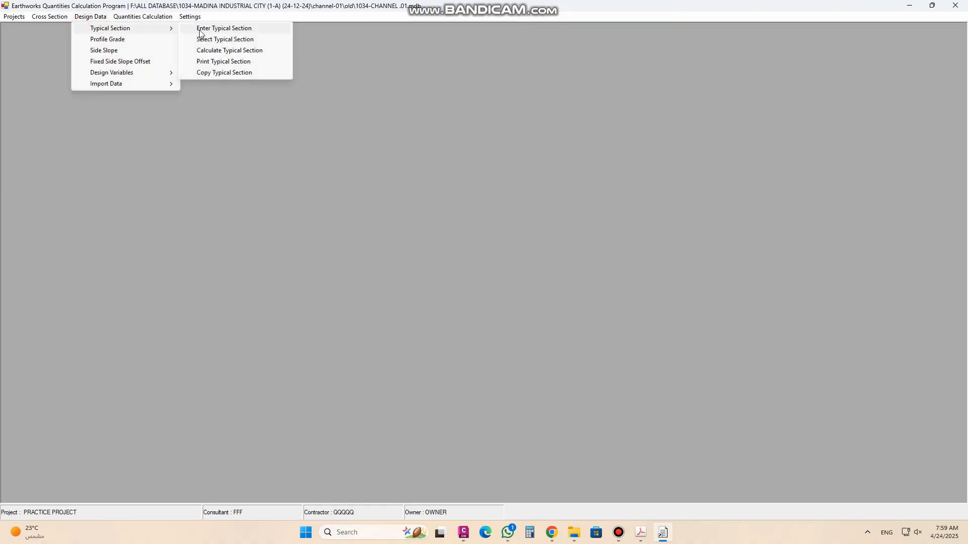
{"action": "left_click", "coordinate": [211, 29]}
{"action": "left_click", "coordinate": [664, 196]}
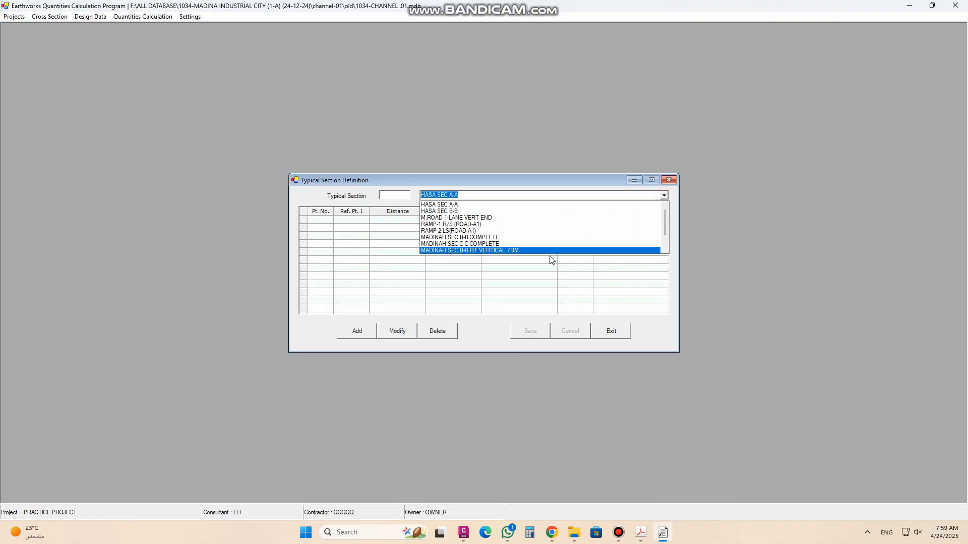
{"action": "scroll", "coordinate": [552, 258], "scroll_direction": "down", "scroll_amount": 2}
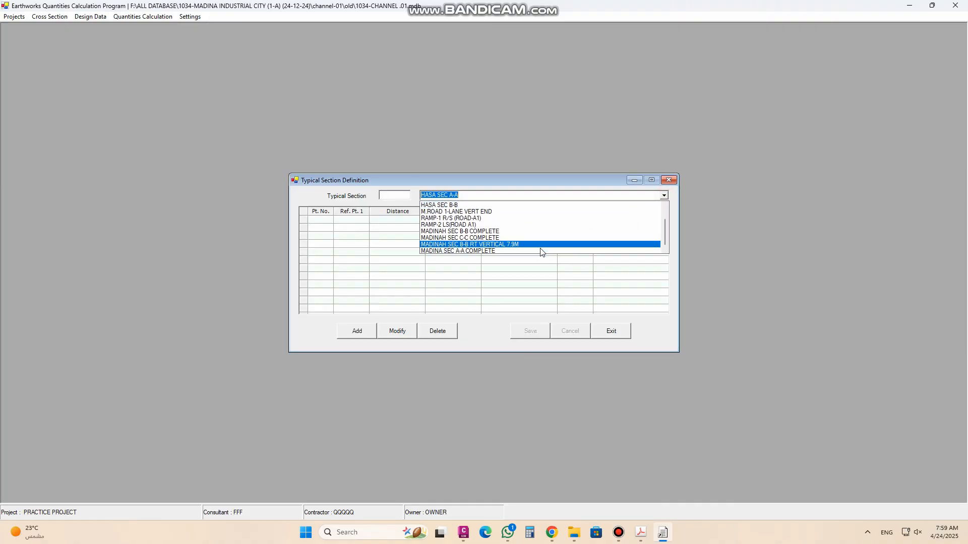
{"action": "left_click", "coordinate": [464, 250]}
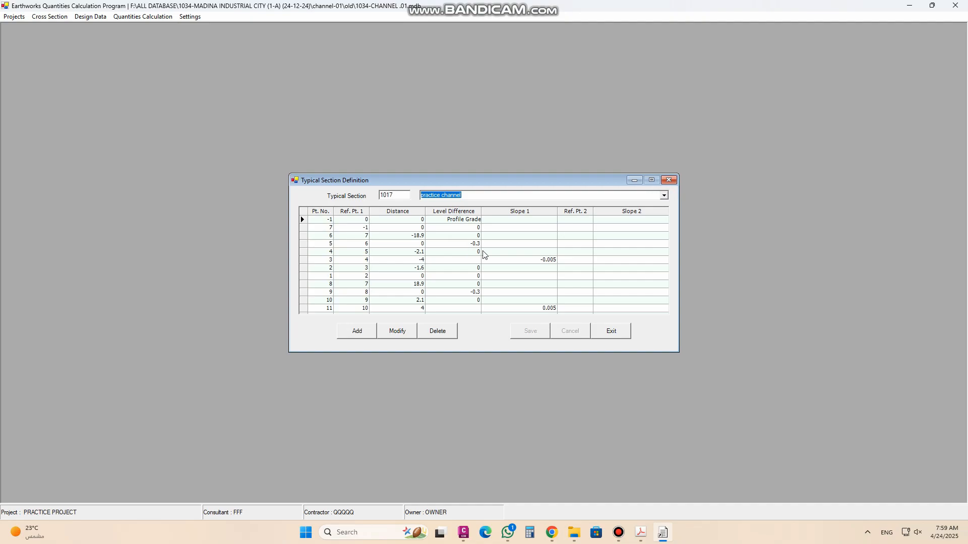
{"action": "left_click", "coordinate": [542, 261]}
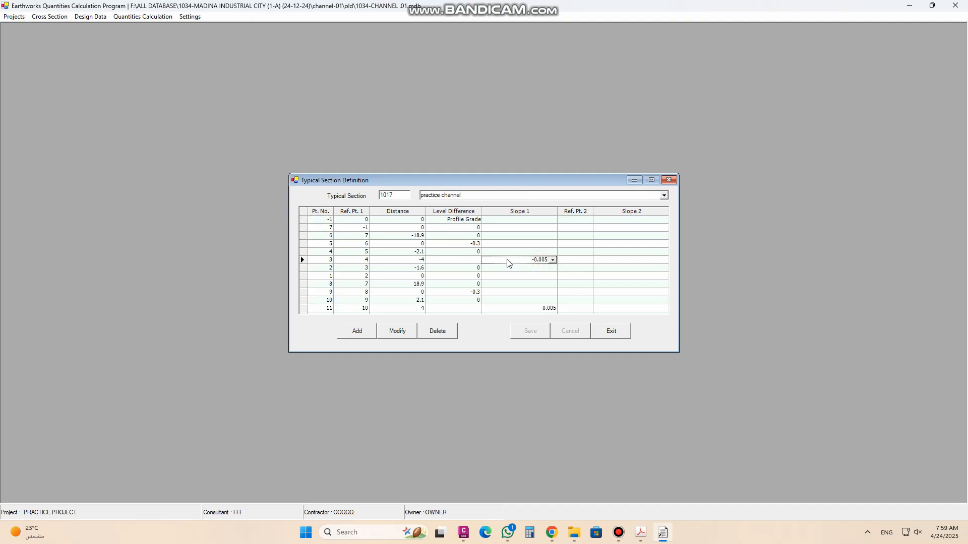
{"action": "left_click", "coordinate": [397, 331]}
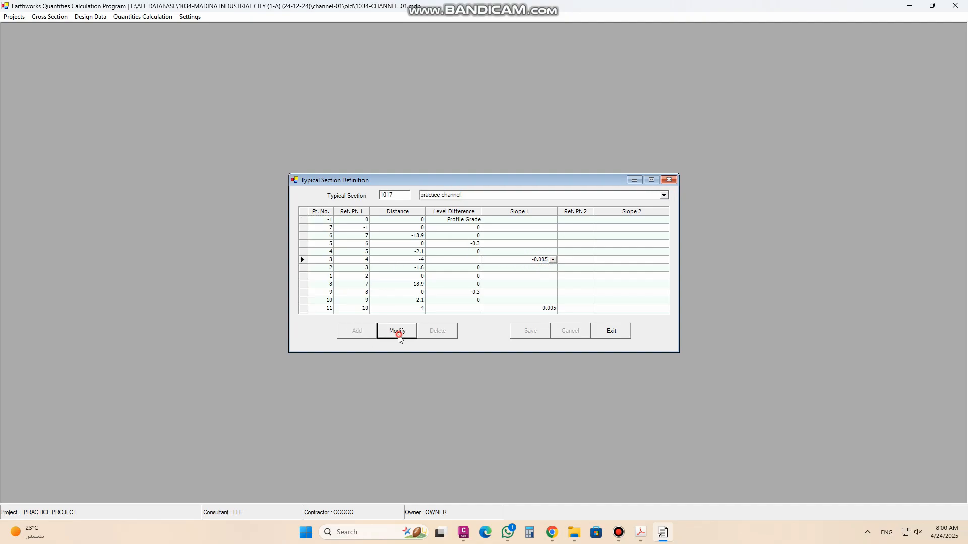
Switch to the x-sec drawing in Civil 3D and add a vertical linear dimension between points 3 and 4
{"action": "left_click", "coordinate": [463, 533]}
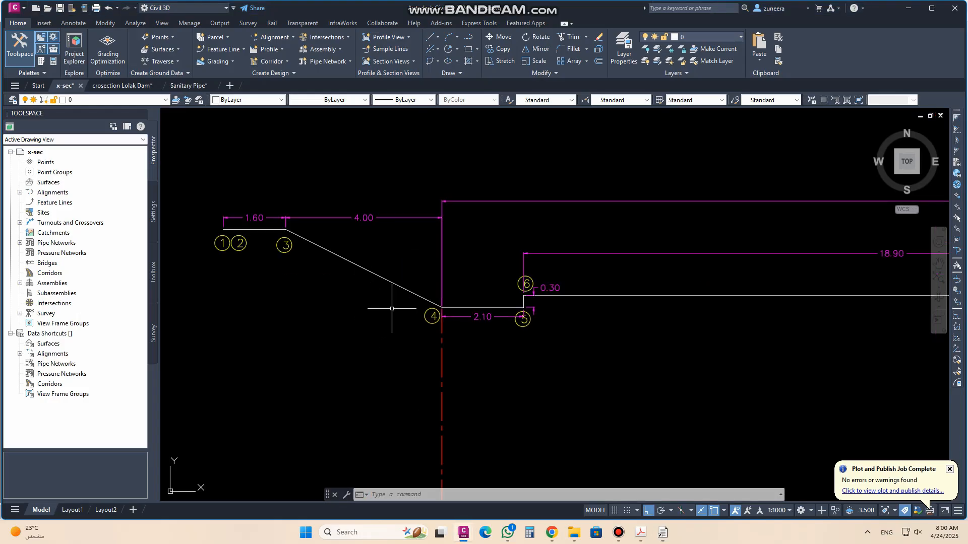
{"action": "left_click_drag", "start_coordinate": [391, 309], "coordinate": [448, 343]}
{"action": "type", "text": "dli"}
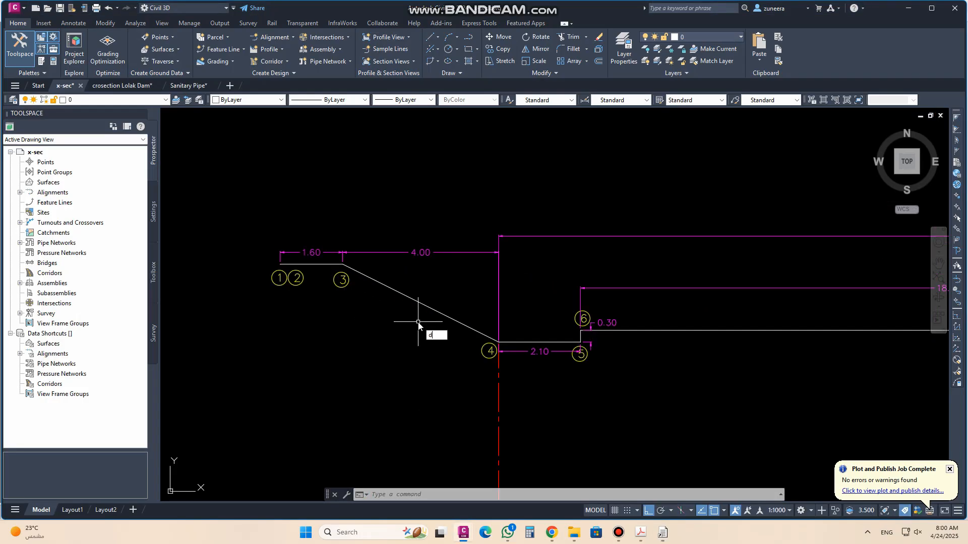
{"action": "key", "text": "Return"}
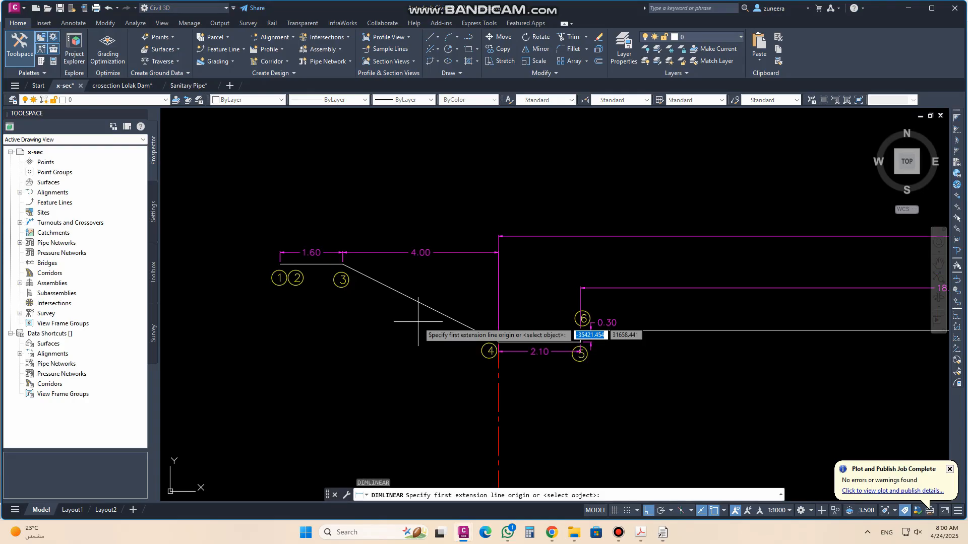
{"action": "left_click", "coordinate": [342, 264]}
{"action": "left_click", "coordinate": [498, 342]}
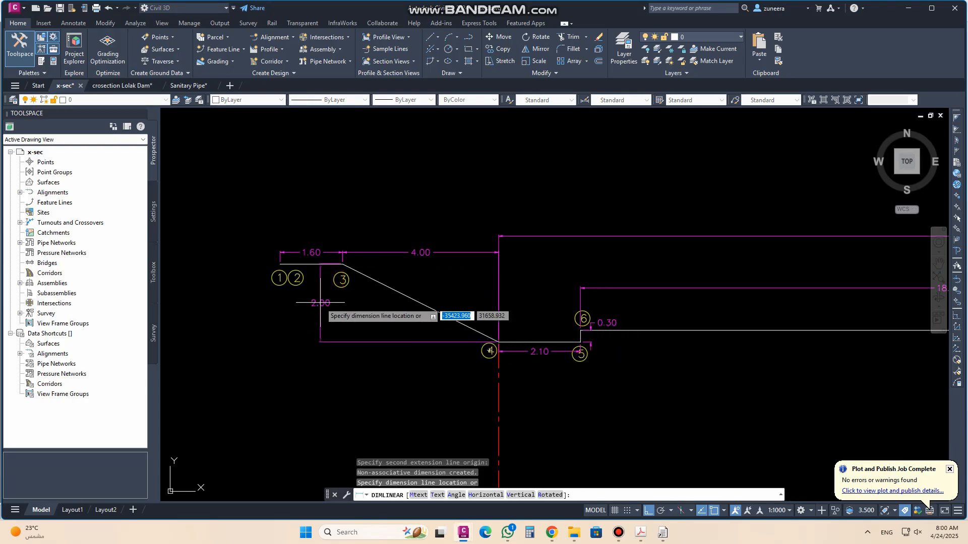
{"action": "left_click", "coordinate": [384, 335]}
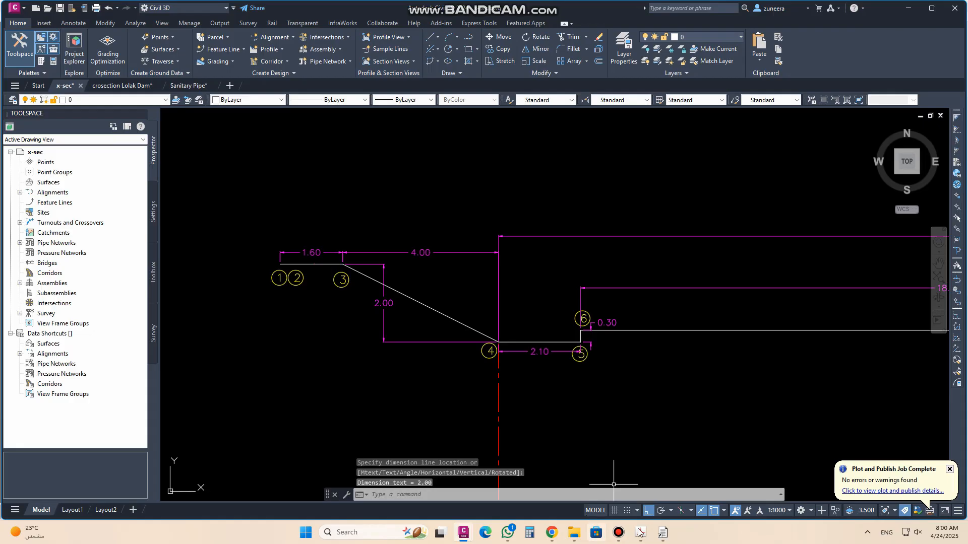
Back in the earthworks program, clear point 3's Slope 1 value and enter a level difference of 2 instead
{"action": "left_click", "coordinate": [663, 532]}
{"action": "left_click", "coordinate": [537, 265]}
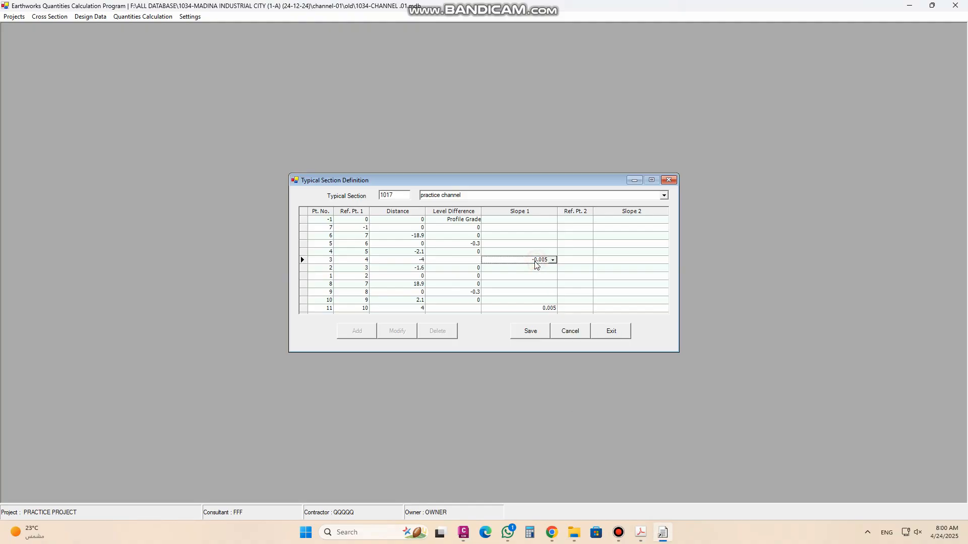
{"action": "left_click", "coordinate": [534, 264]}
{"action": "key", "text": "BackSpace"}
{"action": "left_click", "coordinate": [455, 261]}
{"action": "left_click", "coordinate": [455, 259]}
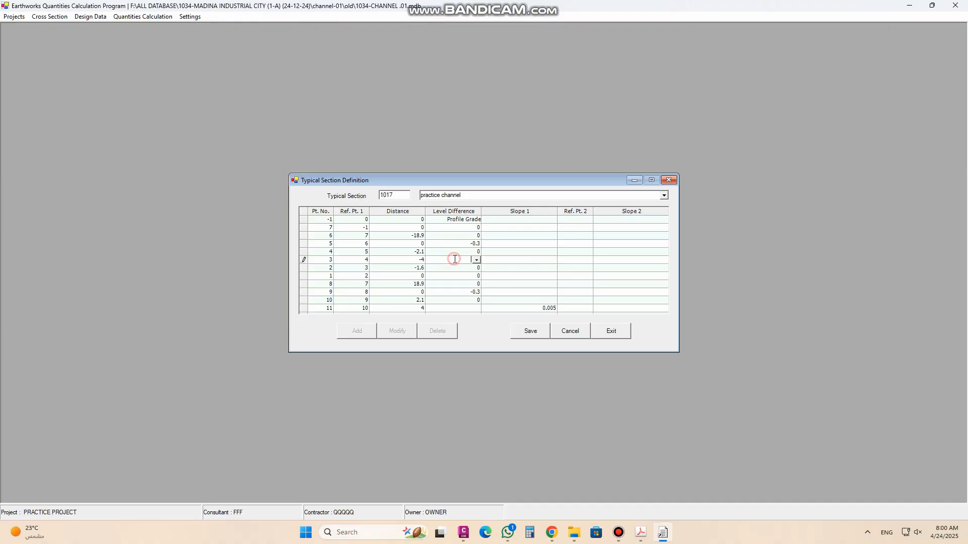
Replace point 11's Slope 1 value with a level difference of 2, then save and close the typical section definition
{"action": "left_click", "coordinate": [500, 306]}
{"action": "left_click", "coordinate": [506, 306]}
{"action": "key", "text": "Delete"}
{"action": "left_click", "coordinate": [465, 309]}
{"action": "left_click", "coordinate": [530, 332]}
{"action": "left_click", "coordinate": [501, 298]}
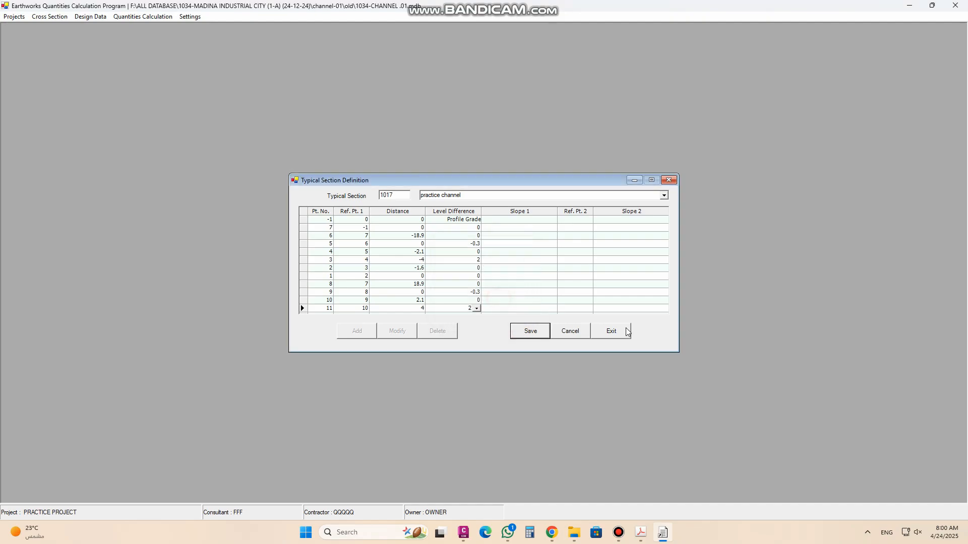
{"action": "left_click", "coordinate": [612, 331]}
Recalculate the typical section and side slopes for stations 0 to 100, replacing the existing data for all stations, and close the calculation
{"action": "left_click", "coordinate": [83, 16]}
{"action": "mouse_move", "coordinate": [100, 27]}
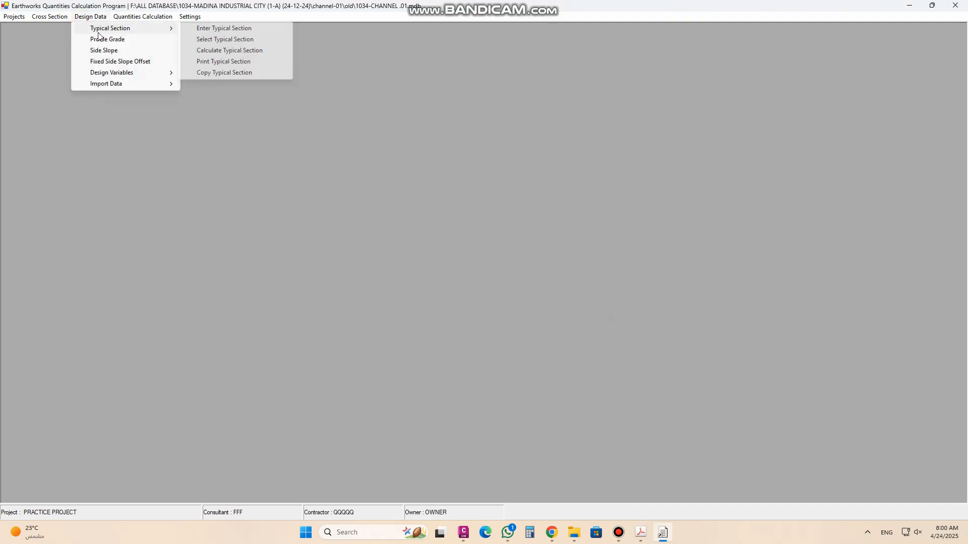
{"action": "left_click", "coordinate": [217, 50]}
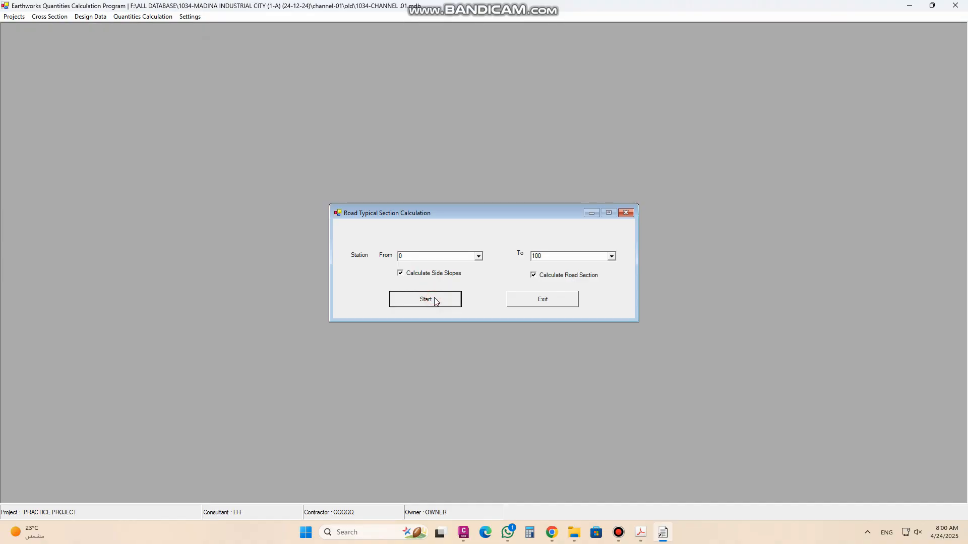
{"action": "left_click", "coordinate": [434, 298]}
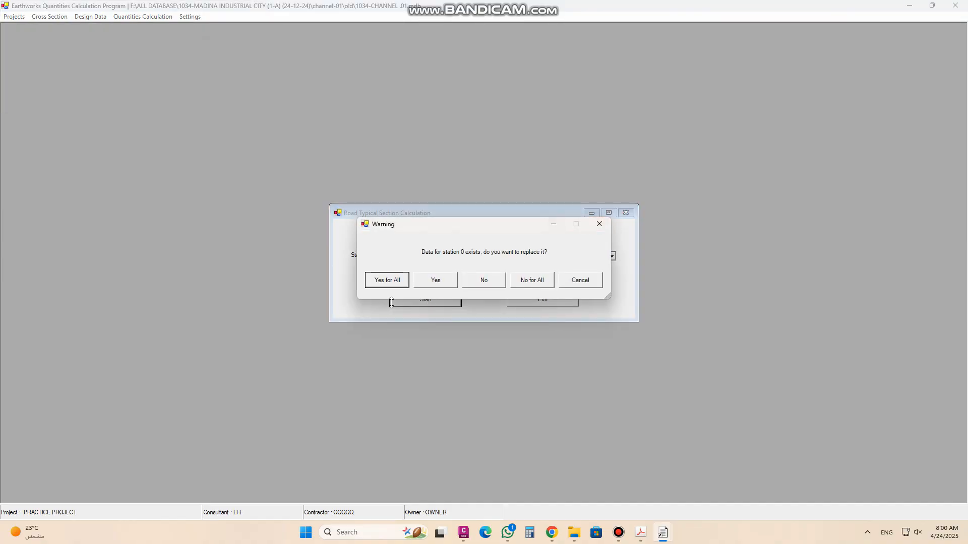
{"action": "left_click", "coordinate": [392, 286]}
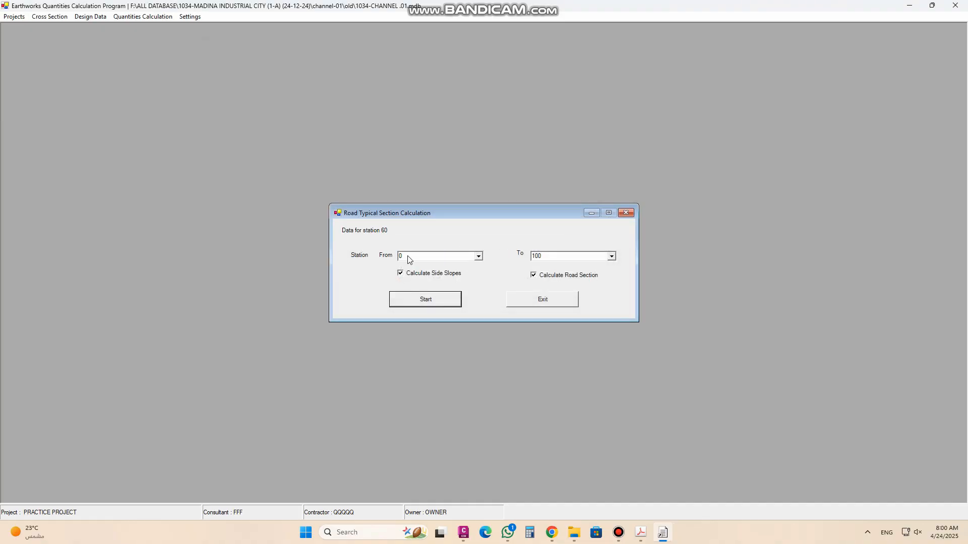
{"action": "left_click", "coordinate": [519, 298]}
{"action": "left_click", "coordinate": [529, 300]}
Display the recalculated cross section at station 0 to check its shape, and close the display
{"action": "left_click", "coordinate": [99, 21]}
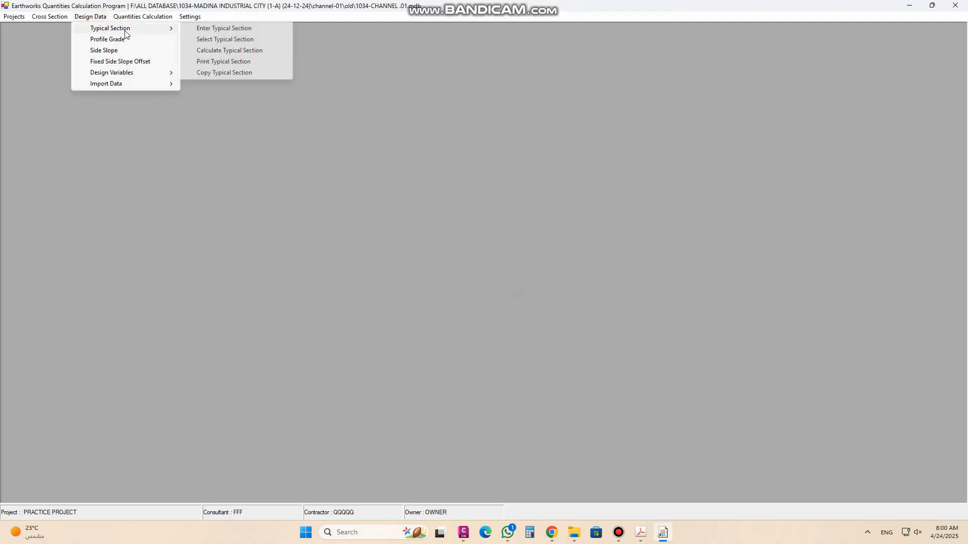
{"action": "mouse_move", "coordinate": [50, 18]}
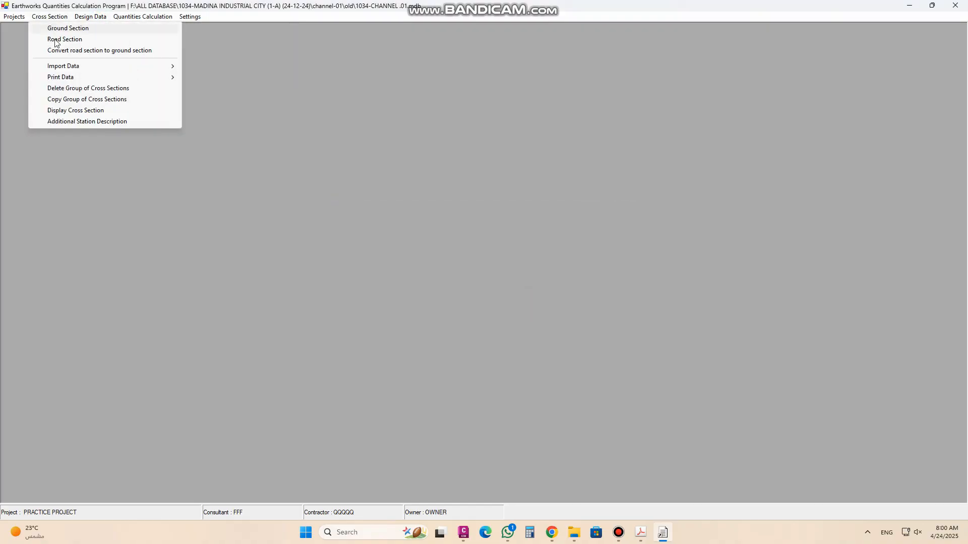
{"action": "left_click", "coordinate": [69, 110]}
{"action": "left_click_drag", "start_coordinate": [372, 164], "coordinate": [523, 129]}
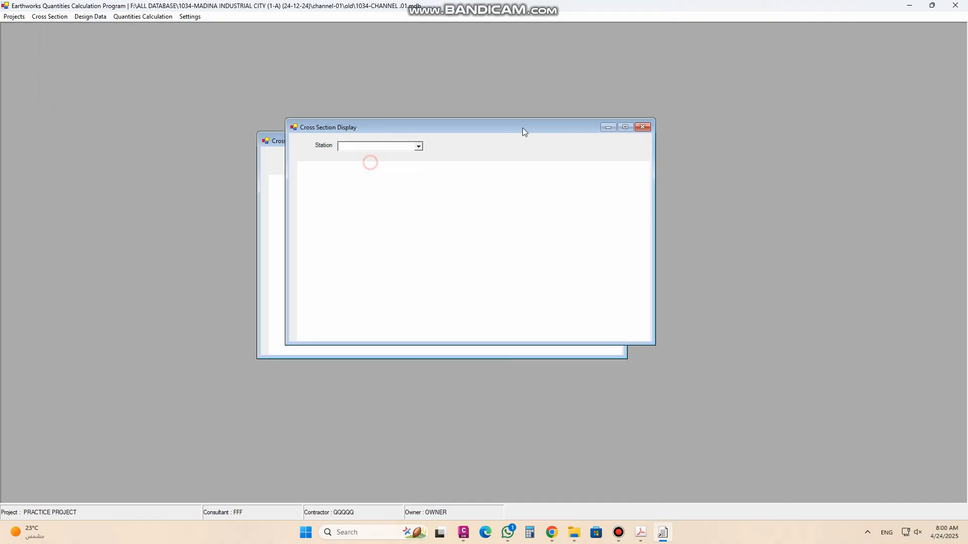
{"action": "left_click", "coordinate": [418, 147]}
{"action": "left_click", "coordinate": [339, 156]}
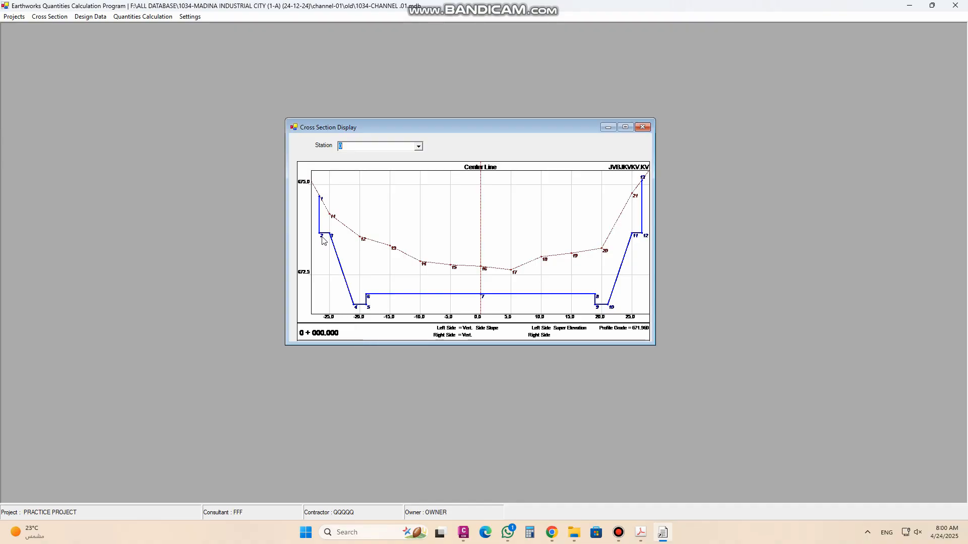
{"action": "left_click", "coordinate": [642, 127]}
Preview the Detail quantities report for stations 0 to 100 using the Zero Line method, and enlarge the preview to full screen
{"action": "left_click", "coordinate": [127, 17]}
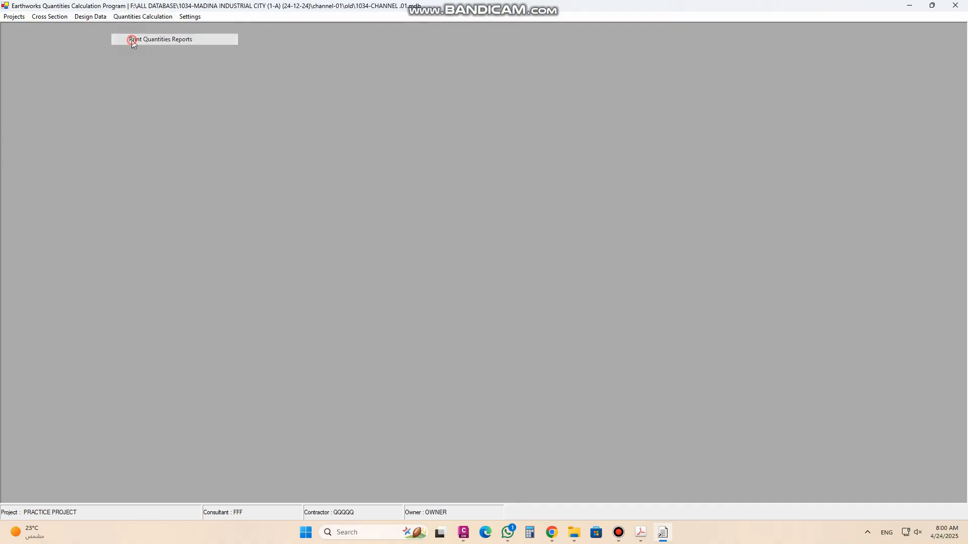
{"action": "left_click", "coordinate": [134, 40]}
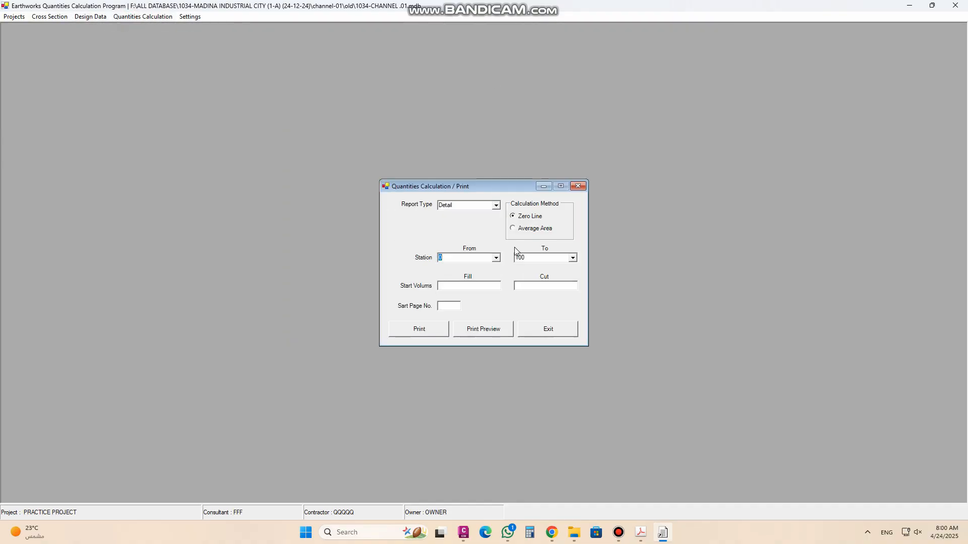
{"action": "left_click", "coordinate": [486, 326]}
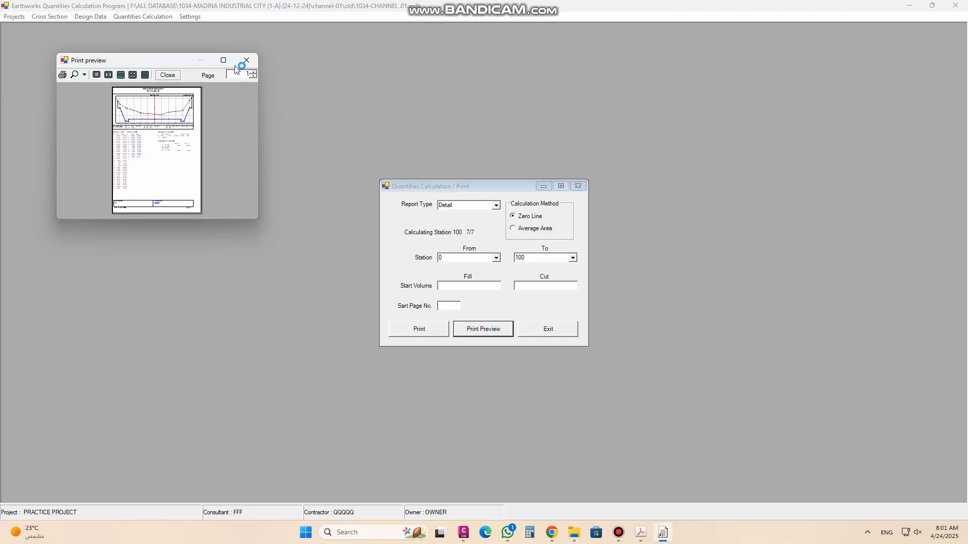
{"action": "left_click", "coordinate": [223, 60]}
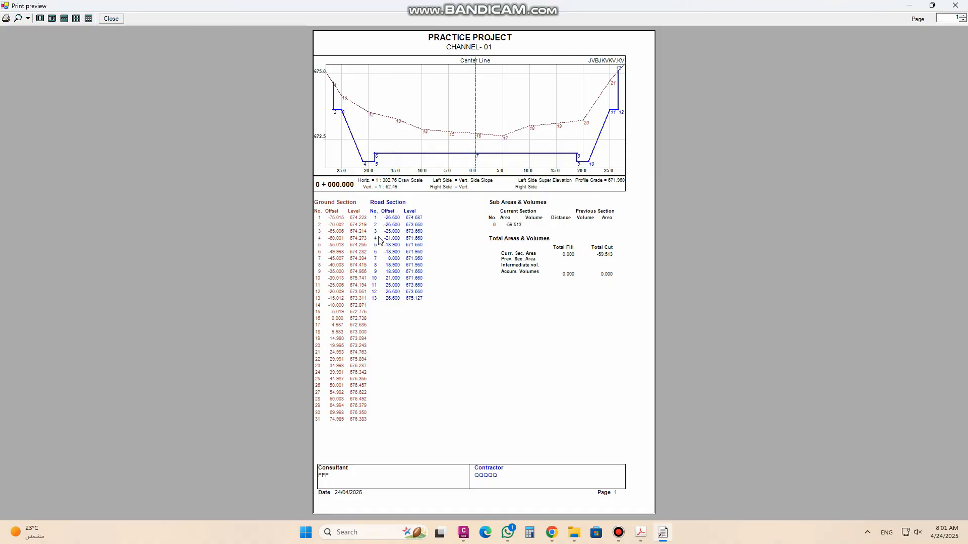
Enlarge the report preview to 150%, examine the station 0 section and its tables, and close the preview and quantities report
{"action": "left_click", "coordinate": [28, 18]}
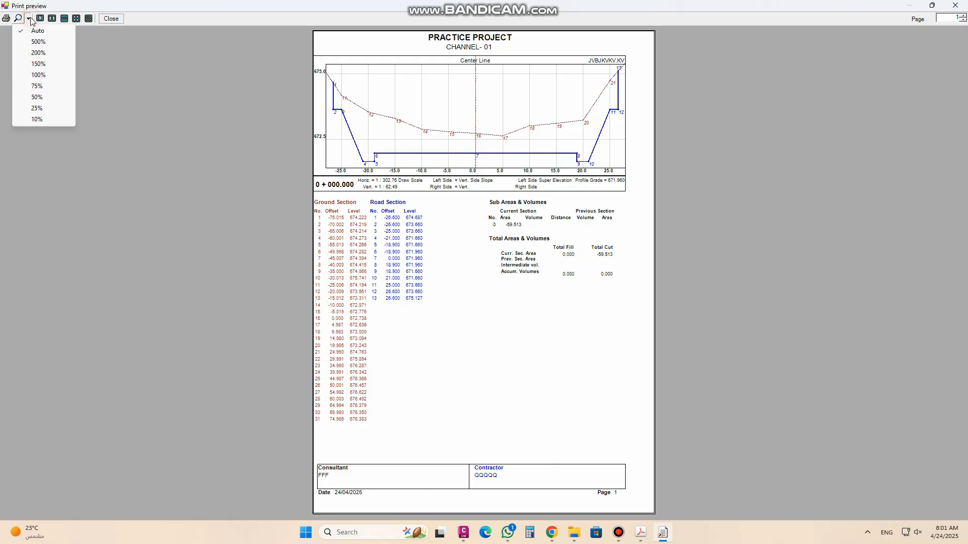
{"action": "left_click", "coordinate": [44, 66]}
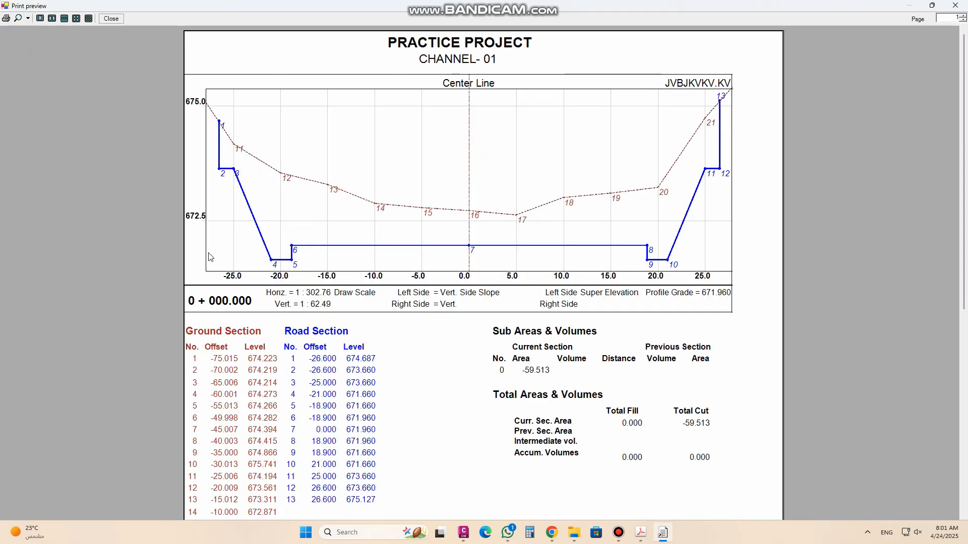
{"action": "left_click_drag", "start_coordinate": [964, 258], "coordinate": [966, 331]}
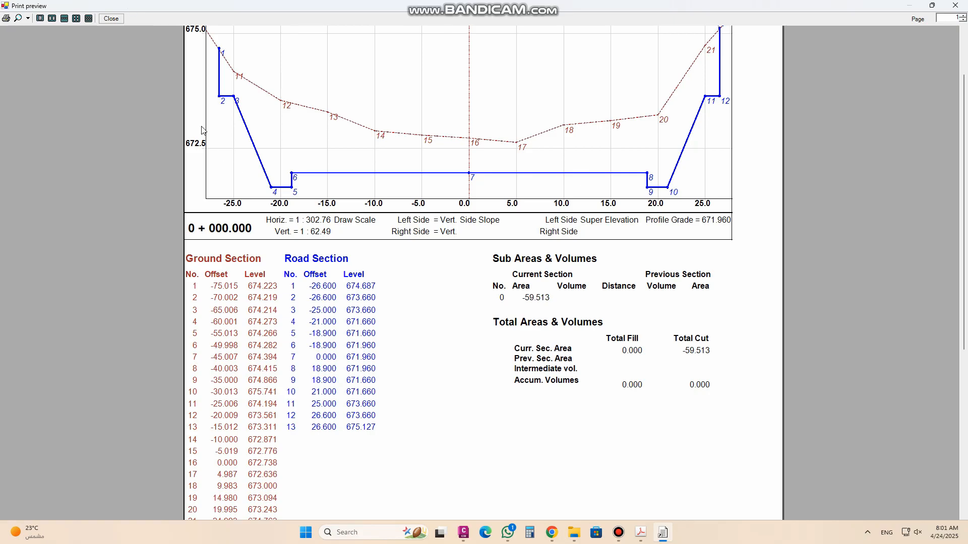
{"action": "left_click", "coordinate": [111, 18]}
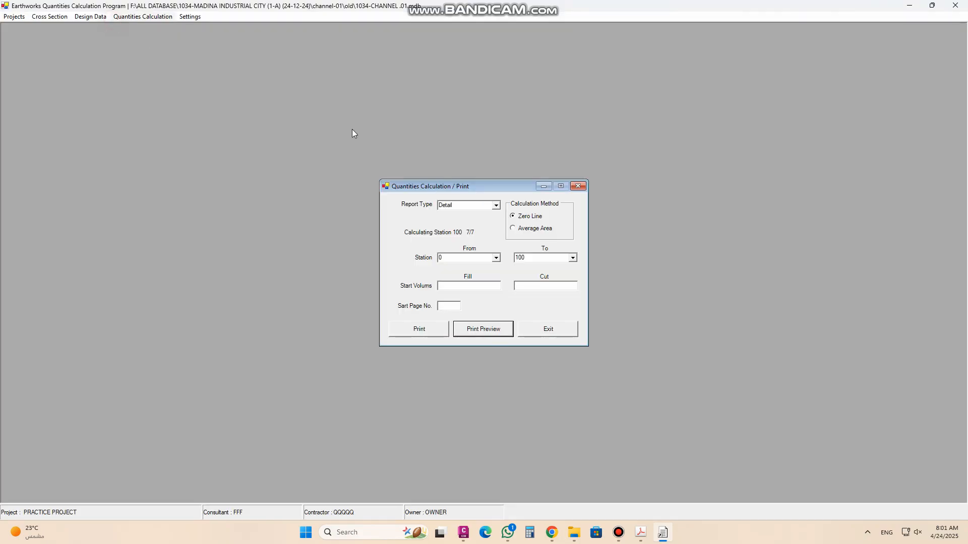
{"action": "left_click", "coordinate": [578, 186]}
Open typical section 1017 "practice channel" for modification and clear the level differences of points 3 and 11
{"action": "left_click", "coordinate": [101, 17]}
{"action": "mouse_move", "coordinate": [112, 29]}
{"action": "left_click", "coordinate": [237, 28]}
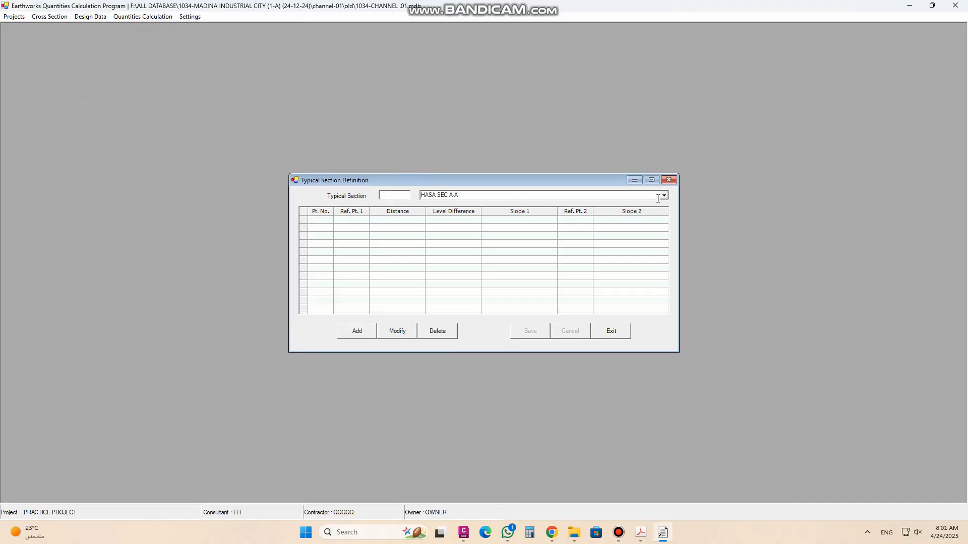
{"action": "left_click", "coordinate": [657, 199]}
{"action": "left_click", "coordinate": [451, 251]}
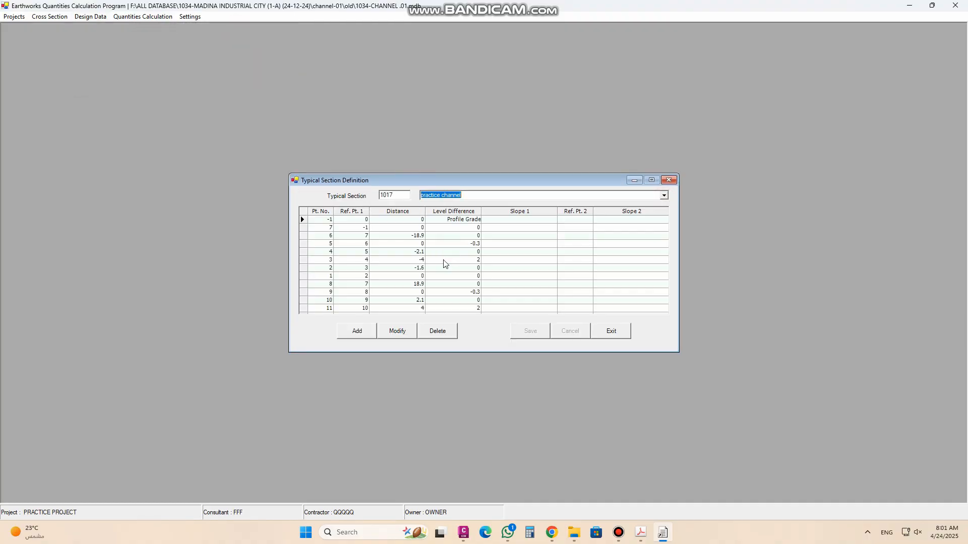
{"action": "left_click", "coordinate": [398, 334]}
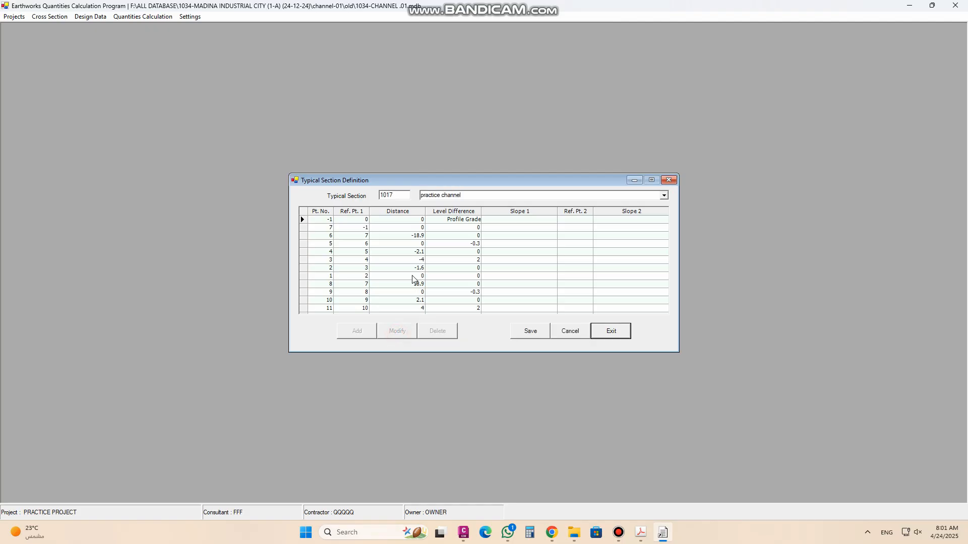
{"action": "left_click", "coordinate": [470, 261]}
{"action": "left_click", "coordinate": [473, 309]}
Set Slope 1 to 0.5 for points 3 and 11, then save and close the typical section definition
{"action": "left_click", "coordinate": [512, 262]}
{"action": "left_click", "coordinate": [512, 261]}
{"action": "left_click", "coordinate": [524, 307]}
{"action": "left_click", "coordinate": [546, 333]}
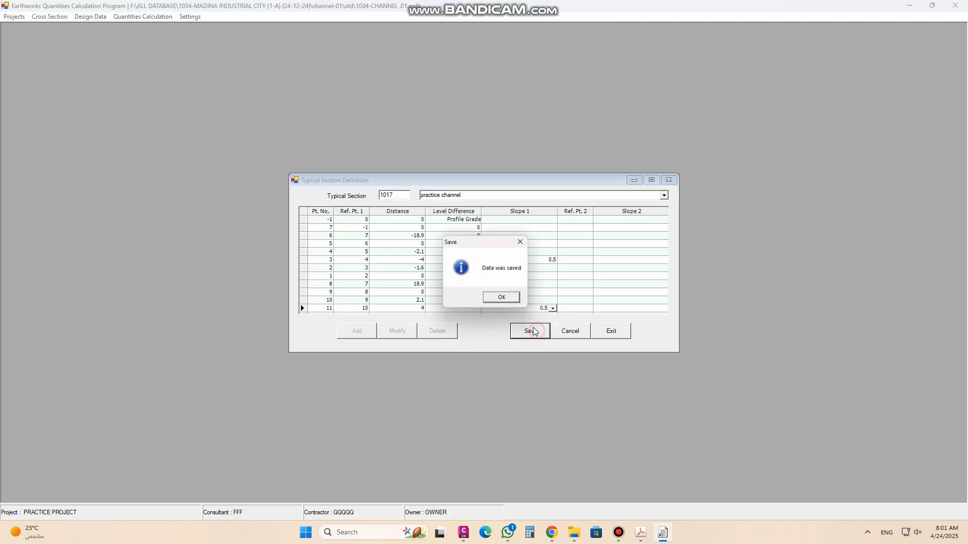
{"action": "left_click", "coordinate": [499, 297]}
{"action": "left_click", "coordinate": [611, 331]}
Recalculate the road section and side slopes for stations 0 to 100, and close the calculation
{"action": "left_click", "coordinate": [77, 17]}
{"action": "mouse_move", "coordinate": [101, 29]}
{"action": "left_click", "coordinate": [210, 51]}
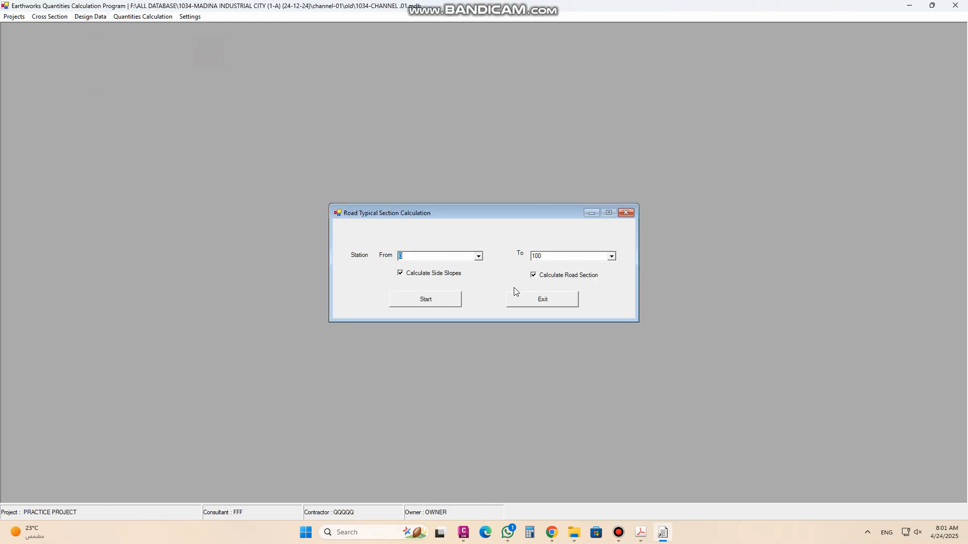
{"action": "left_click", "coordinate": [436, 308]}
{"action": "left_click", "coordinate": [387, 279]}
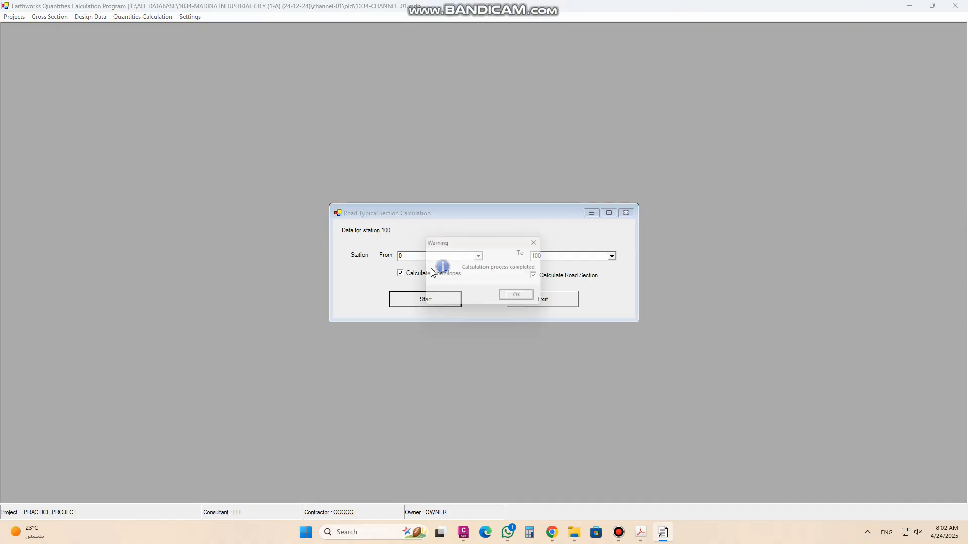
{"action": "left_click", "coordinate": [543, 301]}
Preview the Detail quantities report full screen to check the station 0 section shape, and close the preview and report
{"action": "left_click", "coordinate": [129, 19]}
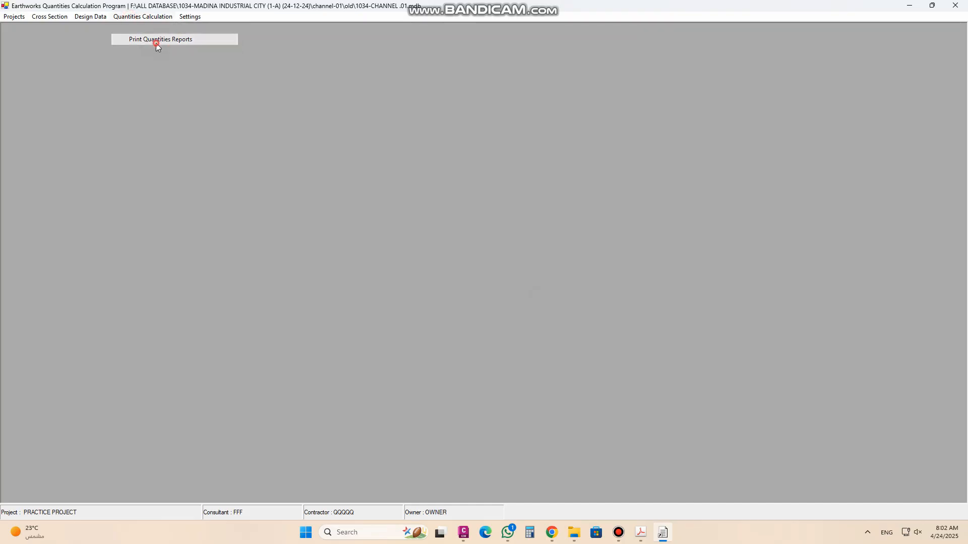
{"action": "left_click", "coordinate": [156, 39]}
{"action": "left_click", "coordinate": [496, 336]}
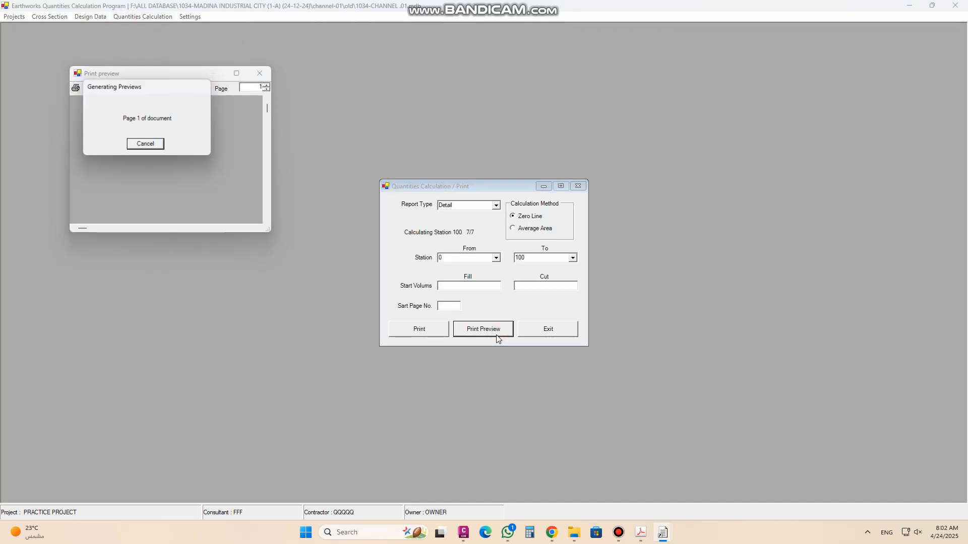
{"action": "left_click", "coordinate": [236, 74]}
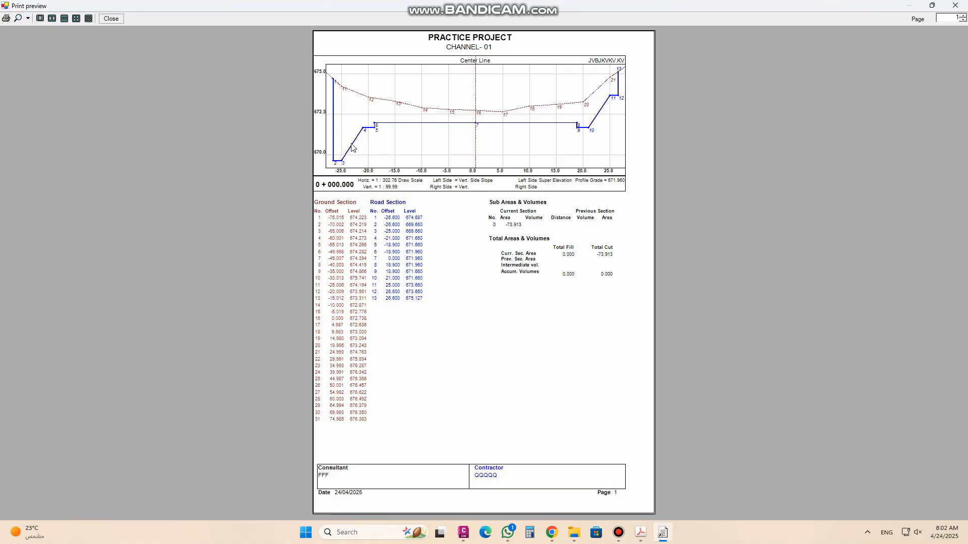
{"action": "left_click", "coordinate": [110, 18]}
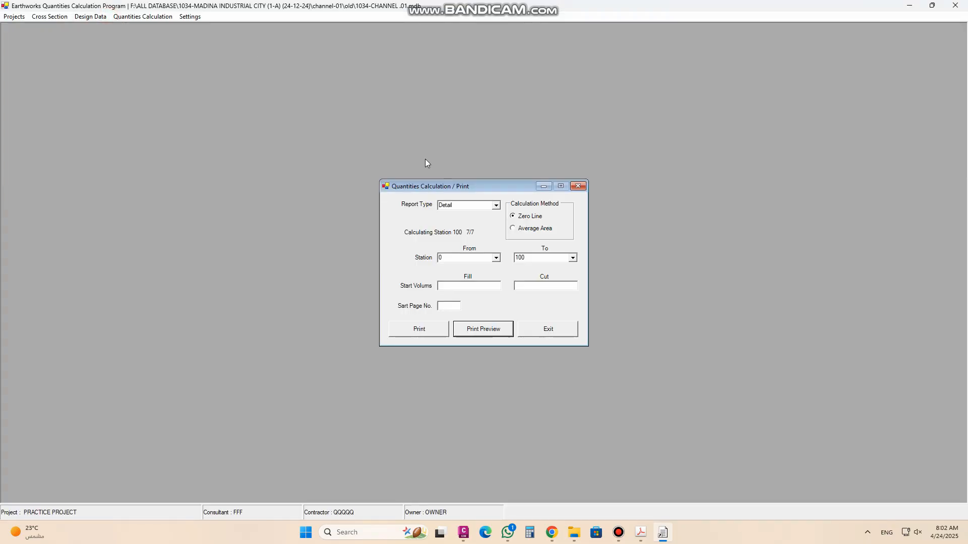
{"action": "left_click", "coordinate": [577, 186]}
Set point 3's Slope 1 to -0.5 in the "practice channel" typical section, then save and close the definition
{"action": "left_click", "coordinate": [97, 16]}
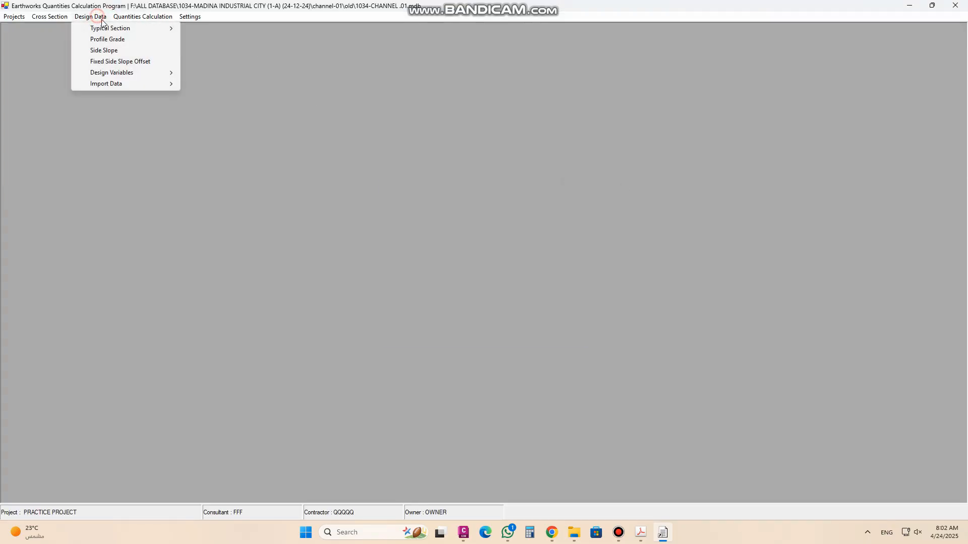
{"action": "mouse_move", "coordinate": [110, 28]}
{"action": "left_click", "coordinate": [227, 39]}
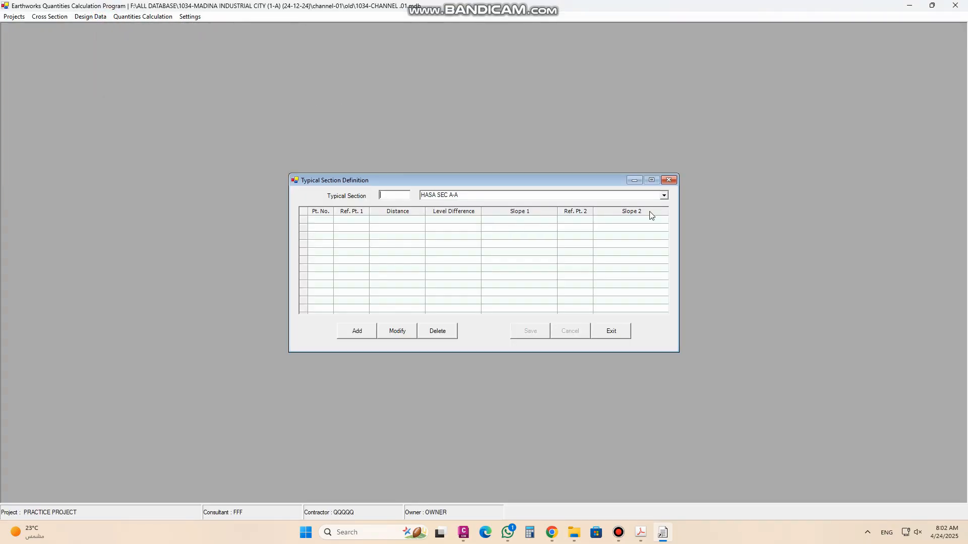
{"action": "left_click", "coordinate": [664, 195]}
{"action": "scroll", "coordinate": [598, 240], "scroll_direction": "down", "scroll_amount": 3}
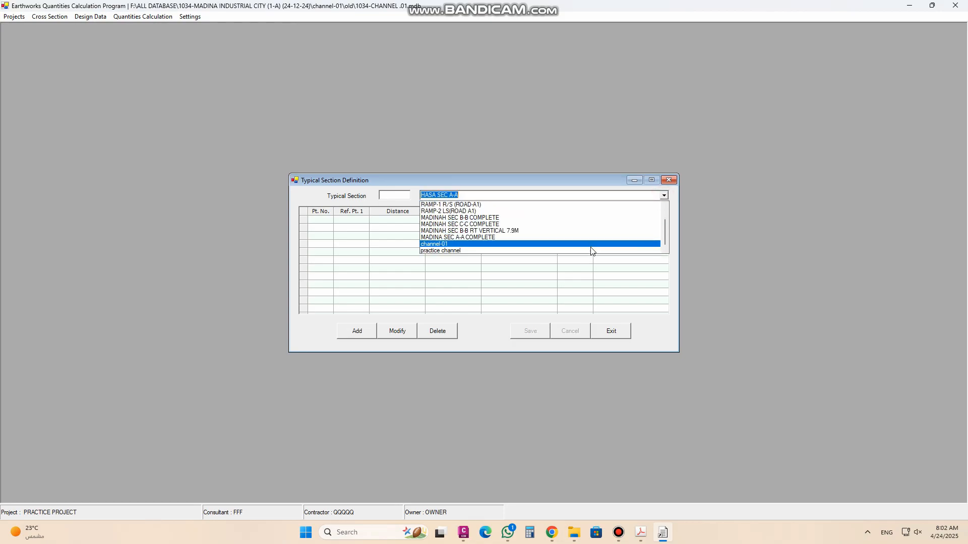
{"action": "left_click", "coordinate": [436, 251]}
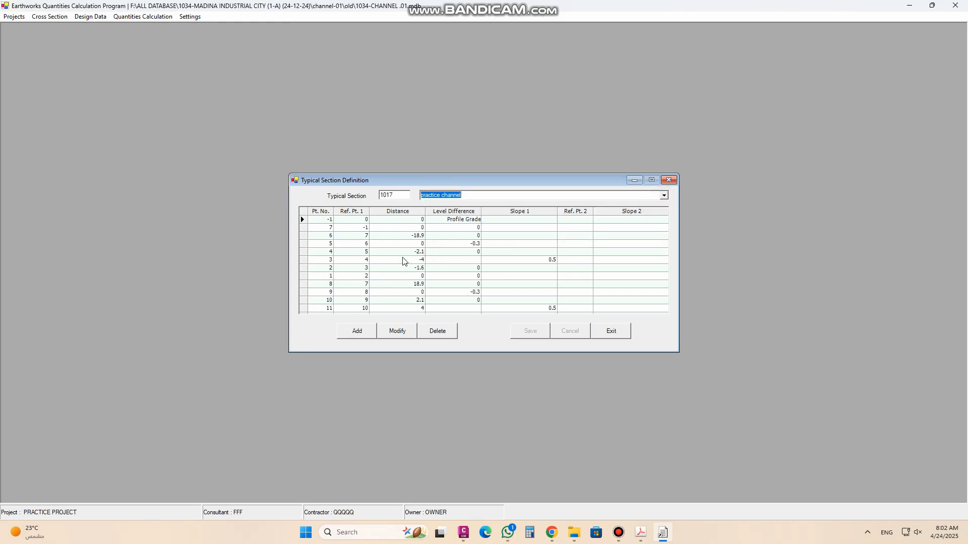
{"action": "left_click", "coordinate": [530, 260]}
{"action": "left_click", "coordinate": [396, 334]}
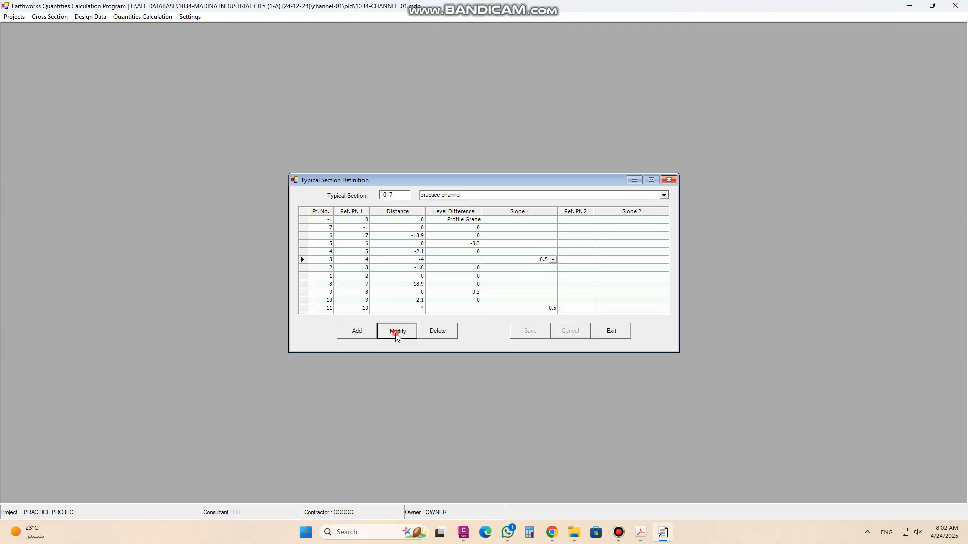
{"action": "double_click", "coordinate": [527, 261]}
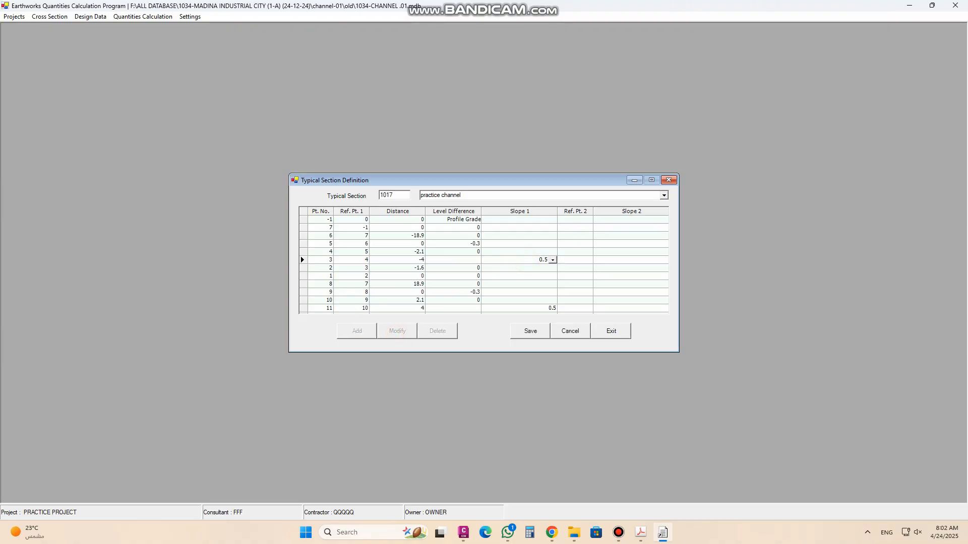
{"action": "left_click", "coordinate": [548, 332]}
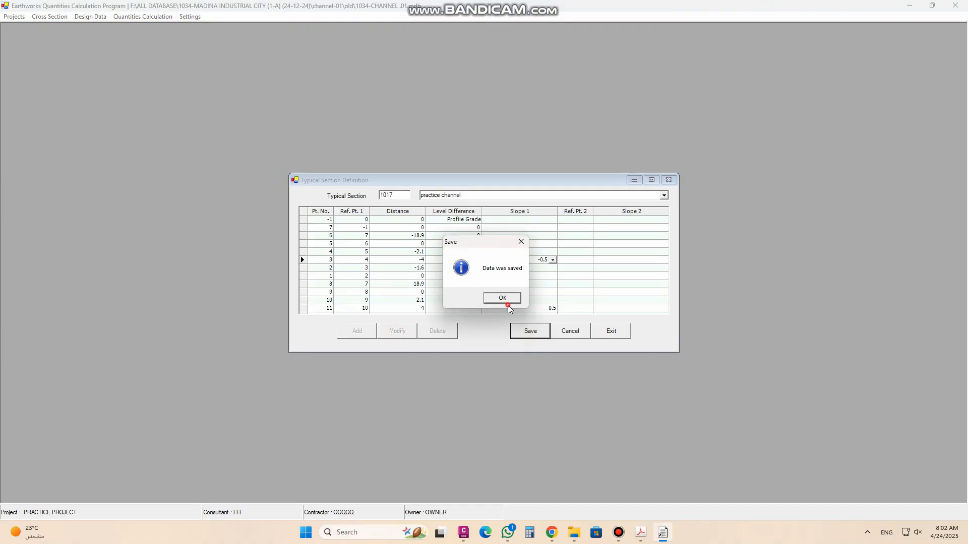
{"action": "left_click", "coordinate": [505, 298]}
{"action": "left_click", "coordinate": [606, 331]}
Recalculate the road section and side slopes for stations 0 to 100 with the corrected slope, and close the calculation
{"action": "left_click", "coordinate": [91, 16]}
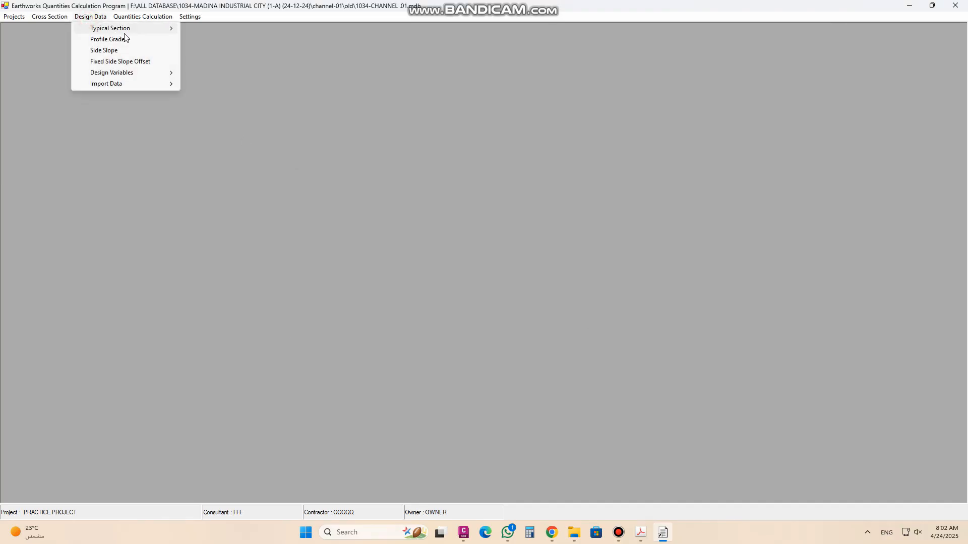
{"action": "mouse_move", "coordinate": [111, 29]}
{"action": "left_click", "coordinate": [227, 51]}
{"action": "left_click", "coordinate": [407, 300]}
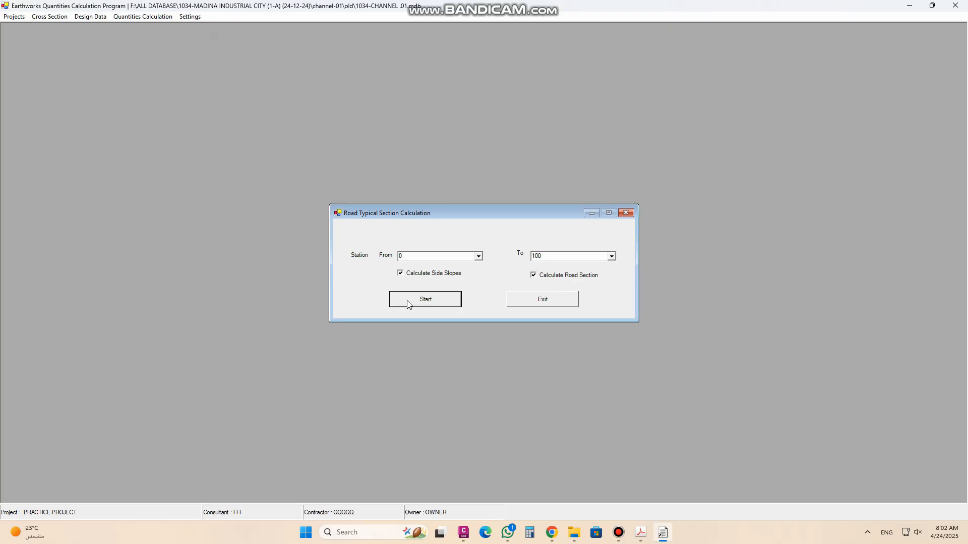
{"action": "left_click", "coordinate": [395, 285]}
{"action": "left_click", "coordinate": [521, 298]}
{"action": "left_click", "coordinate": [542, 299]}
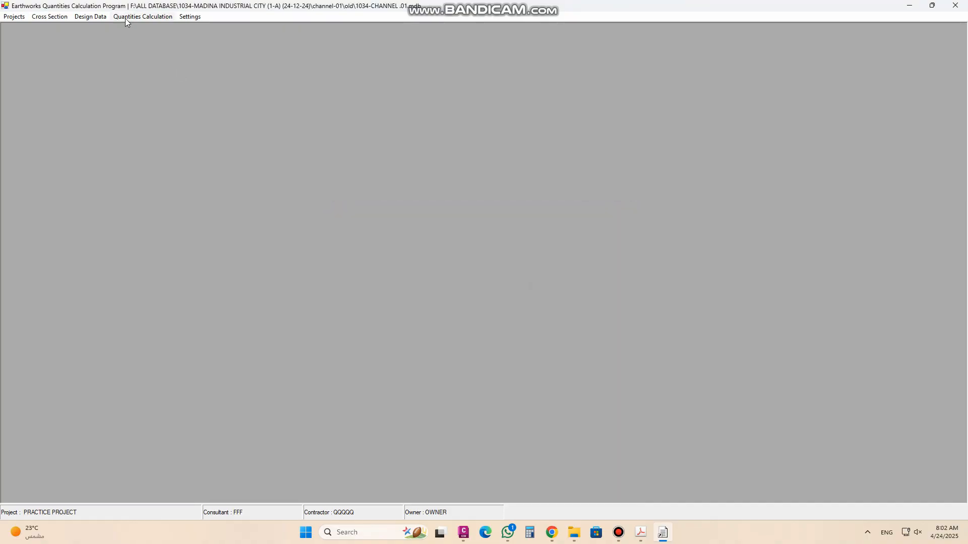
Preview the Detail quantities report for stations 0 to 100 with the Zero Line method, full screen at 150% zoom
{"action": "left_click", "coordinate": [127, 18]}
{"action": "left_click", "coordinate": [142, 41]}
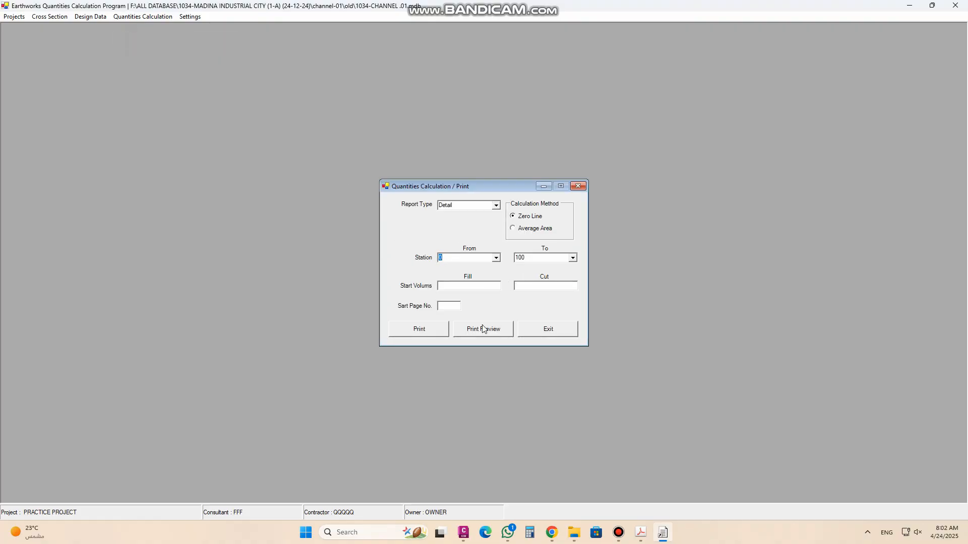
{"action": "left_click", "coordinate": [482, 330]}
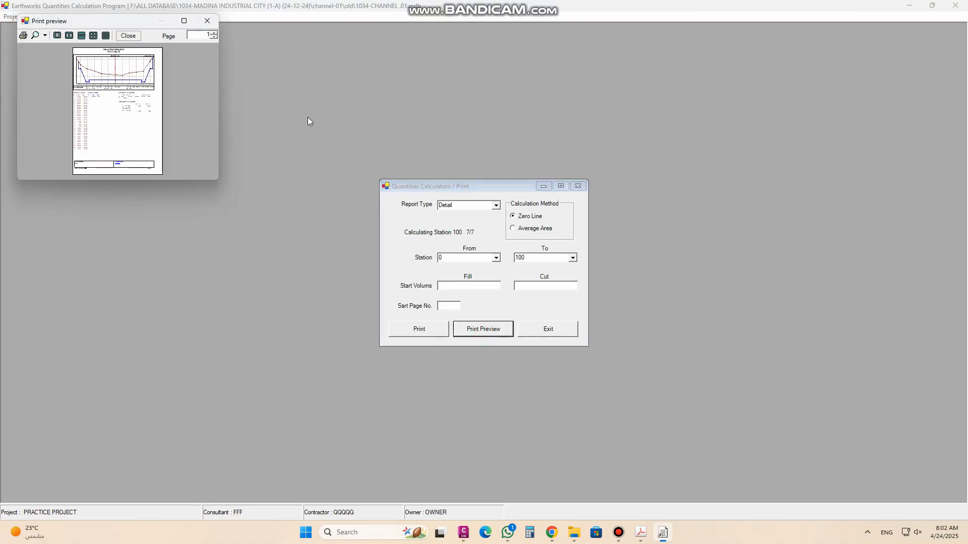
{"action": "left_click", "coordinate": [184, 21]}
{"action": "left_click", "coordinate": [28, 18]}
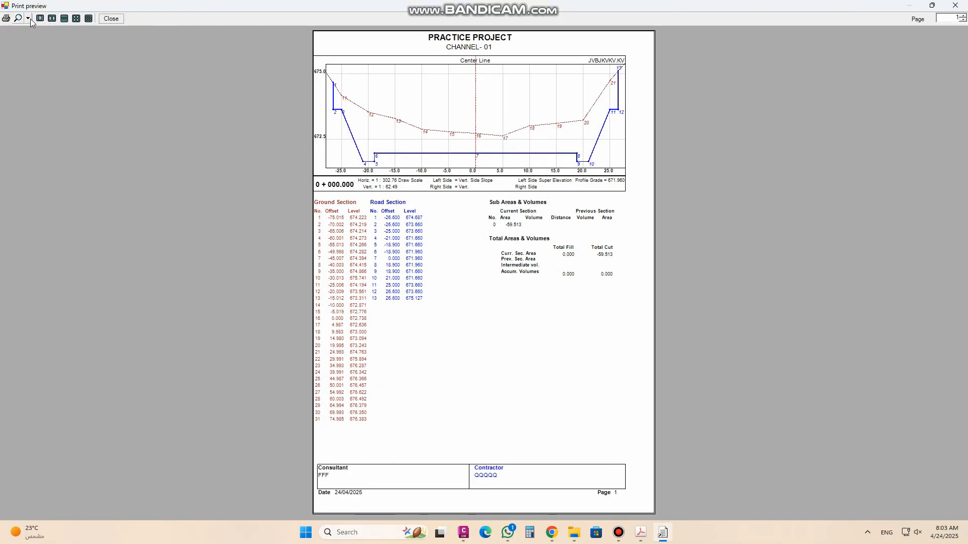
{"action": "left_click", "coordinate": [49, 63]}
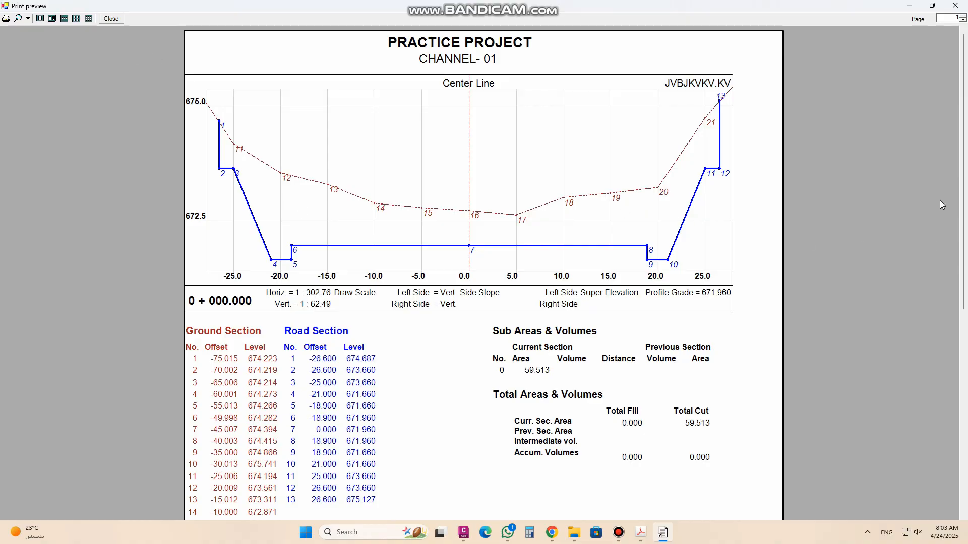
Examine the station 0 drawing, section levels and areas in the report, and show the station 15 page
{"action": "left_click_drag", "start_coordinate": [964, 125], "coordinate": [965, 140]}
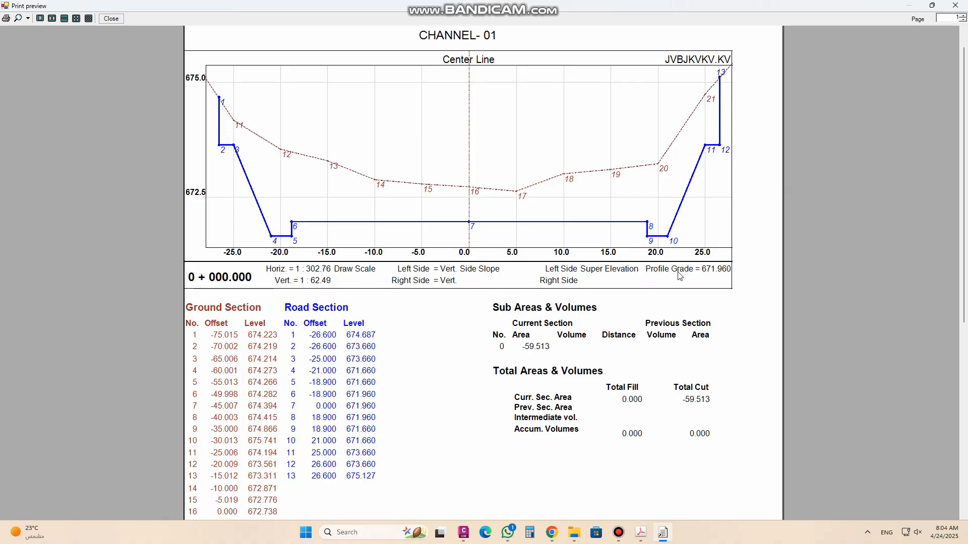
{"action": "left_click_drag", "start_coordinate": [965, 252], "coordinate": [966, 348]}
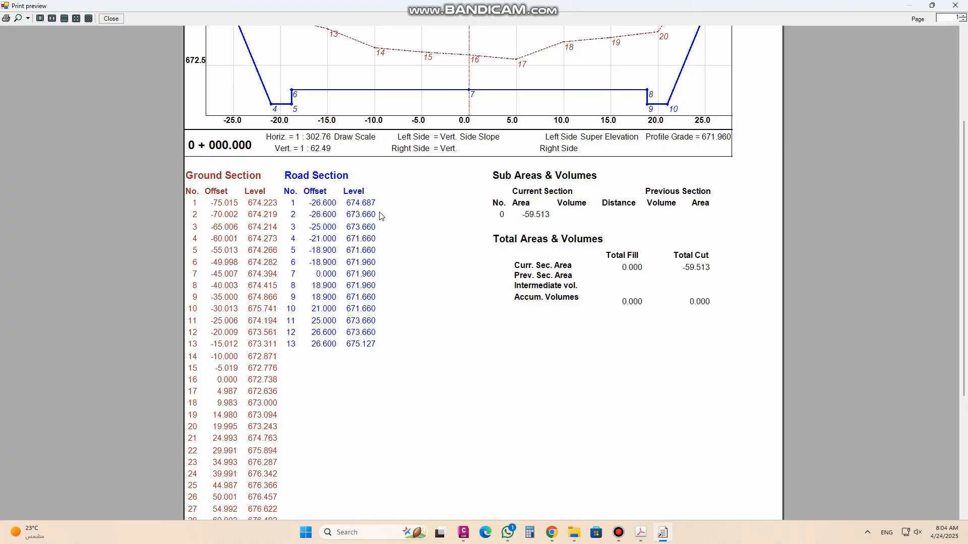
{"action": "left_click_drag", "start_coordinate": [964, 271], "coordinate": [963, 225]}
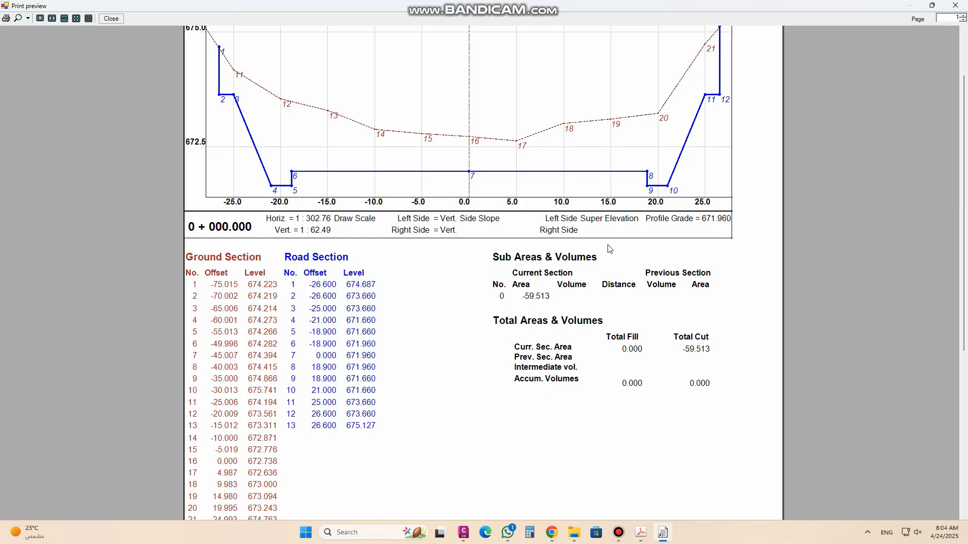
{"action": "left_click", "coordinate": [962, 17]}
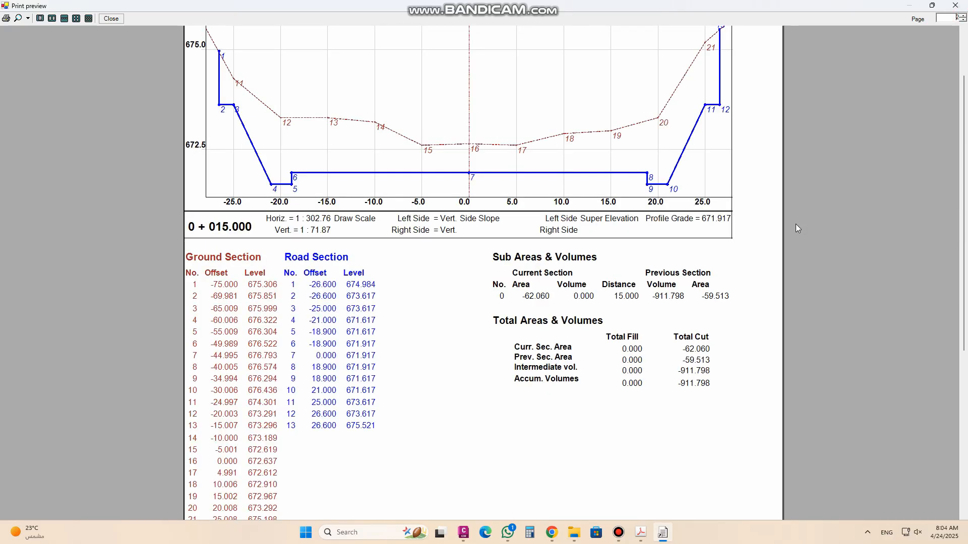
{"action": "scroll", "coordinate": [535, 204], "scroll_direction": "up", "scroll_amount": 3}
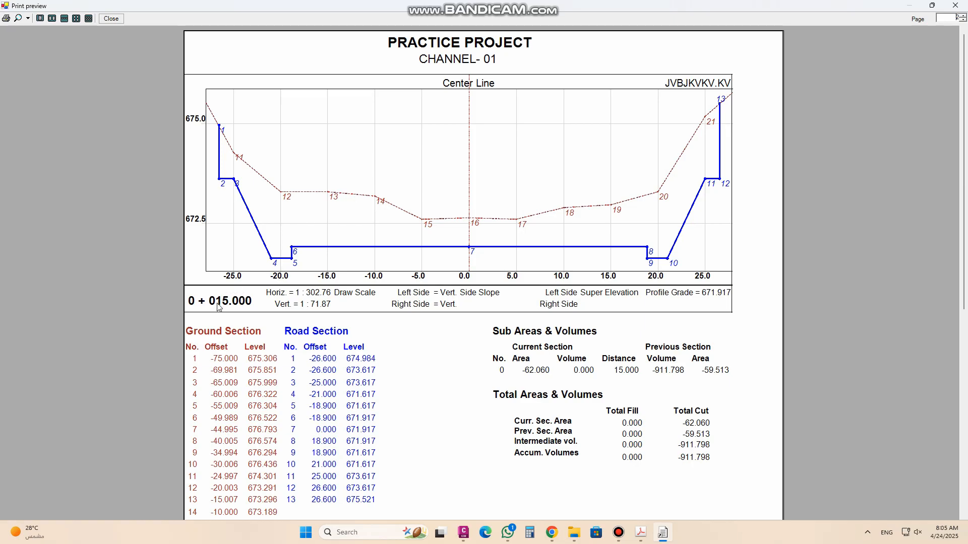
Switch to Calculator, compute the station 0–15 cut volume as (62.06 + 59.513) / 2 × 15, and close it
{"action": "left_click", "coordinate": [529, 533]}
{"action": "left_click_drag", "start_coordinate": [612, 207], "coordinate": [333, 180]}
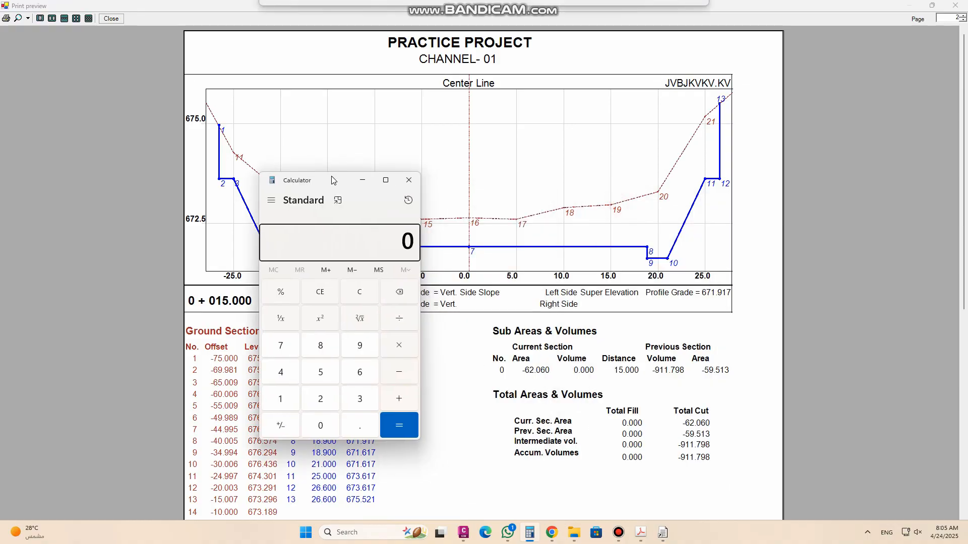
{"action": "type", "text": "62.06 "}
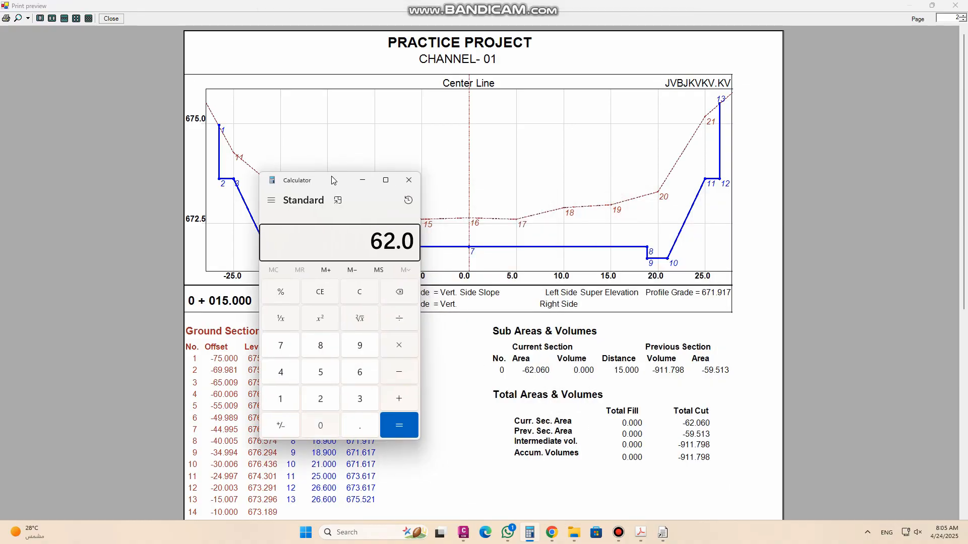
{"action": "type", "text": "+ 5"}
{"action": "type", "text": "9.513"}
{"action": "key", "text": "Return"}
{"action": "type", "text": "/2*"}
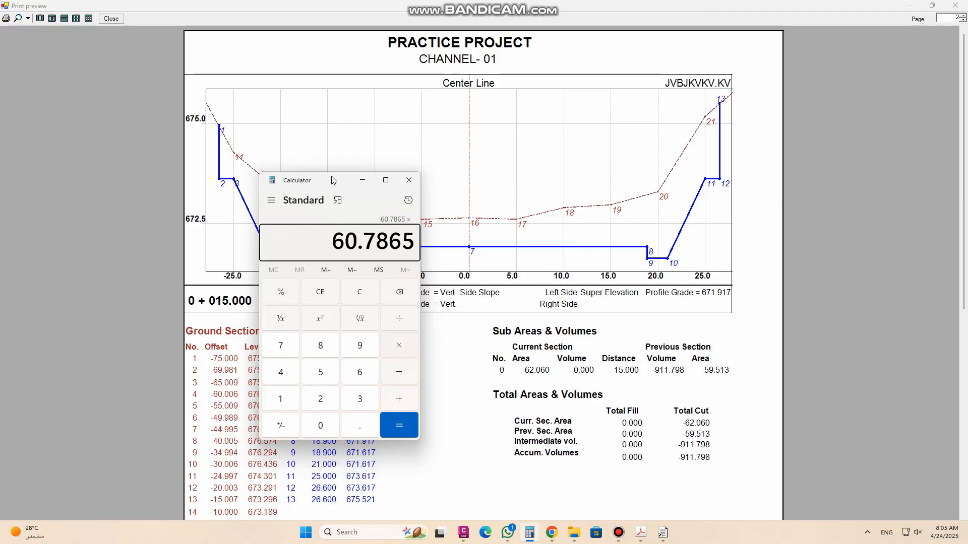
{"action": "type", "text": "15"}
{"action": "key", "text": "Return"}
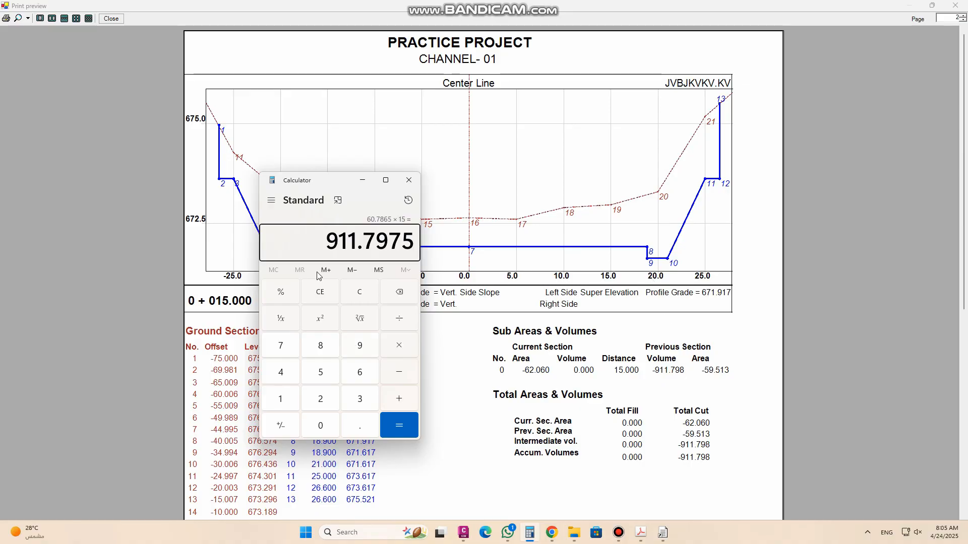
{"action": "left_click", "coordinate": [409, 180]}
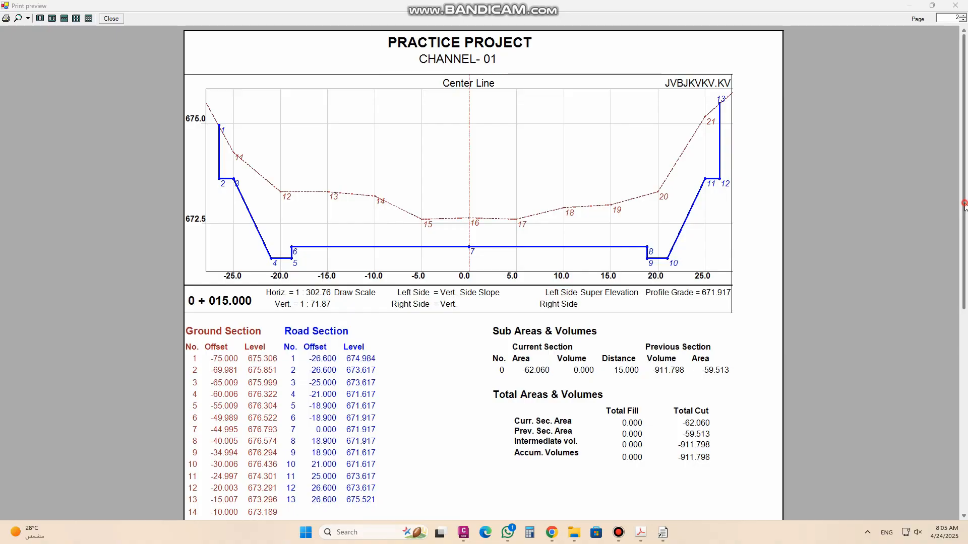
Page through the Detail report from station 15 through stations 40, 60 and 80, examining the section levels, areas and volumes
{"action": "left_click_drag", "start_coordinate": [963, 206], "coordinate": [964, 262]}
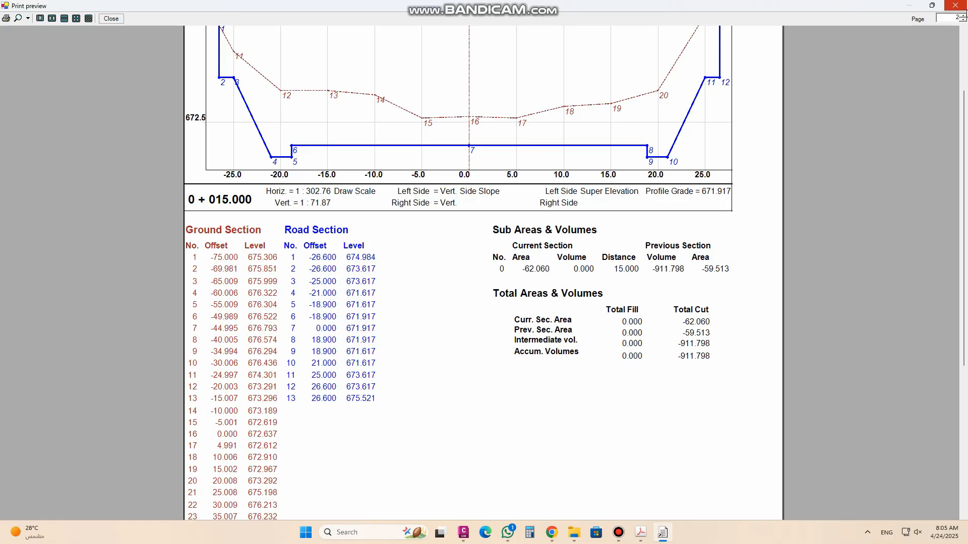
{"action": "left_click", "coordinate": [962, 16]}
{"action": "left_click", "coordinate": [963, 15]}
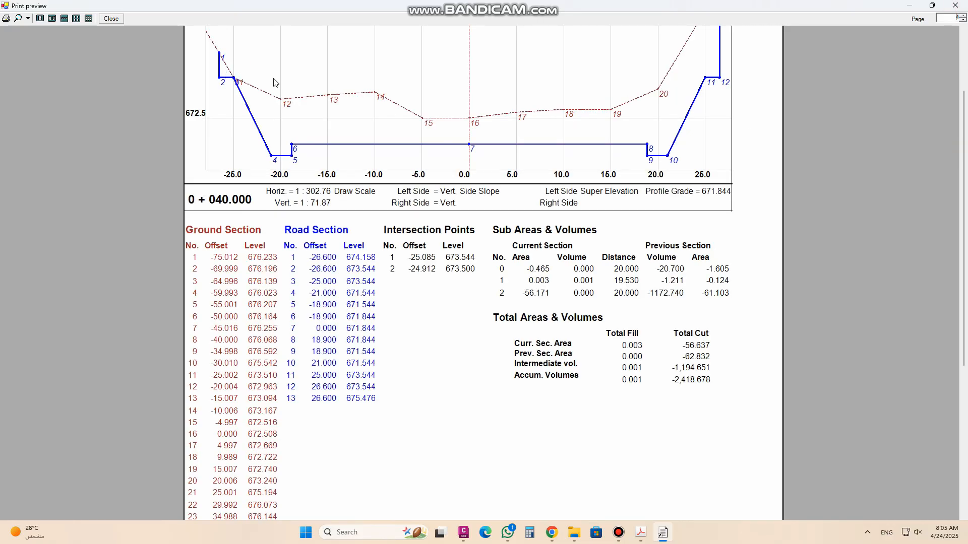
{"action": "left_click", "coordinate": [962, 17]}
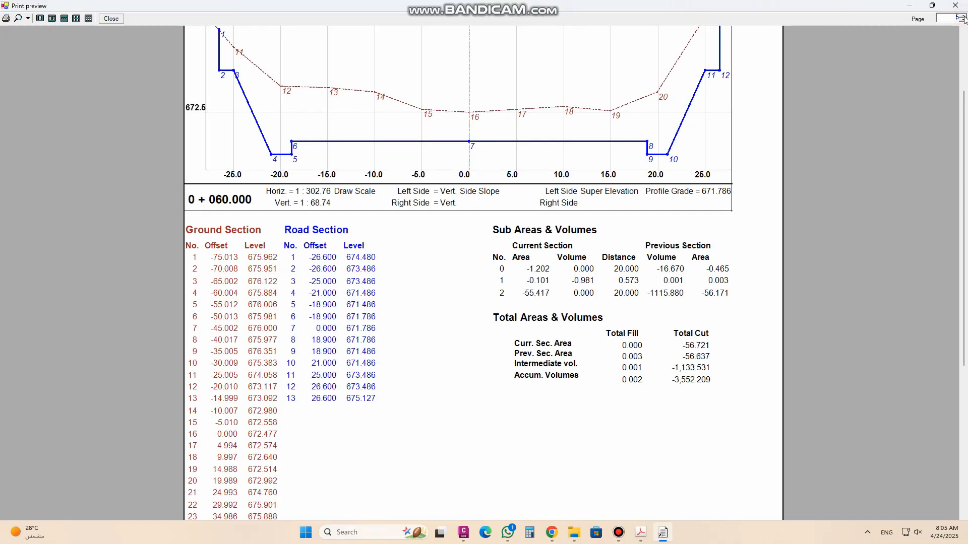
{"action": "left_click", "coordinate": [962, 17]}
{"action": "left_click_drag", "start_coordinate": [963, 258], "coordinate": [963, 213]}
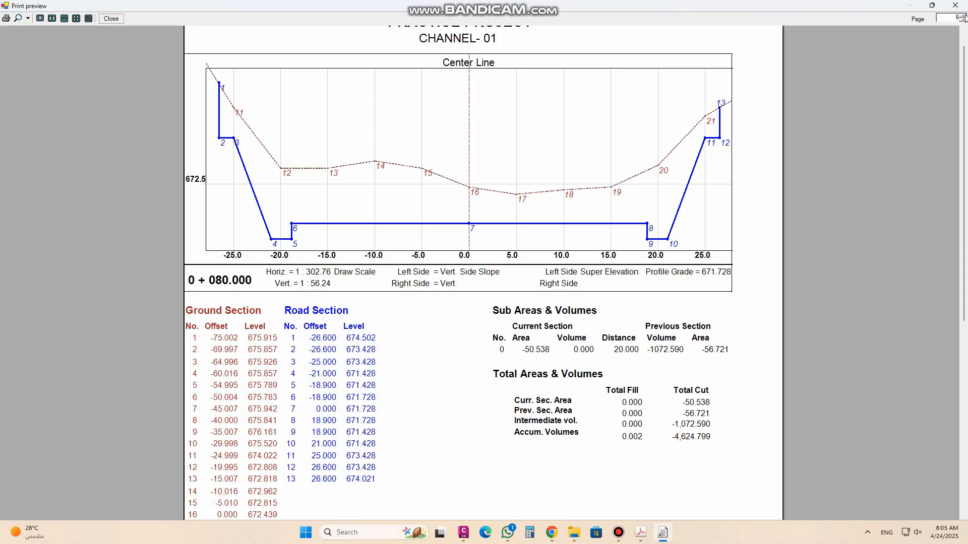
{"action": "left_click", "coordinate": [963, 17]}
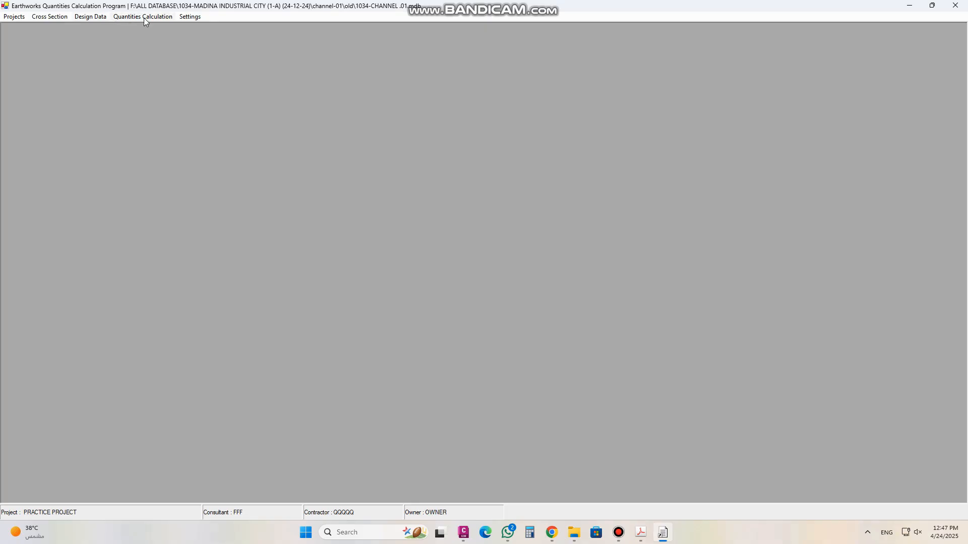
Calculate and display the Detail areas and volumes for stations 0 to 100 with the Zero Line method
{"action": "left_click", "coordinate": [143, 17]}
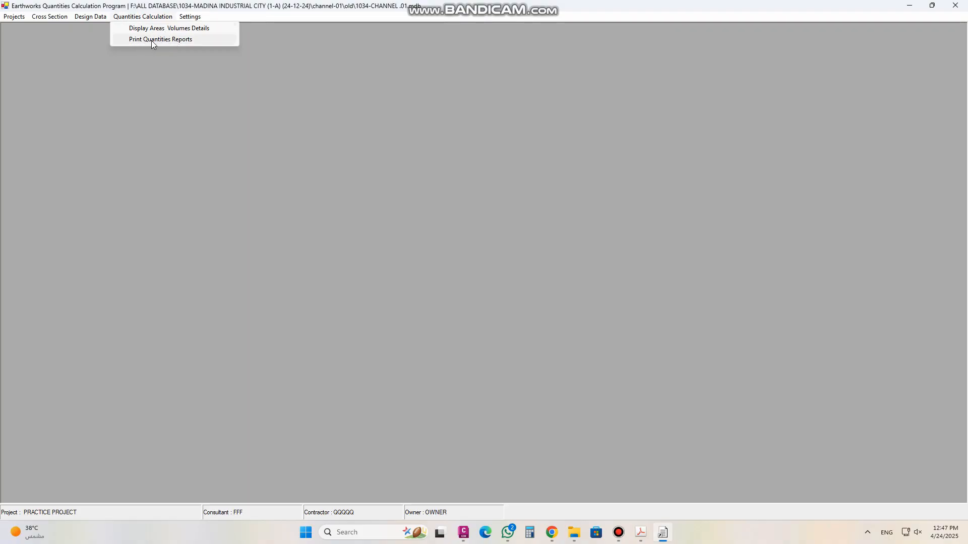
{"action": "left_click", "coordinate": [151, 28]}
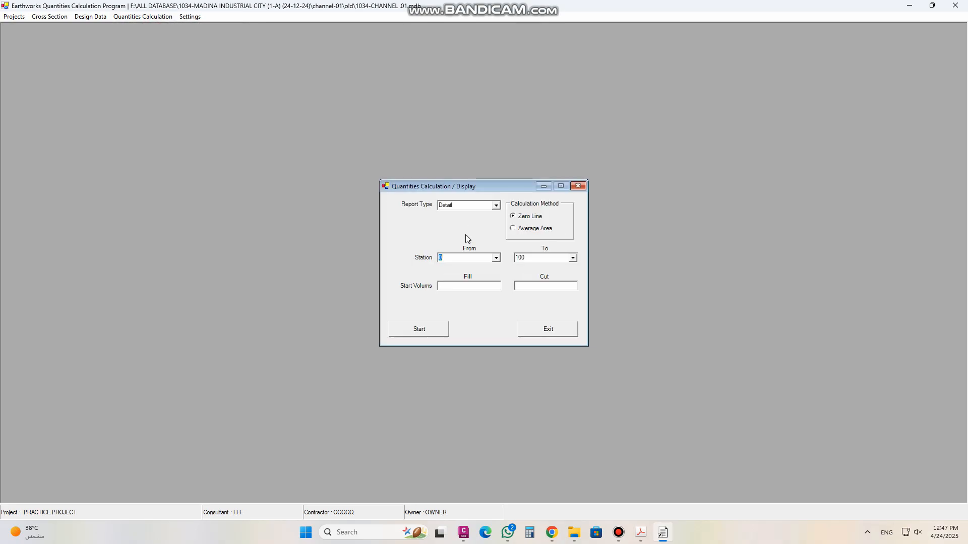
{"action": "left_click_drag", "start_coordinate": [448, 184], "coordinate": [379, 138]}
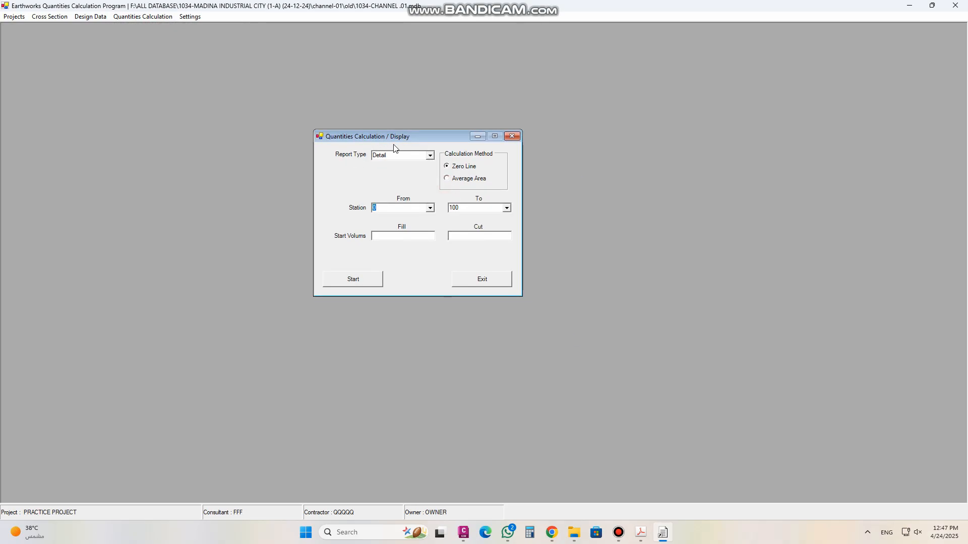
{"action": "left_click", "coordinate": [370, 284]}
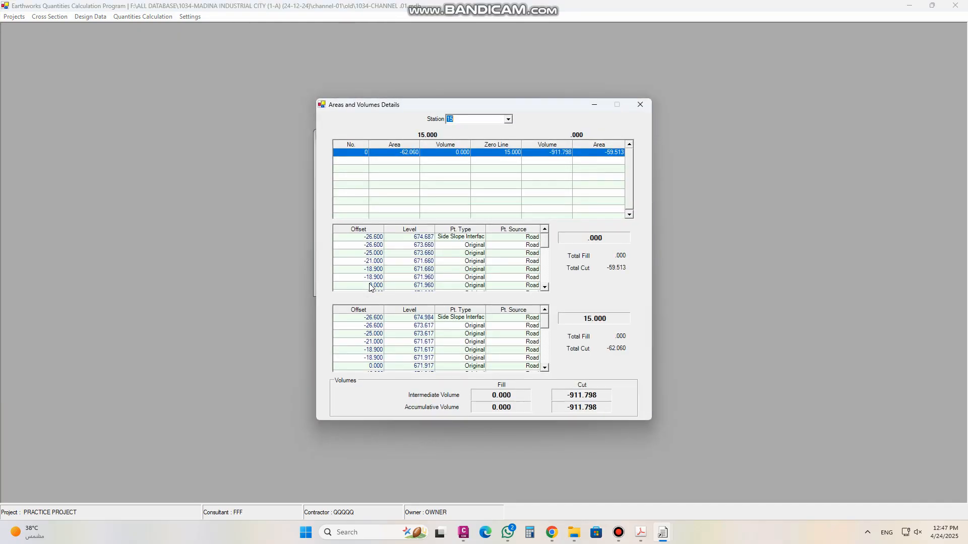
{"action": "left_click_drag", "start_coordinate": [465, 109], "coordinate": [364, 73]}
Show station 0 and then station 15 in the areas and volumes details, and examine the offset, level and source points of both sections
{"action": "left_click", "coordinate": [409, 84]}
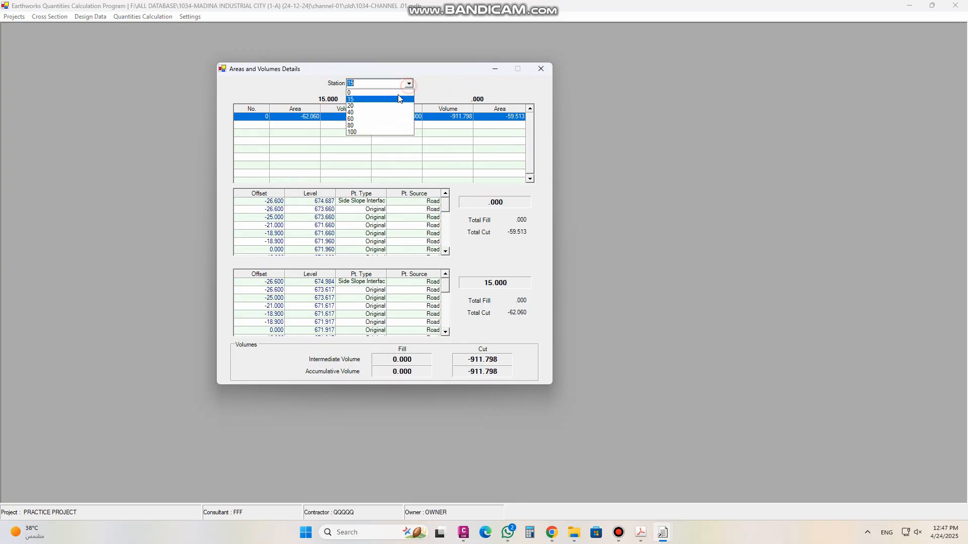
{"action": "left_click", "coordinate": [356, 93]}
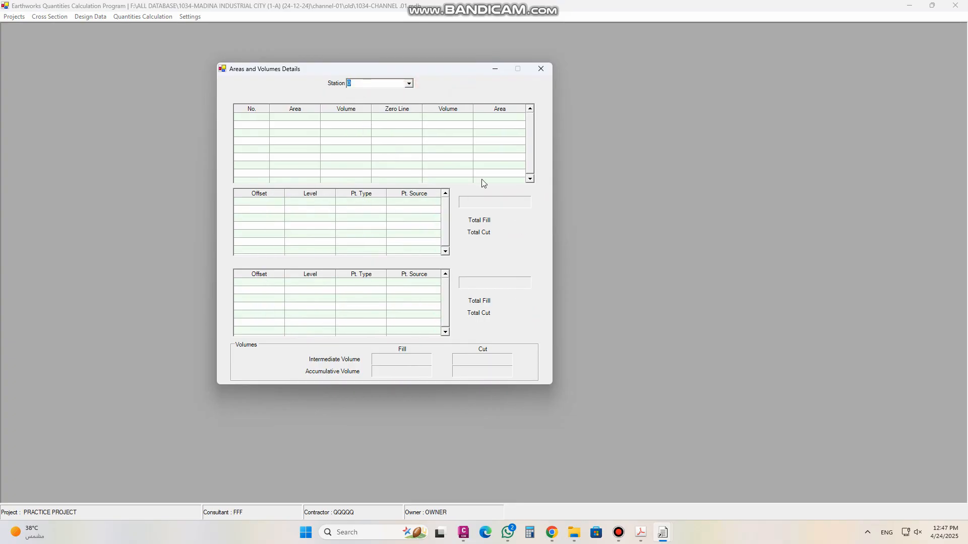
{"action": "left_click", "coordinate": [409, 83]}
{"action": "left_click", "coordinate": [376, 97]}
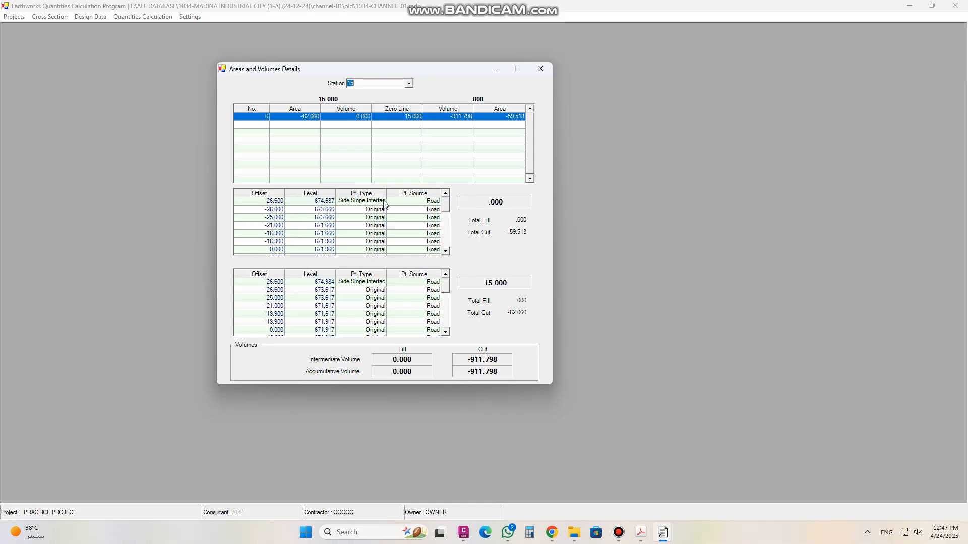
{"action": "left_click", "coordinate": [355, 202]}
{"action": "left_click_drag", "start_coordinate": [443, 207], "coordinate": [446, 252]}
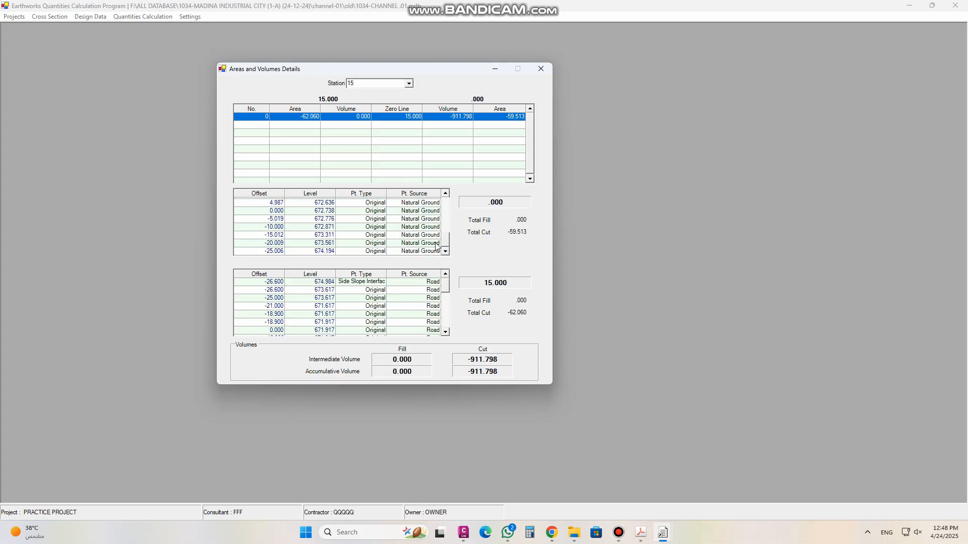
{"action": "left_click_drag", "start_coordinate": [446, 238], "coordinate": [445, 204]}
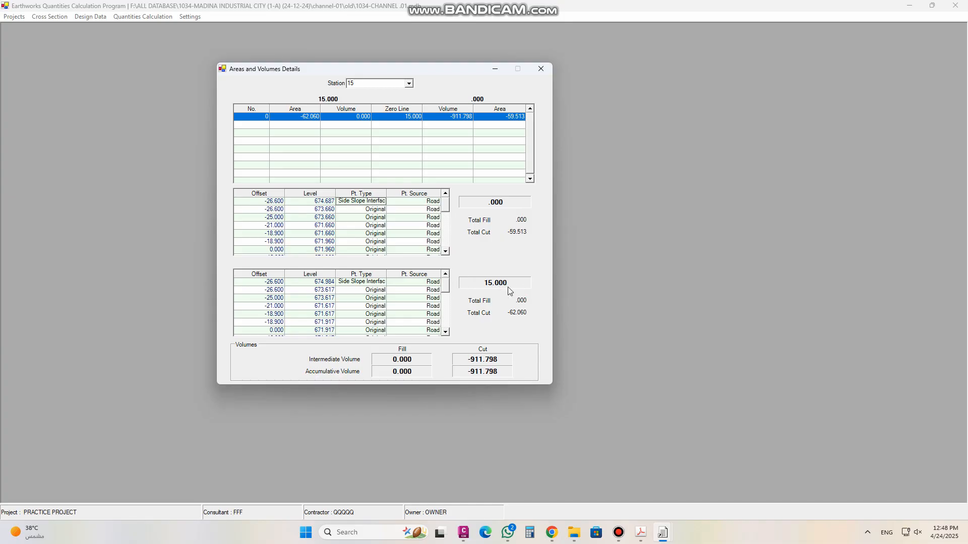
{"action": "mouse_move", "coordinate": [445, 283]}
{"action": "left_mouse_down"}
{"action": "mouse_move", "coordinate": [447, 312]}
{"action": "mouse_move", "coordinate": [446, 281]}
{"action": "left_mouse_up"}
{"action": "left_click_drag", "start_coordinate": [446, 286], "coordinate": [448, 333]}
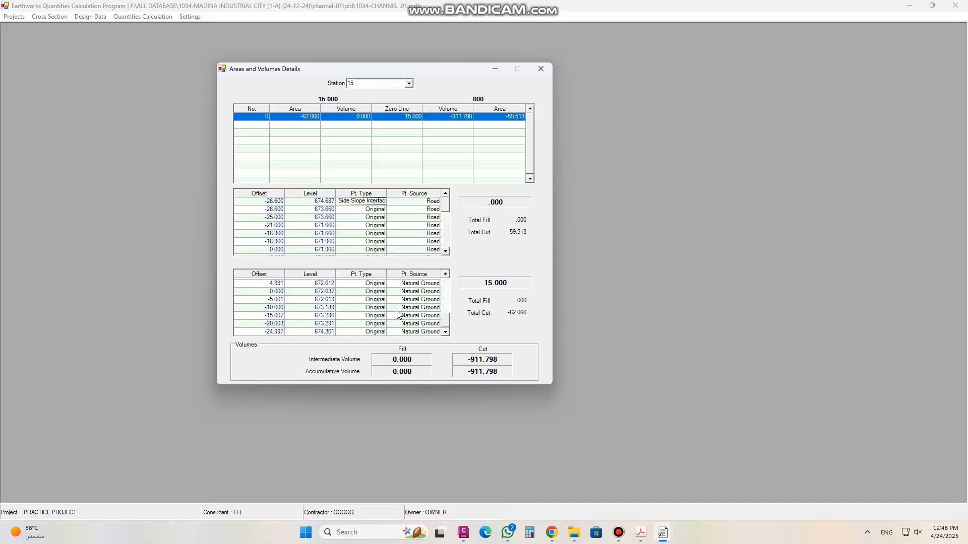
{"action": "left_click_drag", "start_coordinate": [446, 324], "coordinate": [445, 287]}
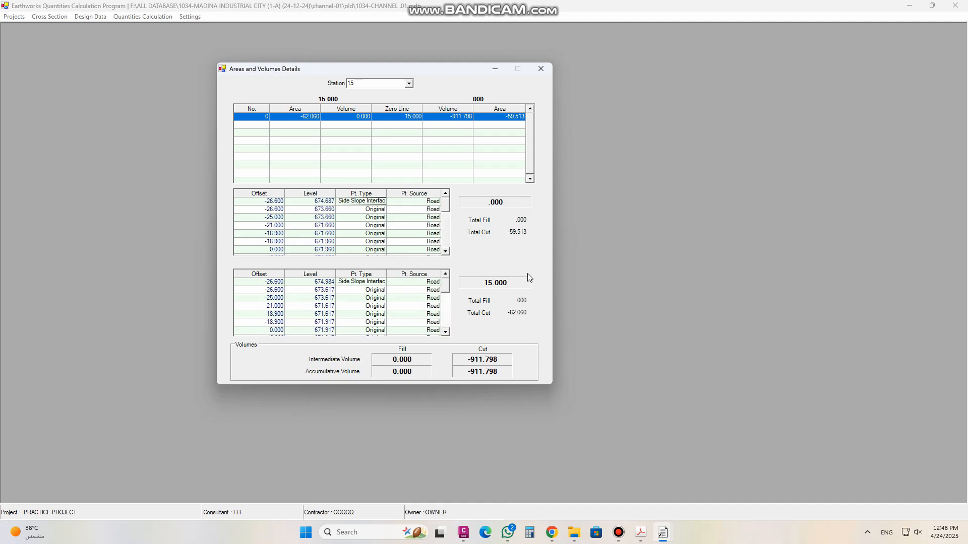
Show the areas and volumes details of stations 40 and 100, then close the details and the quantities display
{"action": "left_click", "coordinate": [408, 83]}
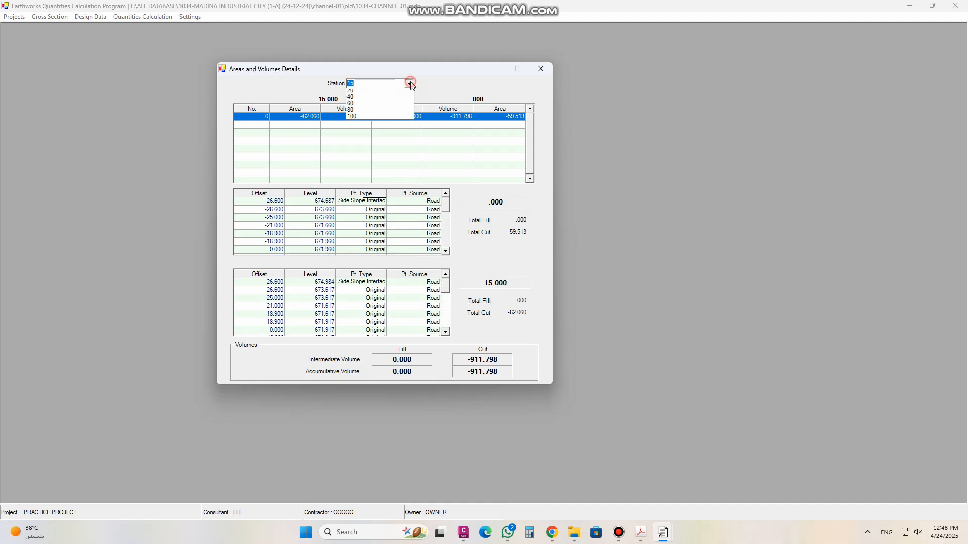
{"action": "left_click", "coordinate": [364, 112]}
{"action": "left_click", "coordinate": [408, 83]}
{"action": "left_click", "coordinate": [380, 112]}
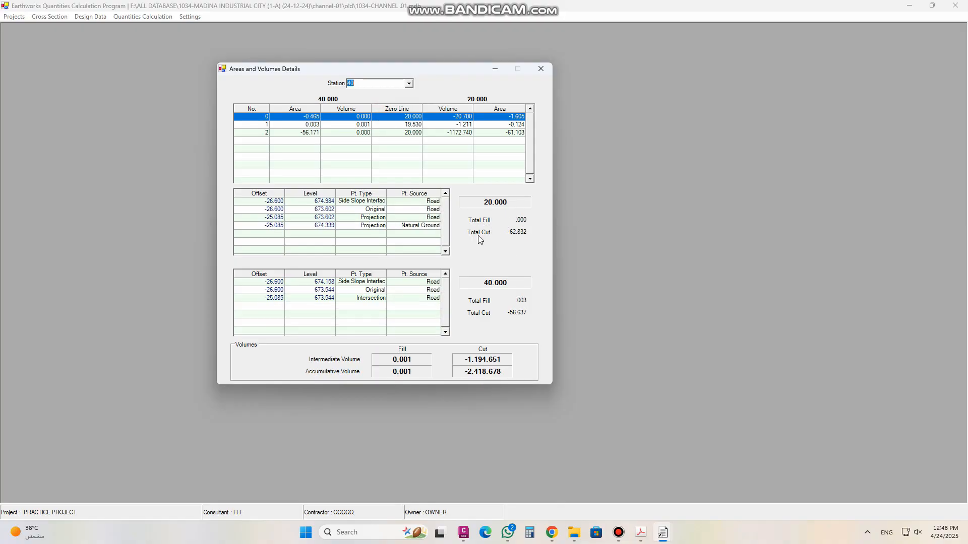
{"action": "left_click", "coordinate": [409, 83]}
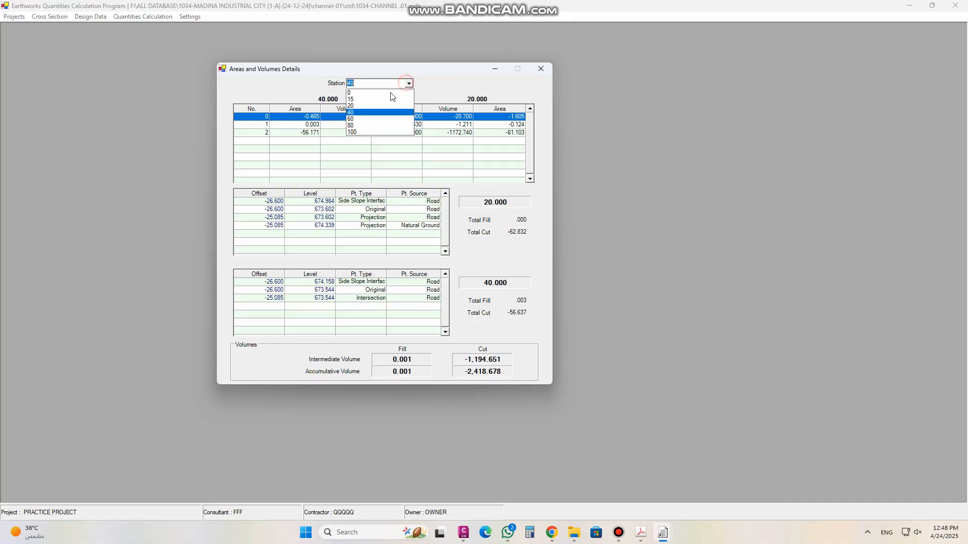
{"action": "left_click", "coordinate": [357, 133]}
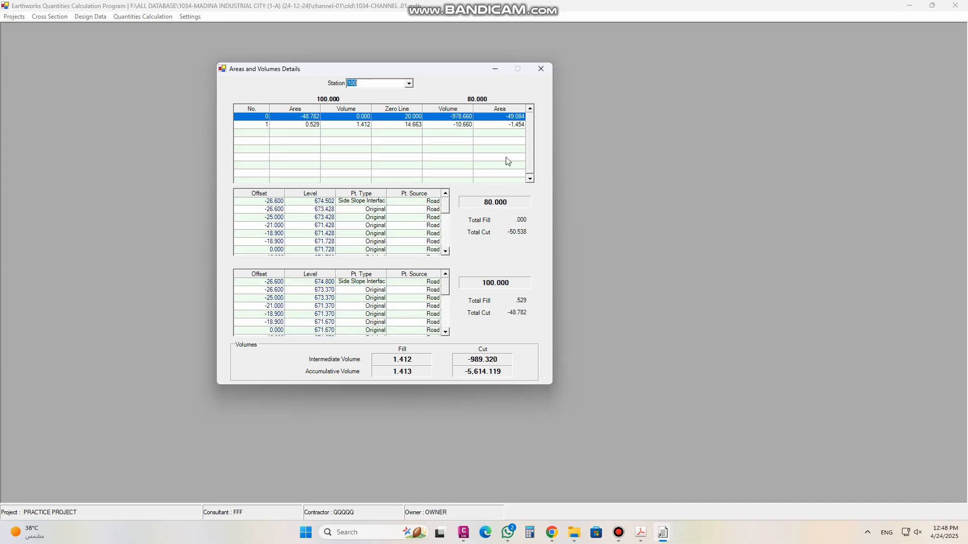
{"action": "left_click", "coordinate": [541, 70]}
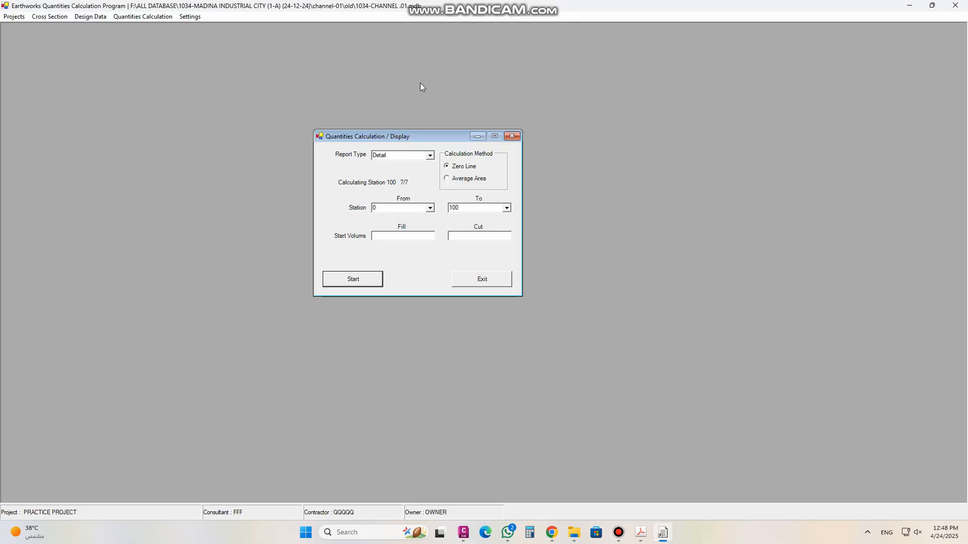
{"action": "left_click", "coordinate": [511, 136]}
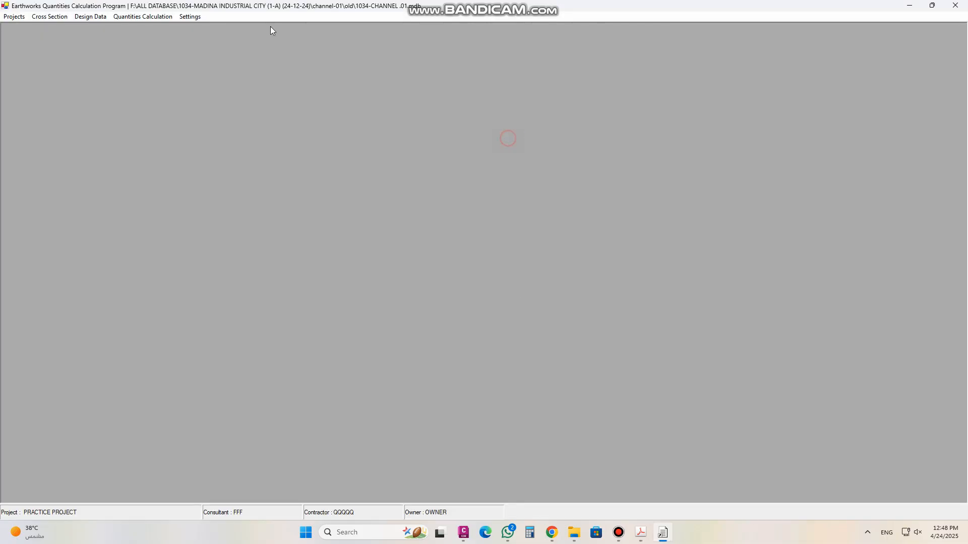
Open the quantities report printing setup for stations 0 to 100 and set the report type to Summary
{"action": "left_click", "coordinate": [129, 16]}
{"action": "left_click", "coordinate": [146, 41]}
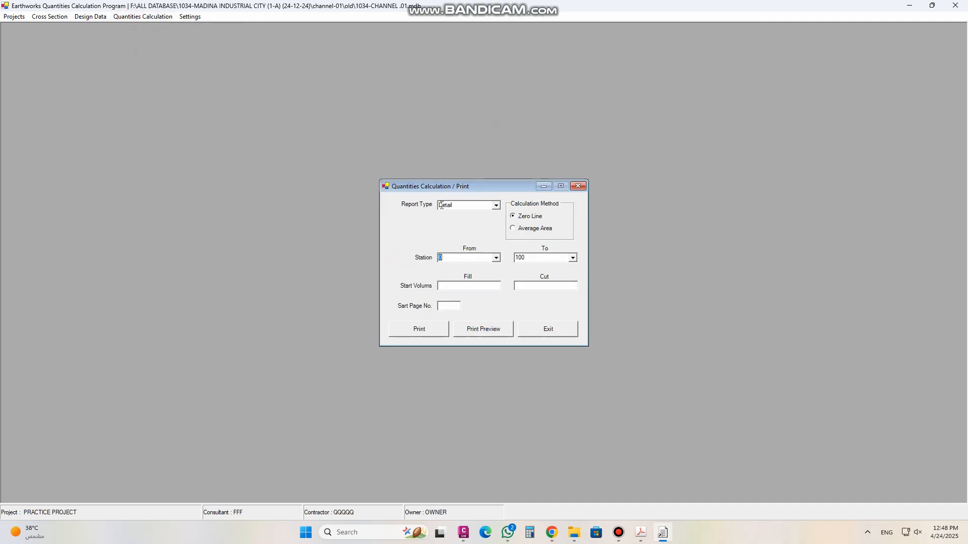
{"action": "left_click_drag", "start_coordinate": [463, 187], "coordinate": [370, 112]}
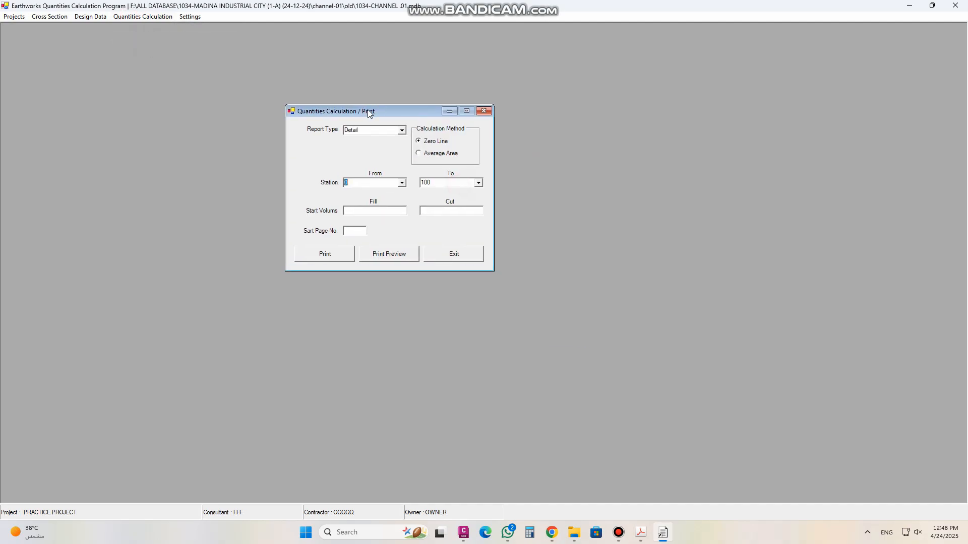
{"action": "left_click", "coordinate": [402, 130]}
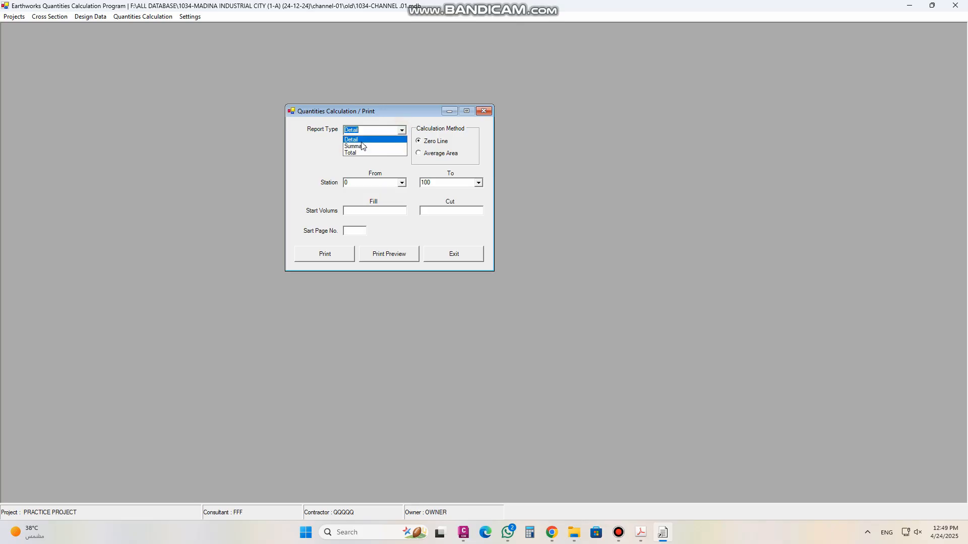
{"action": "left_click", "coordinate": [362, 146]}
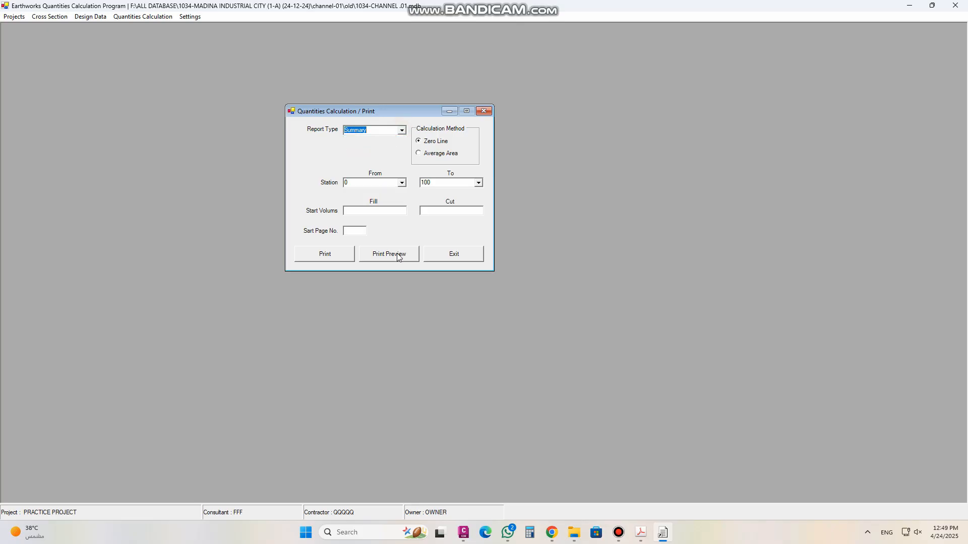
Preview the Detail report for stations 0 to 100 with the Zero Line method, enlarge it to full screen, and close the preview
{"action": "left_click", "coordinate": [429, 143]}
{"action": "left_click", "coordinate": [430, 155]}
{"action": "left_click", "coordinate": [432, 146]}
{"action": "left_click", "coordinate": [386, 259]}
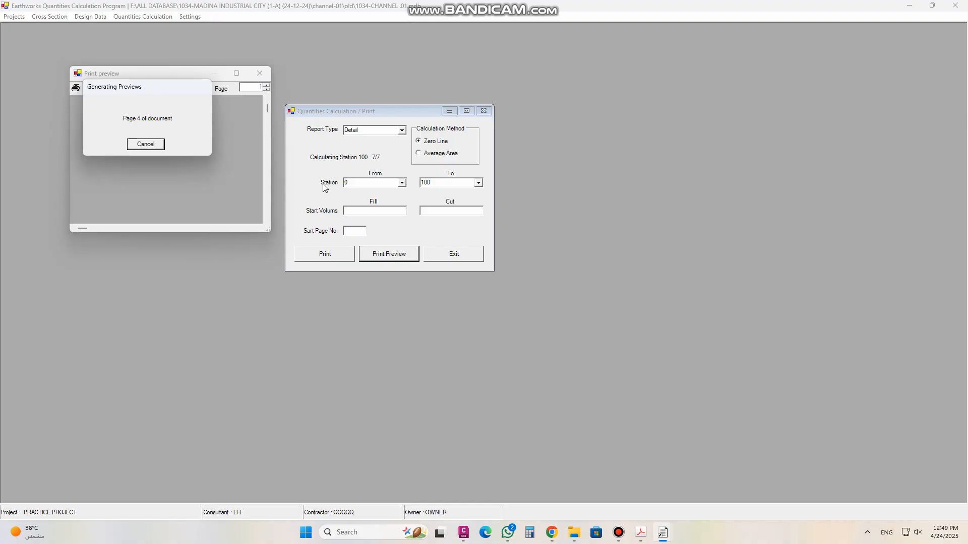
{"action": "left_click", "coordinate": [236, 73]}
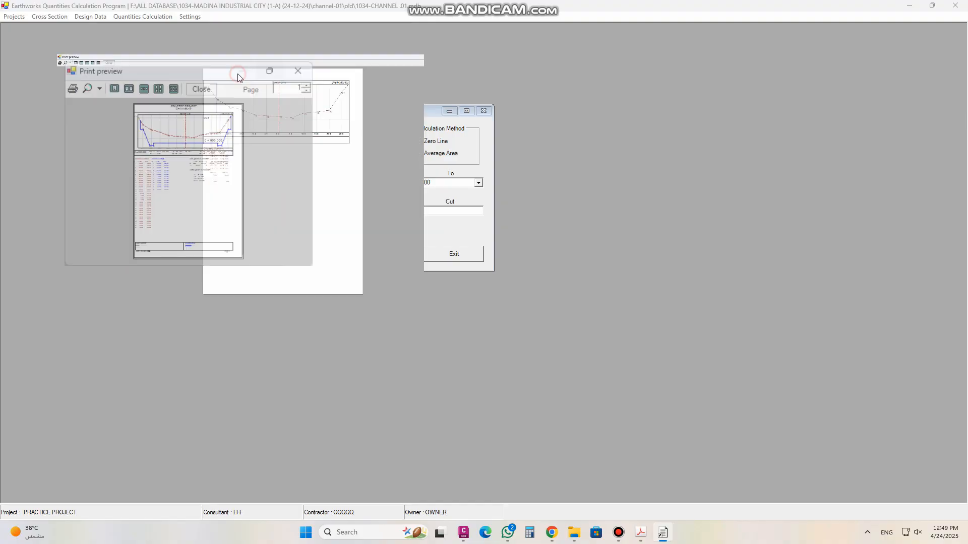
{"action": "left_click", "coordinate": [107, 20]}
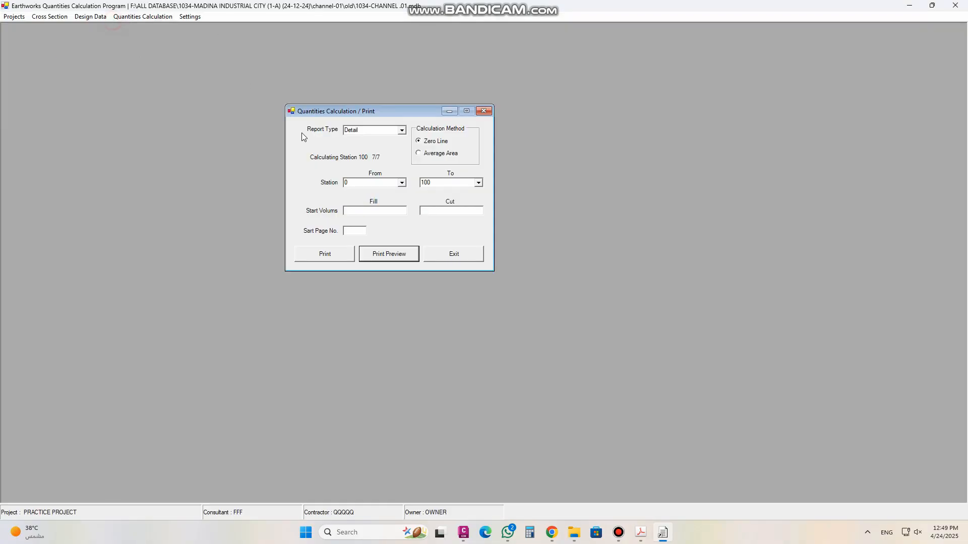
Preview the Summary quantities report of areas and volumes for stations 0 to 100 with the Zero Line method
{"action": "left_click", "coordinate": [401, 130]}
{"action": "left_click", "coordinate": [366, 147]}
{"action": "left_click", "coordinate": [390, 254]}
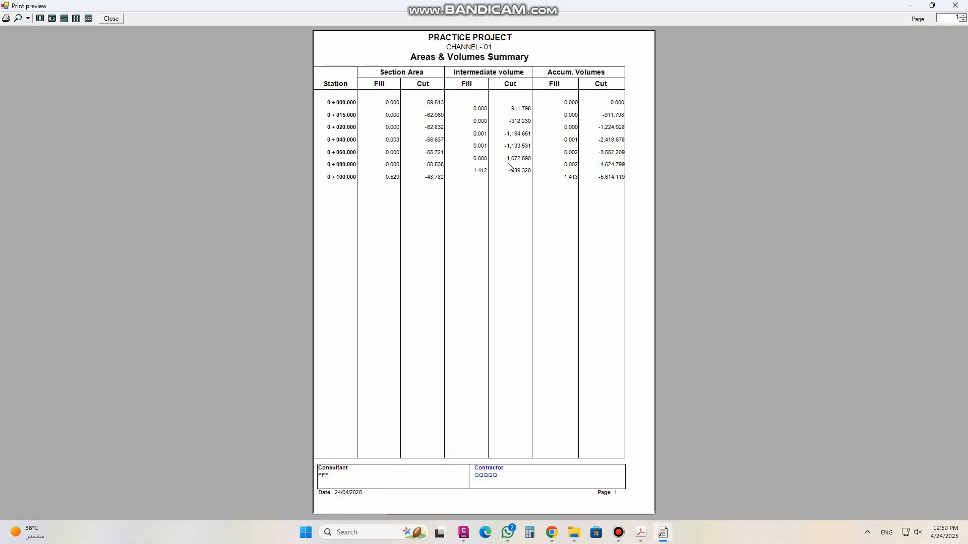
Close the Summary preview and preview the Detail report for stations 0 to 100 at 100% zoom
{"action": "left_click", "coordinate": [119, 21]}
{"action": "left_click", "coordinate": [401, 130]}
{"action": "left_click", "coordinate": [356, 141]}
{"action": "left_click", "coordinate": [388, 255]}
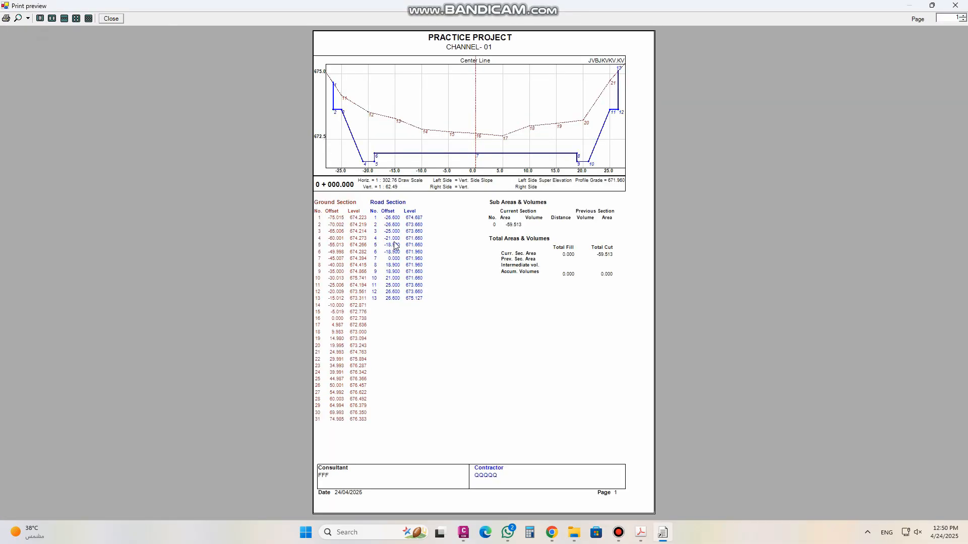
{"action": "left_click", "coordinate": [28, 18]}
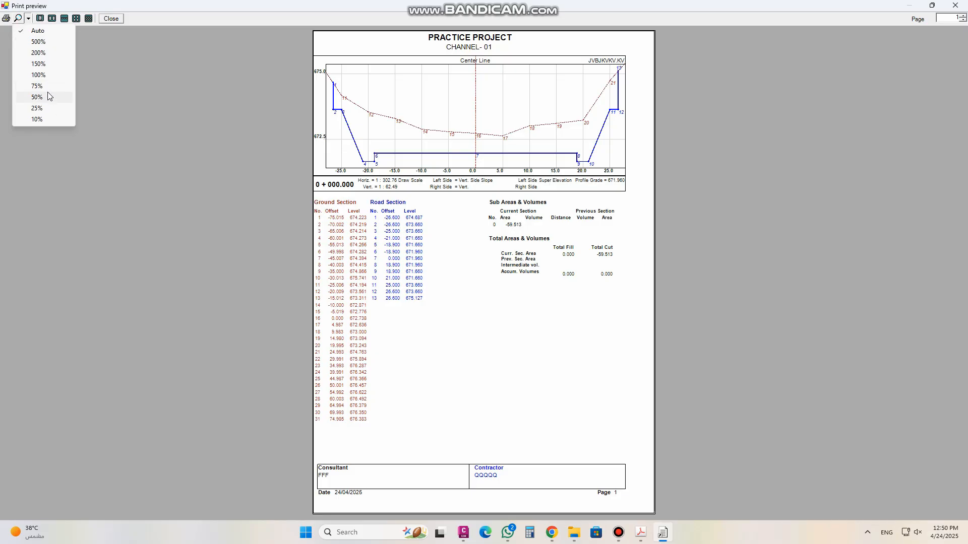
{"action": "left_click", "coordinate": [38, 75]}
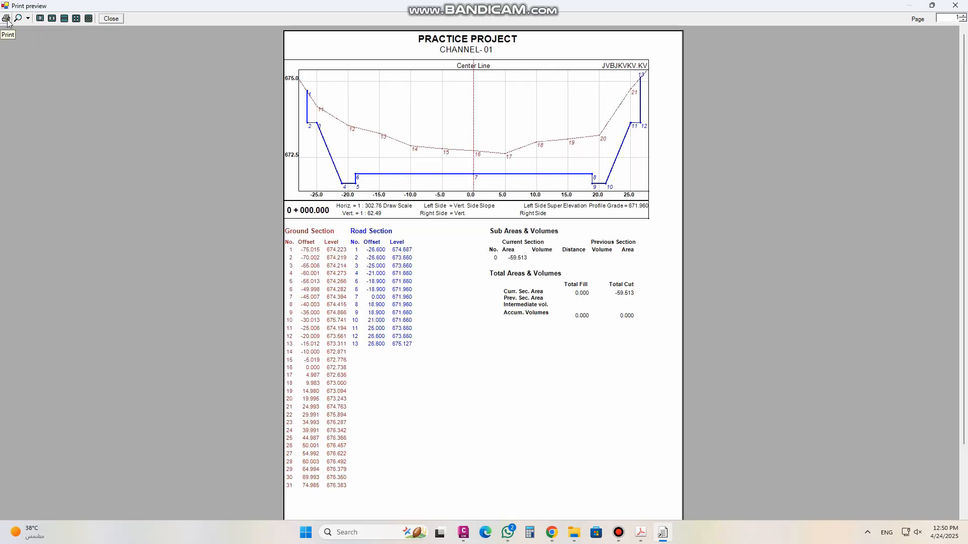
Try the two-page and three-page layouts of the Detail report preview and return to the single-page layout
{"action": "left_click", "coordinate": [28, 19]}
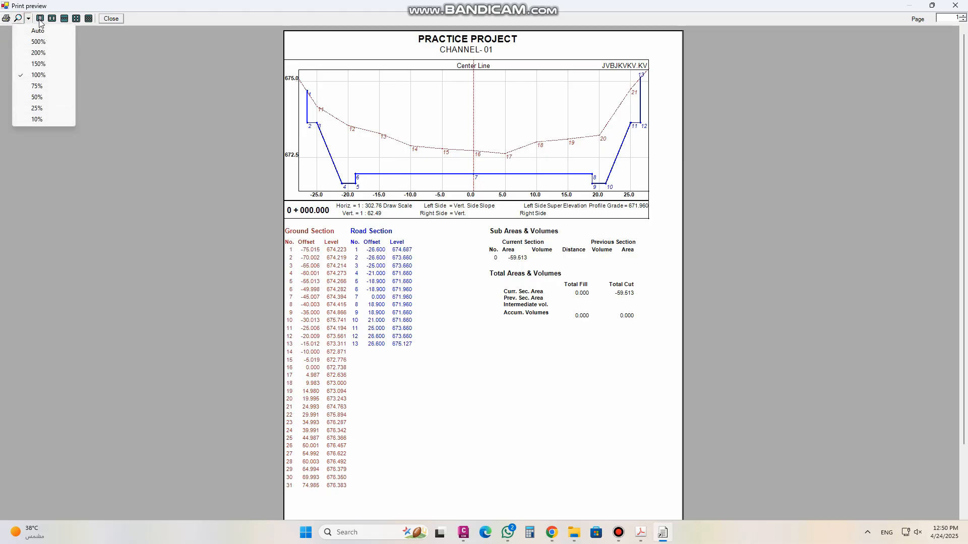
{"action": "left_click", "coordinate": [49, 20]}
{"action": "left_click", "coordinate": [52, 19]}
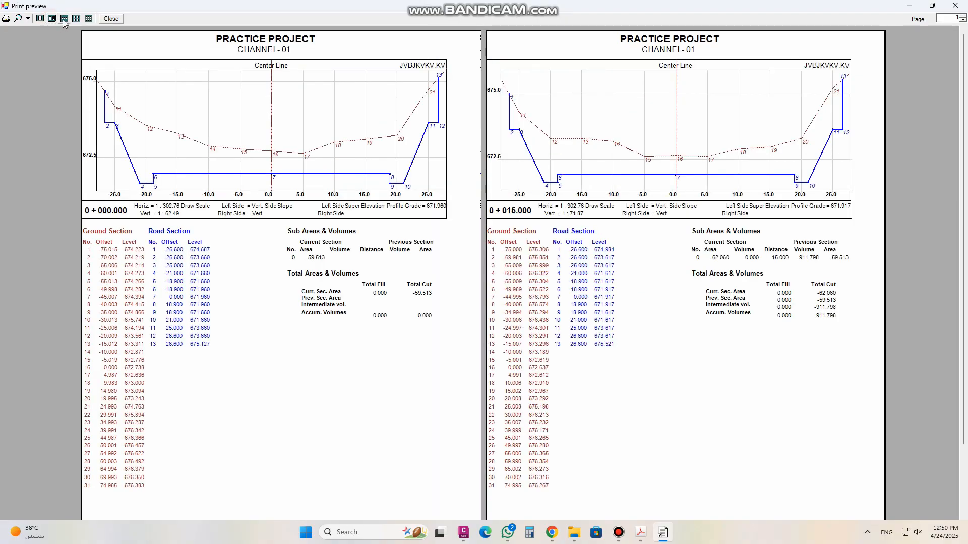
{"action": "left_click", "coordinate": [64, 20]}
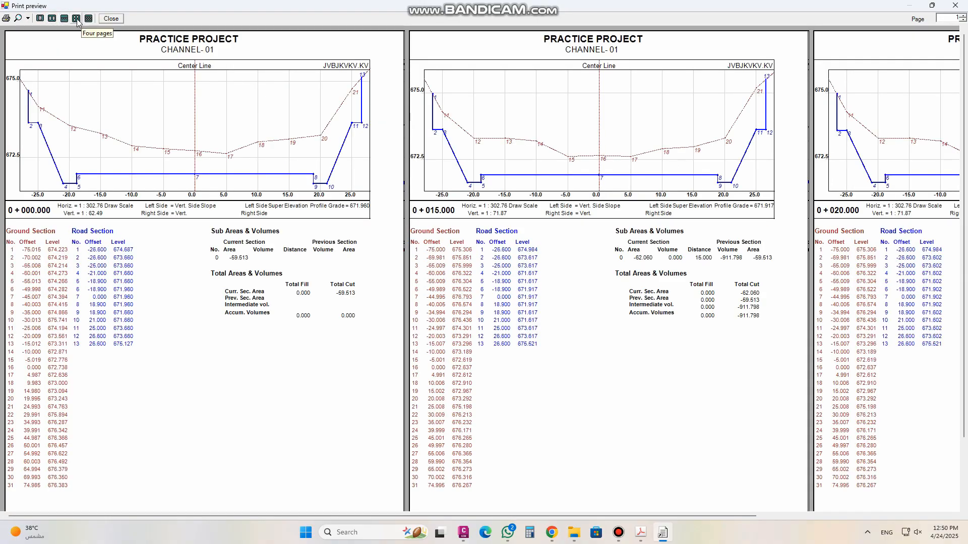
{"action": "left_click", "coordinate": [52, 19]}
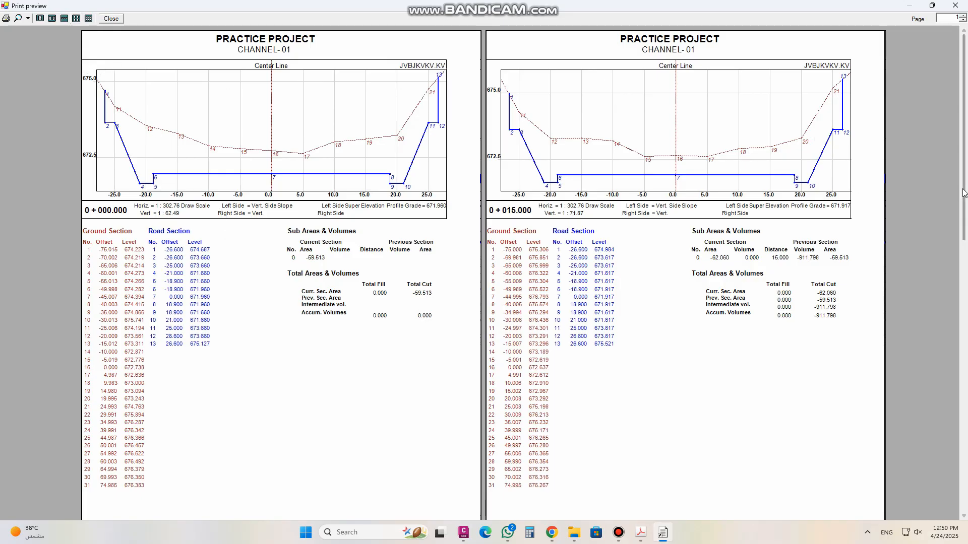
{"action": "left_click_drag", "start_coordinate": [963, 190], "coordinate": [952, 93]}
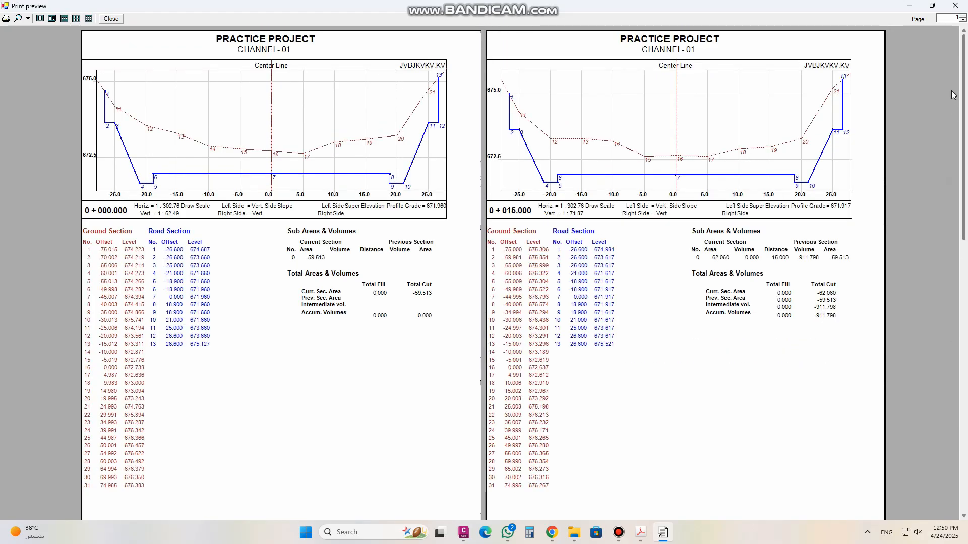
{"action": "left_click", "coordinate": [40, 19]}
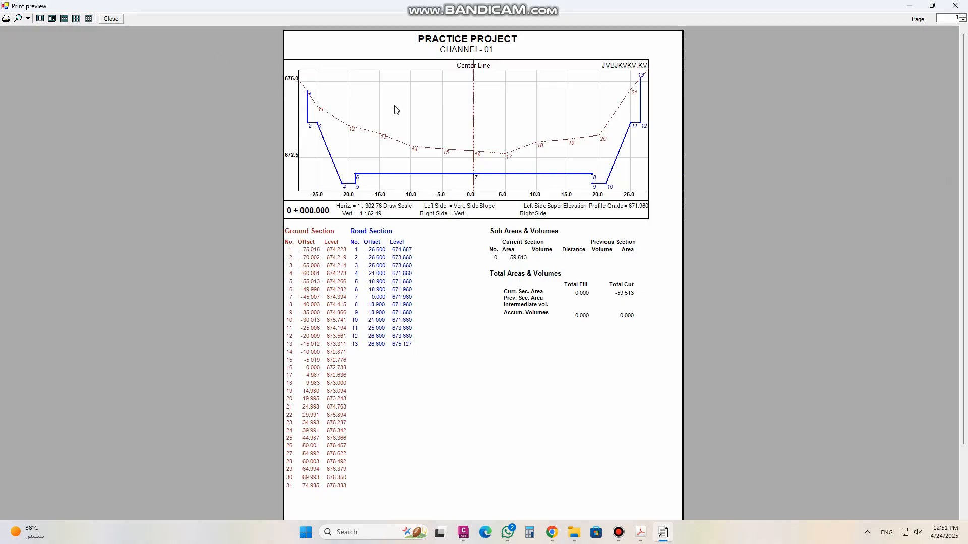
Page through the first station sheets of the Detail report and return to station 0+000
{"action": "left_click", "coordinate": [963, 17]}
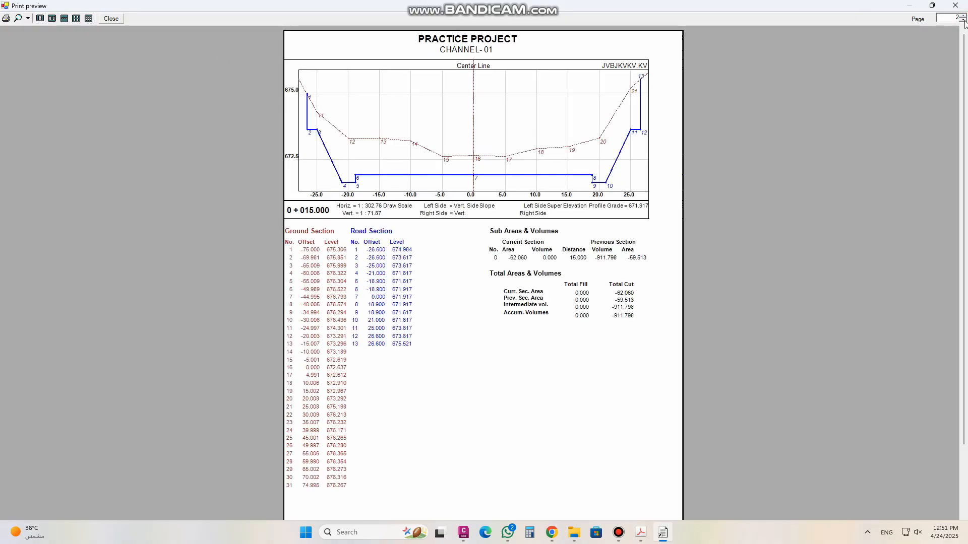
{"action": "left_click", "coordinate": [962, 21]}
{"action": "left_click", "coordinate": [963, 16]}
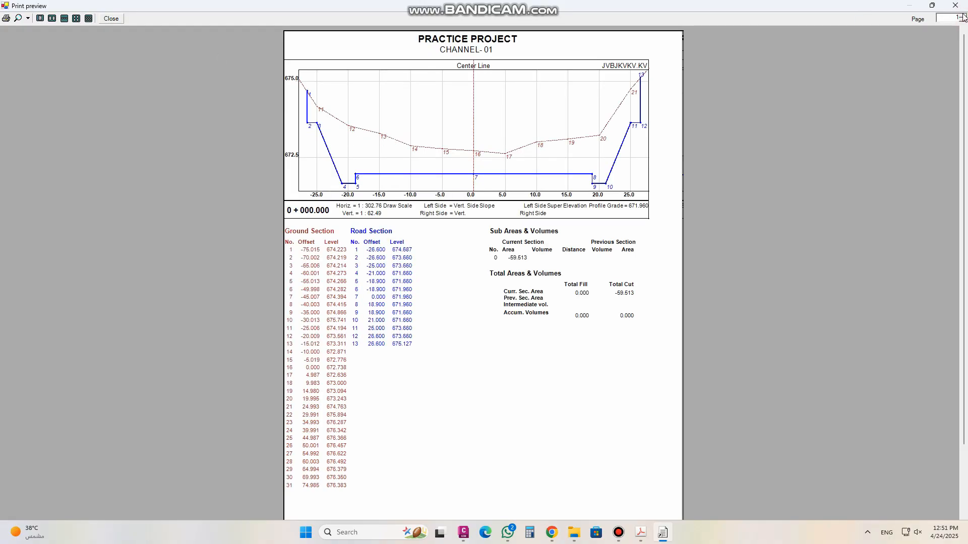
{"action": "left_click", "coordinate": [963, 17]}
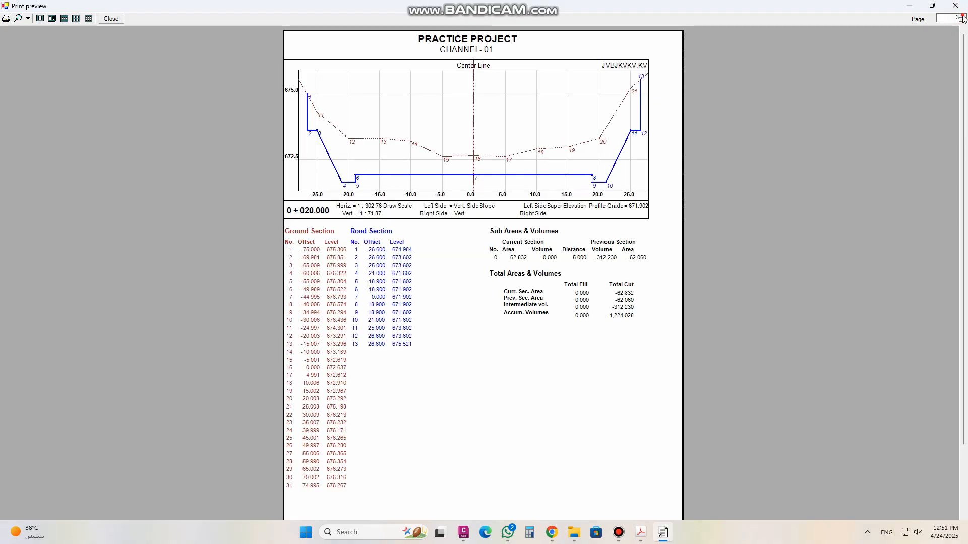
{"action": "left_click", "coordinate": [962, 17]}
{"action": "left_click", "coordinate": [963, 21]}
{"action": "left_click", "coordinate": [962, 20]}
{"action": "left_click", "coordinate": [963, 20]}
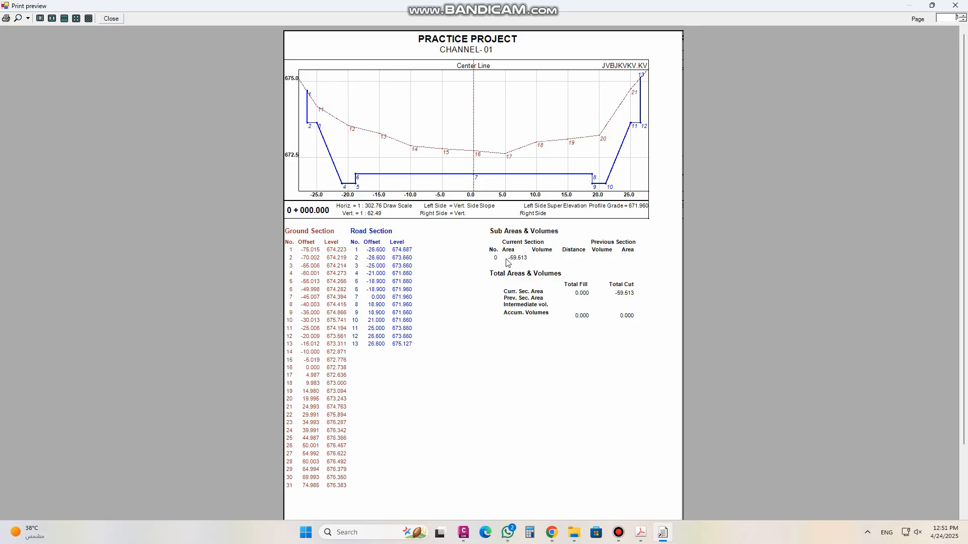
Compare the section areas and volumes on the report pages of stations 0+000 and 0+015
{"action": "left_click", "coordinate": [962, 17]}
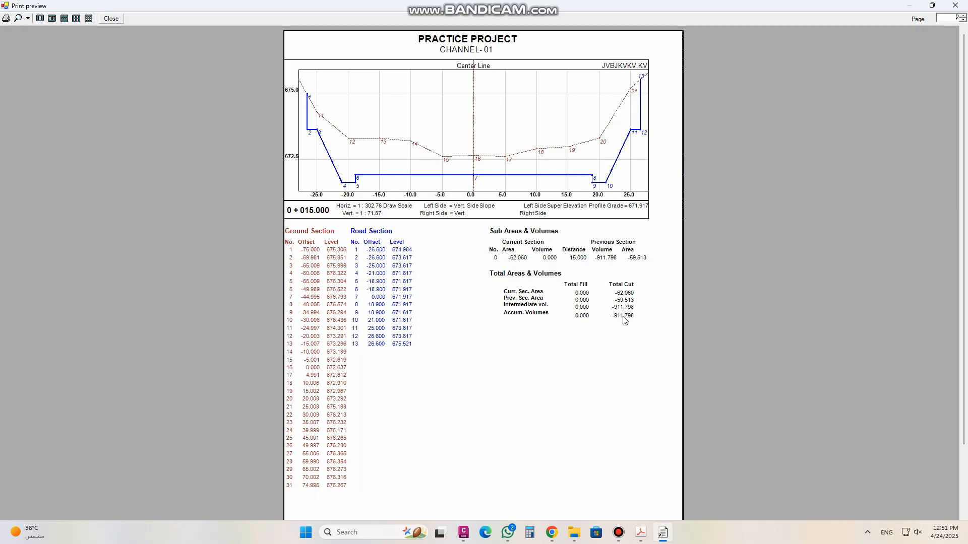
{"action": "left_click", "coordinate": [964, 20]}
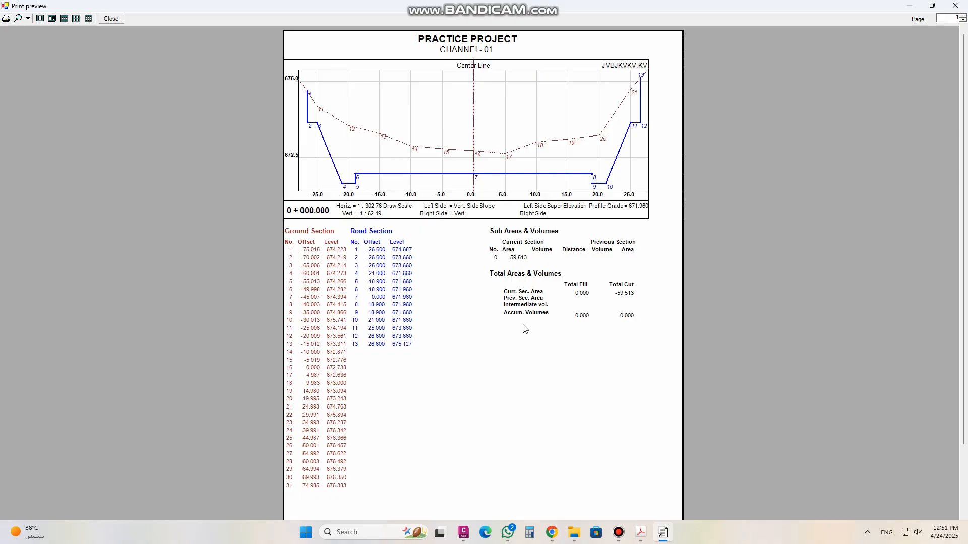
{"action": "left_click", "coordinate": [962, 18]}
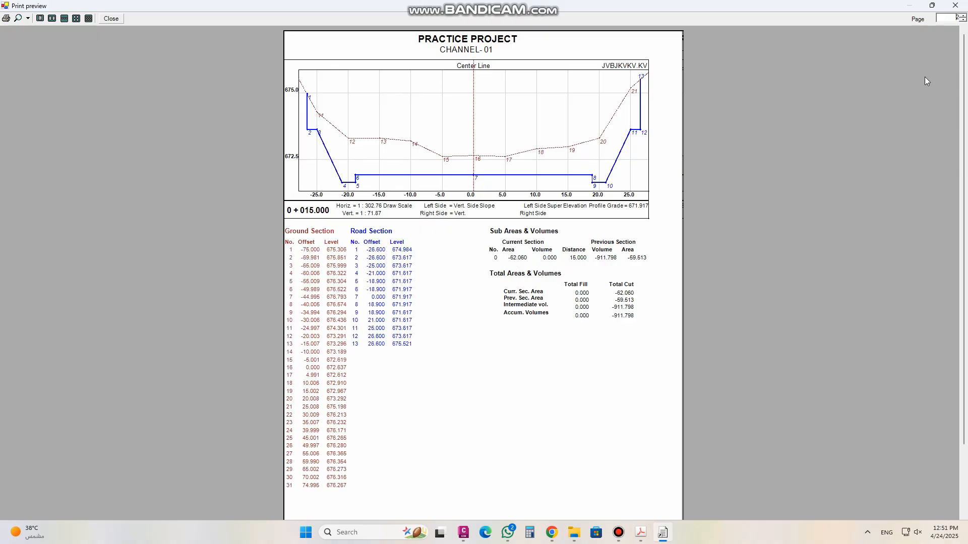
{"action": "left_click", "coordinate": [962, 16]}
{"action": "left_click", "coordinate": [962, 20]}
{"action": "left_click", "coordinate": [962, 20]}
{"action": "left_click", "coordinate": [962, 20]}
{"action": "left_click", "coordinate": [962, 20]}
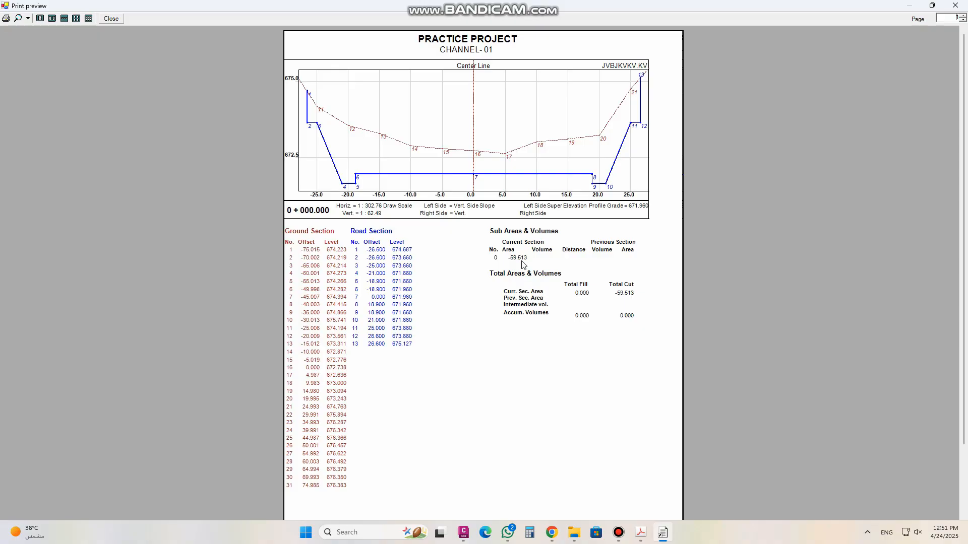
{"action": "left_click", "coordinate": [962, 16]}
{"action": "left_click", "coordinate": [963, 16]}
{"action": "left_click", "coordinate": [963, 21]}
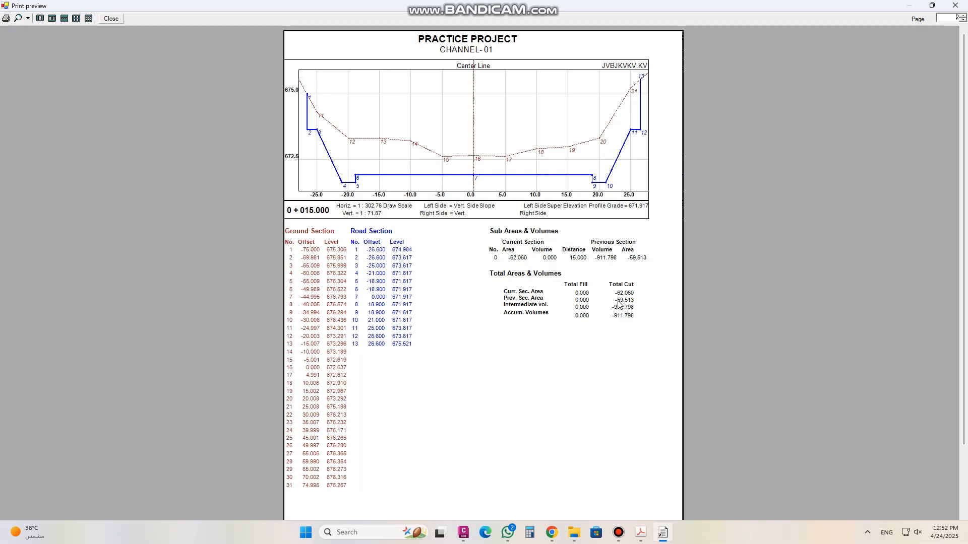
Check the cut volume between stations 0+000 and 0+015 in Calculator by computing (62.06 + 59.513) / 2 × 15
{"action": "left_click", "coordinate": [529, 532]}
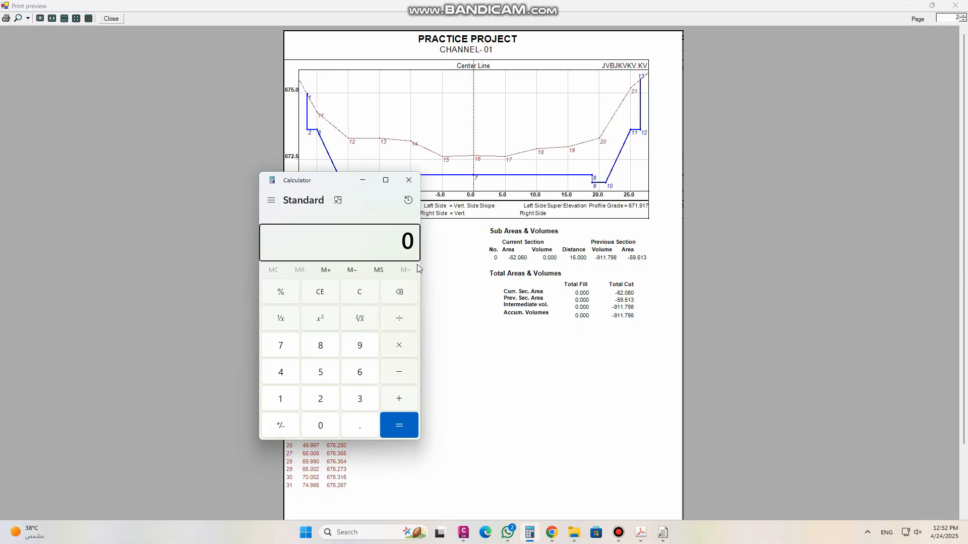
{"action": "type", "text": ".06 + 59.513"}
{"action": "key", "text": "Return"}
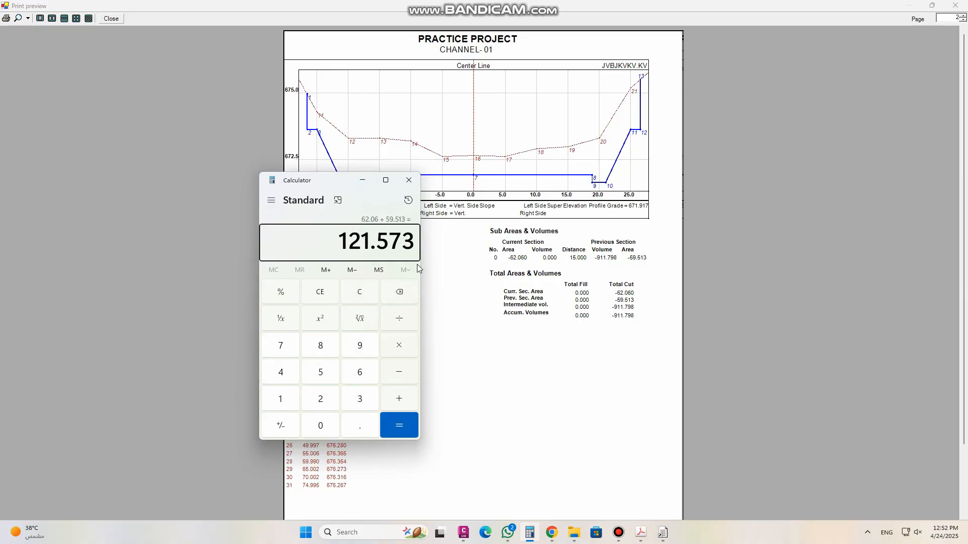
{"action": "type", "text": "/2"}
{"action": "key", "text": "Return"}
{"action": "type", "text": "*"}
{"action": "type", "text": "15"}
{"action": "key", "text": "Return"}
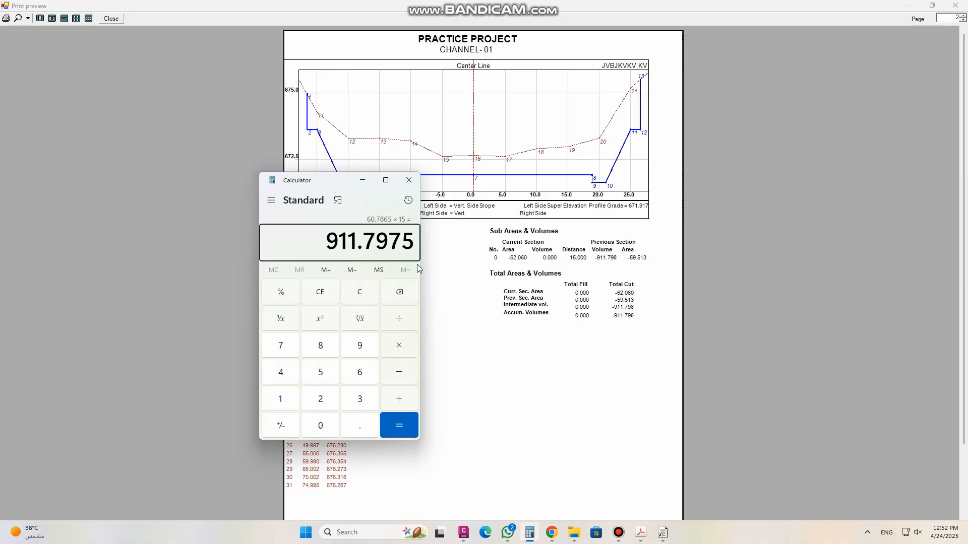
Return to the Detail report preview and examine the pages of stations 0+020 and 0+040
{"action": "left_click", "coordinate": [613, 311]}
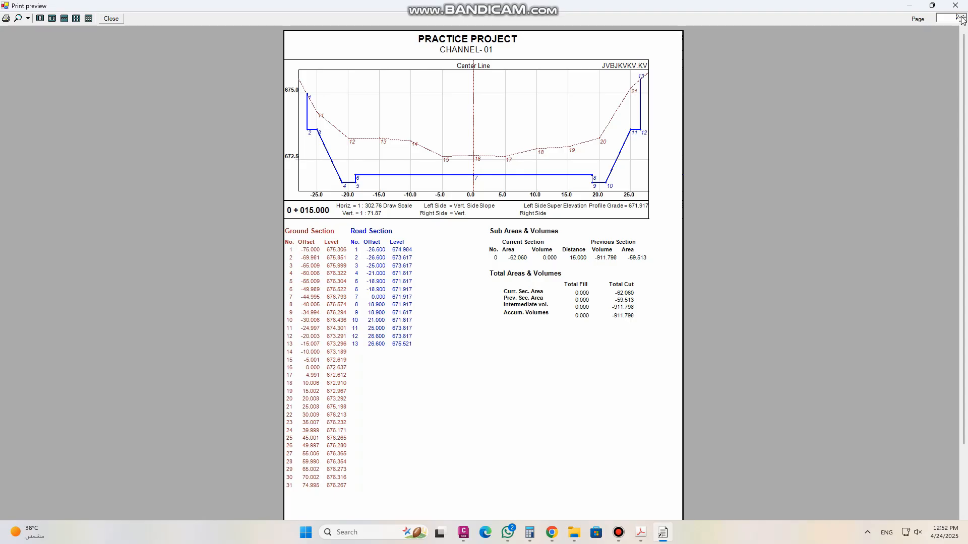
{"action": "left_click", "coordinate": [962, 16]}
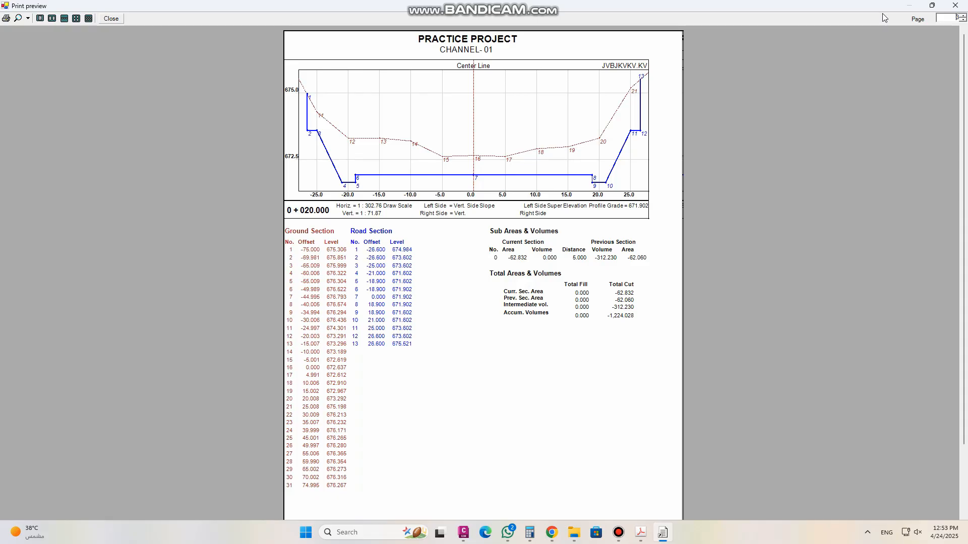
{"action": "left_click", "coordinate": [961, 18]}
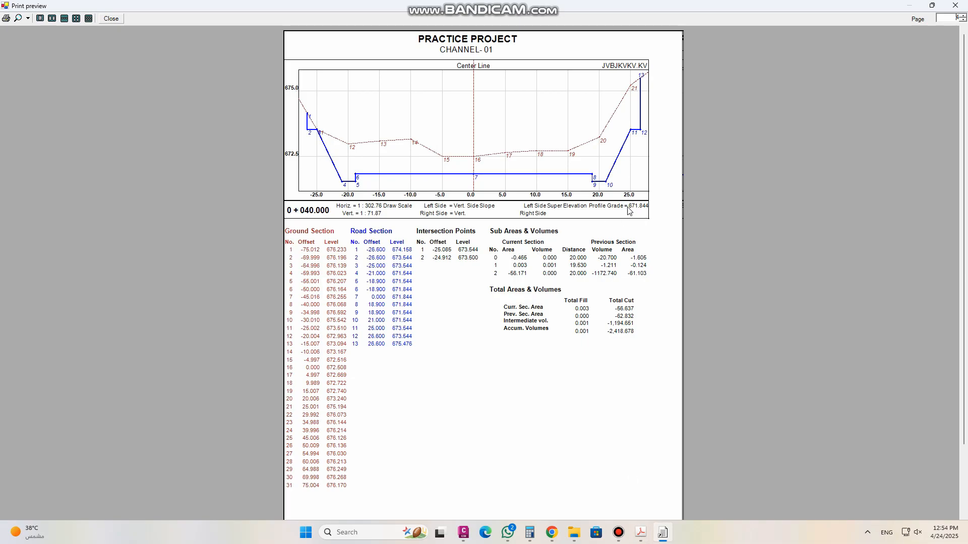
Check the profile grade of station 0+040 against the levels table in PLAN & PROFILE.pdf and return to the report preview
{"action": "mouse_move", "coordinate": [641, 532]}
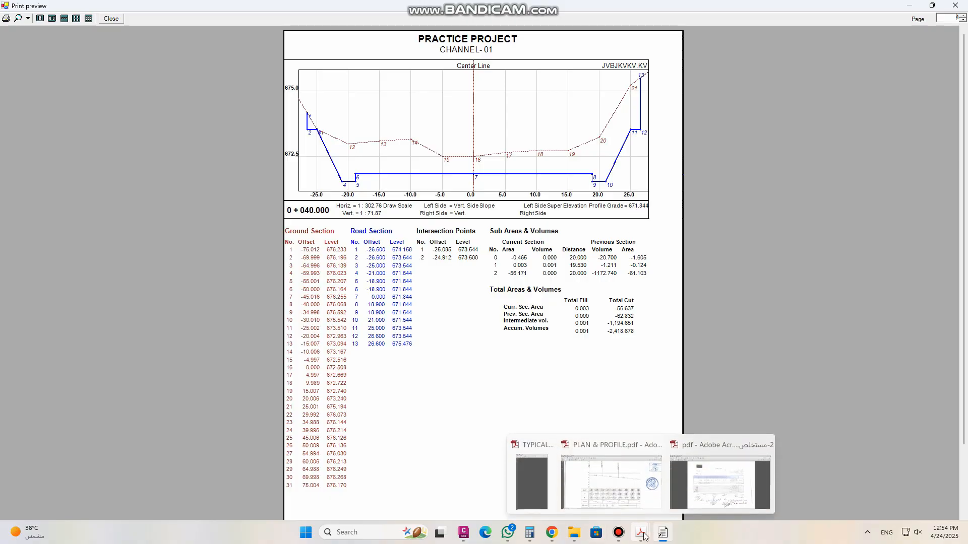
{"action": "left_click", "coordinate": [627, 499]}
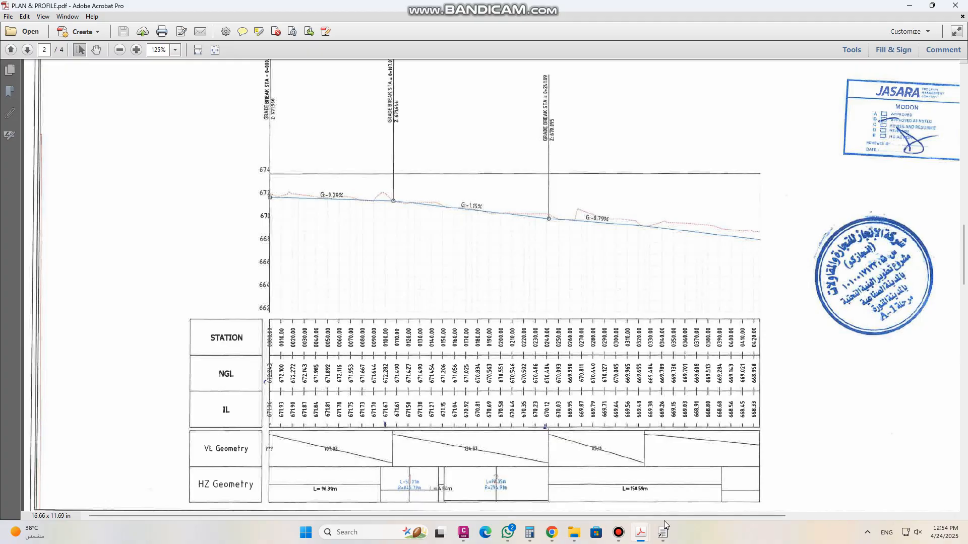
{"action": "mouse_move", "coordinate": [640, 532]}
{"action": "left_click", "coordinate": [686, 485]}
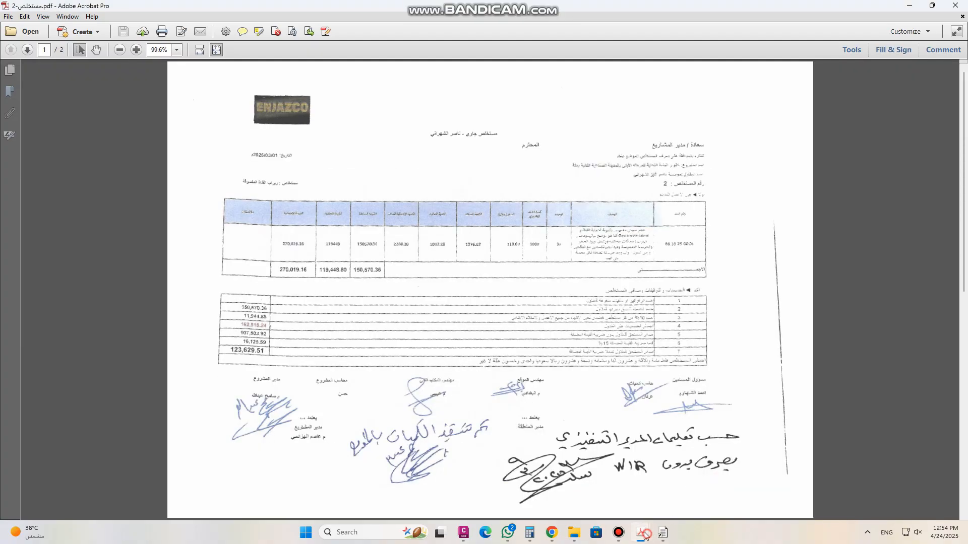
{"action": "left_click", "coordinate": [611, 489]}
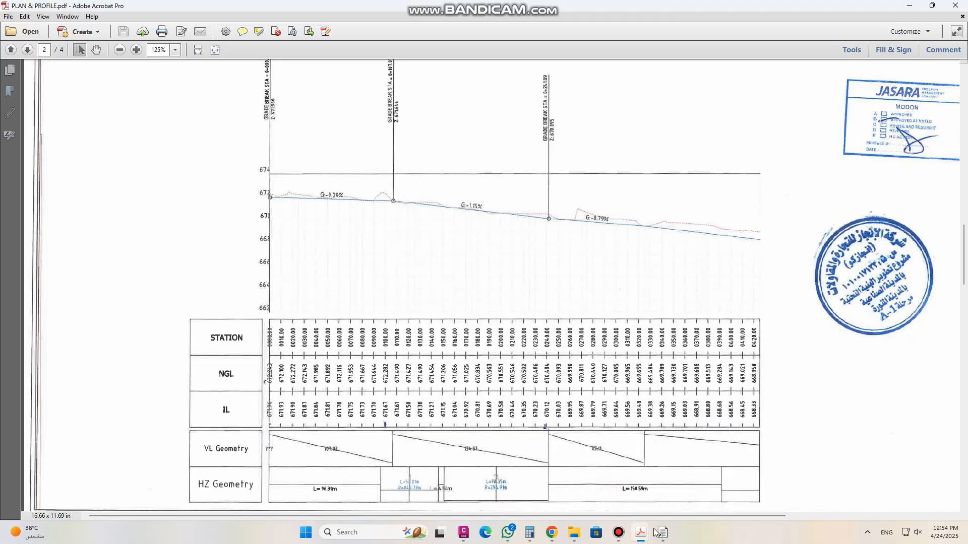
{"action": "mouse_move", "coordinate": [658, 532]}
{"action": "left_click", "coordinate": [646, 498]}
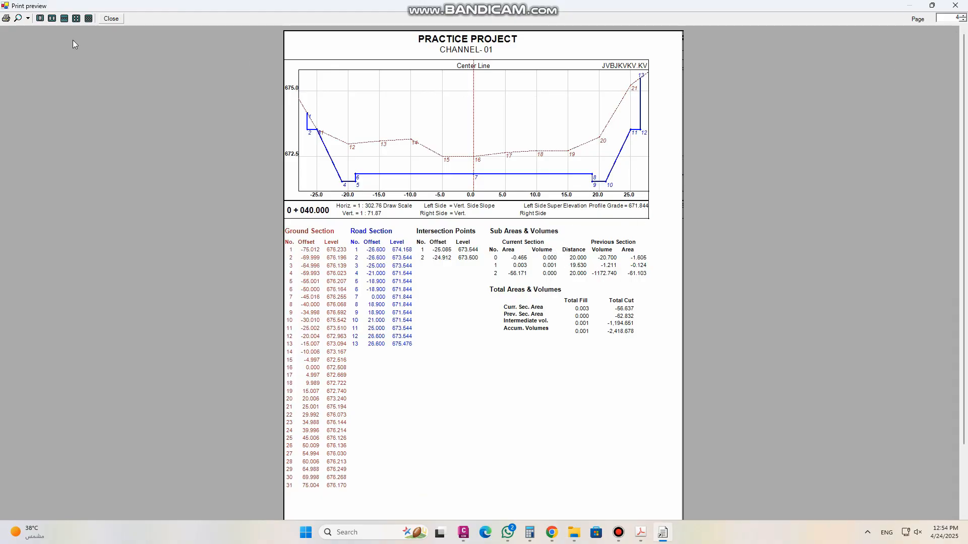
Close the report preview and choose Detail as the report type for stations 0 to 100
{"action": "left_click", "coordinate": [113, 18]}
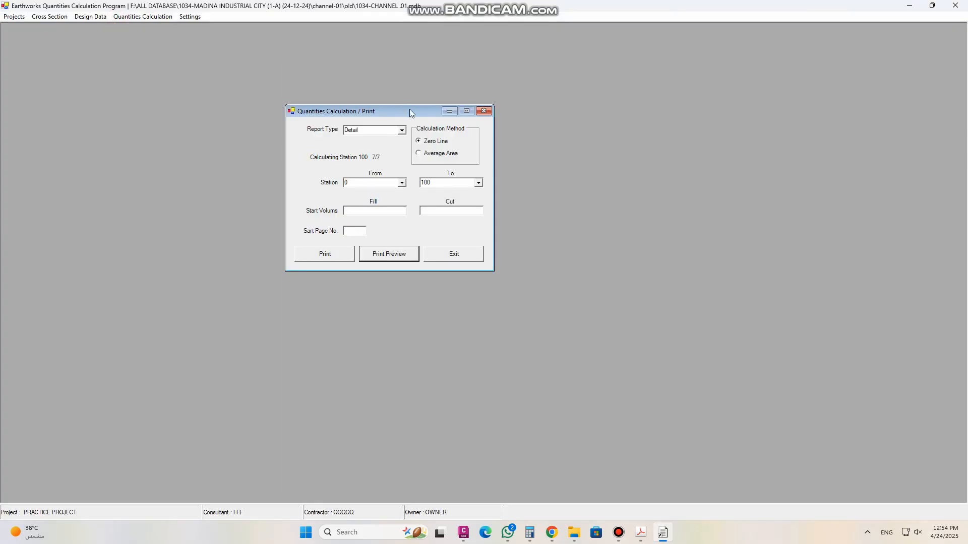
{"action": "left_click", "coordinate": [402, 131]}
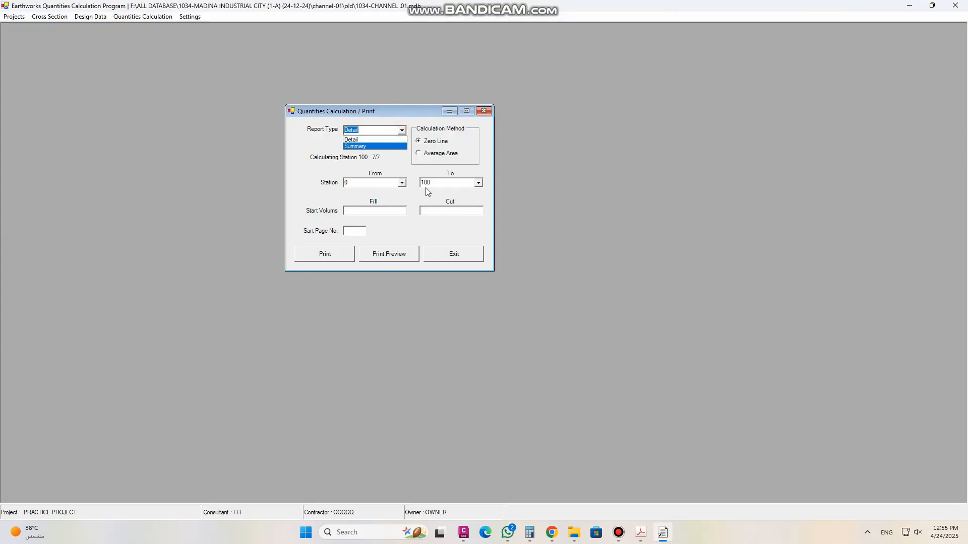
{"action": "left_click", "coordinate": [356, 140]}
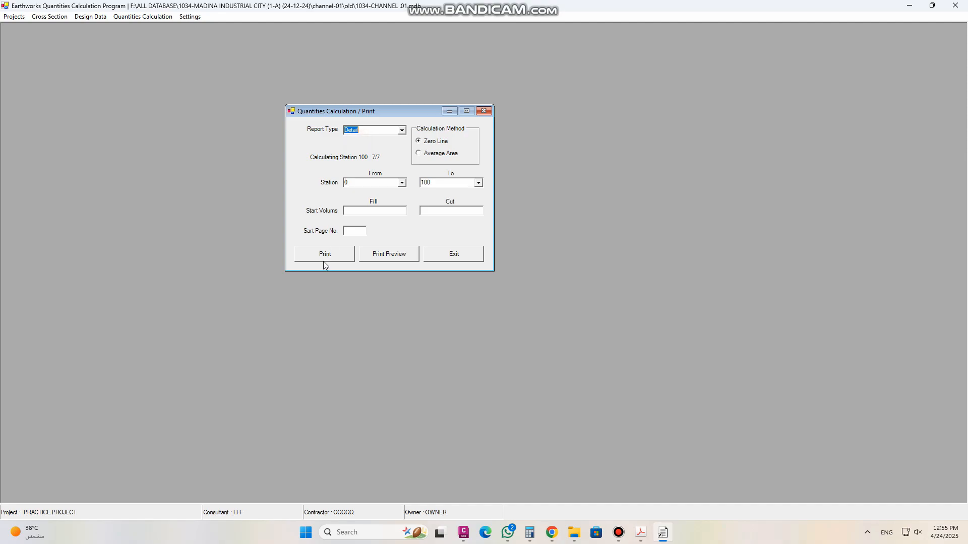
Examine the Microsoft Print to PDF document properties for the Detail report and leave the quantities calculation without printing
{"action": "left_click", "coordinate": [311, 256]}
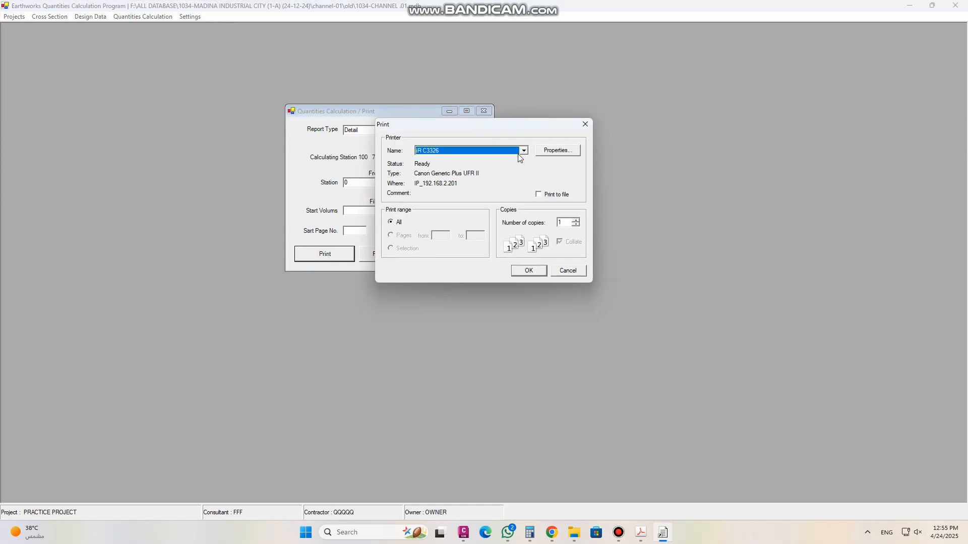
{"action": "left_click", "coordinate": [524, 150]}
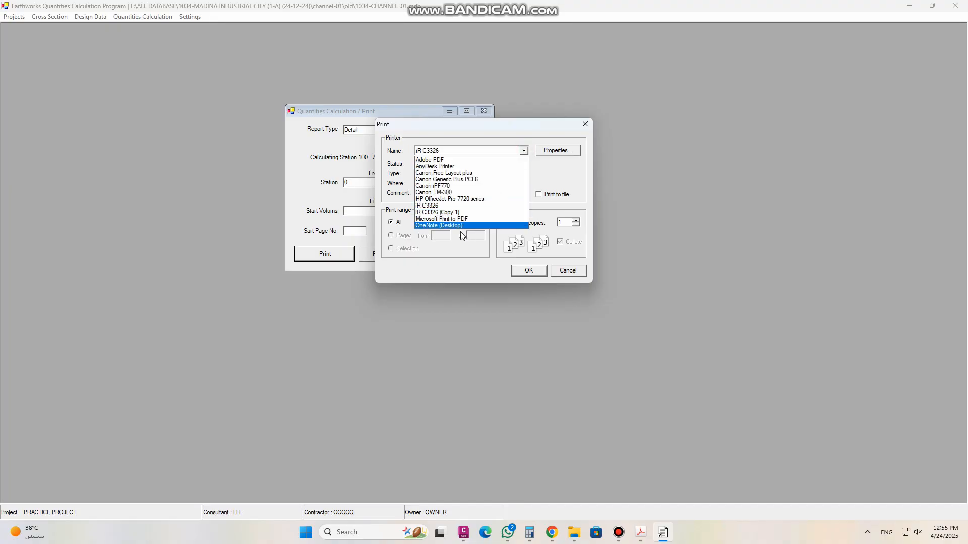
{"action": "left_click", "coordinate": [459, 220]}
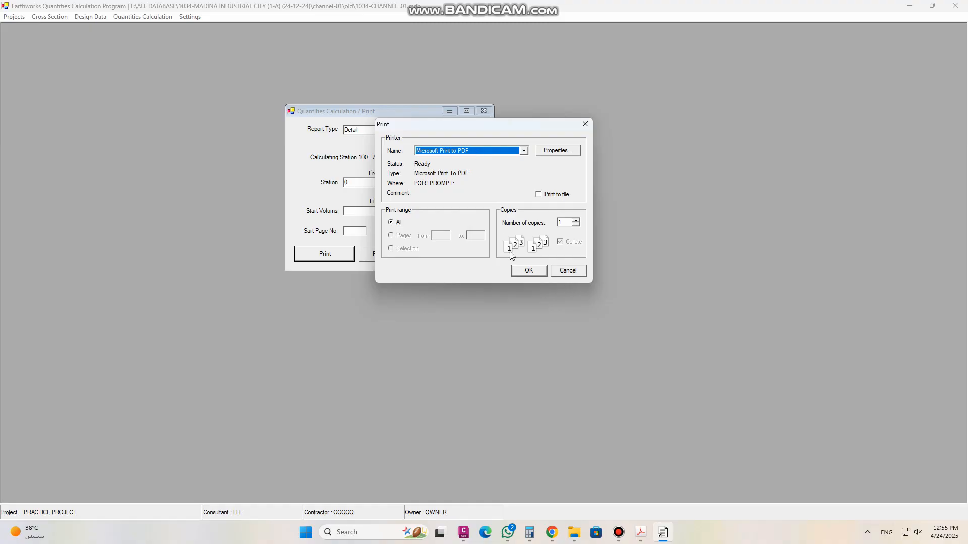
{"action": "left_click", "coordinate": [557, 150]}
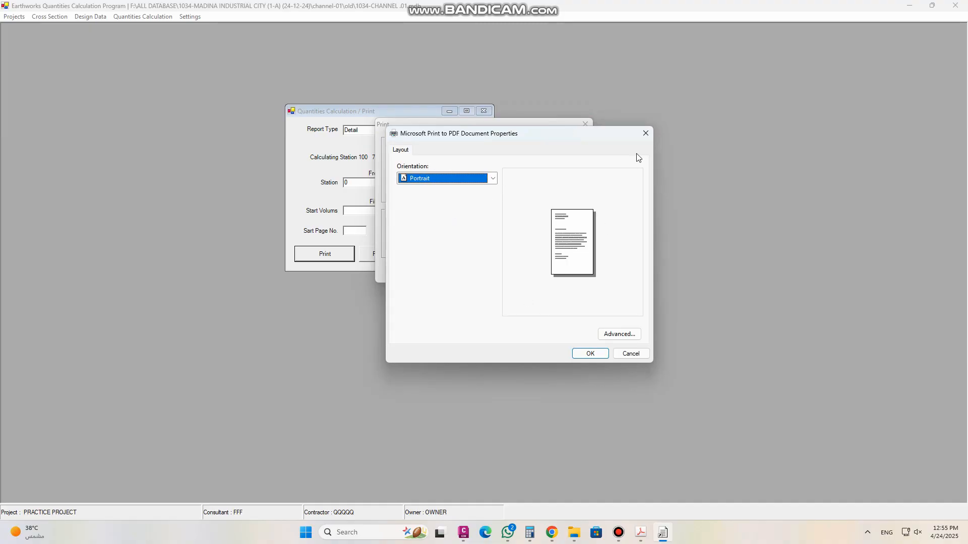
{"action": "left_click", "coordinate": [643, 136]}
{"action": "left_click", "coordinate": [584, 124]}
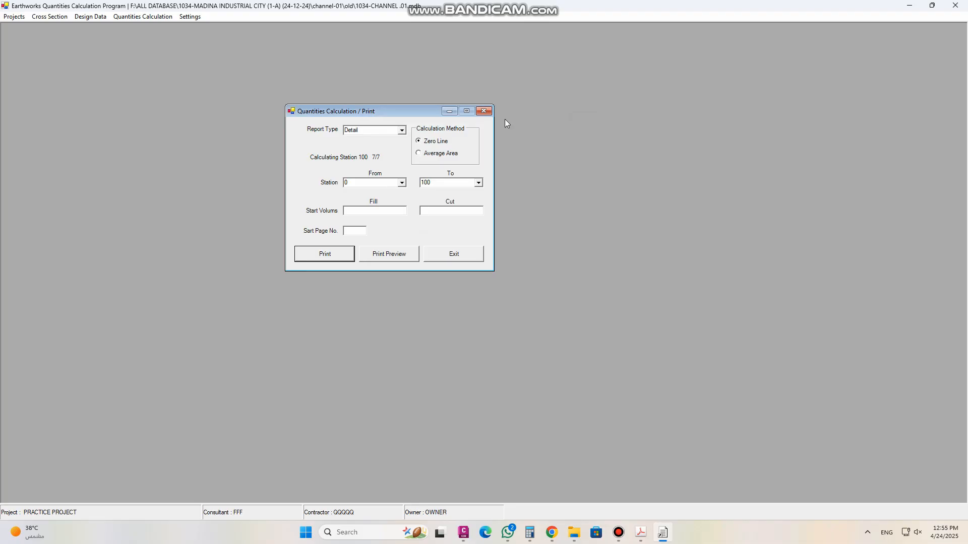
{"action": "left_click", "coordinate": [484, 111]}
Open the print options and activate the project, section and graph formatting to view their settings
{"action": "left_click", "coordinate": [188, 16]}
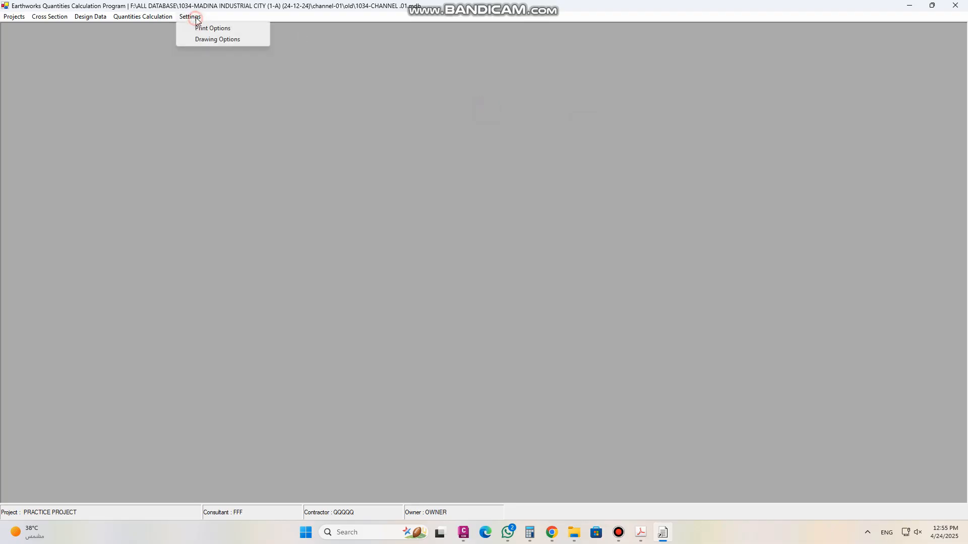
{"action": "left_click", "coordinate": [219, 31]}
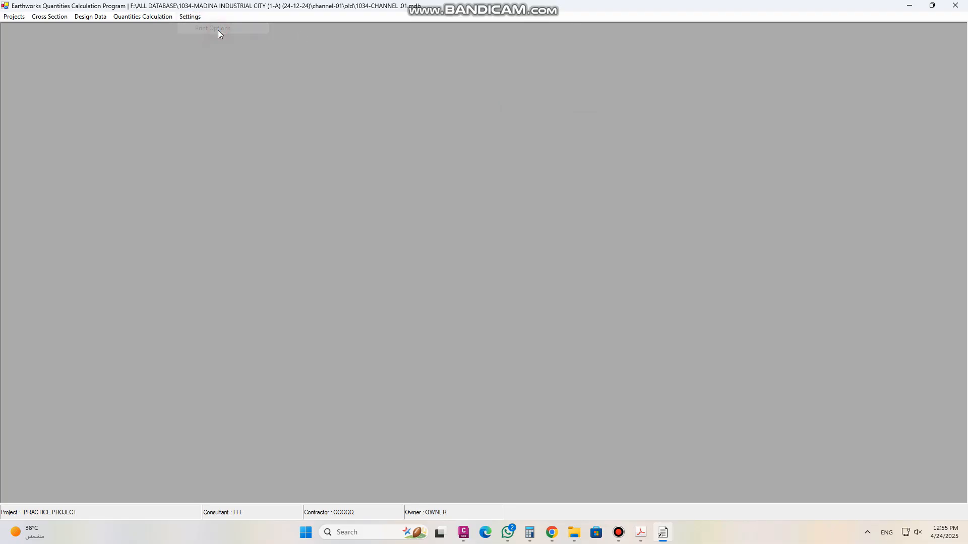
{"action": "left_click_drag", "start_coordinate": [222, 132], "coordinate": [311, 107]}
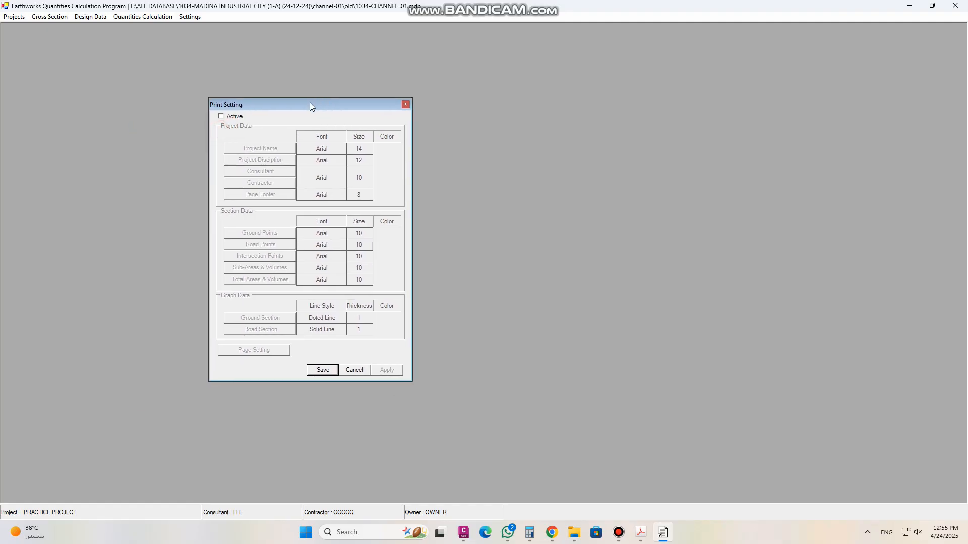
{"action": "left_click", "coordinate": [222, 117]}
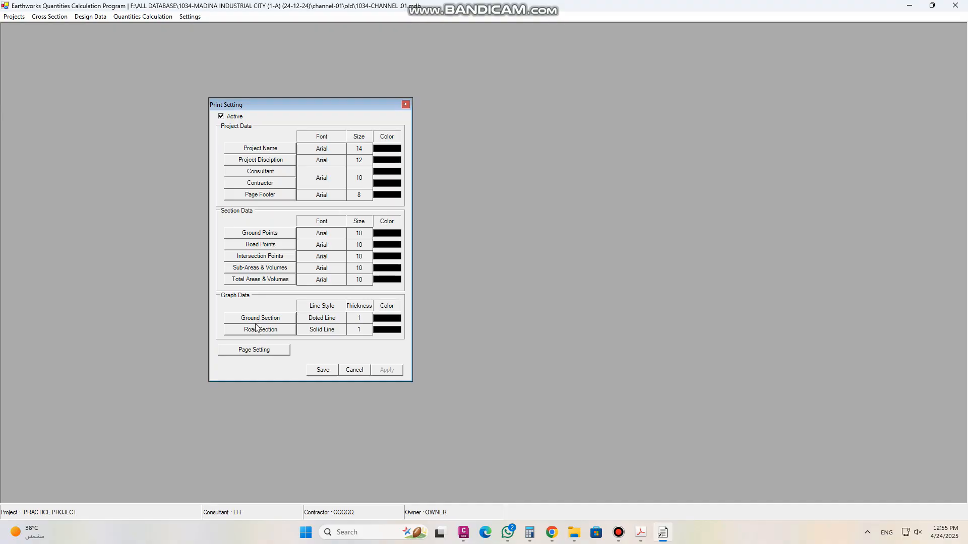
Try Arial Black at size 14 for the project name, preview it and discard the font selection
{"action": "left_click", "coordinate": [251, 150]}
{"action": "left_click", "coordinate": [283, 151]}
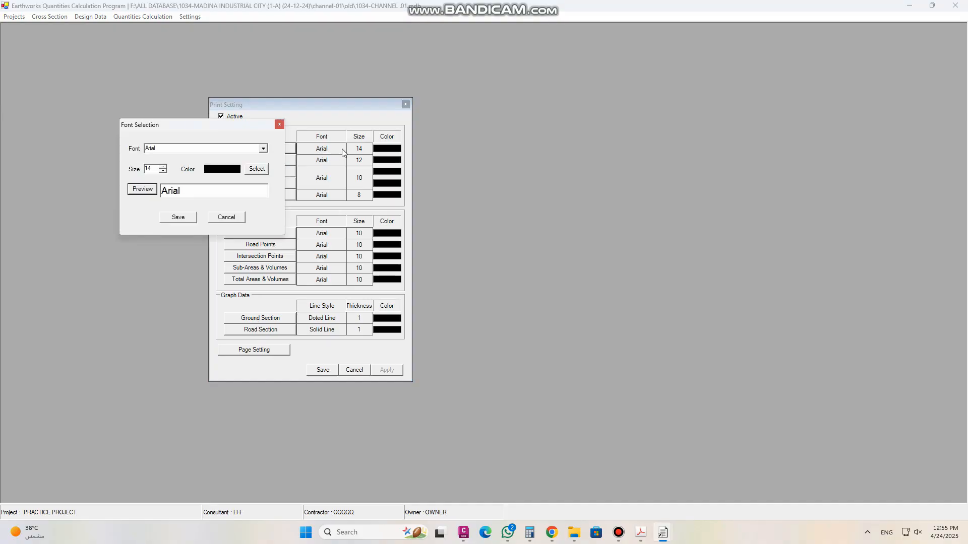
{"action": "left_click", "coordinate": [263, 149]}
{"action": "left_click", "coordinate": [264, 150]}
{"action": "left_click", "coordinate": [263, 149]}
{"action": "left_click", "coordinate": [186, 164]}
{"action": "left_click", "coordinate": [153, 192]}
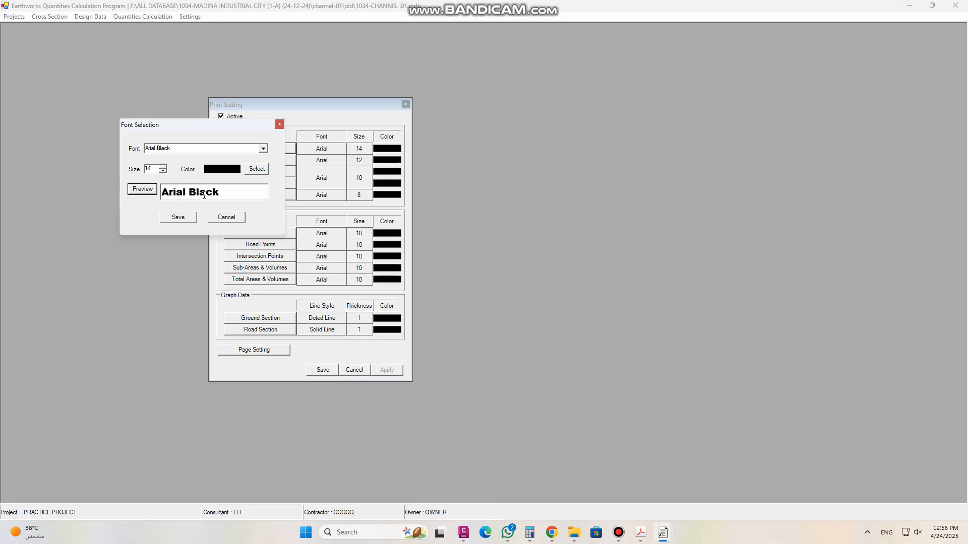
{"action": "left_click", "coordinate": [279, 125]}
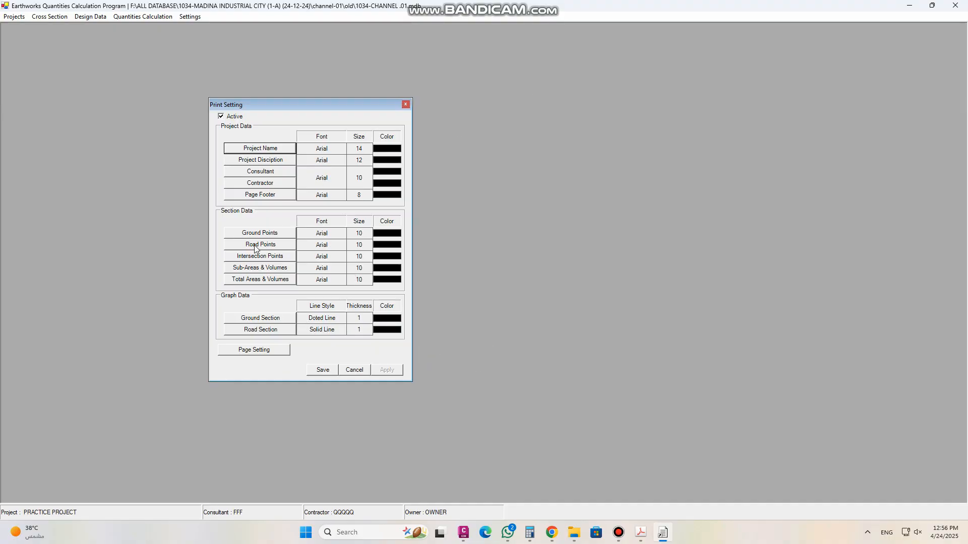
Examine the paper size and source choices in the page setup and leave the print settings without saving
{"action": "left_click", "coordinate": [248, 351]}
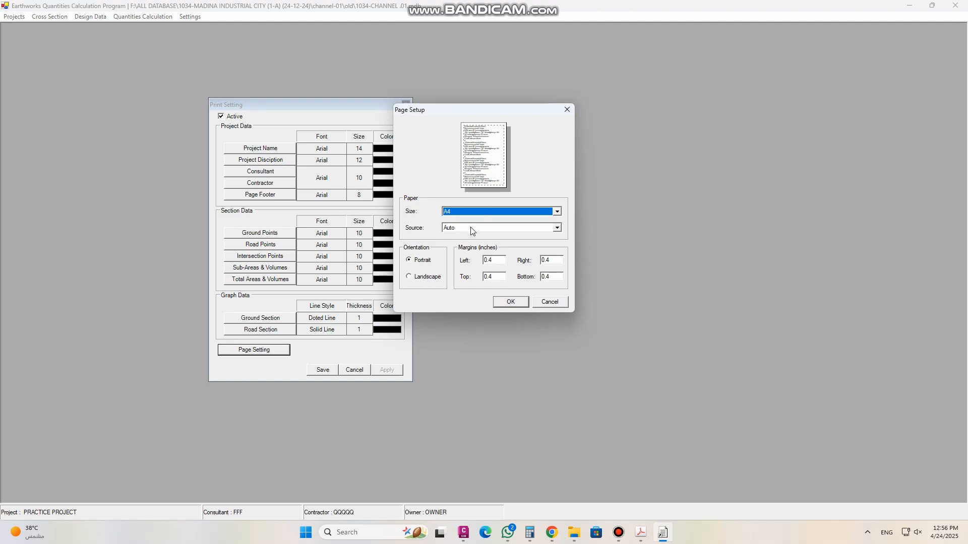
{"action": "left_click", "coordinate": [557, 213]}
{"action": "left_click", "coordinate": [522, 221]}
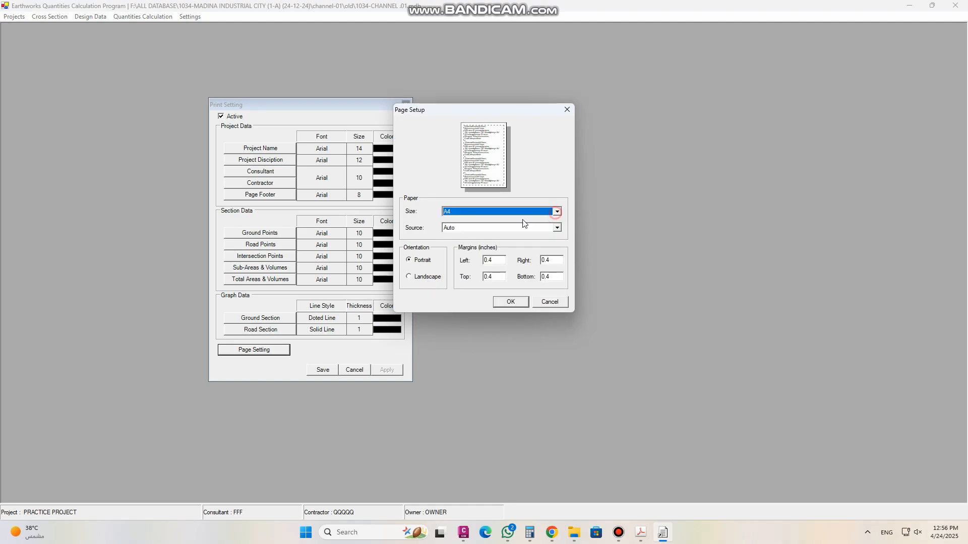
{"action": "left_click", "coordinate": [557, 230]}
{"action": "left_click", "coordinate": [557, 231]}
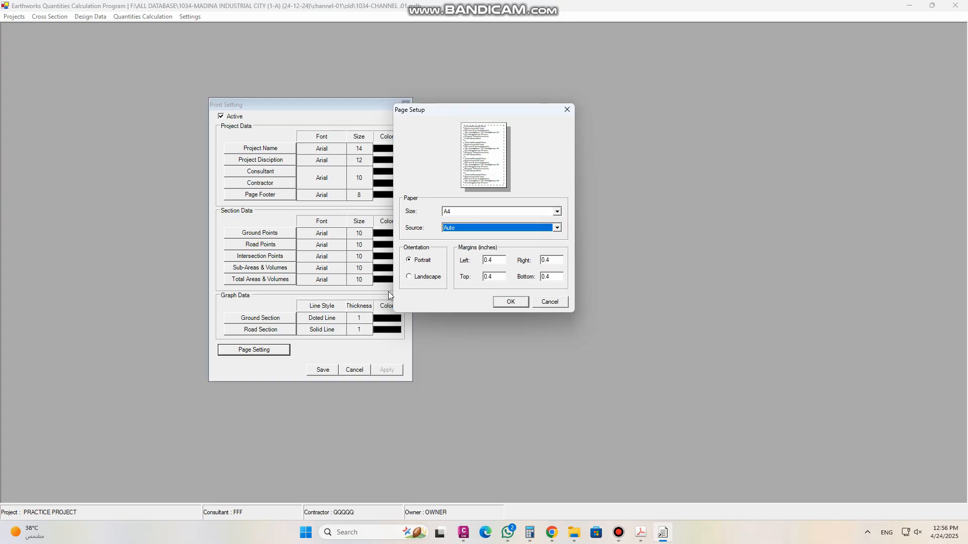
{"action": "left_click", "coordinate": [549, 303]}
{"action": "left_click", "coordinate": [405, 105]}
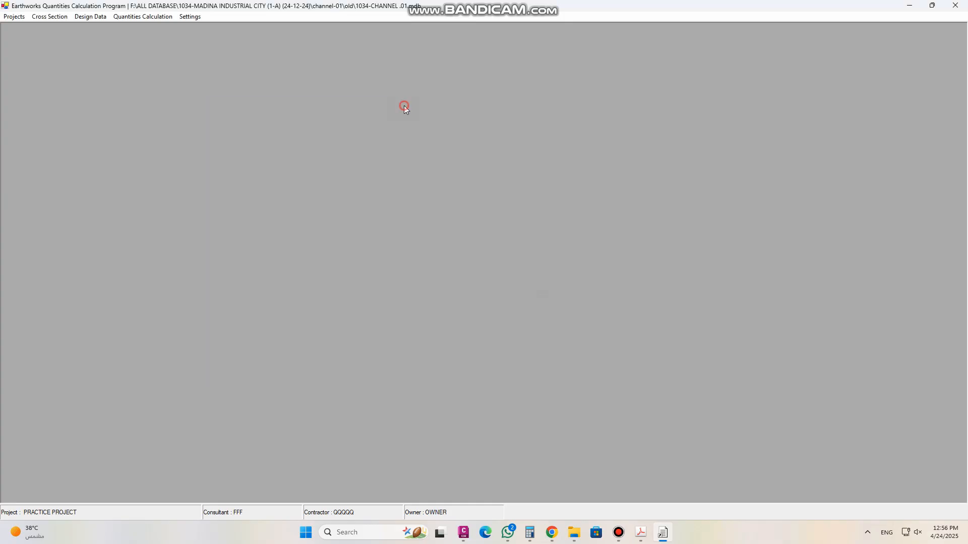
Examine the drawing options, including the Grid X interval parameter, and leave without saving
{"action": "left_click", "coordinate": [147, 19]}
{"action": "left_click", "coordinate": [199, 19]}
{"action": "left_click", "coordinate": [194, 17]}
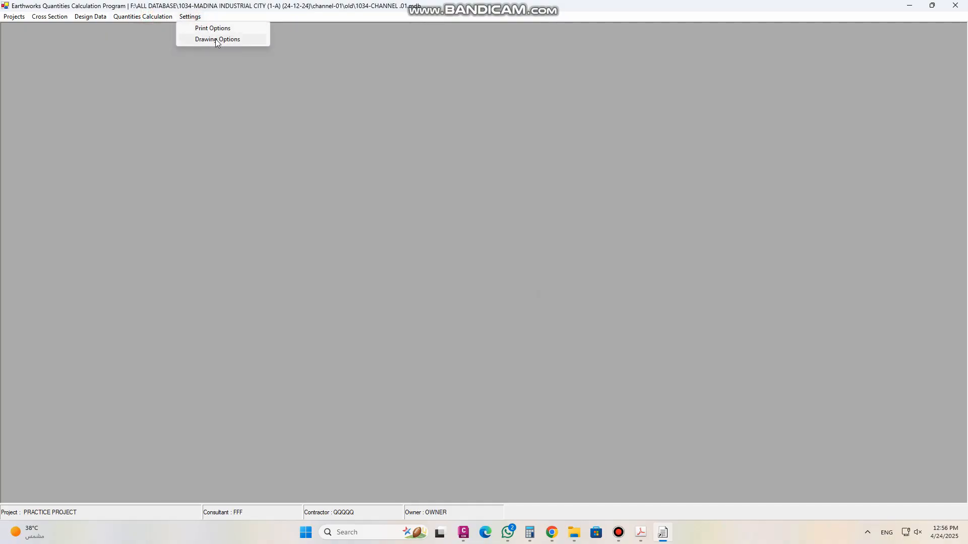
{"action": "left_click", "coordinate": [217, 40]}
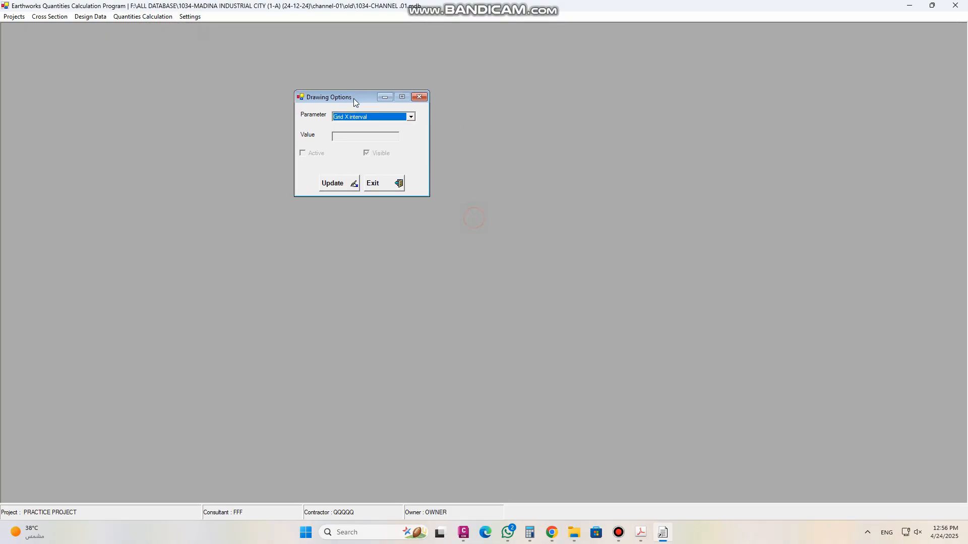
{"action": "left_click", "coordinate": [411, 117]}
{"action": "left_click", "coordinate": [347, 124]}
{"action": "left_click", "coordinate": [336, 184]}
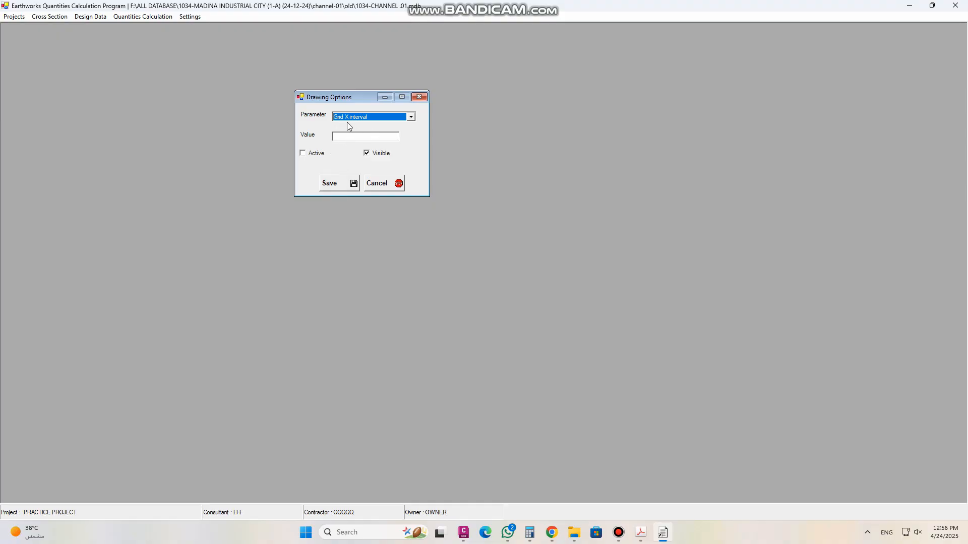
{"action": "left_click", "coordinate": [411, 116]}
{"action": "left_click", "coordinate": [359, 130]}
{"action": "left_click", "coordinate": [420, 97]}
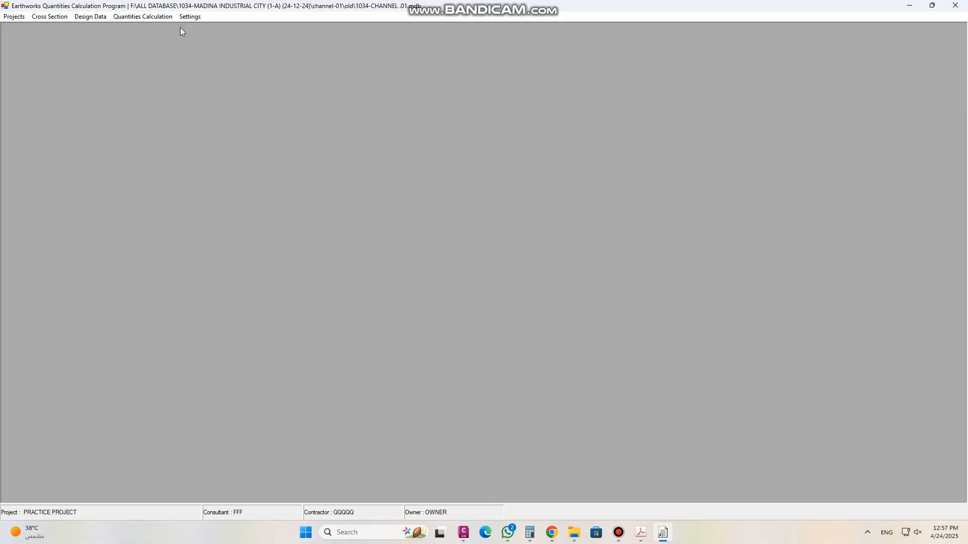
Preview the Detail report for stations 0 to 100 full screen, and close the preview and the quantities calculation
{"action": "left_click", "coordinate": [154, 17]}
{"action": "left_click", "coordinate": [165, 39]}
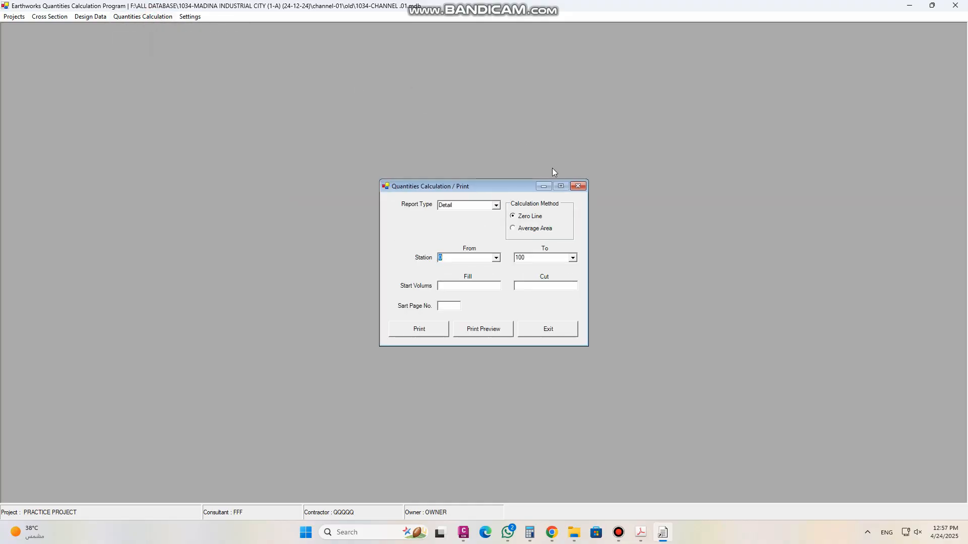
{"action": "left_click", "coordinate": [499, 332]}
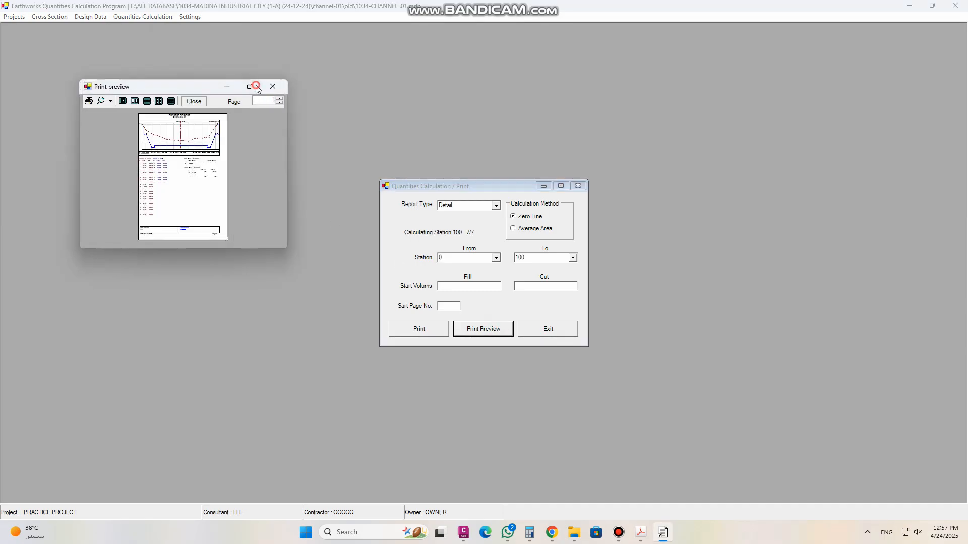
{"action": "left_click", "coordinate": [250, 86]}
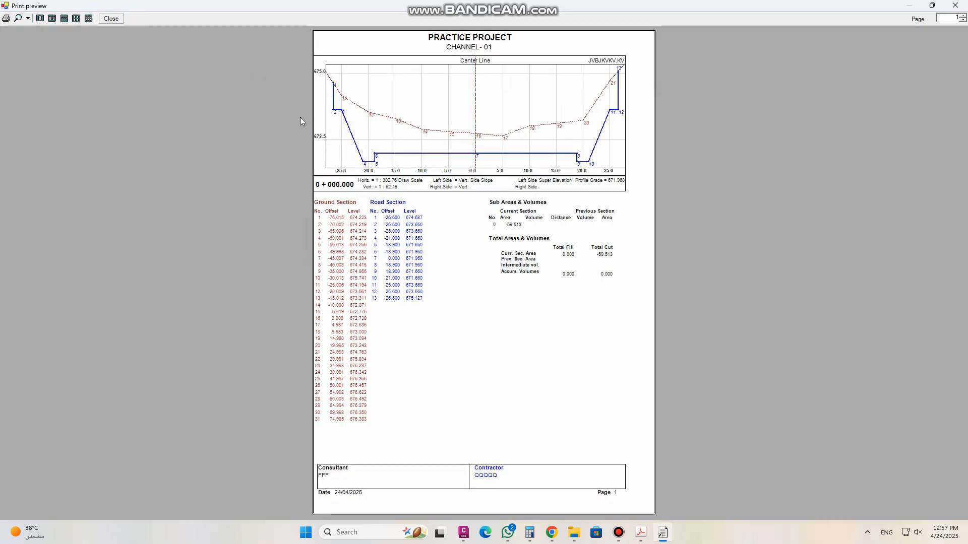
{"action": "left_click", "coordinate": [111, 18]}
{"action": "left_click", "coordinate": [575, 189]}
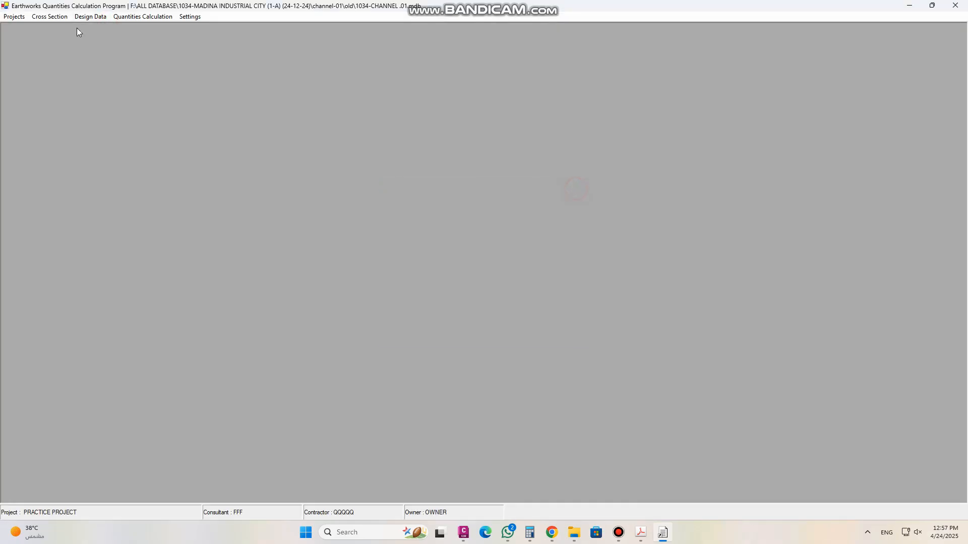